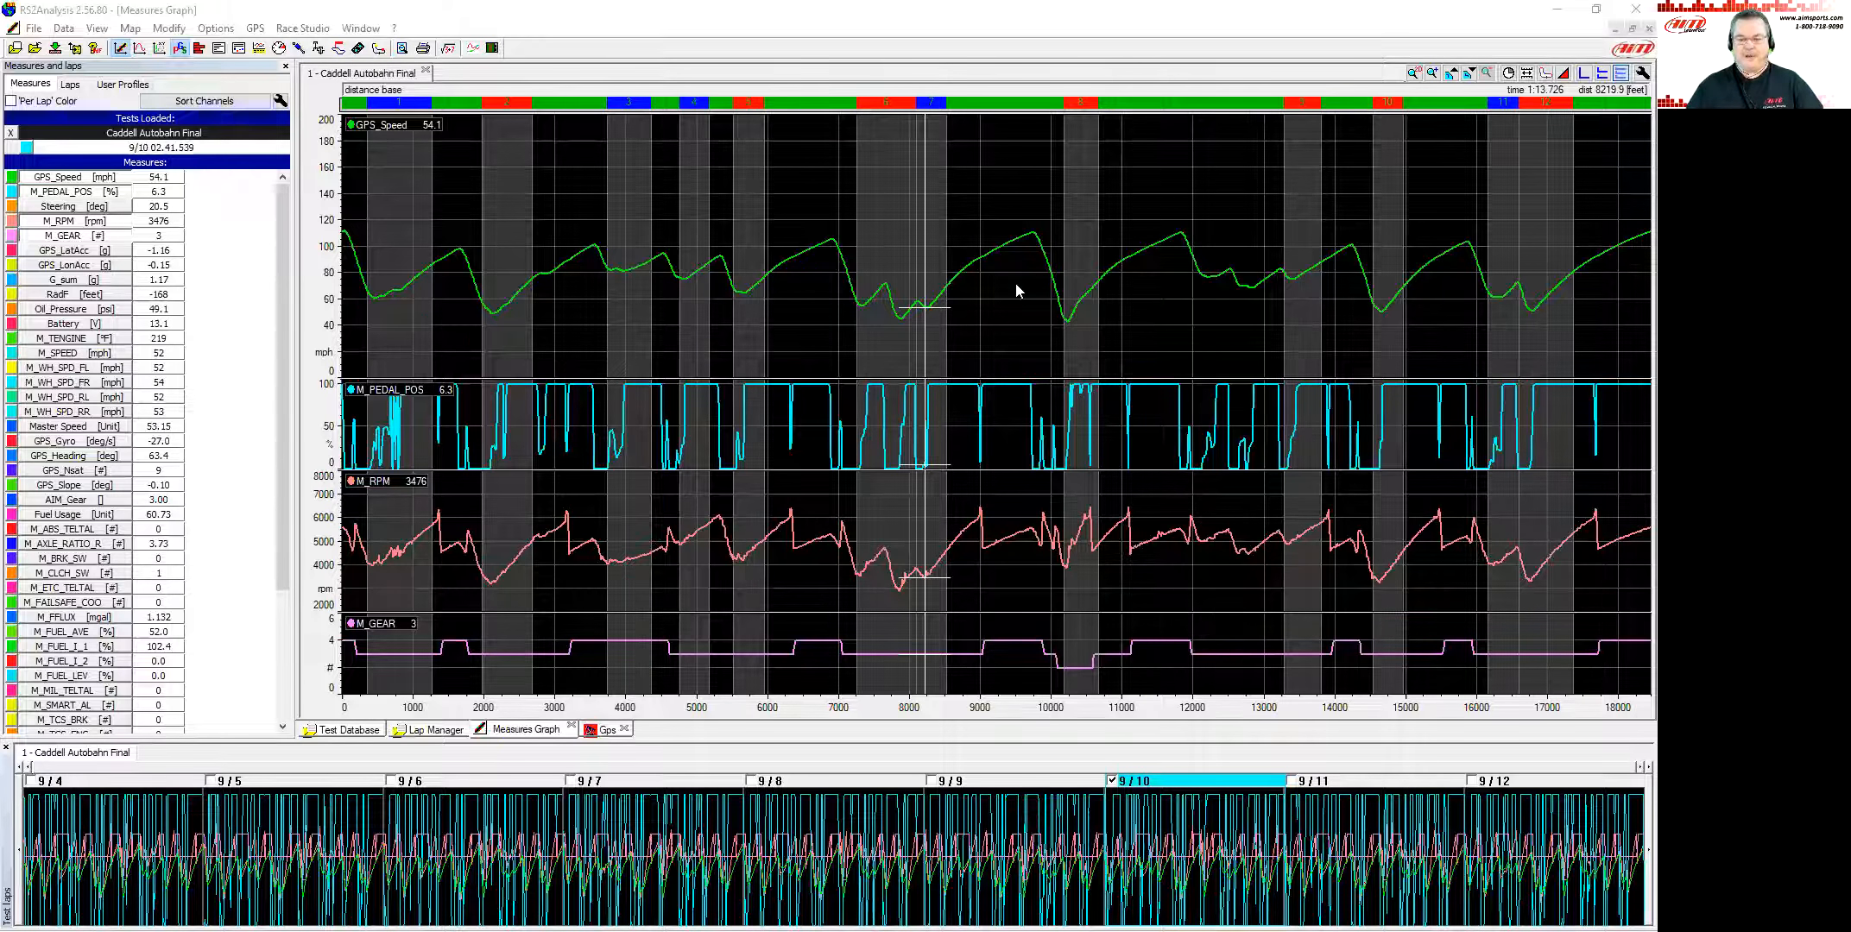
# Step: Move the graph cursor along the lap to about 8597 feet
pyautogui.moveTo(968, 283); pyautogui.dragTo(948, 298)
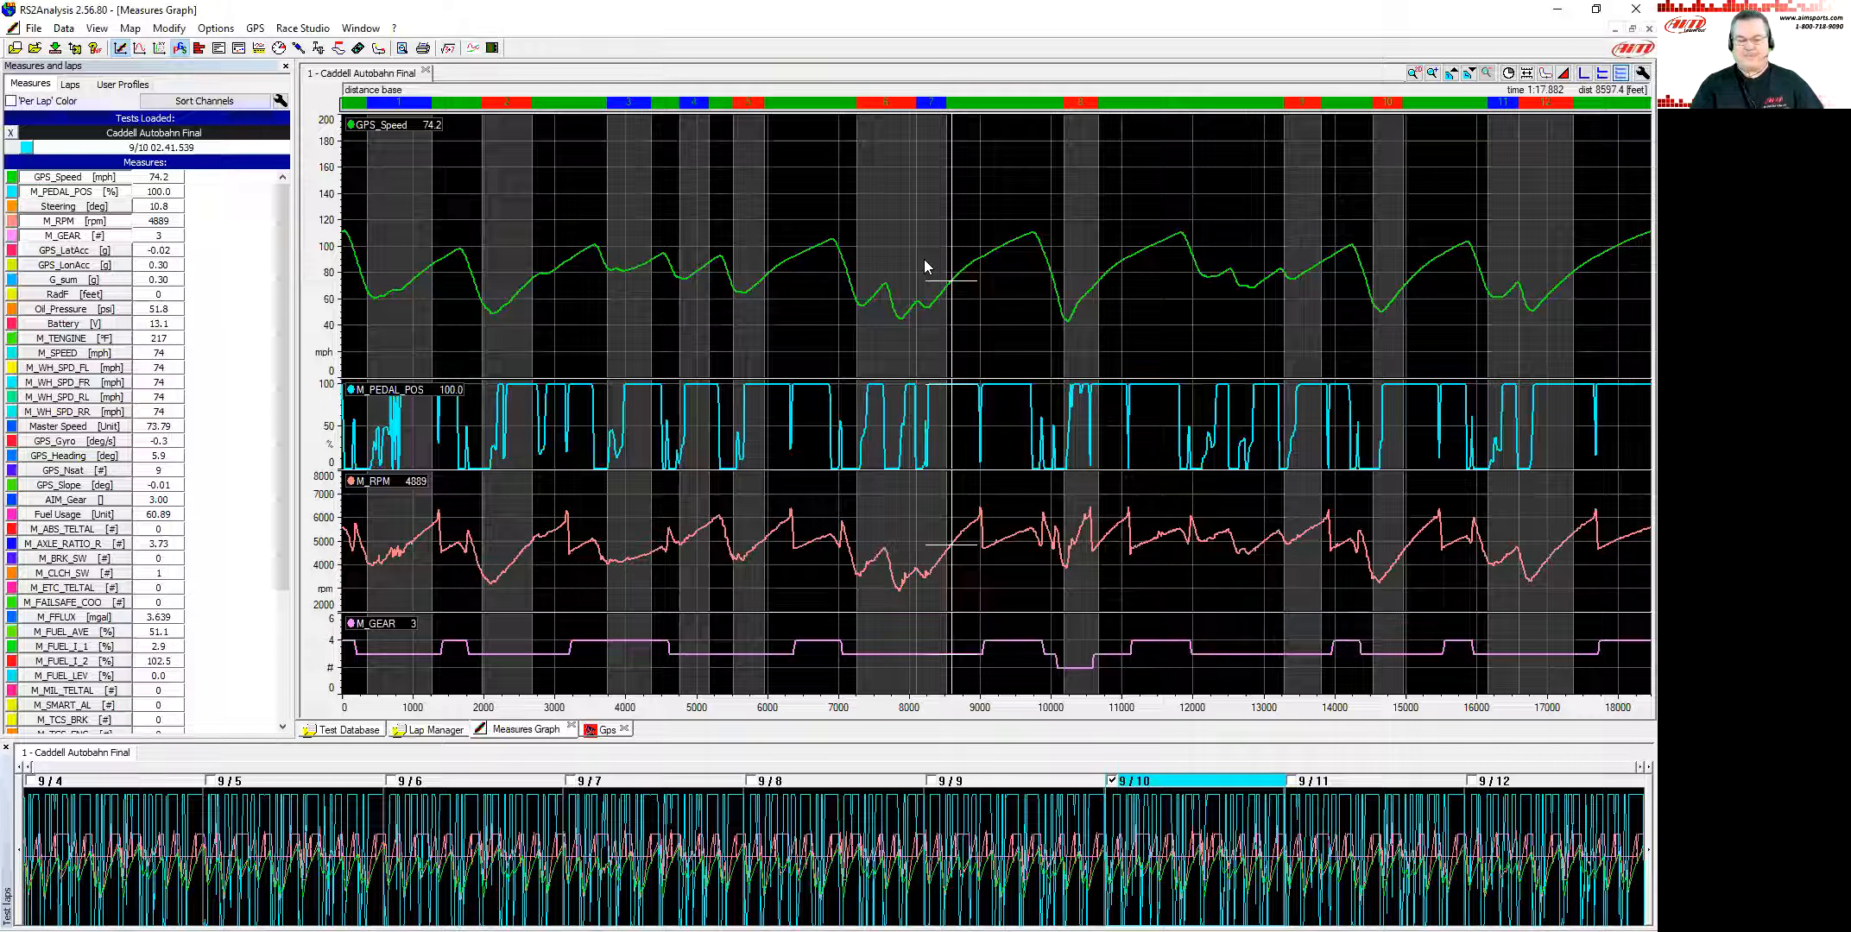
# Step: Hide and restore the measures and laps panel, and do the same with the test laps strip
pyautogui.press('F2')
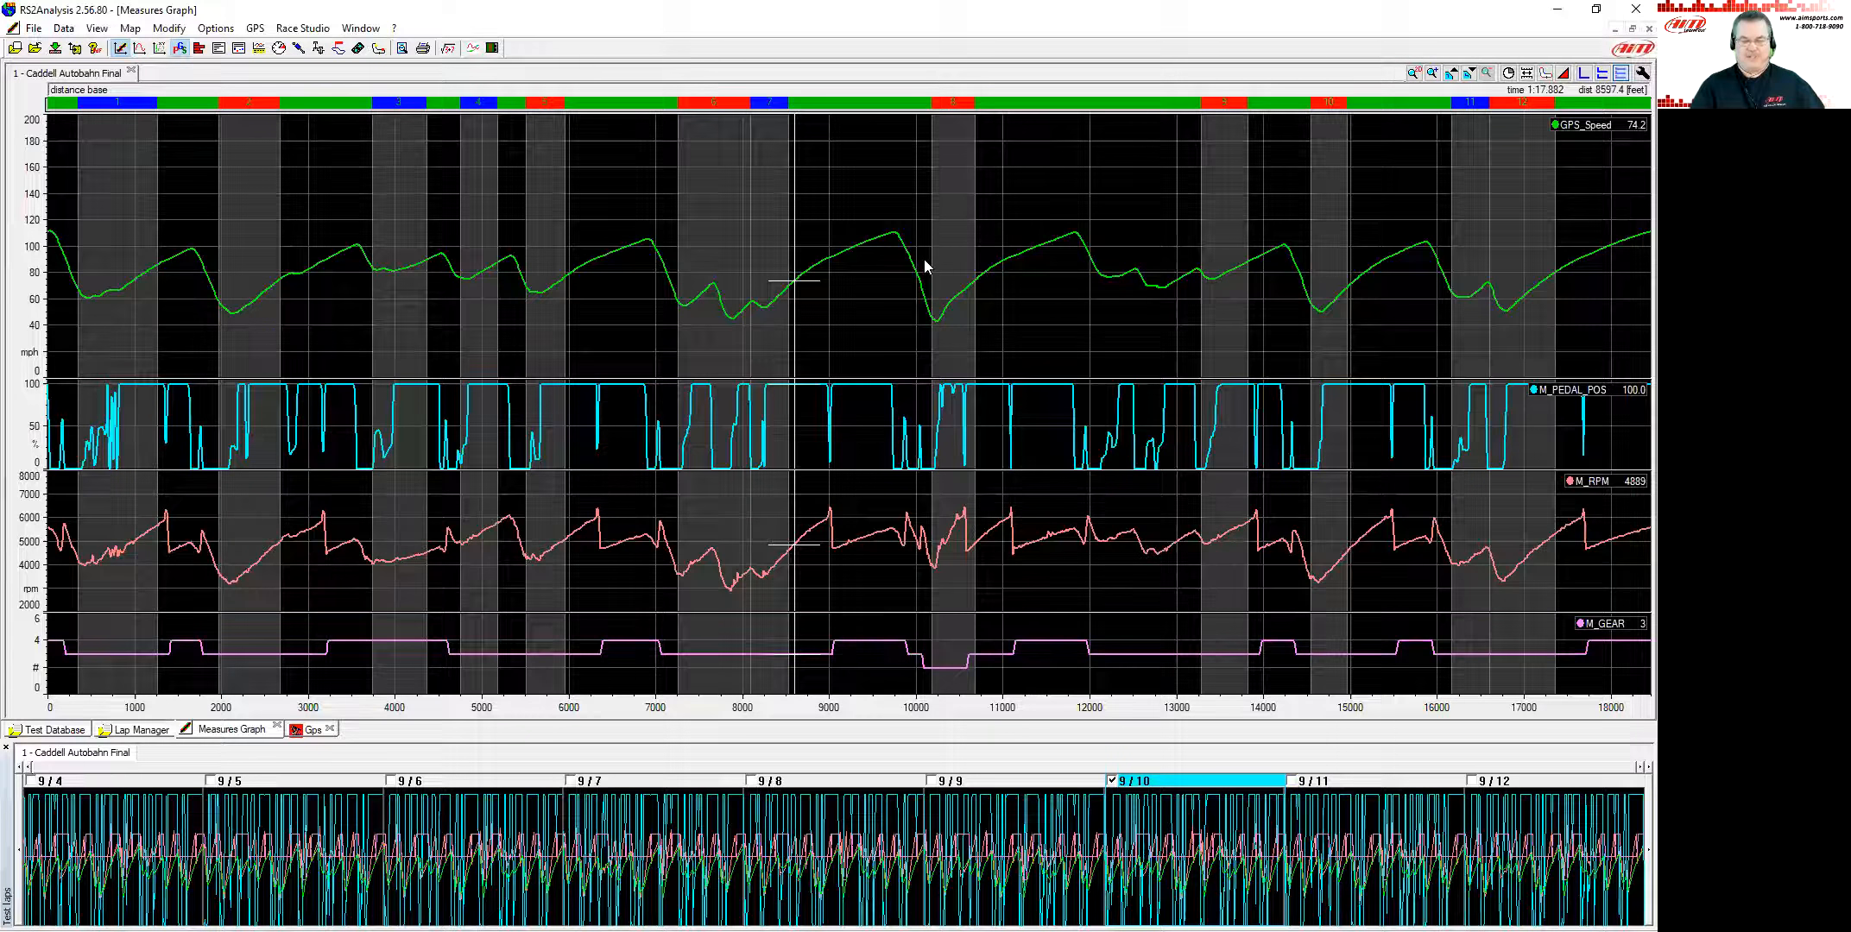
pyautogui.press('F3')
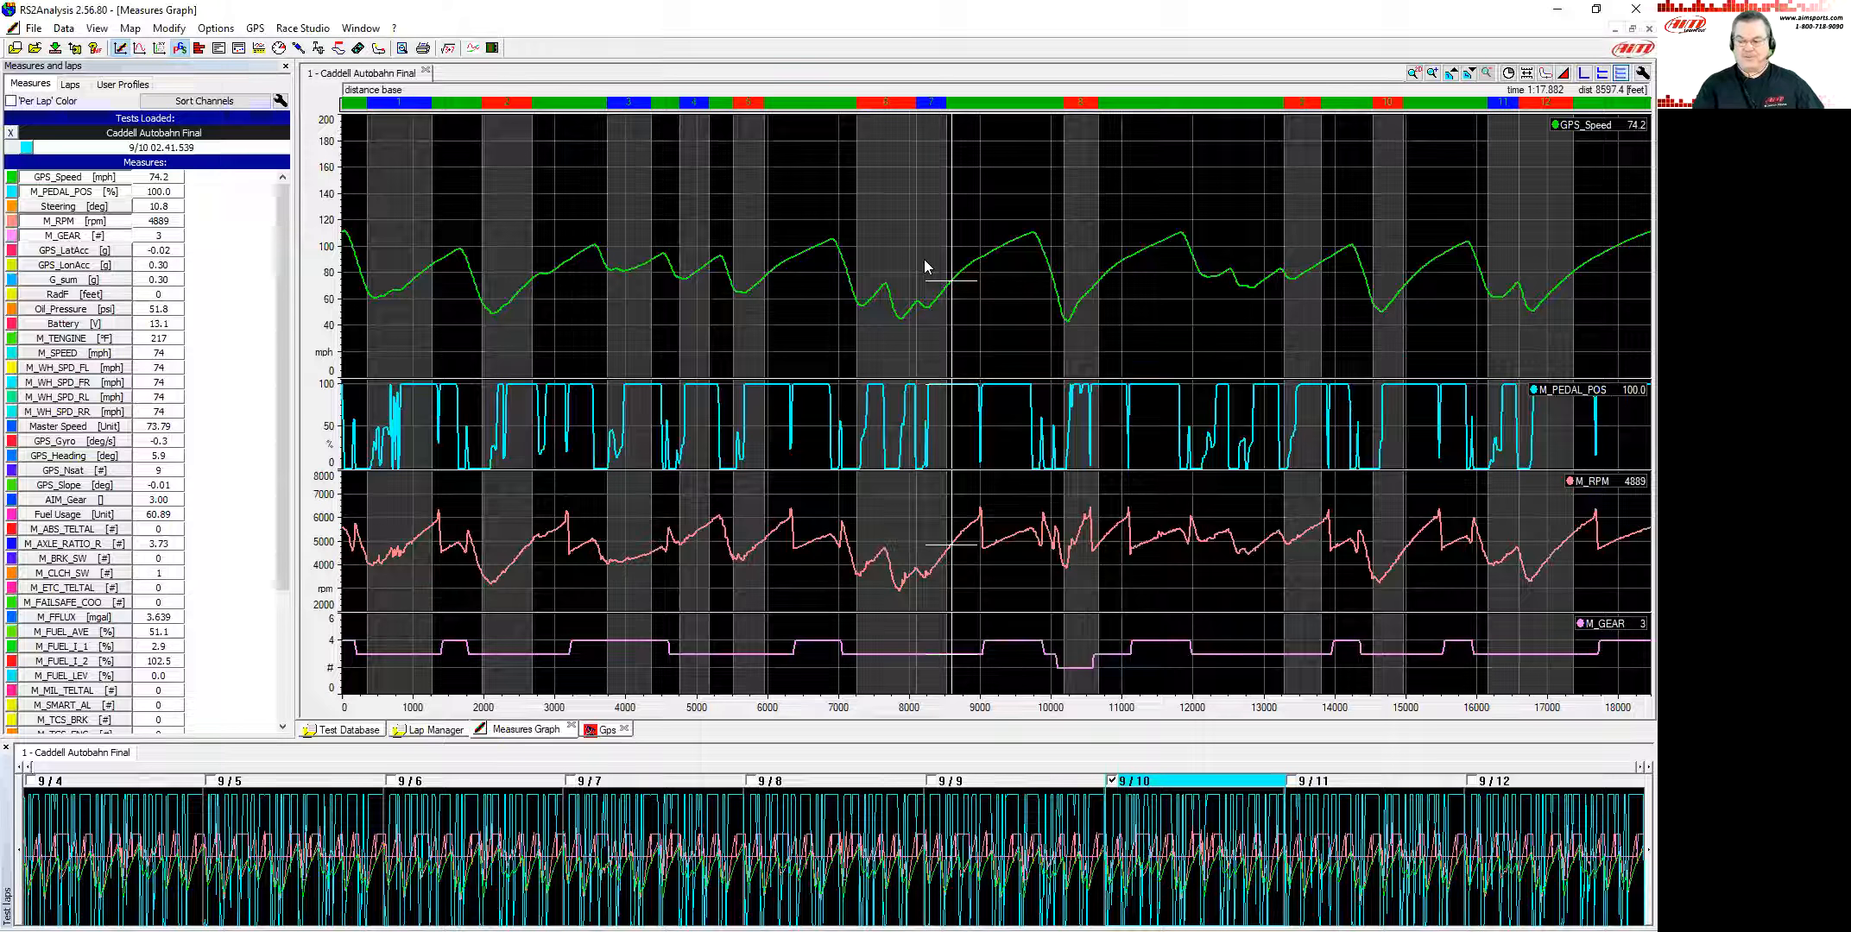
pyautogui.press('F3')
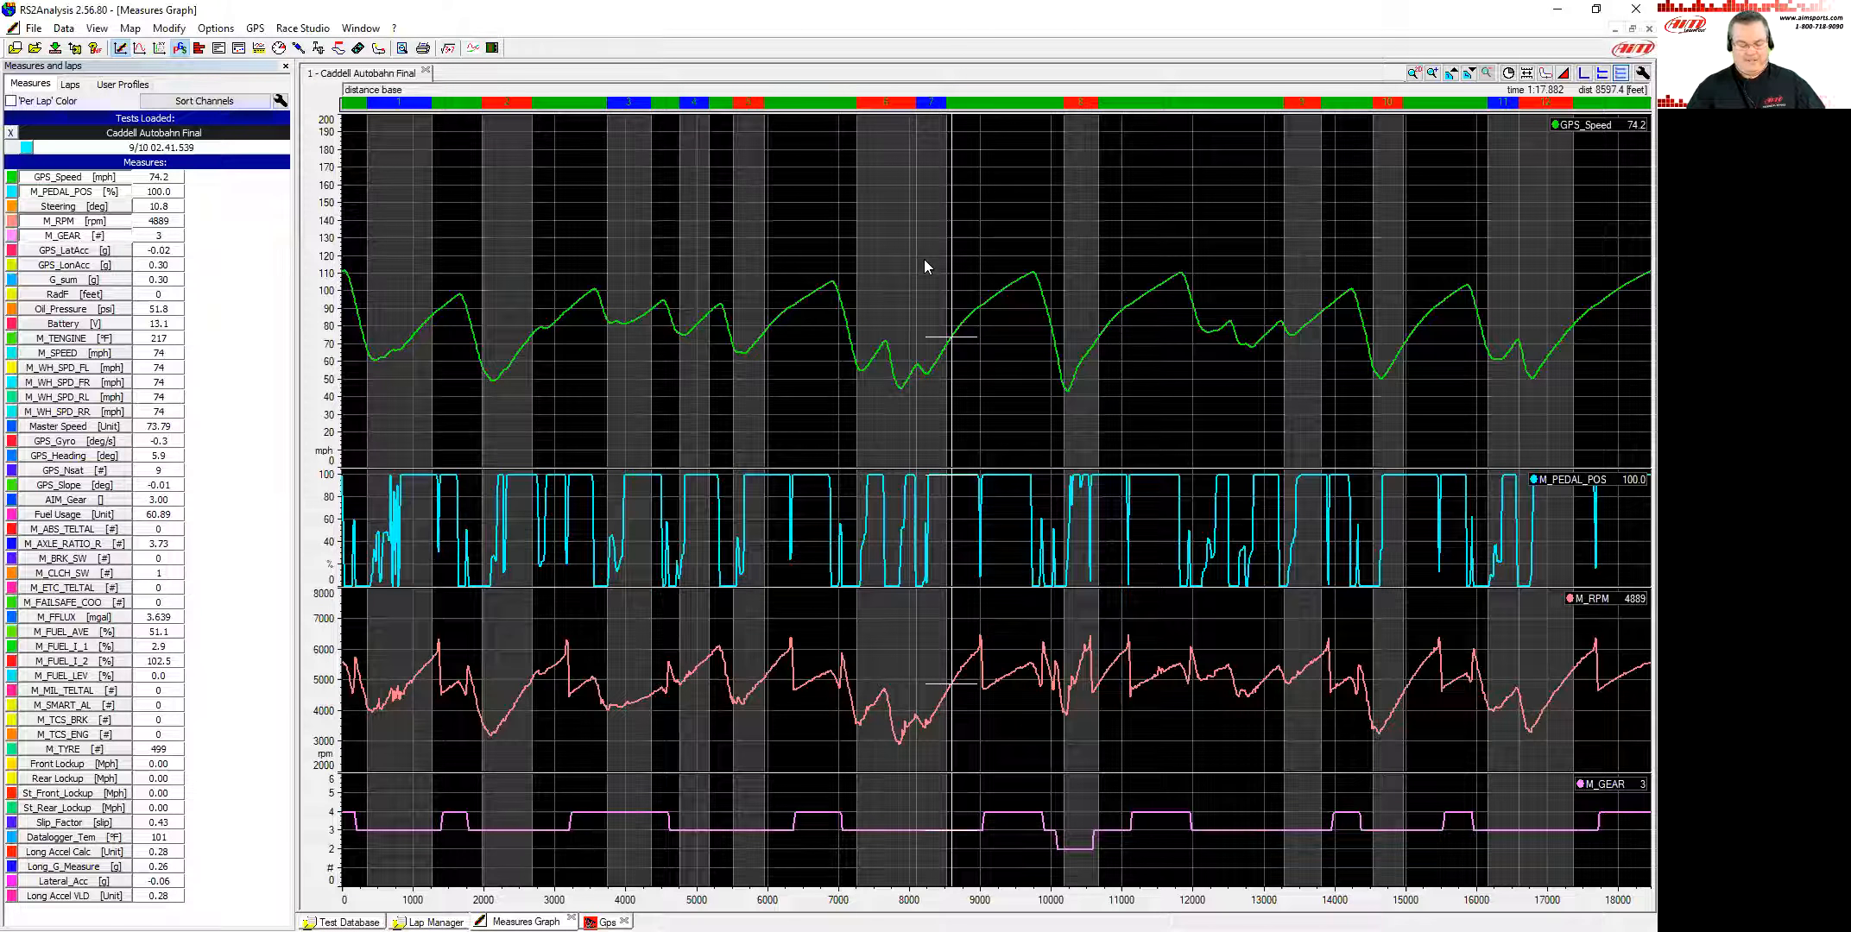
pyautogui.press('F3')
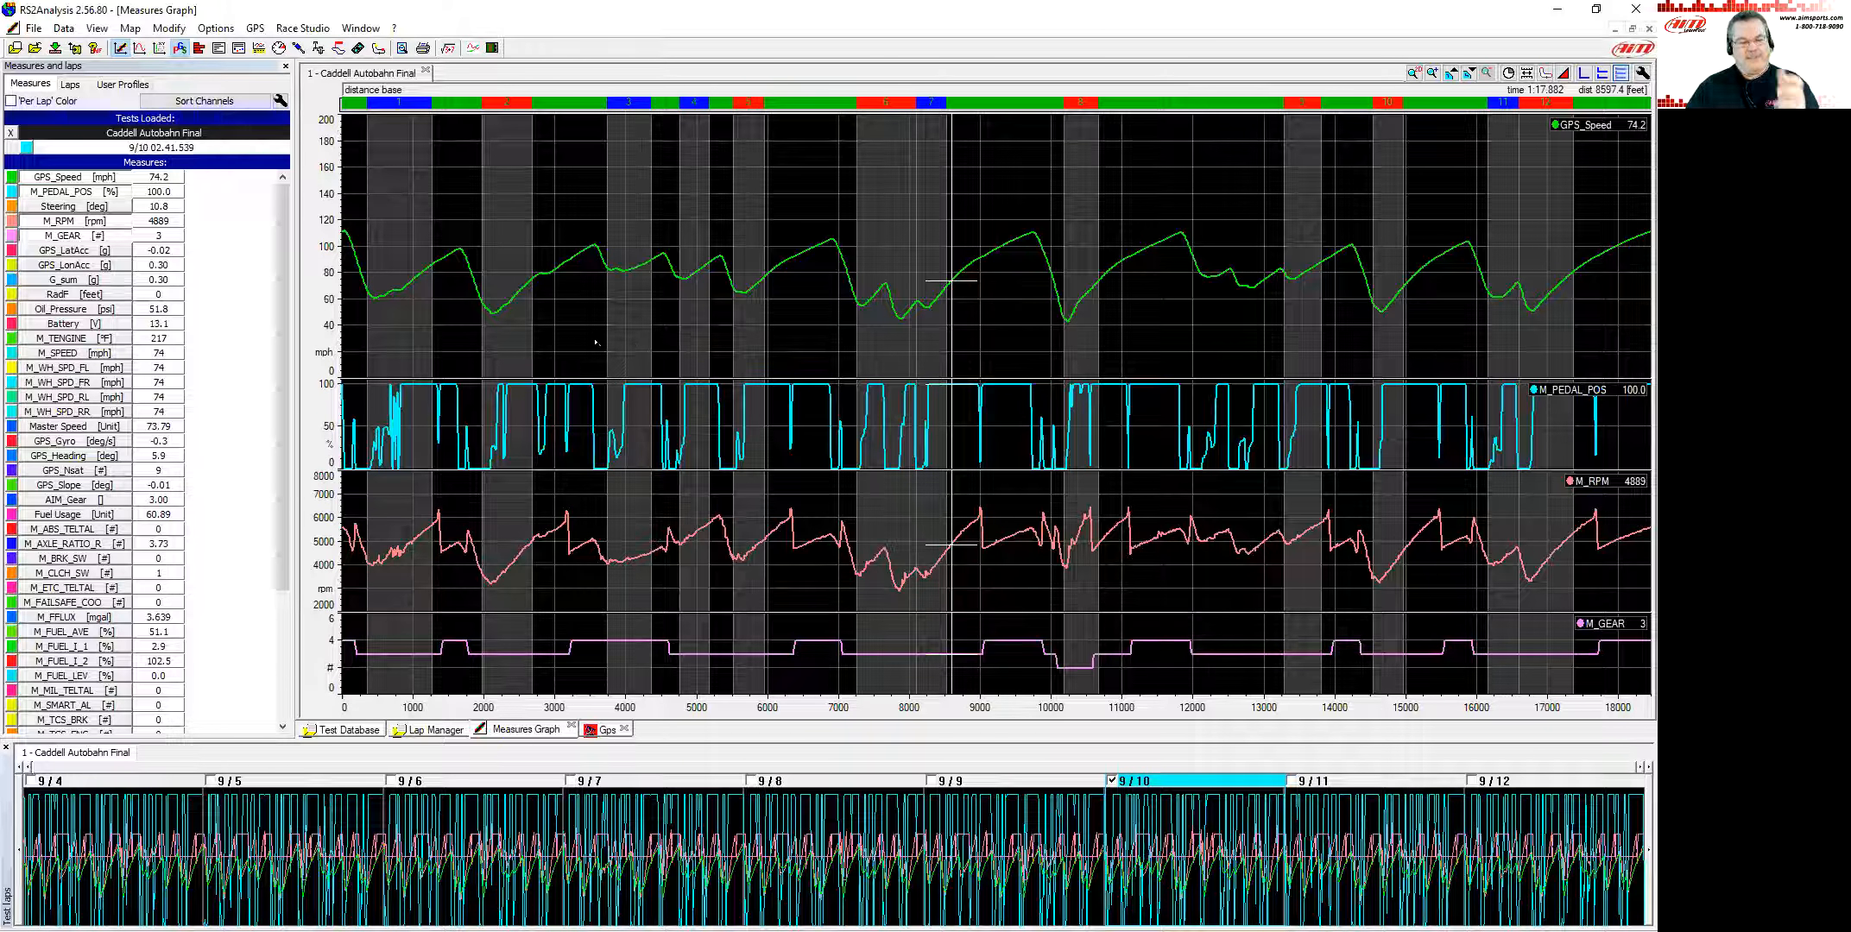
# Step: Turn the Measures toolbar display off and on again through the view options
pyautogui.click(97, 29)
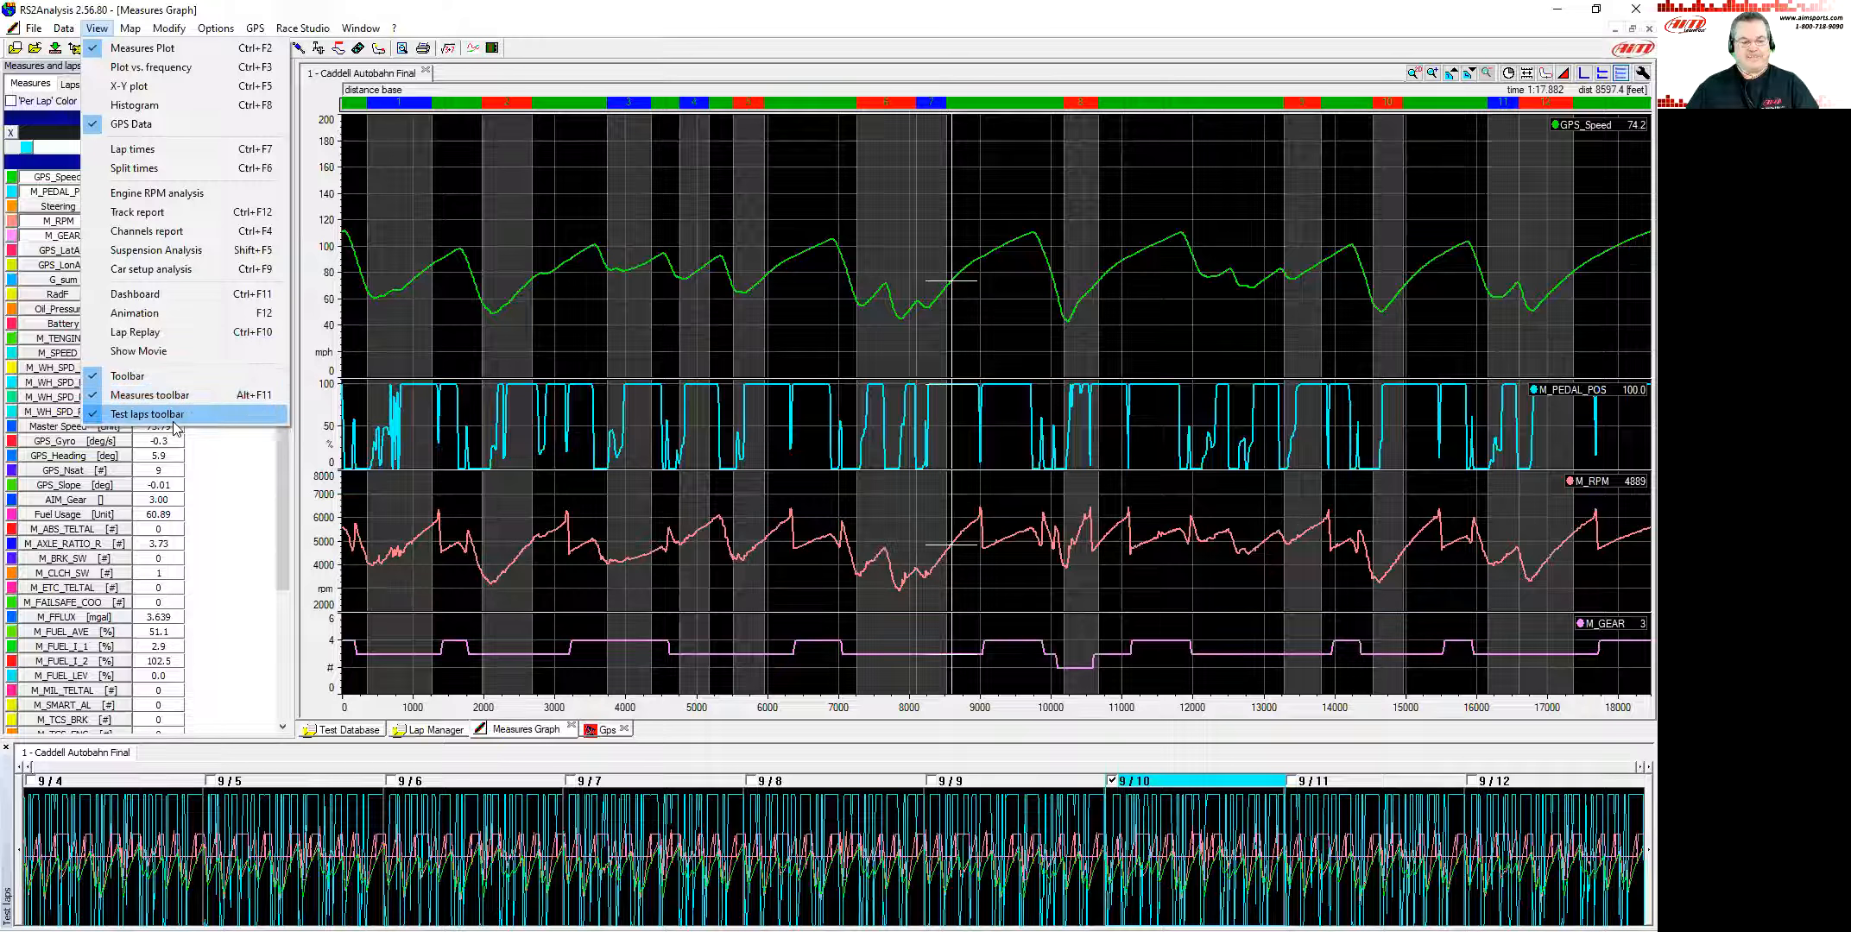
pyautogui.click(89, 397)
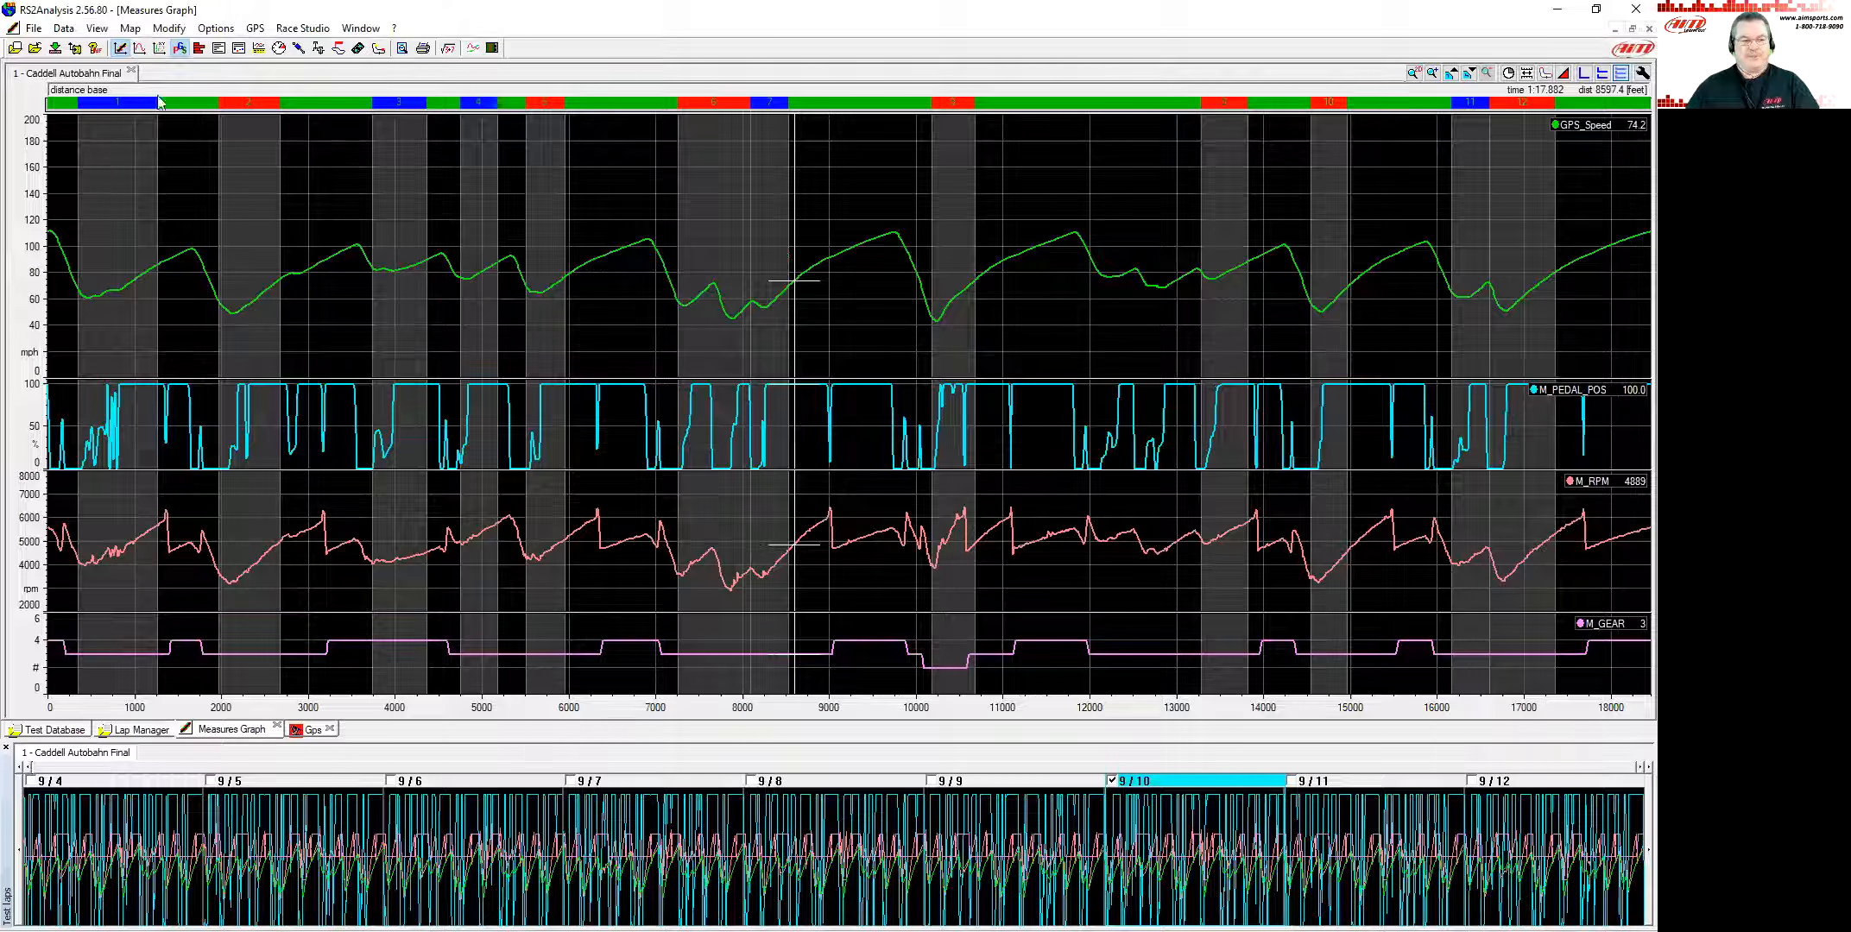
pyautogui.click(97, 28)
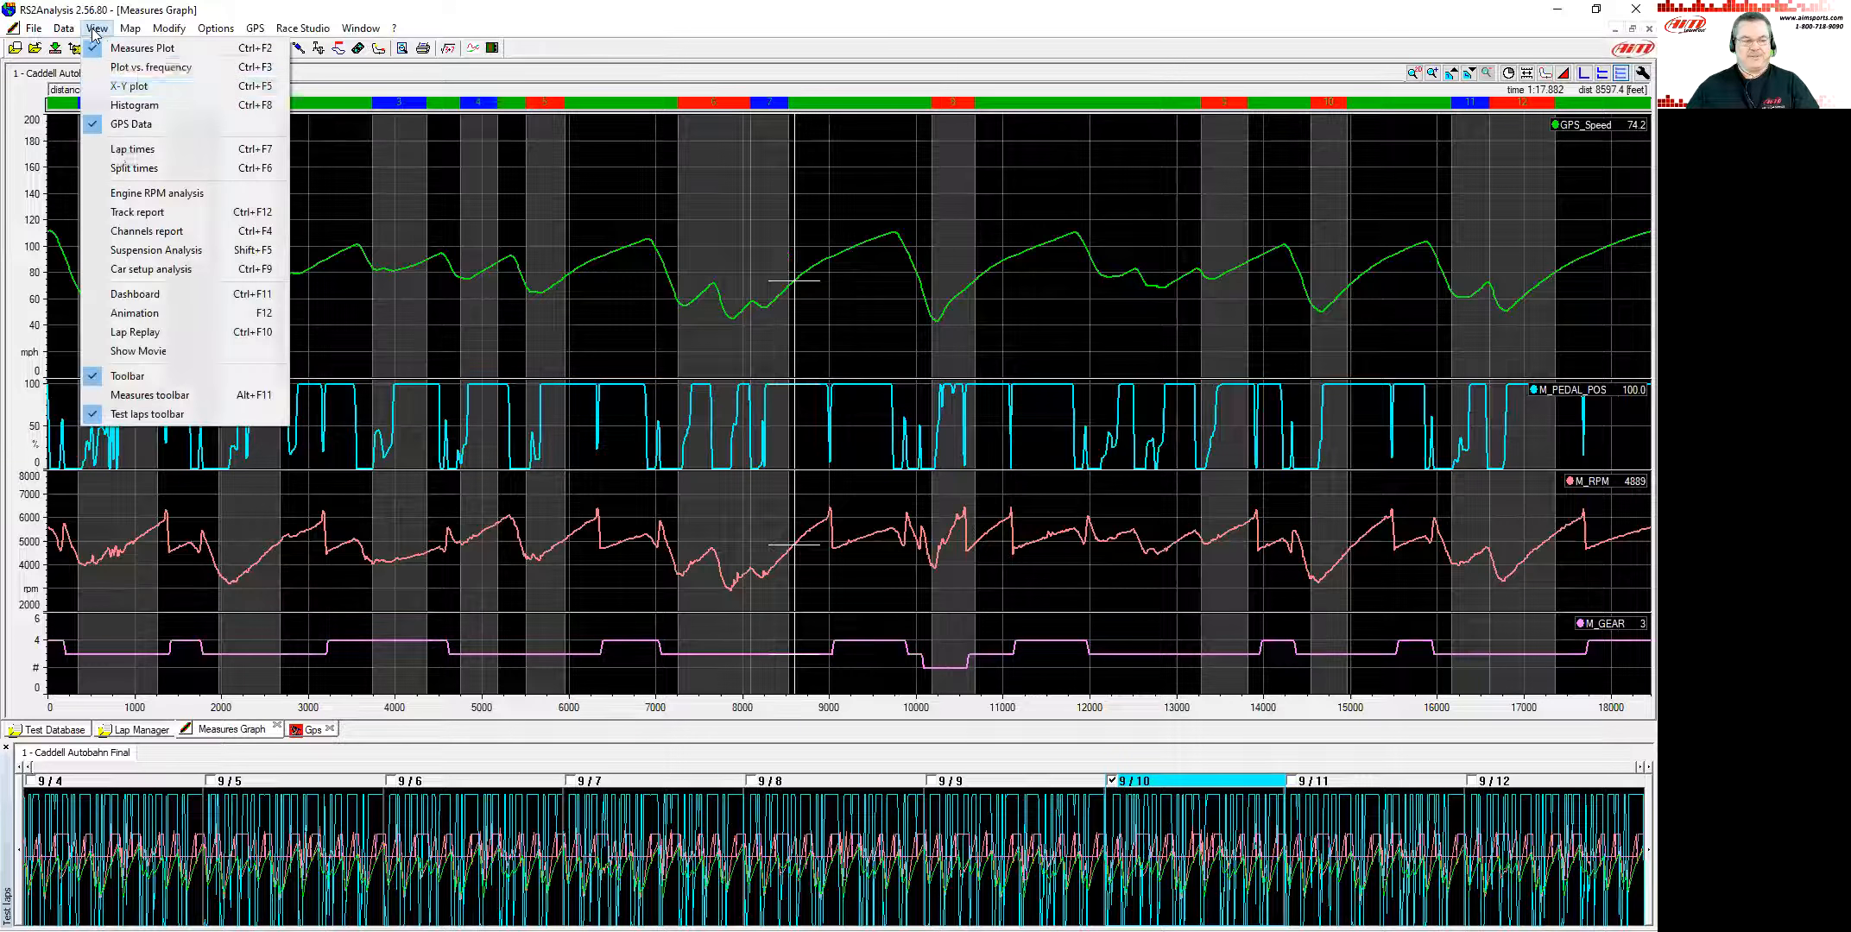
pyautogui.click(138, 399)
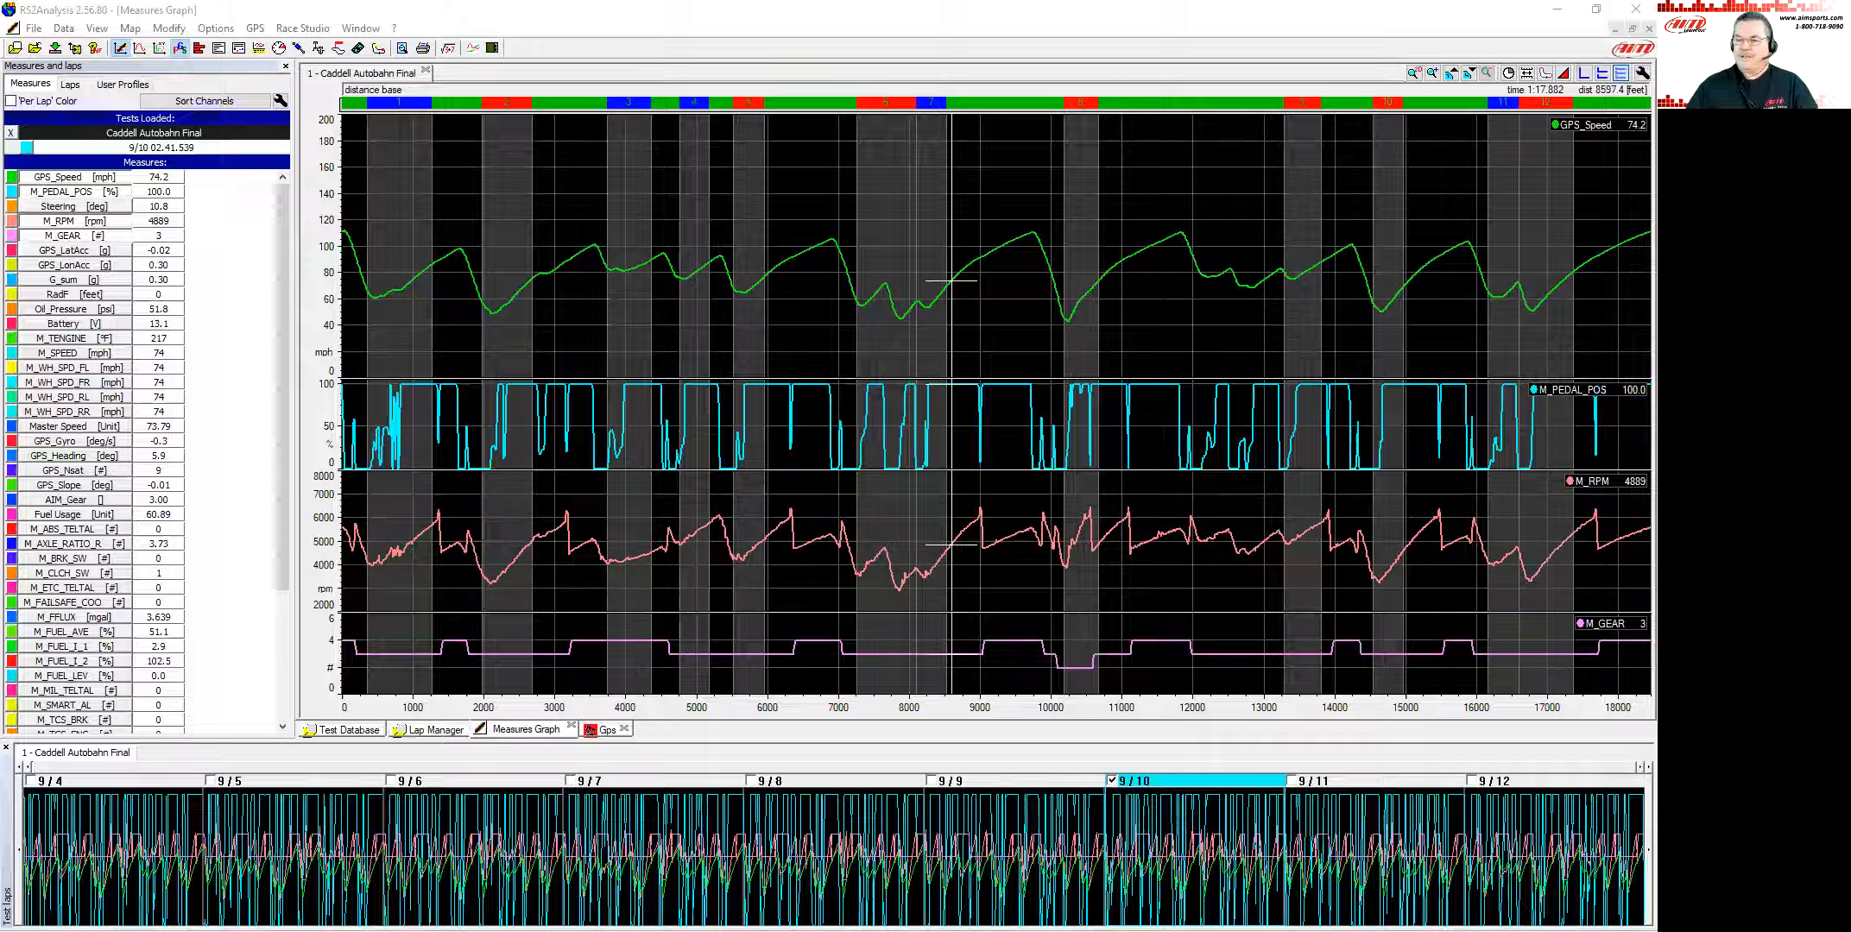
# Step: Add the Steering channel to the measures graph and remove it again
pyautogui.click(1496, 197)
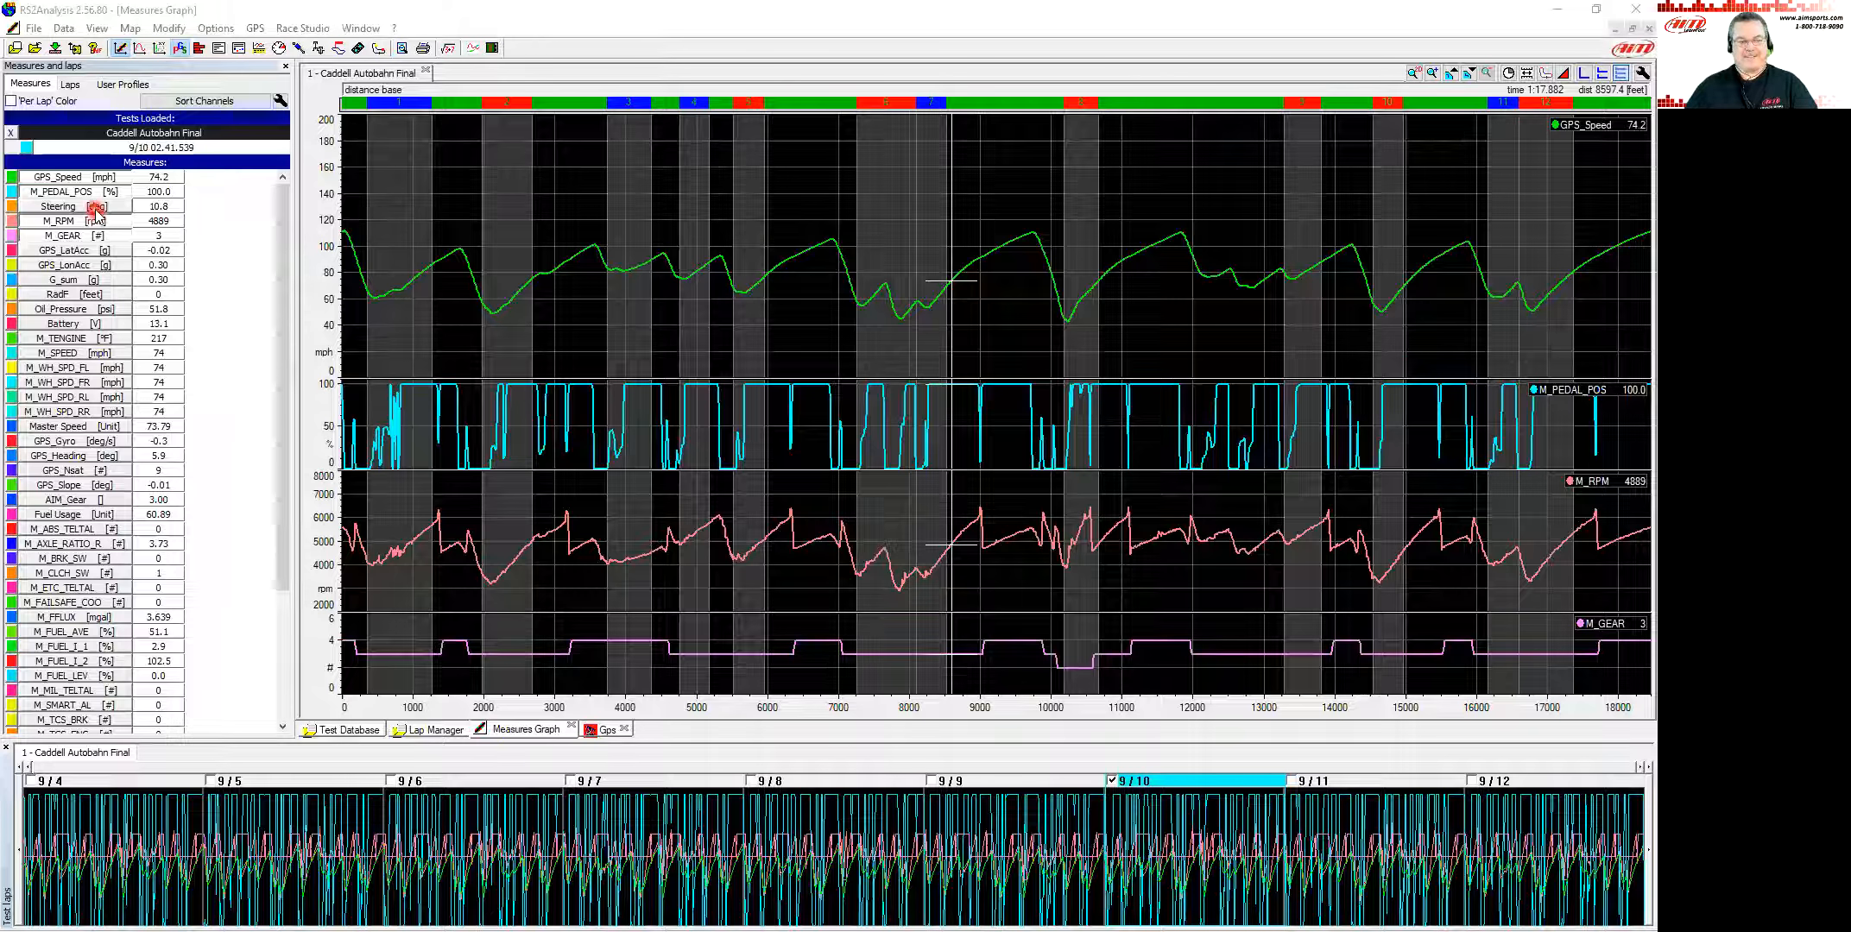
pyautogui.moveTo(97, 216); pyautogui.dragTo(707, 516)
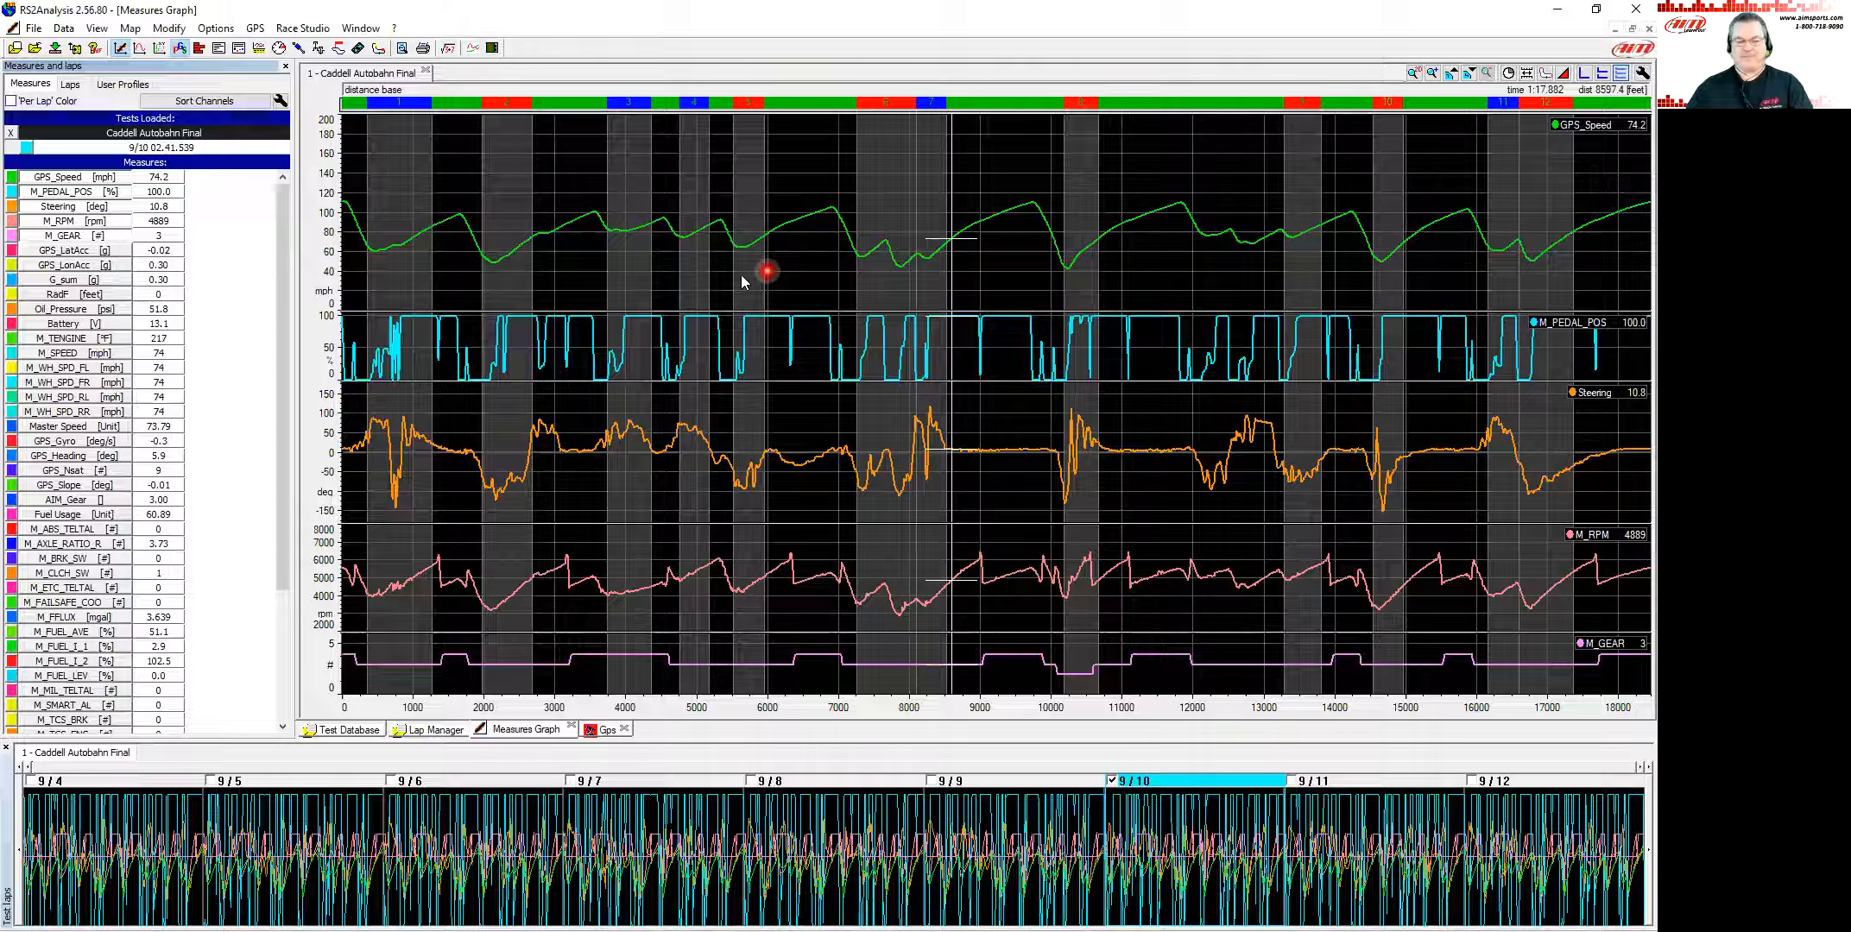
pyautogui.click(82, 208)
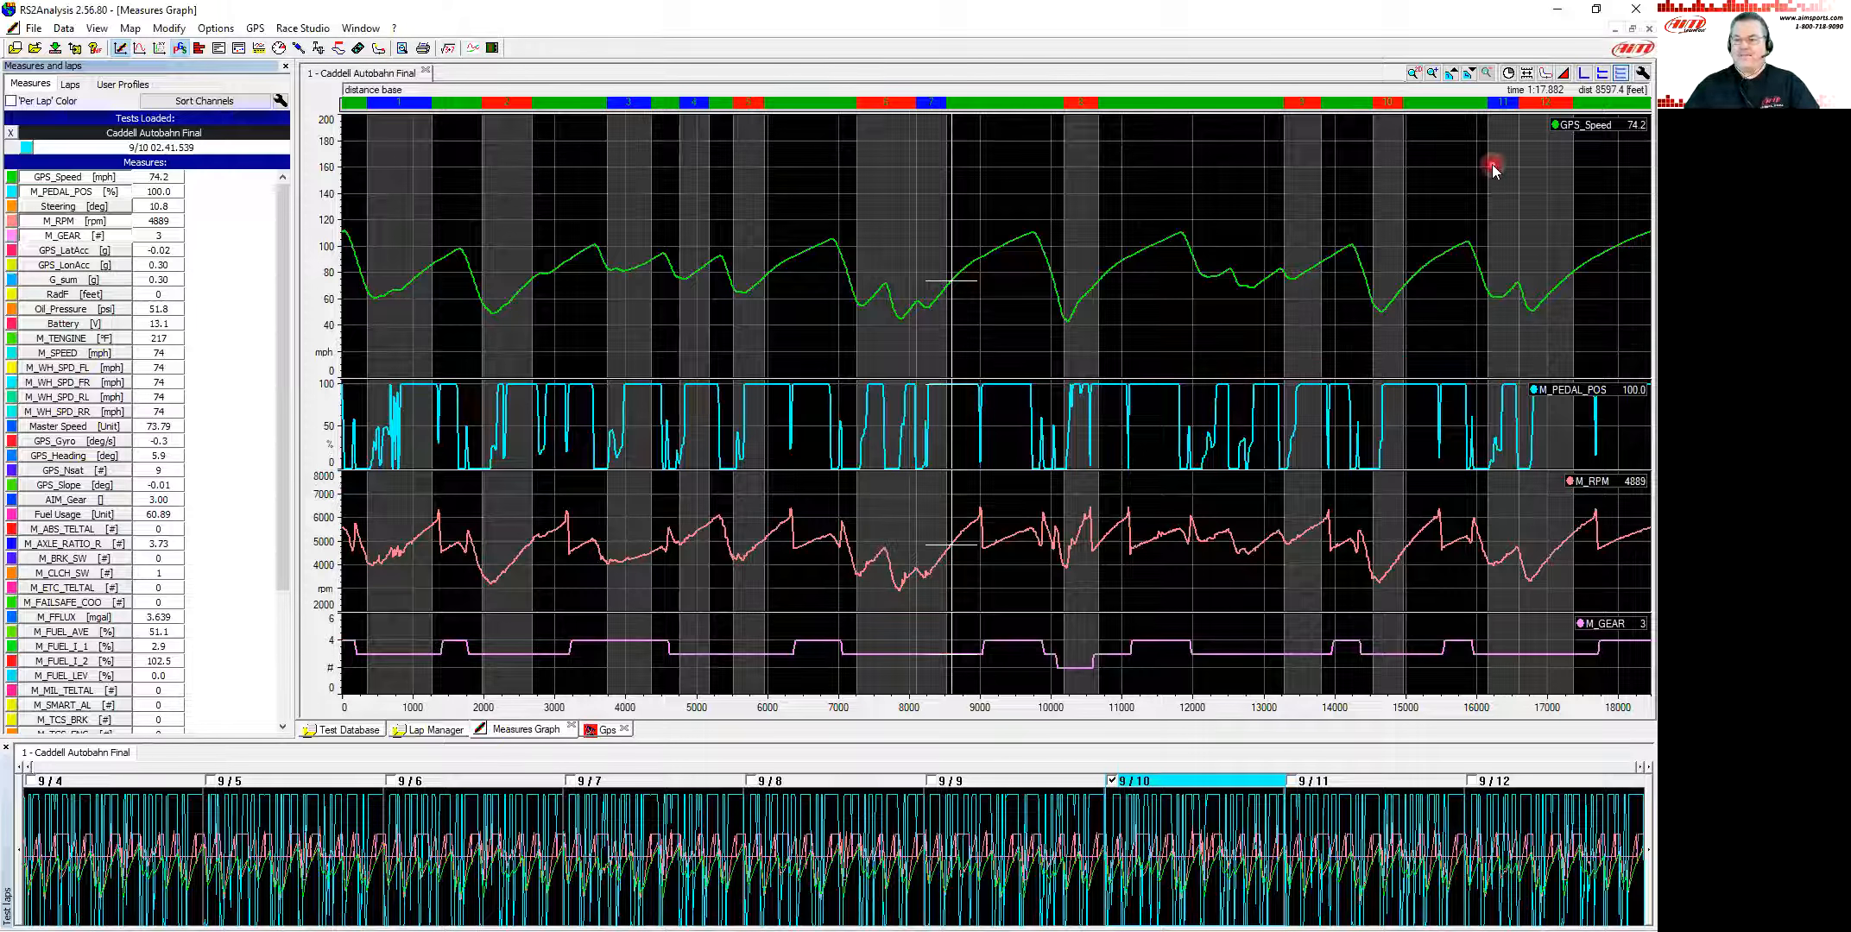
# Step: Switch the measures graph to numbered plot groups and assign M_GEAR to group 2 with GPS_Speed and M_PEDAL_POS
pyautogui.click(1602, 78)
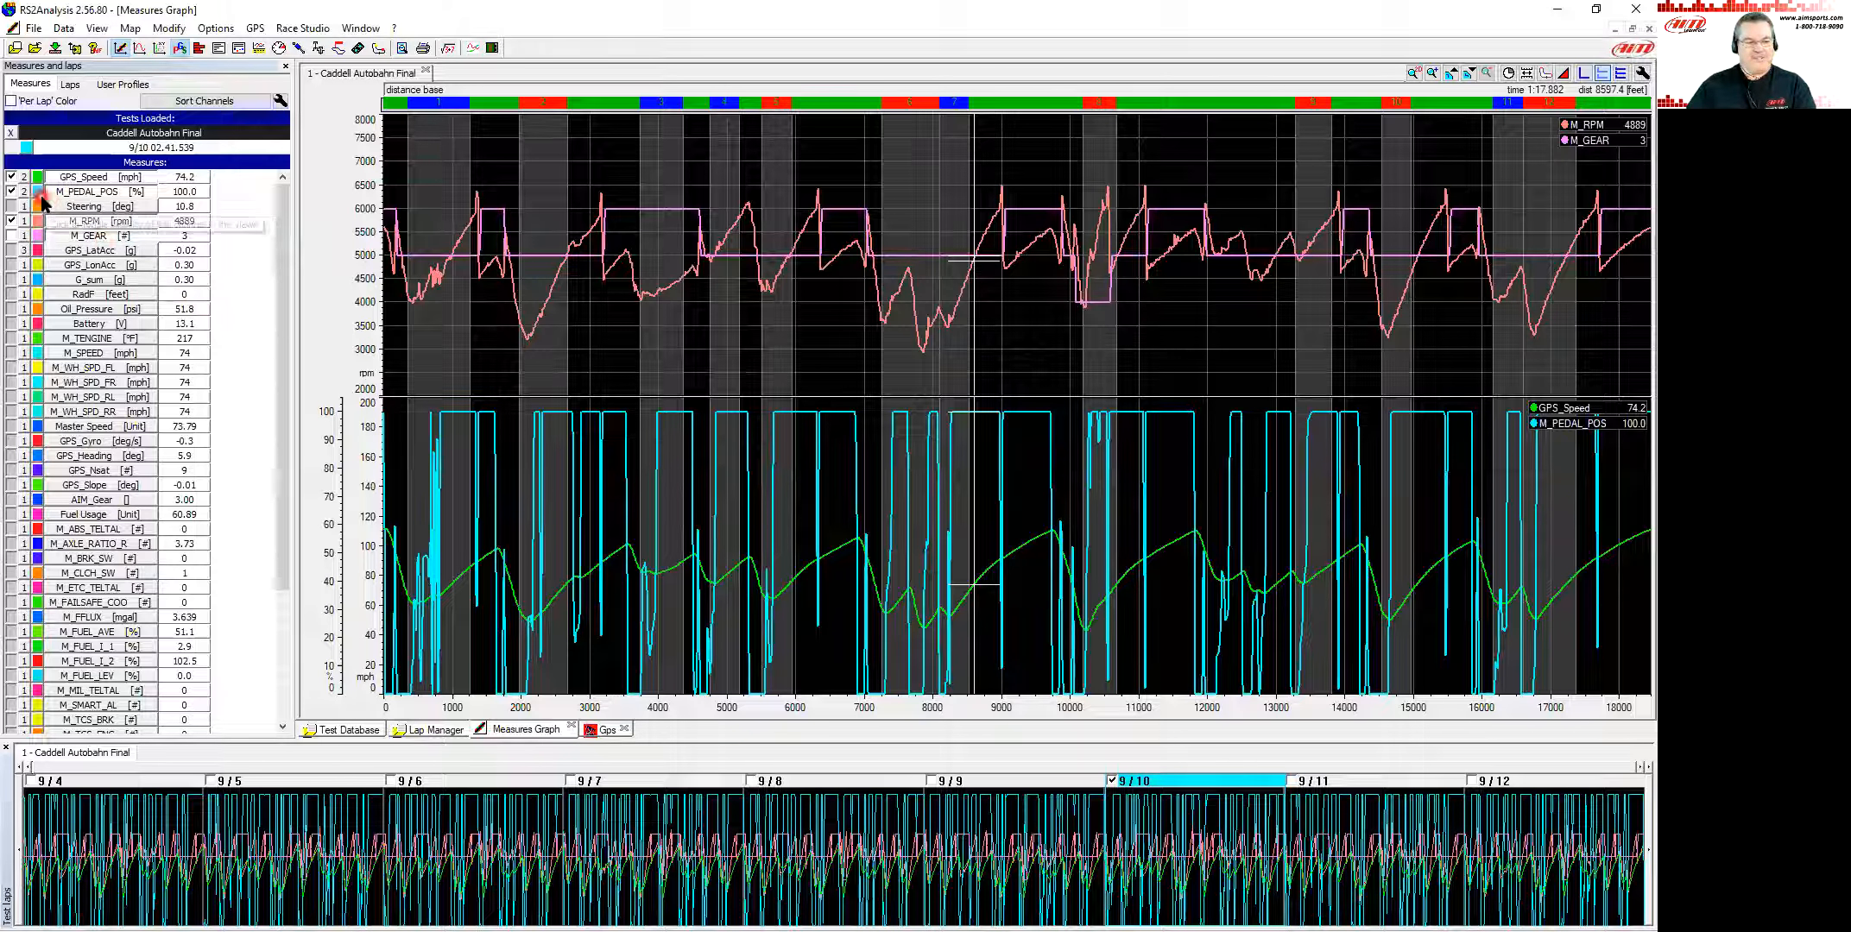
pyautogui.click(23, 249)
pyautogui.click(24, 249)
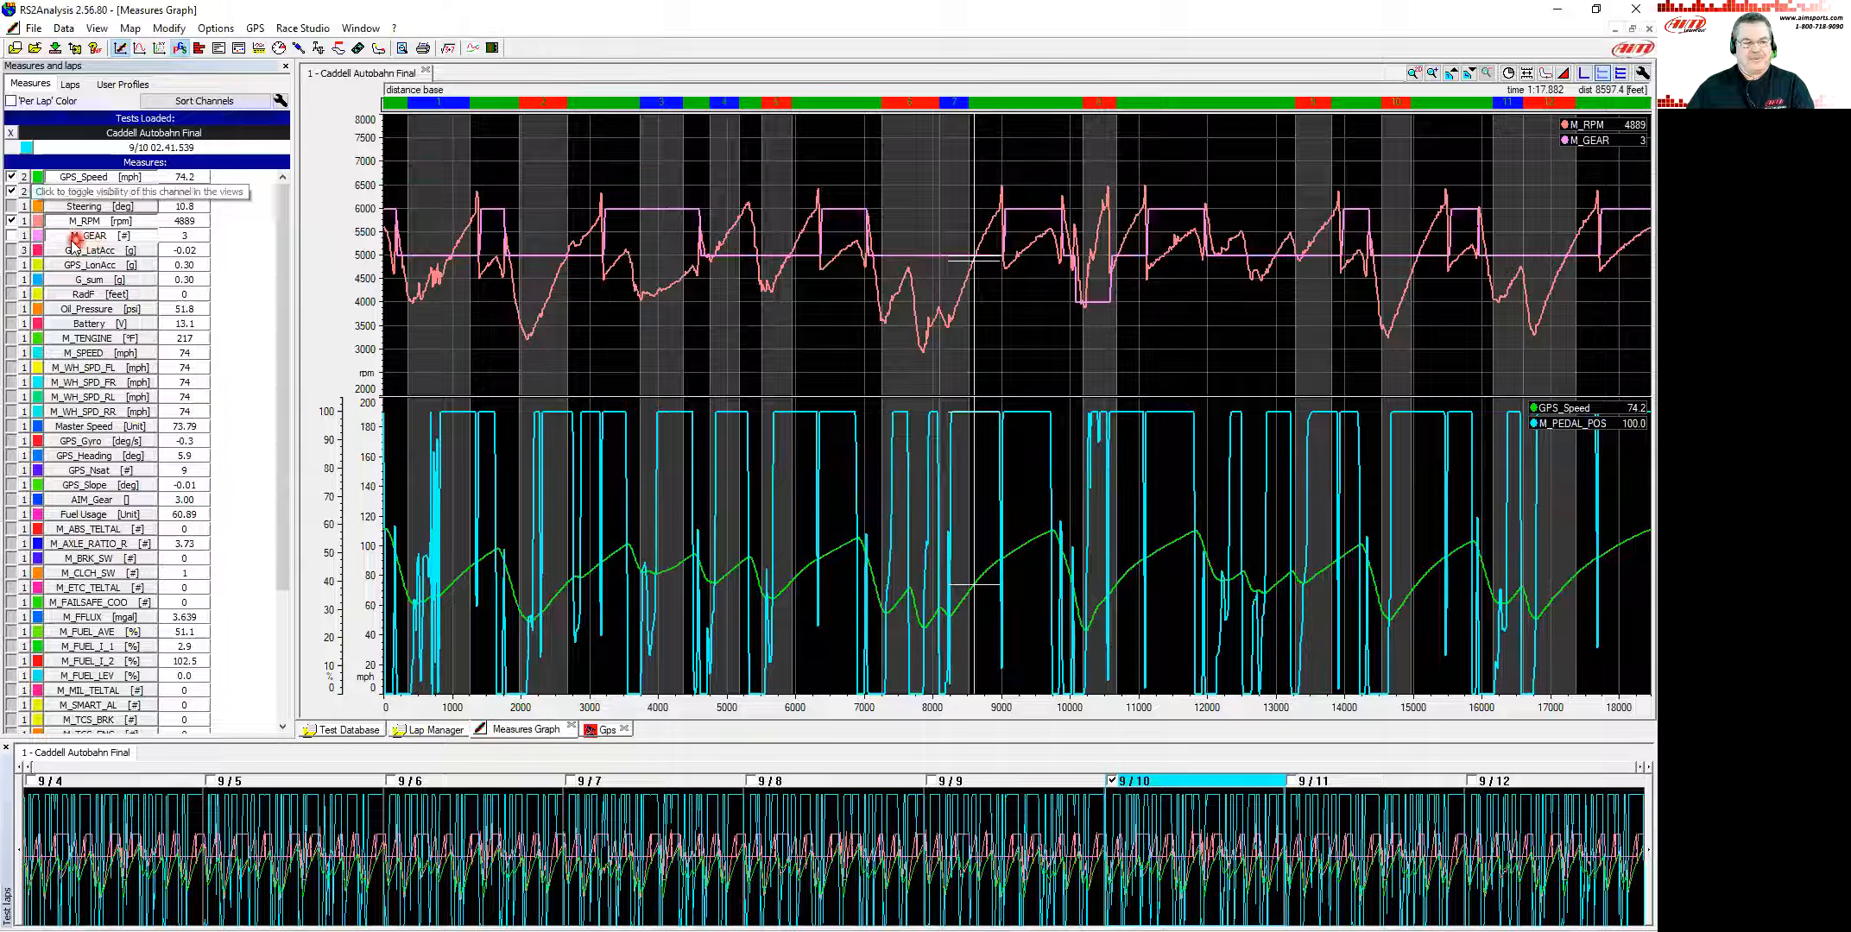
pyautogui.click(25, 235)
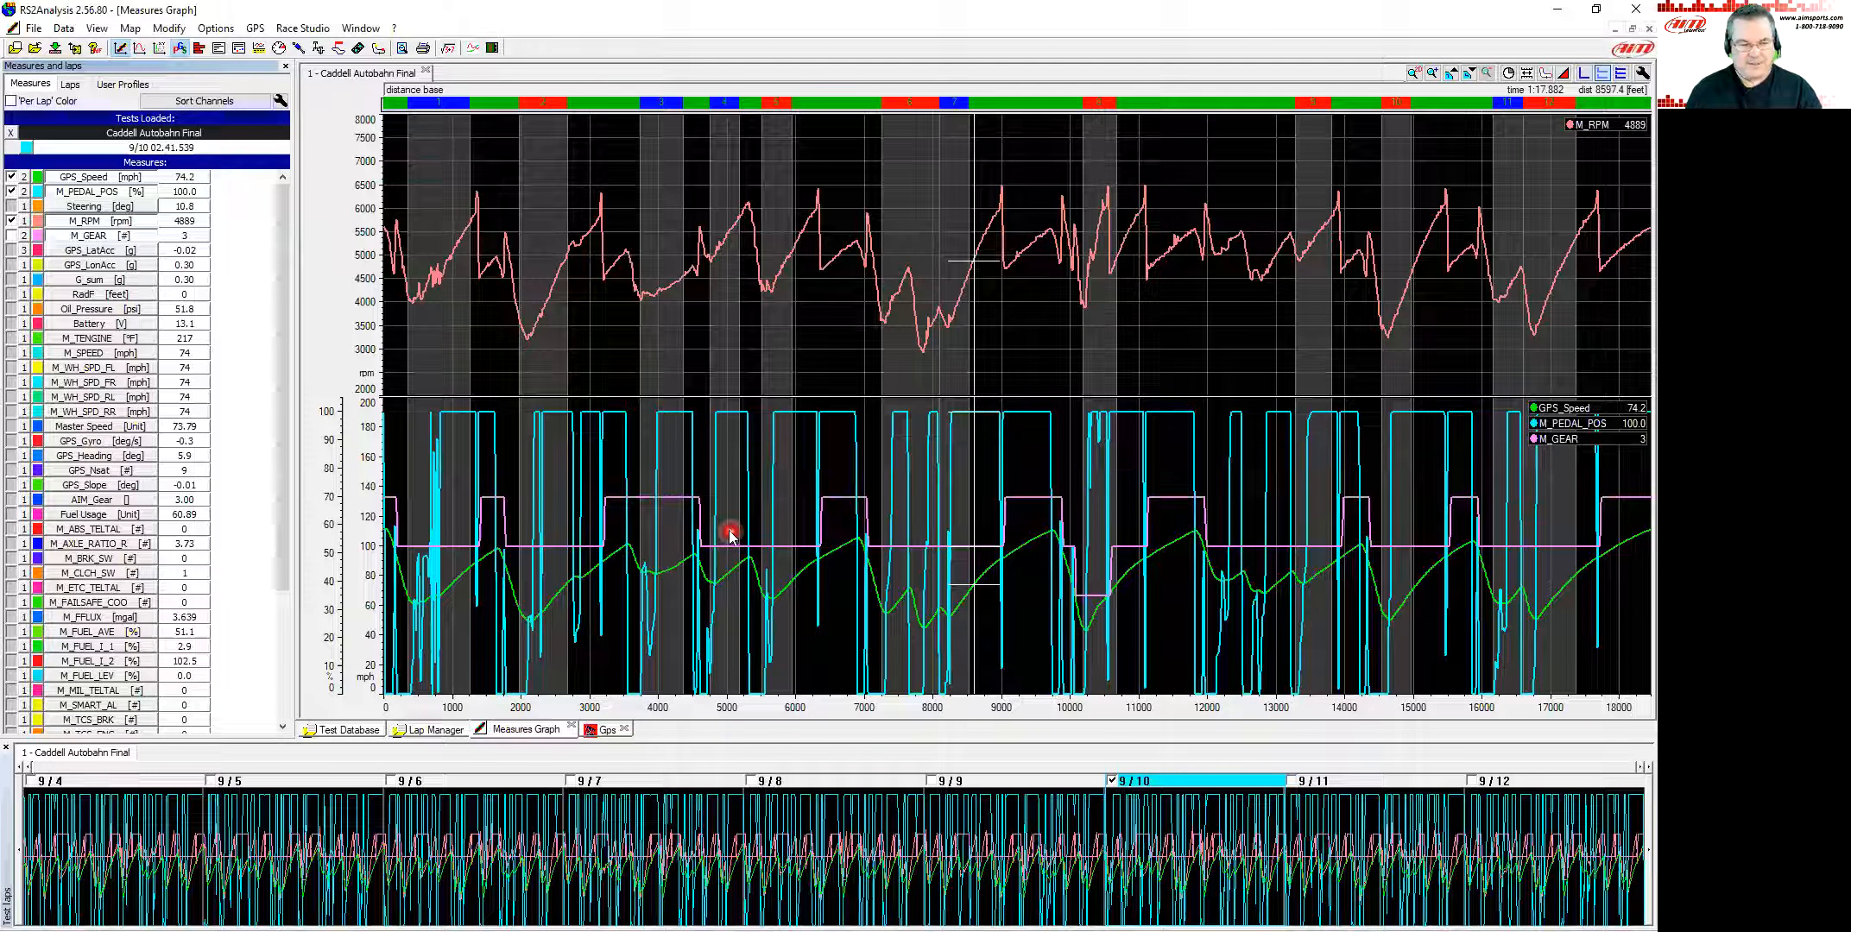
# Step: Cycle M_GEAR through the higher-numbered plot groups and group 1 back to group 2
pyautogui.click(24, 235)
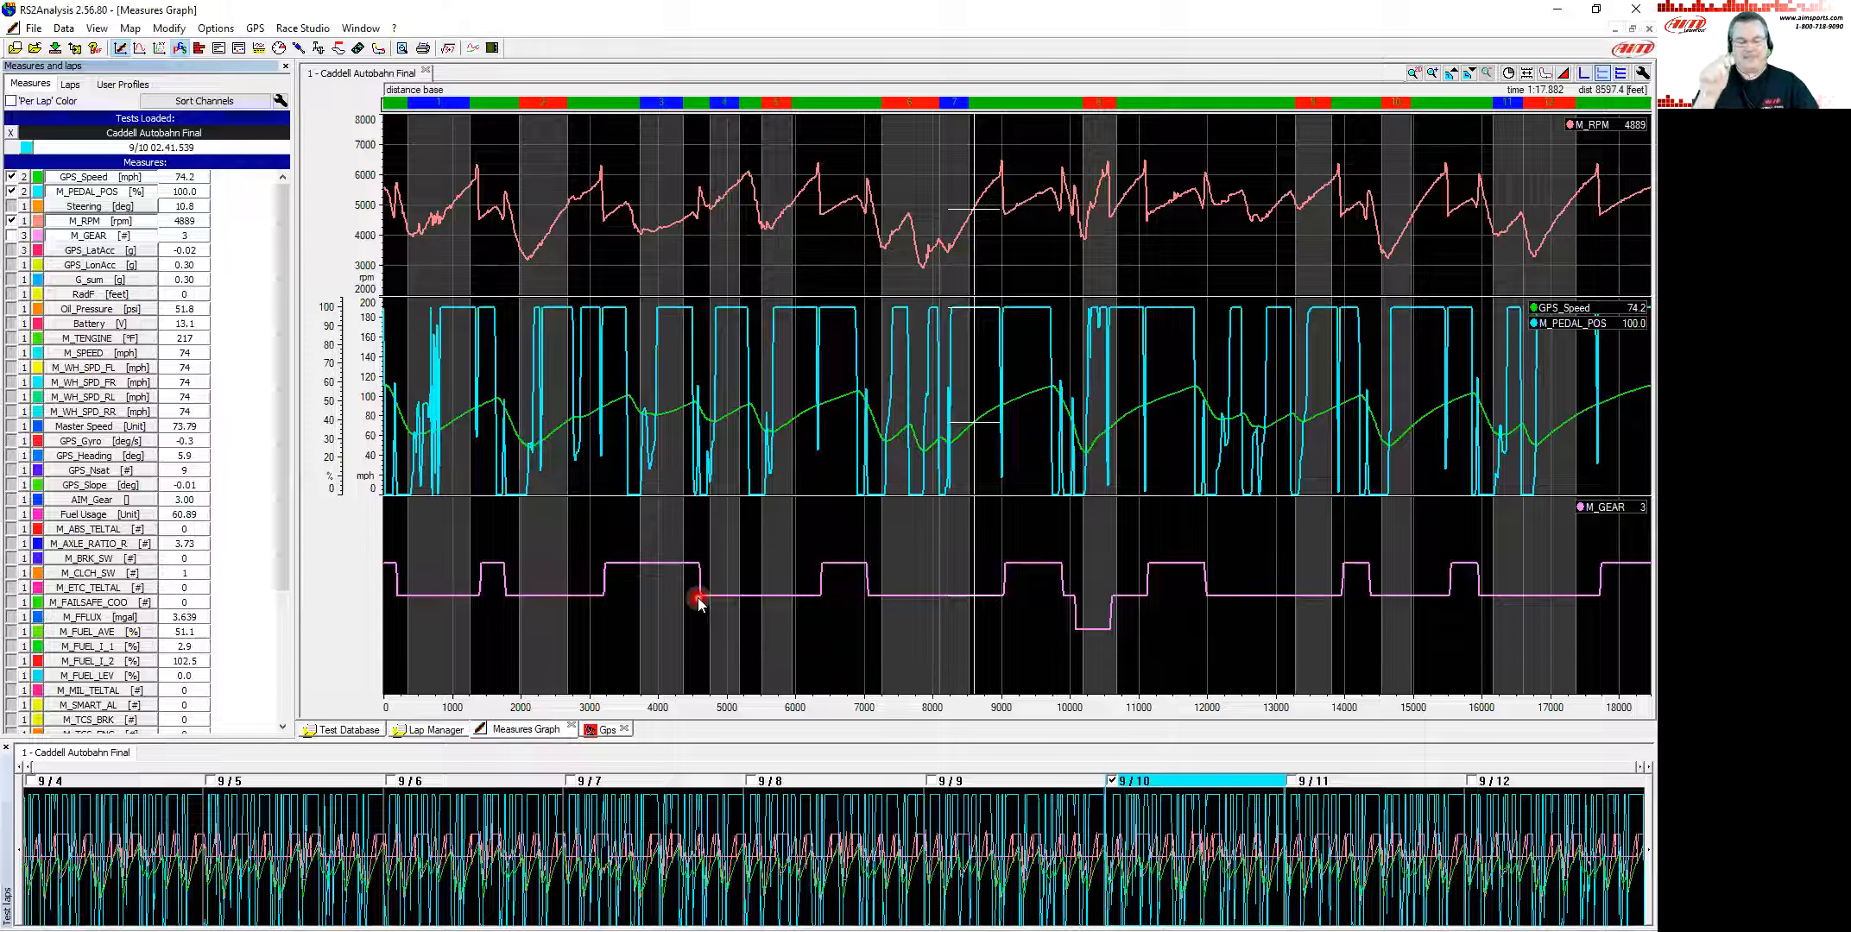
pyautogui.click(23, 235)
pyautogui.click(23, 235)
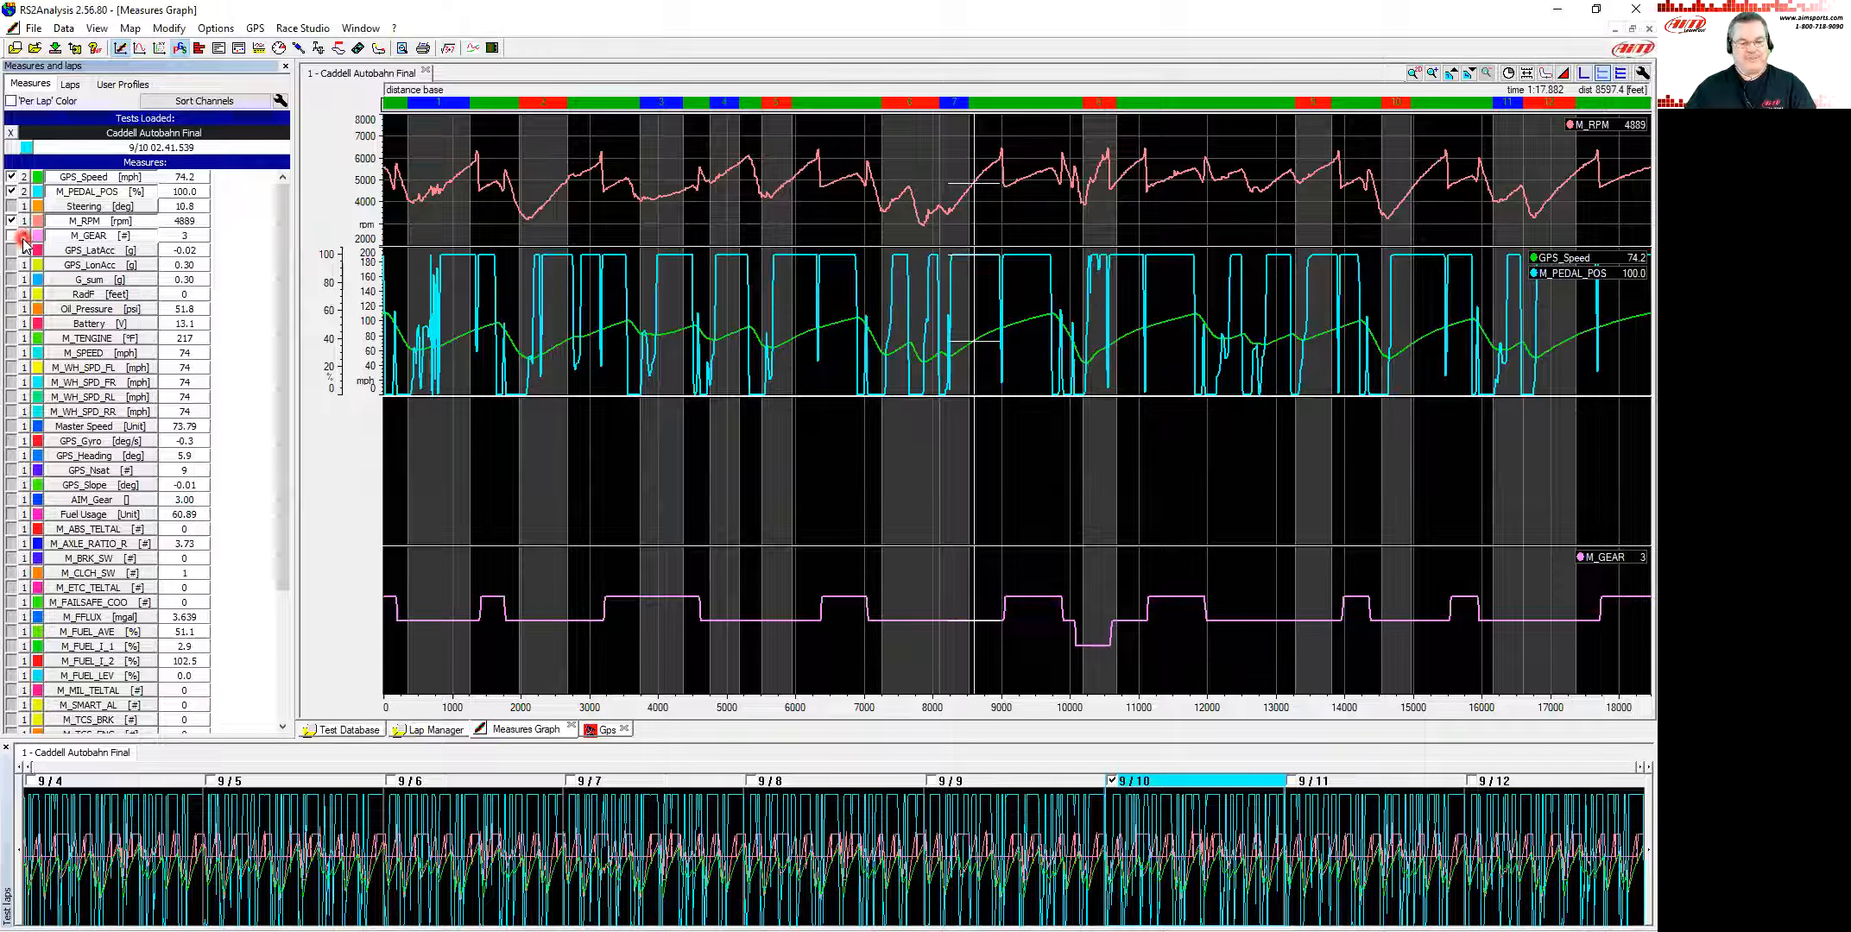
pyautogui.click(23, 235)
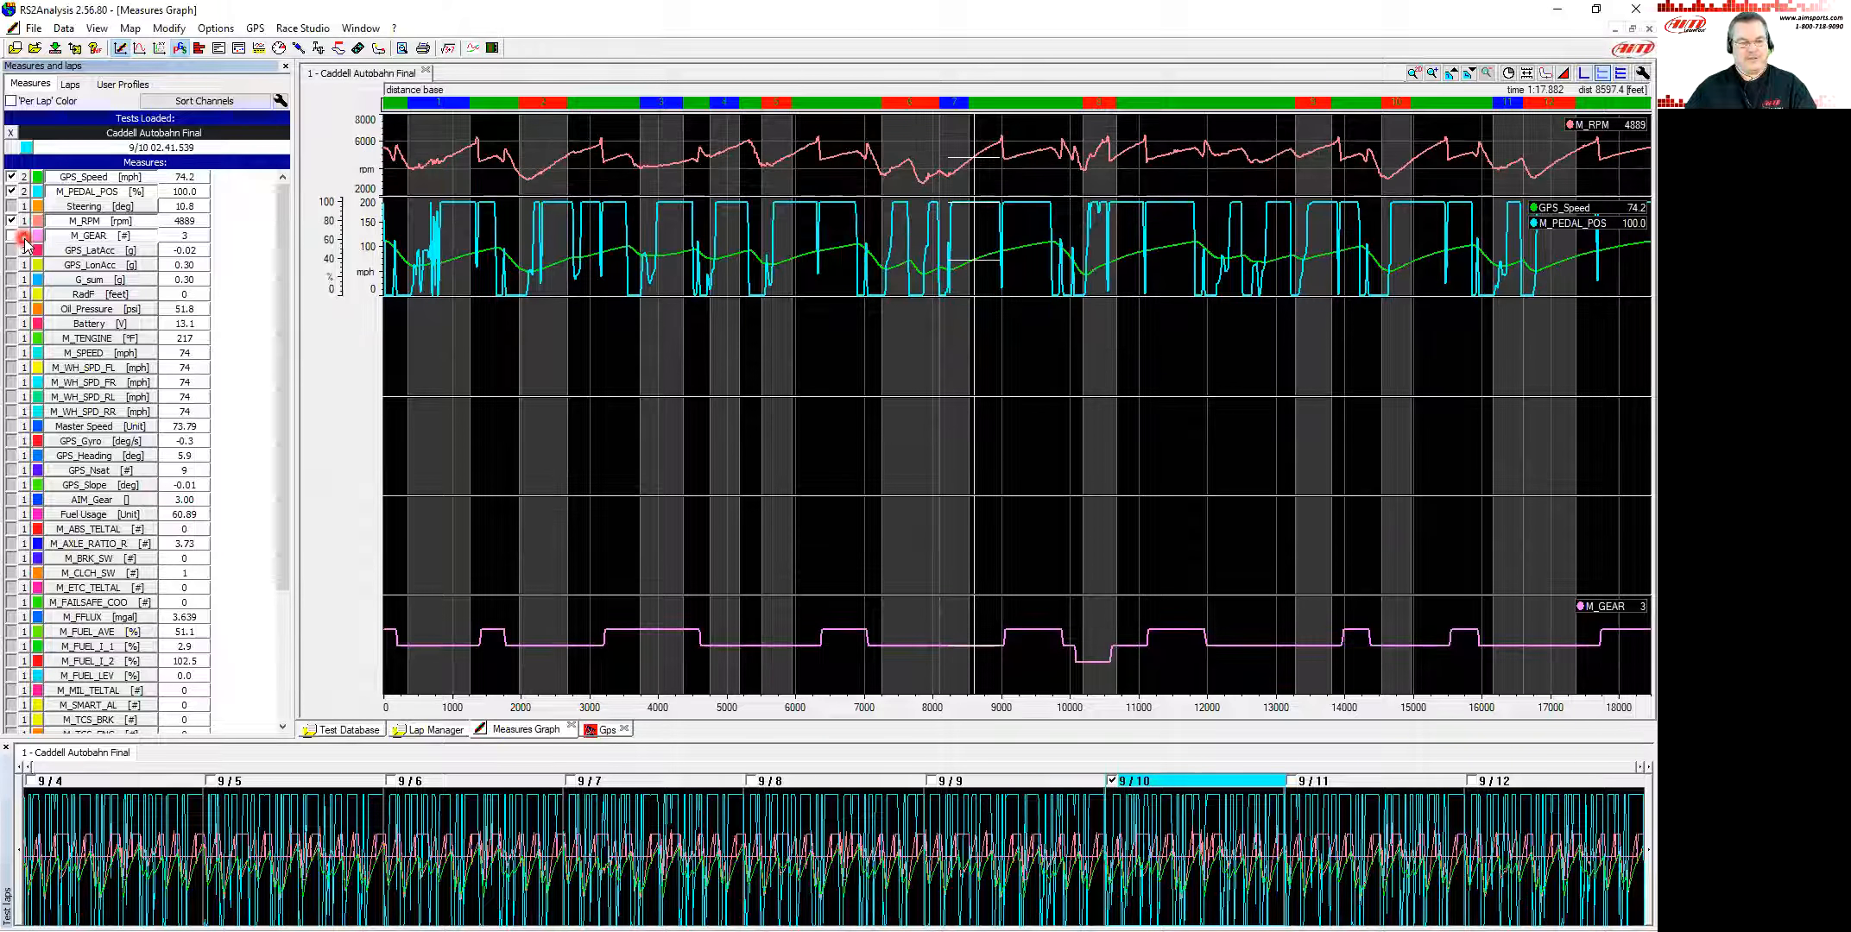
pyautogui.click(23, 236)
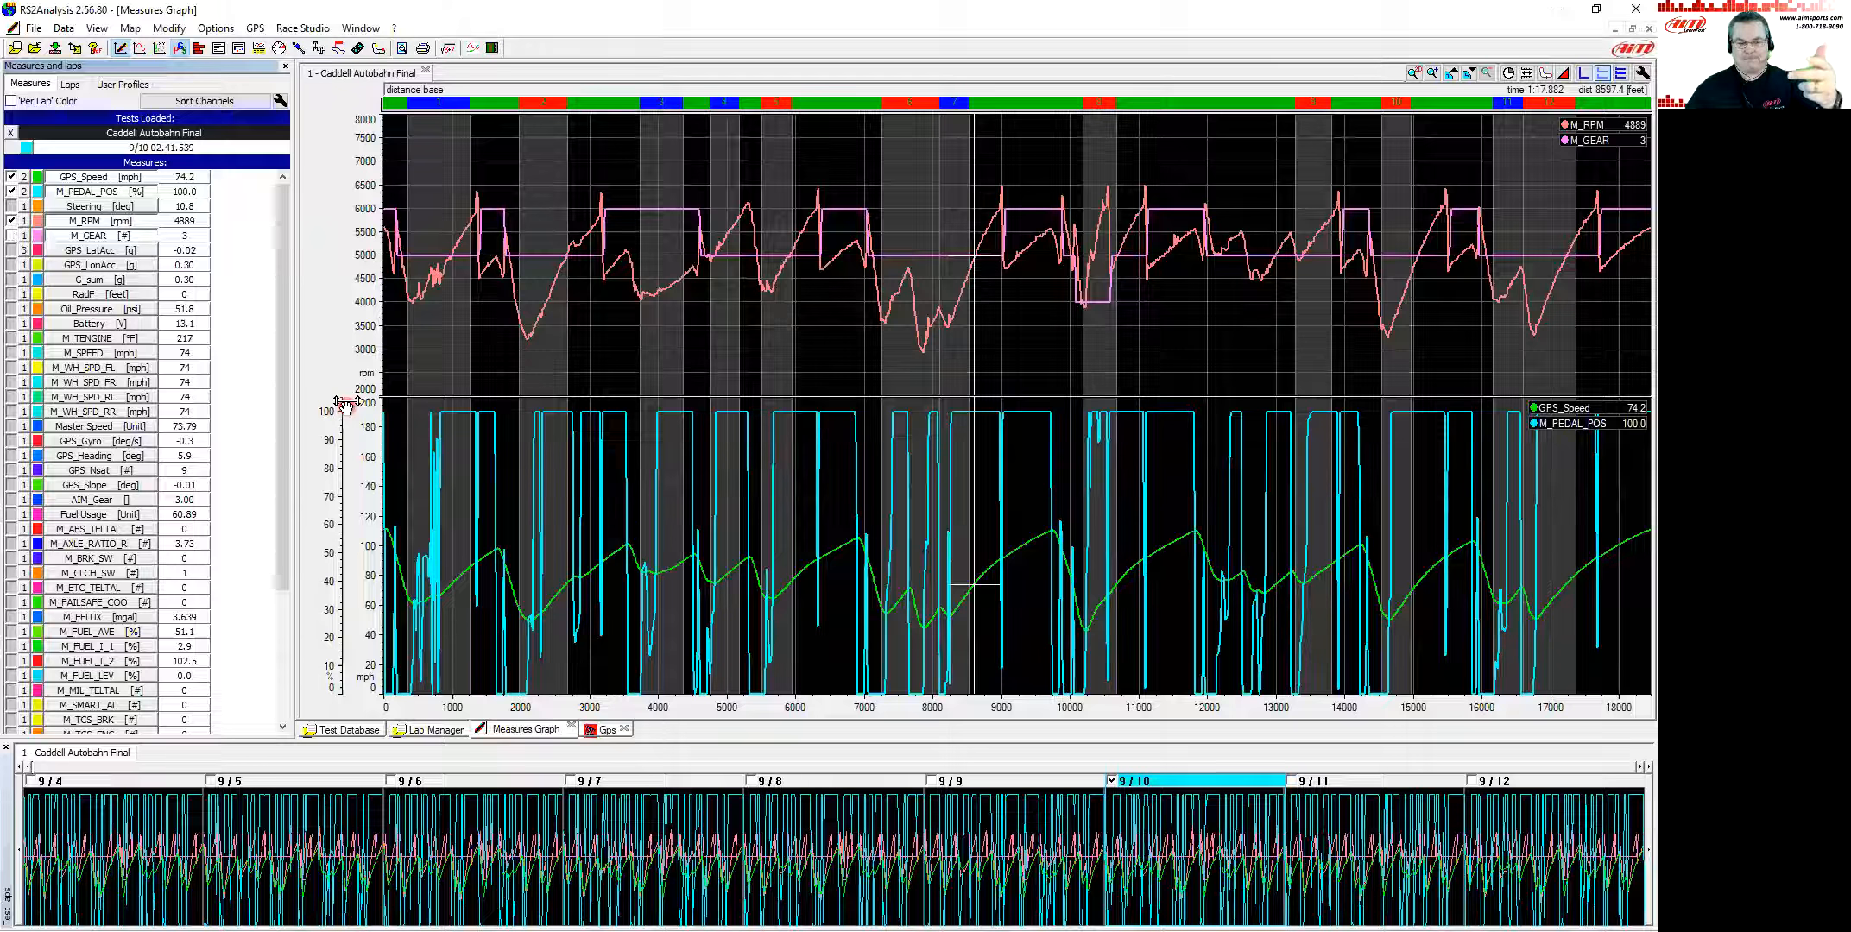
pyautogui.click(23, 235)
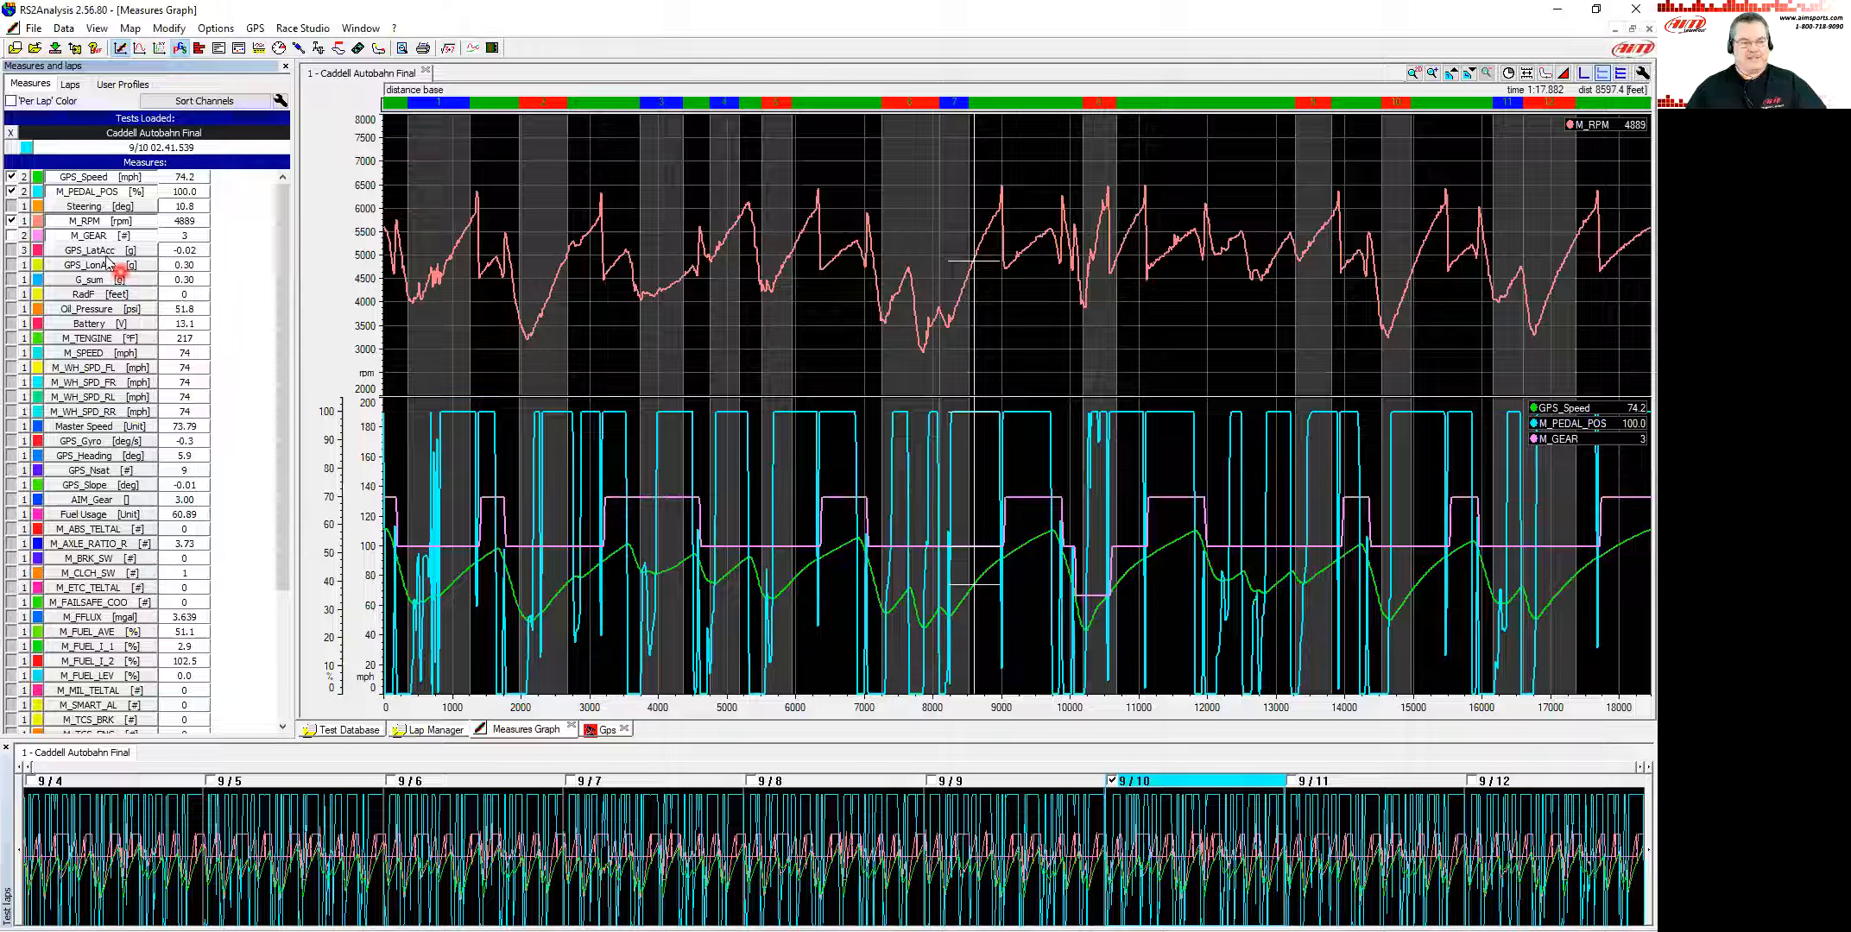
# Step: Assign GPS_Speed to plot group 1 with M_RPM and turn off the M_RPM vertical scale
pyautogui.click(24, 178)
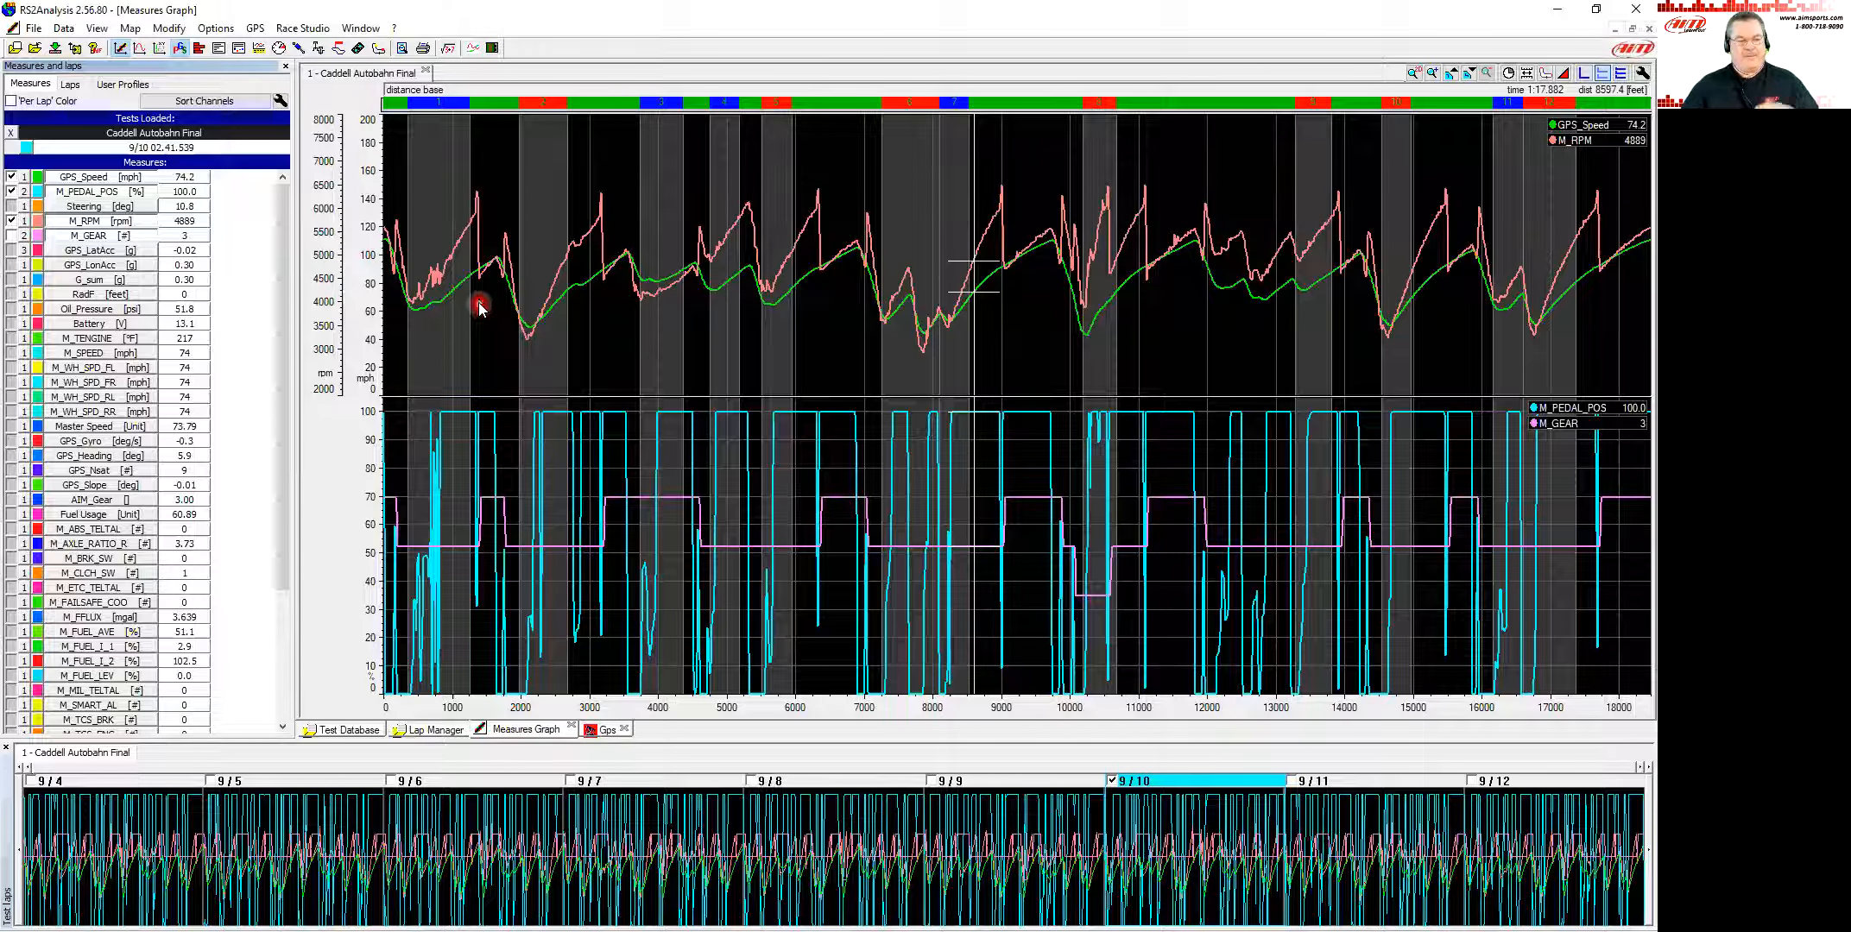
pyautogui.click(11, 221)
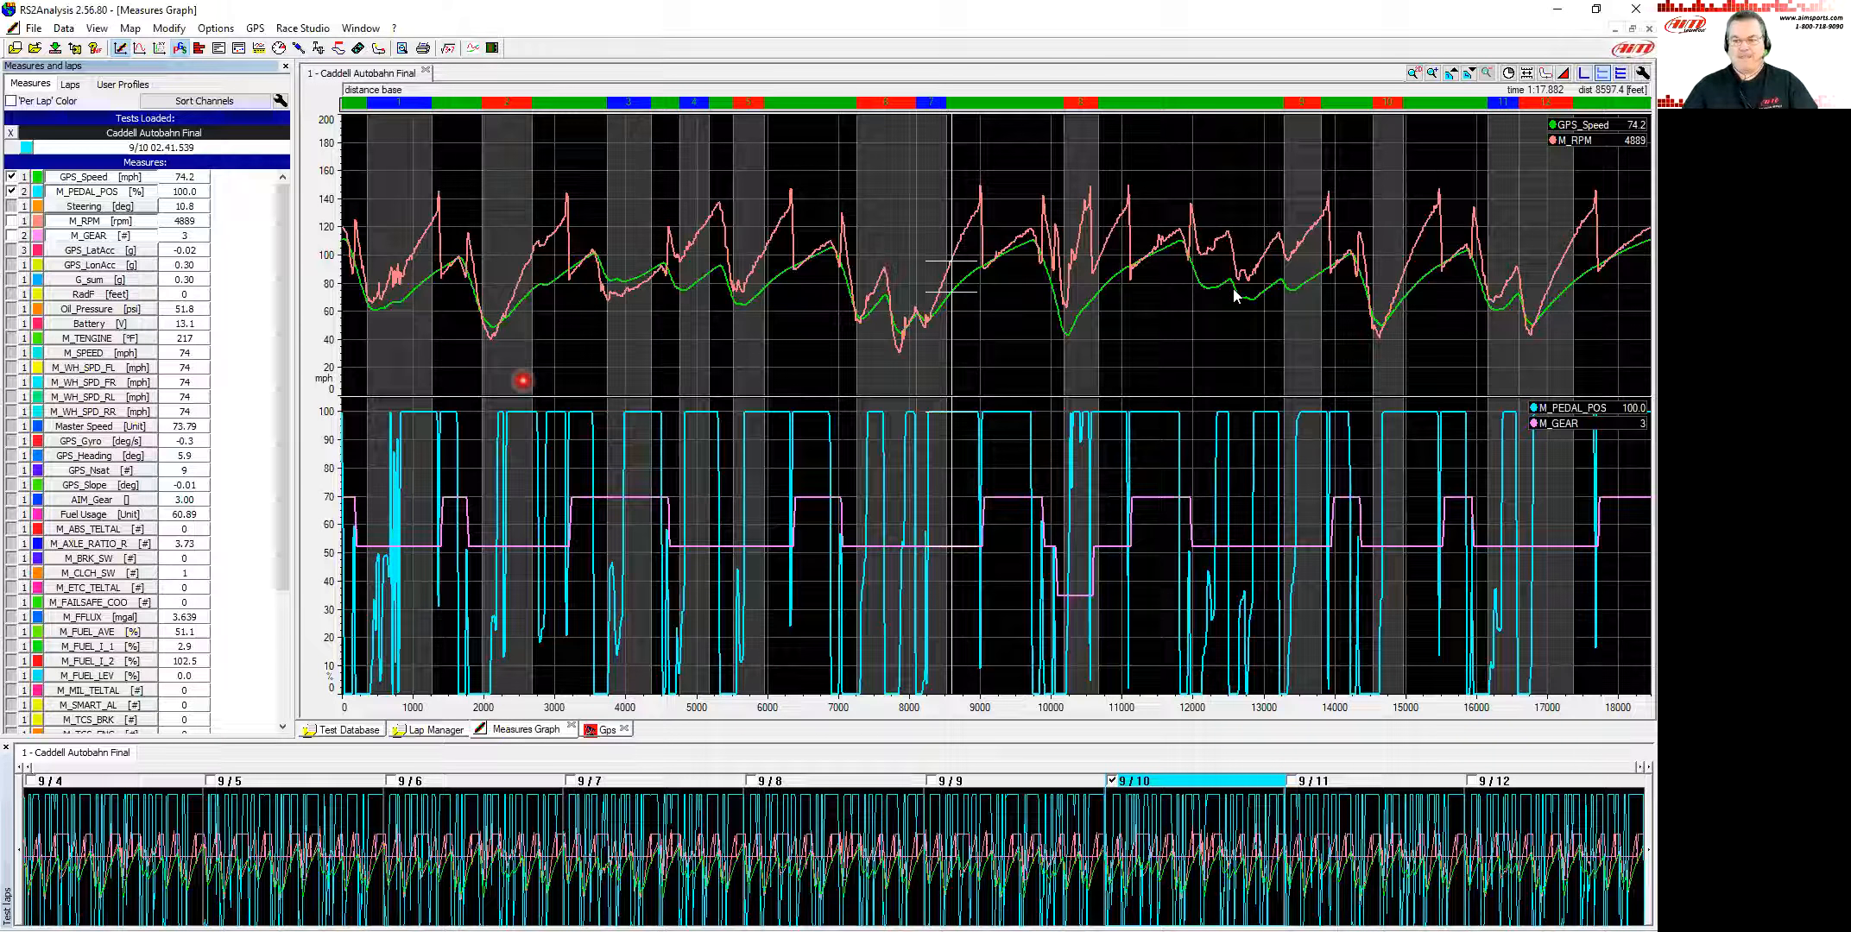
# Step: Overlay all displayed channels in a single plot and return to the grouped plot layout
pyautogui.click(1585, 74)
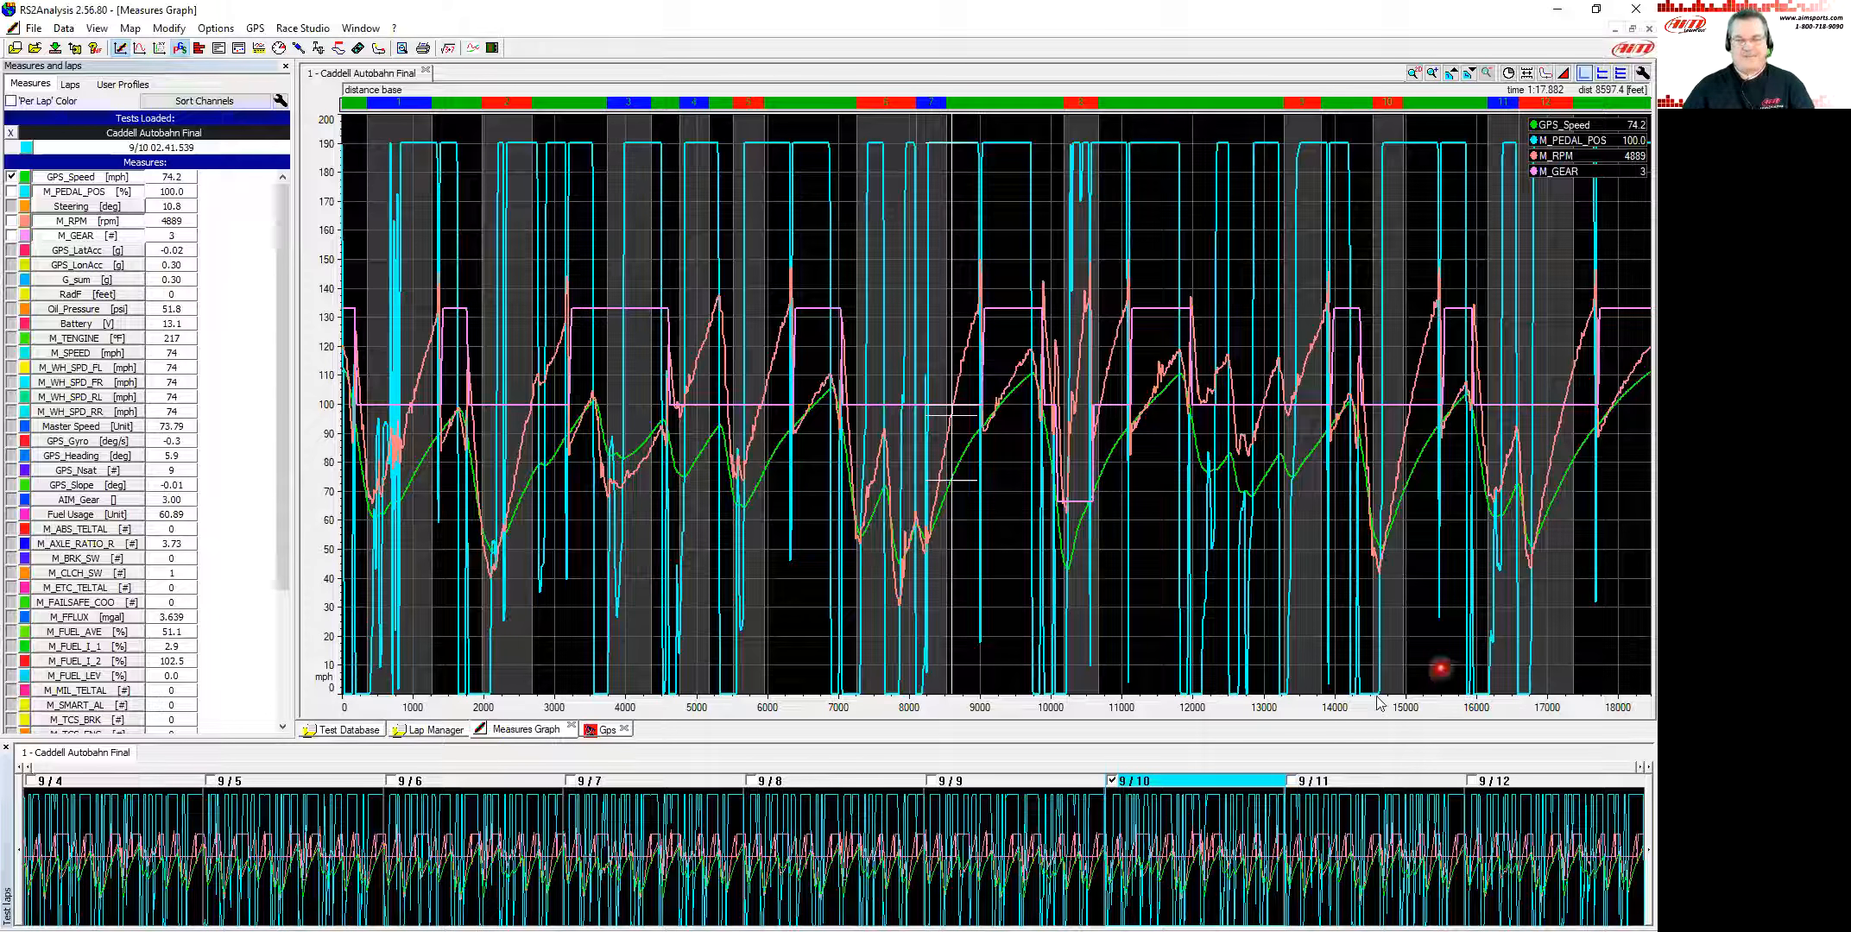
pyautogui.click(1603, 76)
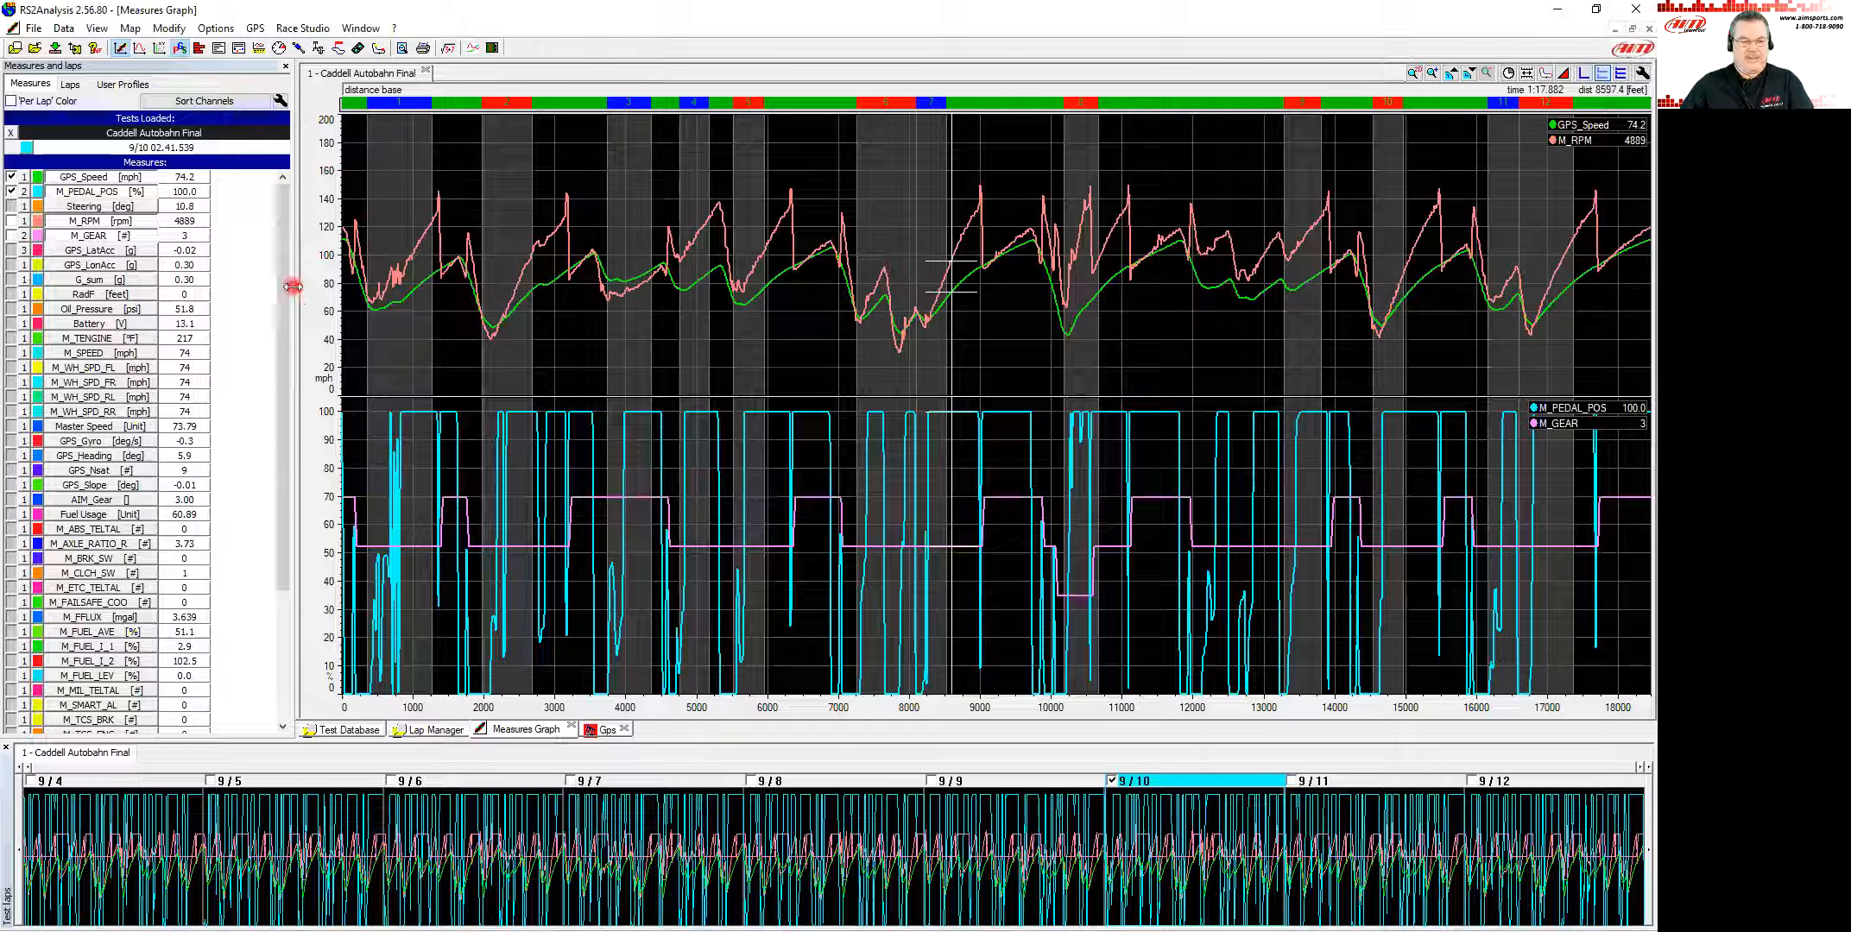
# Step: Narrow the measures and laps panel and reduce the test laps strip's height to enlarge the graph area
pyautogui.moveTo(276, 287); pyautogui.dragTo(237, 298)
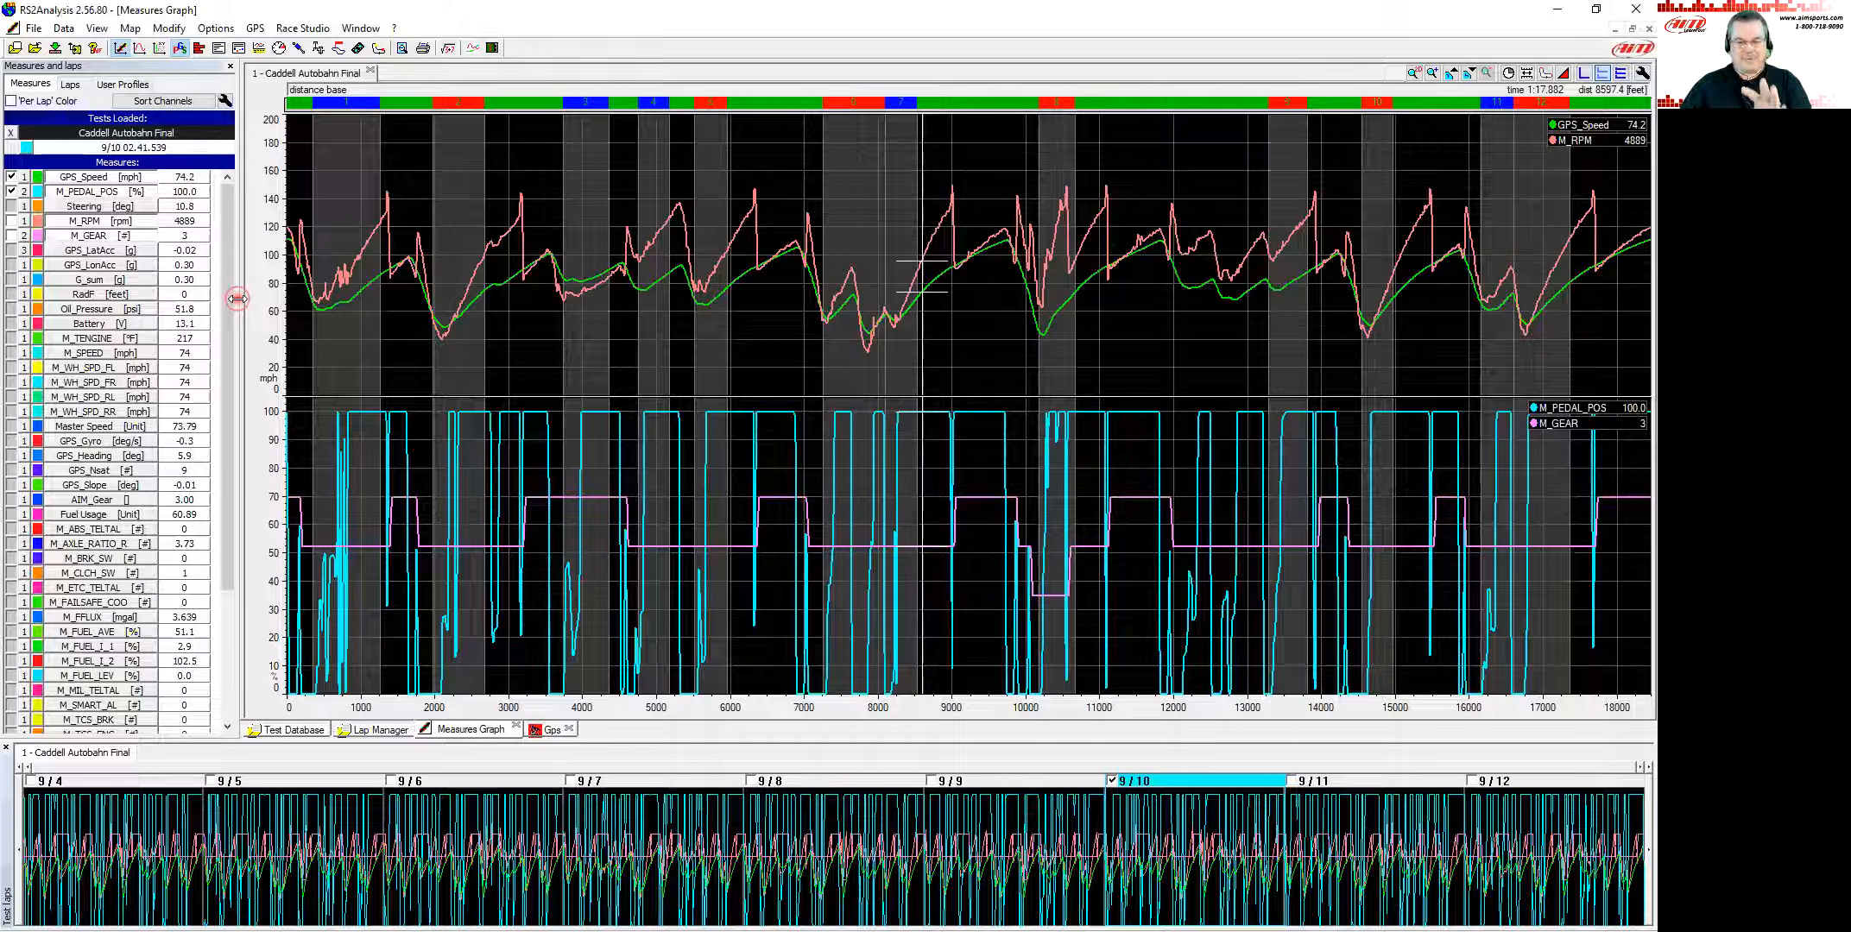
pyautogui.moveTo(237, 299); pyautogui.dragTo(230, 299)
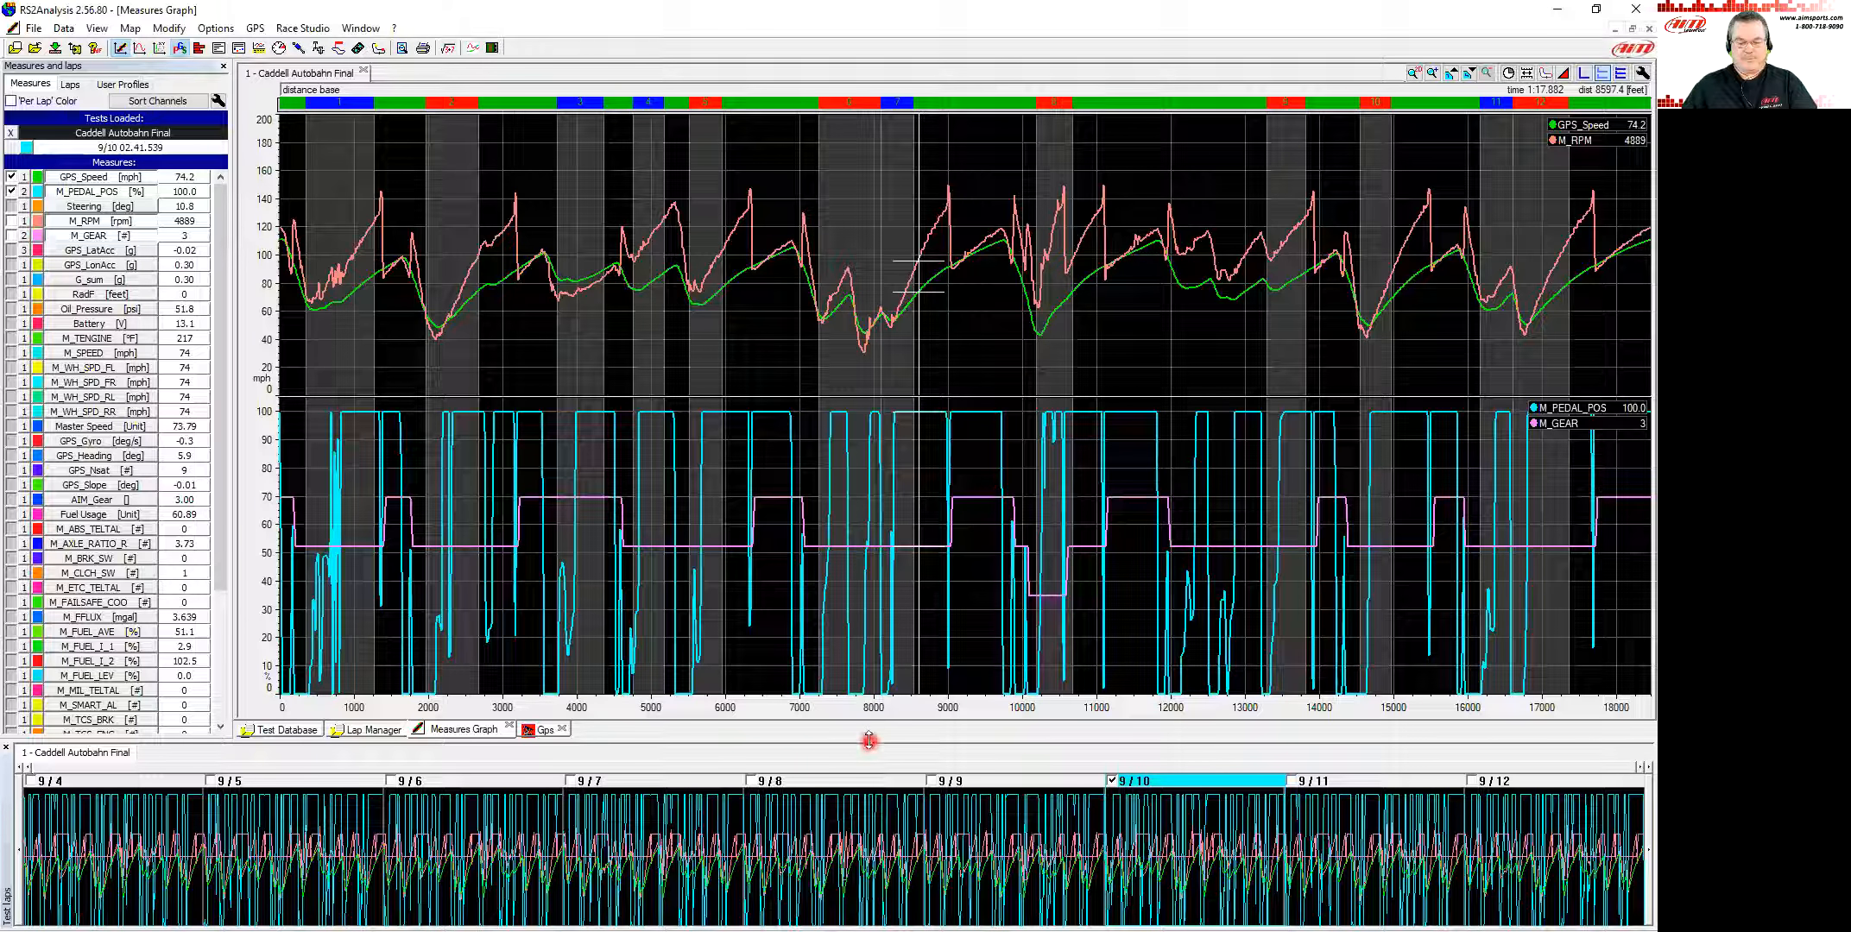
pyautogui.moveTo(871, 748); pyautogui.dragTo(872, 829)
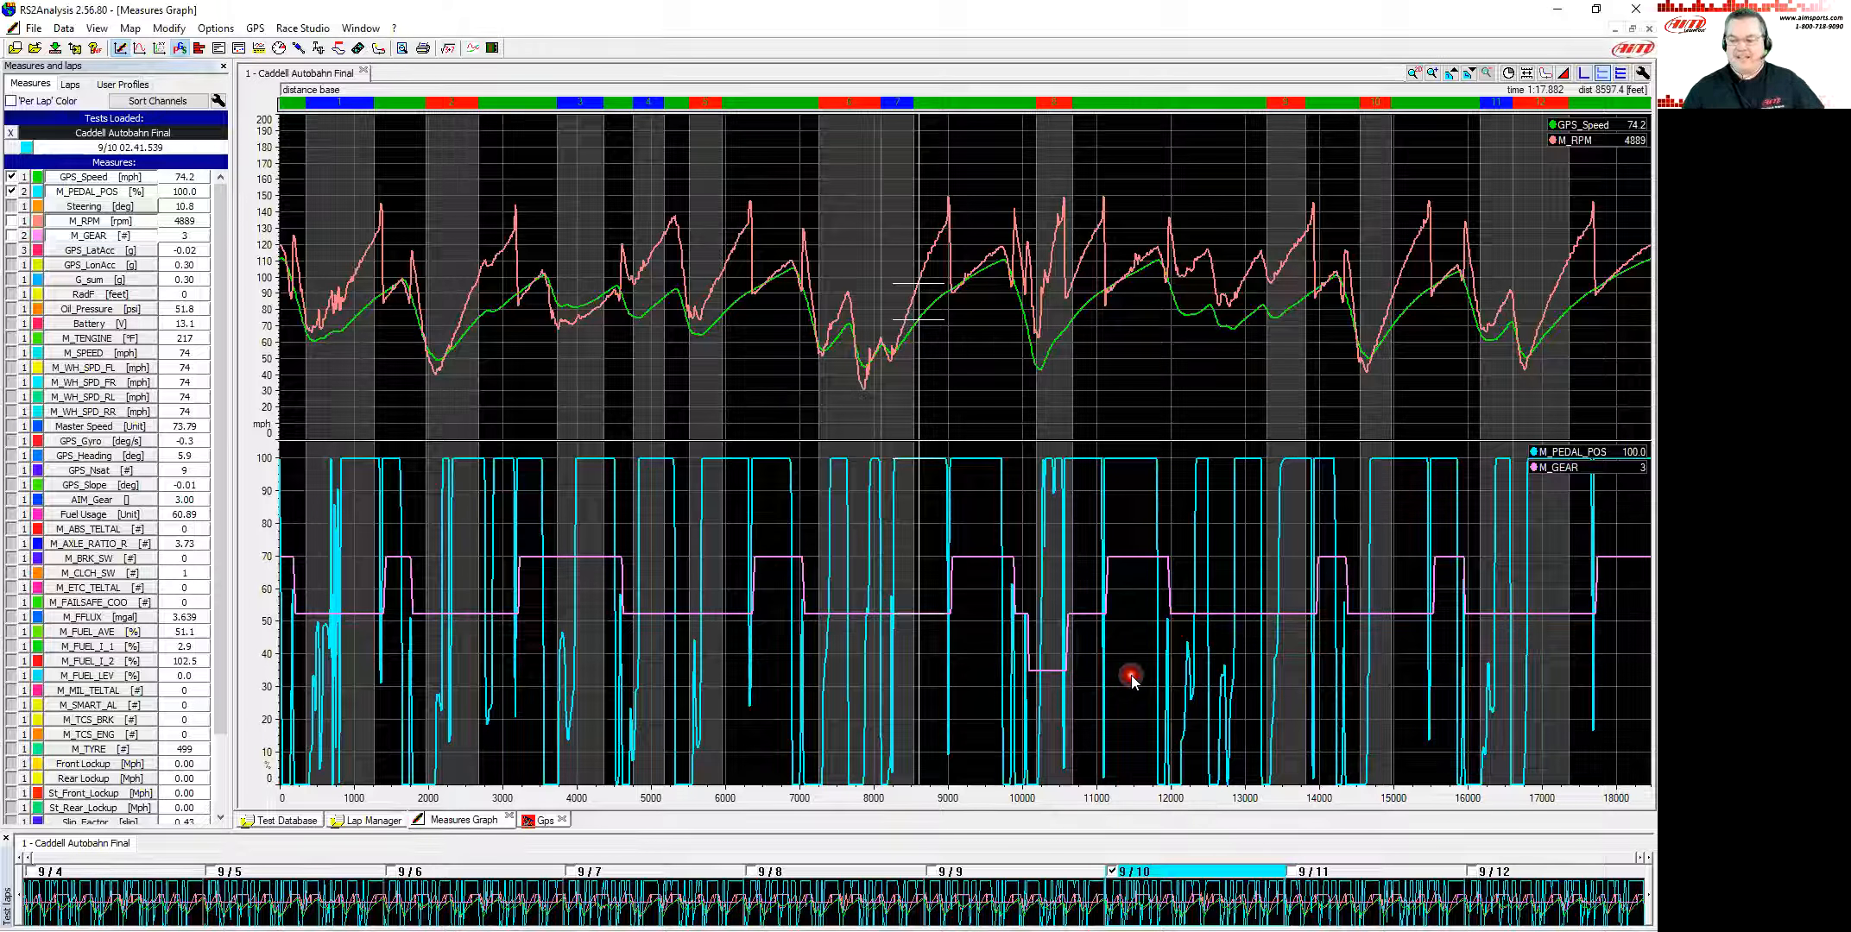
# Step: Show each channel in its own plot and resize the plots, giving GPS_Speed the most height and M_RPM less
pyautogui.click(1620, 75)
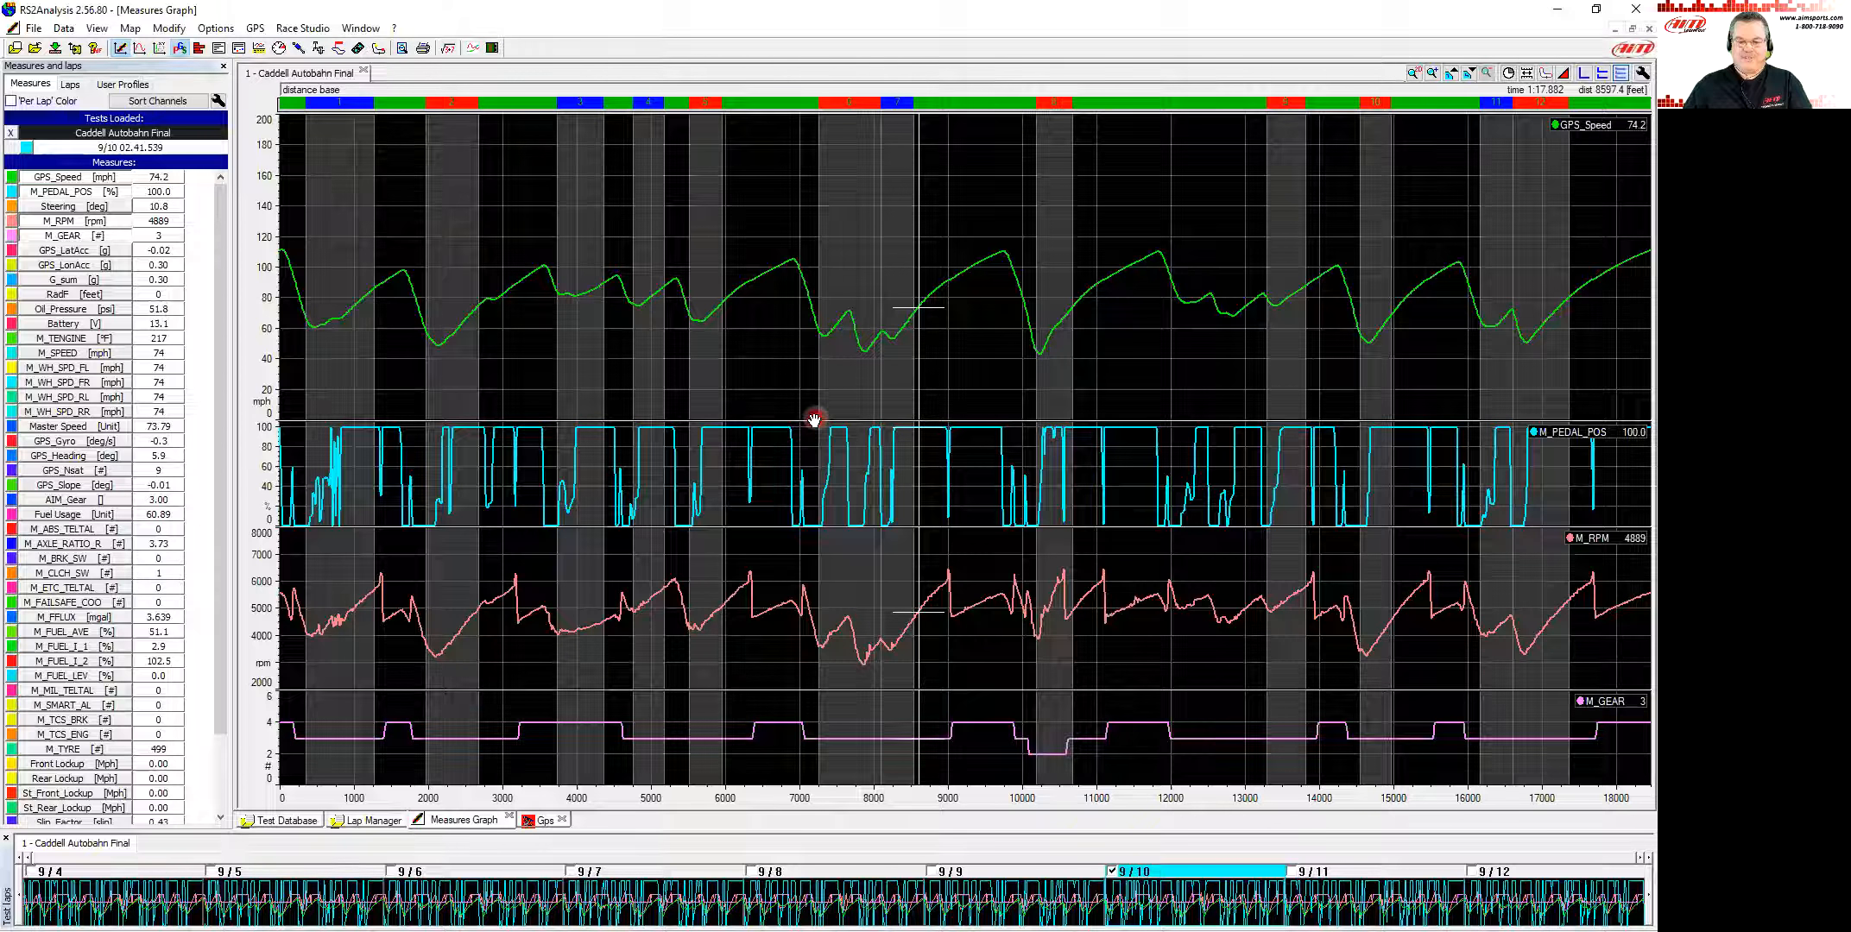
pyautogui.moveTo(814, 421); pyautogui.dragTo(853, 350)
pyautogui.moveTo(845, 532); pyautogui.dragTo(844, 600)
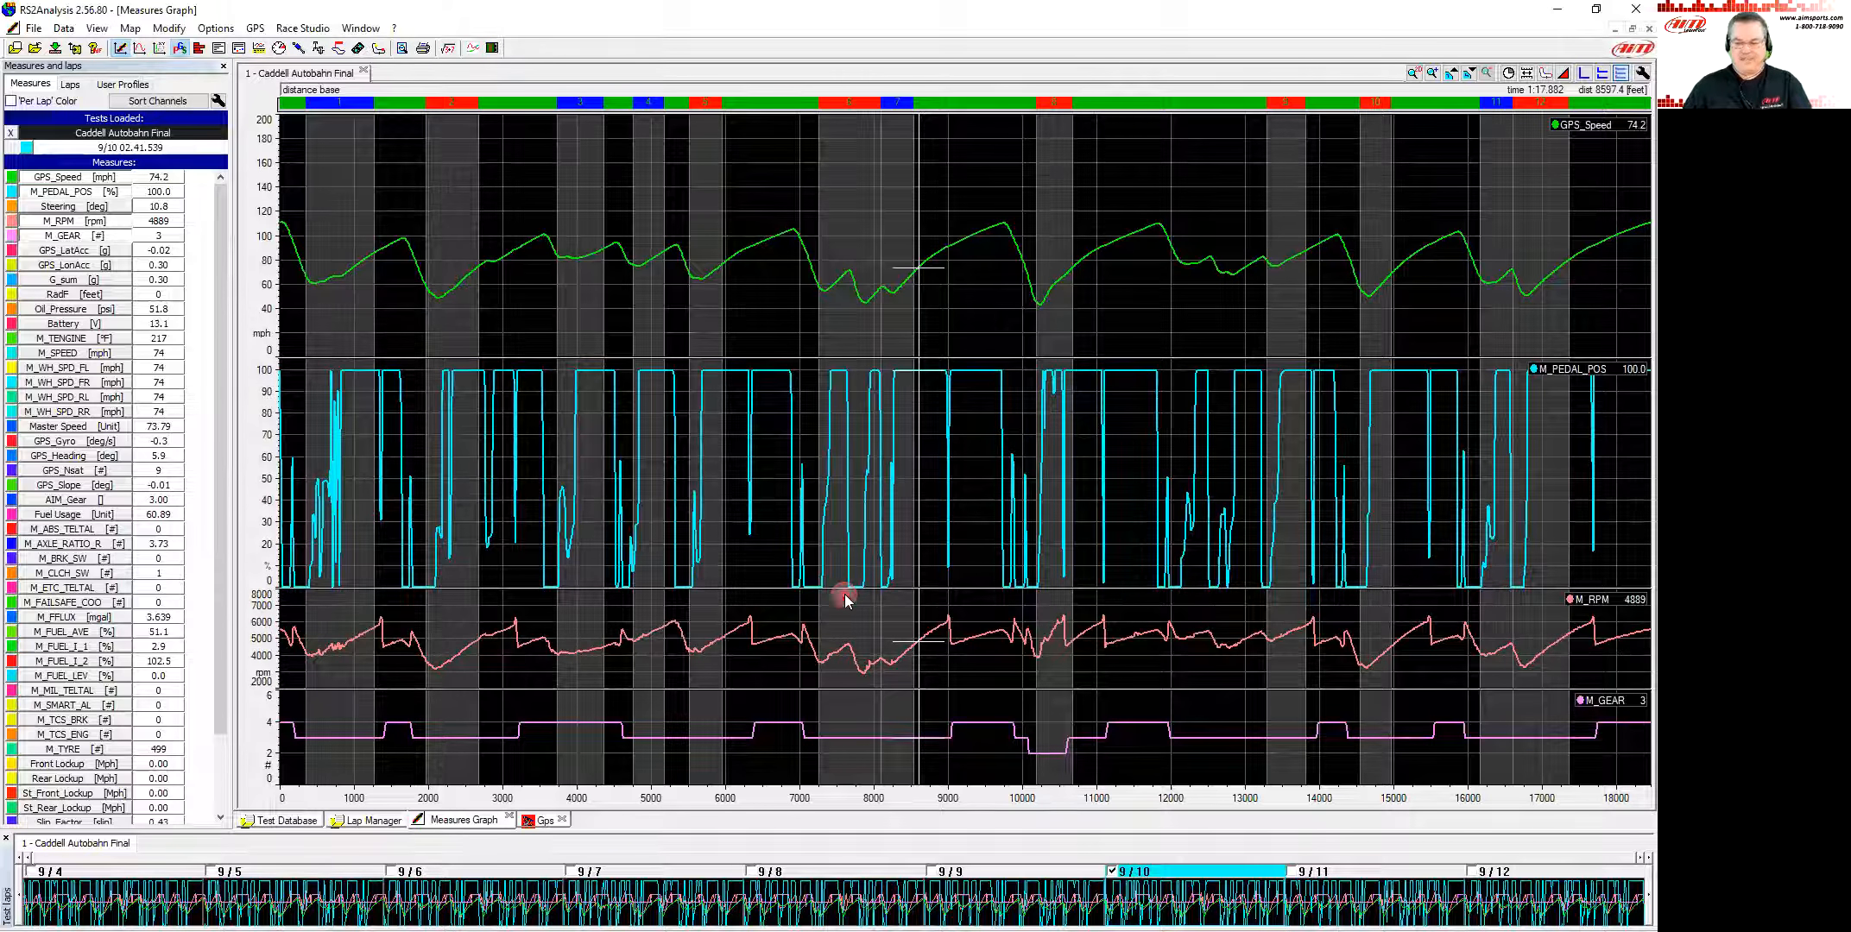
pyautogui.moveTo(847, 359); pyautogui.dragTo(849, 469)
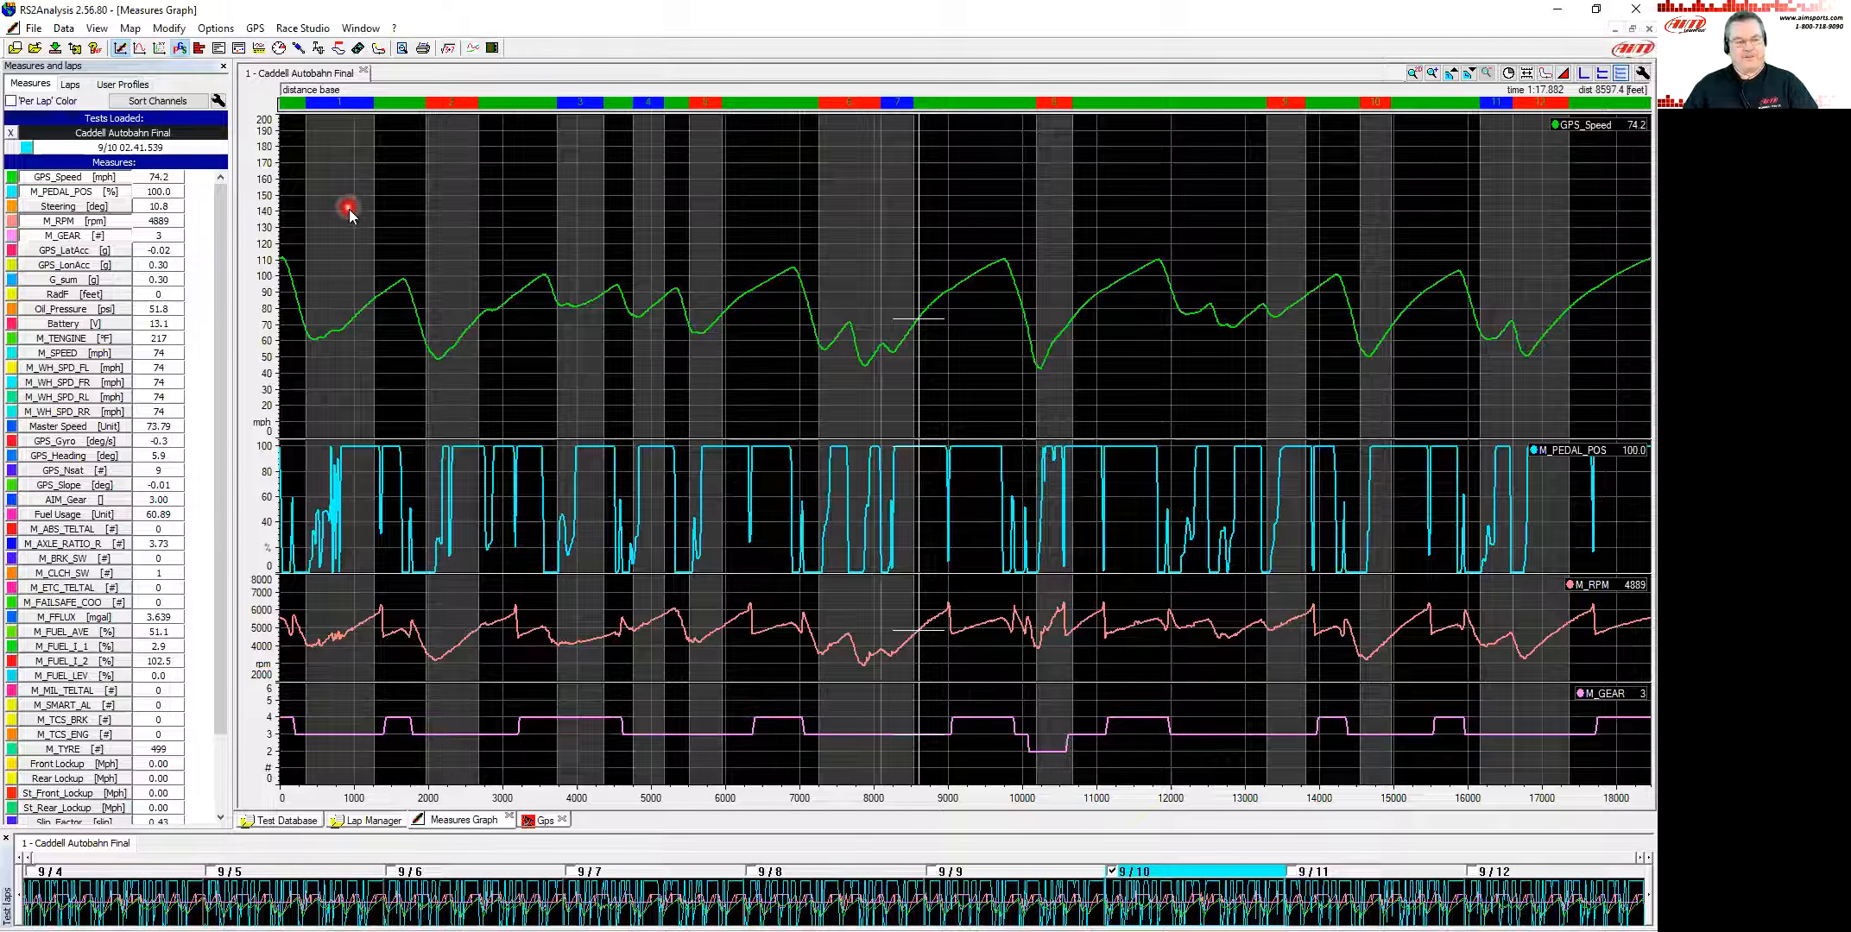
# Step: Set the GPS_Speed plotting scale maximum to 150 and autoscale its vertical axis to the lap data
pyautogui.doubleClick(68, 177)
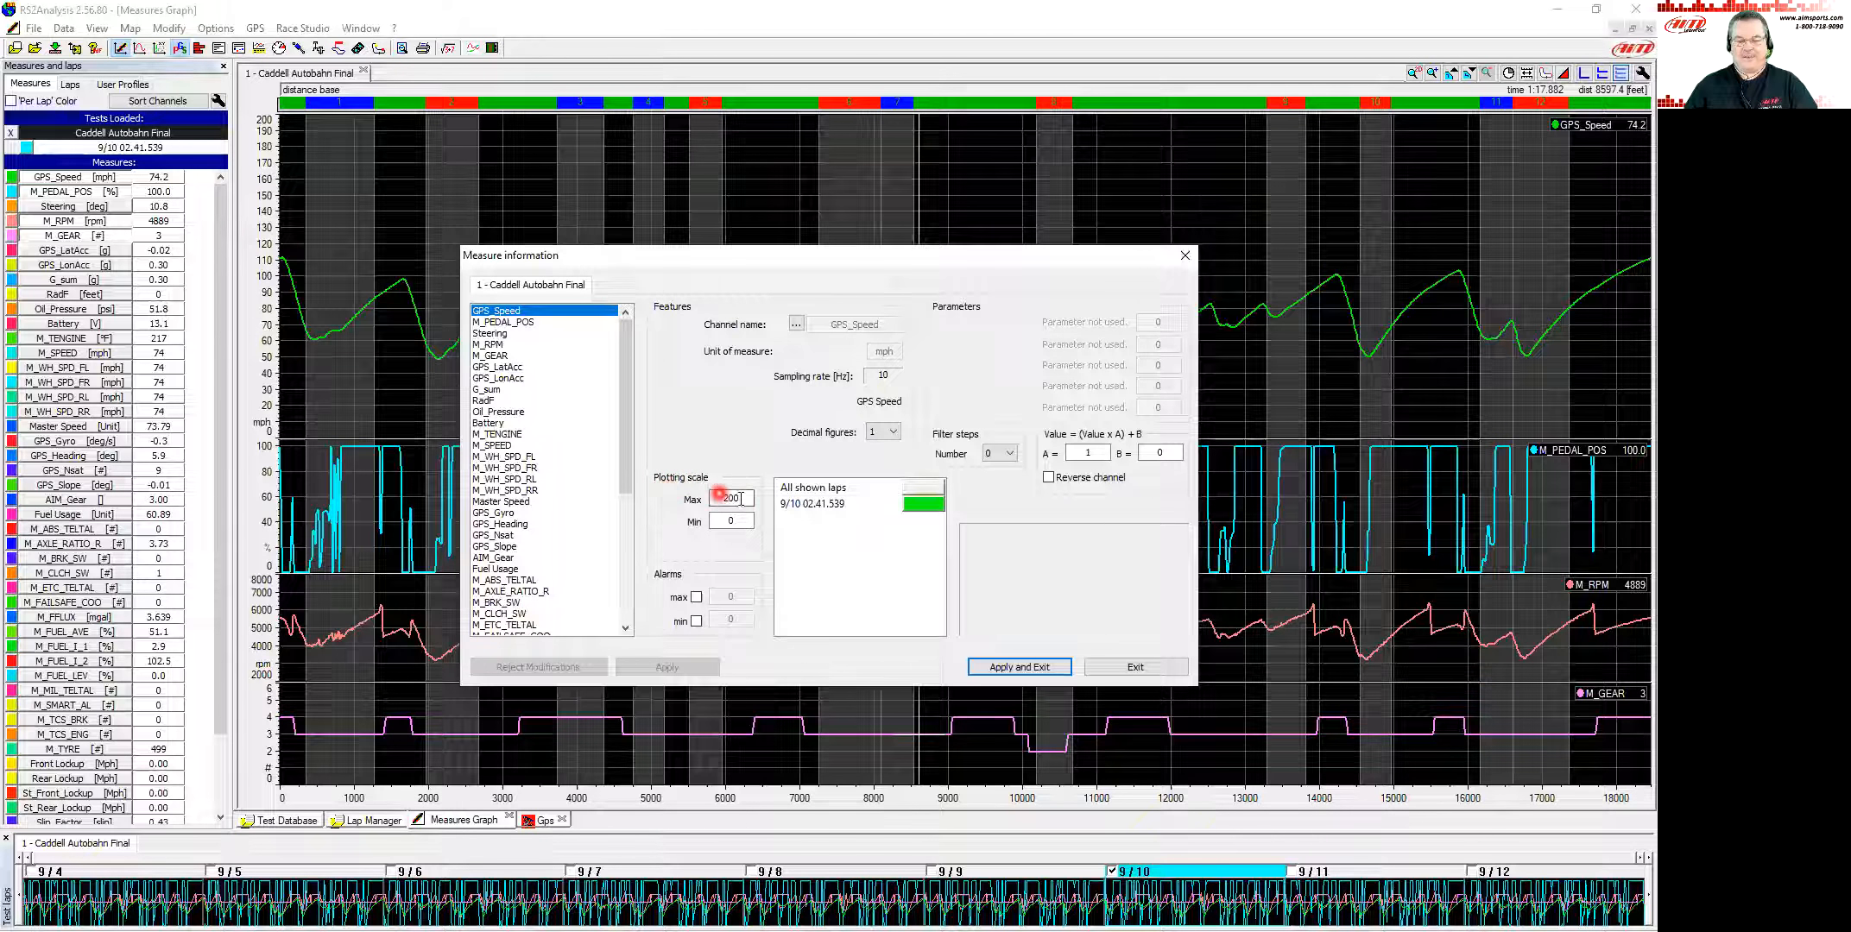
pyautogui.moveTo(746, 498); pyautogui.dragTo(671, 500)
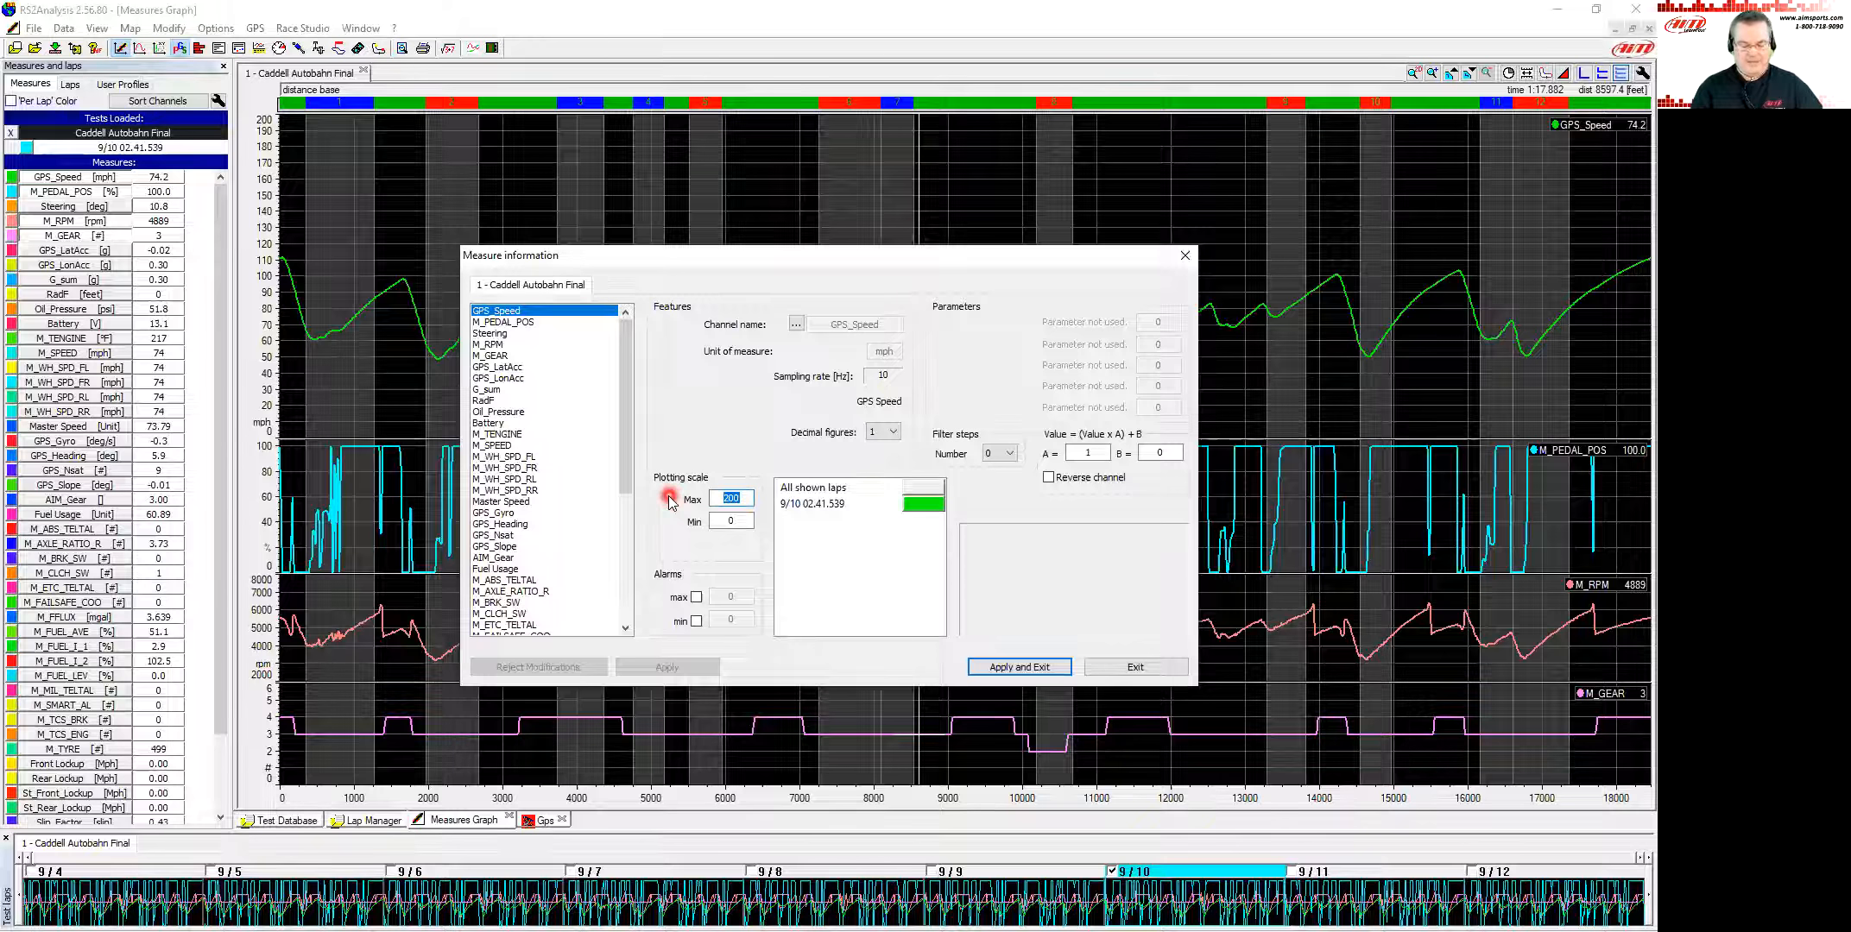
pyautogui.write('150')
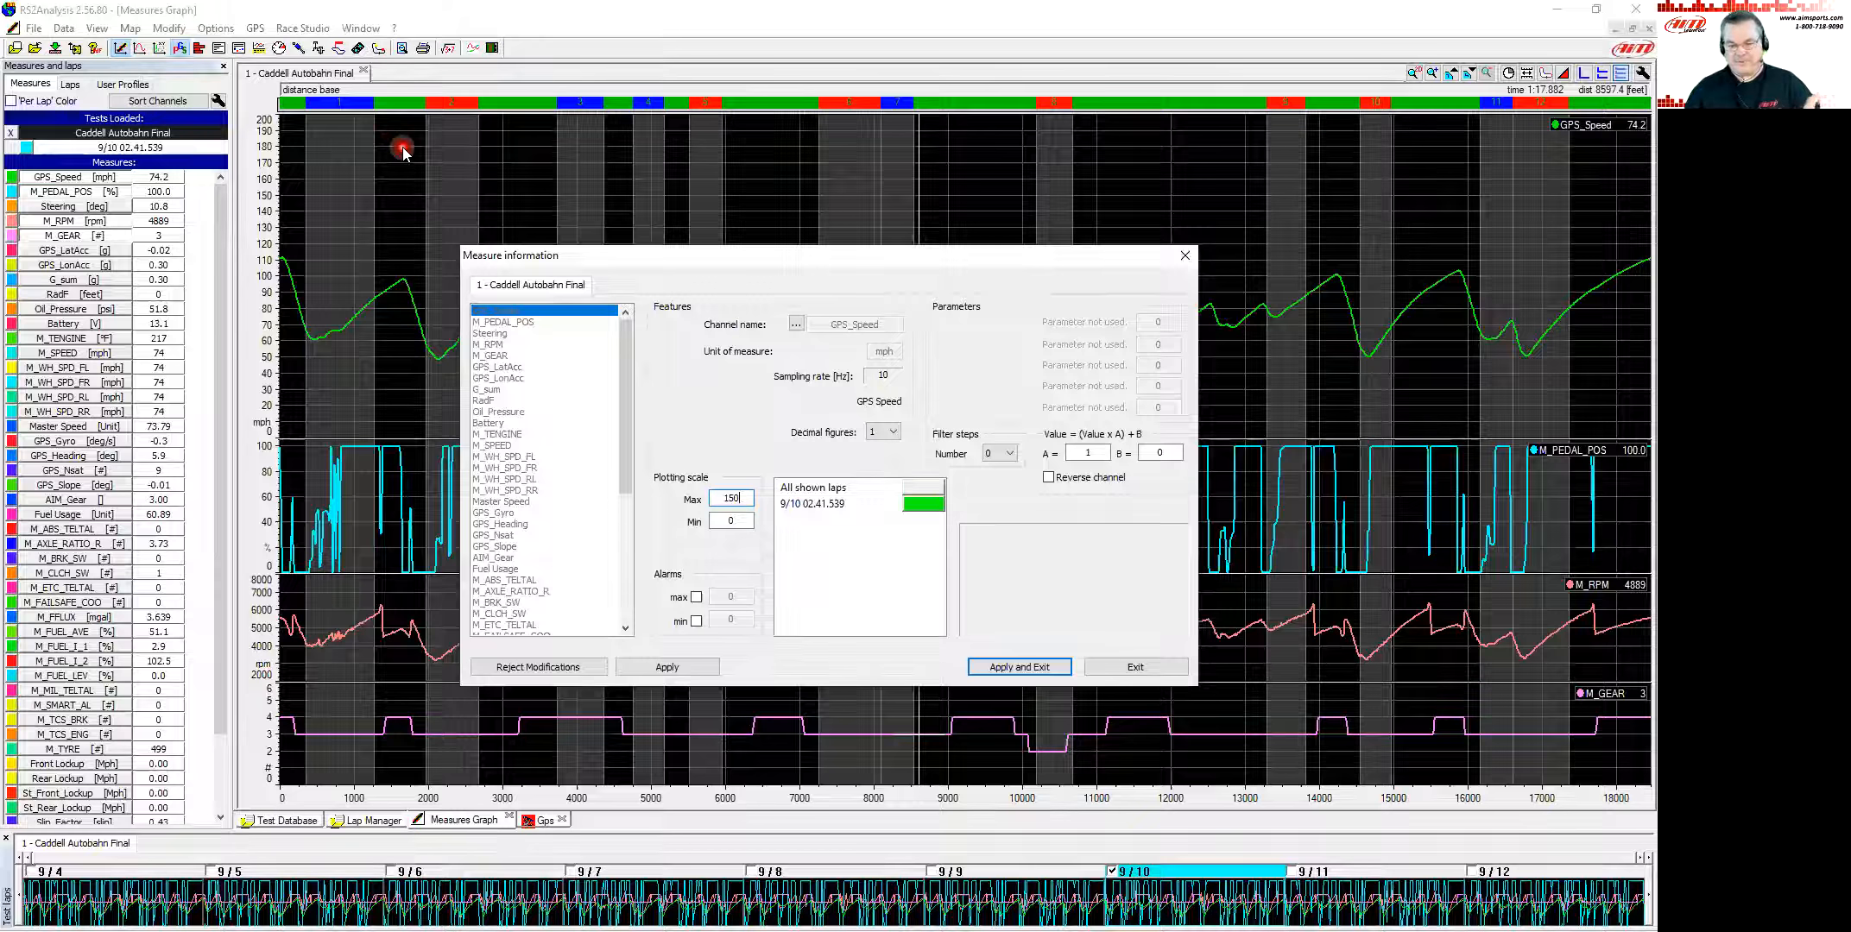
pyautogui.click(1020, 667)
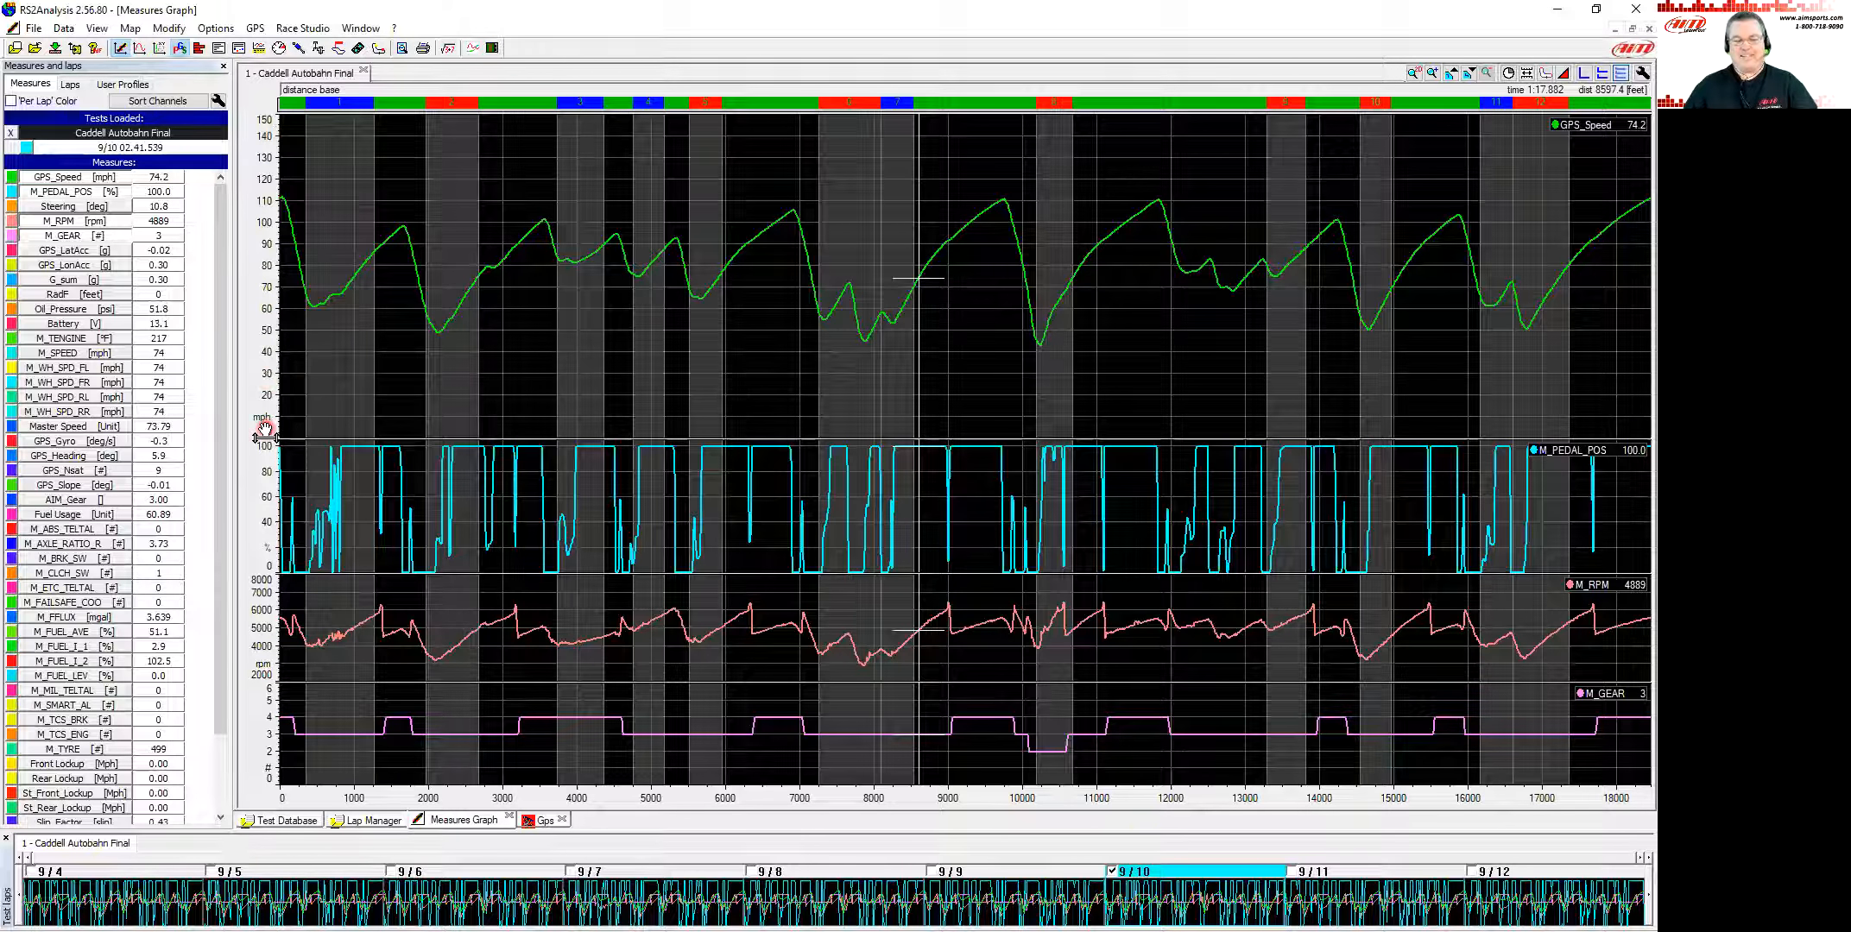
pyautogui.doubleClick(265, 260)
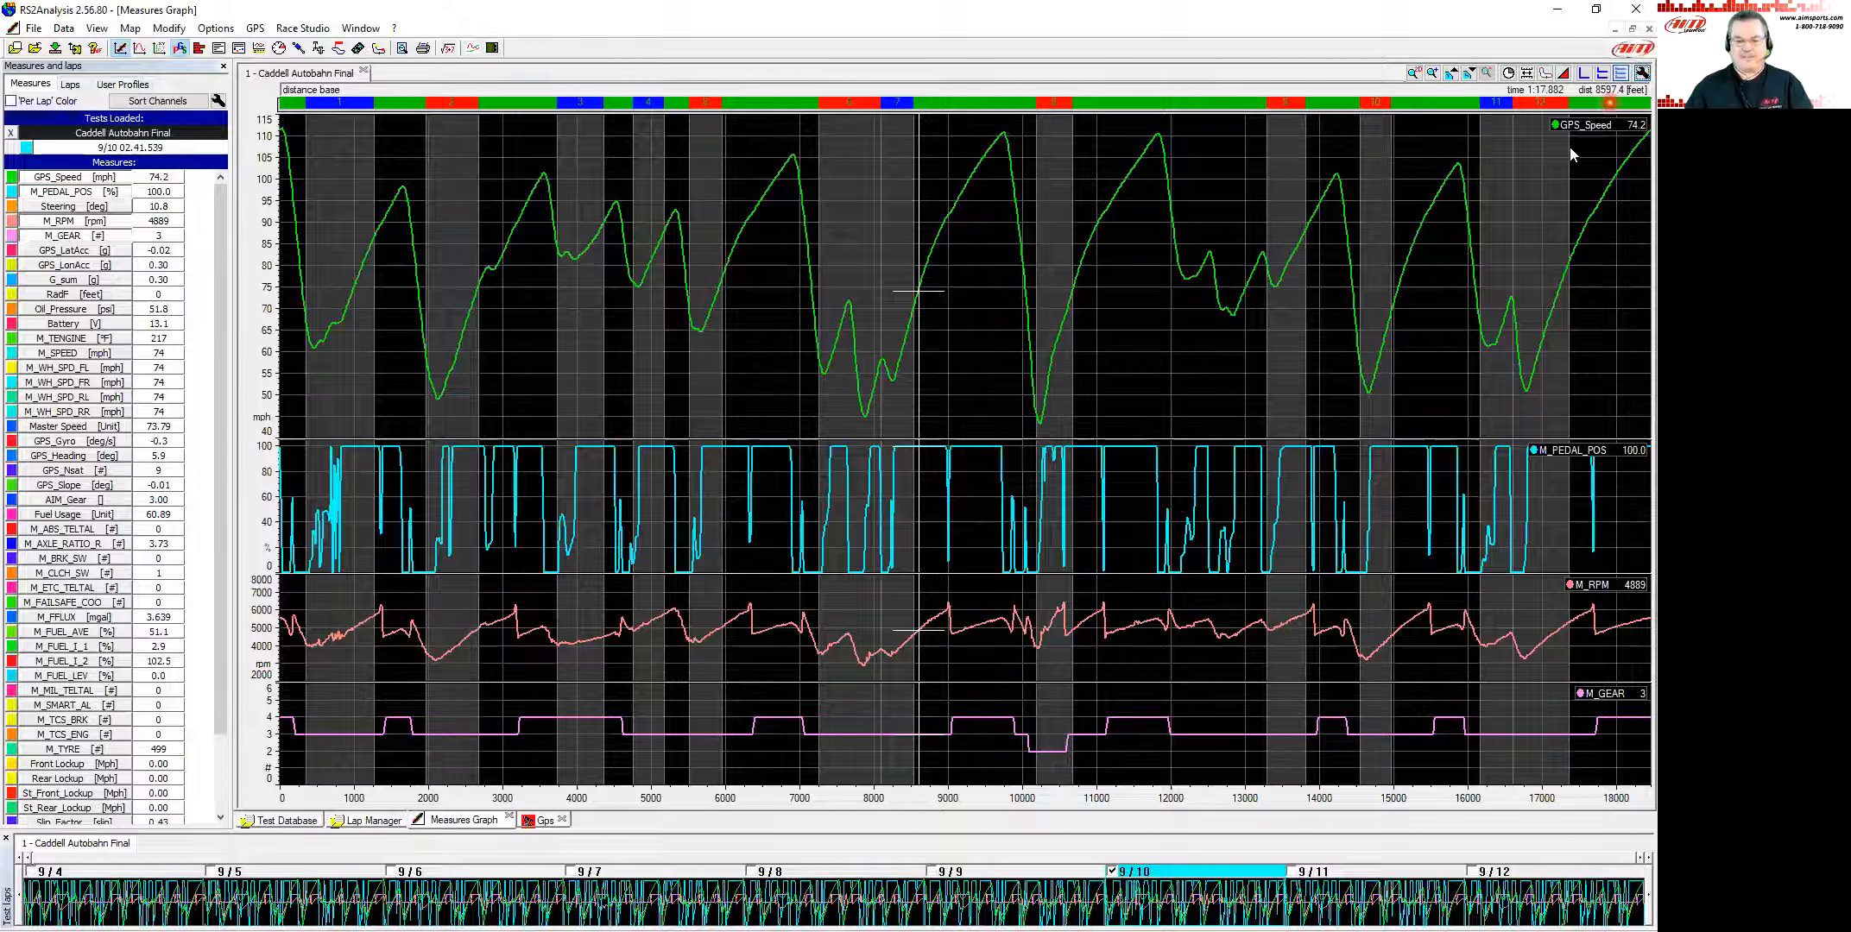
# Step: Set the measure plot's line width to 1 and apply it to the graph
pyautogui.doubleClick(1477, 307)
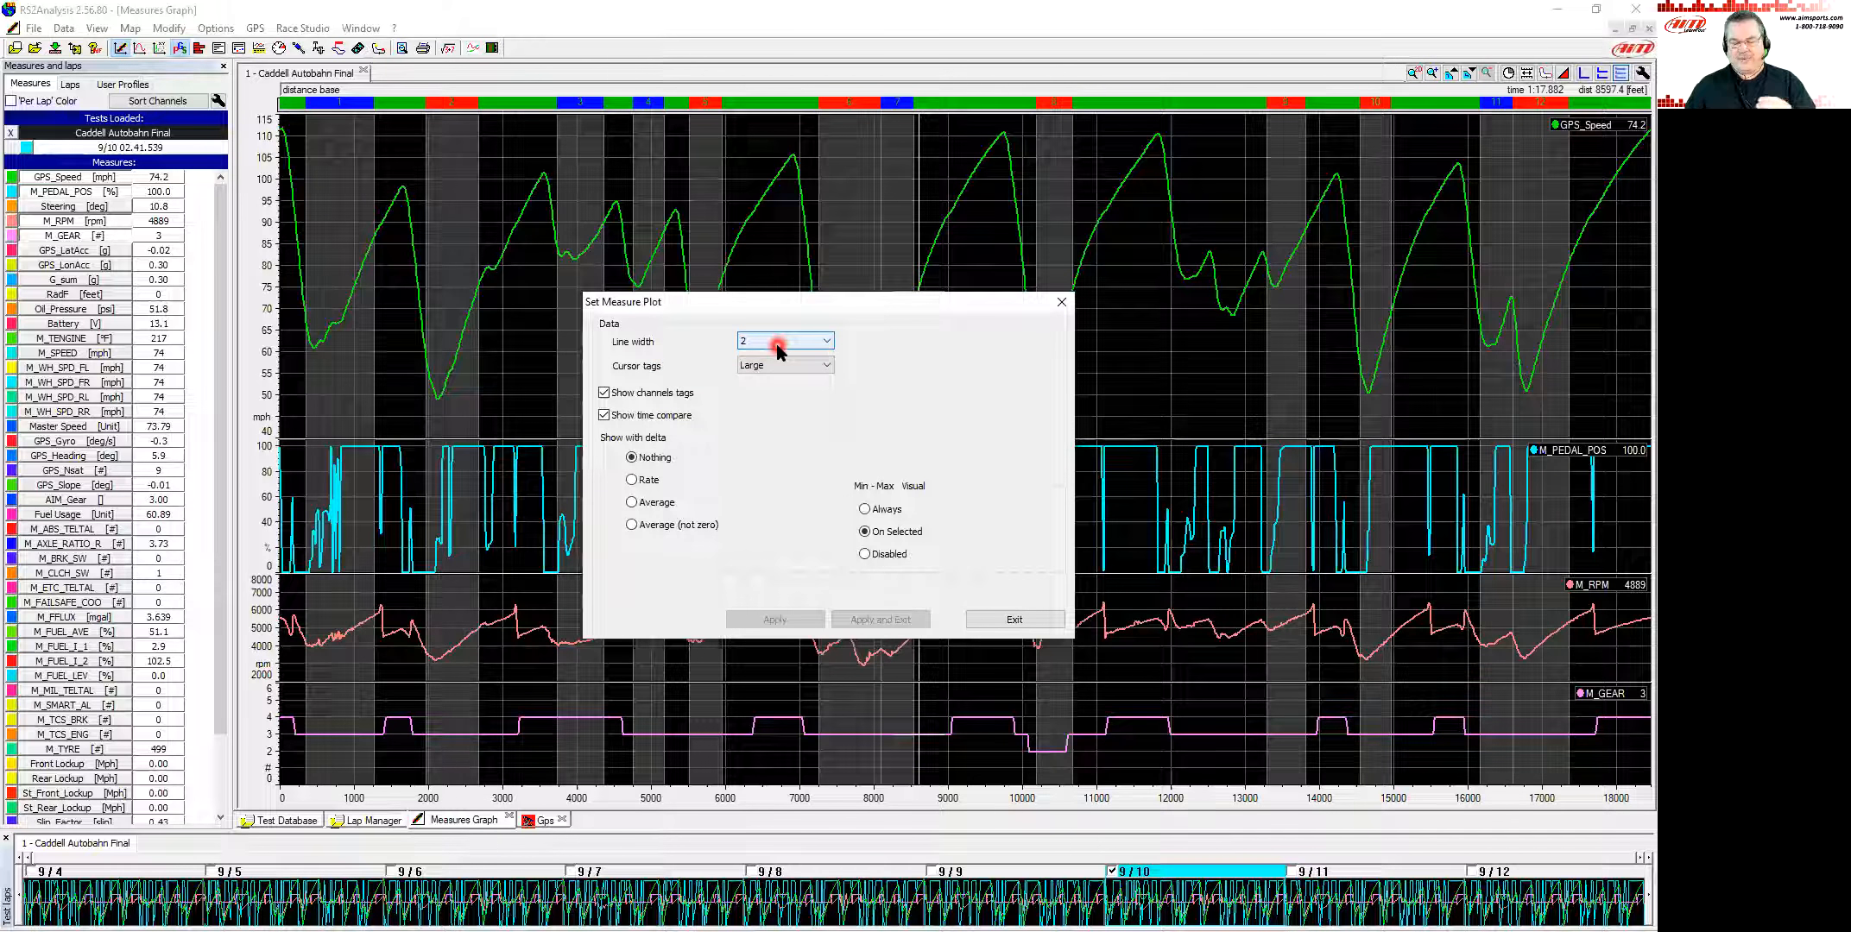
pyautogui.click(829, 341)
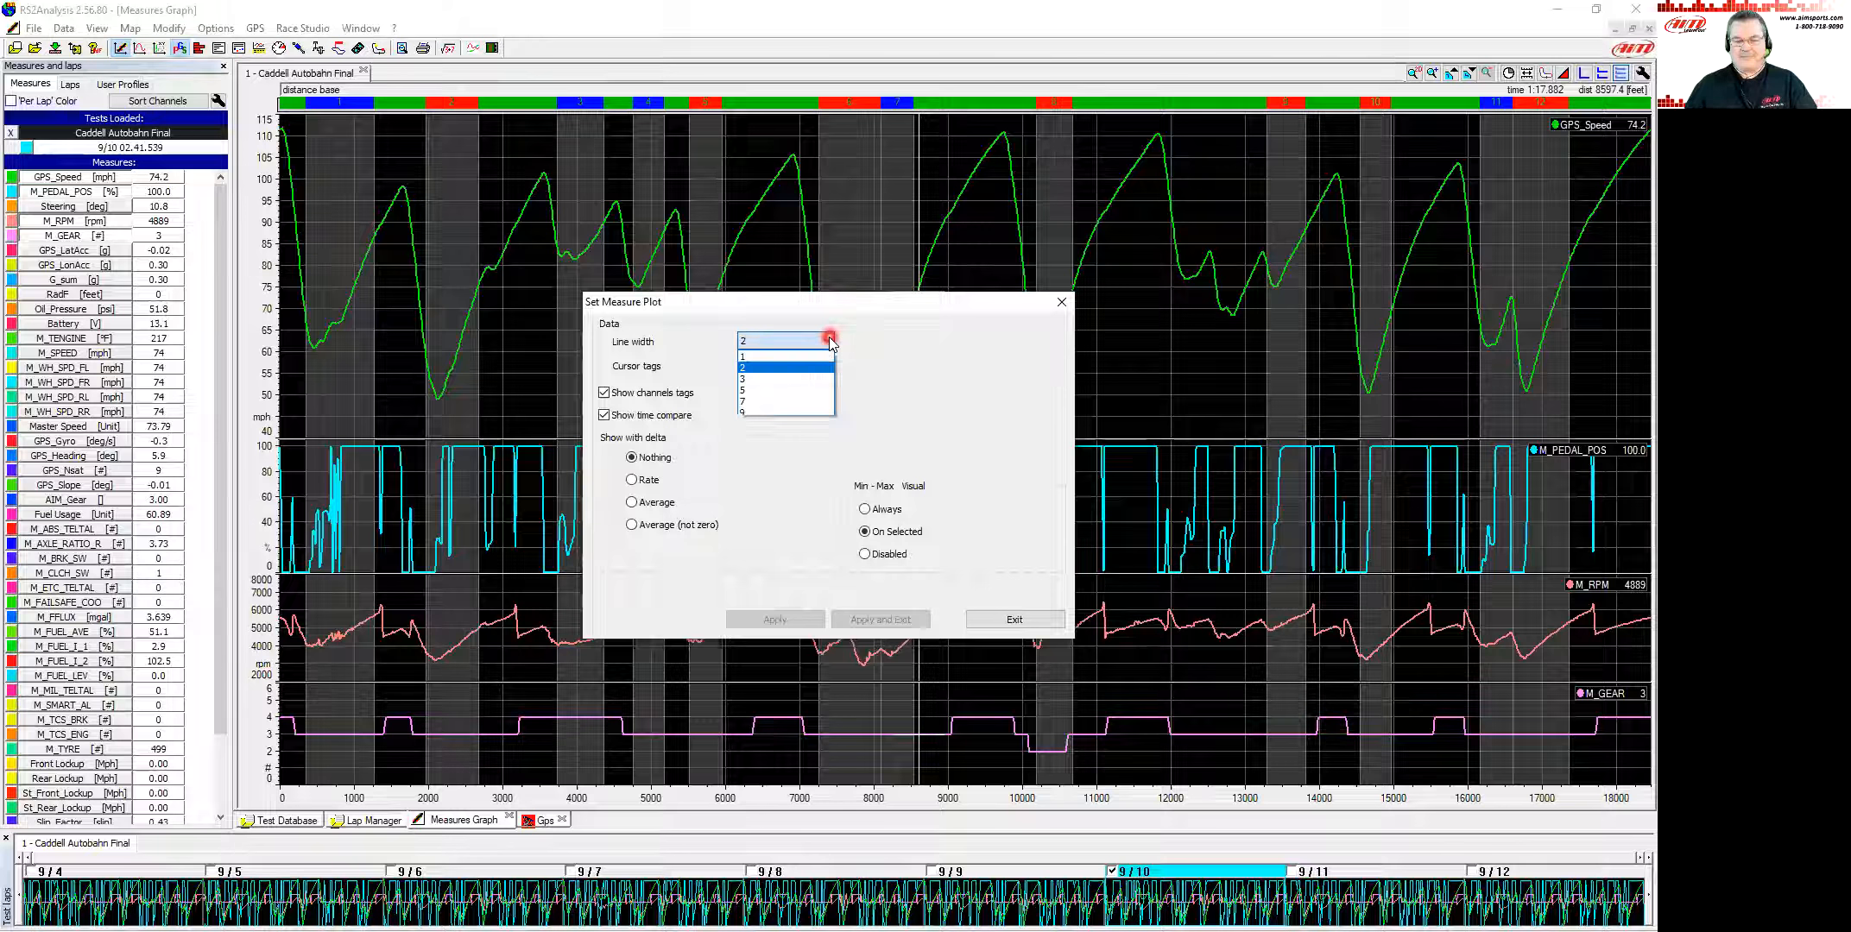
pyautogui.click(812, 357)
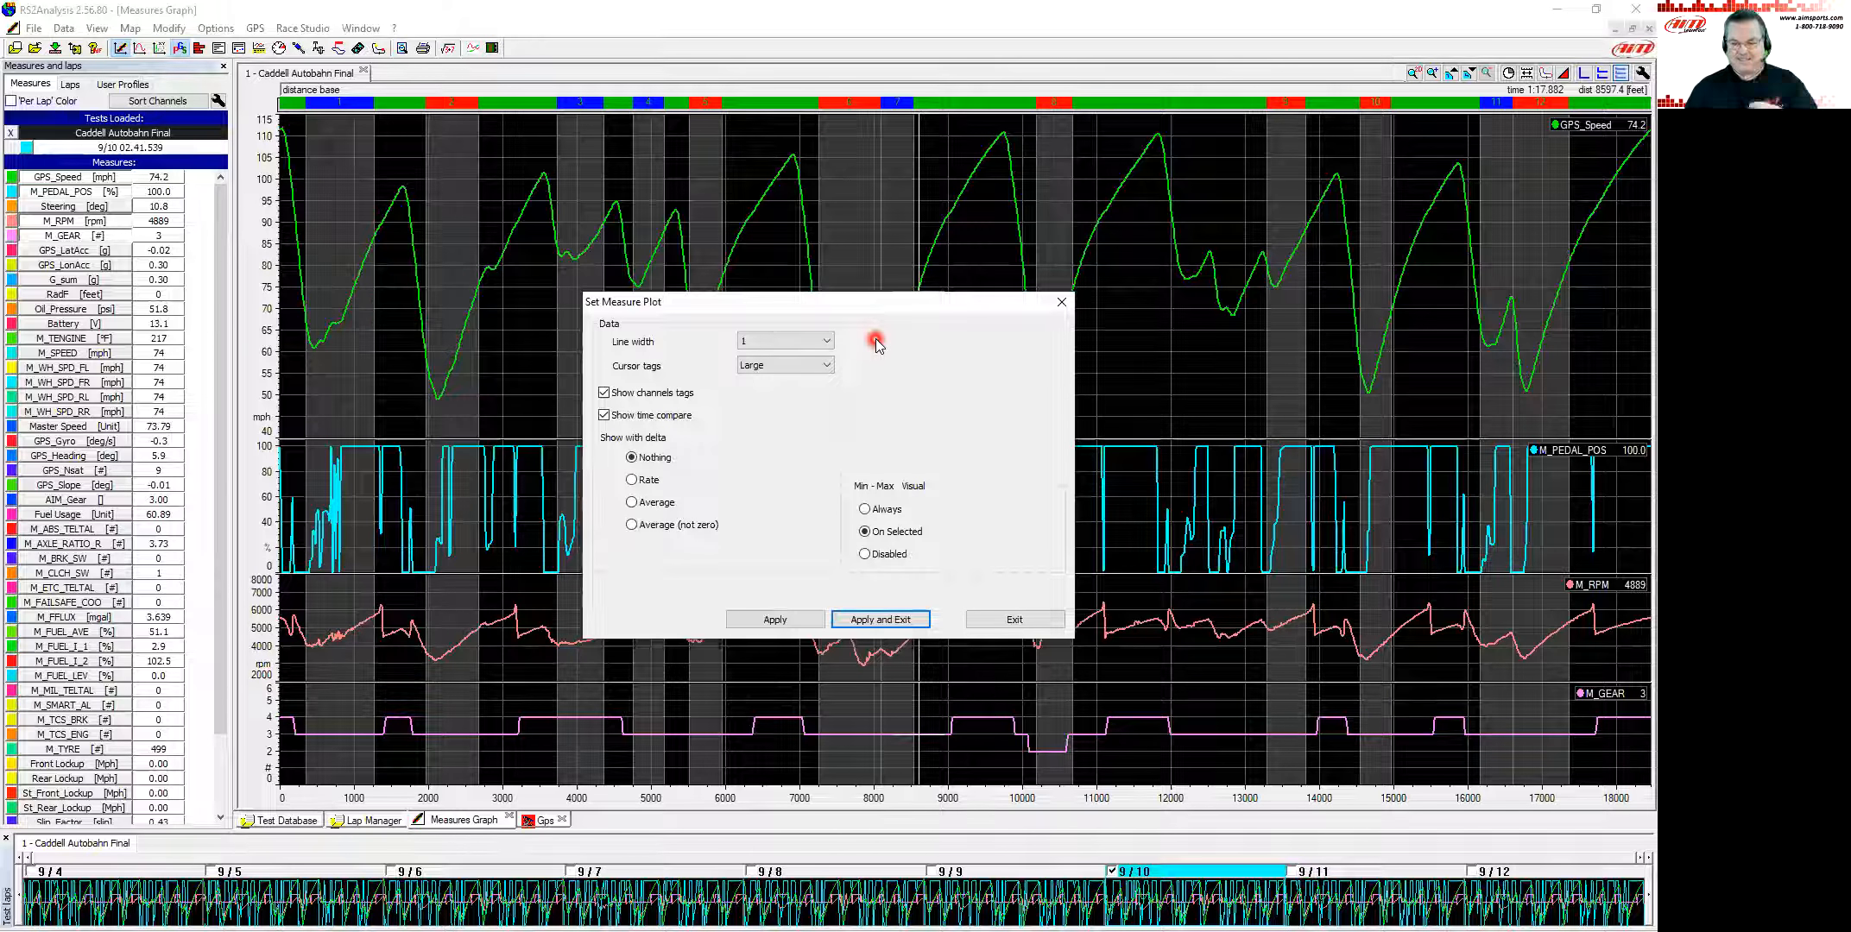
pyautogui.click(895, 621)
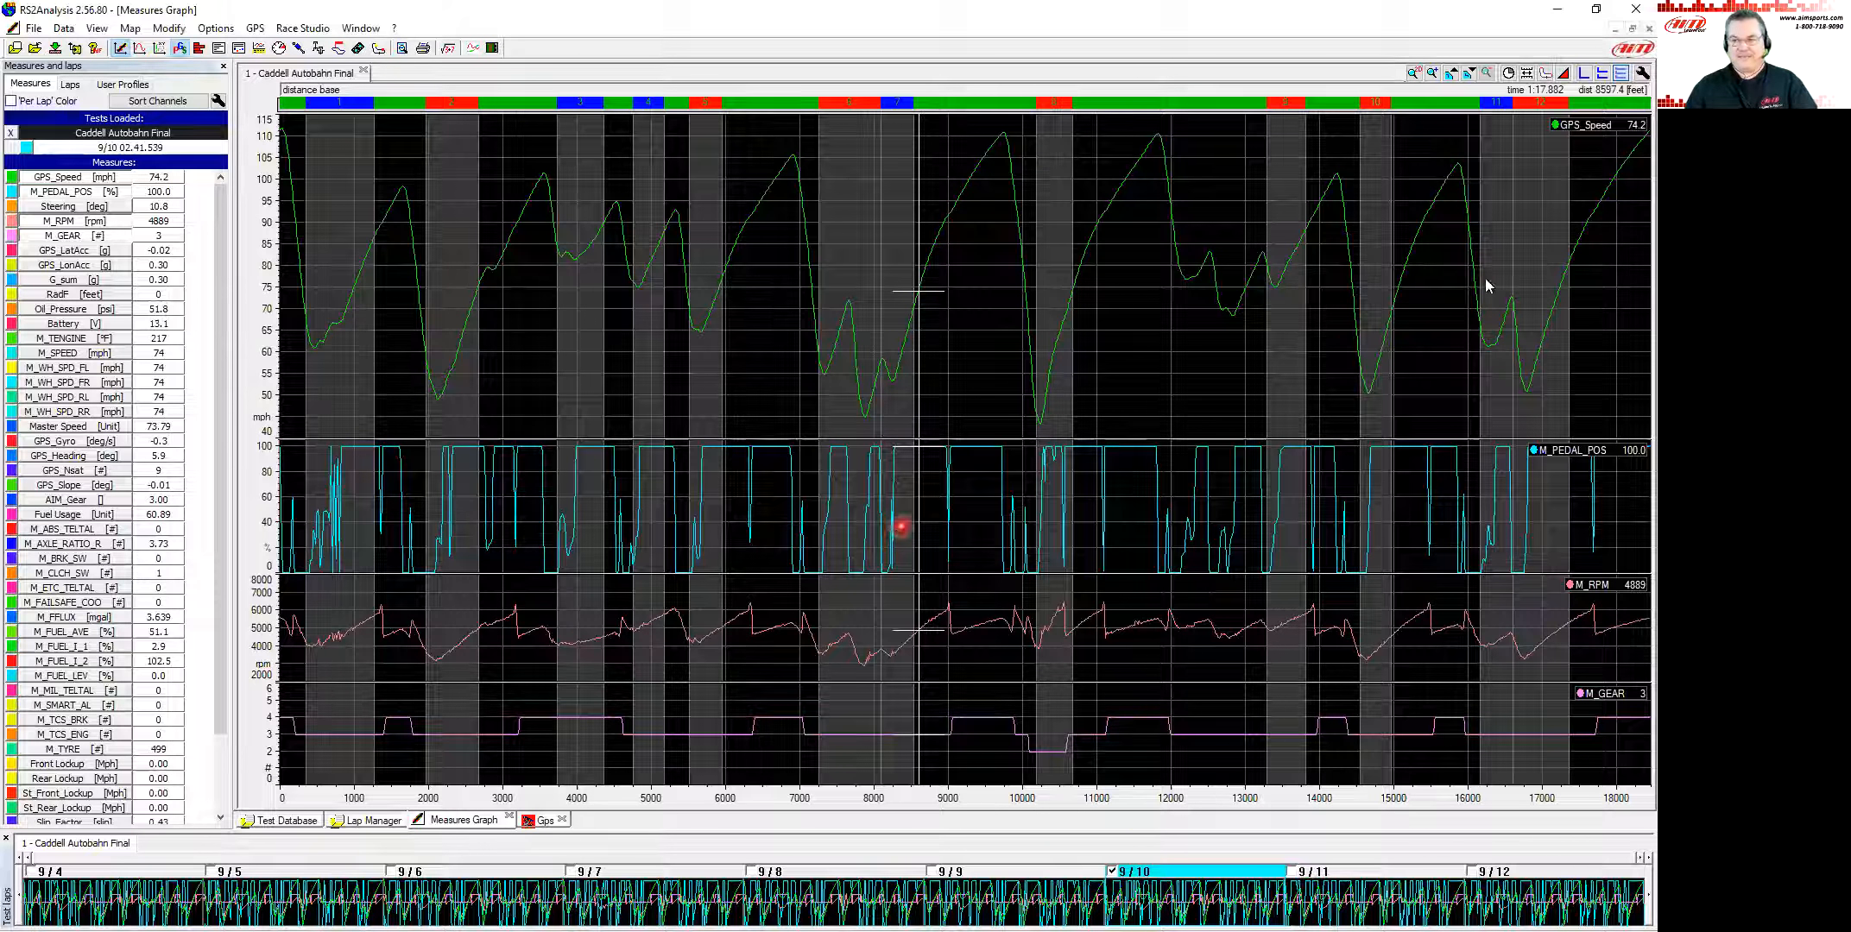
# Step: Set the measure plot's cursor tags to Small and apply the change
pyautogui.click(1641, 73)
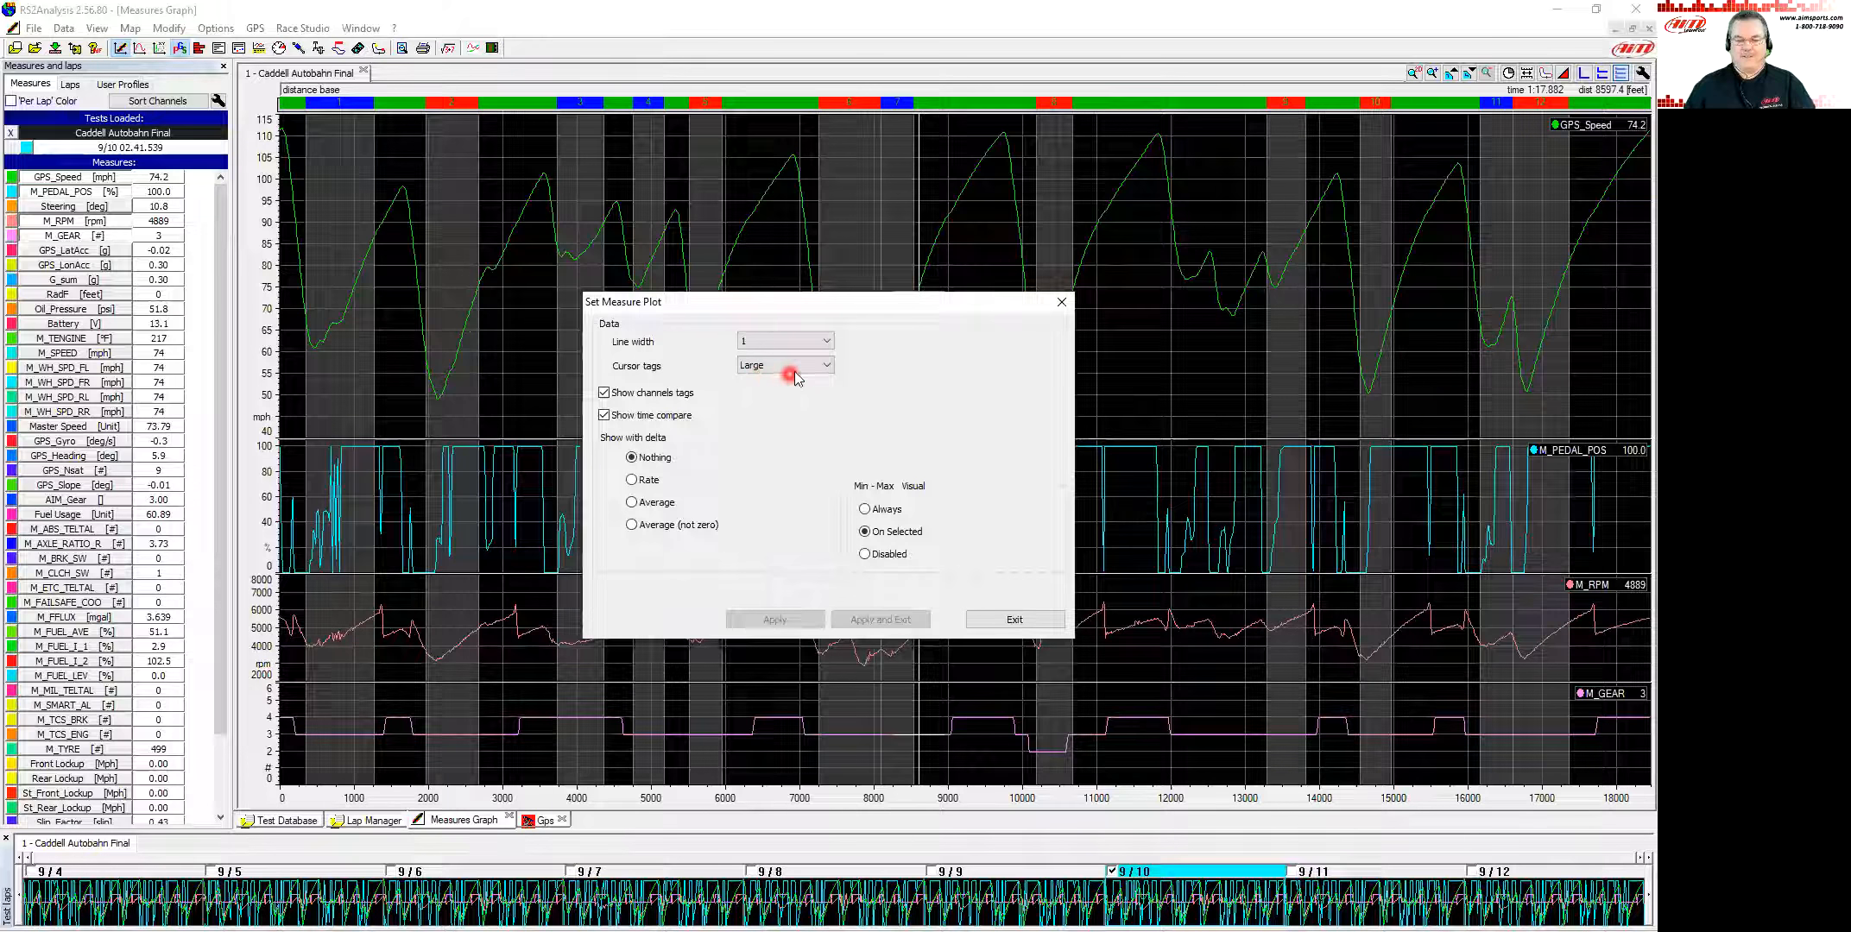
pyautogui.click(827, 366)
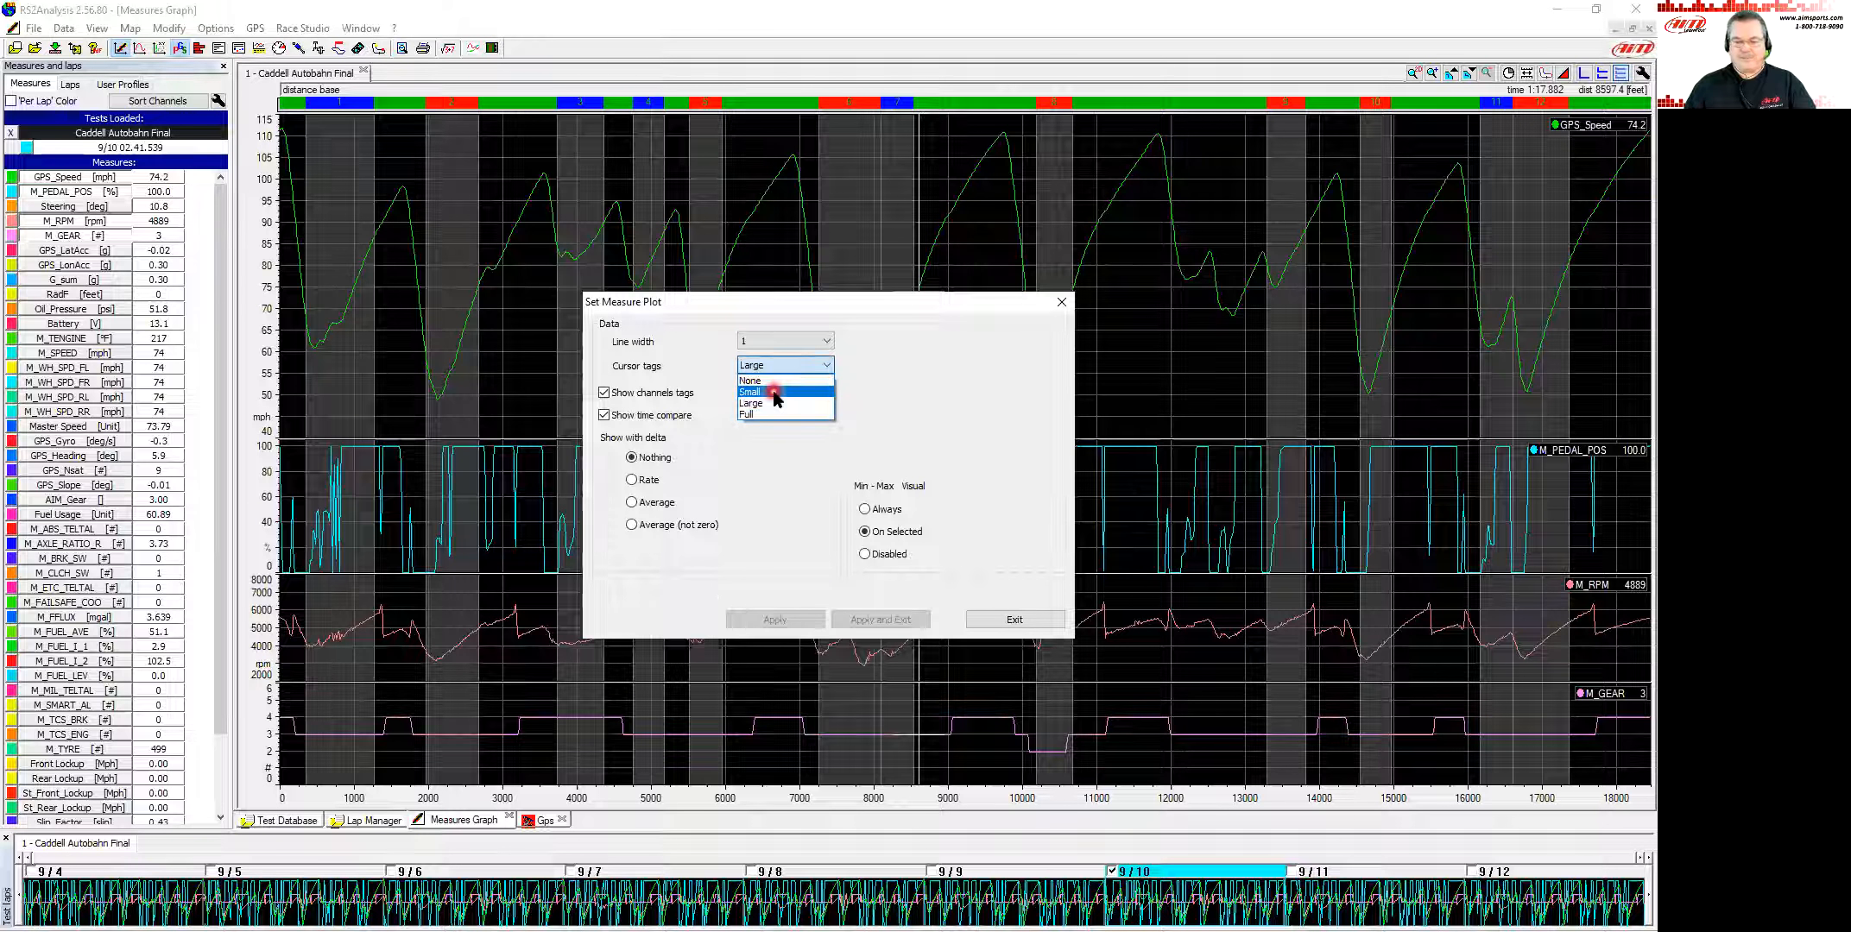
pyautogui.click(770, 390)
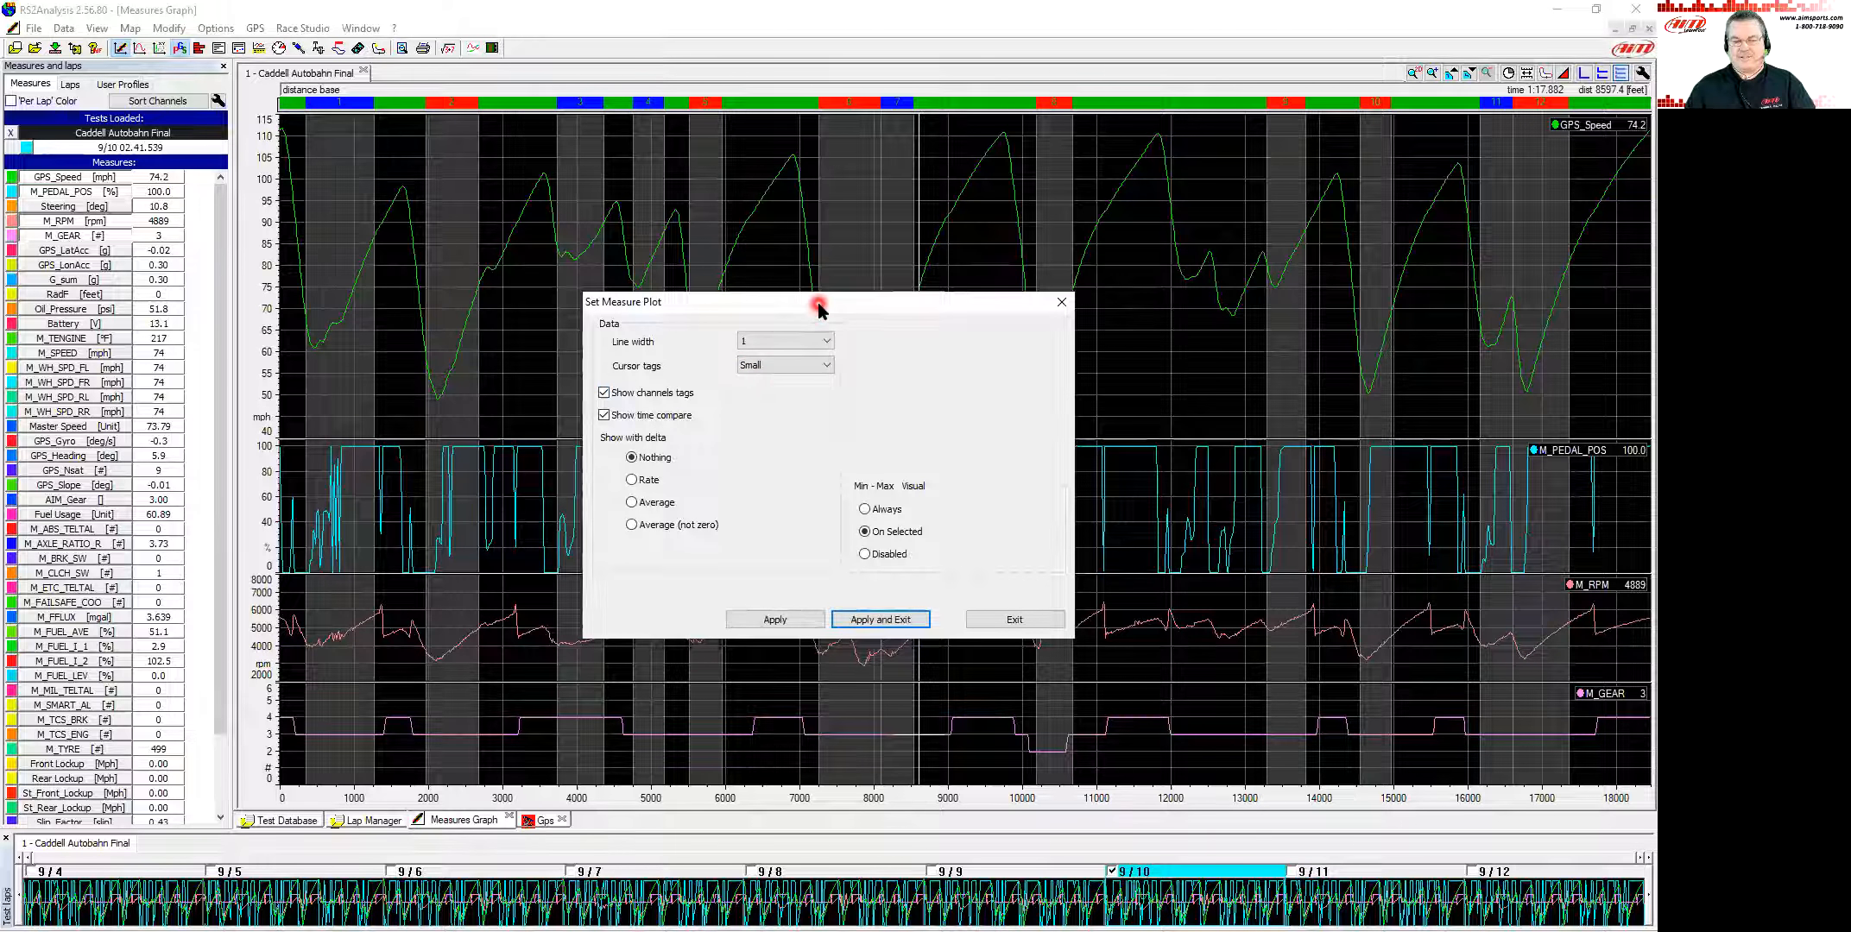
pyautogui.moveTo(819, 309); pyautogui.dragTo(583, 283)
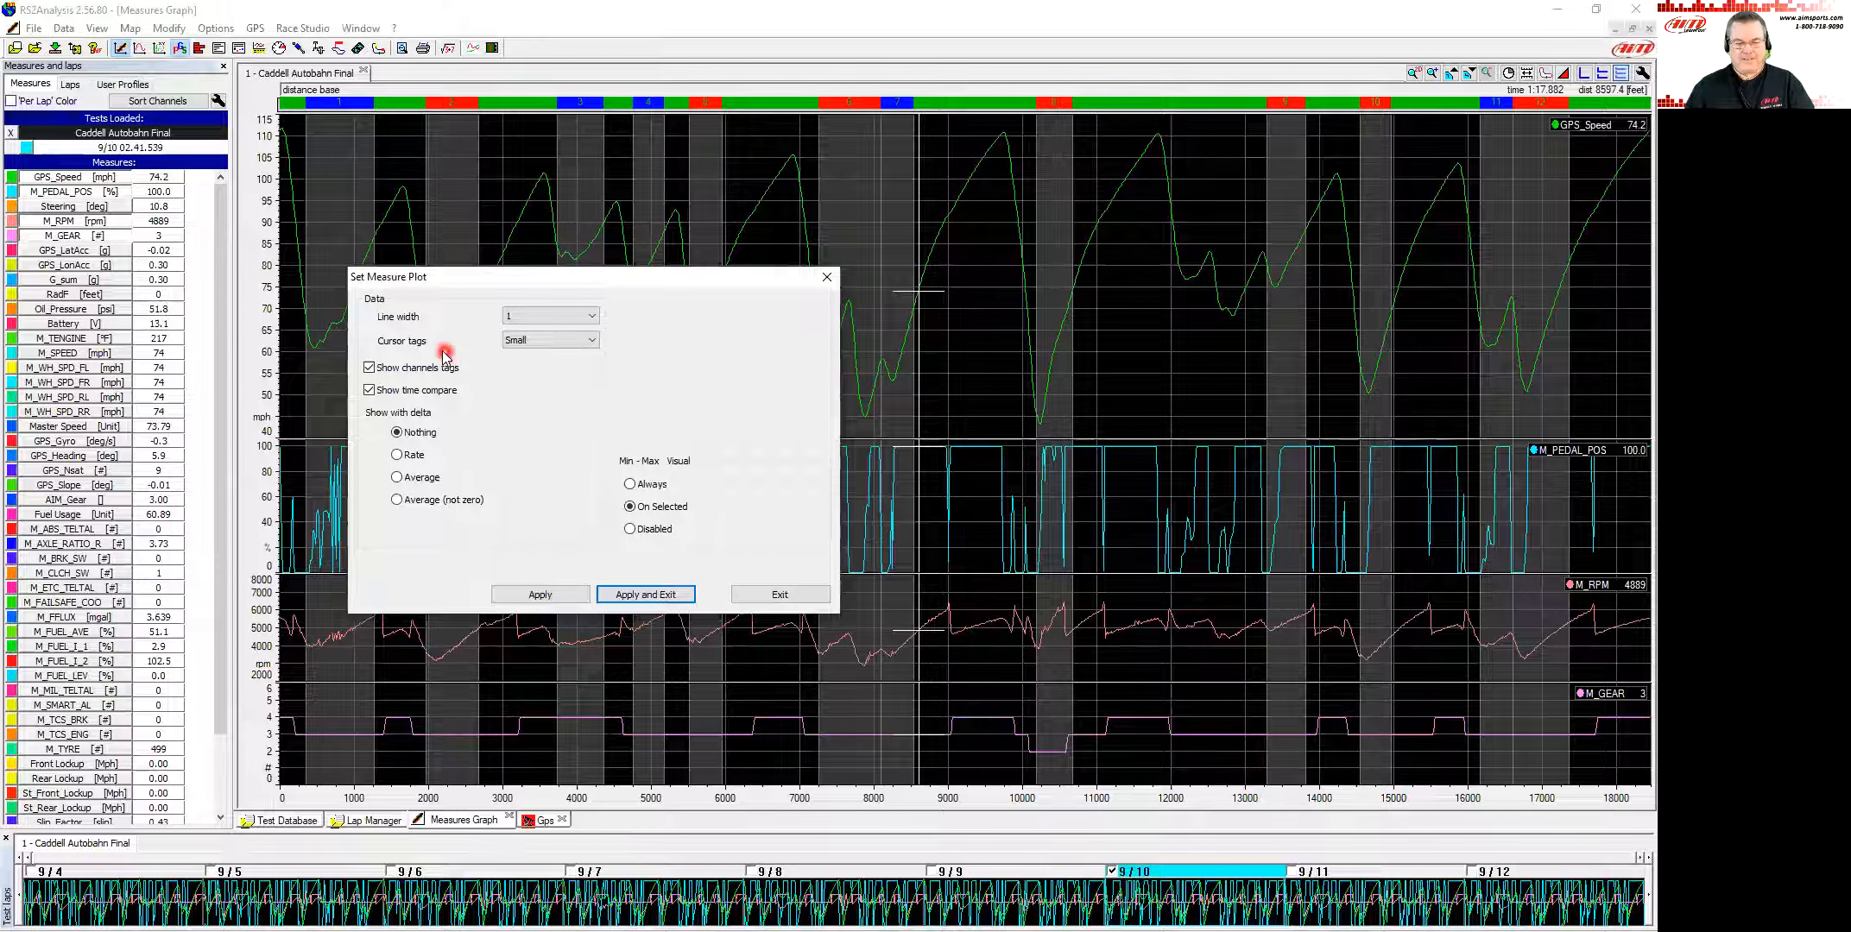
pyautogui.click(656, 595)
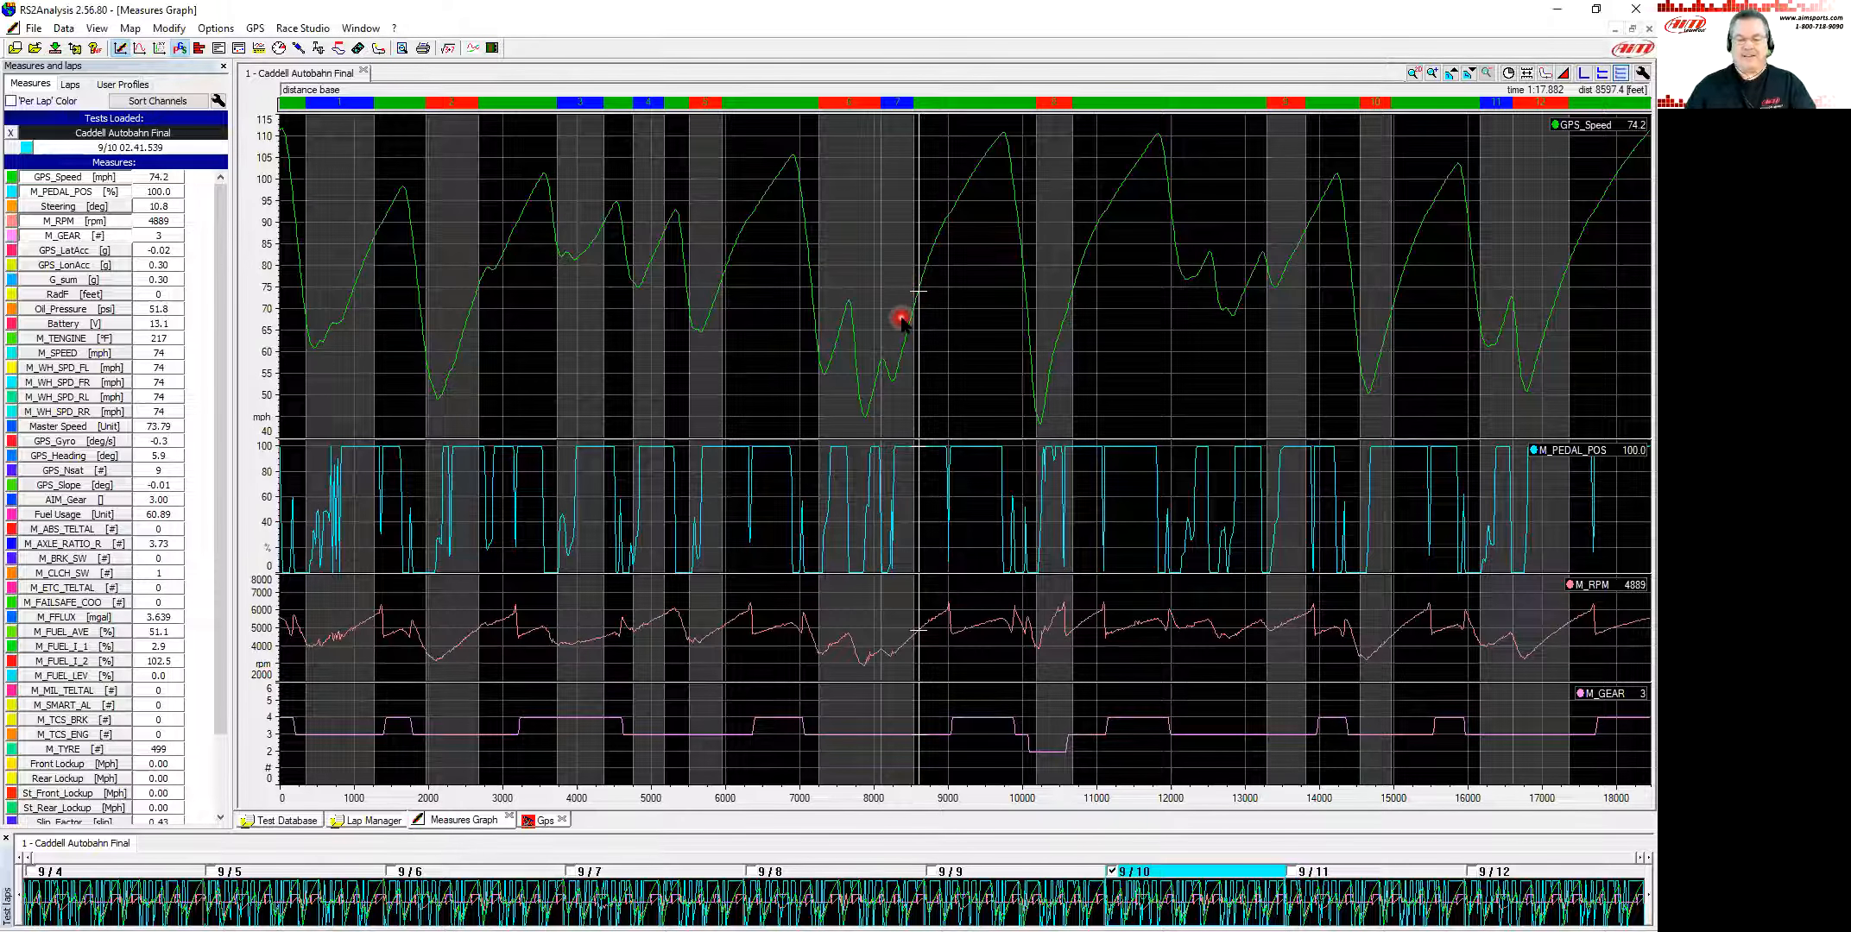
# Step: Set the cursor tags to Full and sweep the cursor across the plots to try them out
pyautogui.click(1642, 72)
pyautogui.click(816, 366)
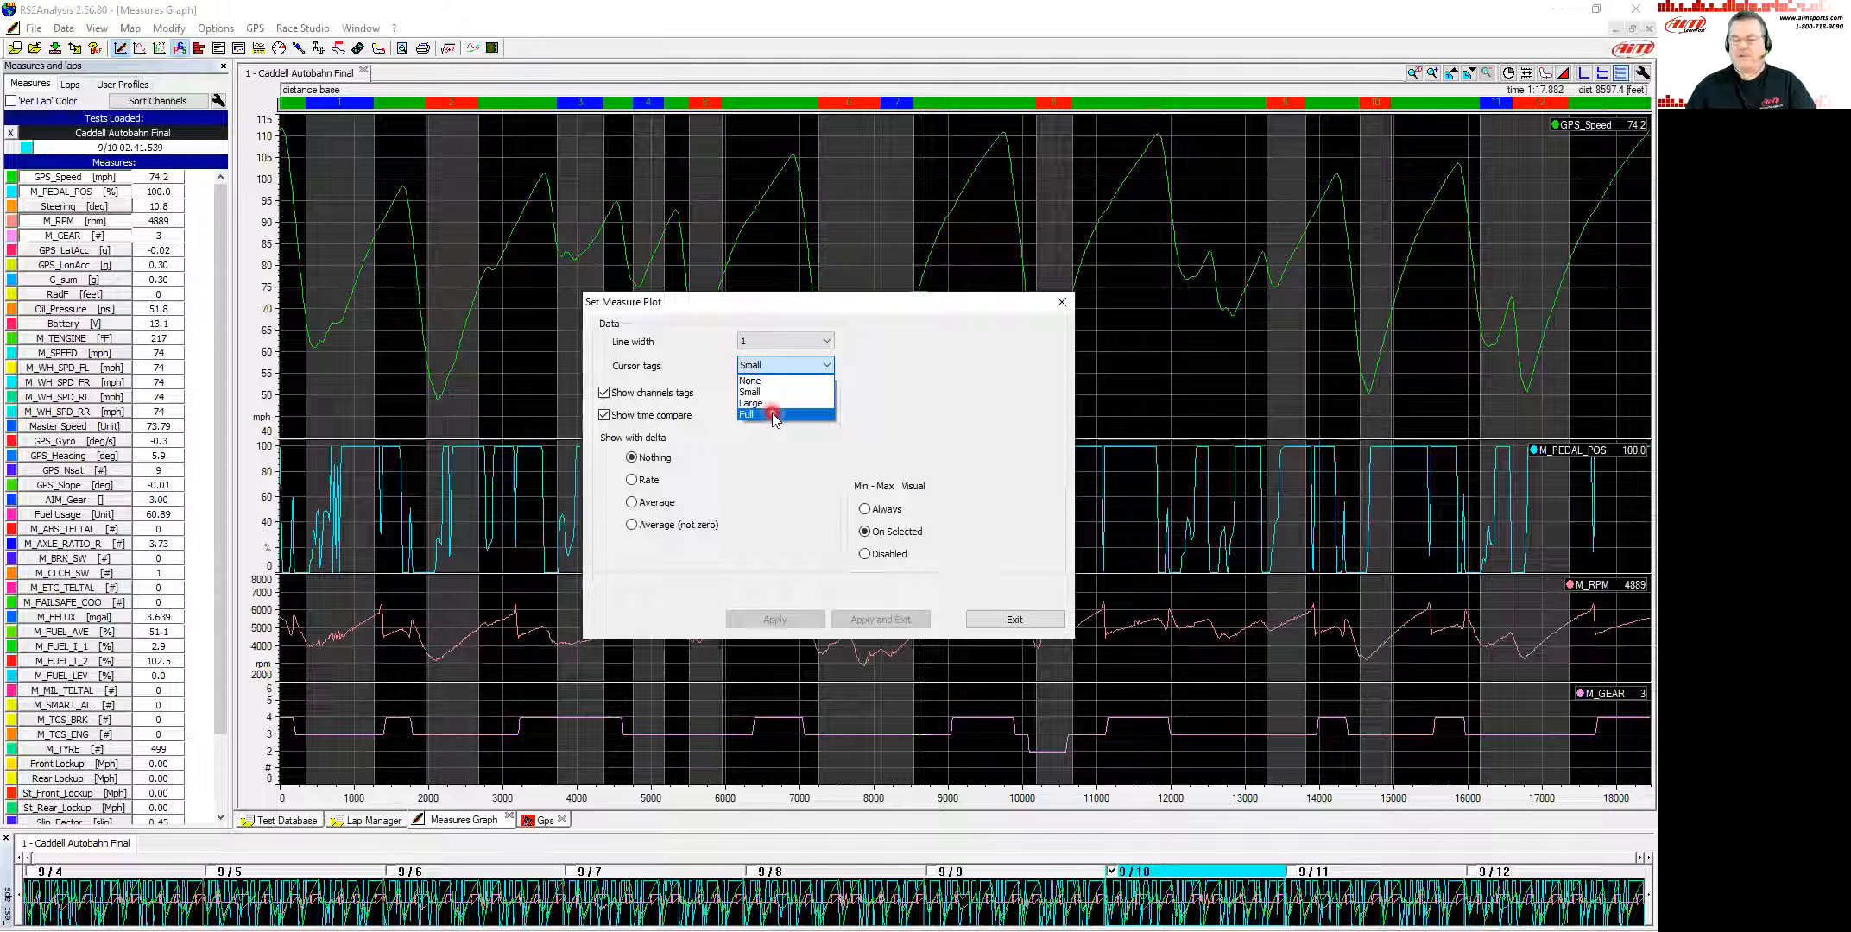
pyautogui.click(773, 415)
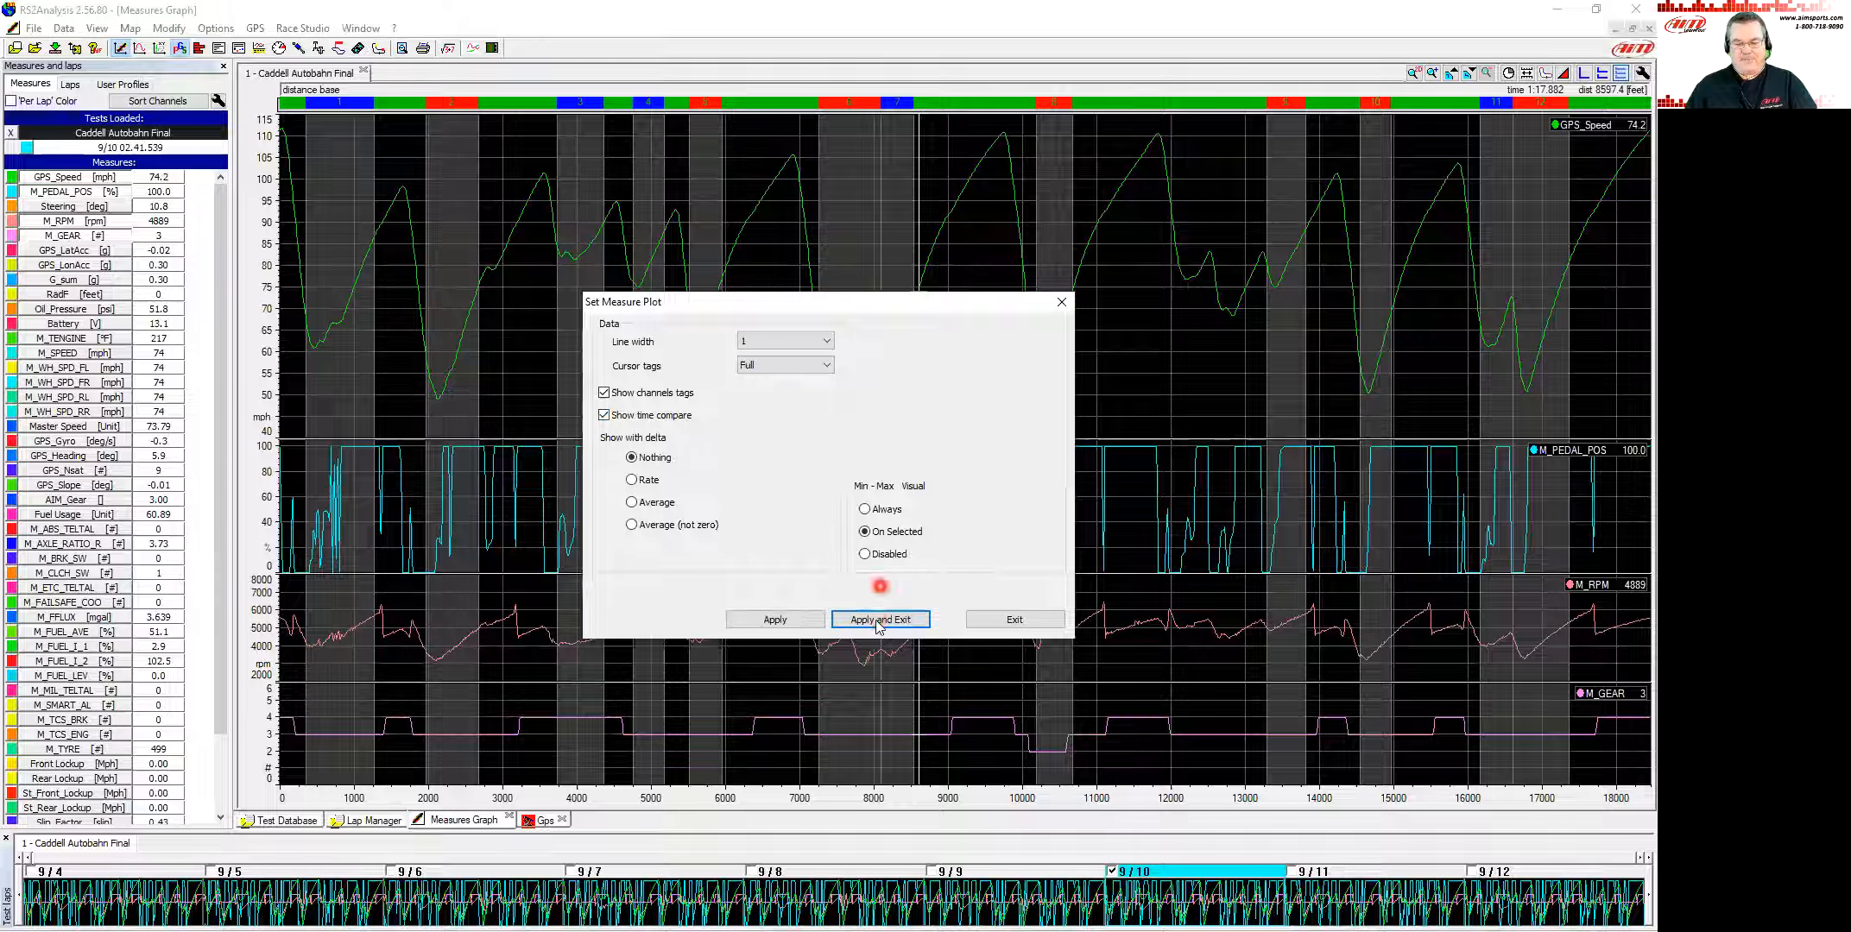
pyautogui.click(879, 623)
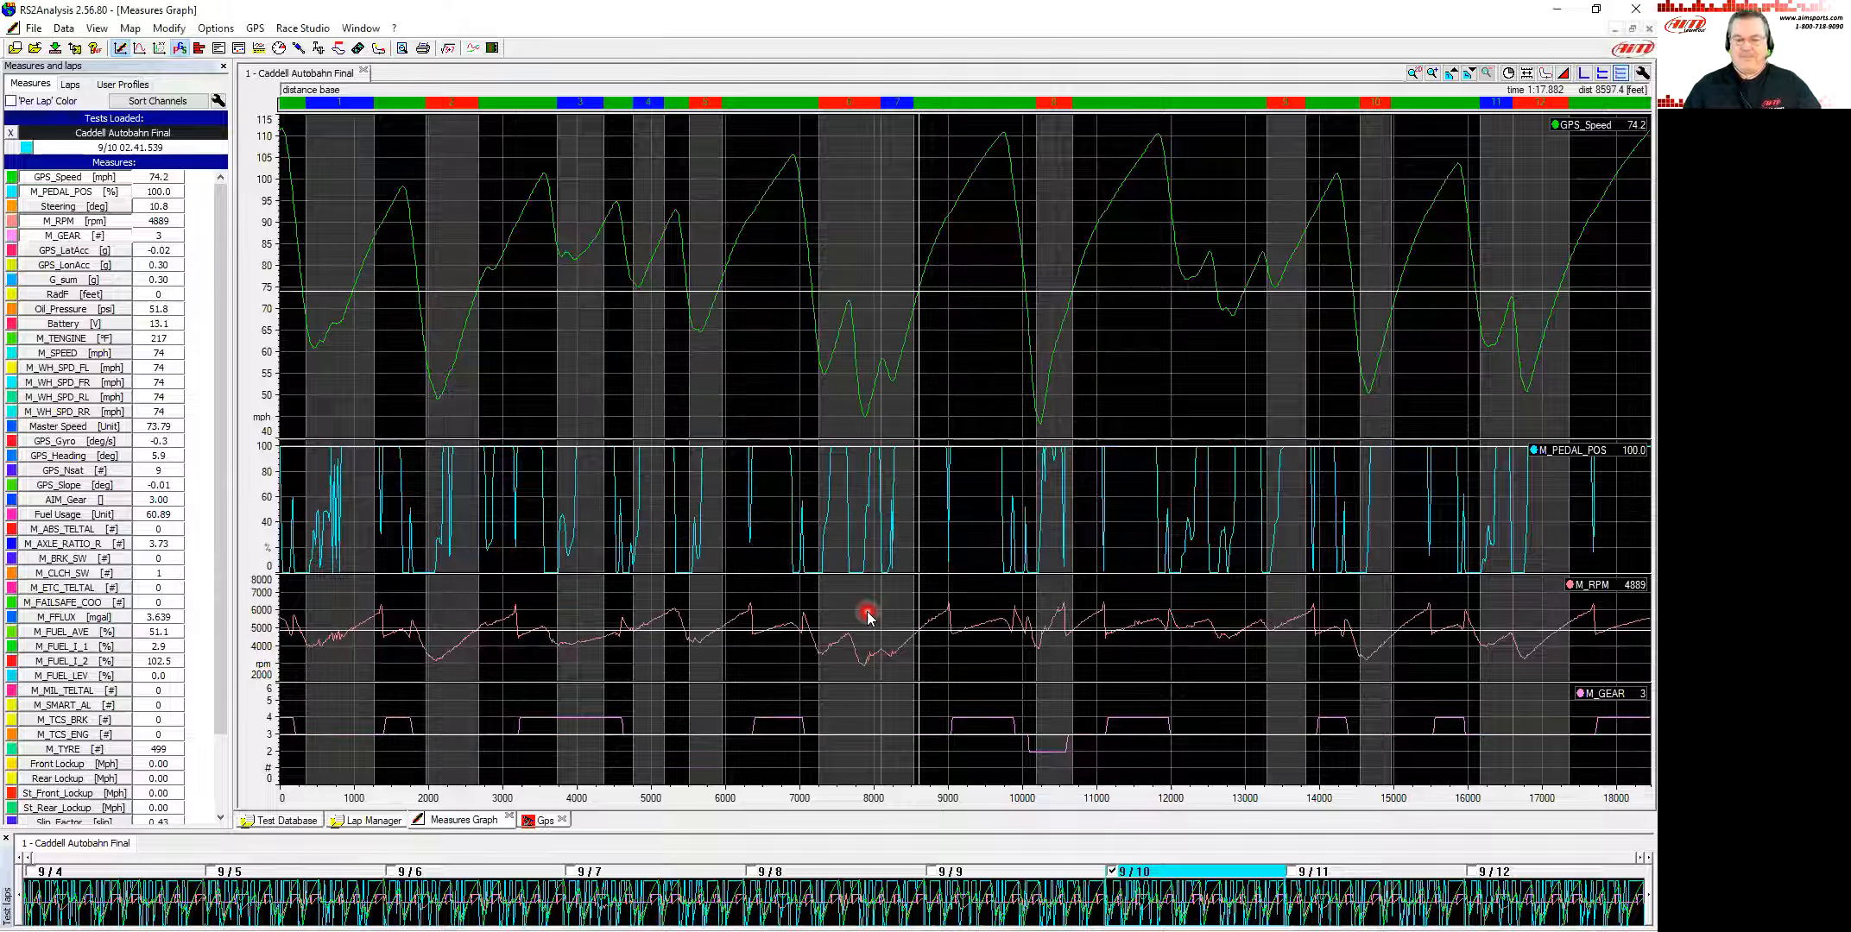
pyautogui.moveTo(912, 329); pyautogui.dragTo(390, 324)
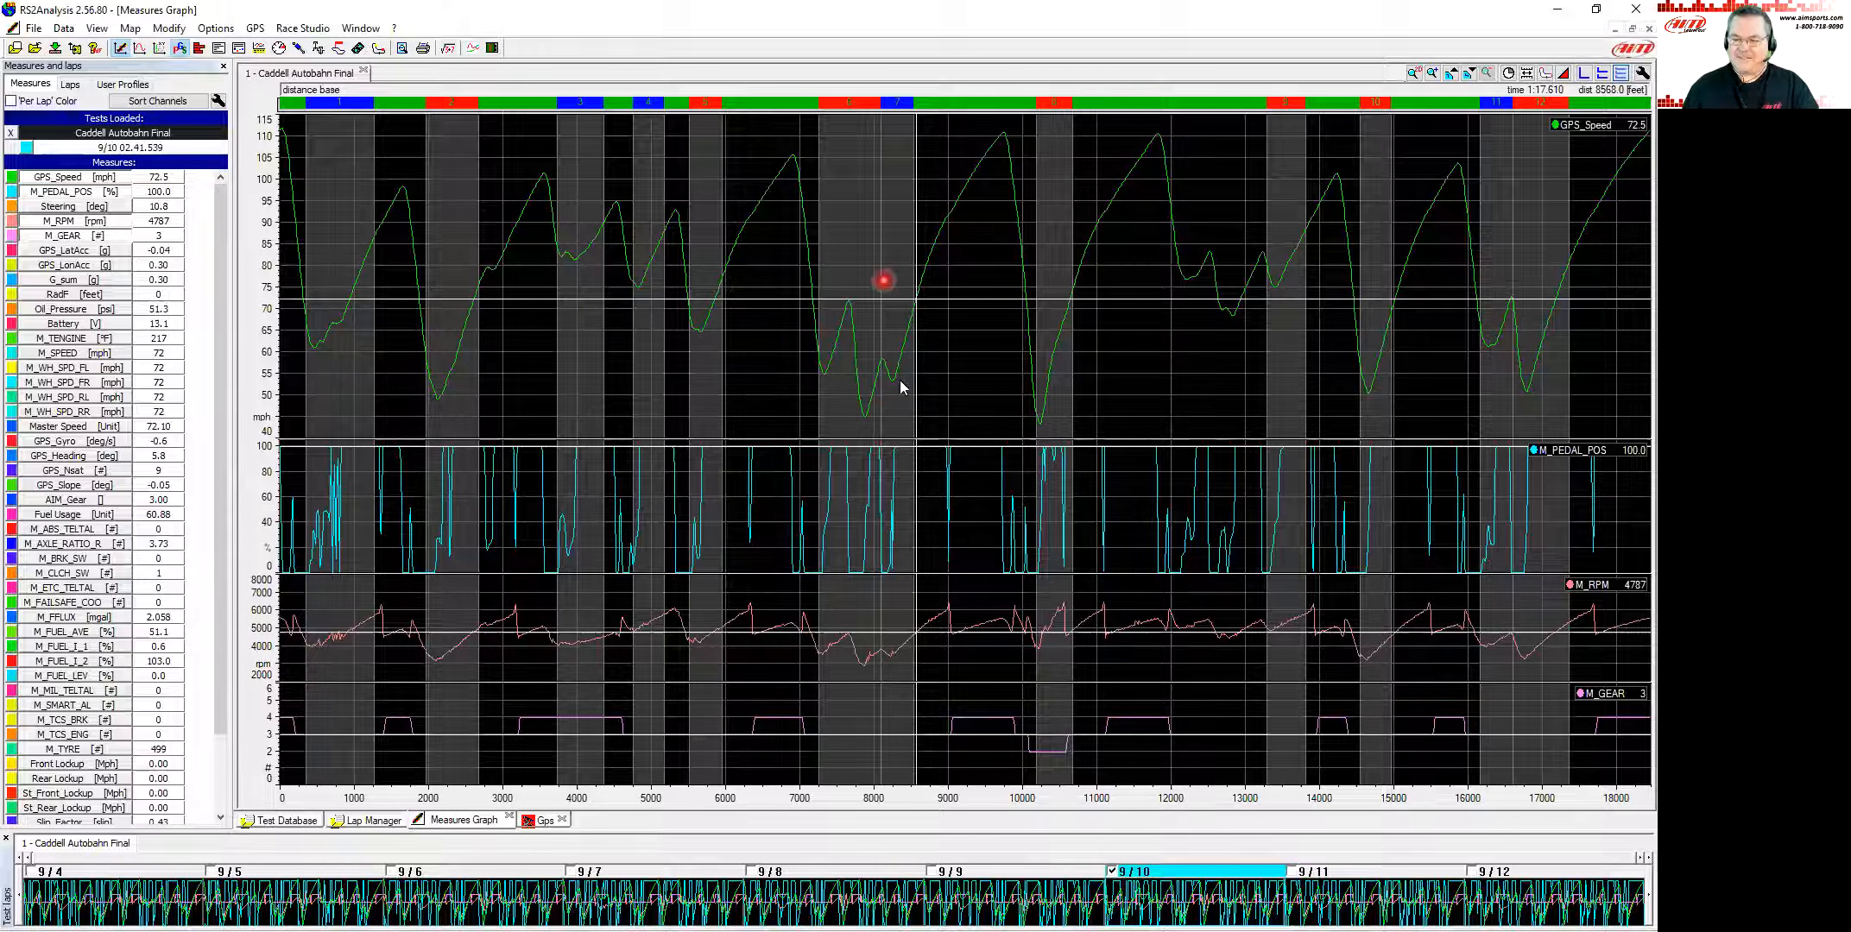
pyautogui.moveTo(952, 536)
pyautogui.mouseDown()
pyautogui.moveTo(981, 531)
pyautogui.moveTo(897, 524)
pyautogui.moveTo(961, 531)
pyautogui.moveTo(932, 529)
pyautogui.mouseUp()
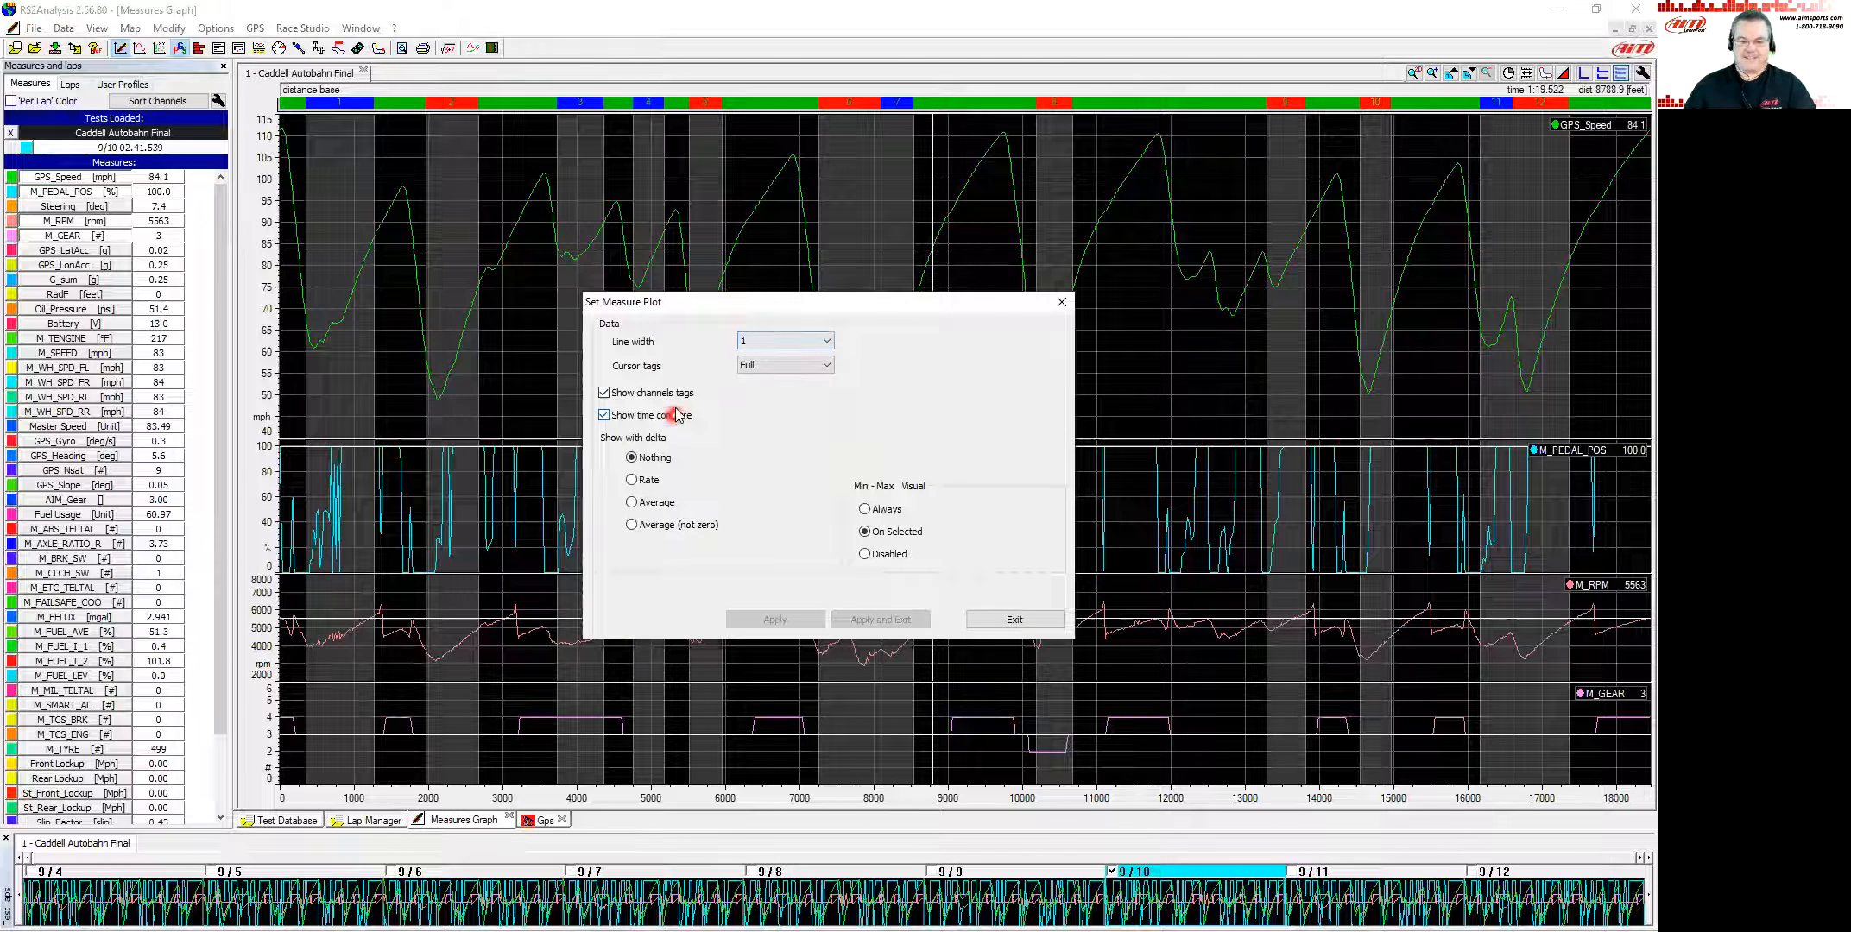
# Step: Set the cursor tags to Large with Min-Max Visual on On Selected, and move the cursor to about 10,880 feet
pyautogui.click(825, 365)
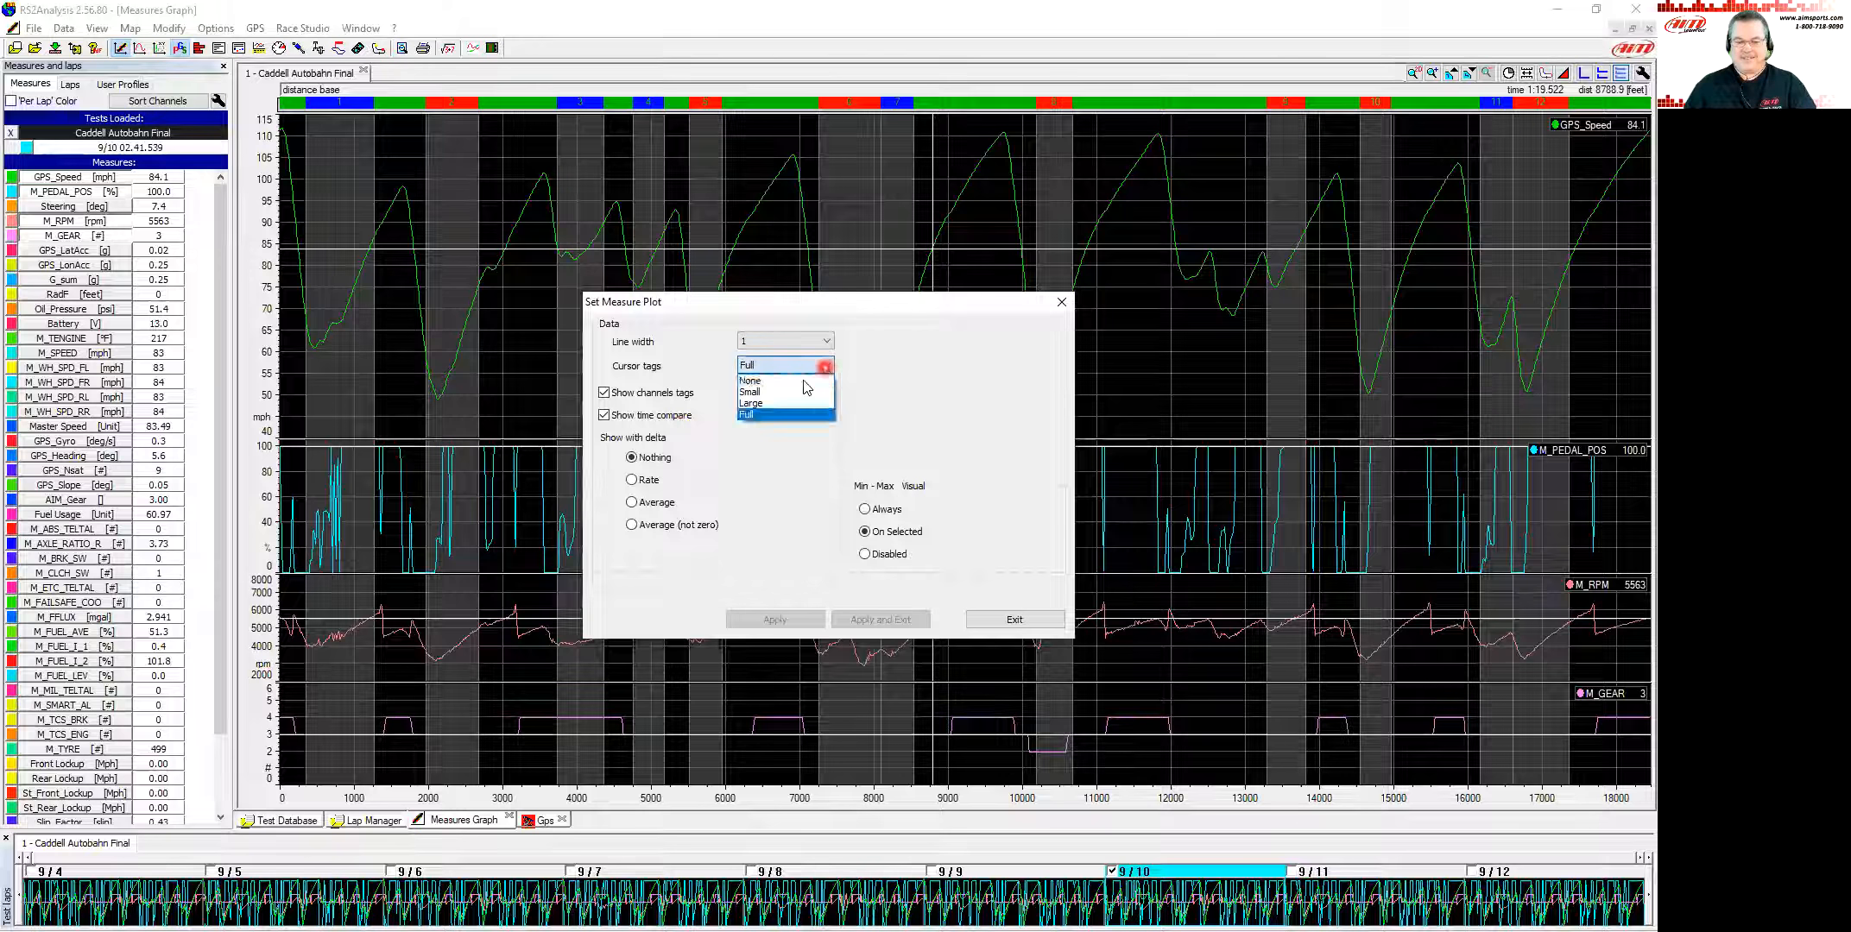
pyautogui.click(765, 404)
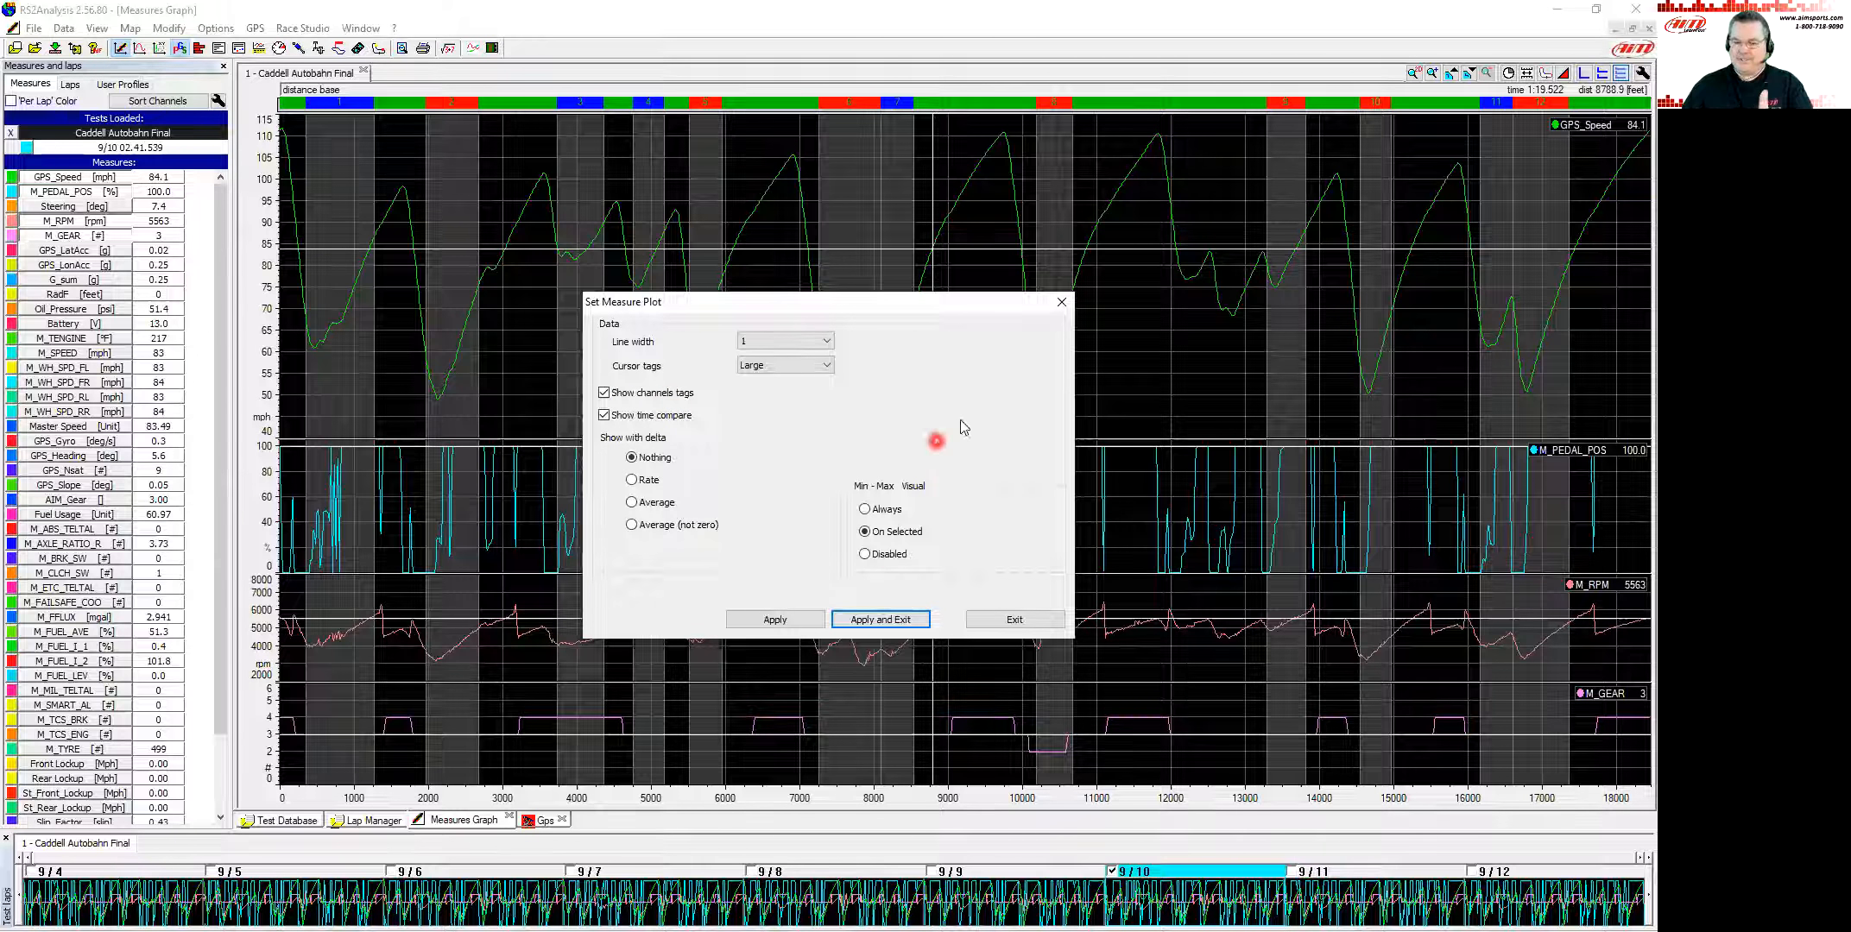
pyautogui.moveTo(906, 308); pyautogui.dragTo(791, 297)
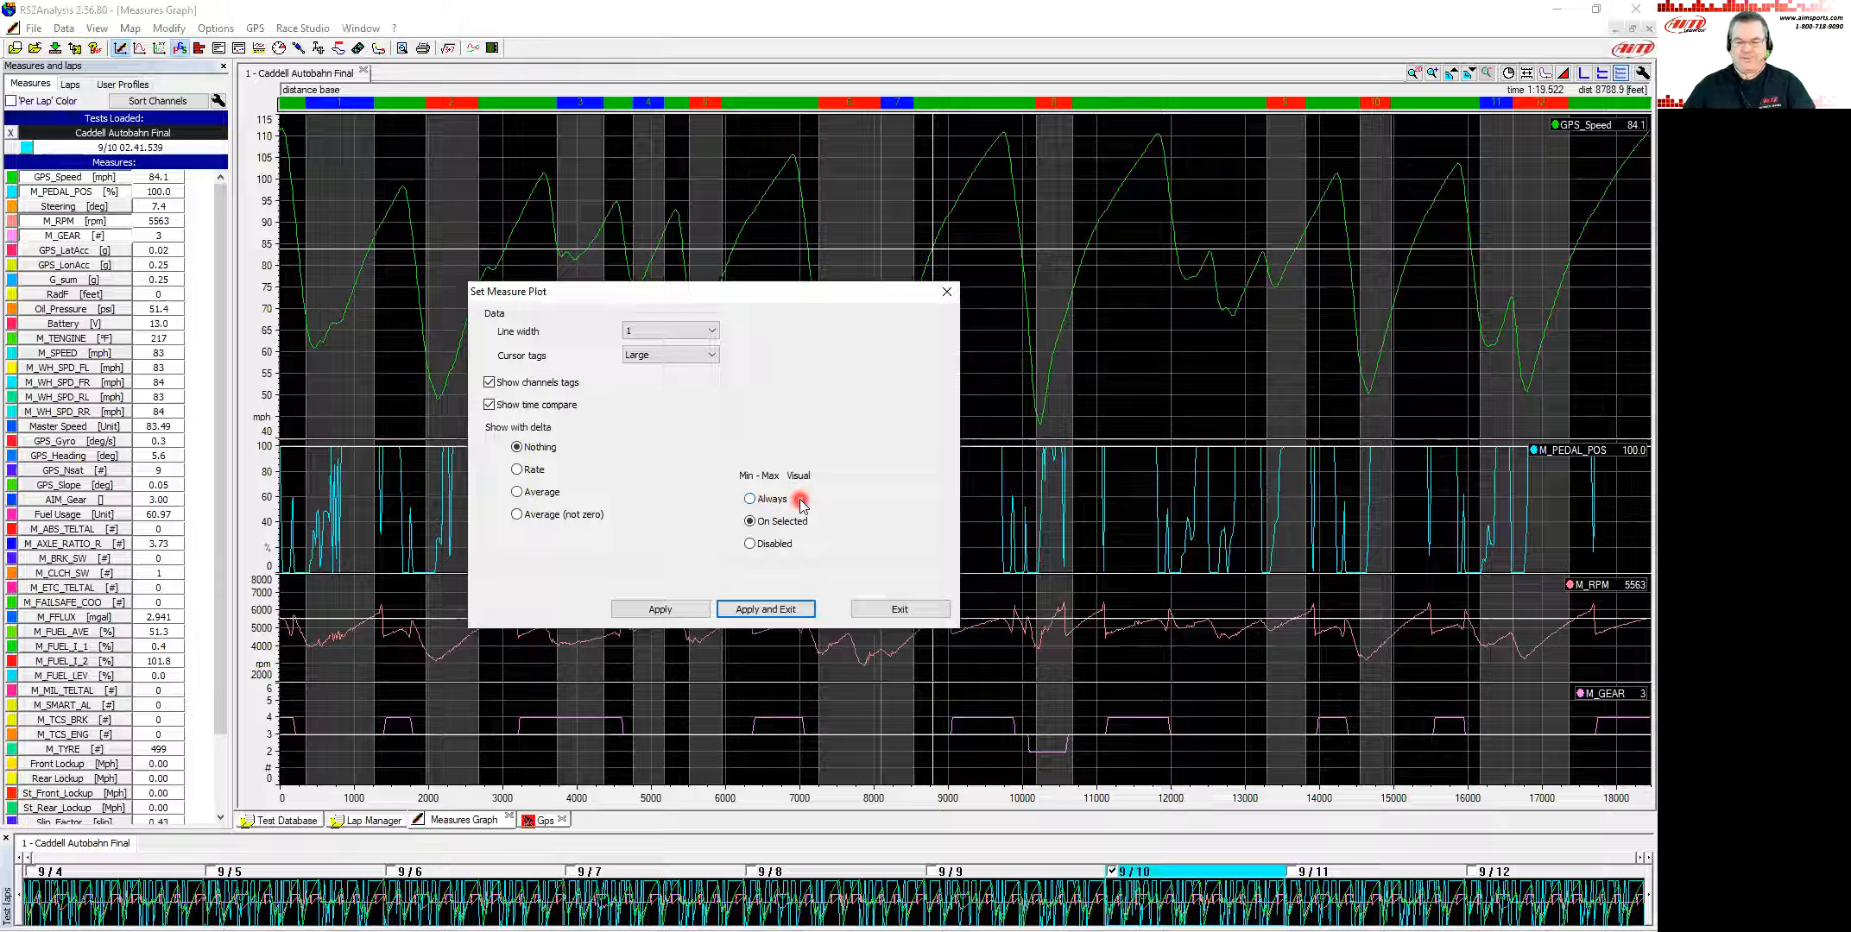
pyautogui.click(770, 523)
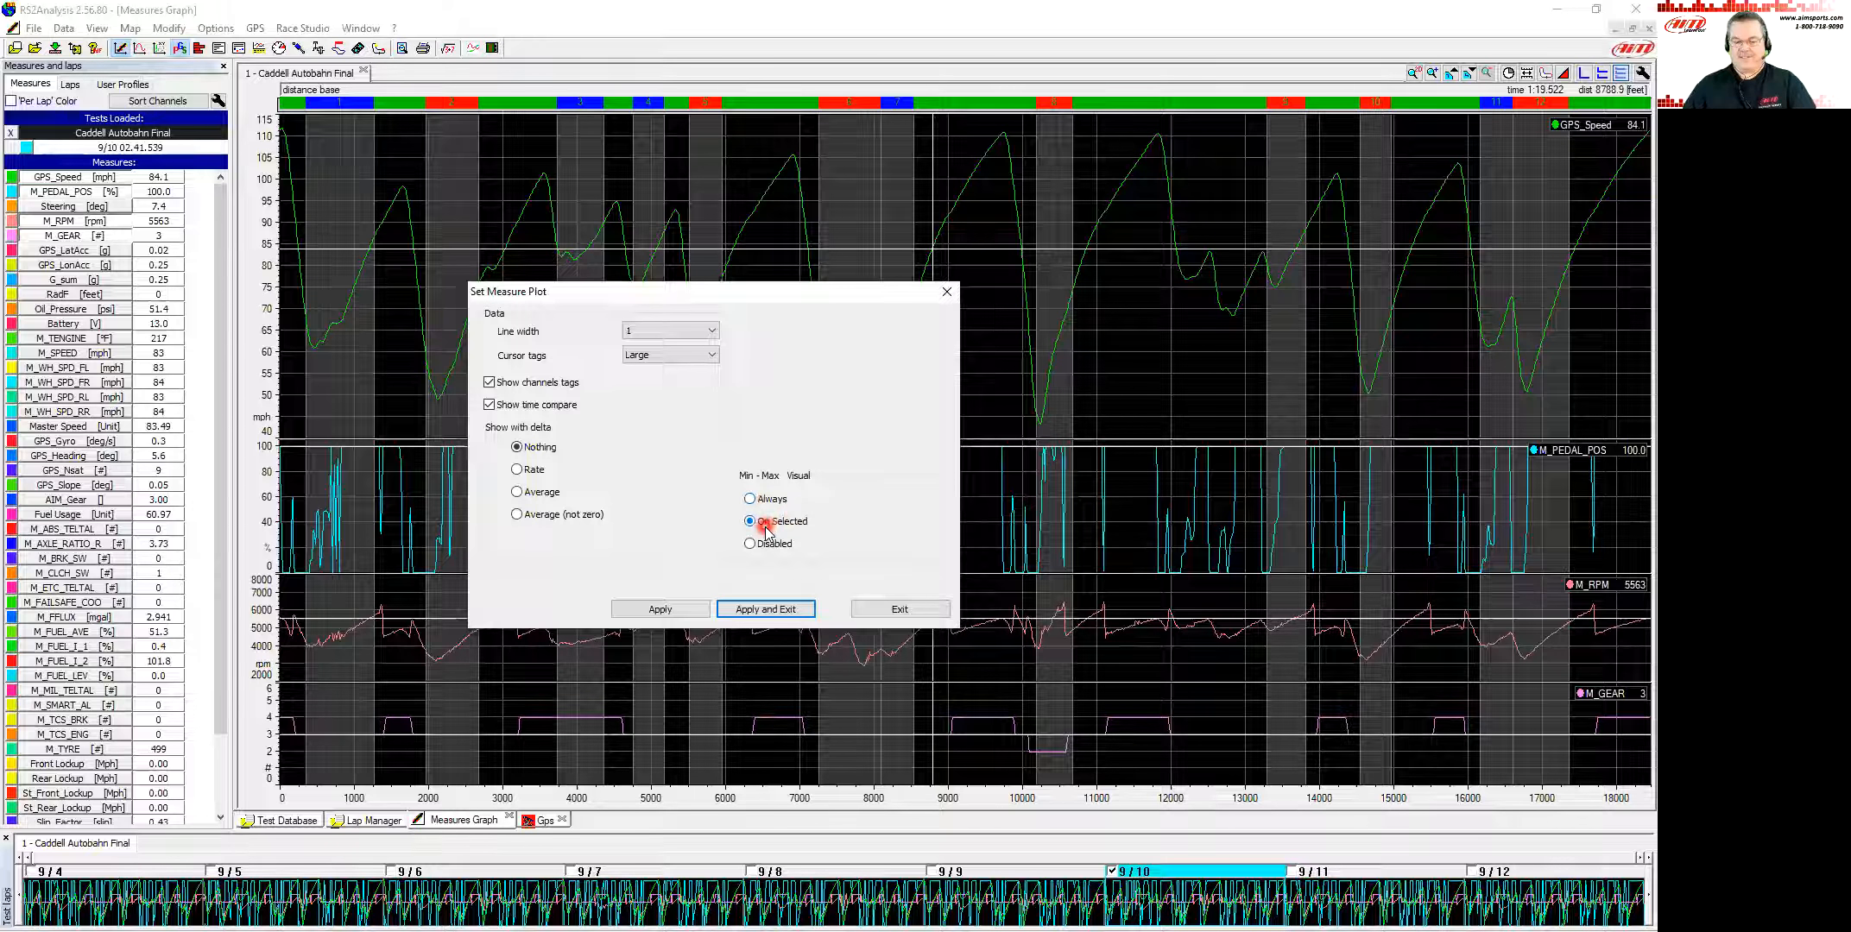
pyautogui.click(710, 354)
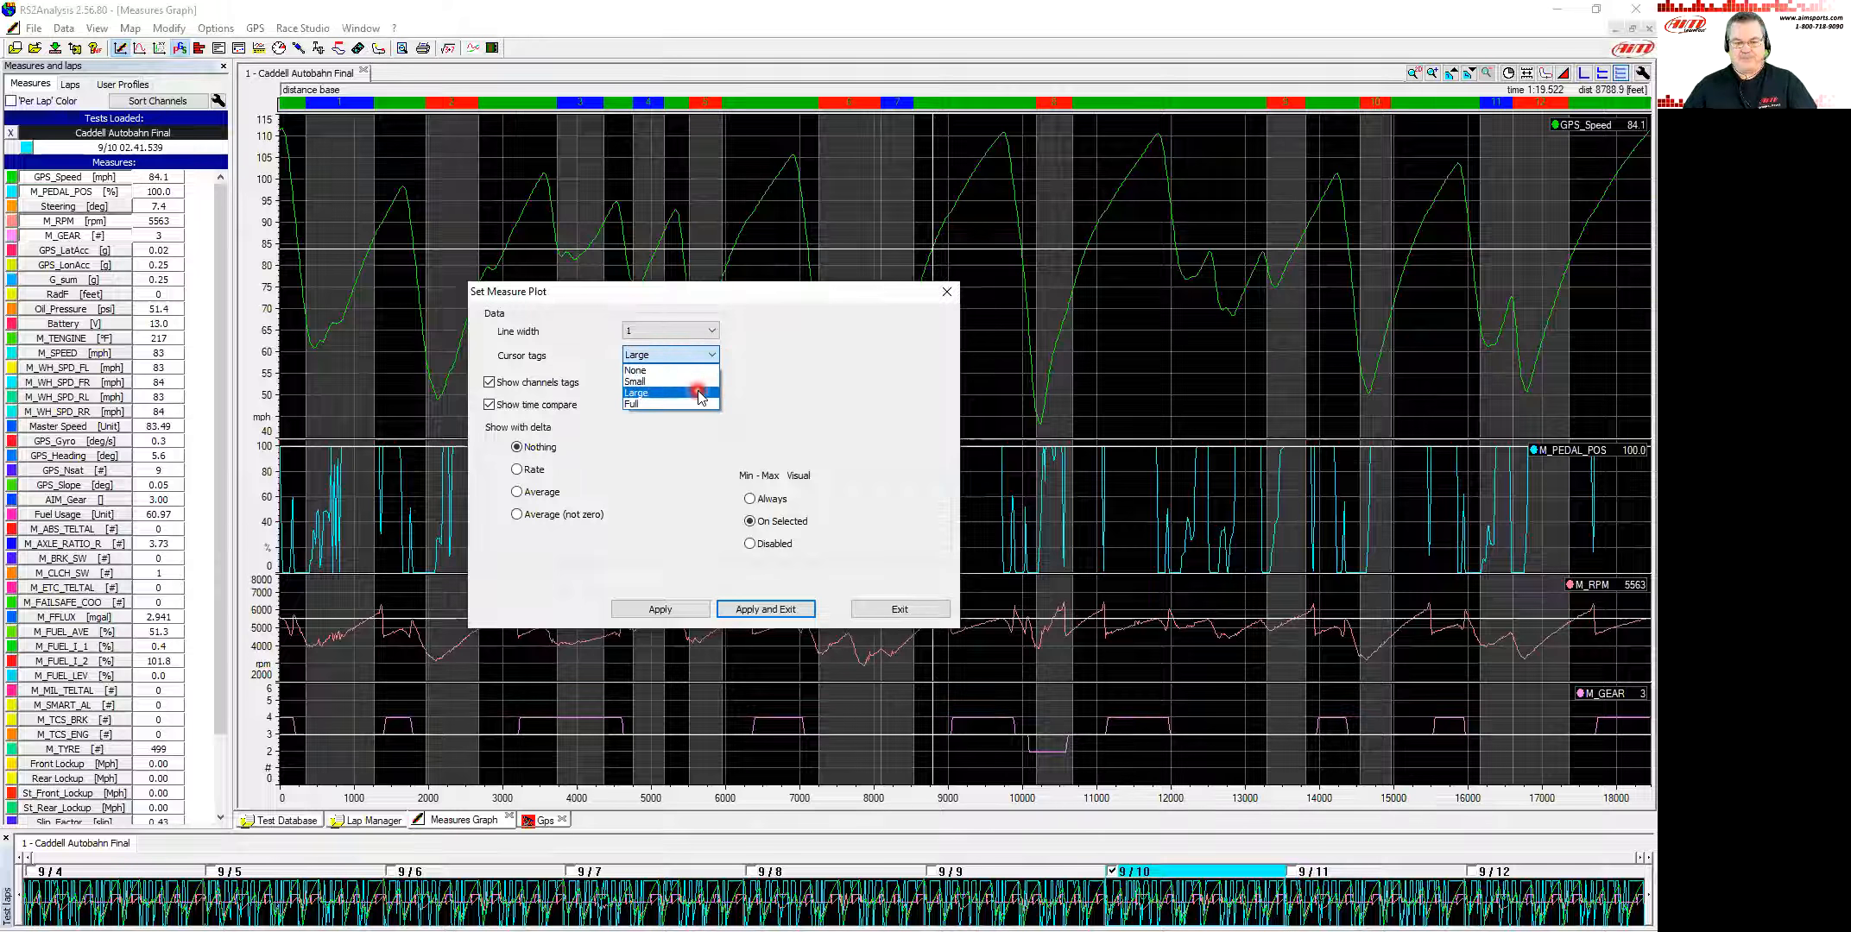
pyautogui.click(699, 393)
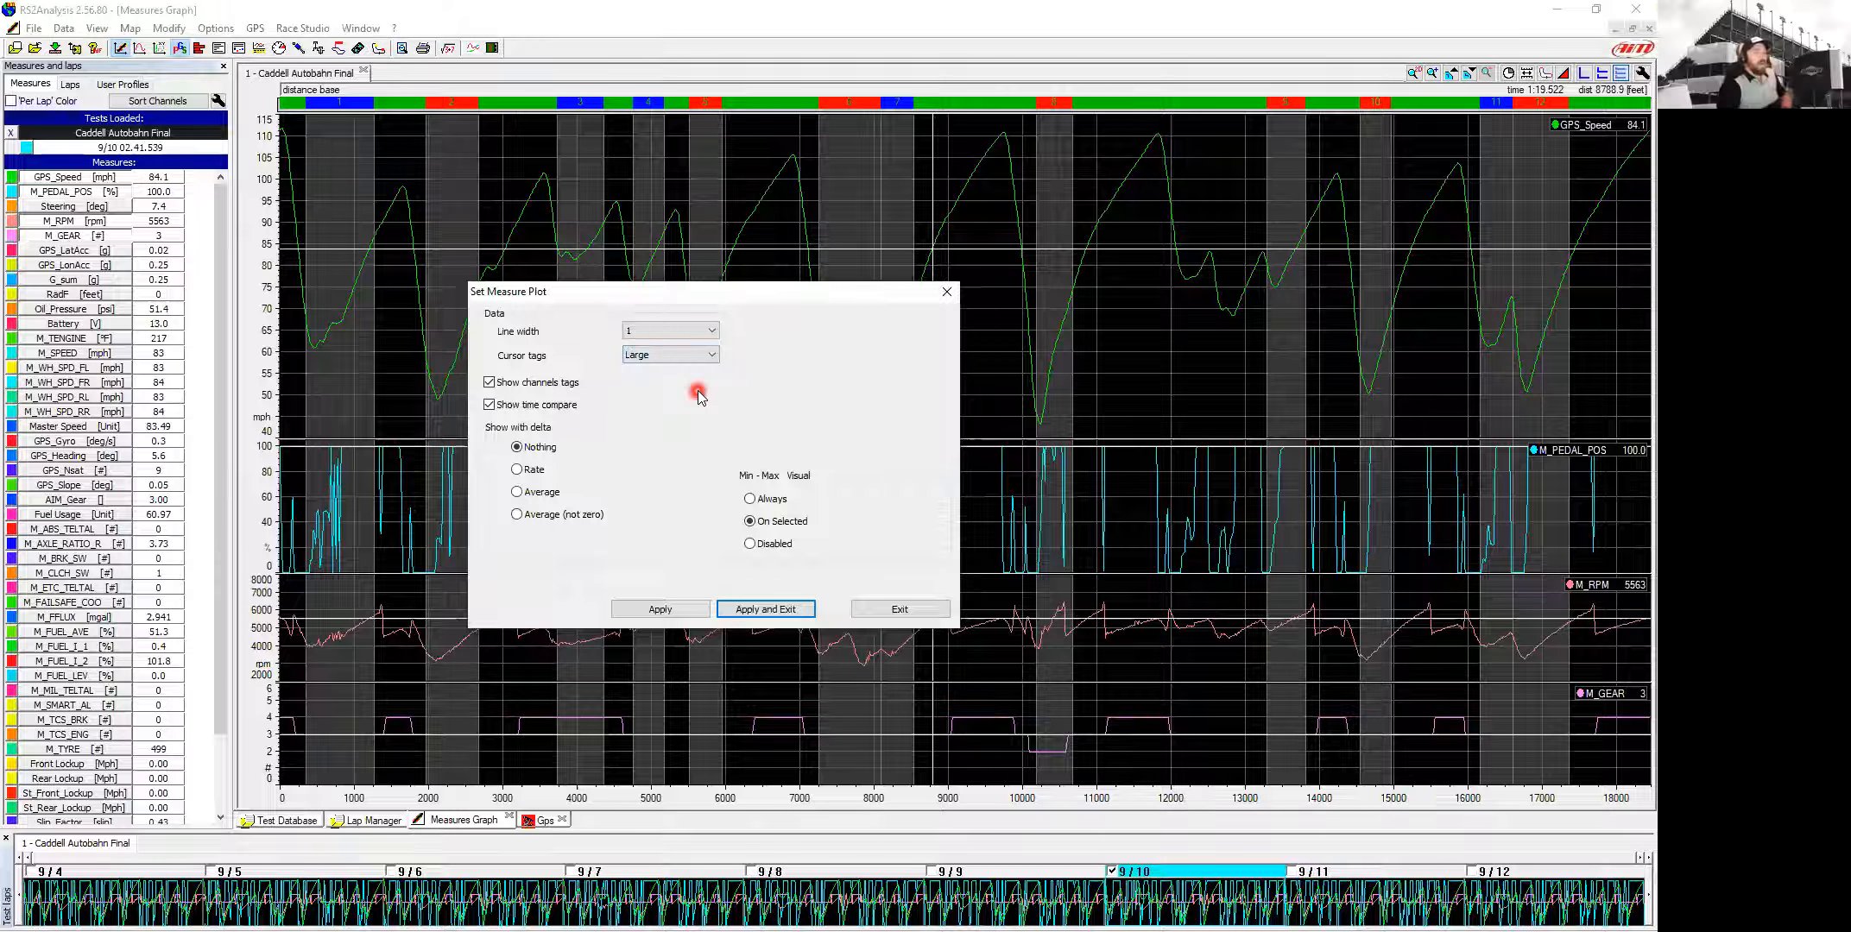
pyautogui.click(782, 612)
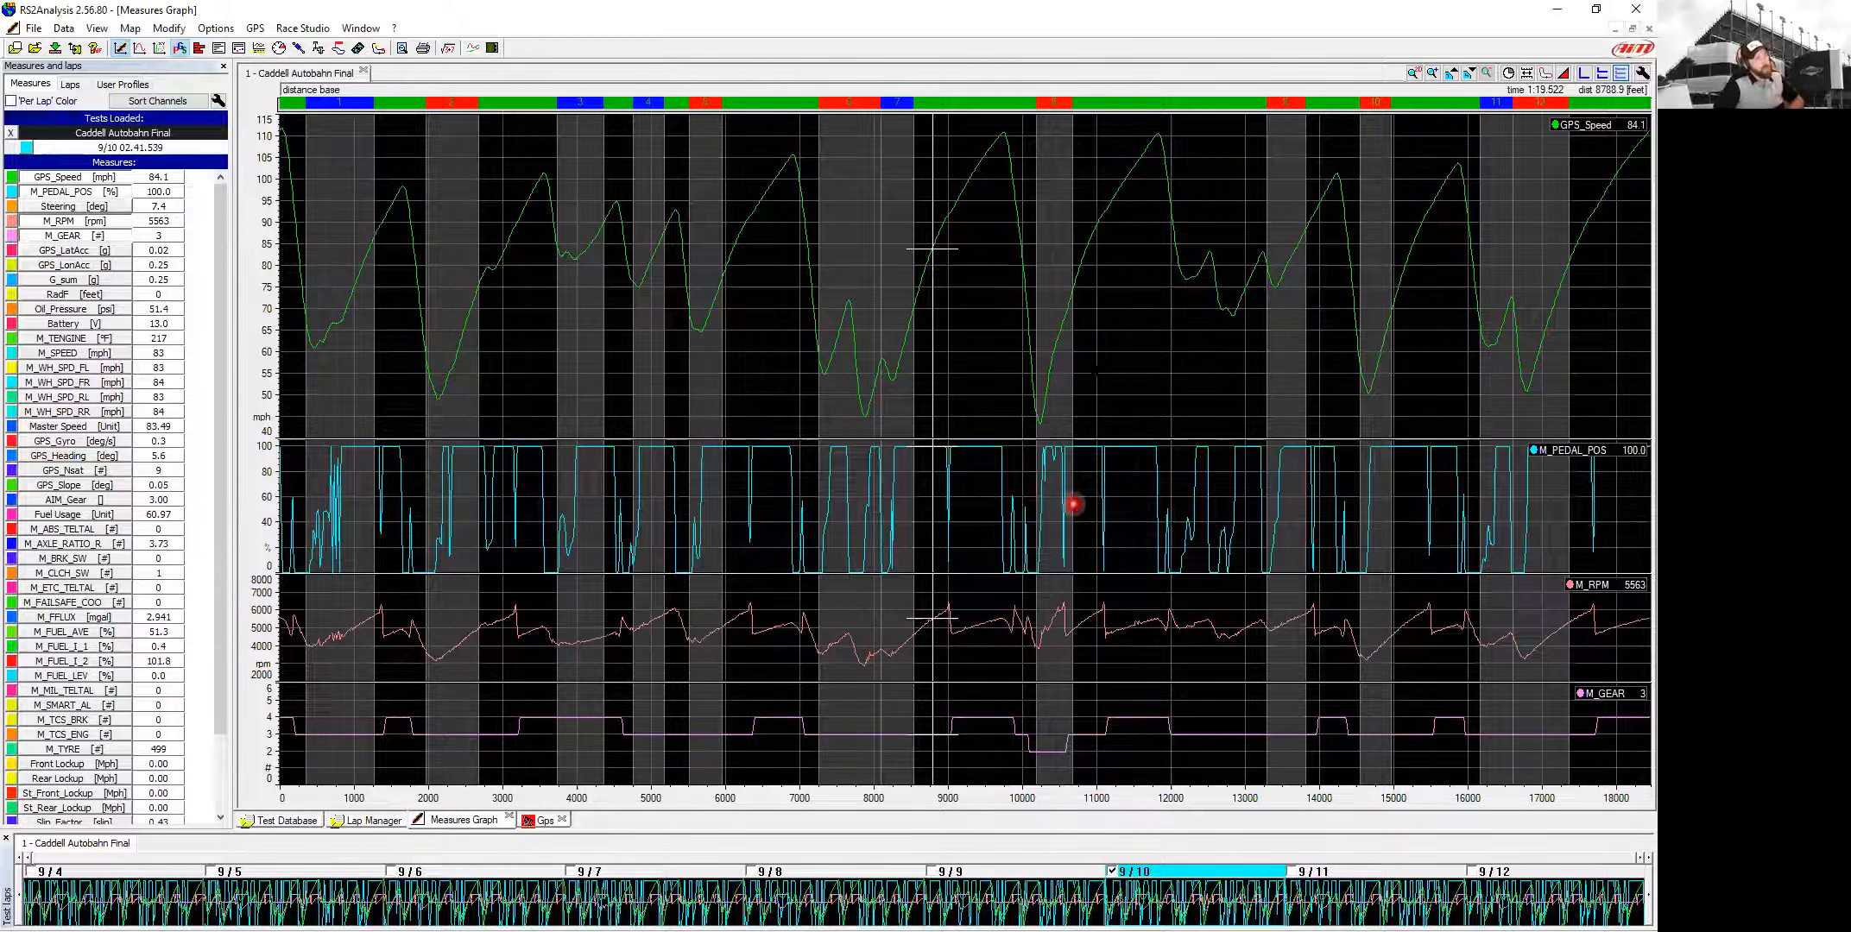
pyautogui.moveTo(1055, 301); pyautogui.dragTo(1090, 303)
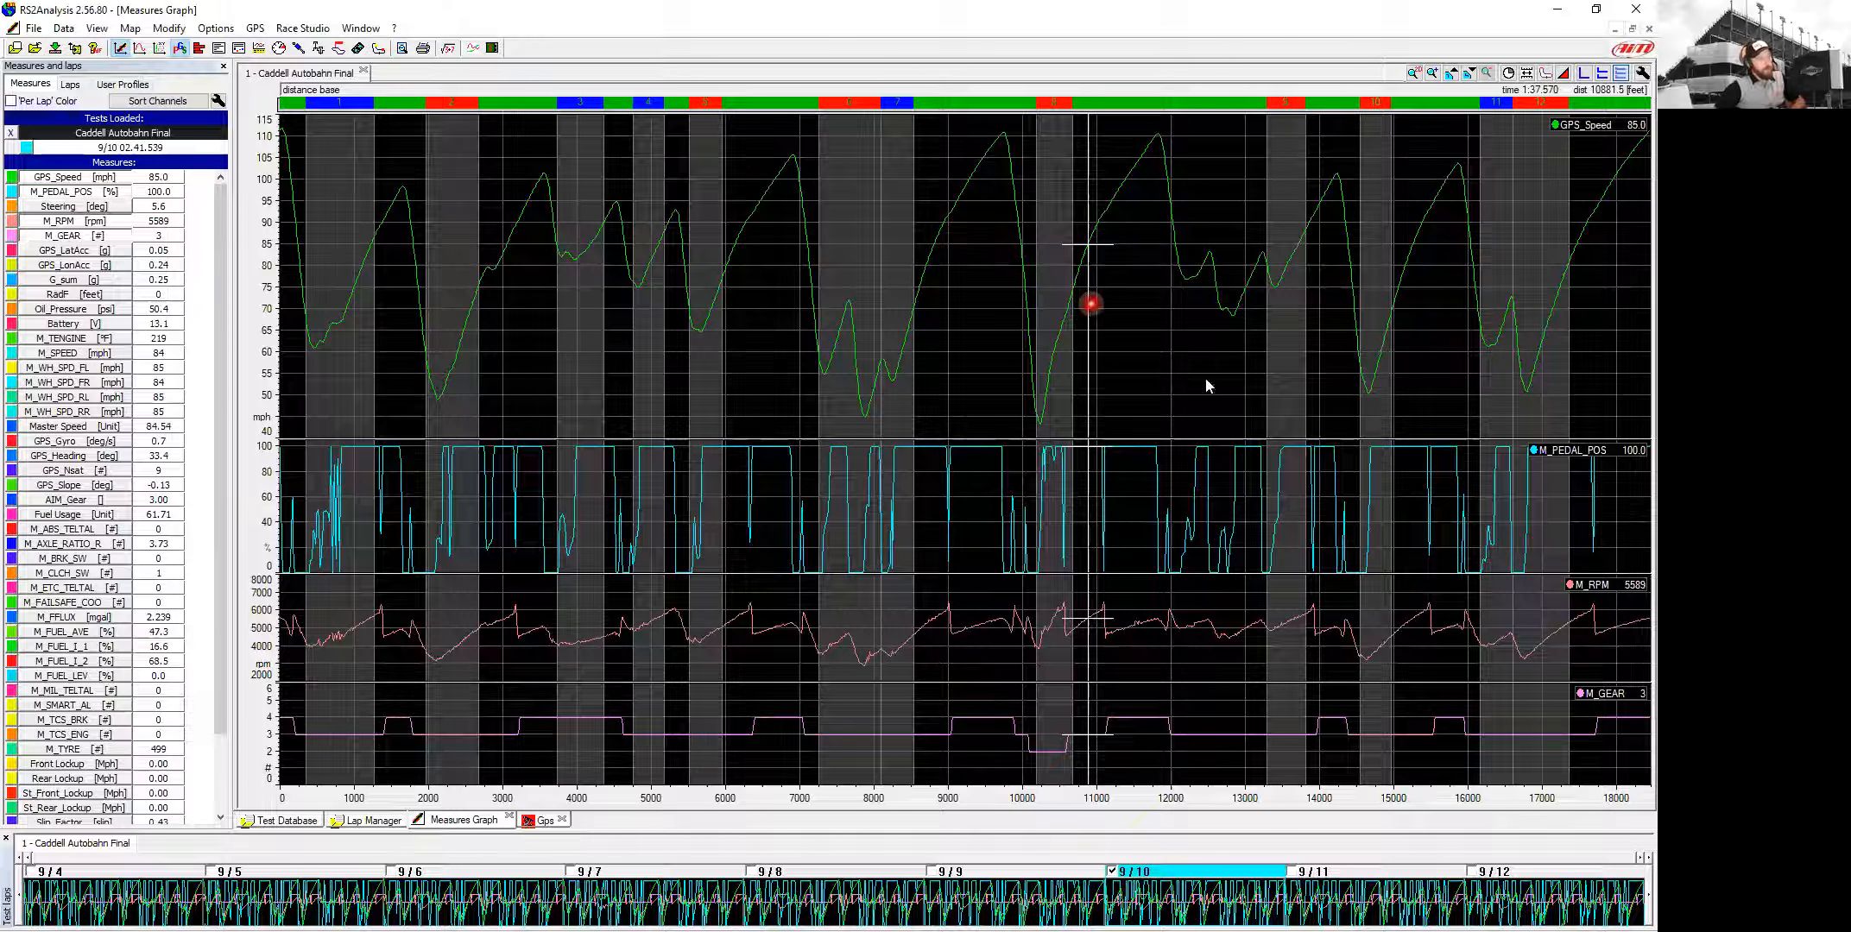
# Step: Select the M_RPM channel and set Min-Max Visual to Always for the measure plots
pyautogui.click(1591, 586)
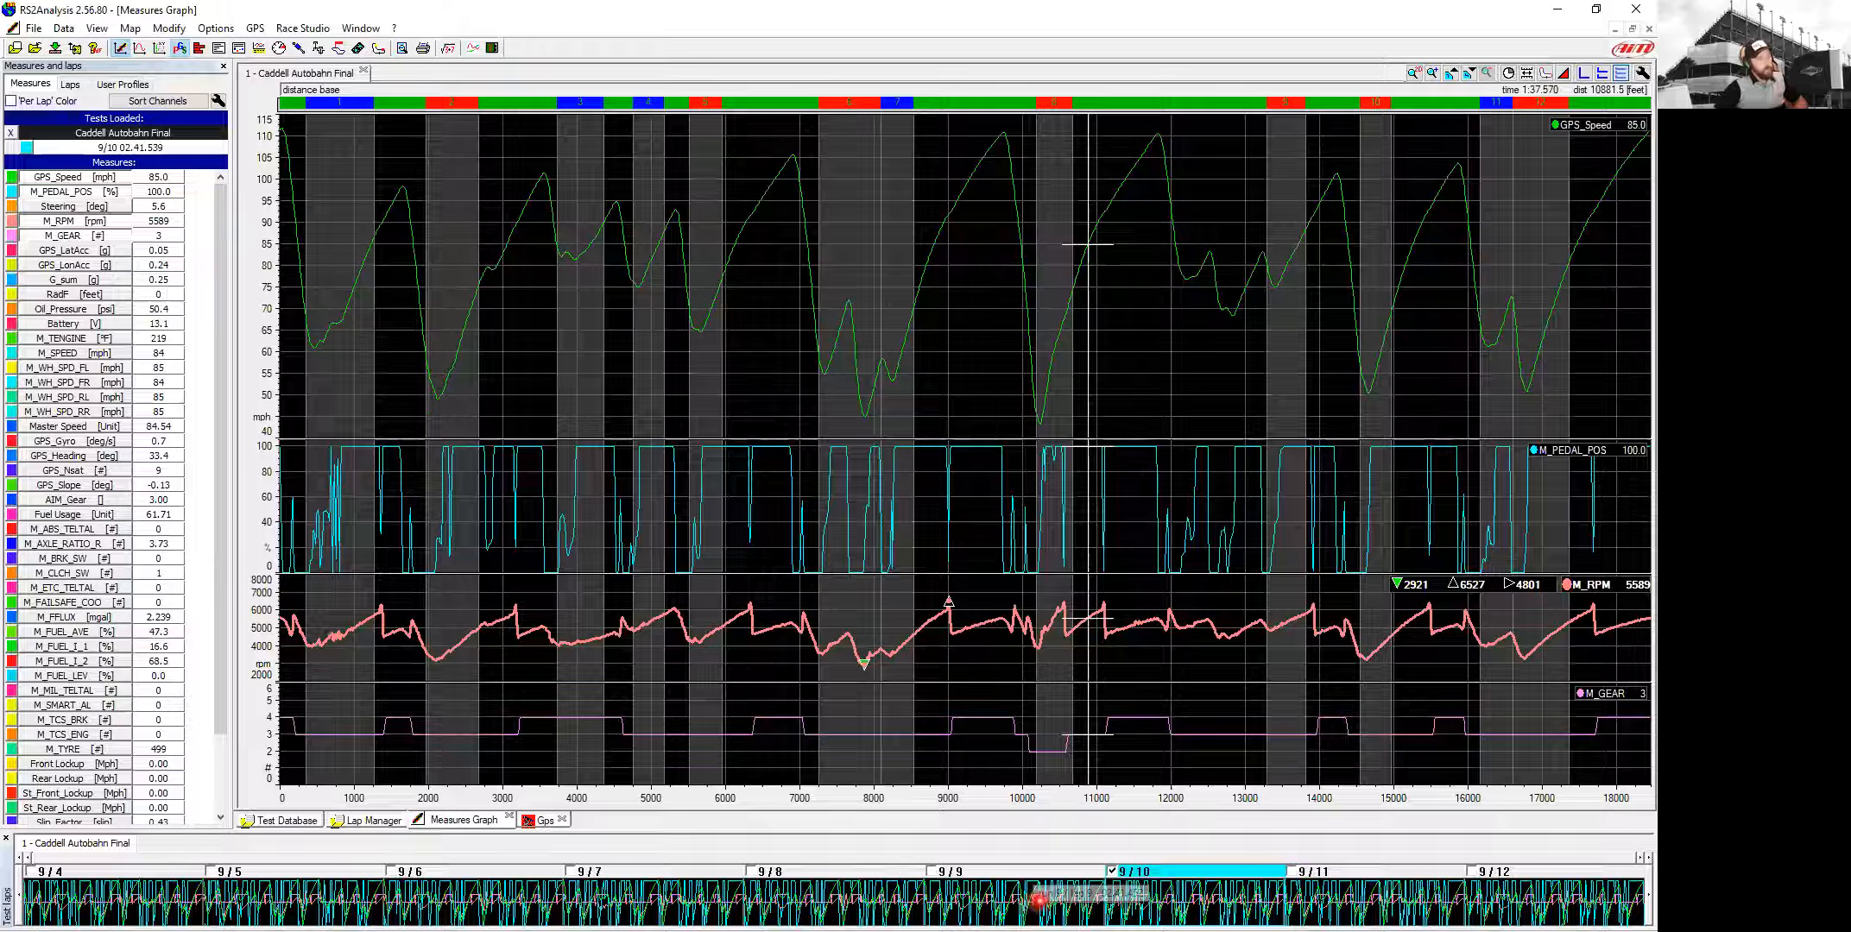
pyautogui.click(1641, 73)
pyautogui.click(1561, 184)
pyautogui.click(864, 509)
pyautogui.click(907, 620)
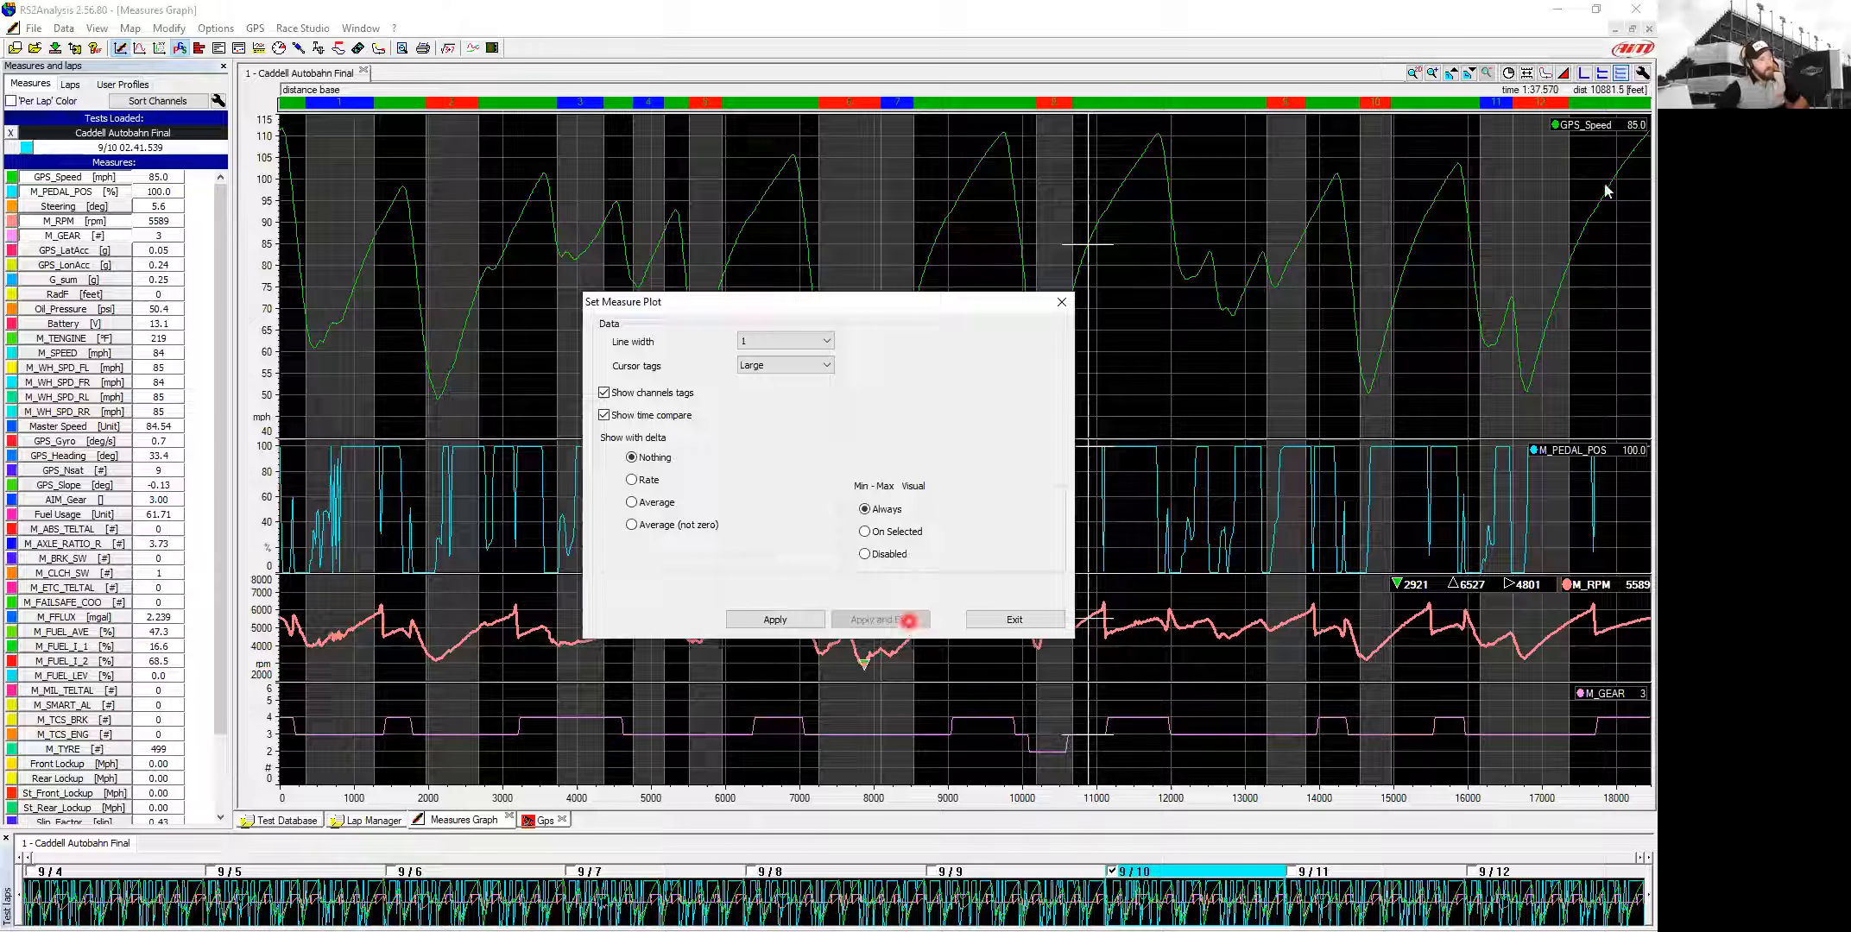
# Step: Examine the min, max and average tags on the full lap and zoomed in, placing the cursor at the M_RPM minimum
pyautogui.moveTo(421, 250); pyautogui.dragTo(558, 277)
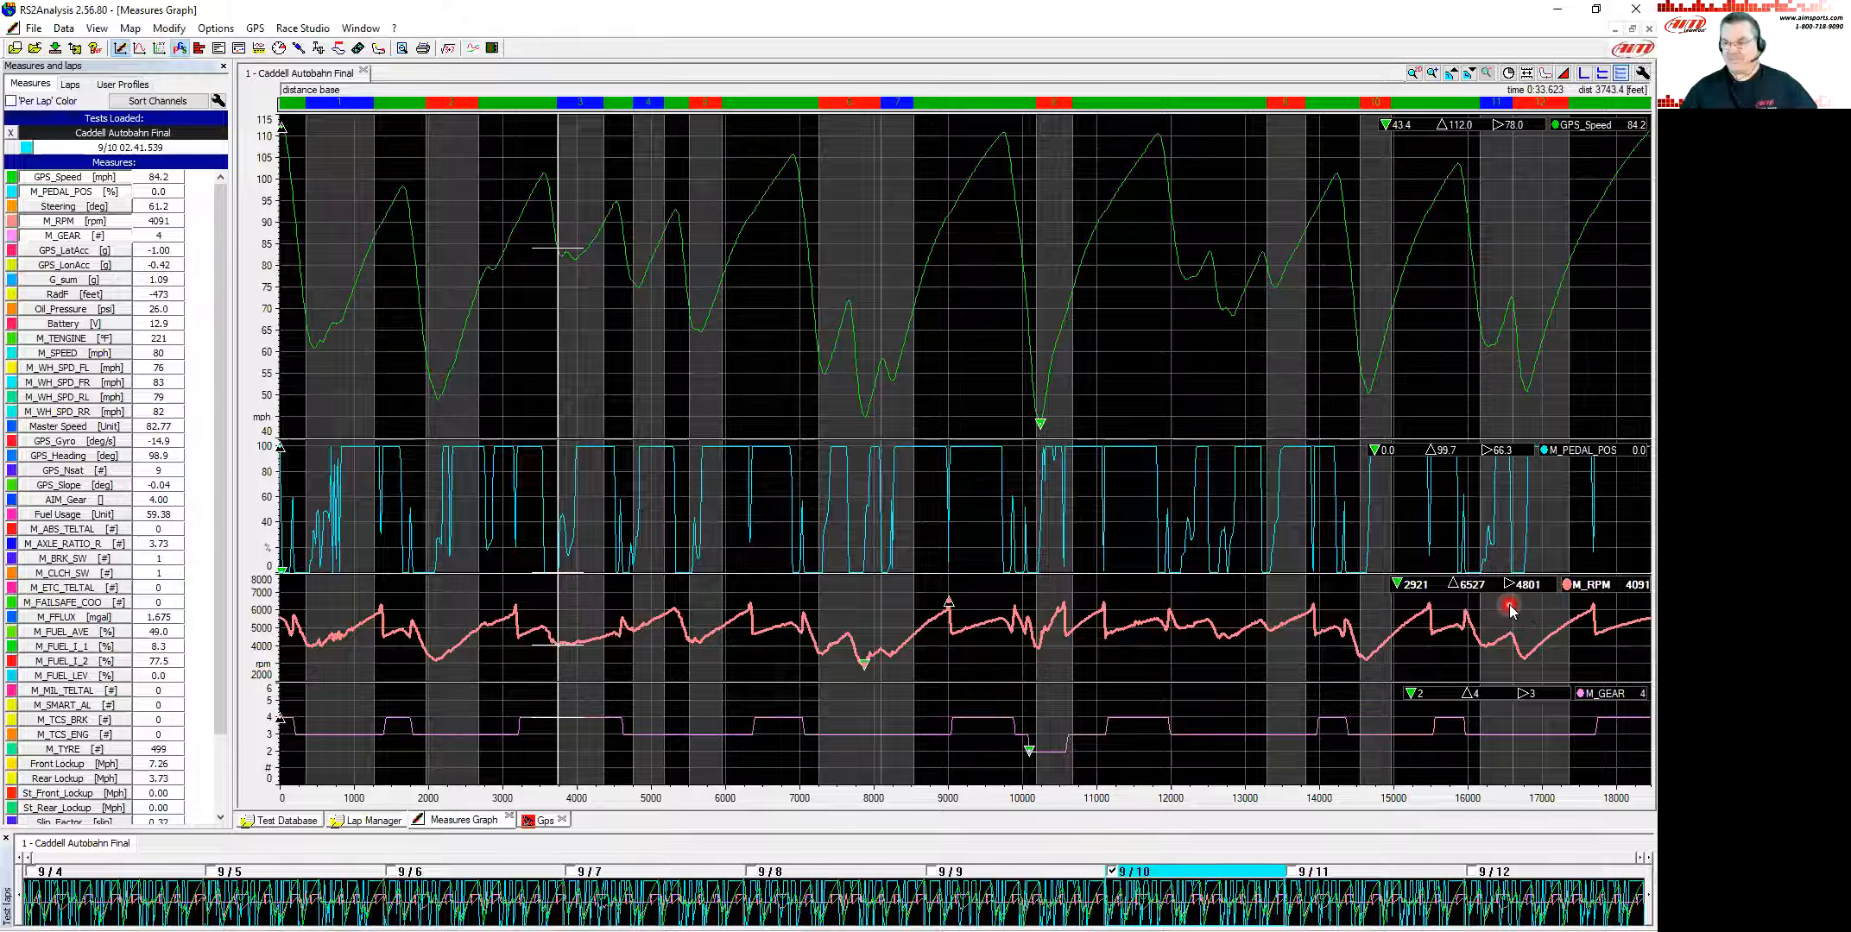
pyautogui.click(989, 607)
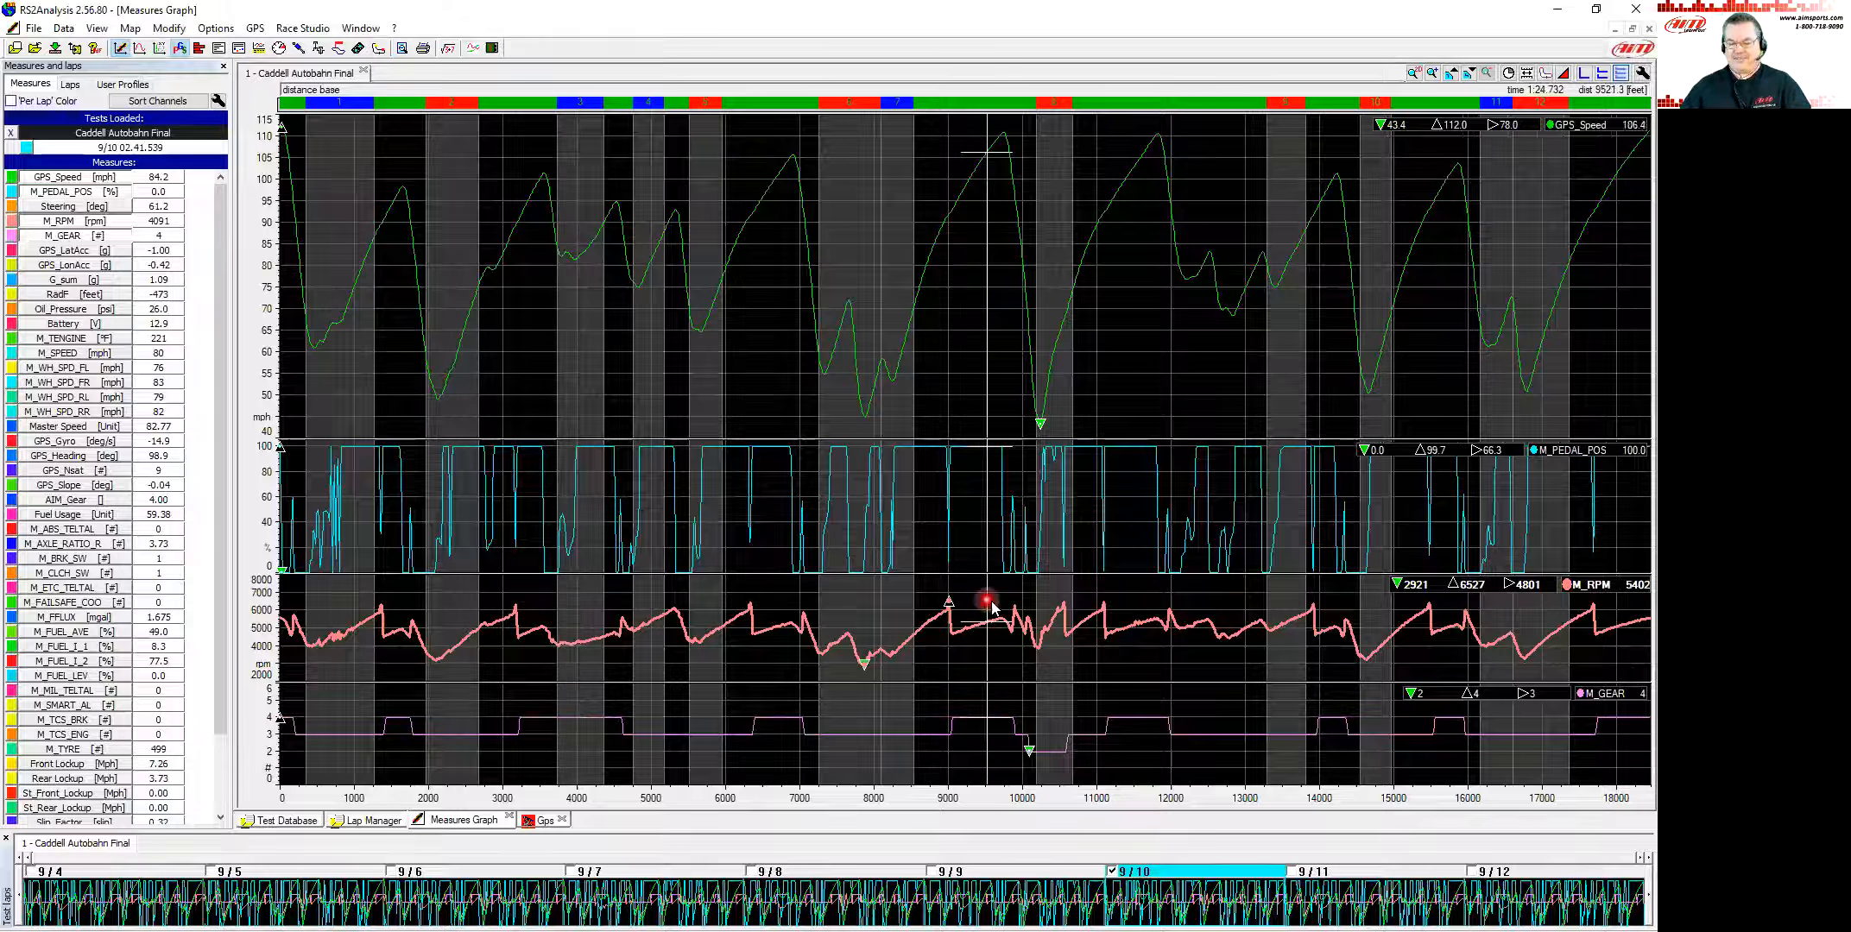
pyautogui.scroll(2, 991, 607)
pyautogui.scroll(2, 992, 607)
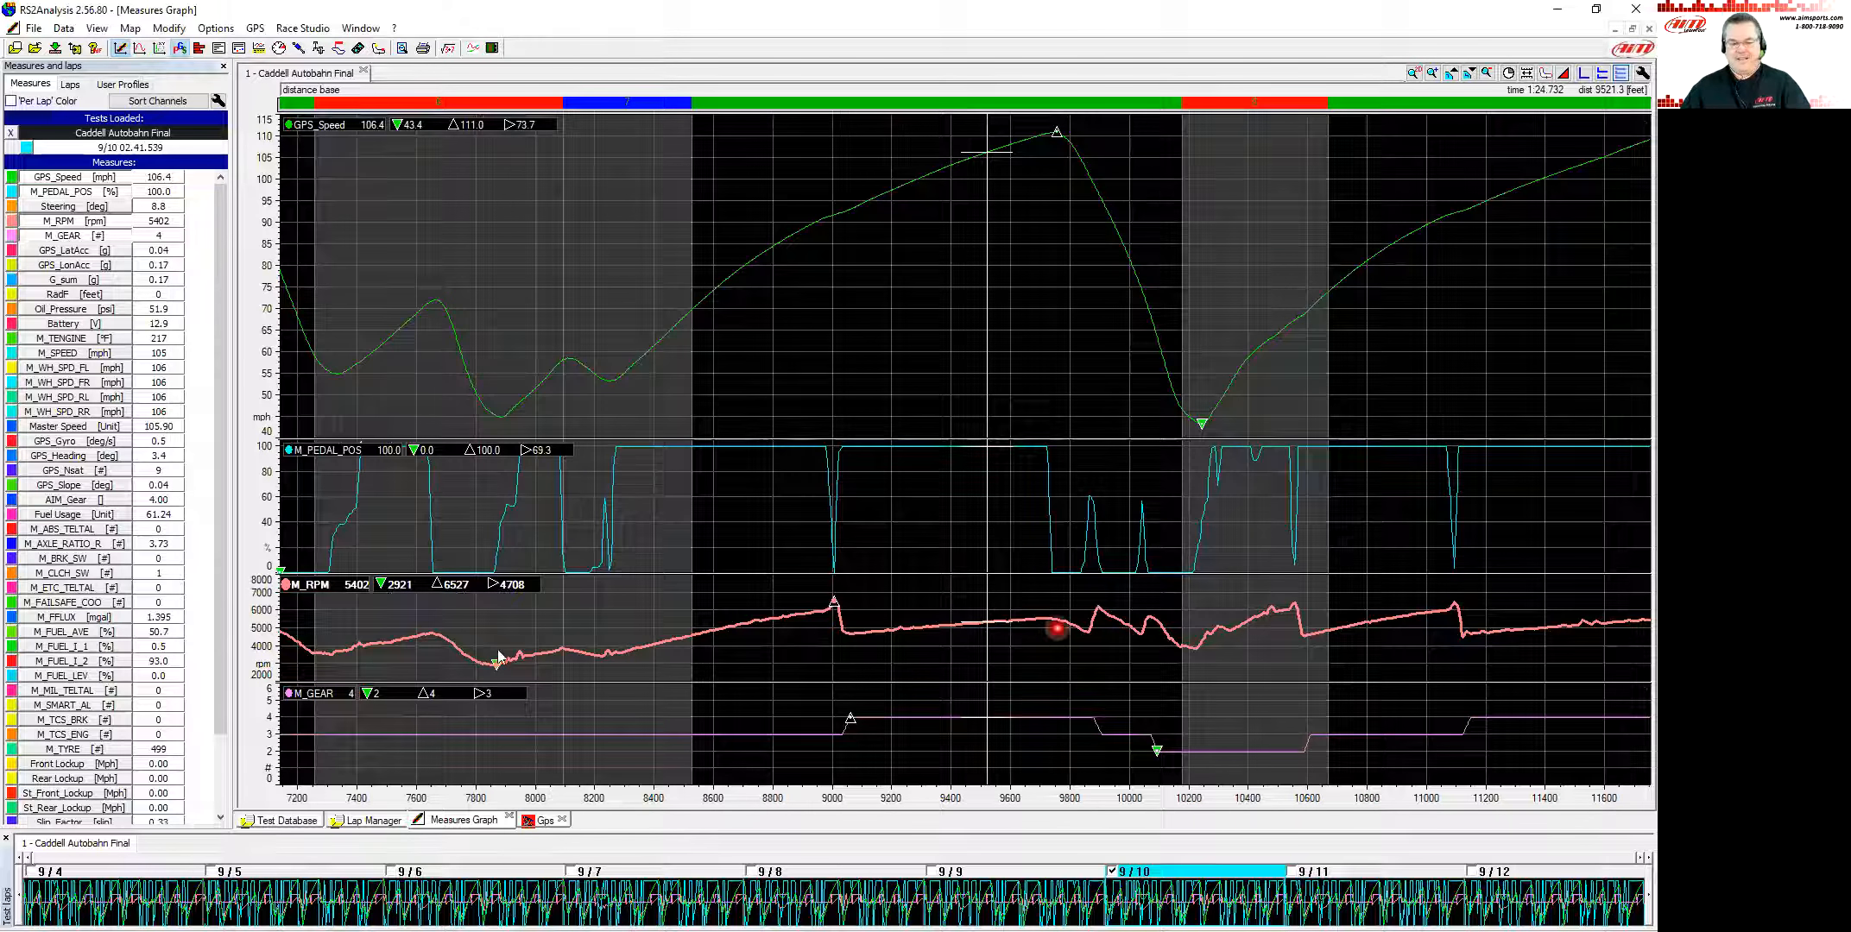
pyautogui.click(498, 604)
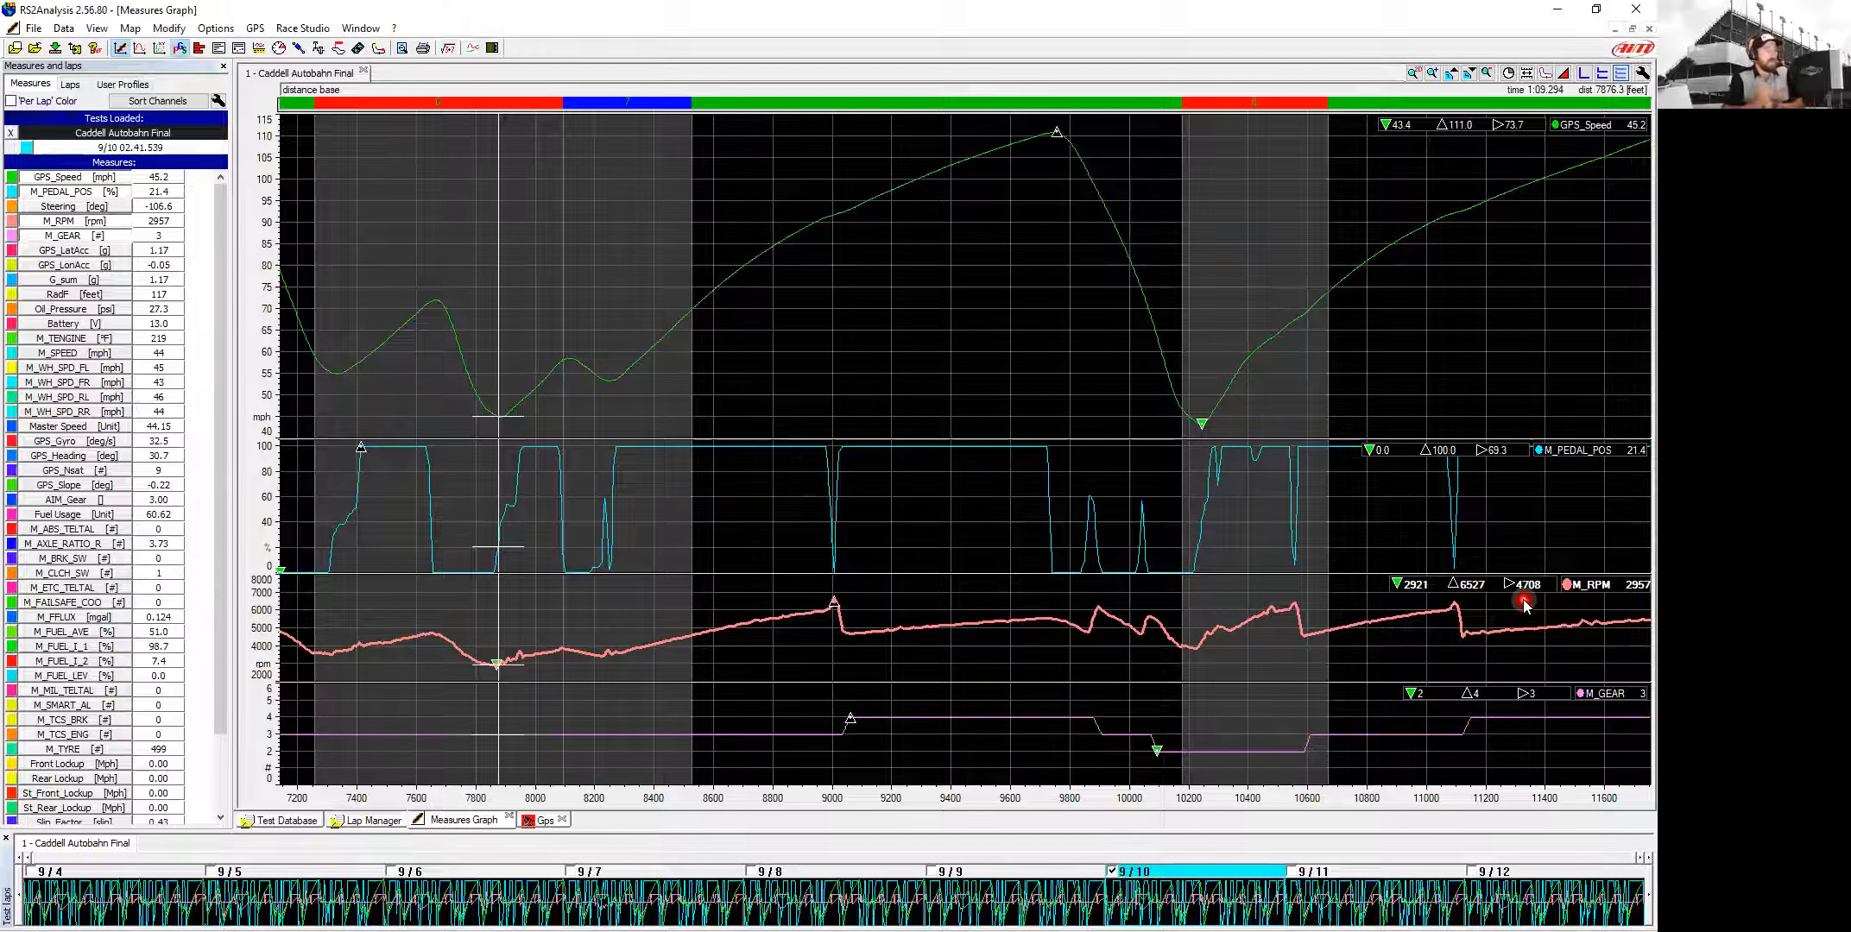
pyautogui.press('Down')
pyautogui.press('Down')
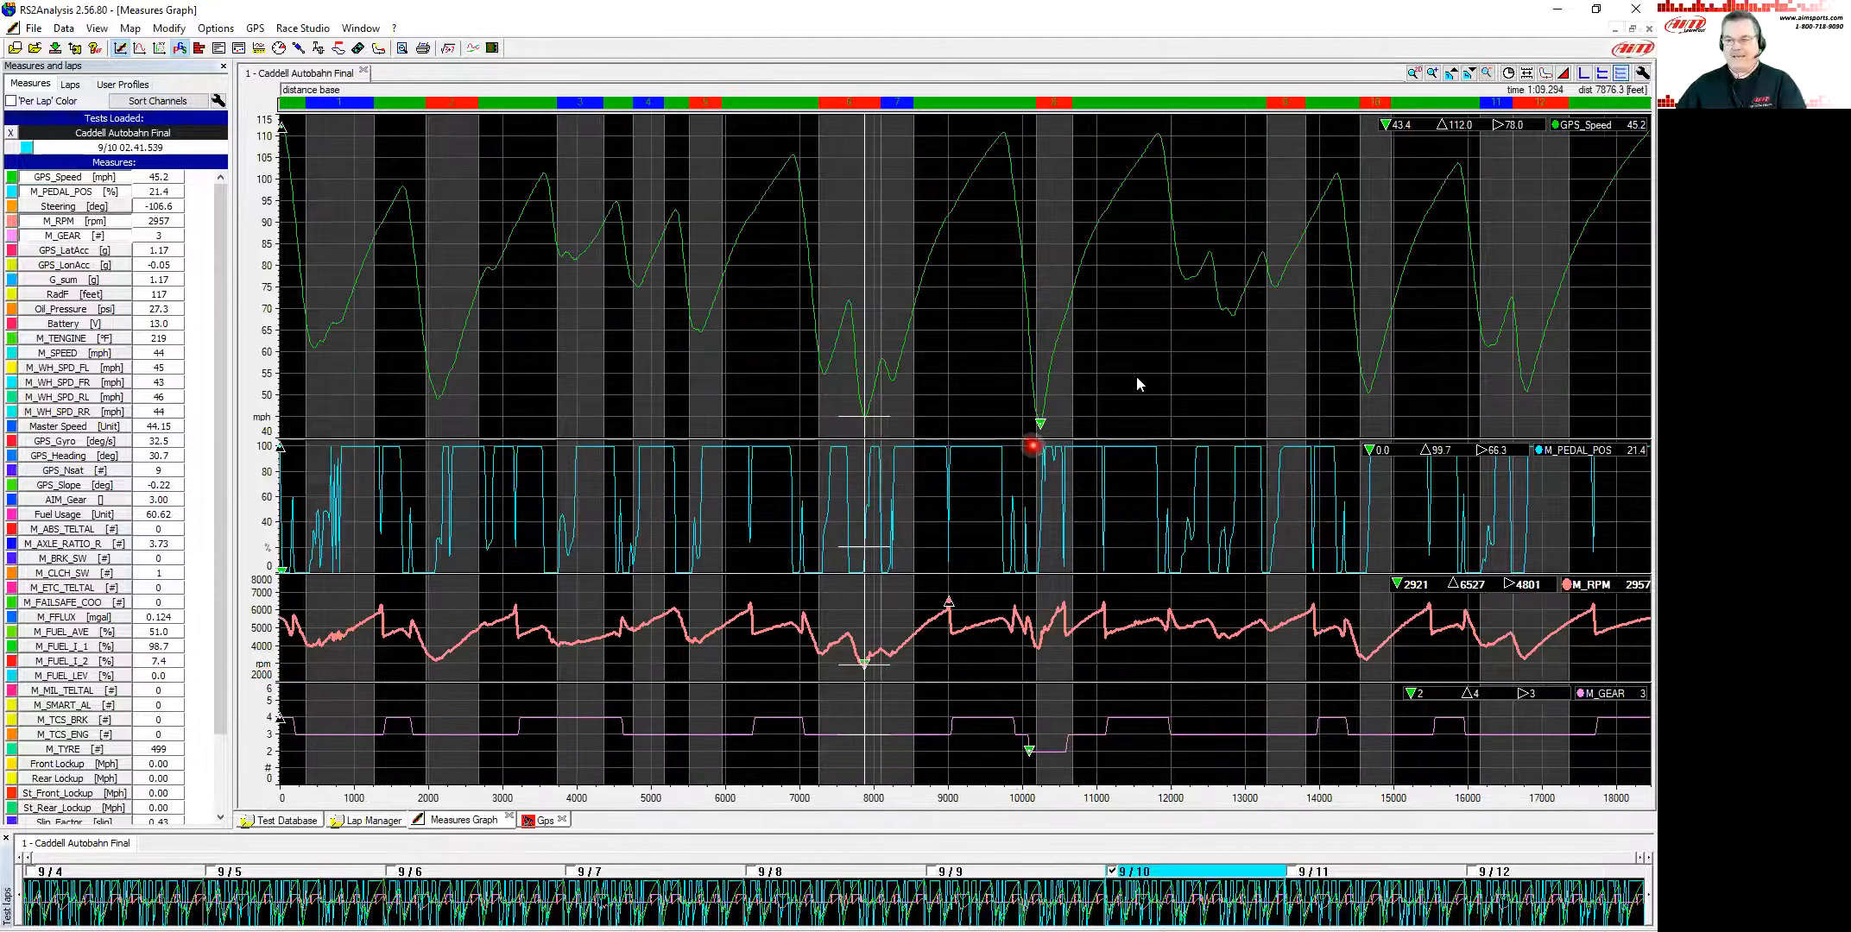
# Step: Set the measure plot's Min-Max Visual to On Selected and apply it
pyautogui.click(1640, 75)
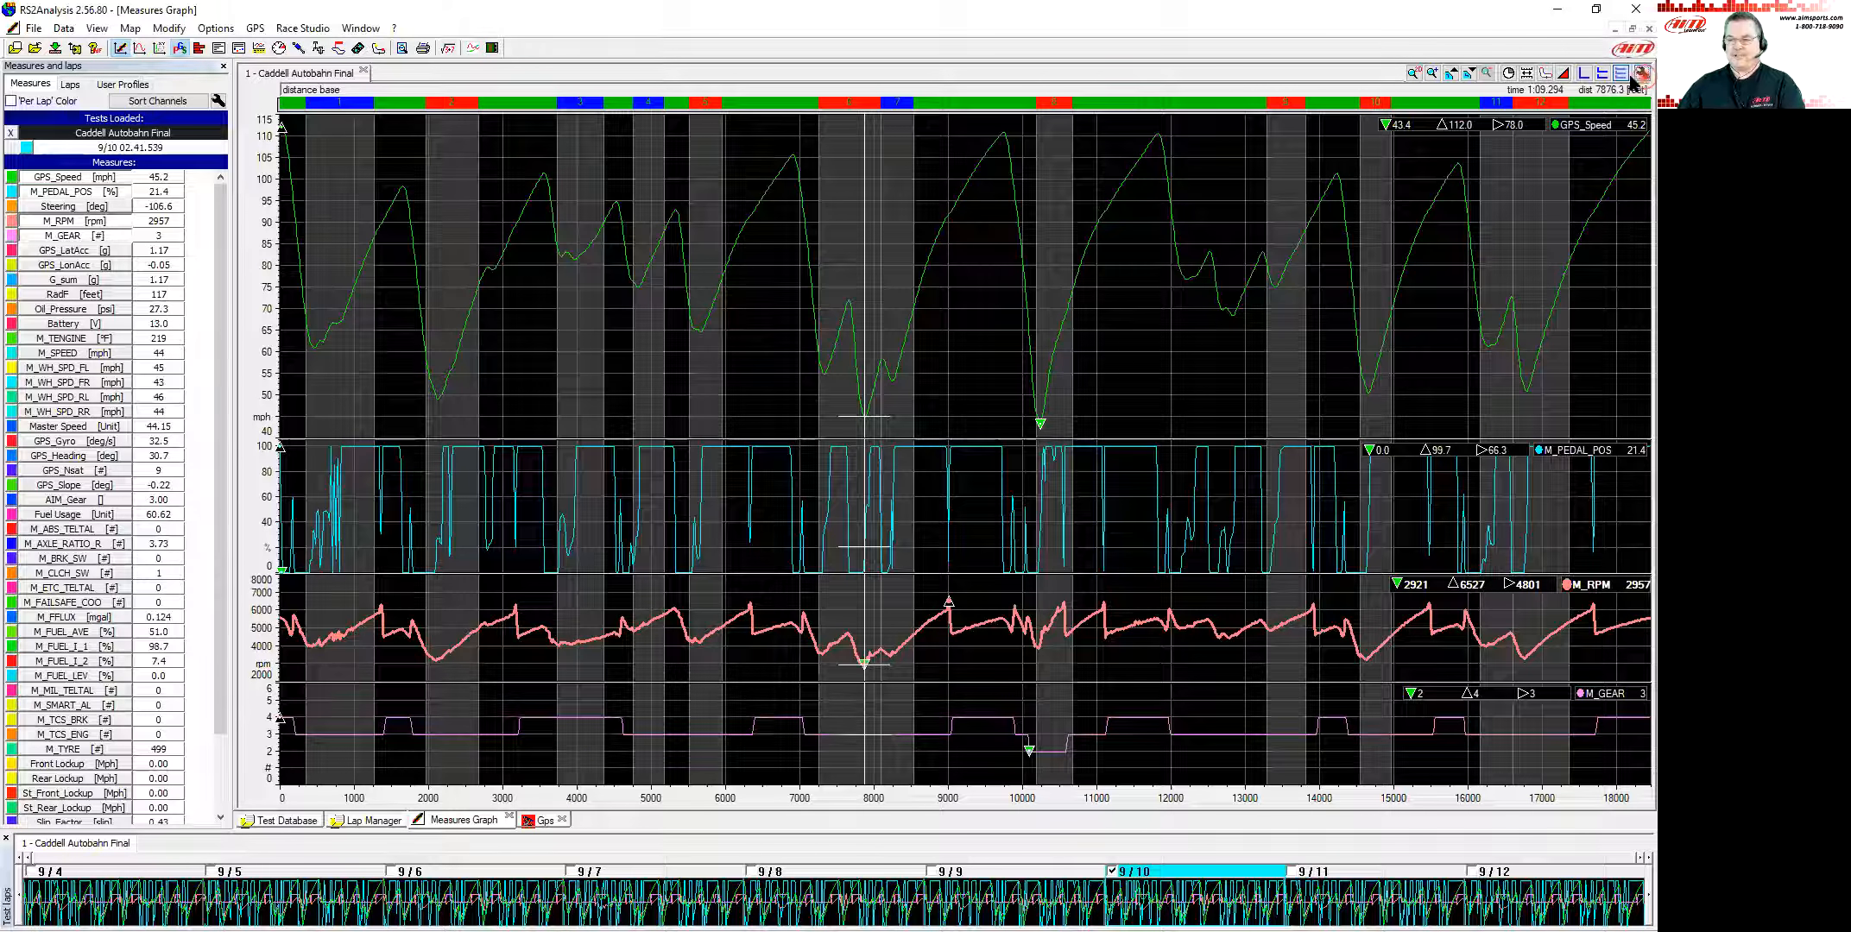
pyautogui.click(864, 532)
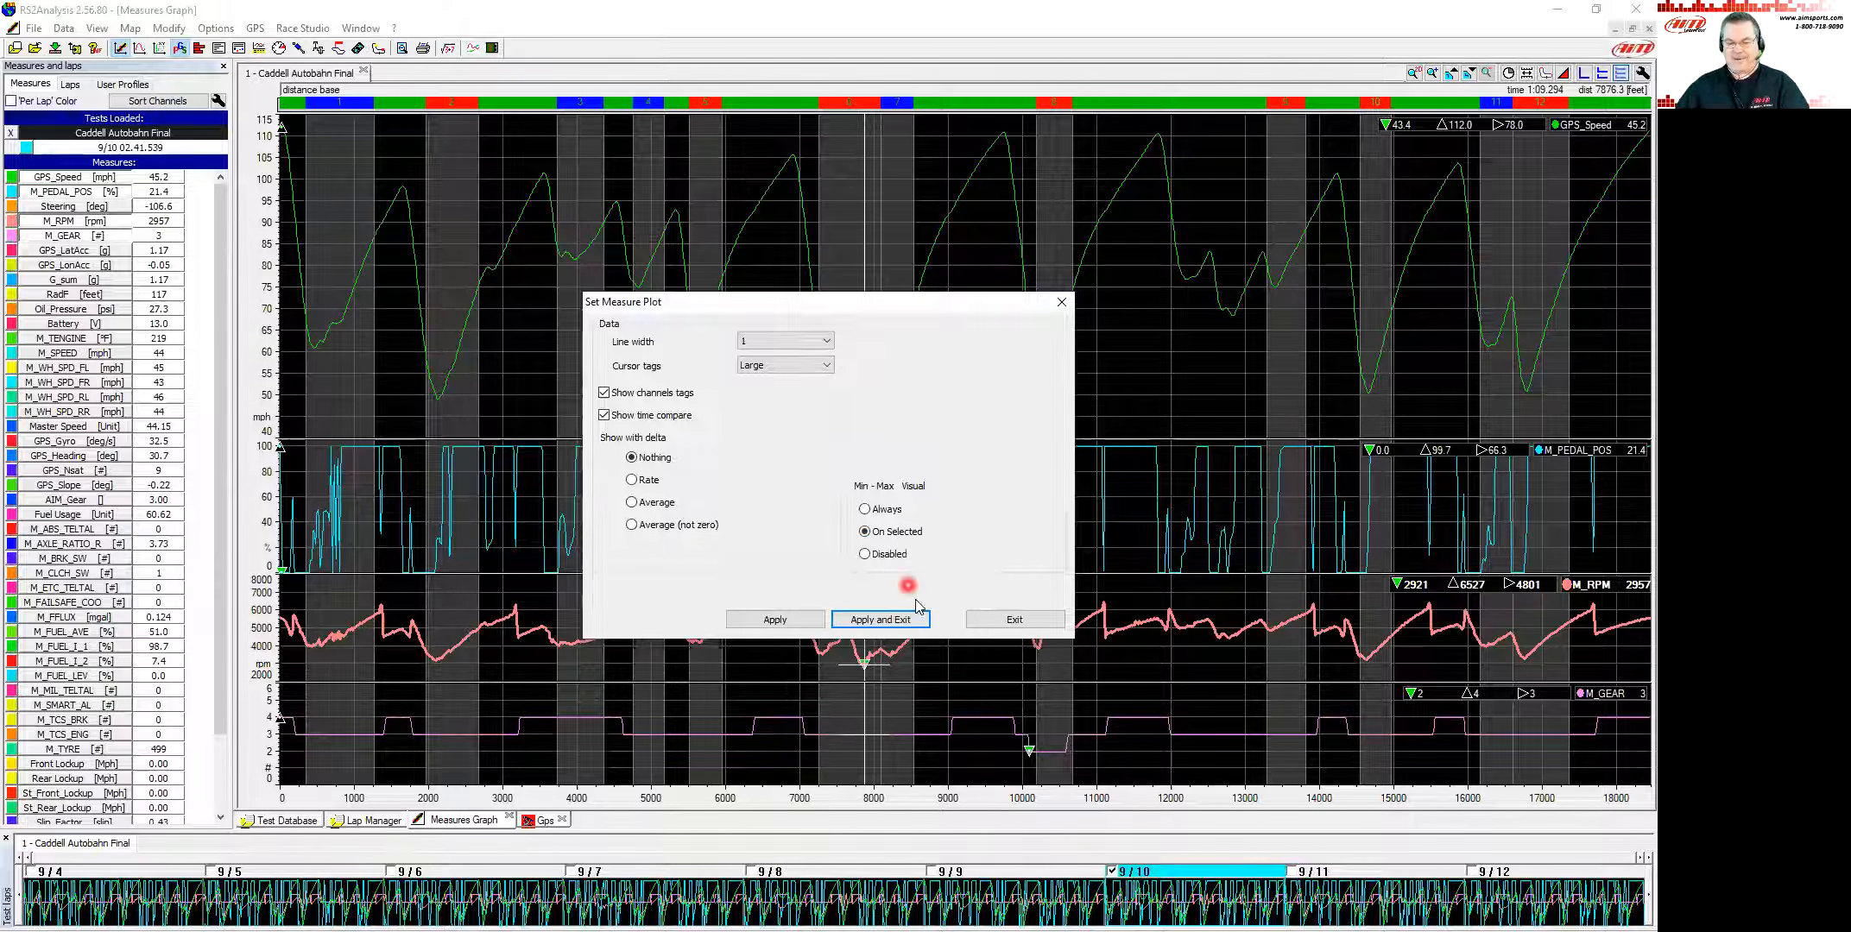
pyautogui.click(900, 620)
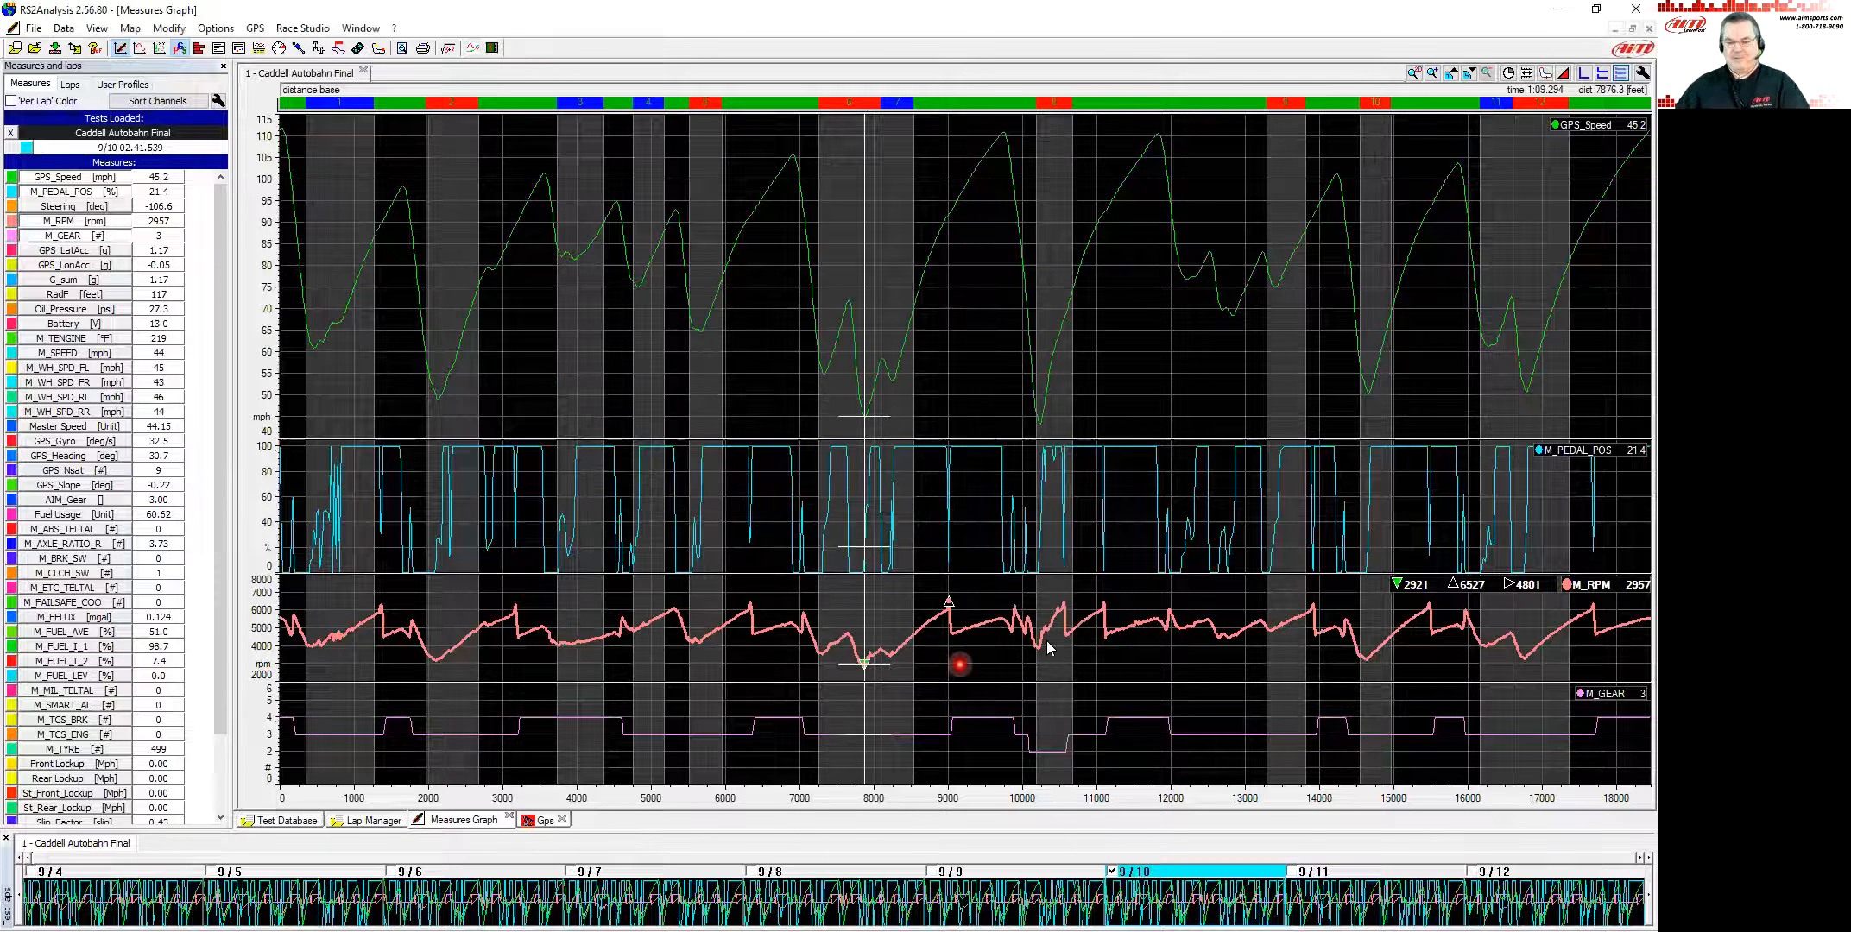
# Step: Deselect the M_RPM channel and zoom in around the cursor placed at about 10,520 feet
pyautogui.click(1061, 423)
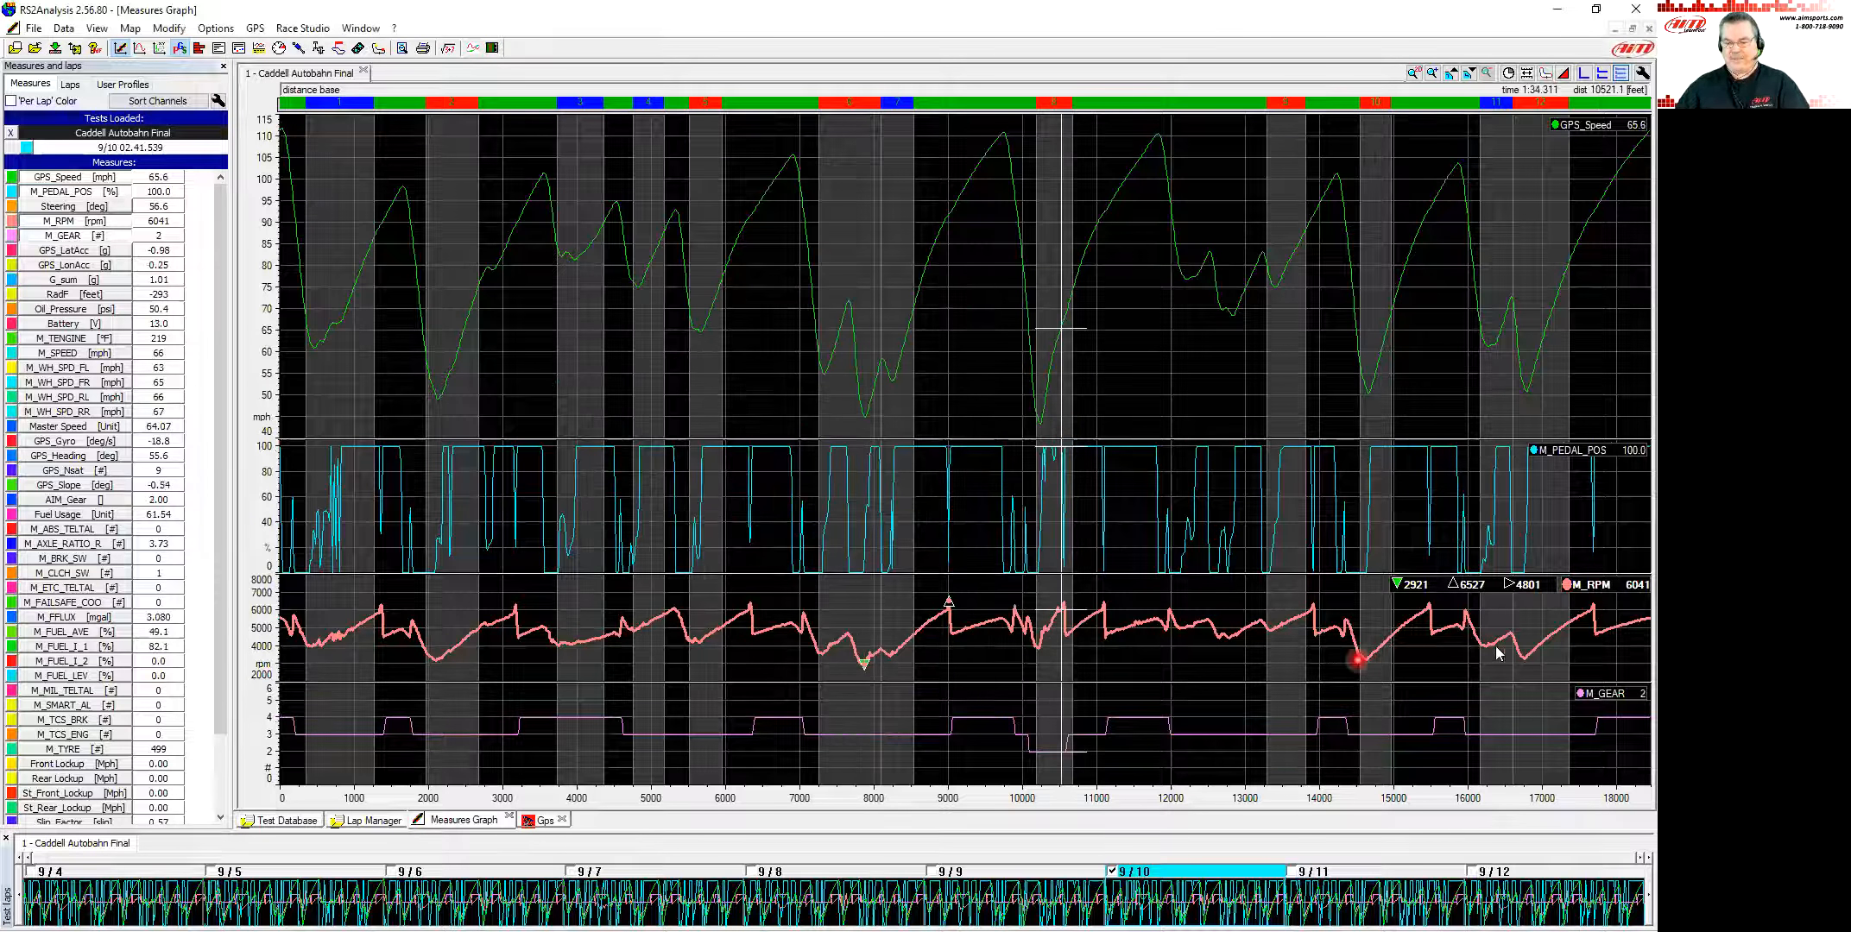
pyautogui.click(1580, 596)
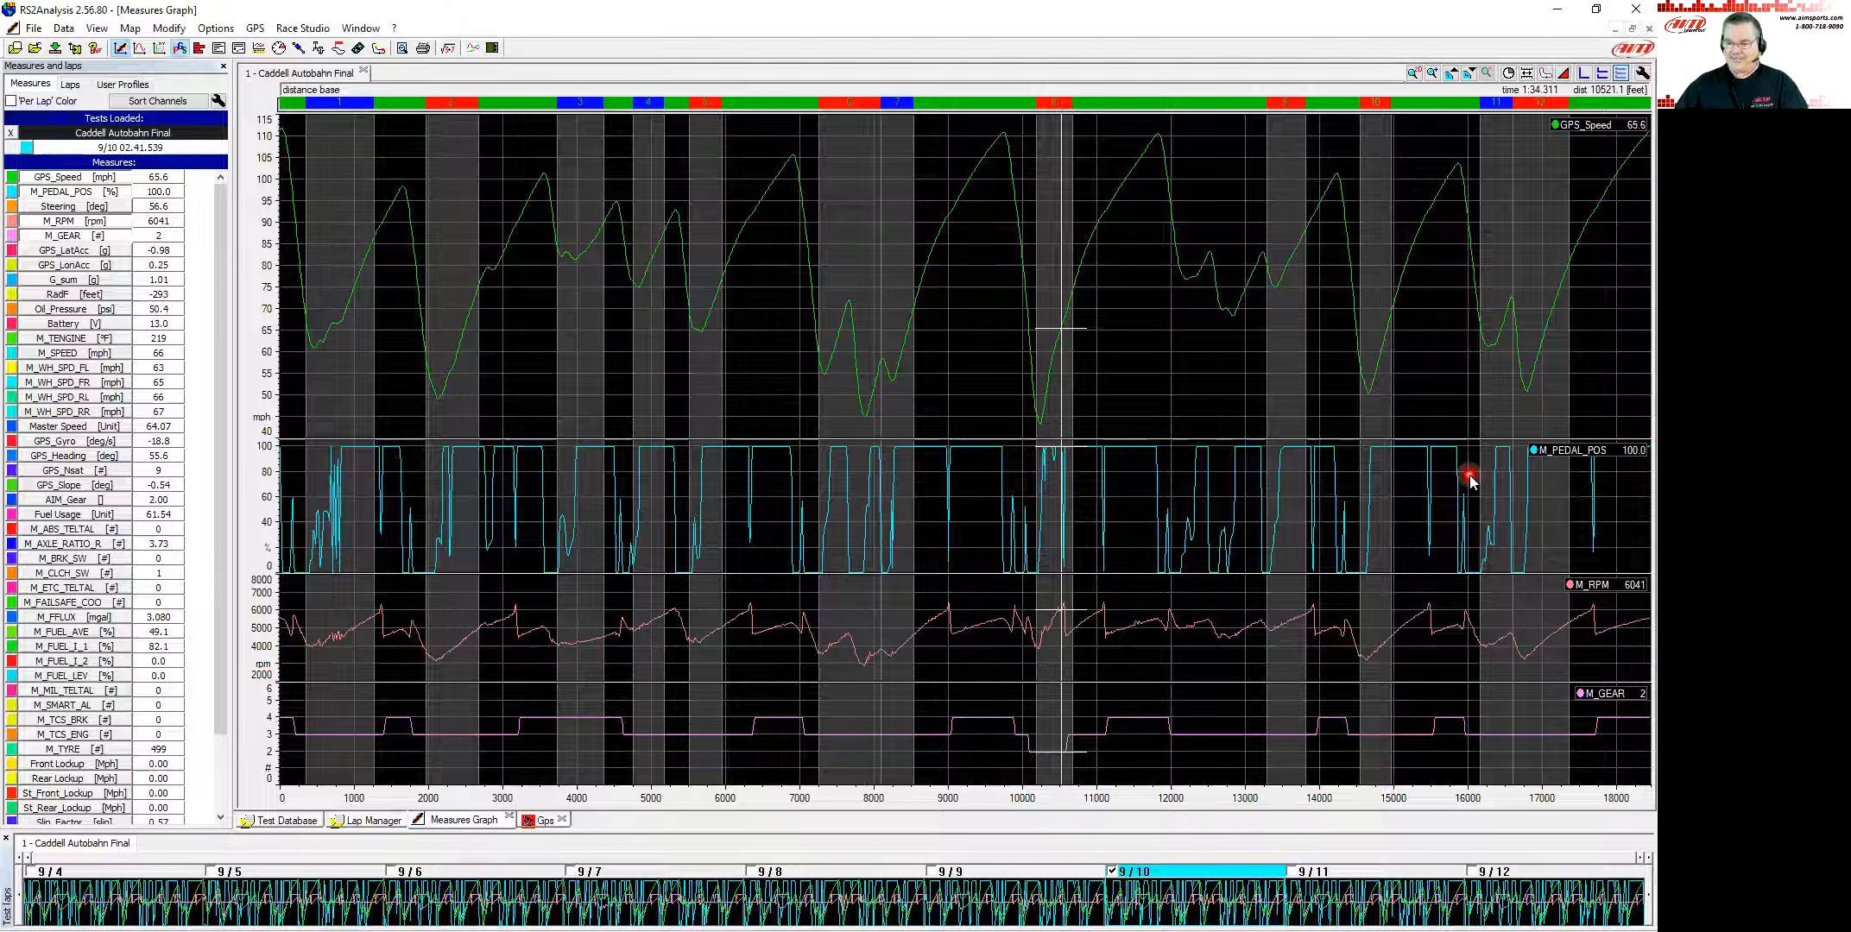
pyautogui.scroll(3, 1034, 644)
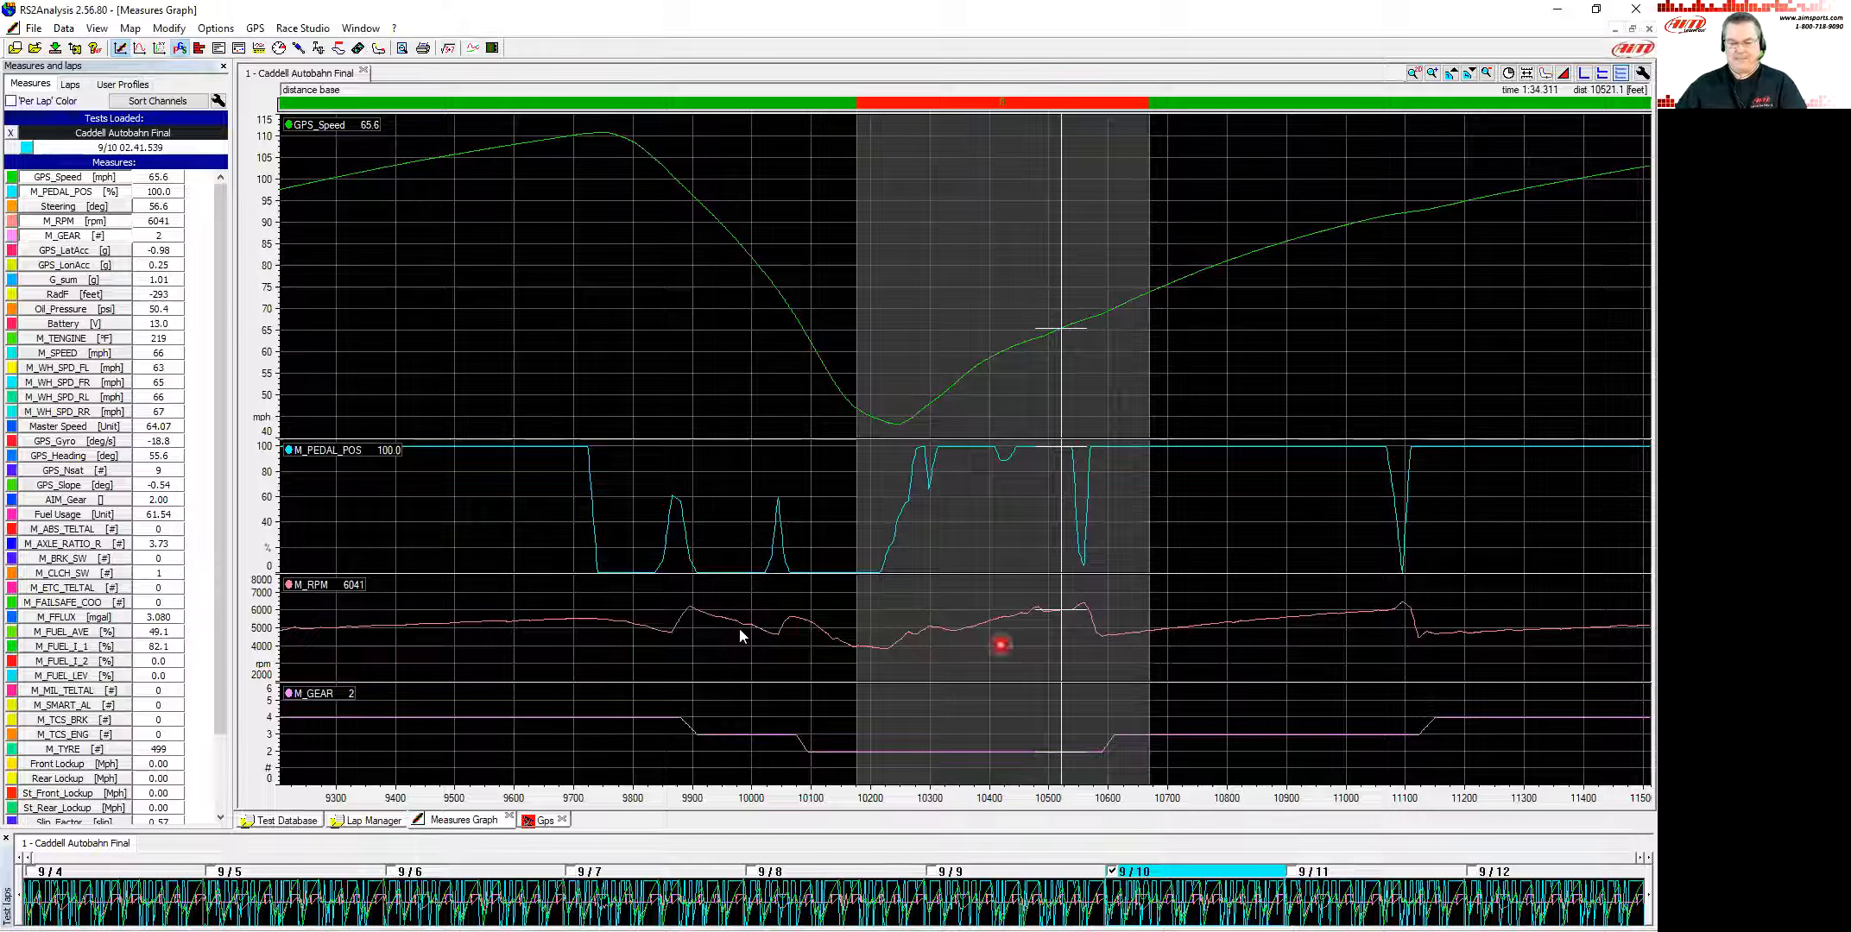
# Step: Examine the min, max and average tags of M_RPM, M_PEDAL_POS and GPS_Speed by selecting each channel in turn
pyautogui.click(542, 618)
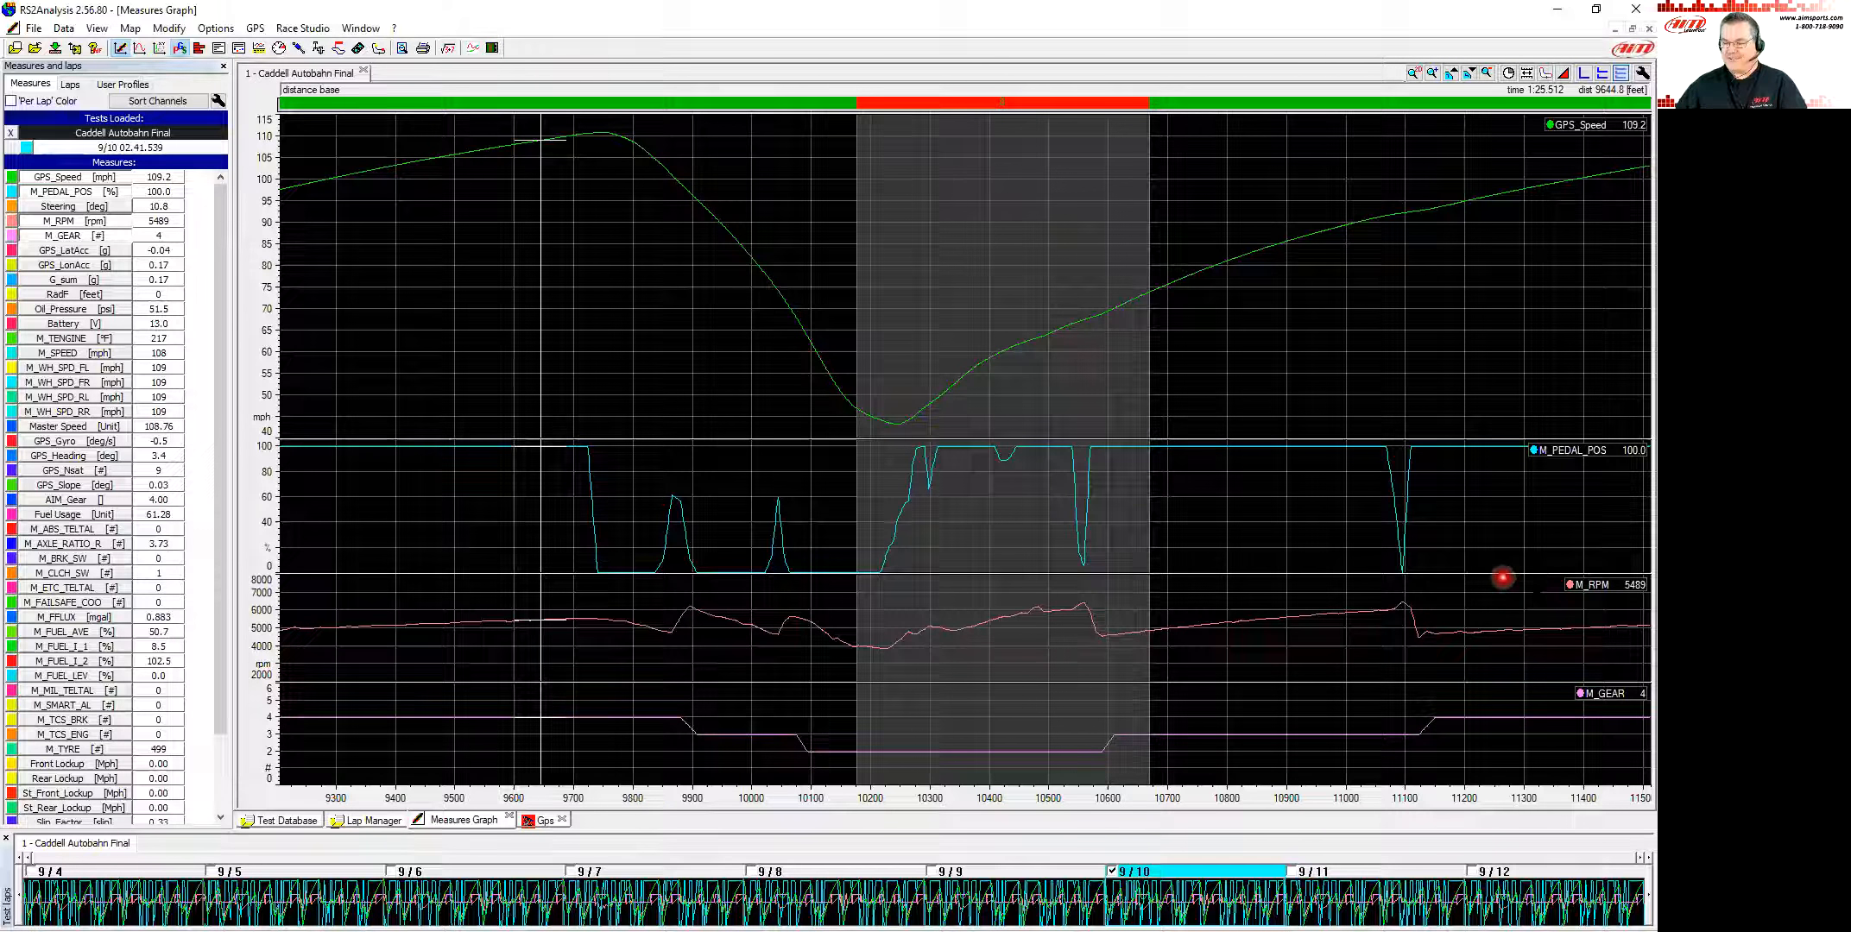
pyautogui.click(1597, 585)
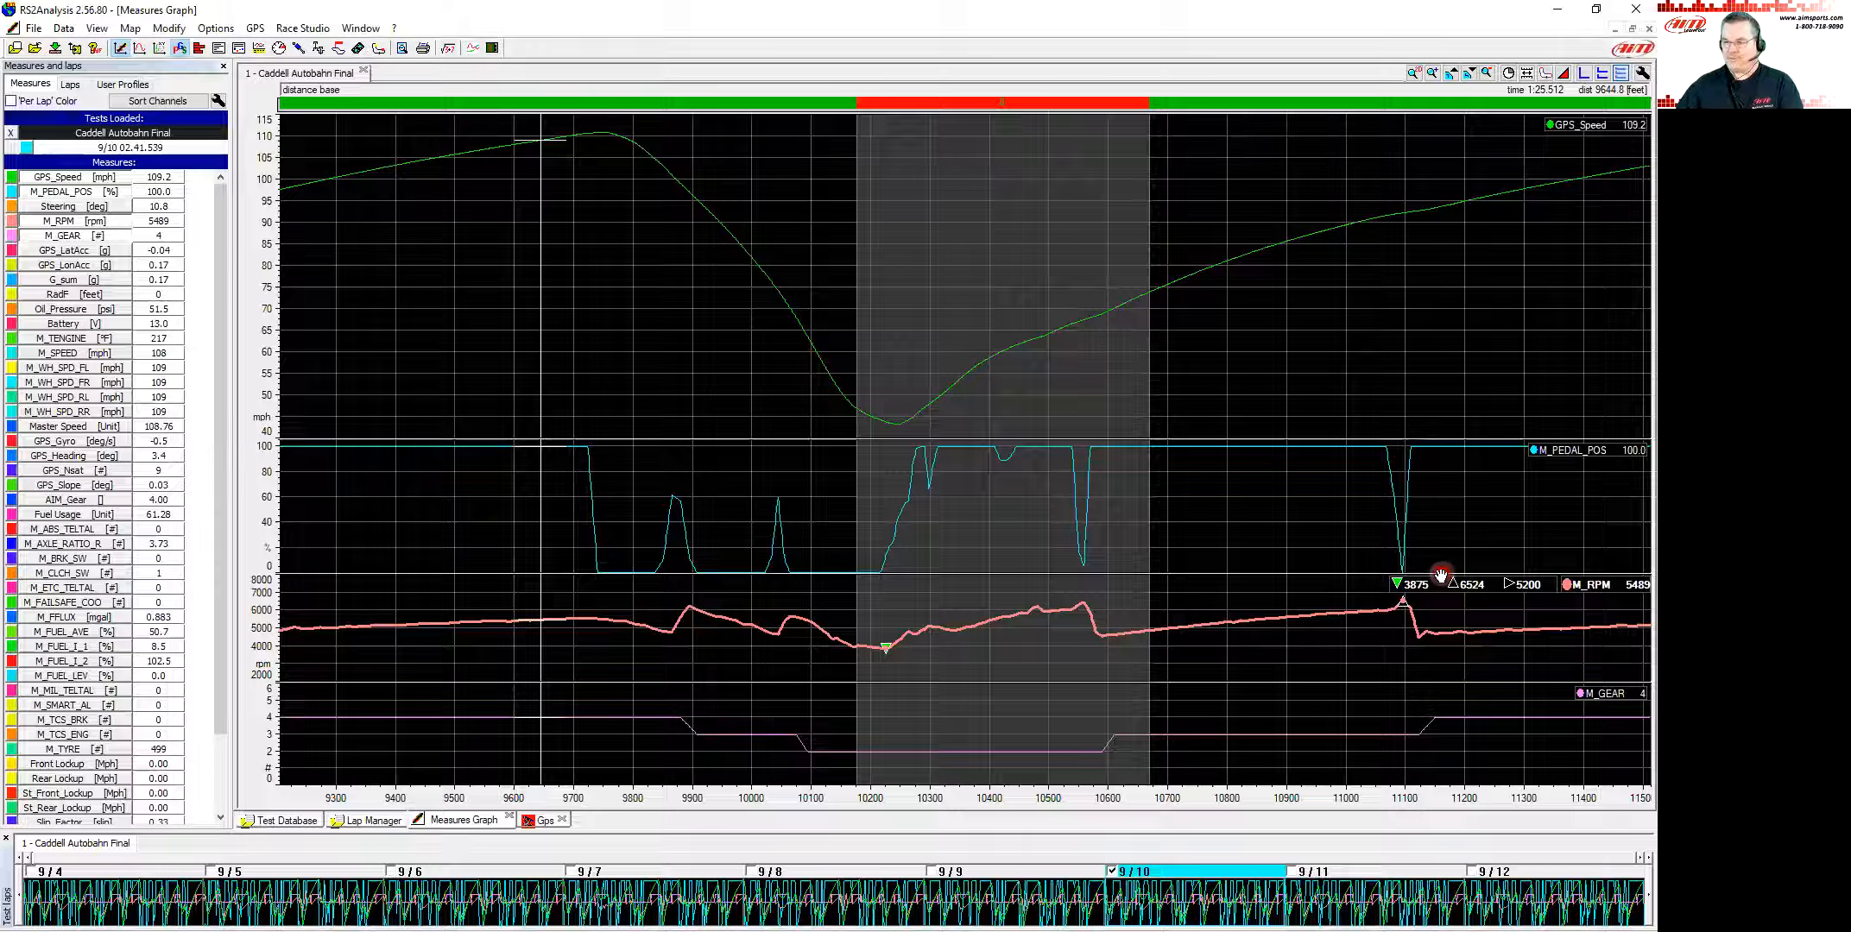
pyautogui.click(1571, 462)
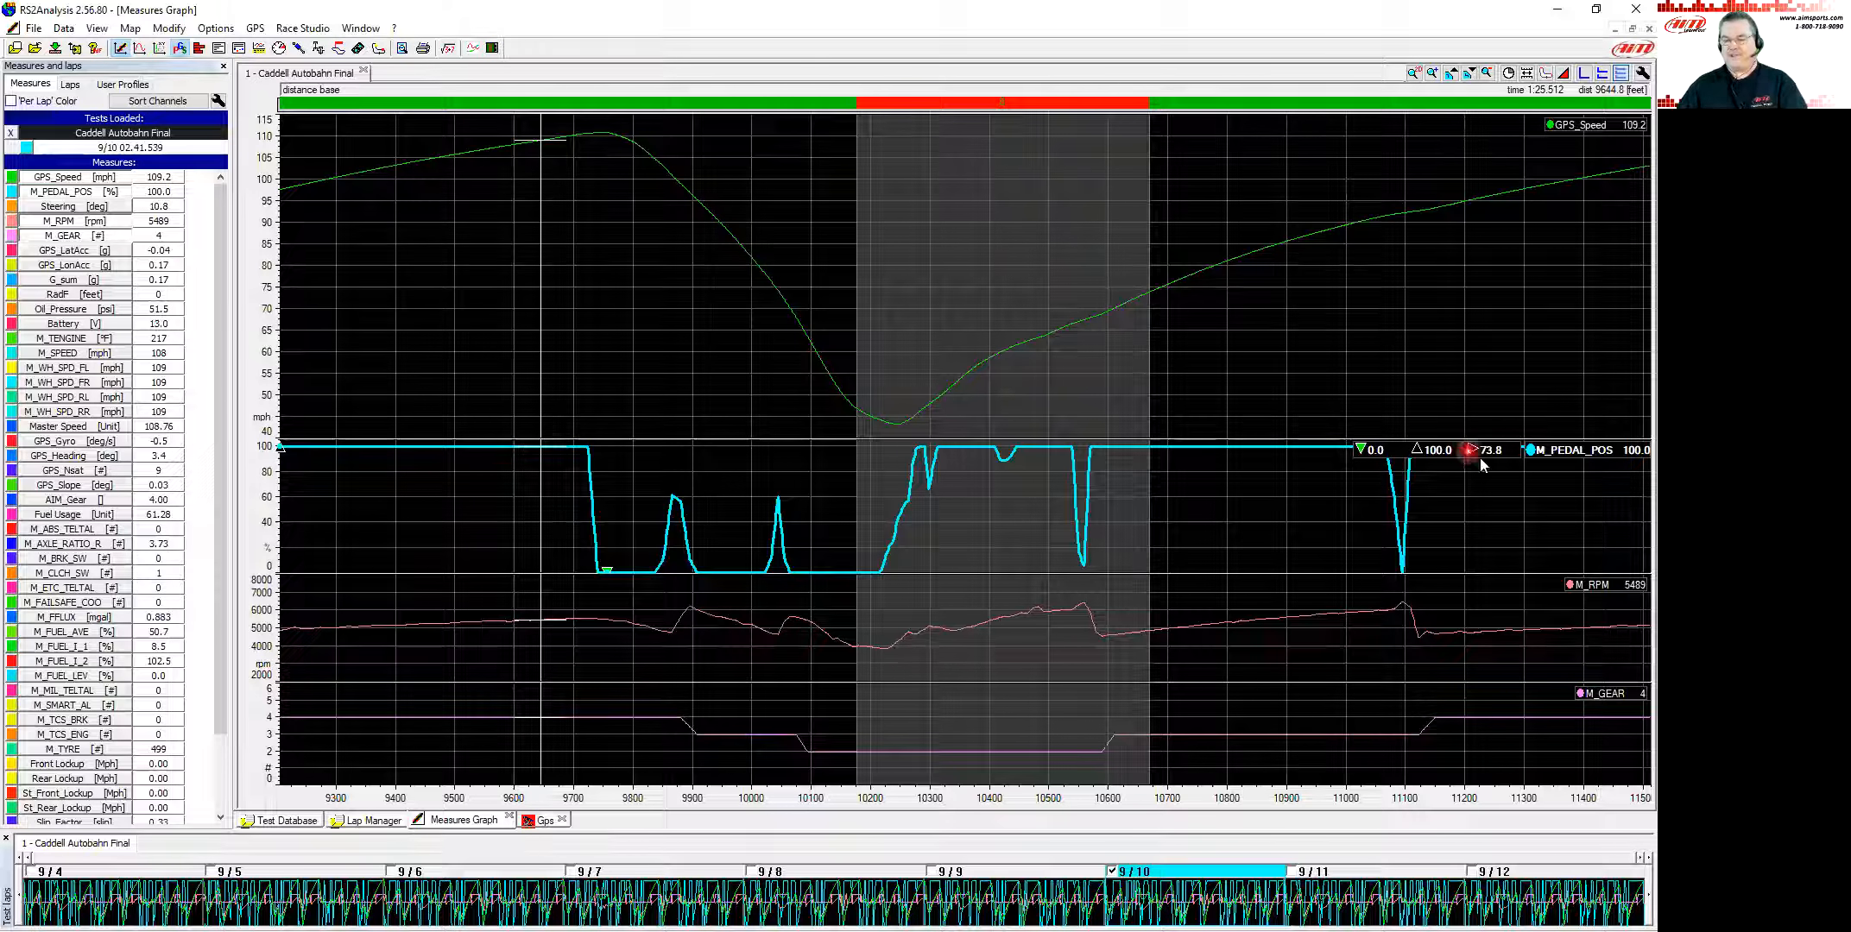
pyautogui.click(1570, 452)
pyautogui.click(1580, 128)
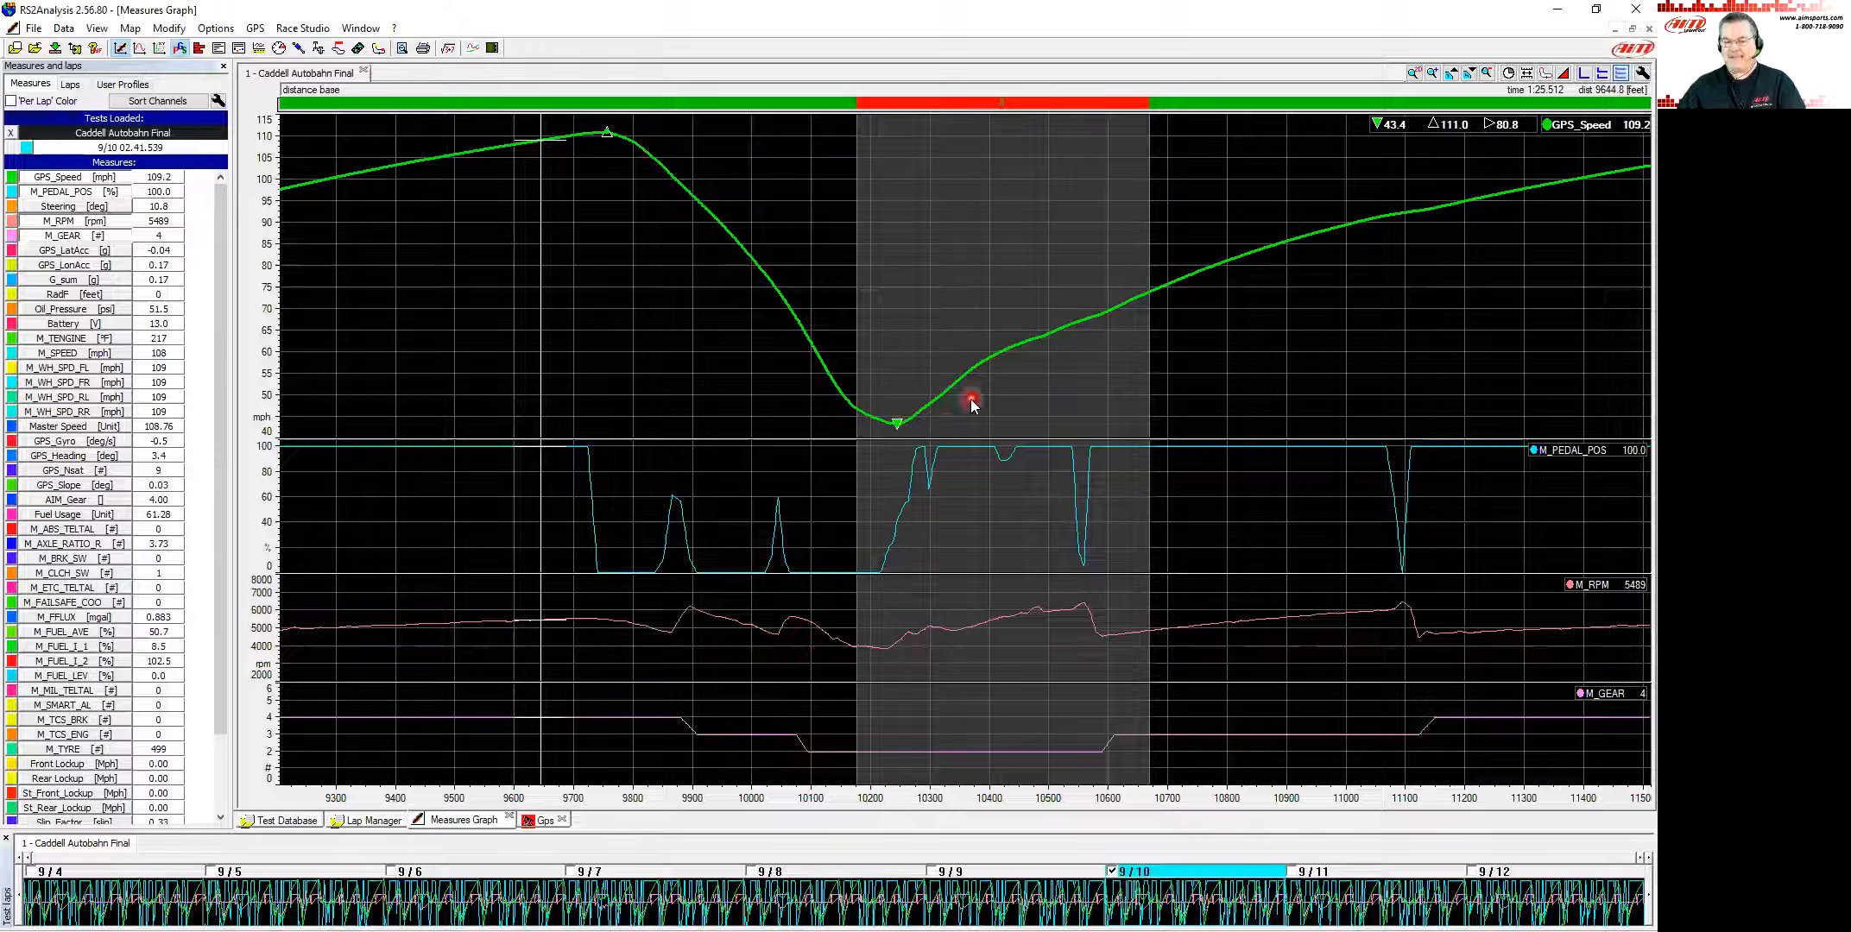
# Step: Inspect the GPS_Speed minimum tag and its marker on the trace, moving the cursor near the slowest point of the corner
pyautogui.click(1380, 123)
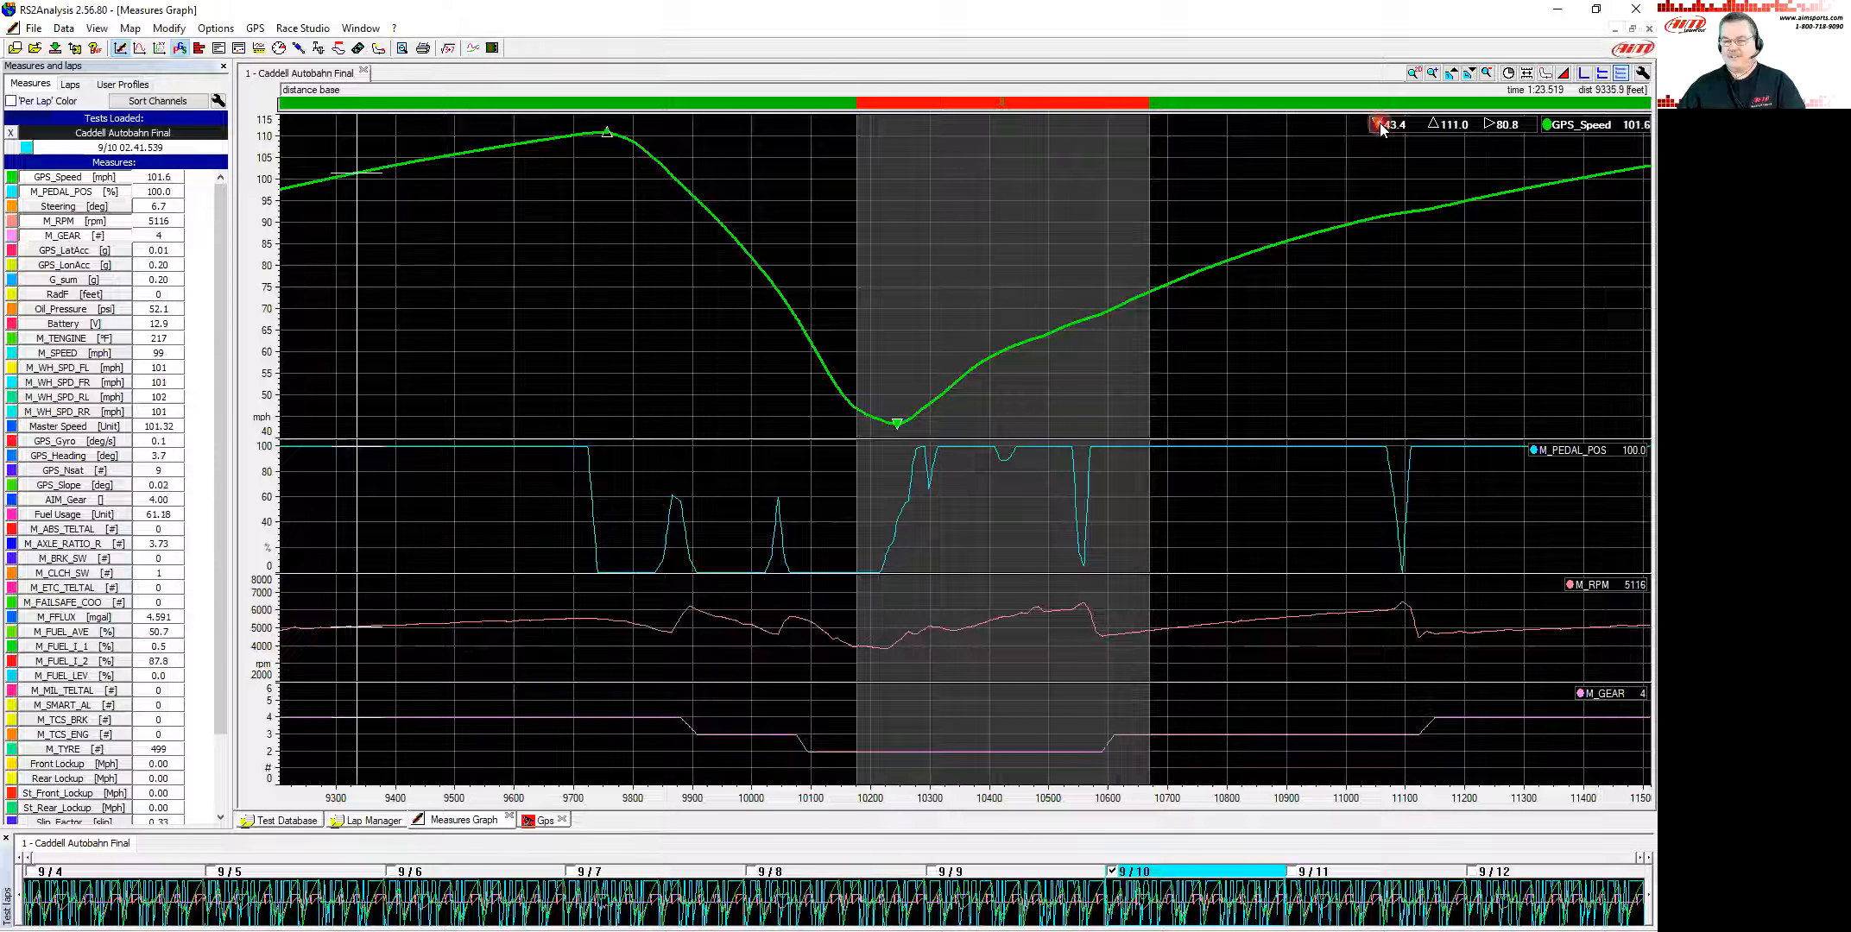
pyautogui.click(901, 376)
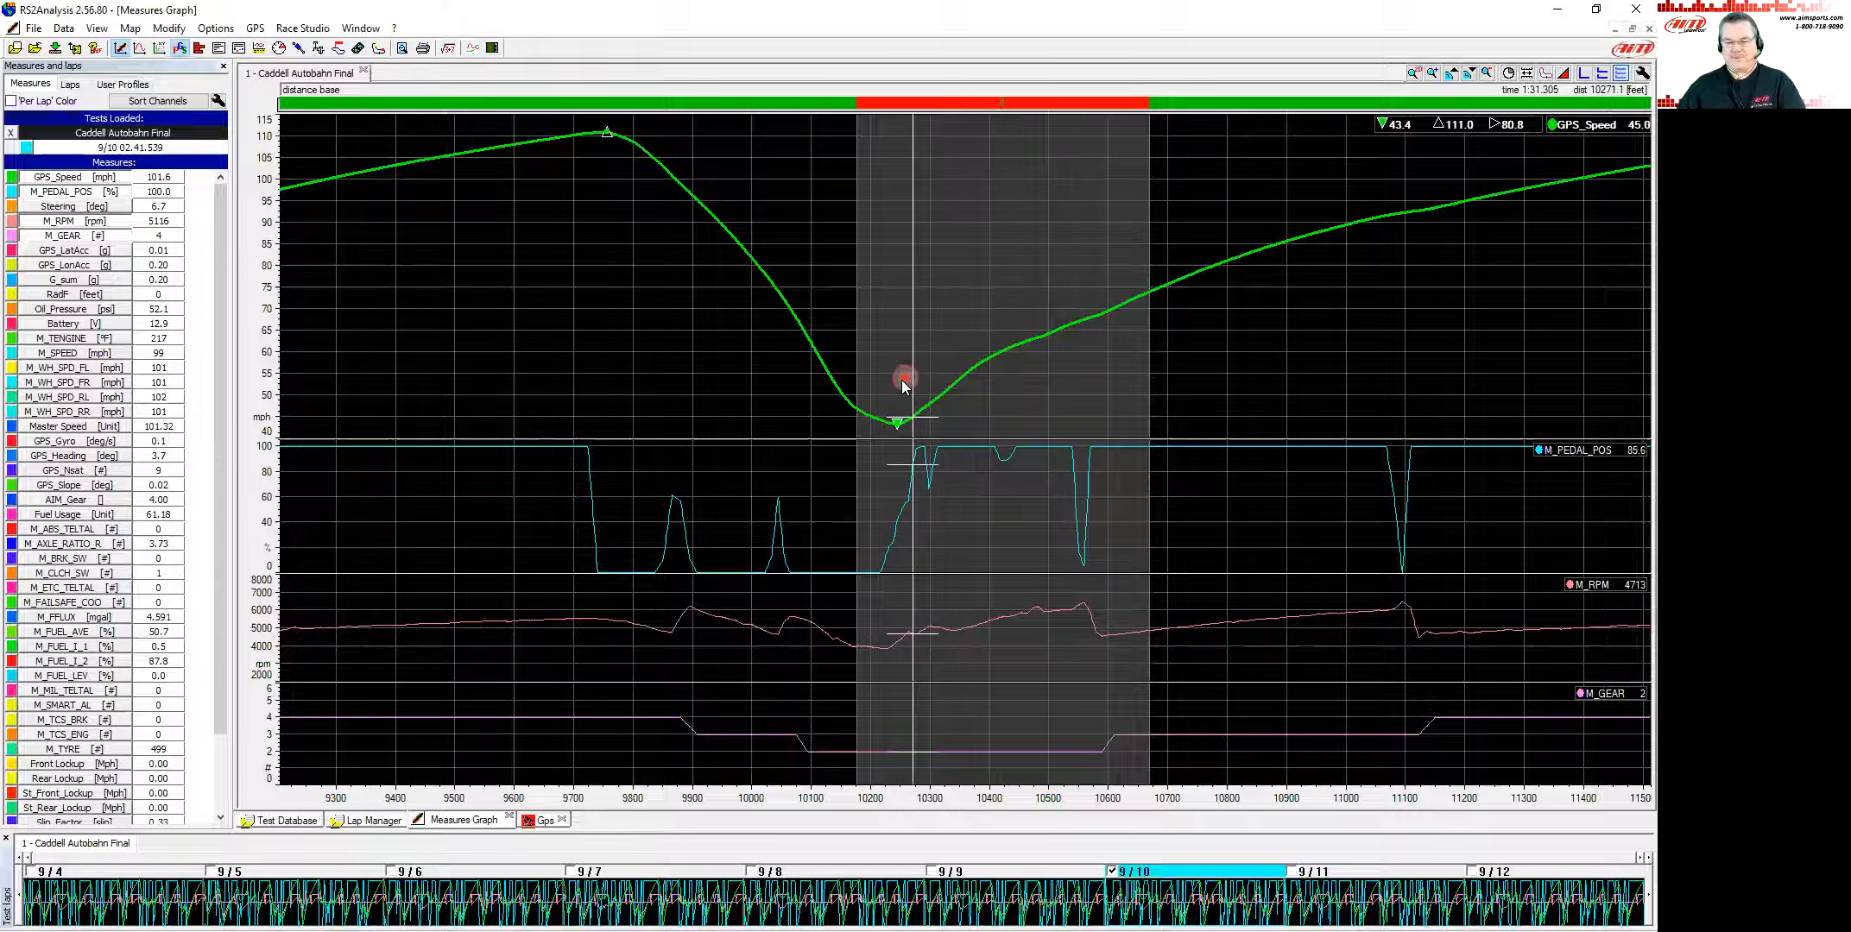
pyautogui.click(1384, 124)
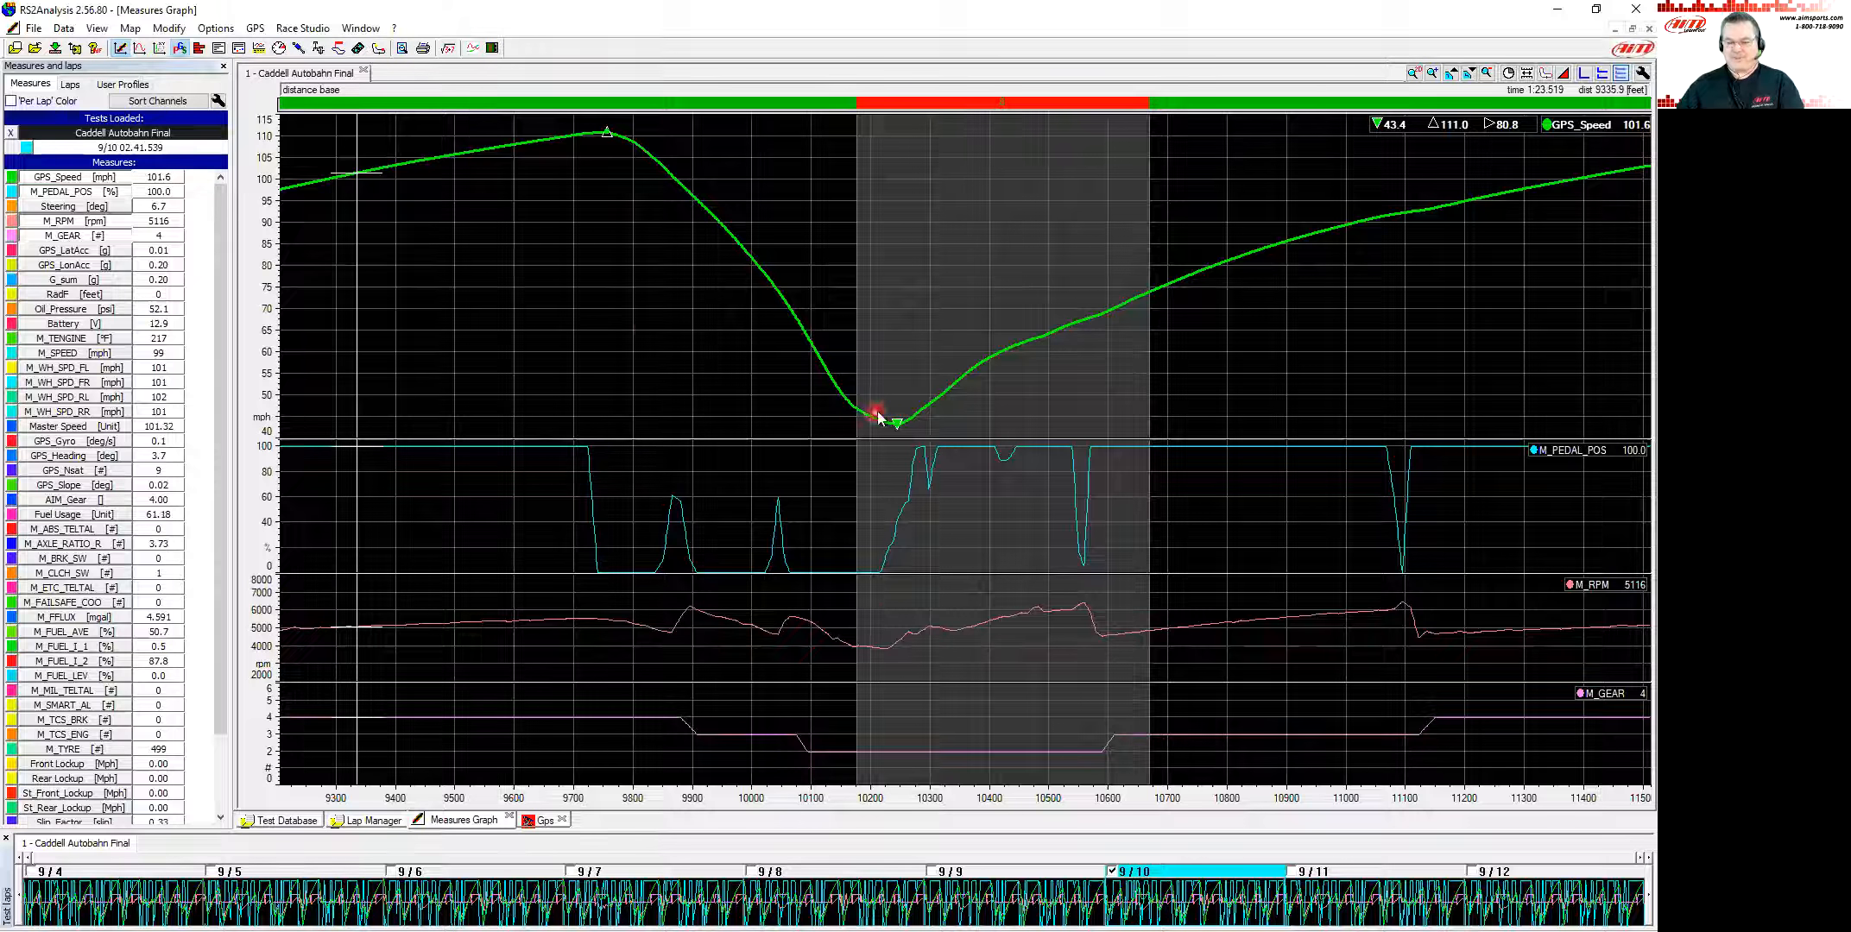
pyautogui.press('Left')
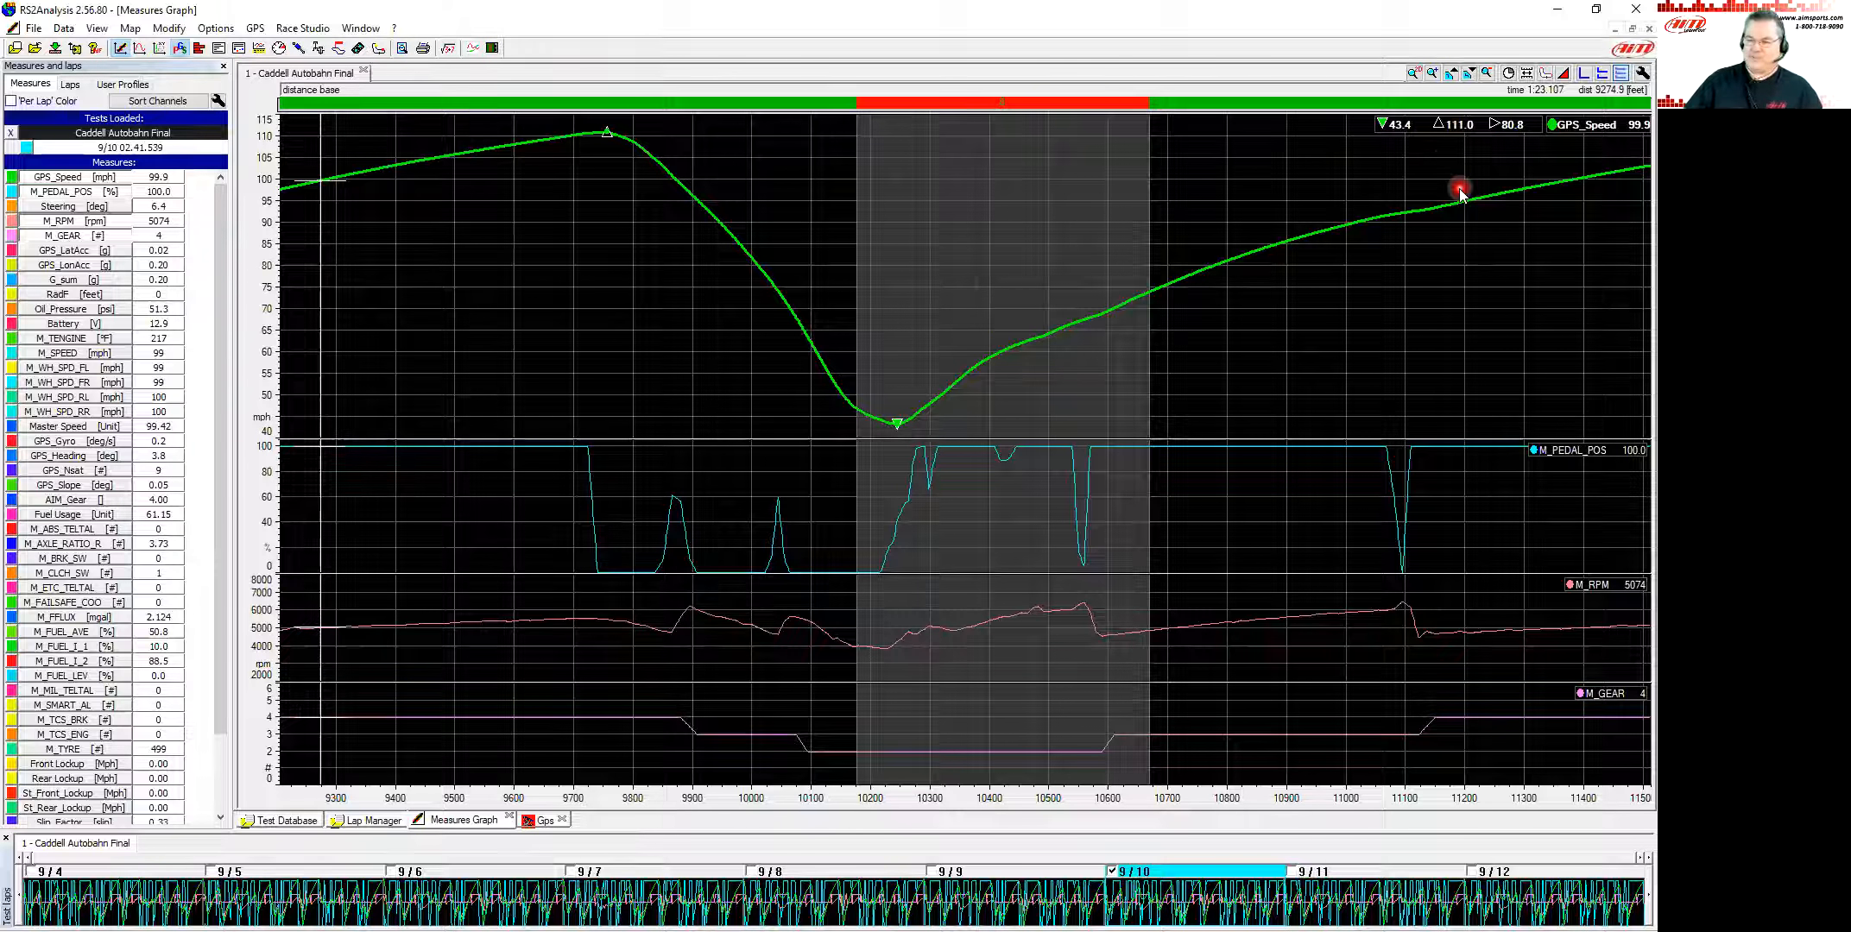
# Step: Zoom out to the full lap and review the Set Measure Plot options, closing the dialog when finished
pyautogui.scroll(-3, 1226, 363)
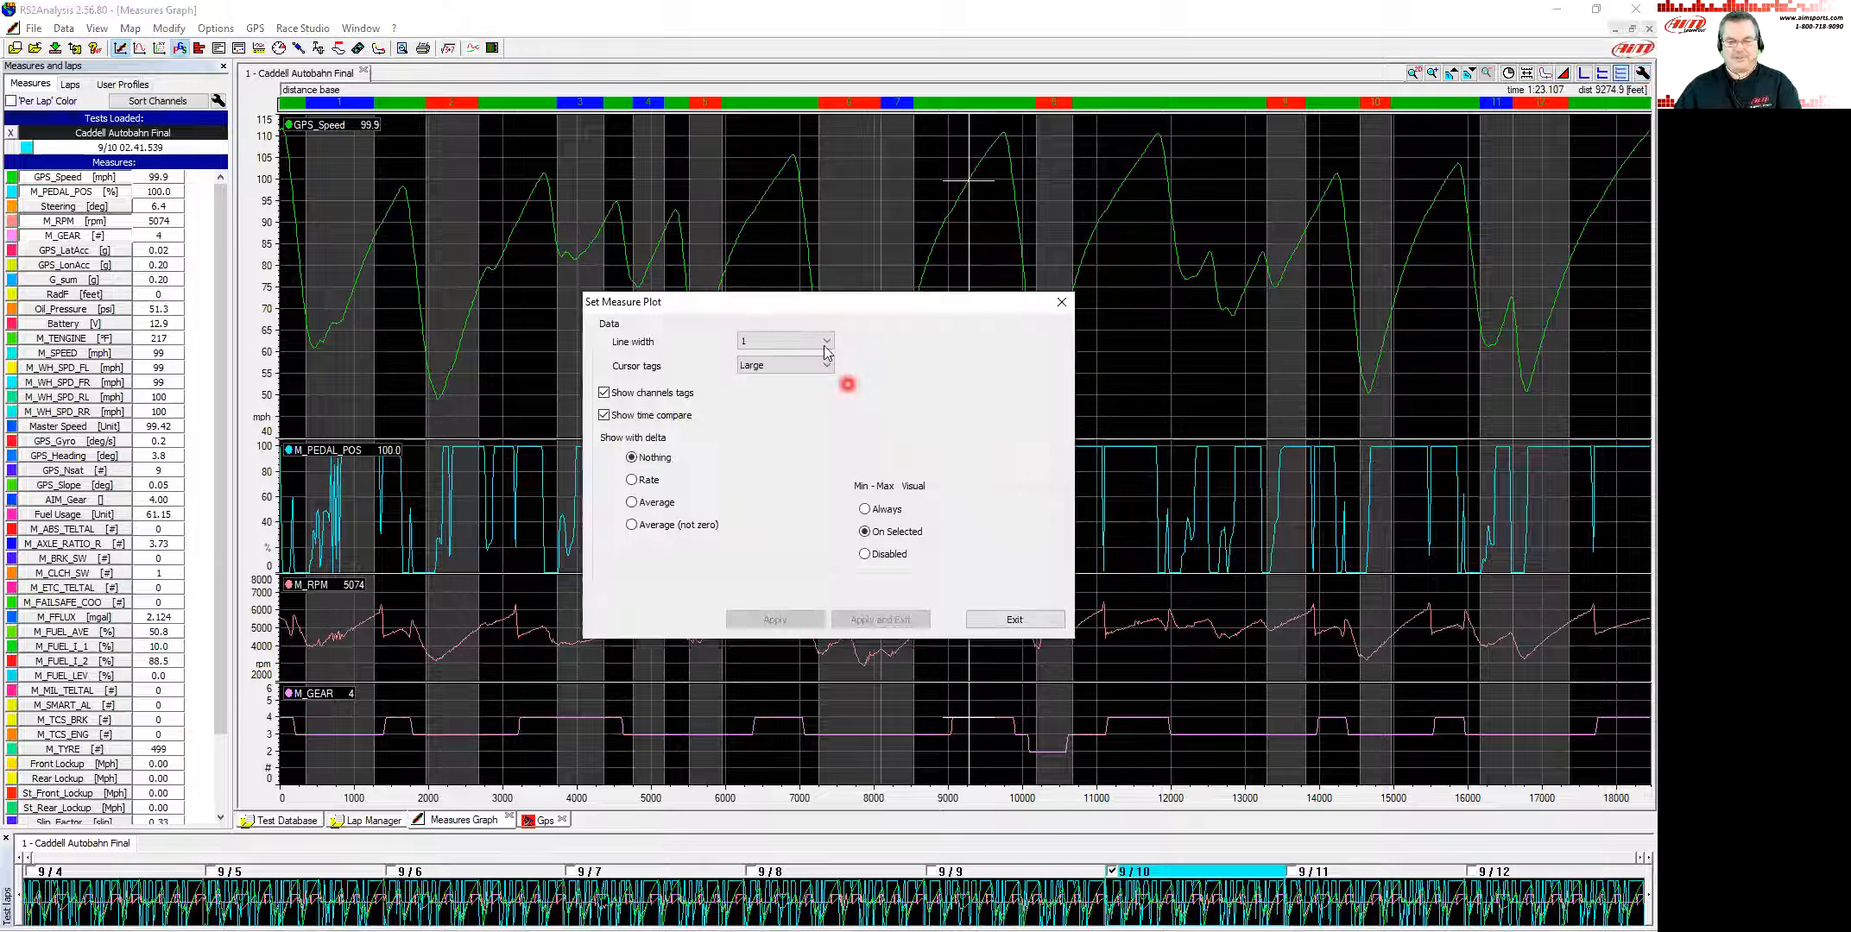
pyautogui.moveTo(889, 304); pyautogui.dragTo(902, 286)
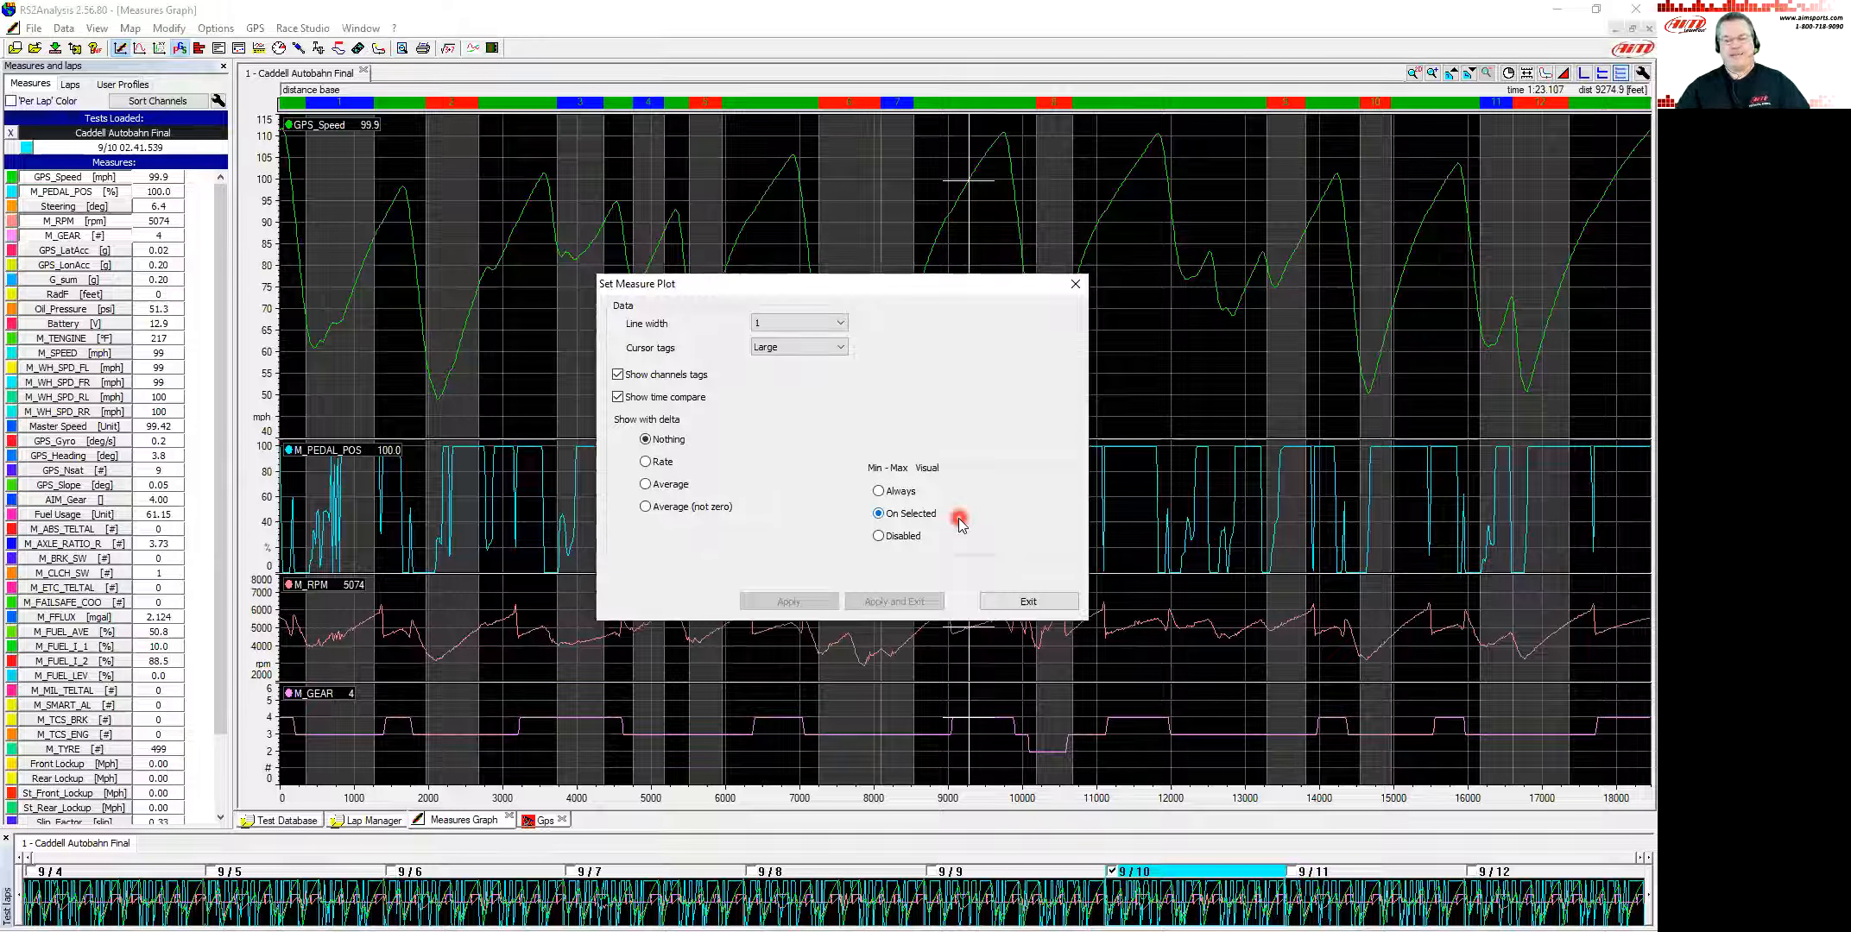
pyautogui.click(1043, 603)
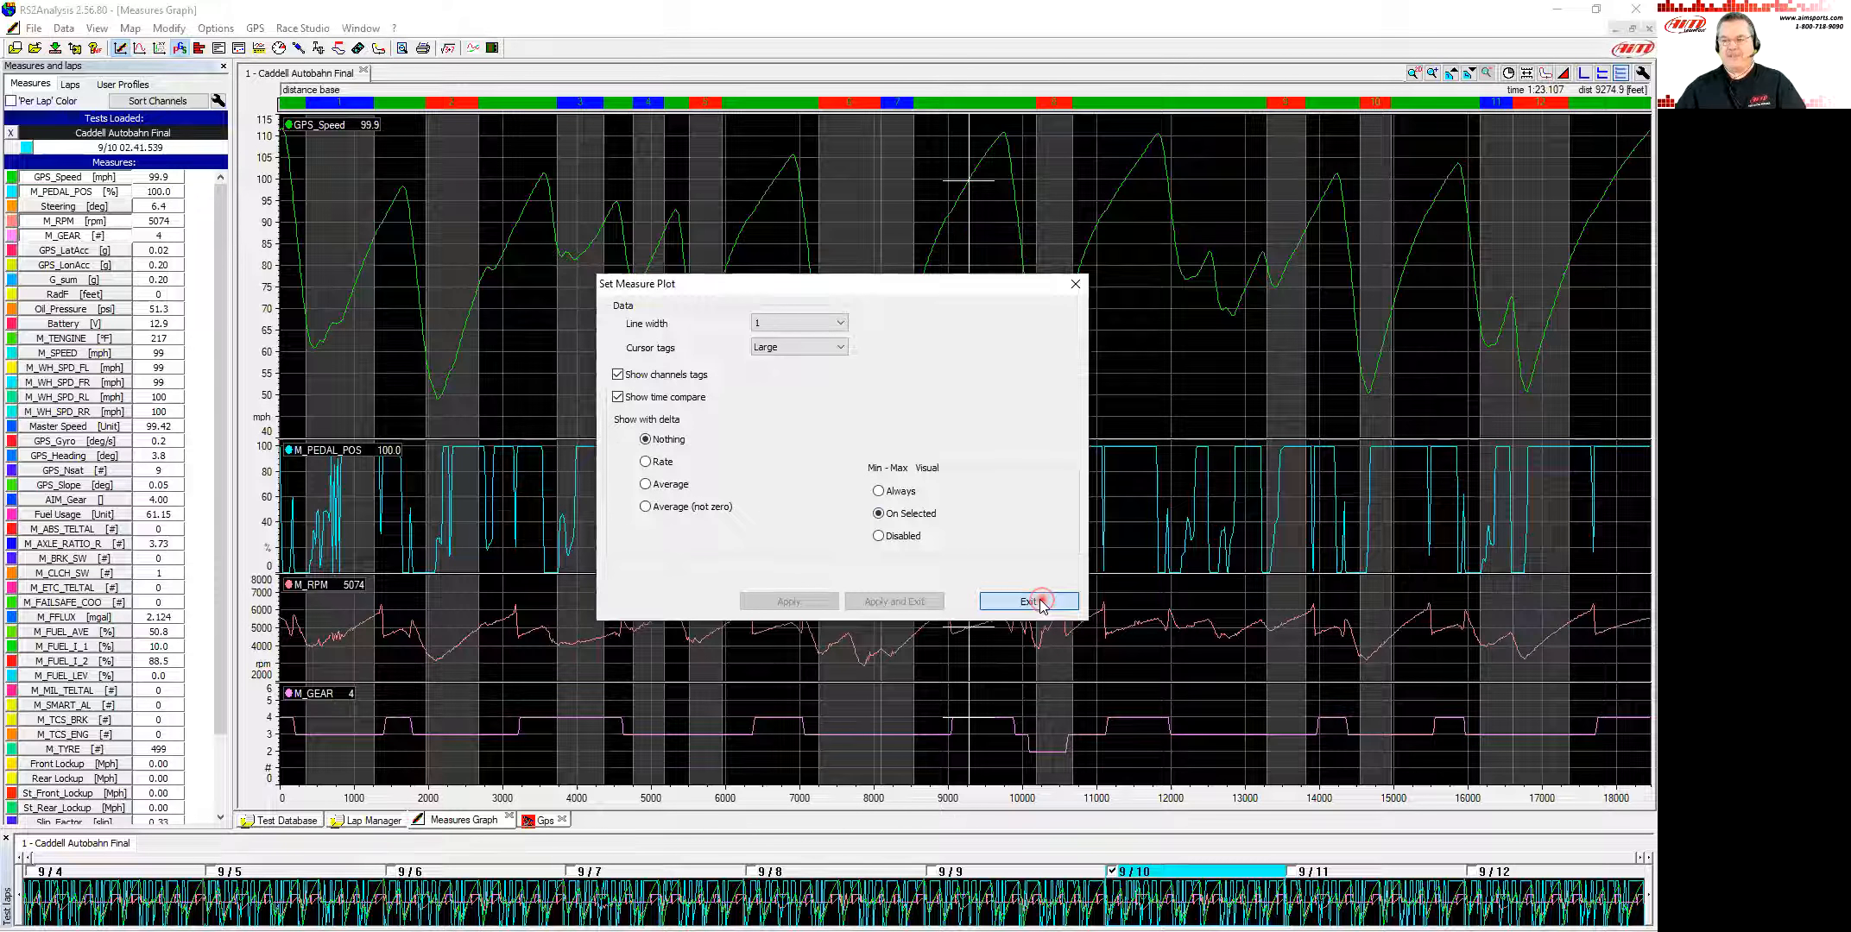
pyautogui.click(1040, 602)
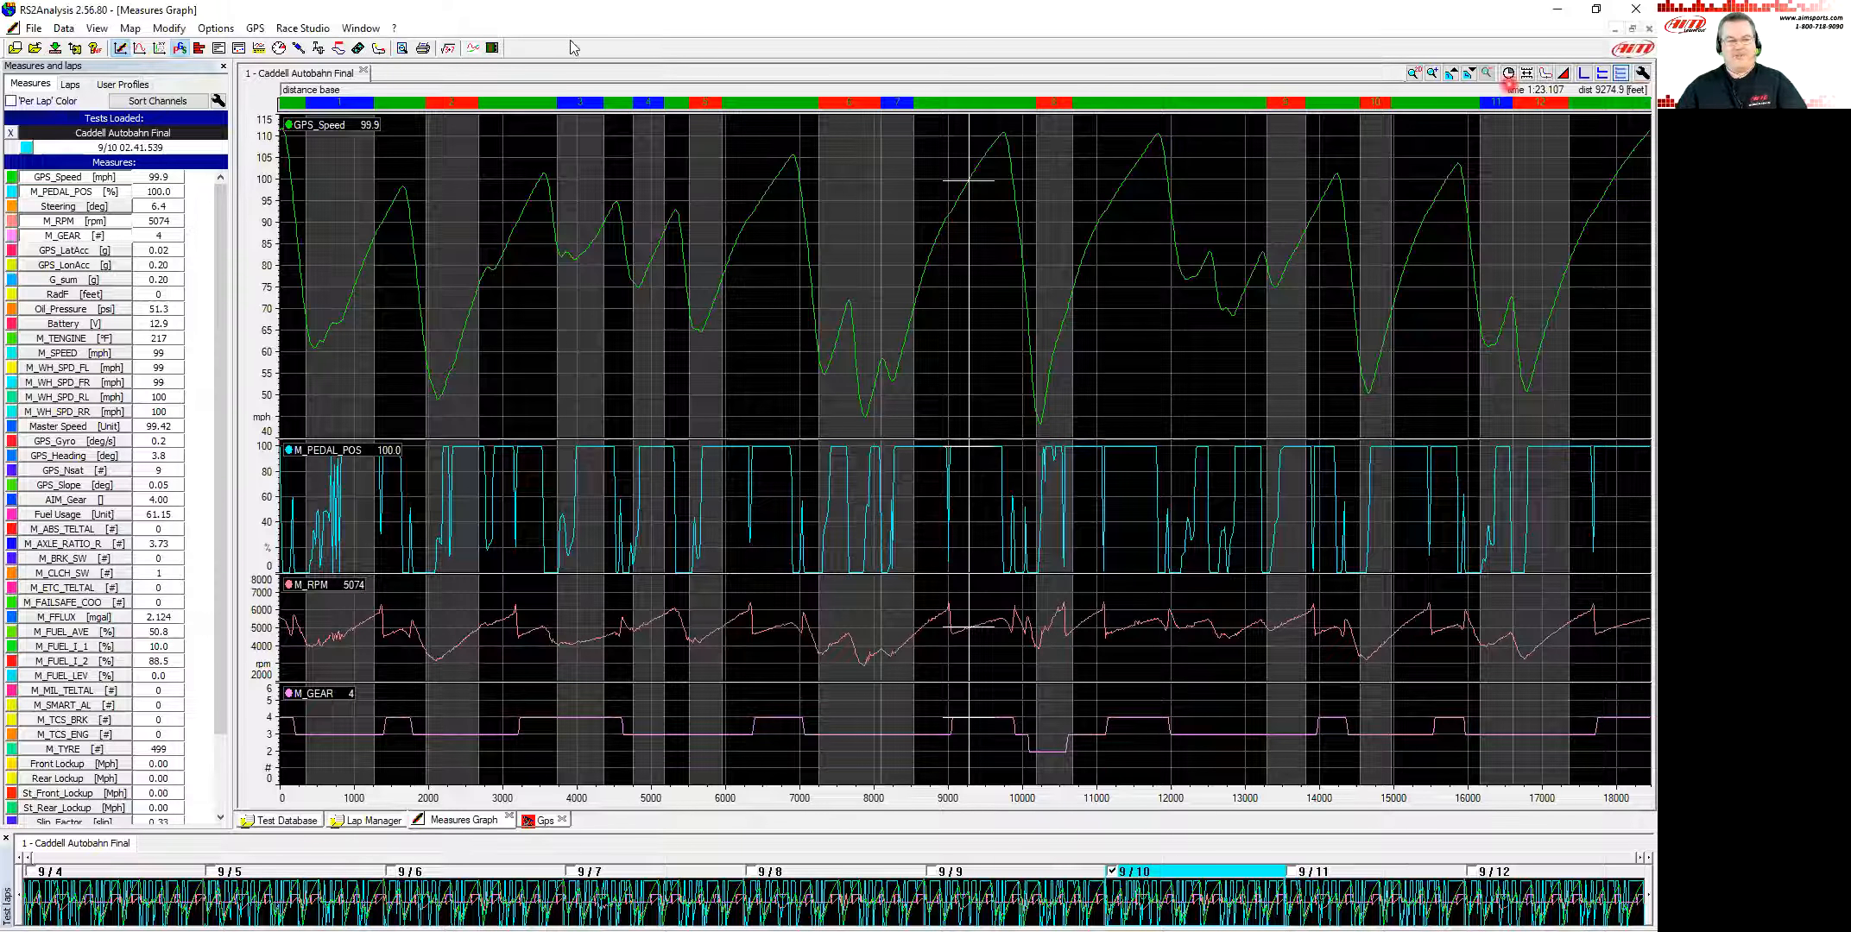
pyautogui.click(217, 29)
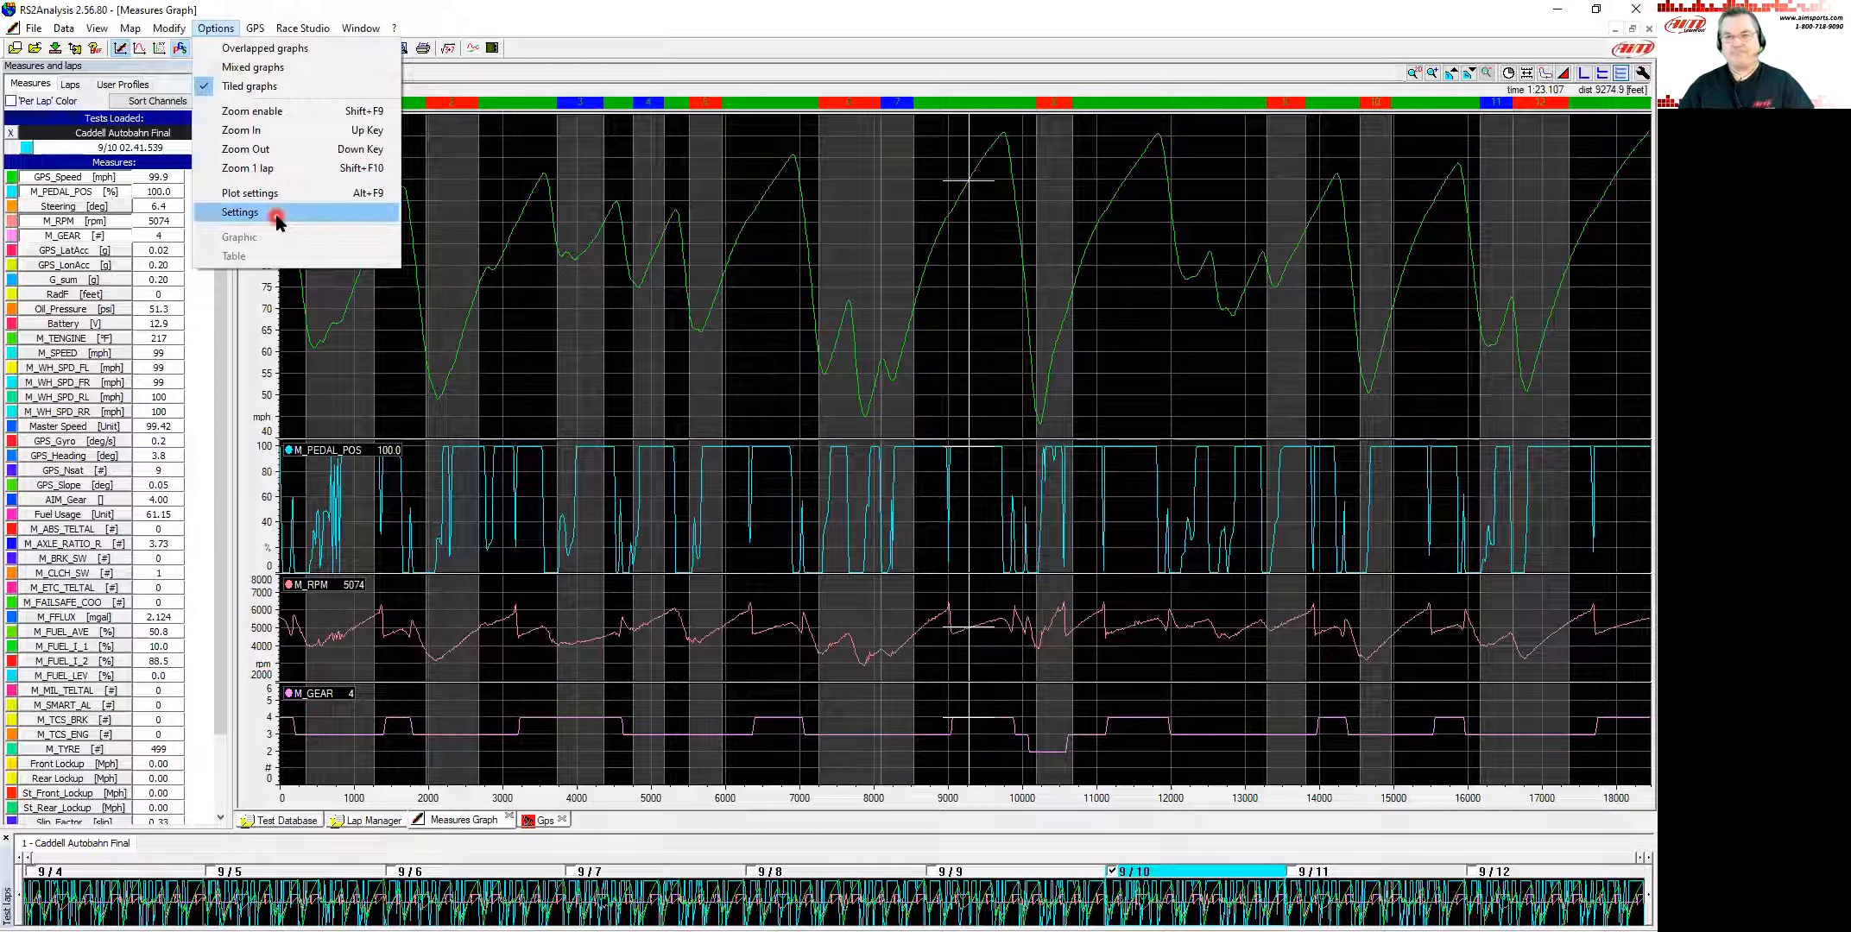
pyautogui.click(973, 195)
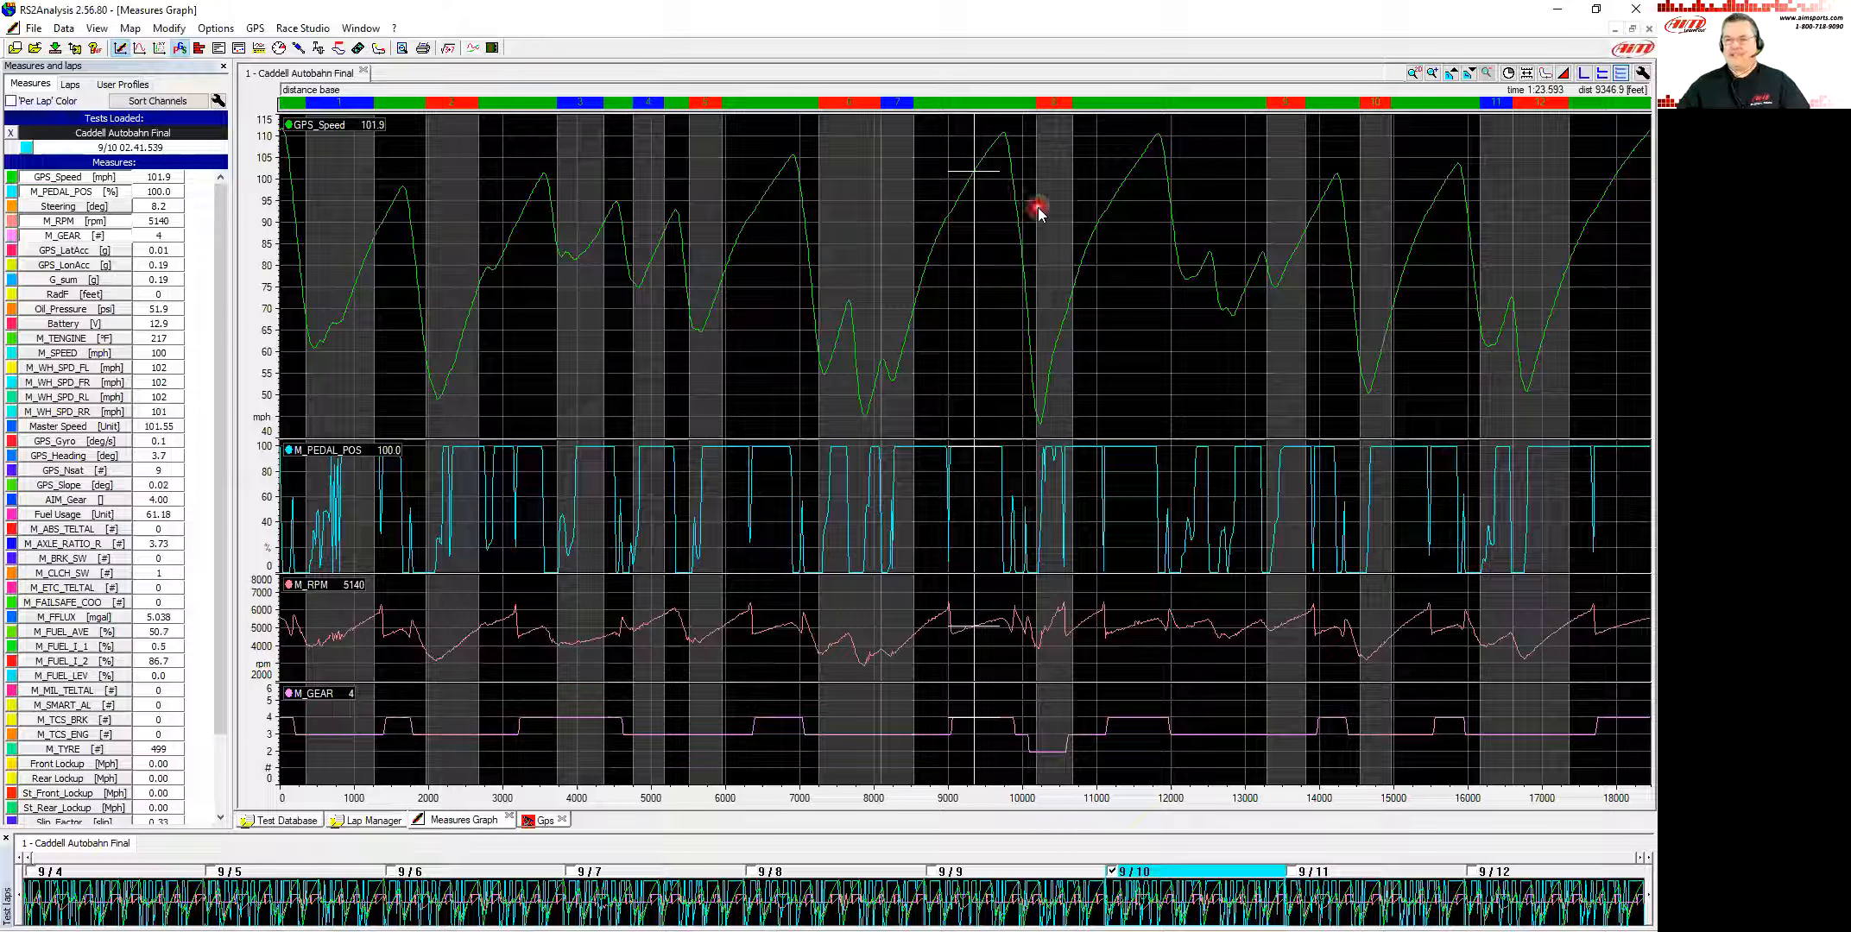
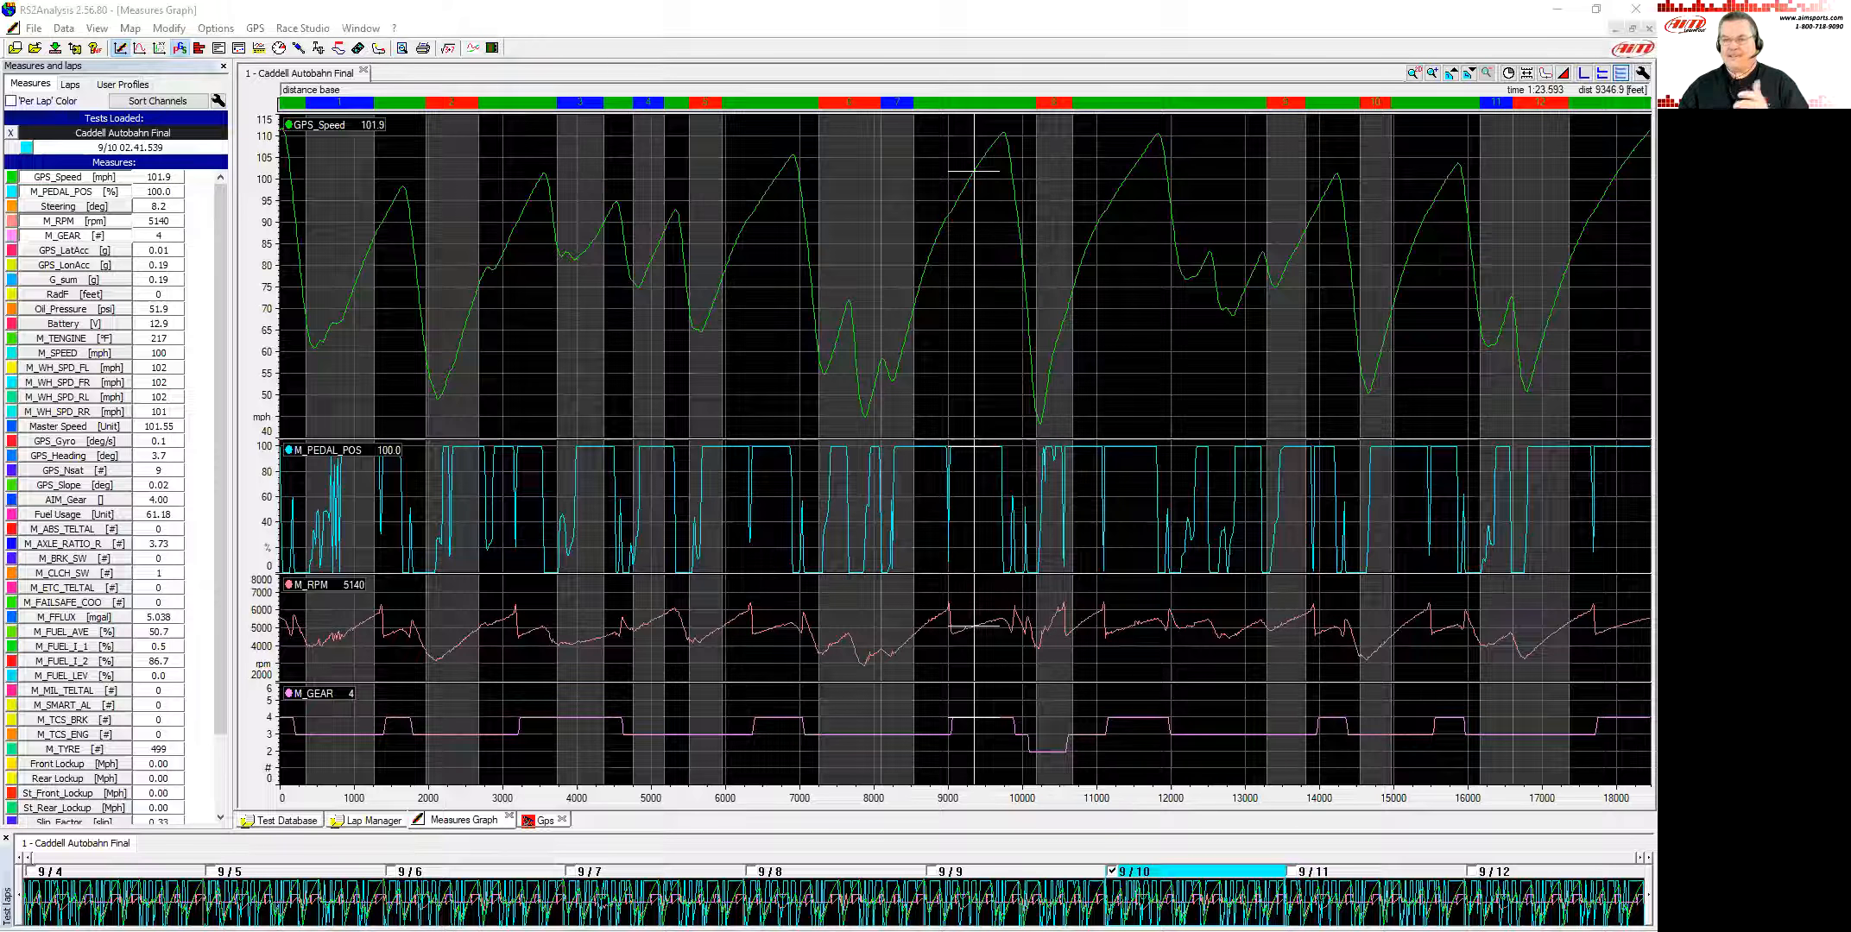
pyautogui.click(871, 397)
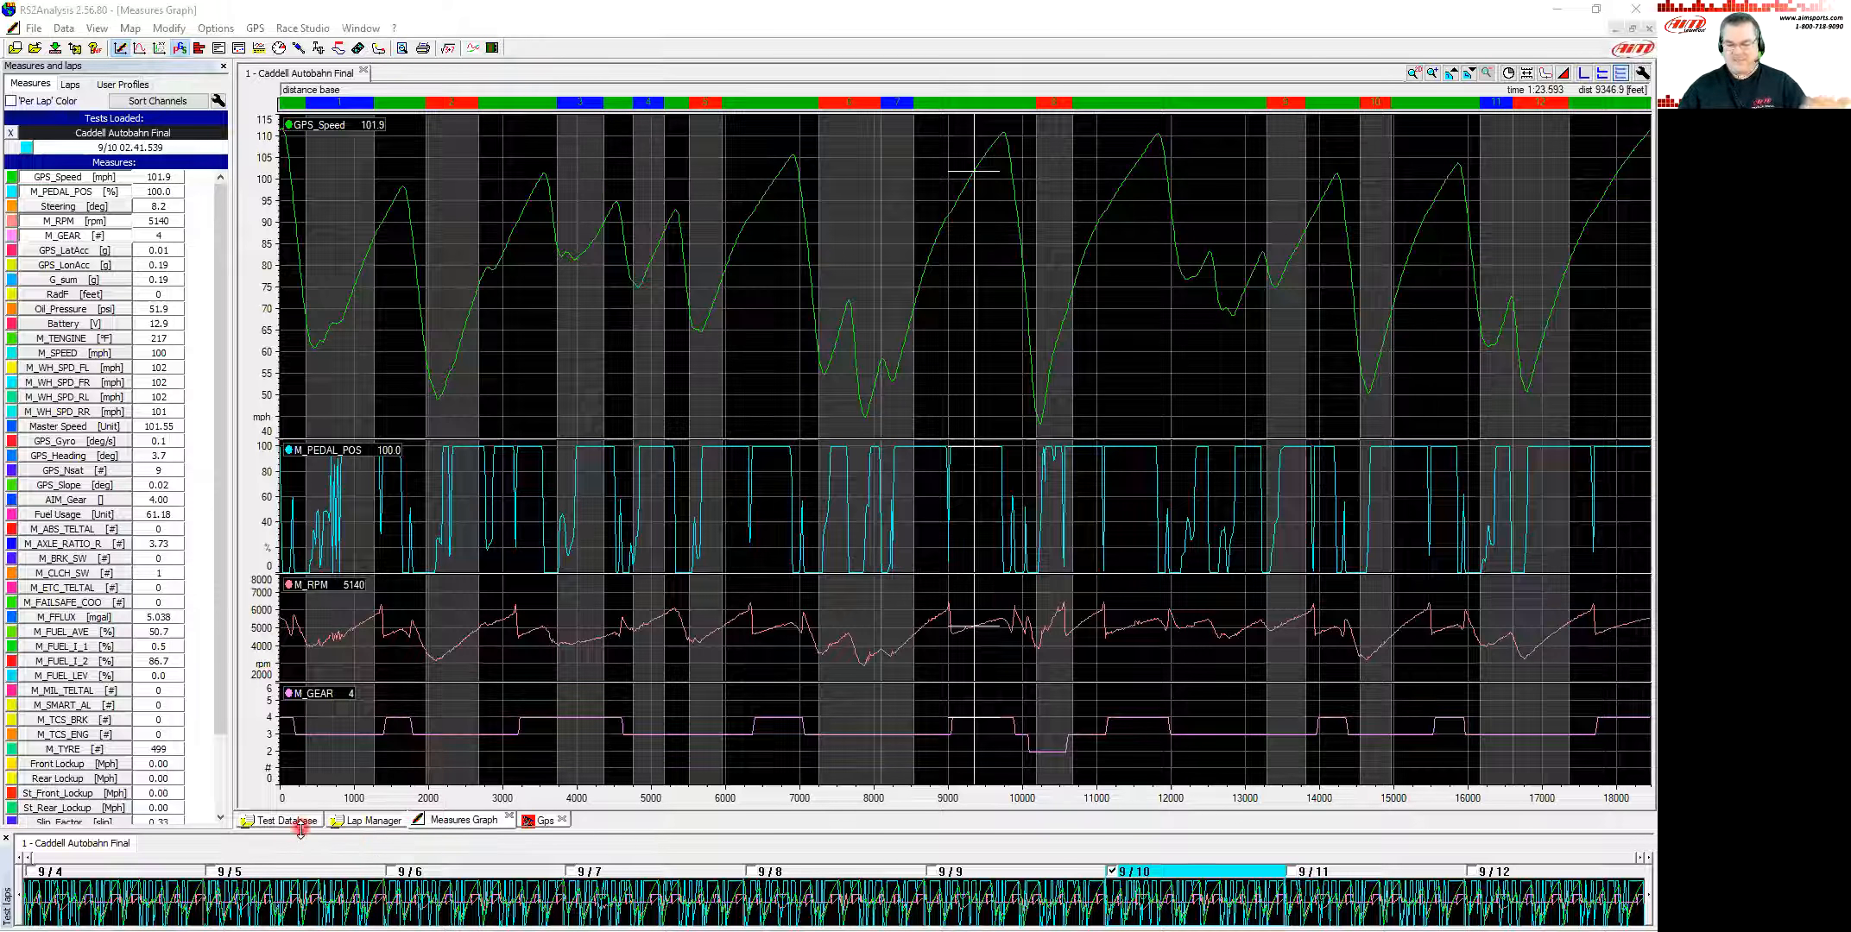
# Step: View the Lap Manager, return to the Measures Graph and place the cursor at the GPS_Speed minimum near 10,242 feet
pyautogui.click(380, 822)
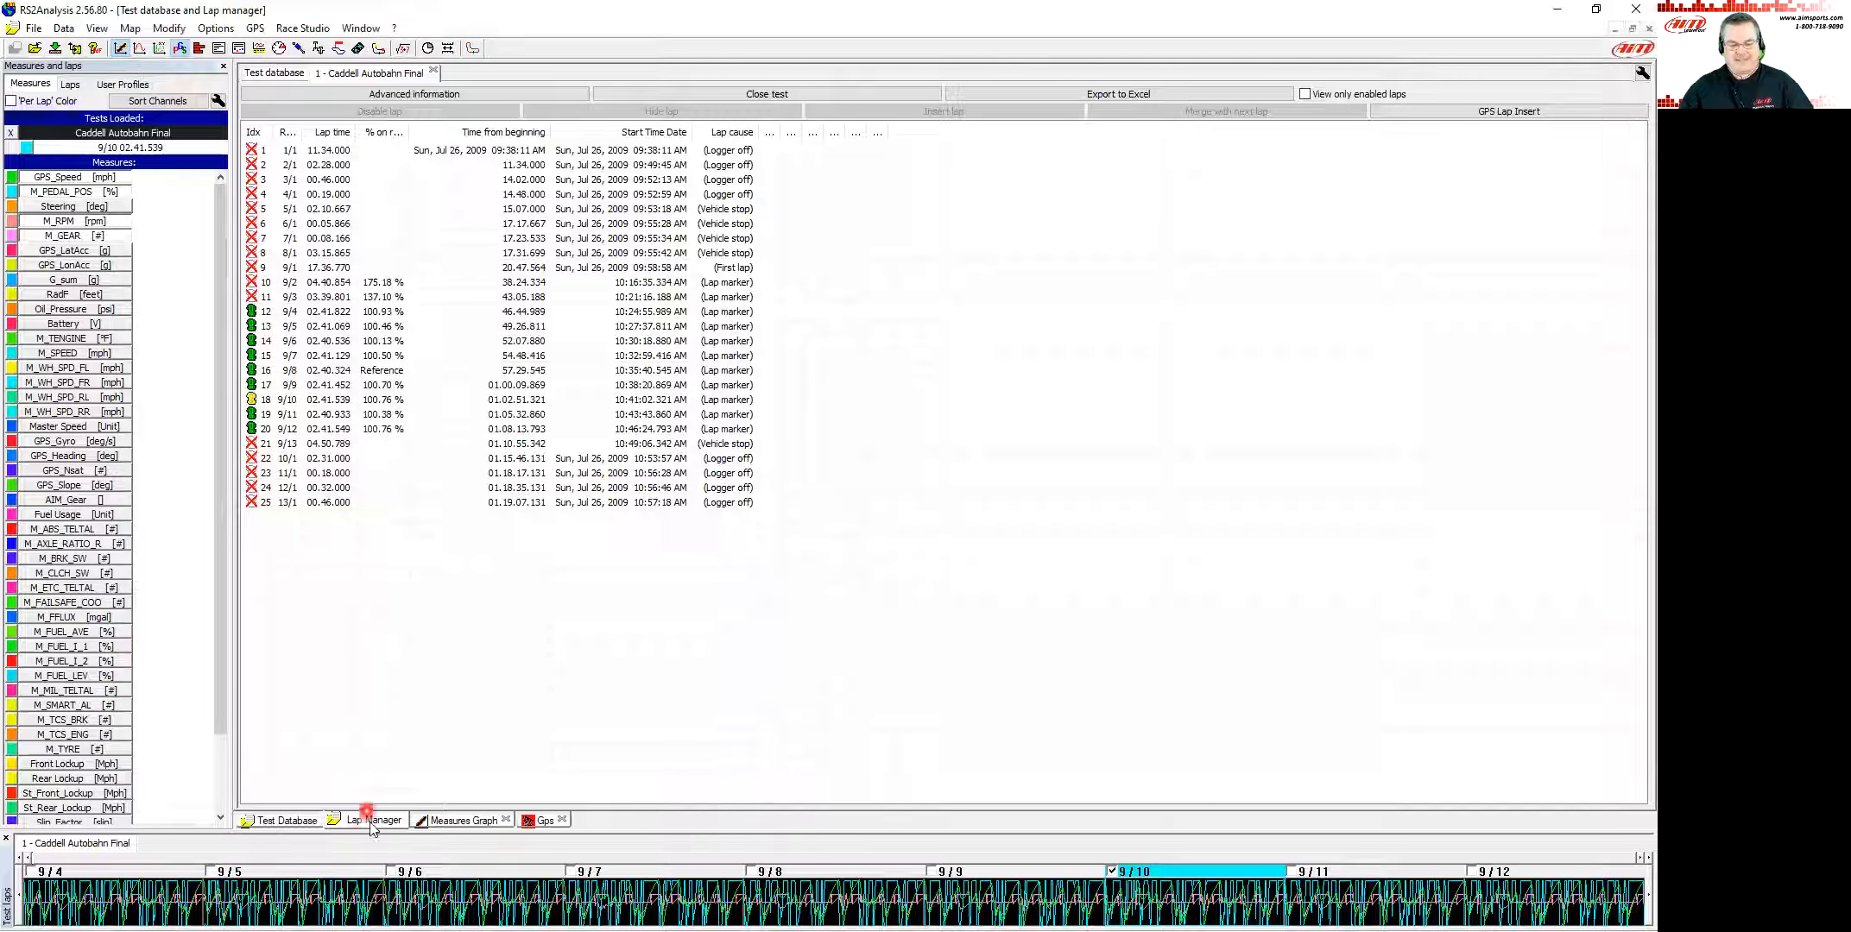
pyautogui.click(456, 824)
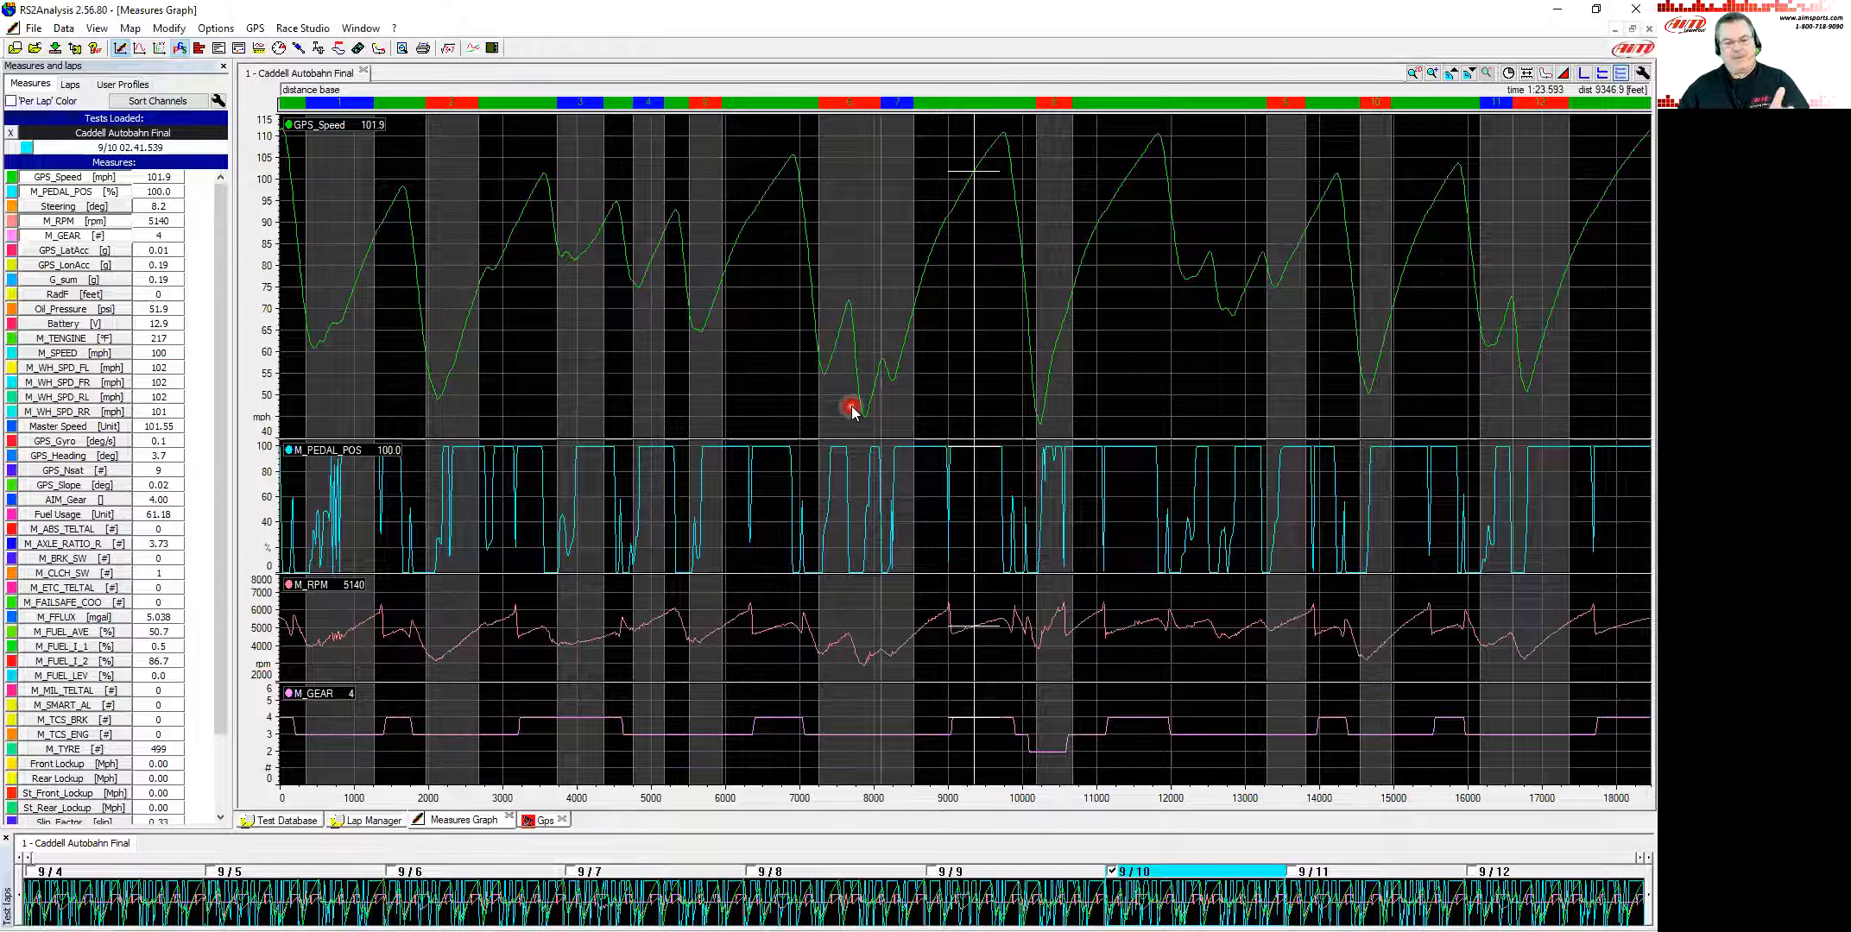
pyautogui.click(997, 194)
pyautogui.moveTo(967, 211); pyautogui.dragTo(1039, 367)
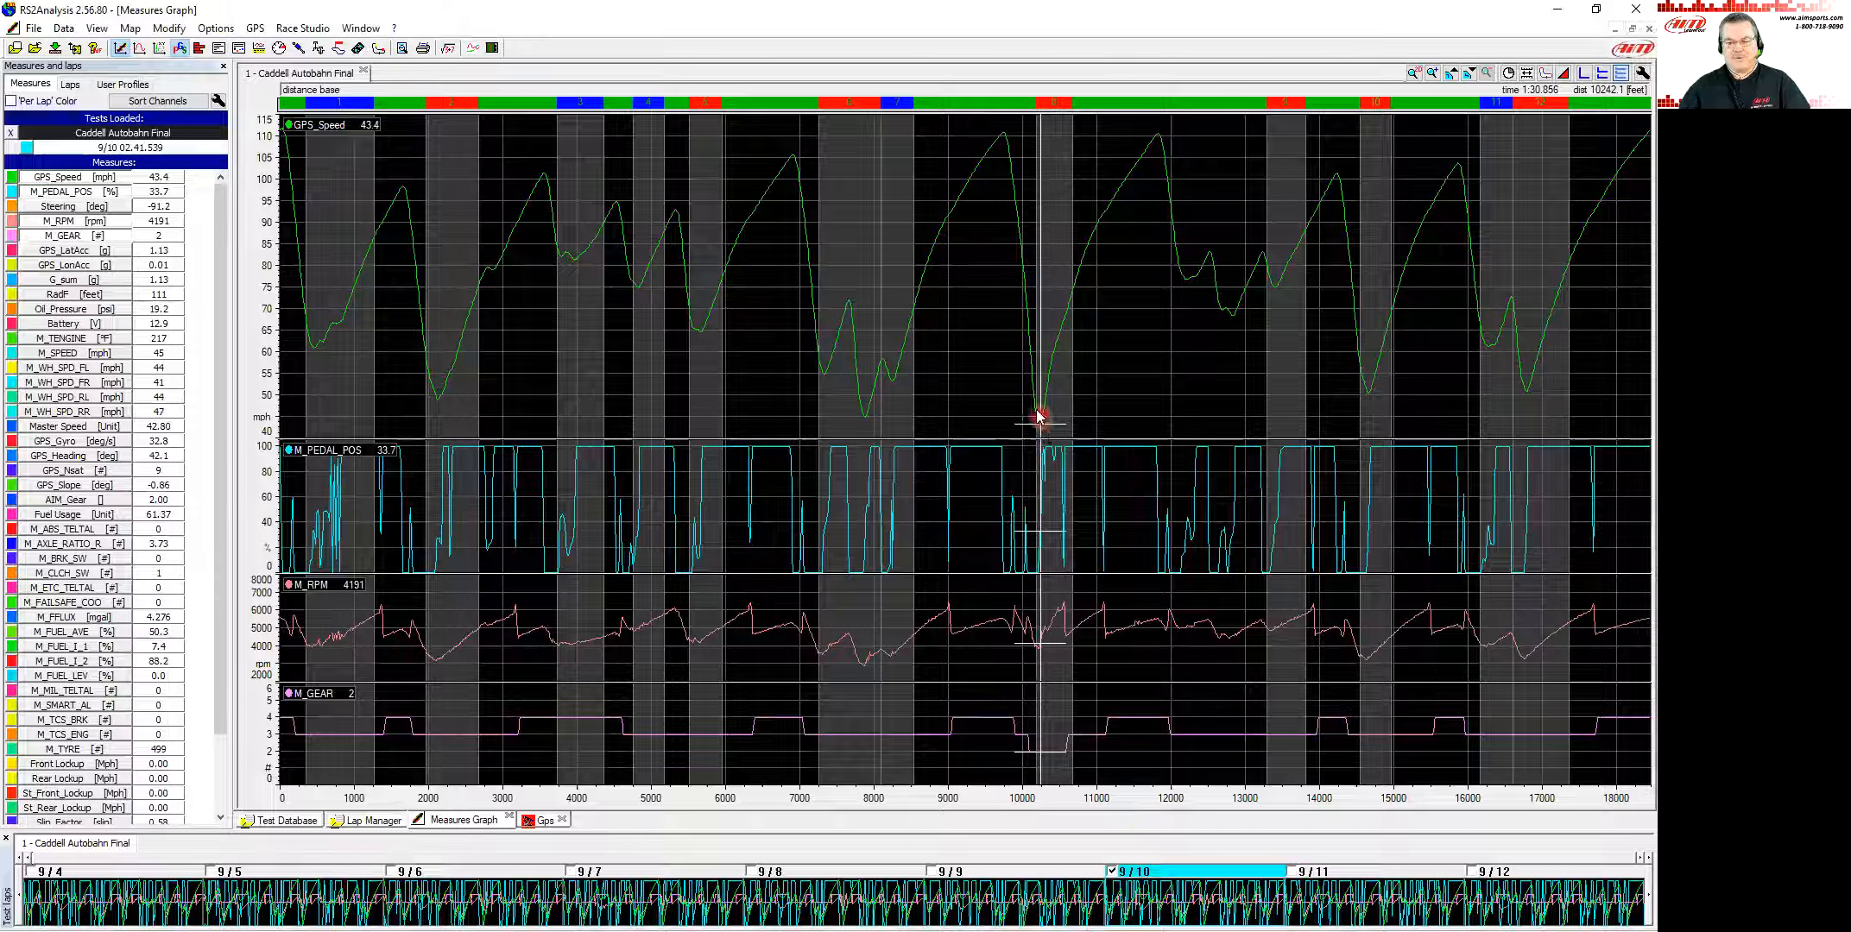
# Step: Compare the cursor location on the Gps track map and the Measures Graph, including the point at about 11,811 feet
pyautogui.click(545, 822)
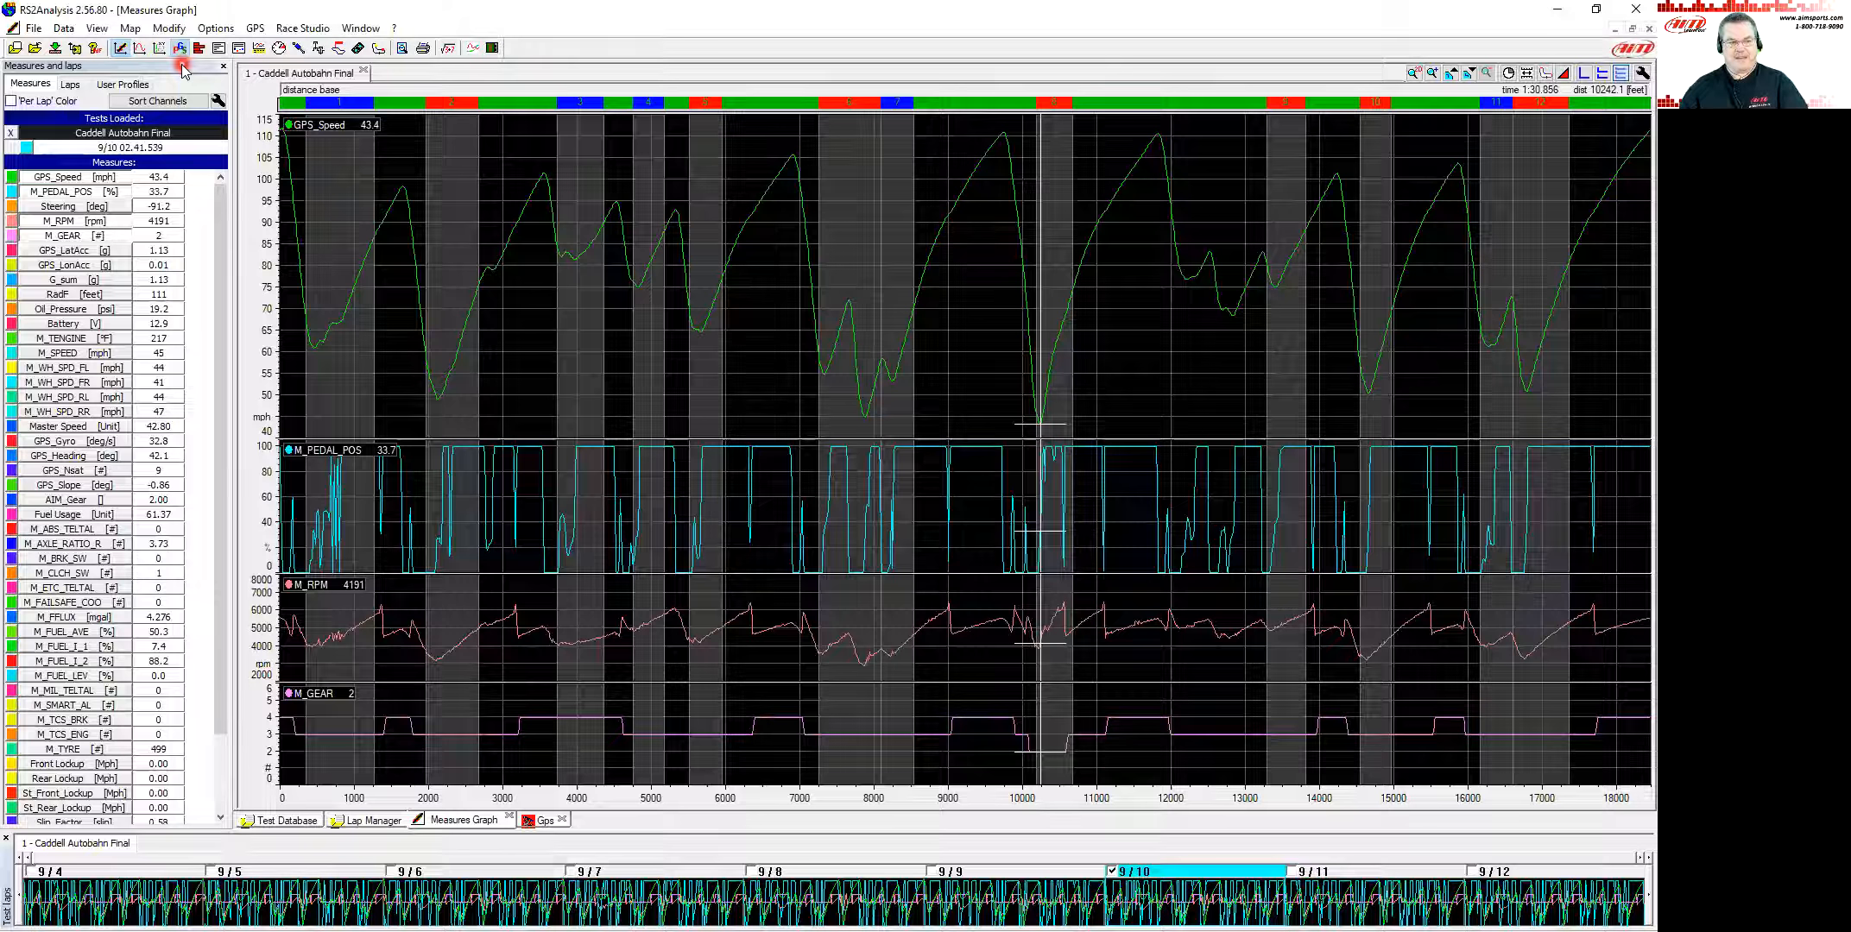
pyautogui.click(539, 821)
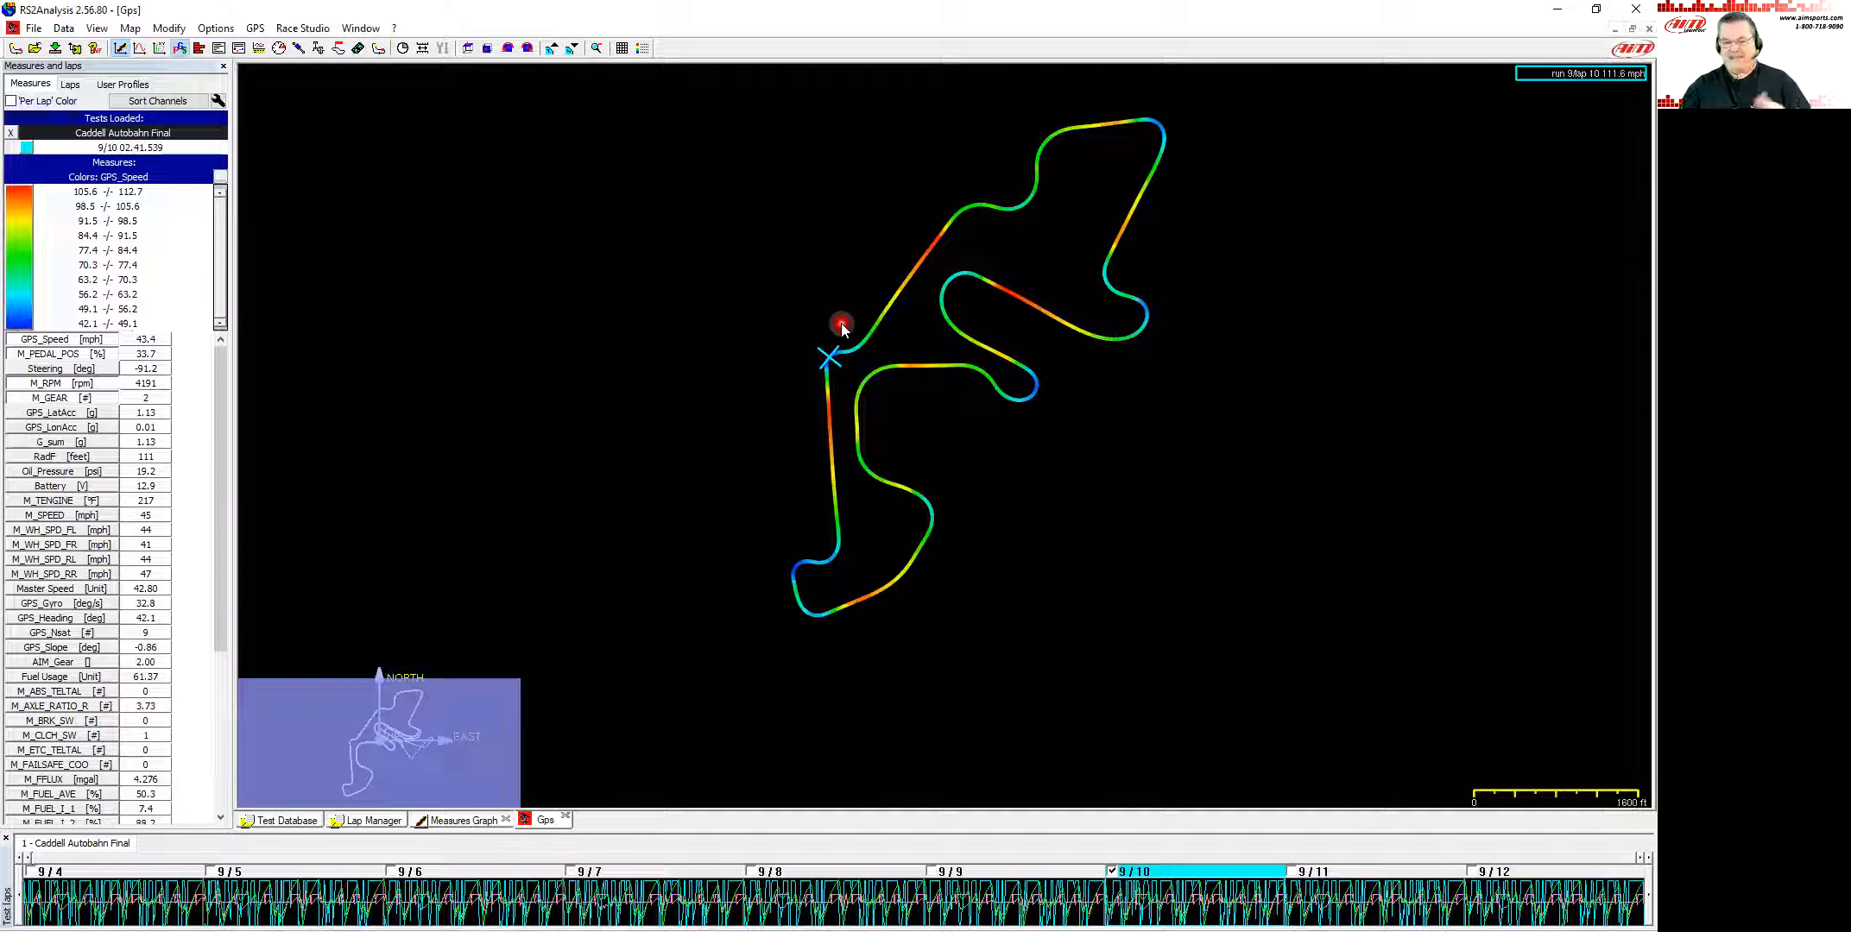
pyautogui.click(458, 820)
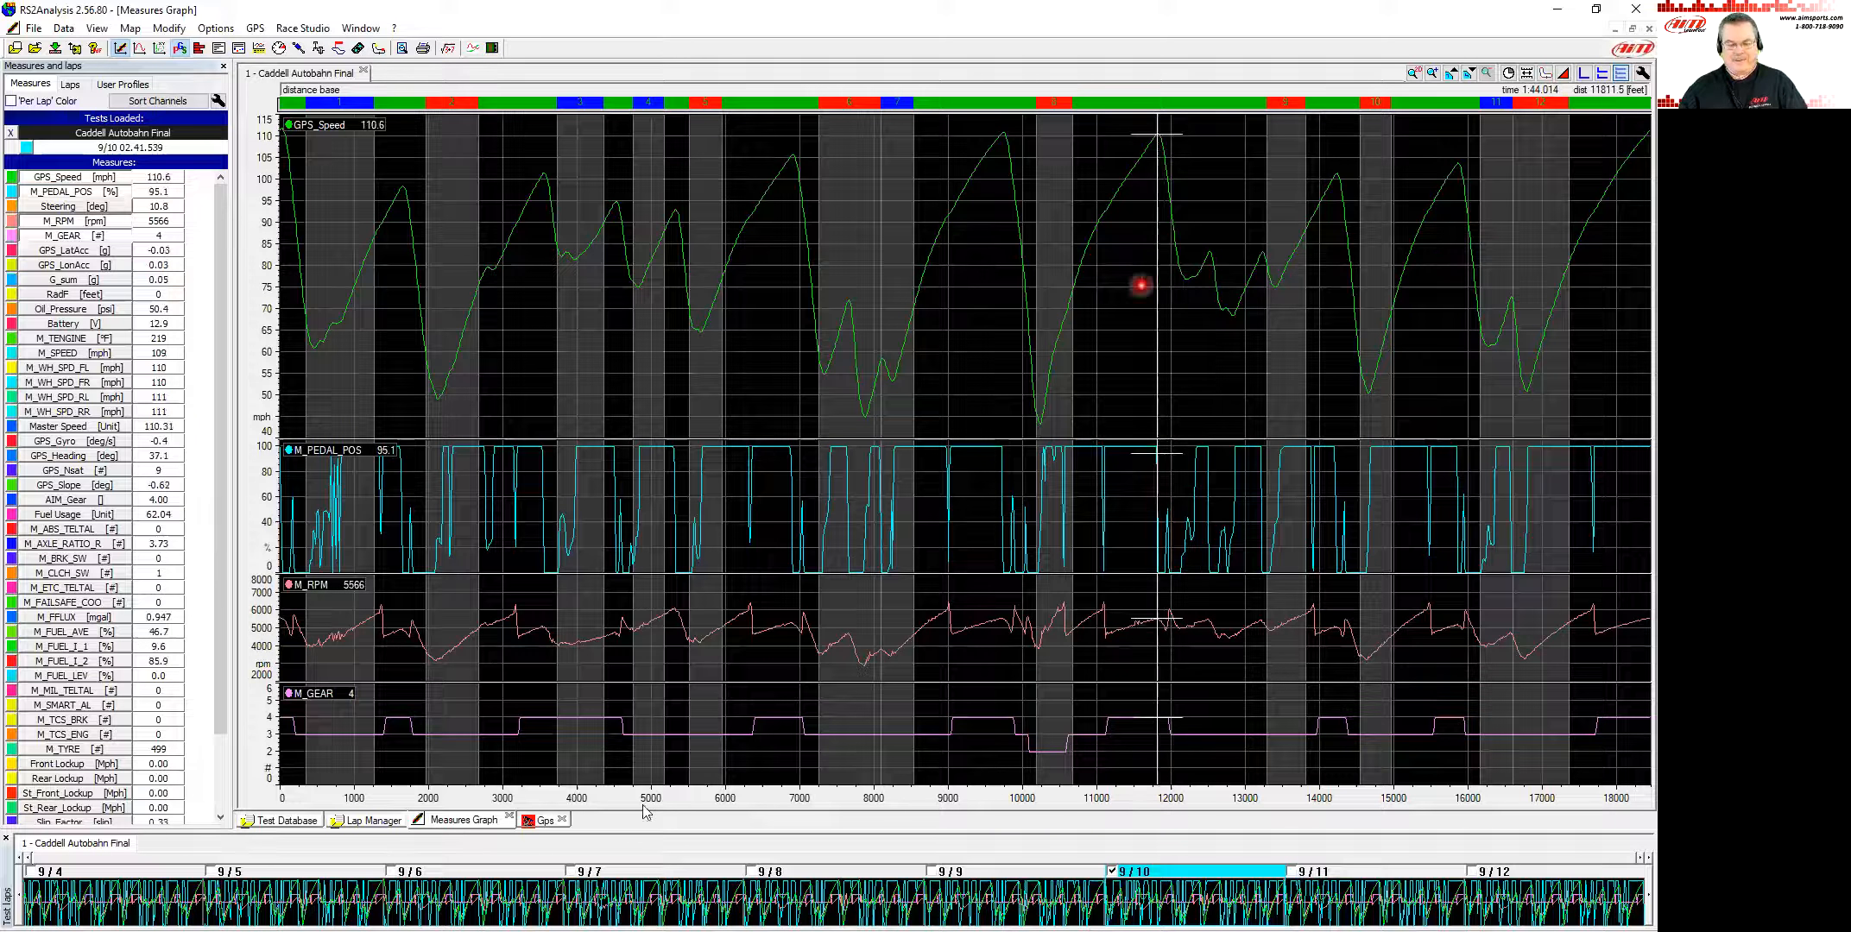
pyautogui.click(542, 819)
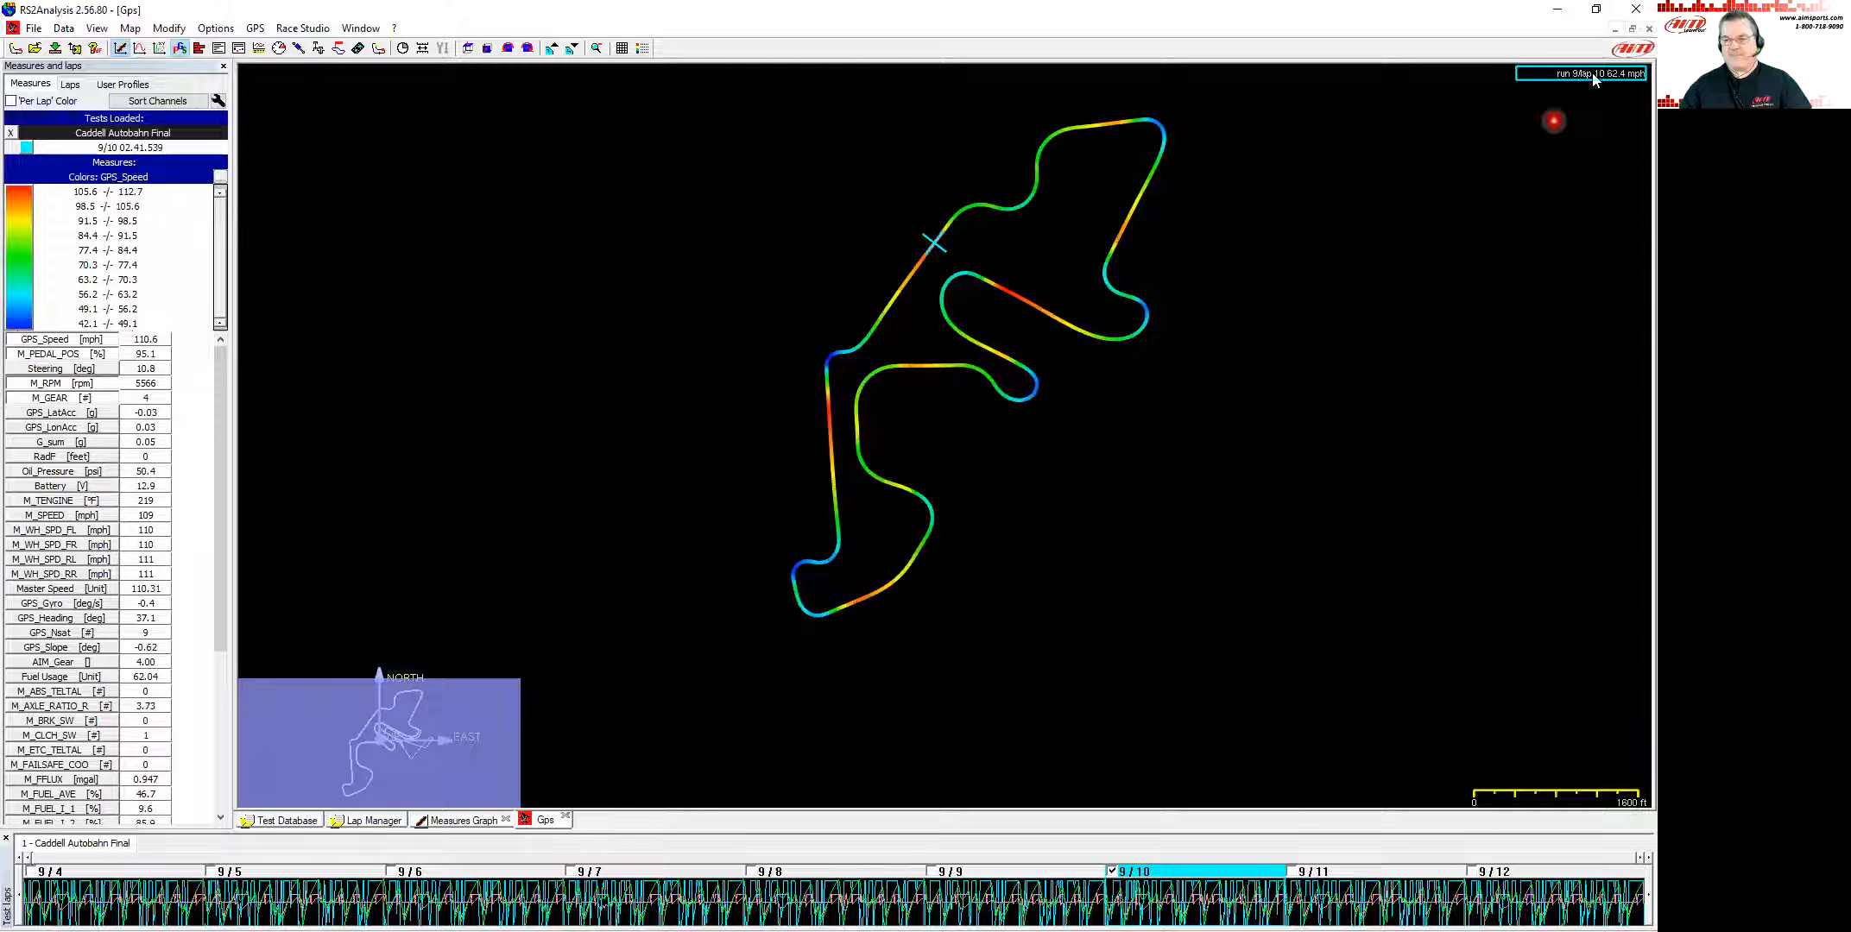
# Step: Restore the maximized views to floating windows and reposition the Gps and Measures Graph windows in the workspace
pyautogui.click(1631, 31)
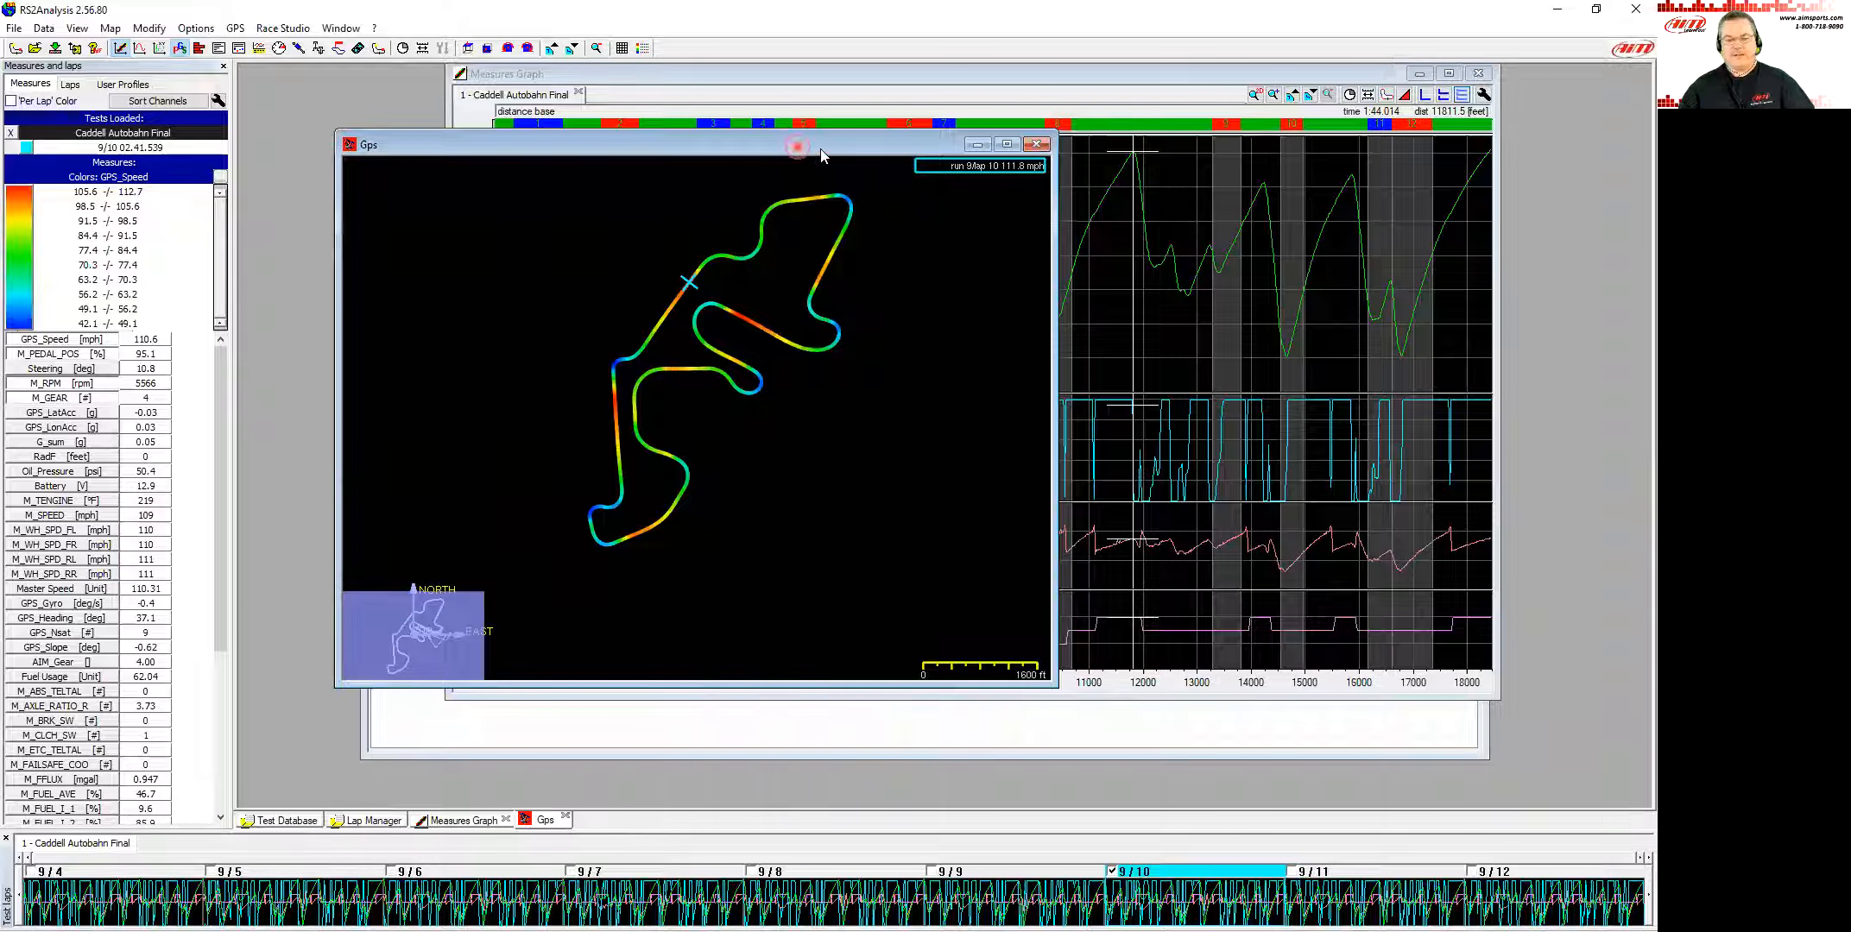
pyautogui.moveTo(820, 155); pyautogui.dragTo(803, 115)
pyautogui.click(1249, 166)
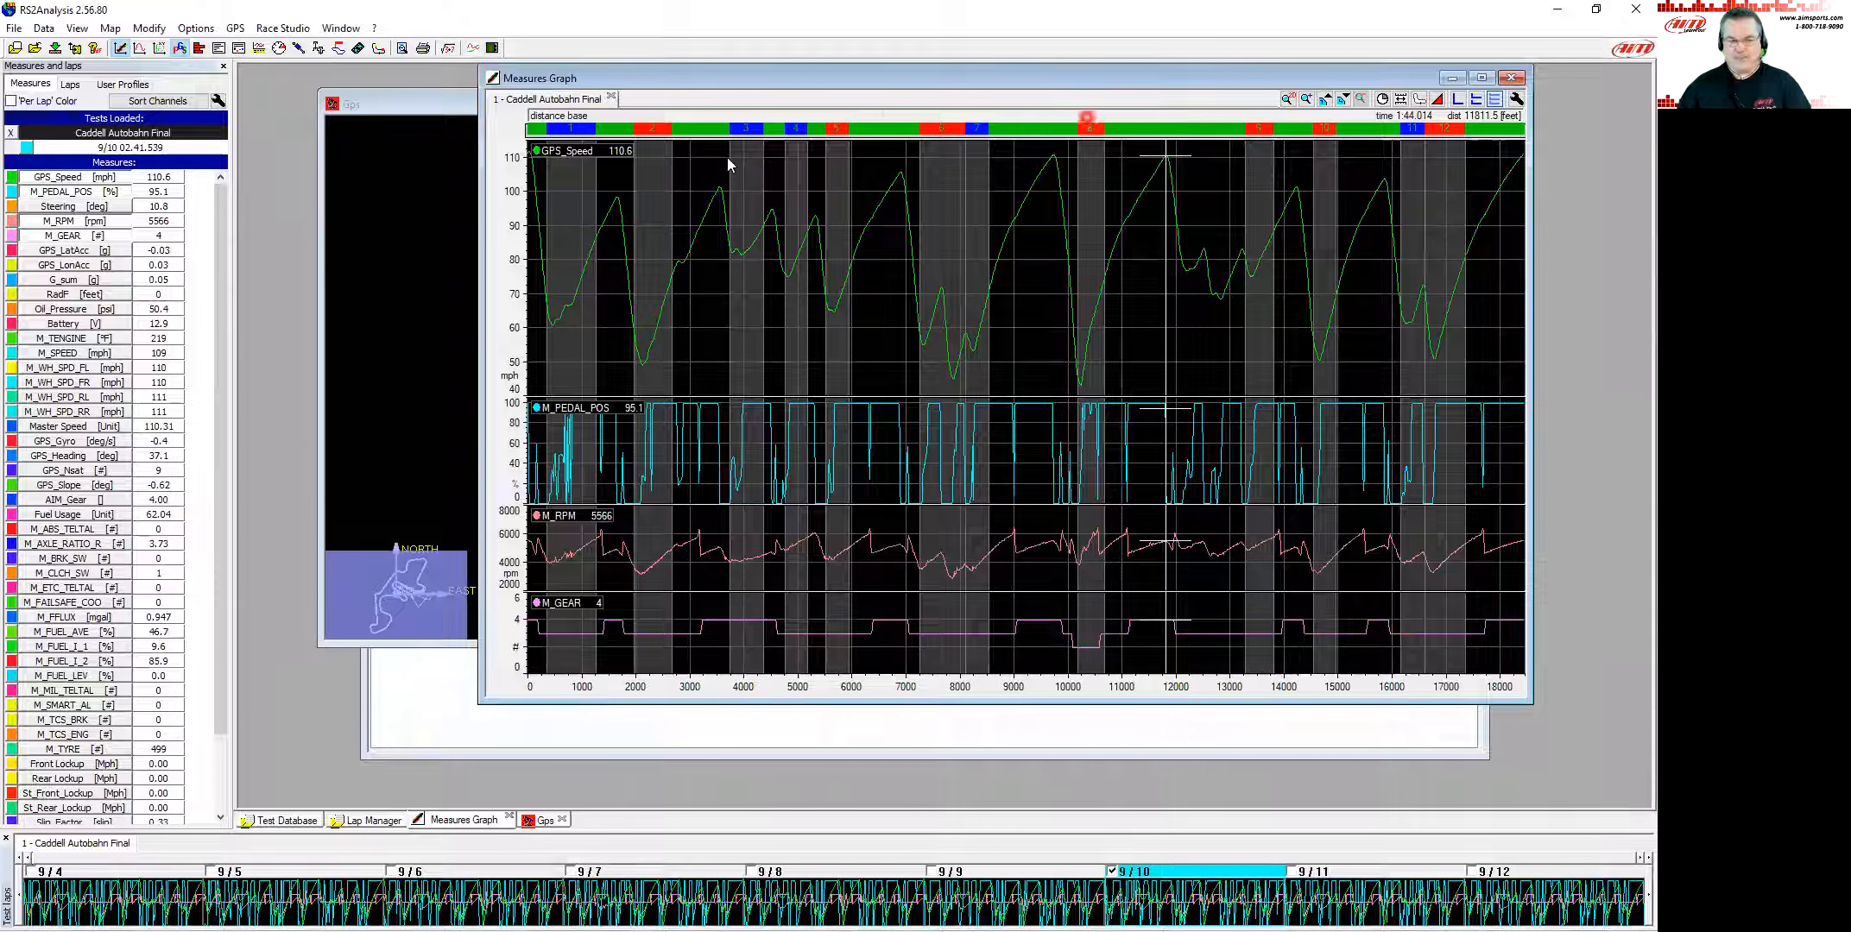
# Step: Resize the Gps window into a tall, narrow panel along the left edge of the workspace
pyautogui.click(392, 108)
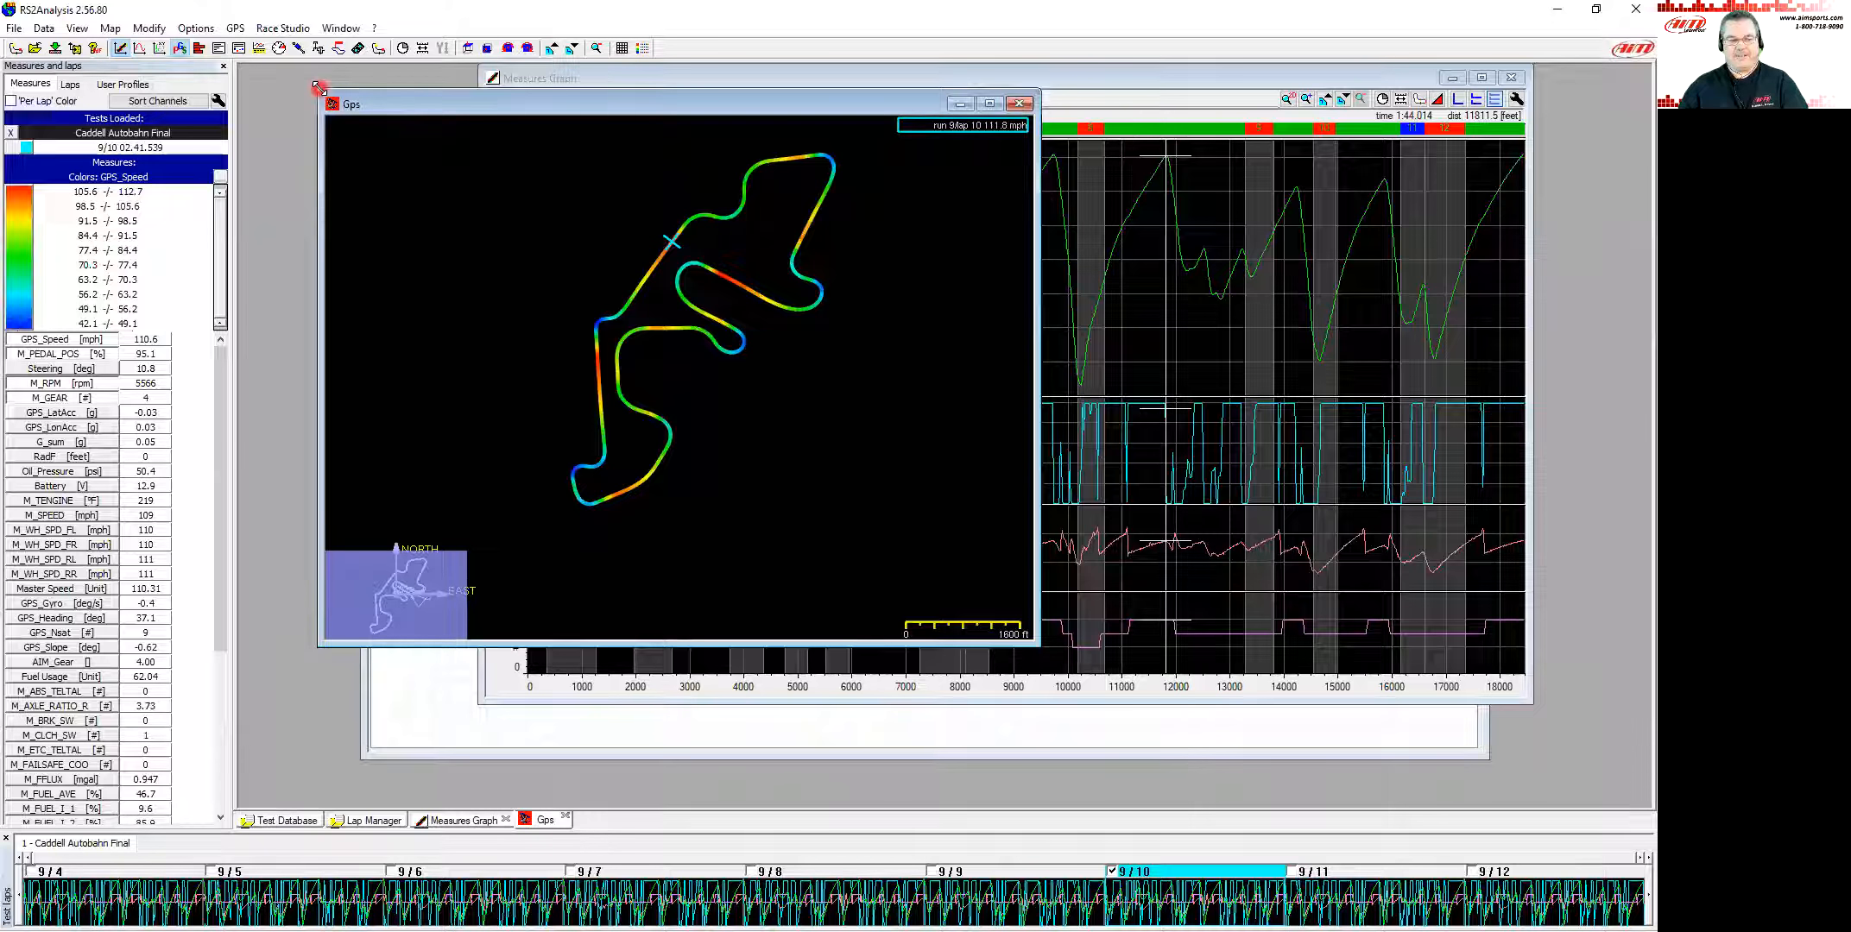
pyautogui.moveTo(318, 87); pyautogui.dragTo(240, 66)
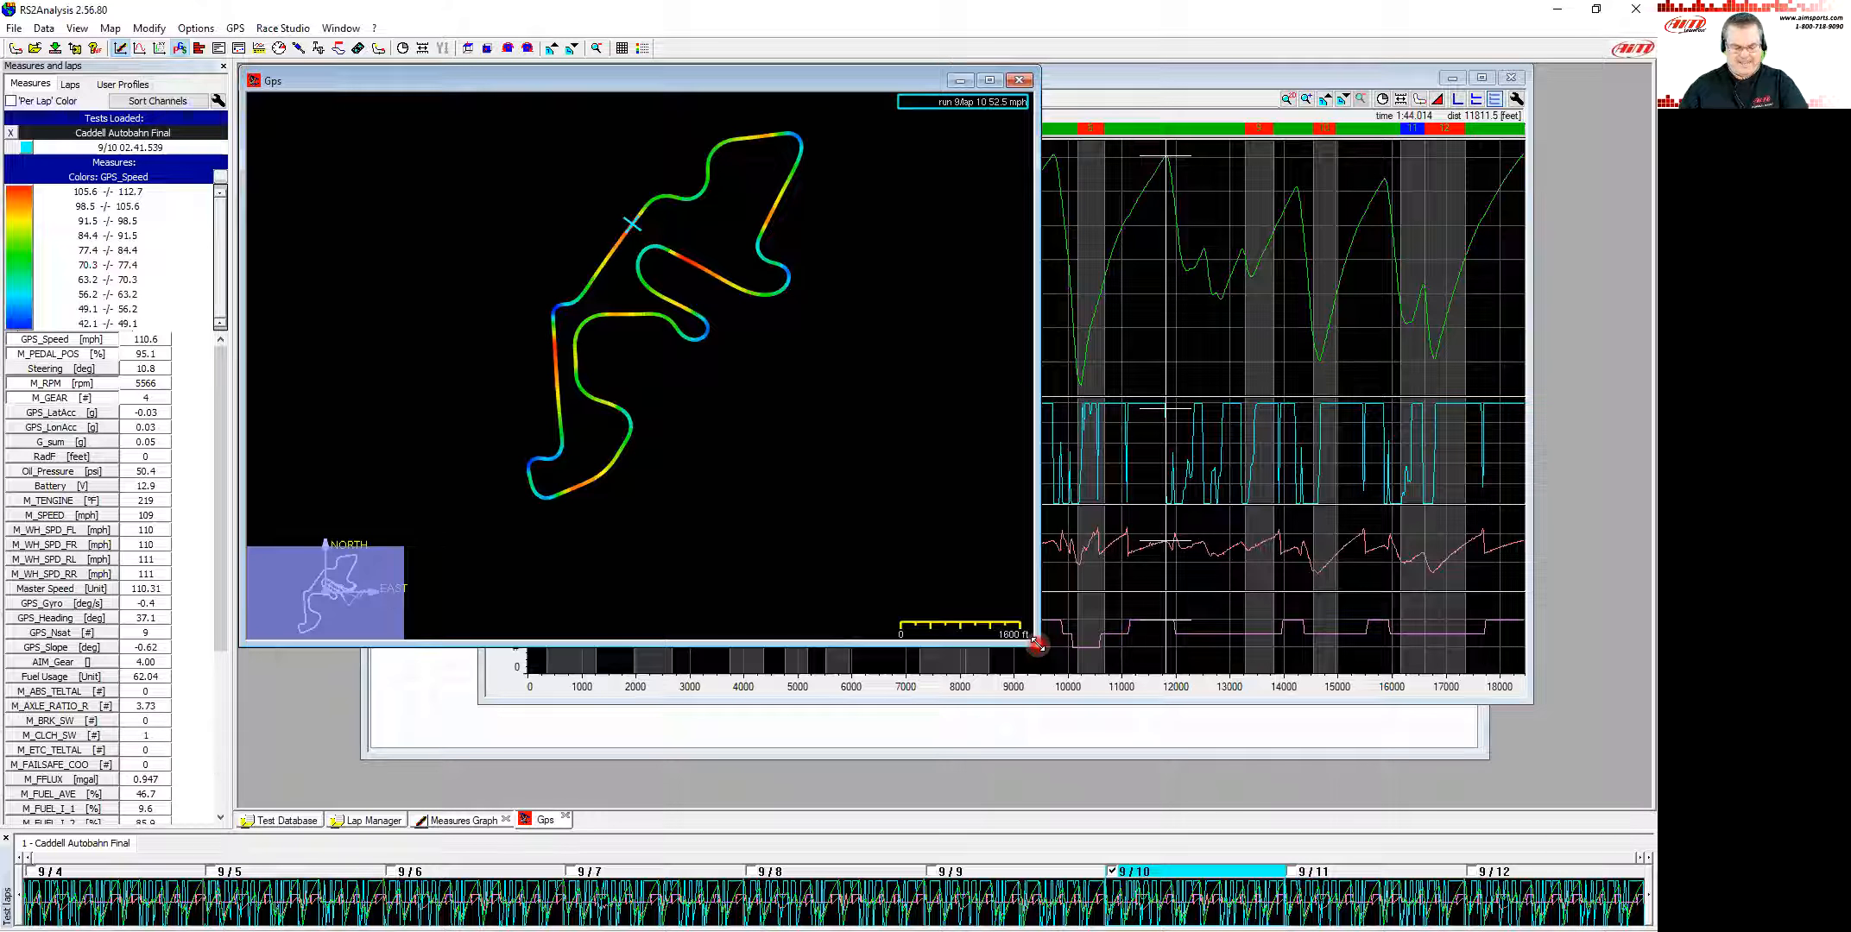
pyautogui.moveTo(1037, 644); pyautogui.dragTo(546, 803)
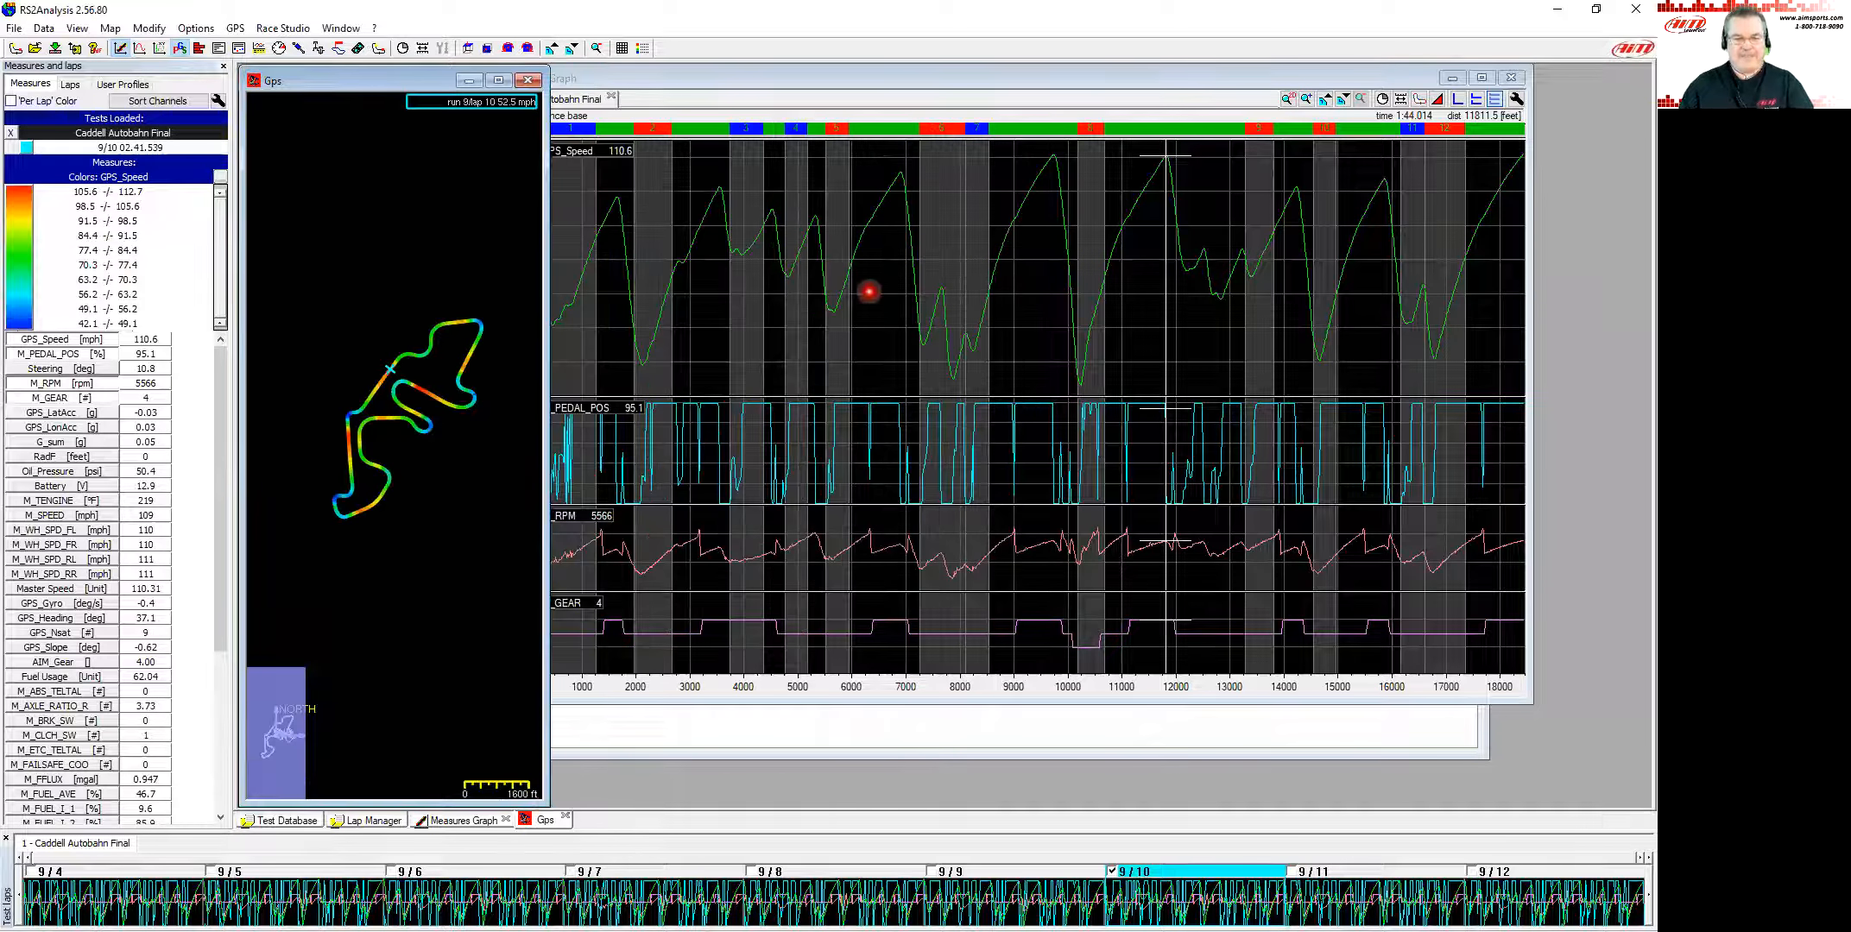
# Step: Resize the Measures Graph window to fill the rest of the workspace beside the Gps map
pyautogui.click(807, 86)
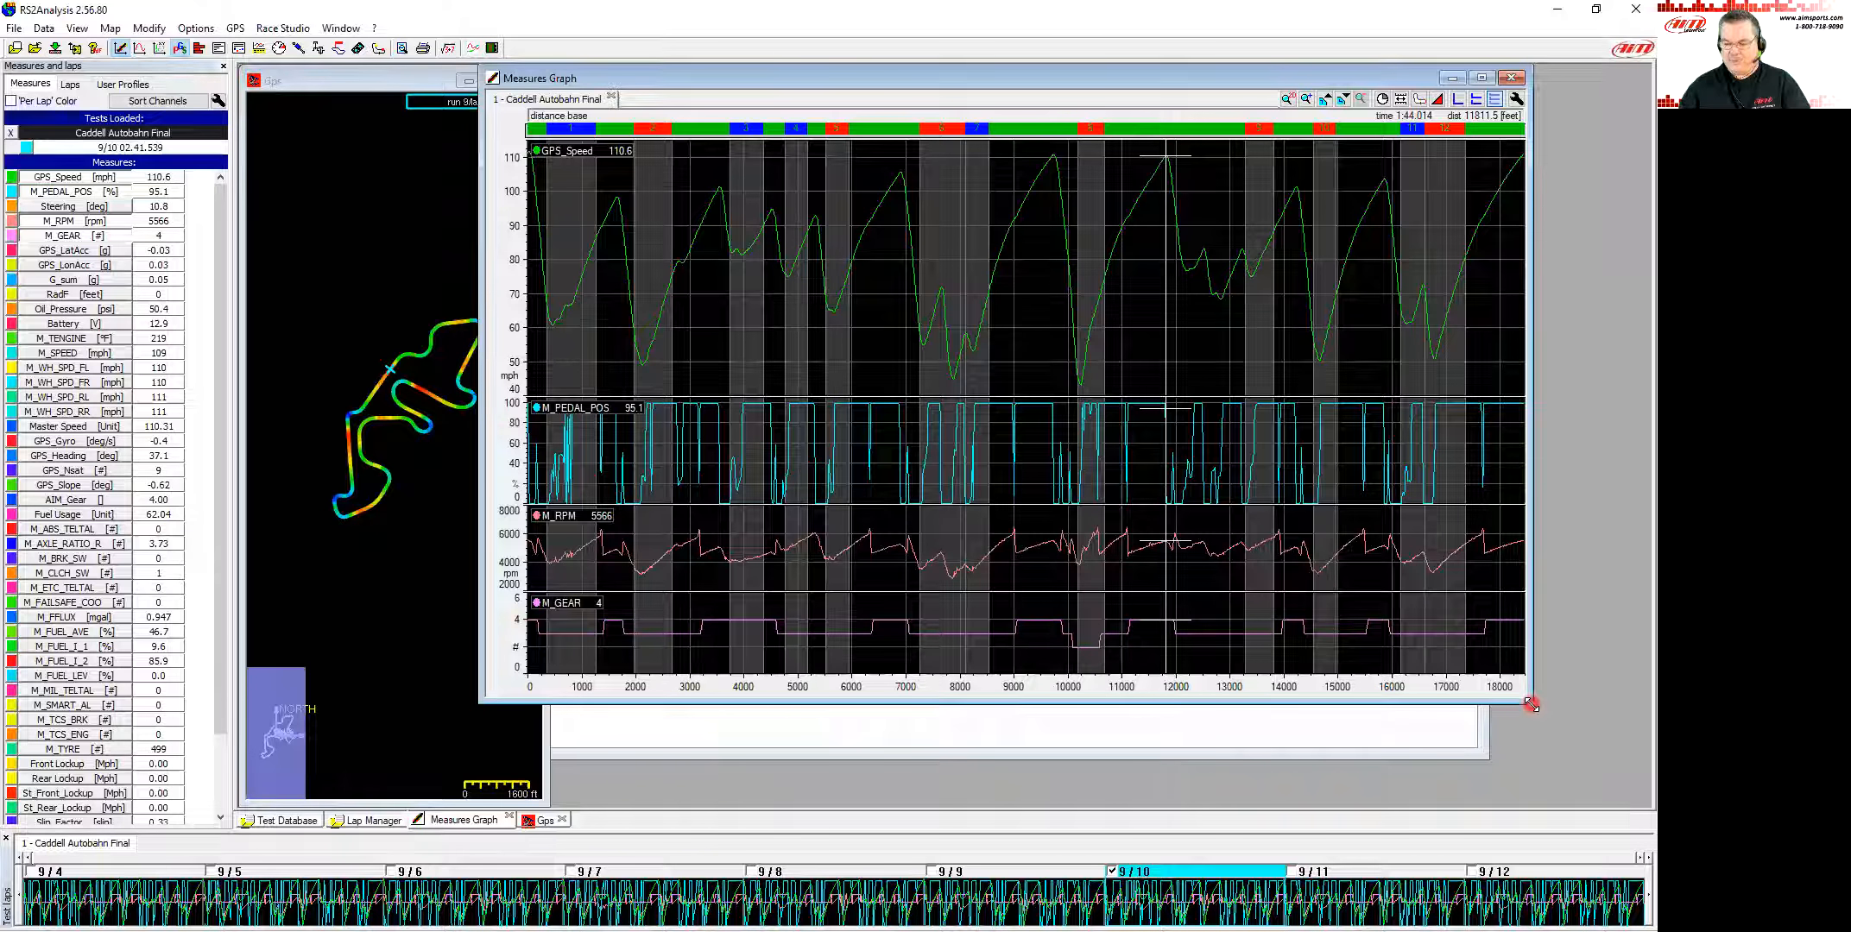
pyautogui.moveTo(1531, 704); pyautogui.dragTo(1649, 807)
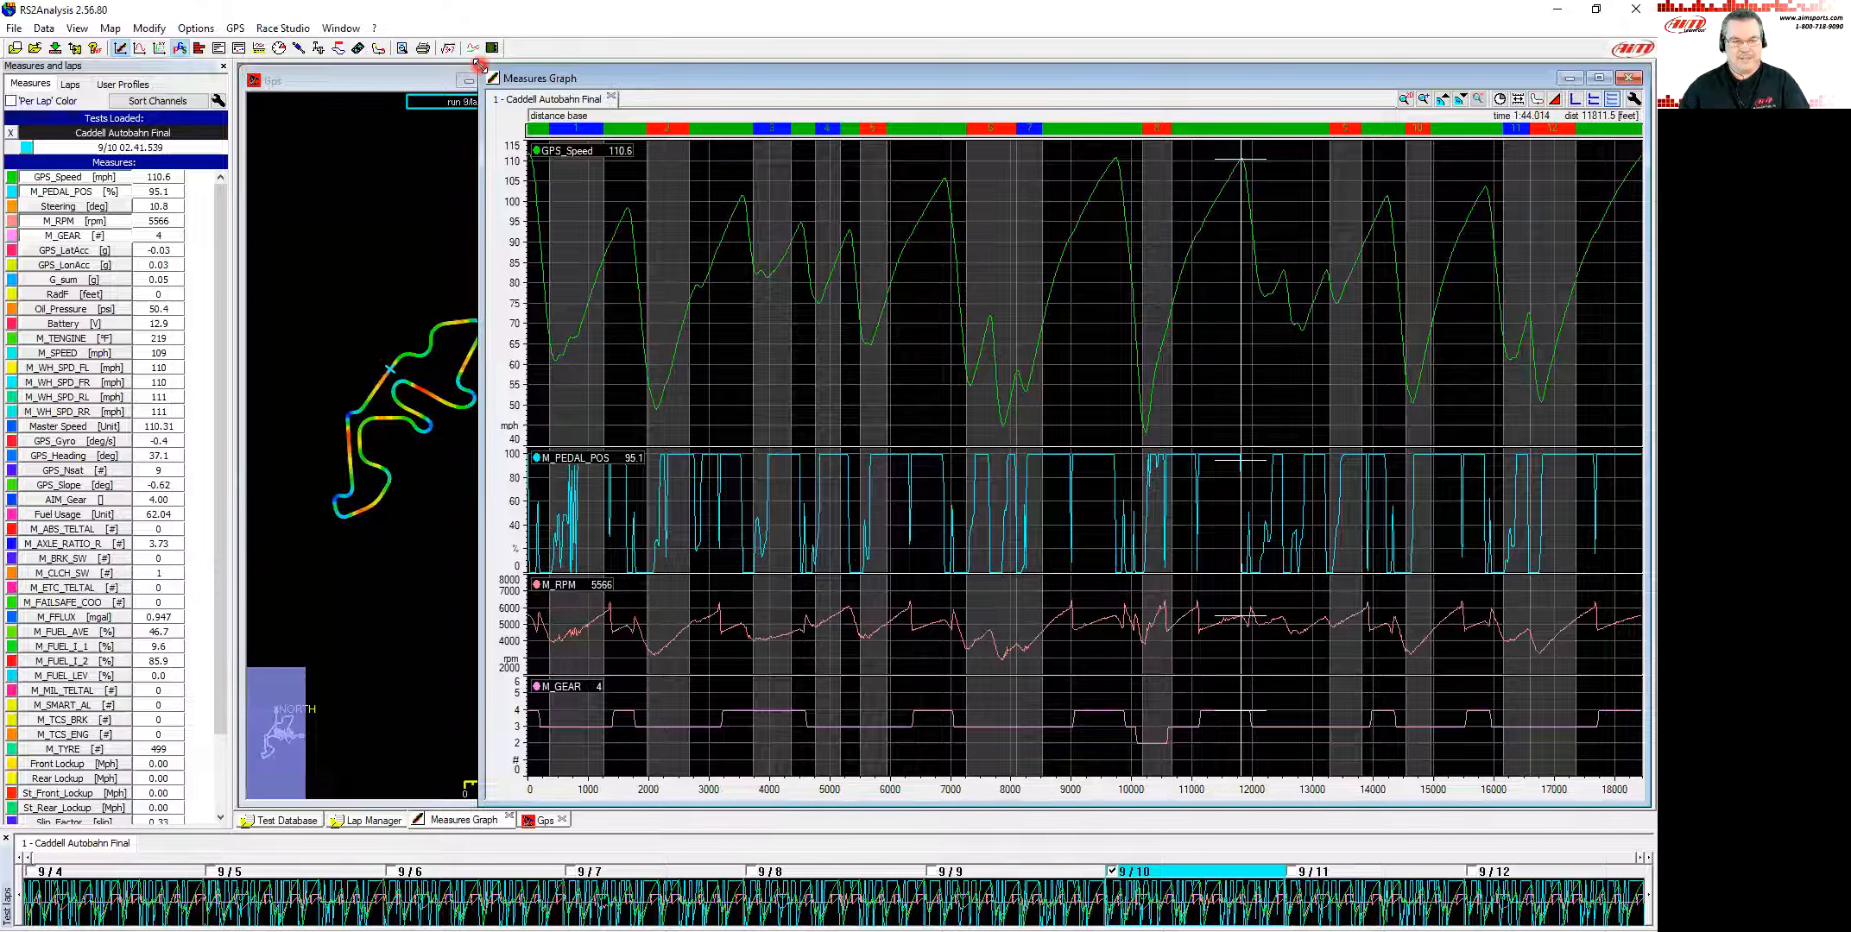
pyautogui.moveTo(479, 65); pyautogui.dragTo(553, 67)
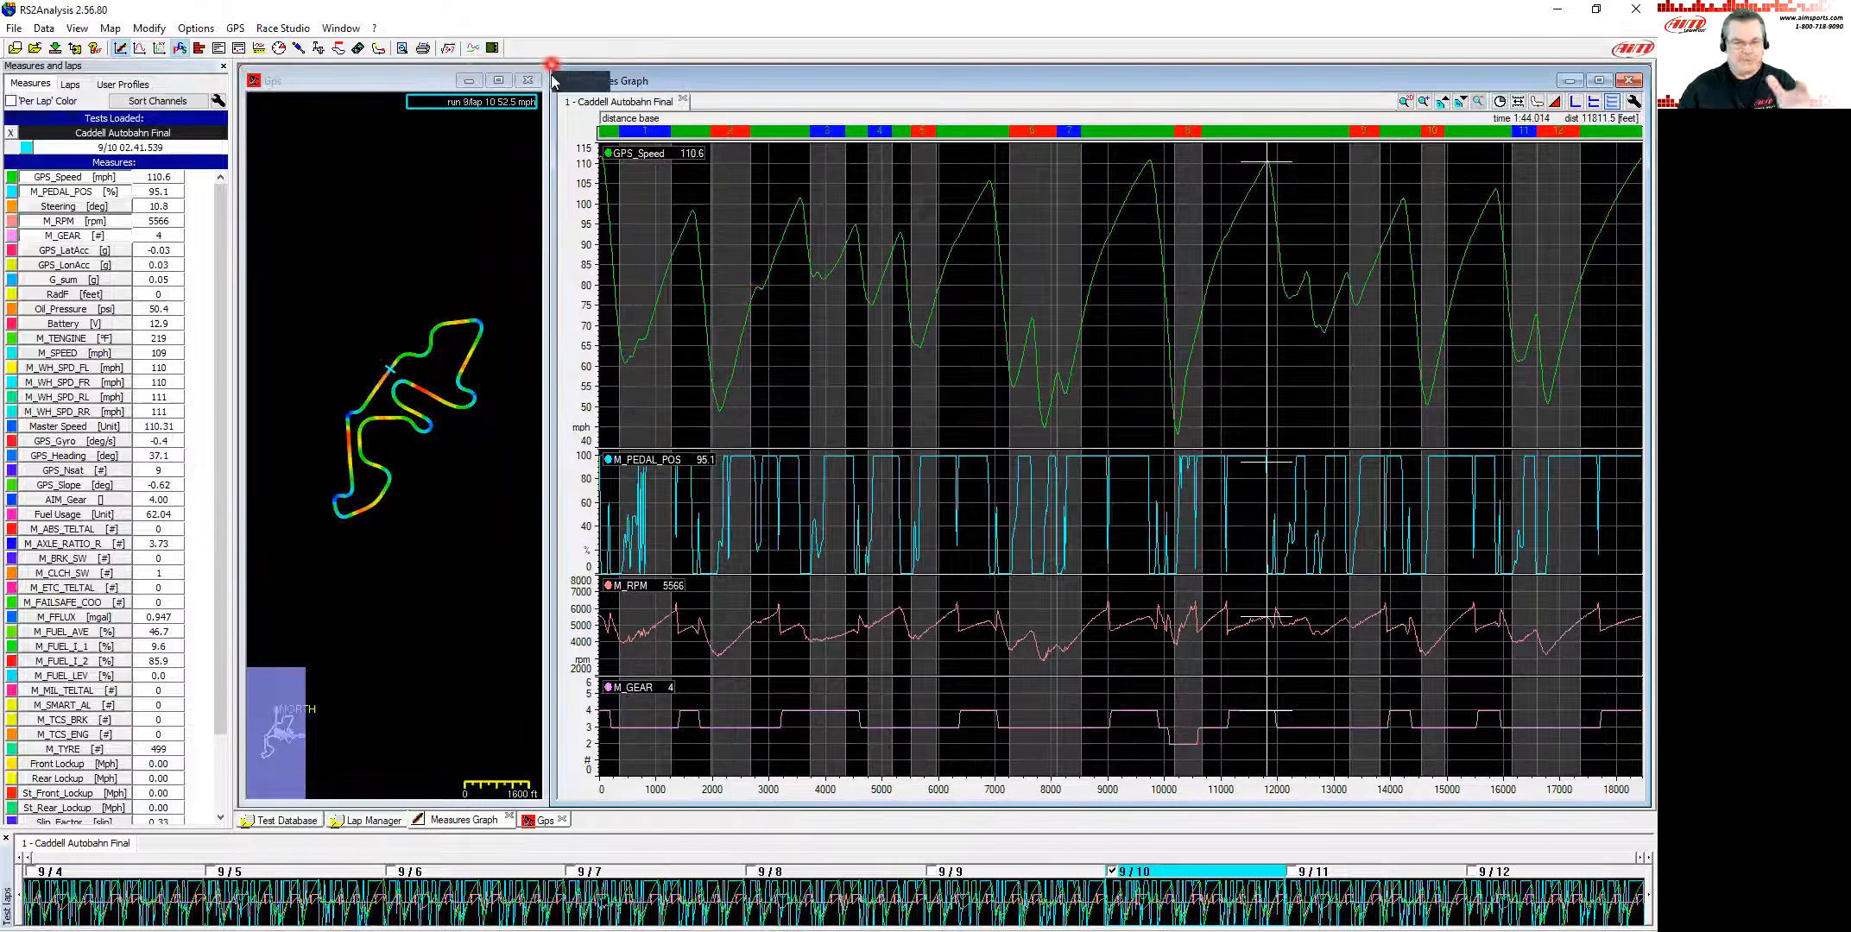
# Step: Move the cursor along the GPS_Speed trace to about 6,800 feet while following its position on the track map
pyautogui.click(765, 292)
pyautogui.moveTo(782, 300); pyautogui.dragTo(844, 300)
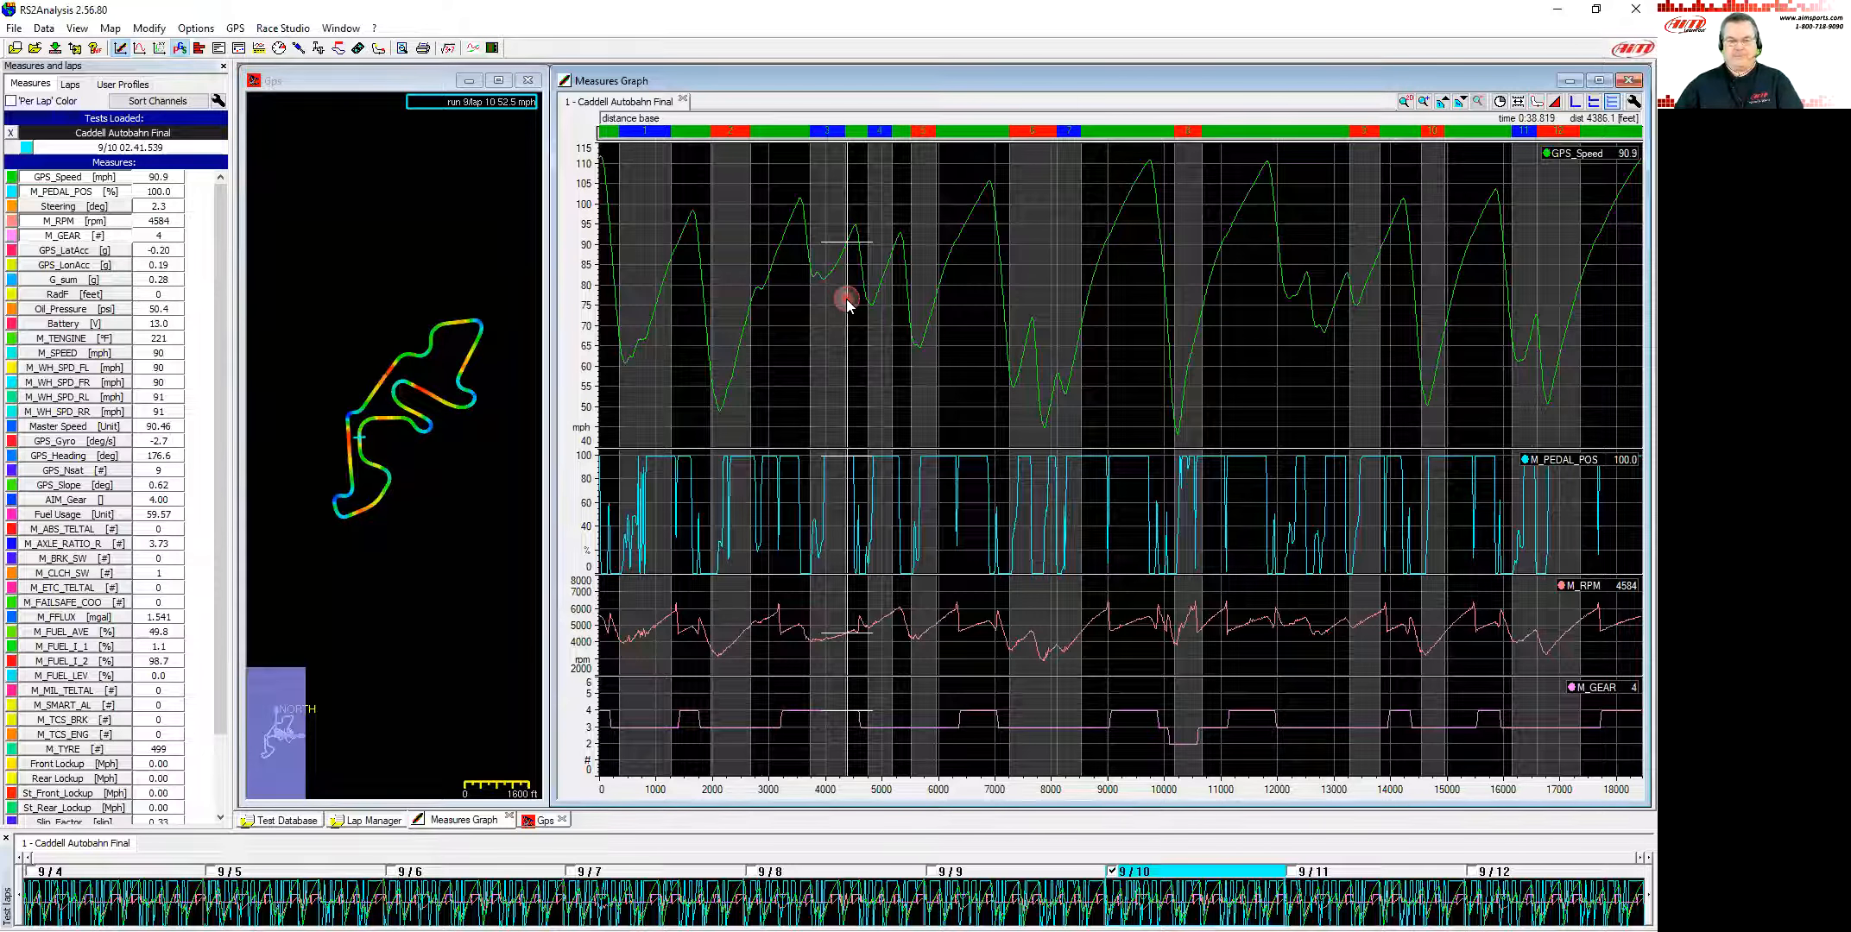
pyautogui.moveTo(846, 302); pyautogui.dragTo(939, 301)
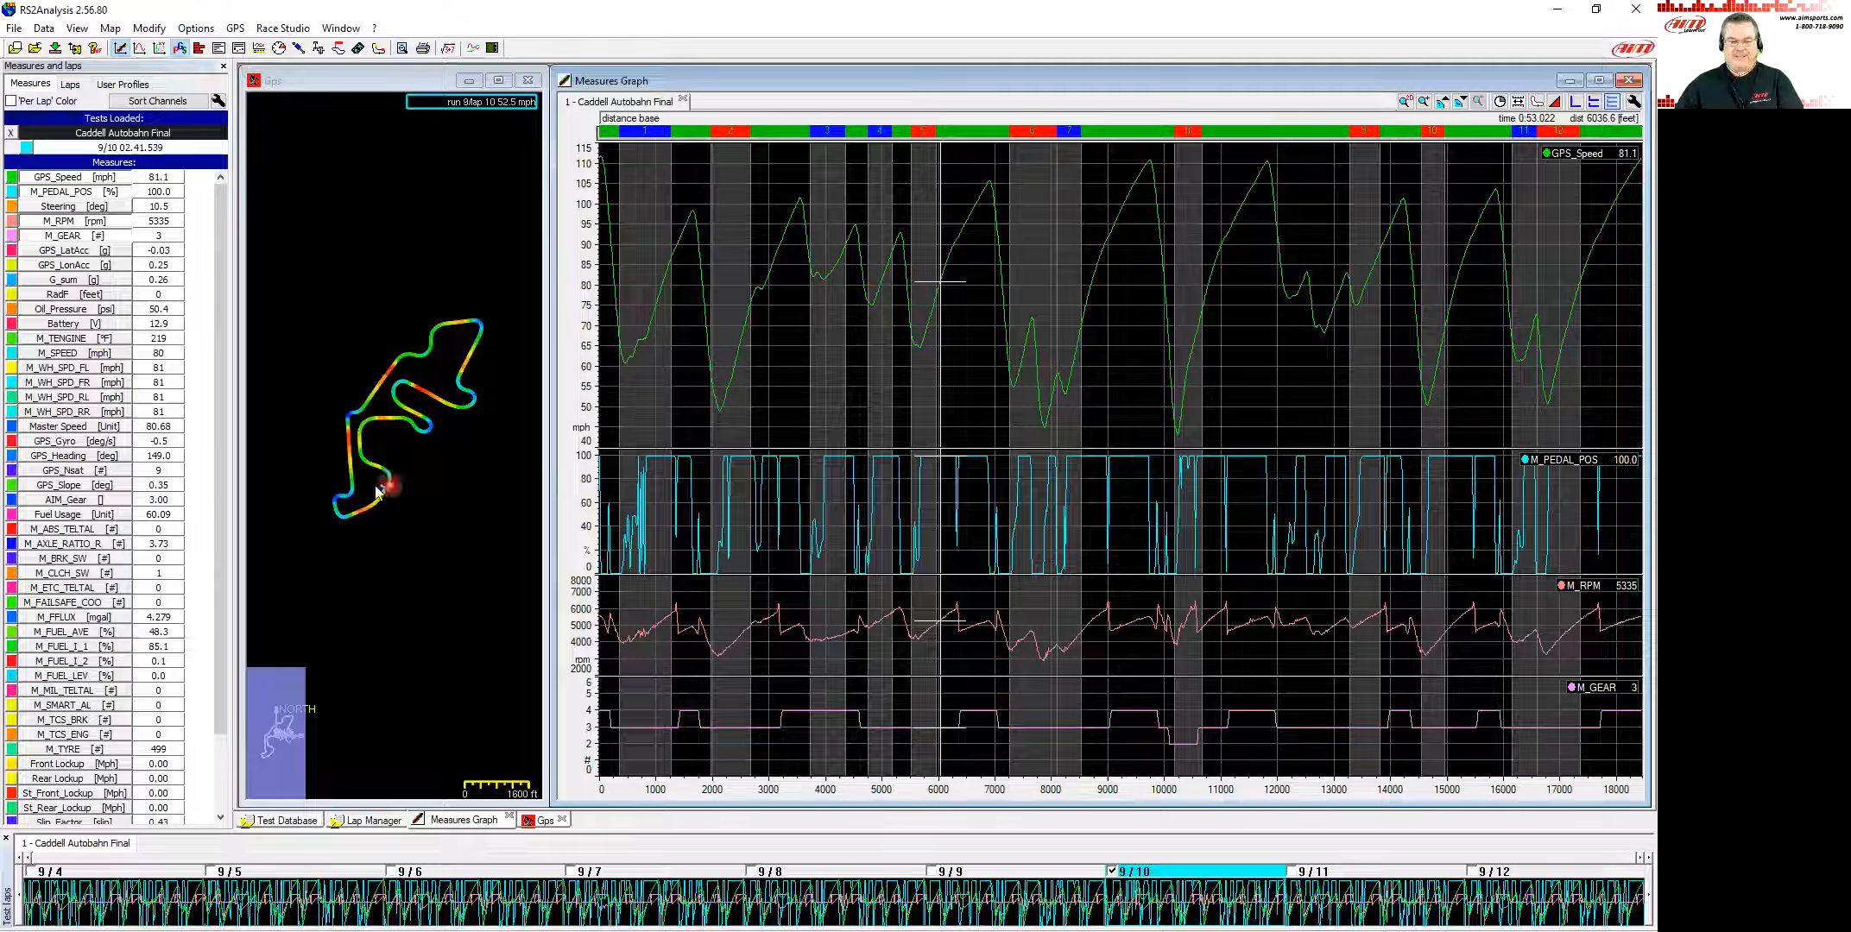
pyautogui.click(940, 284)
pyautogui.moveTo(954, 289)
pyautogui.mouseDown()
pyautogui.moveTo(1012, 285)
pyautogui.moveTo(759, 281)
pyautogui.moveTo(967, 285)
pyautogui.mouseUp()
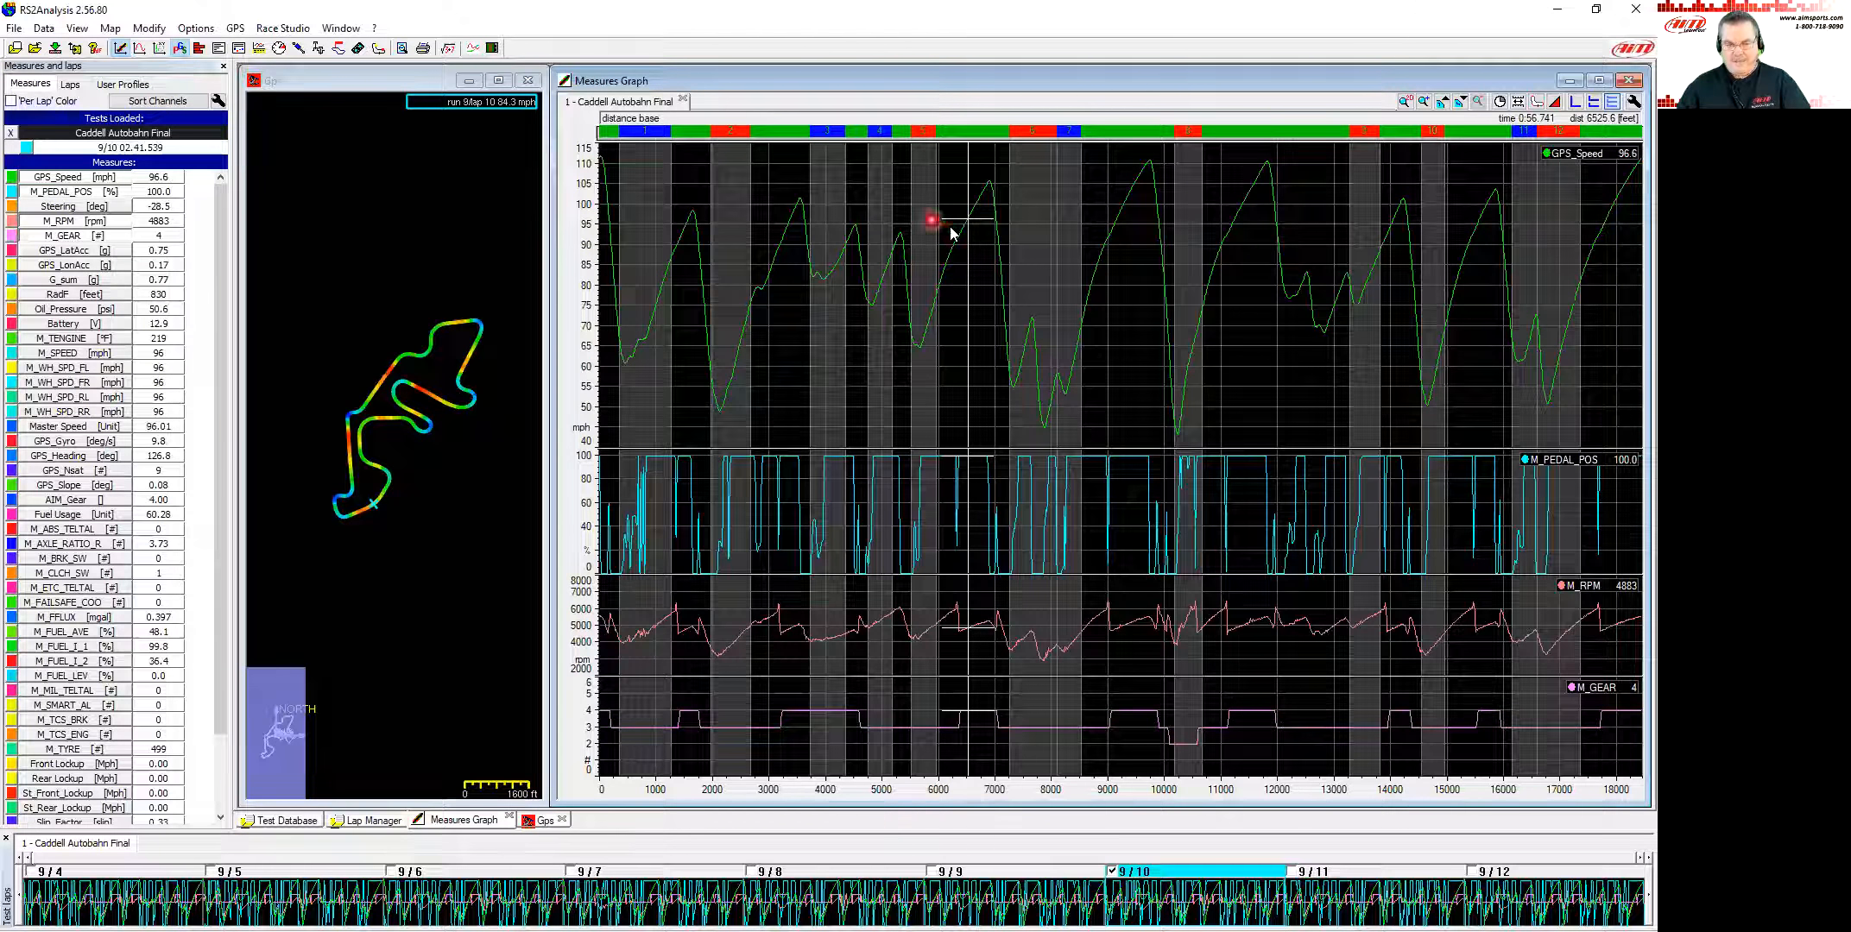
pyautogui.click(983, 211)
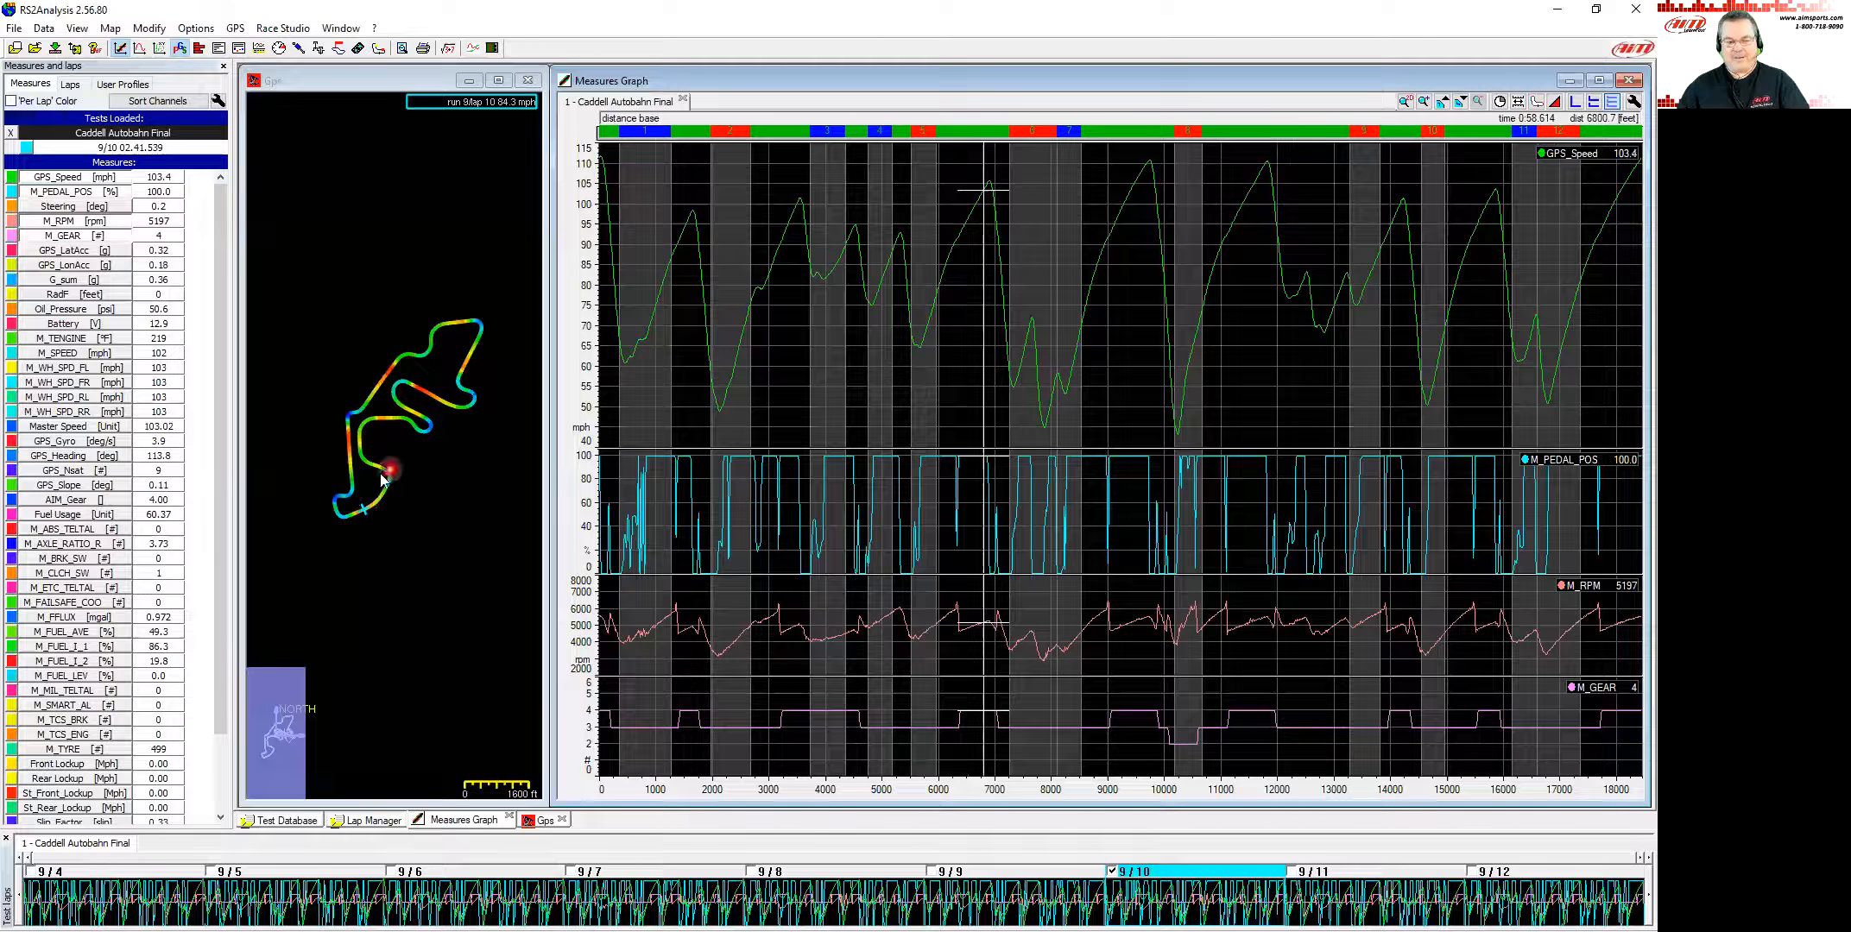
# Step: Move the graph cursor to about 6,770 feet and back to about 6,170 feet to read the channel values
pyautogui.click(980, 191)
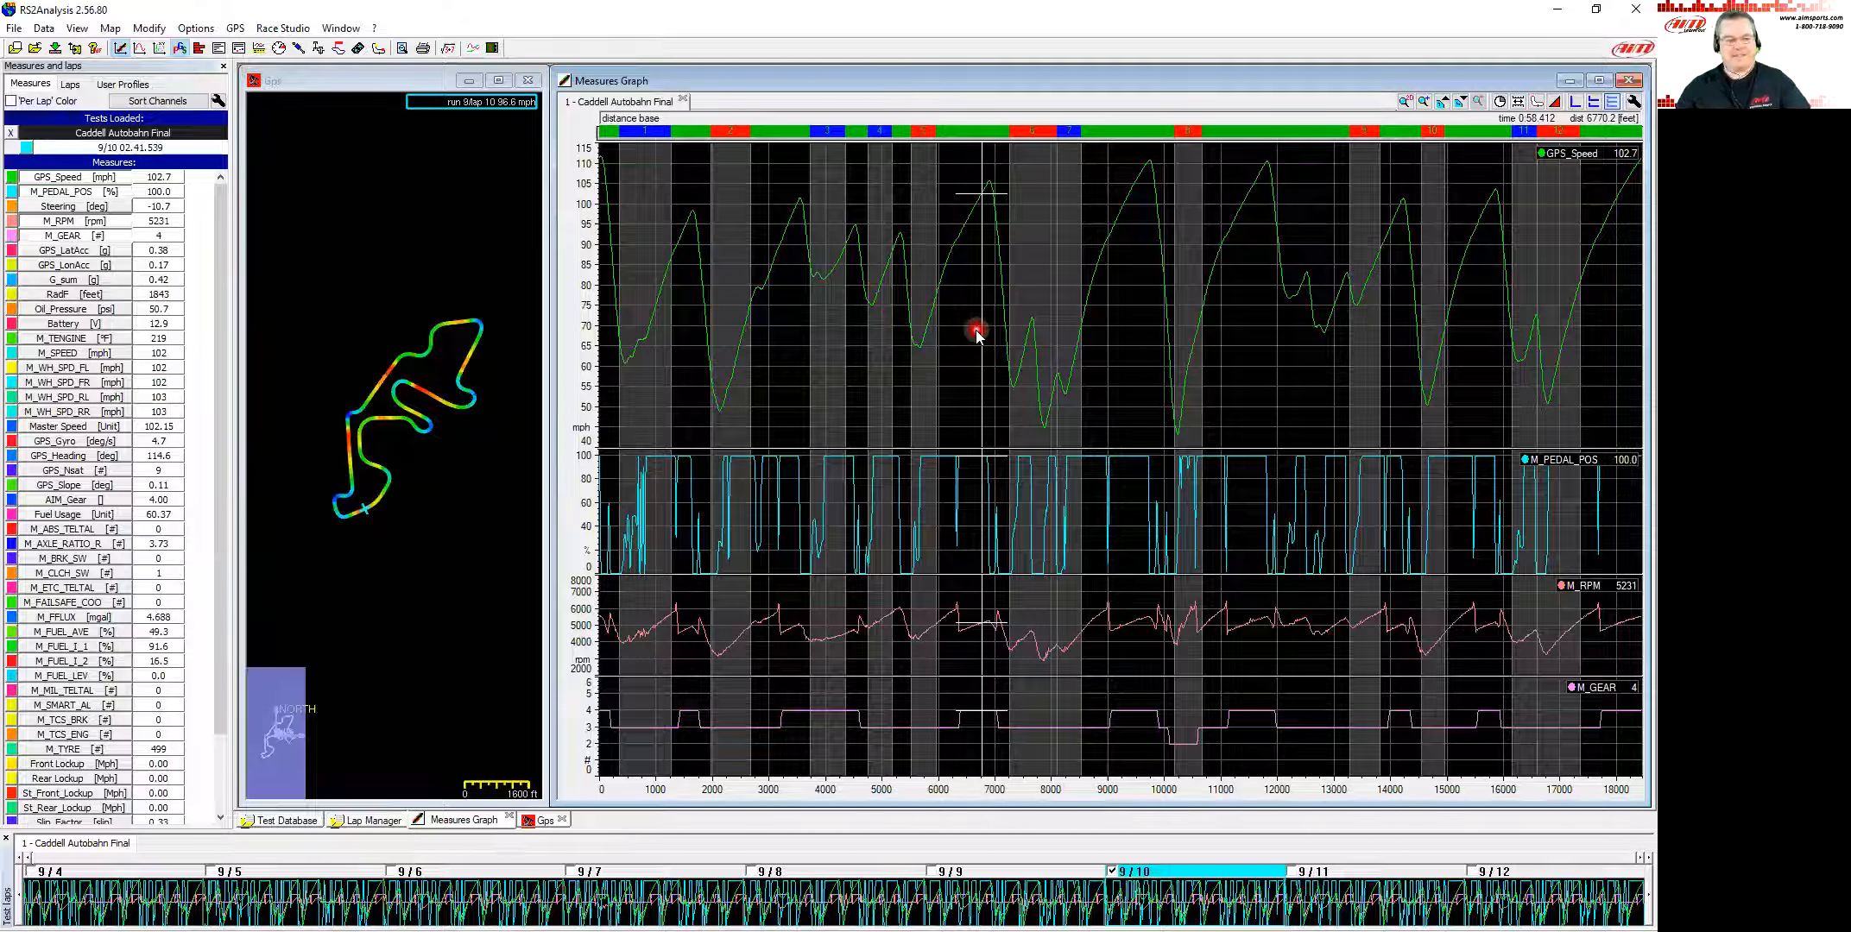
pyautogui.click(948, 277)
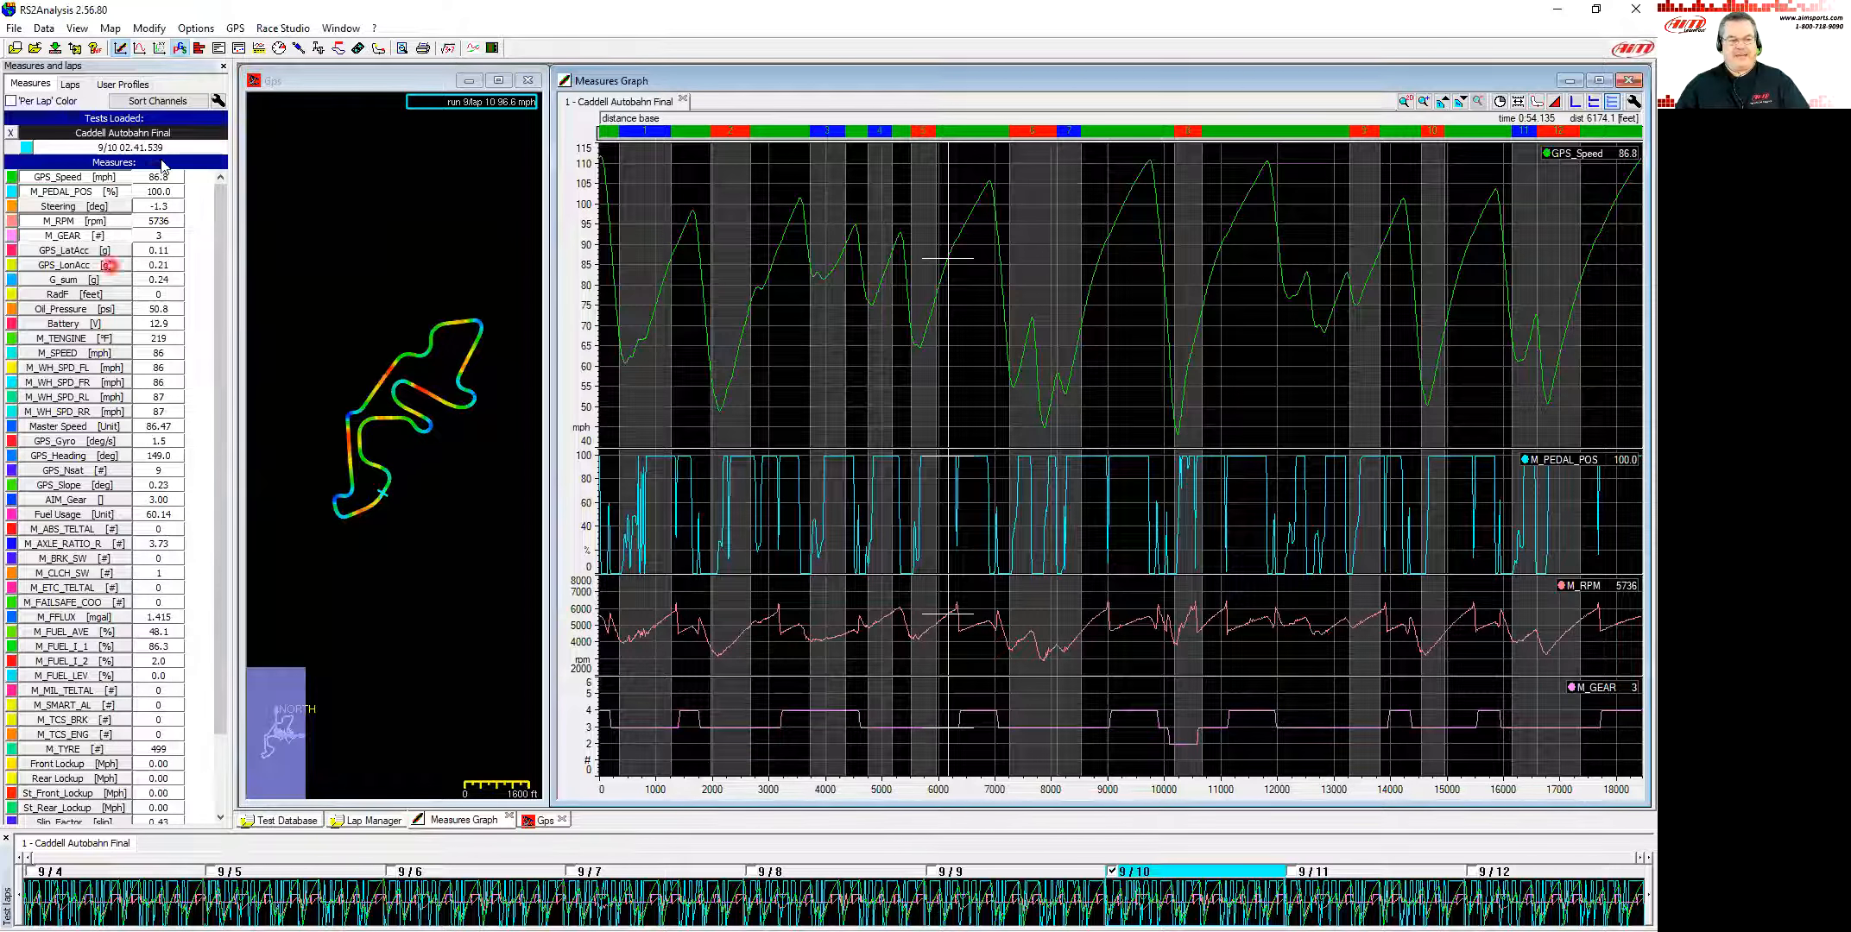
# Step: Open the channel sorting settings and move Steering to the top of the user profile list
pyautogui.click(149, 102)
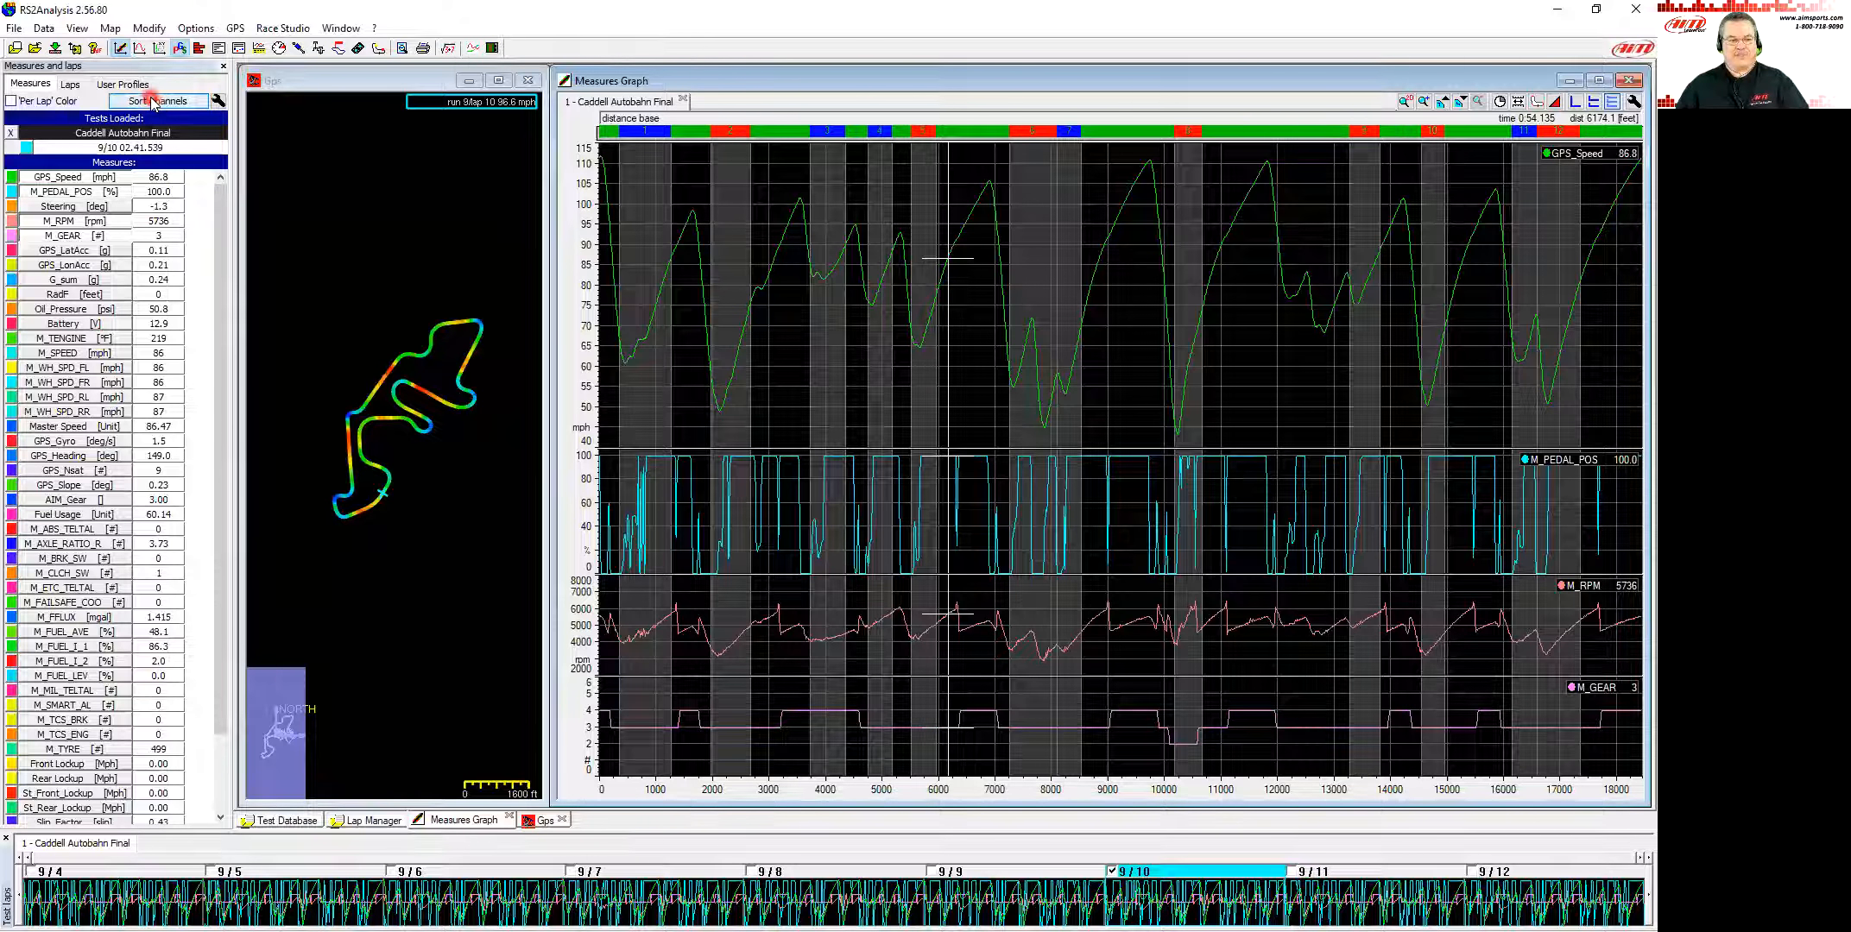
pyautogui.click(816, 257)
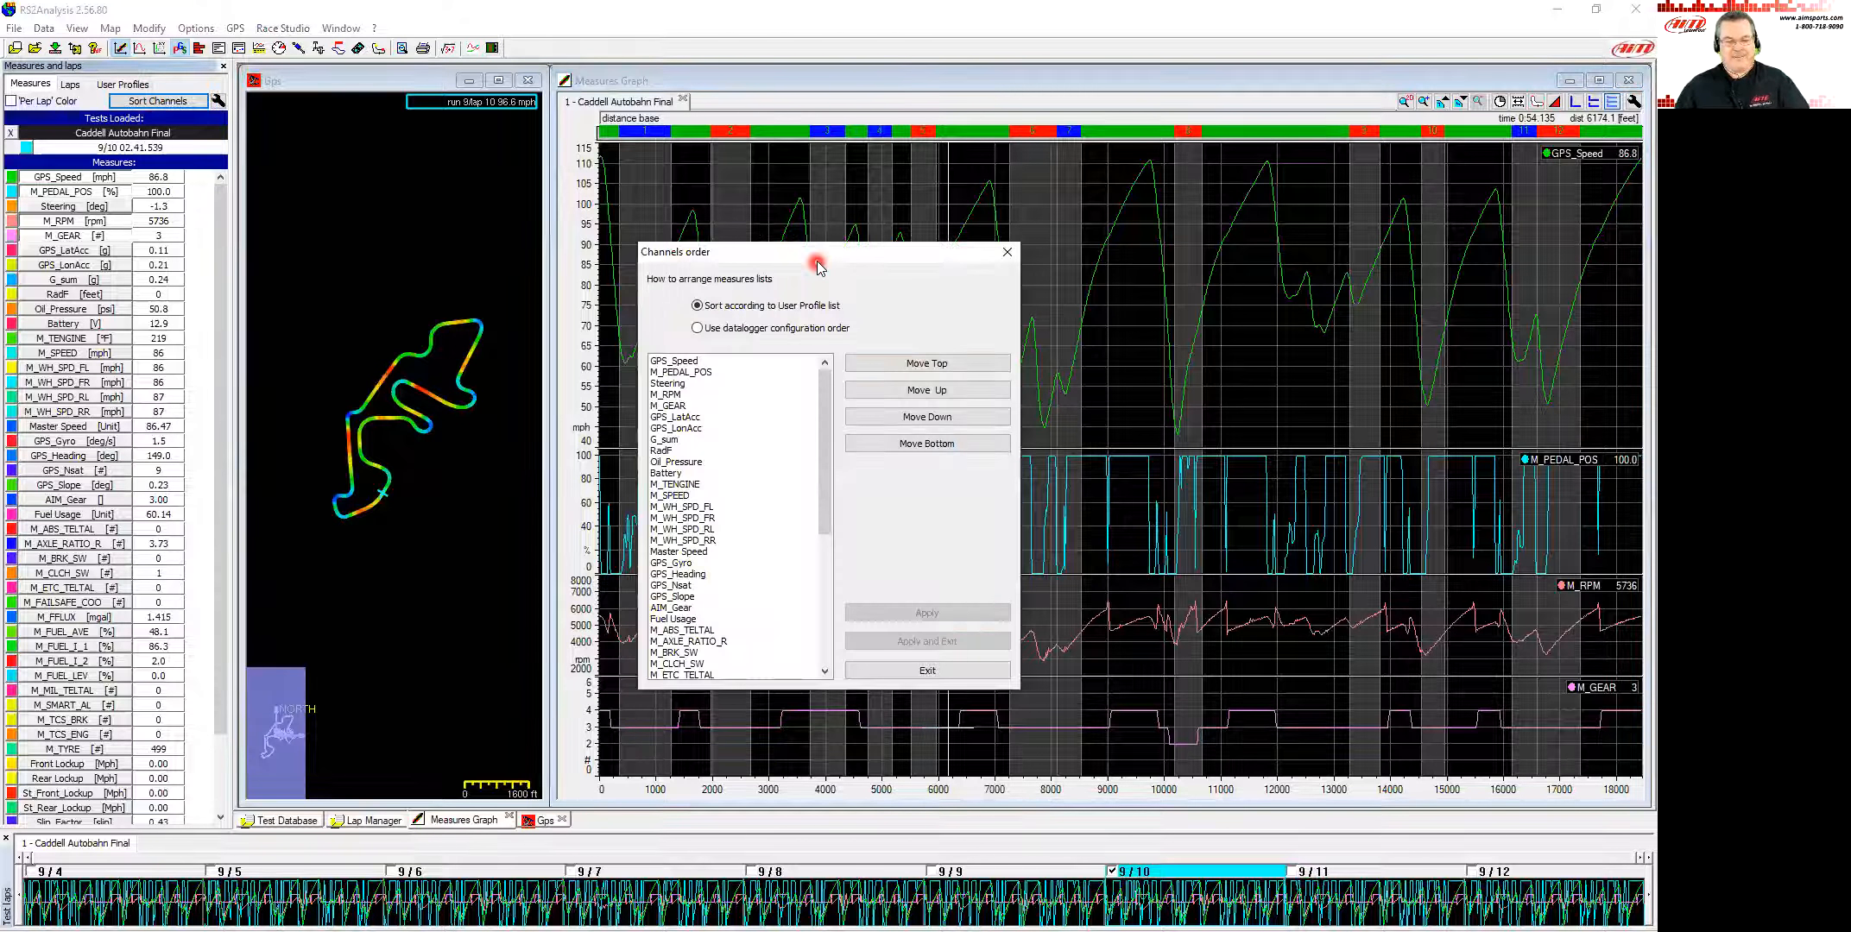
pyautogui.moveTo(816, 260); pyautogui.dragTo(830, 226)
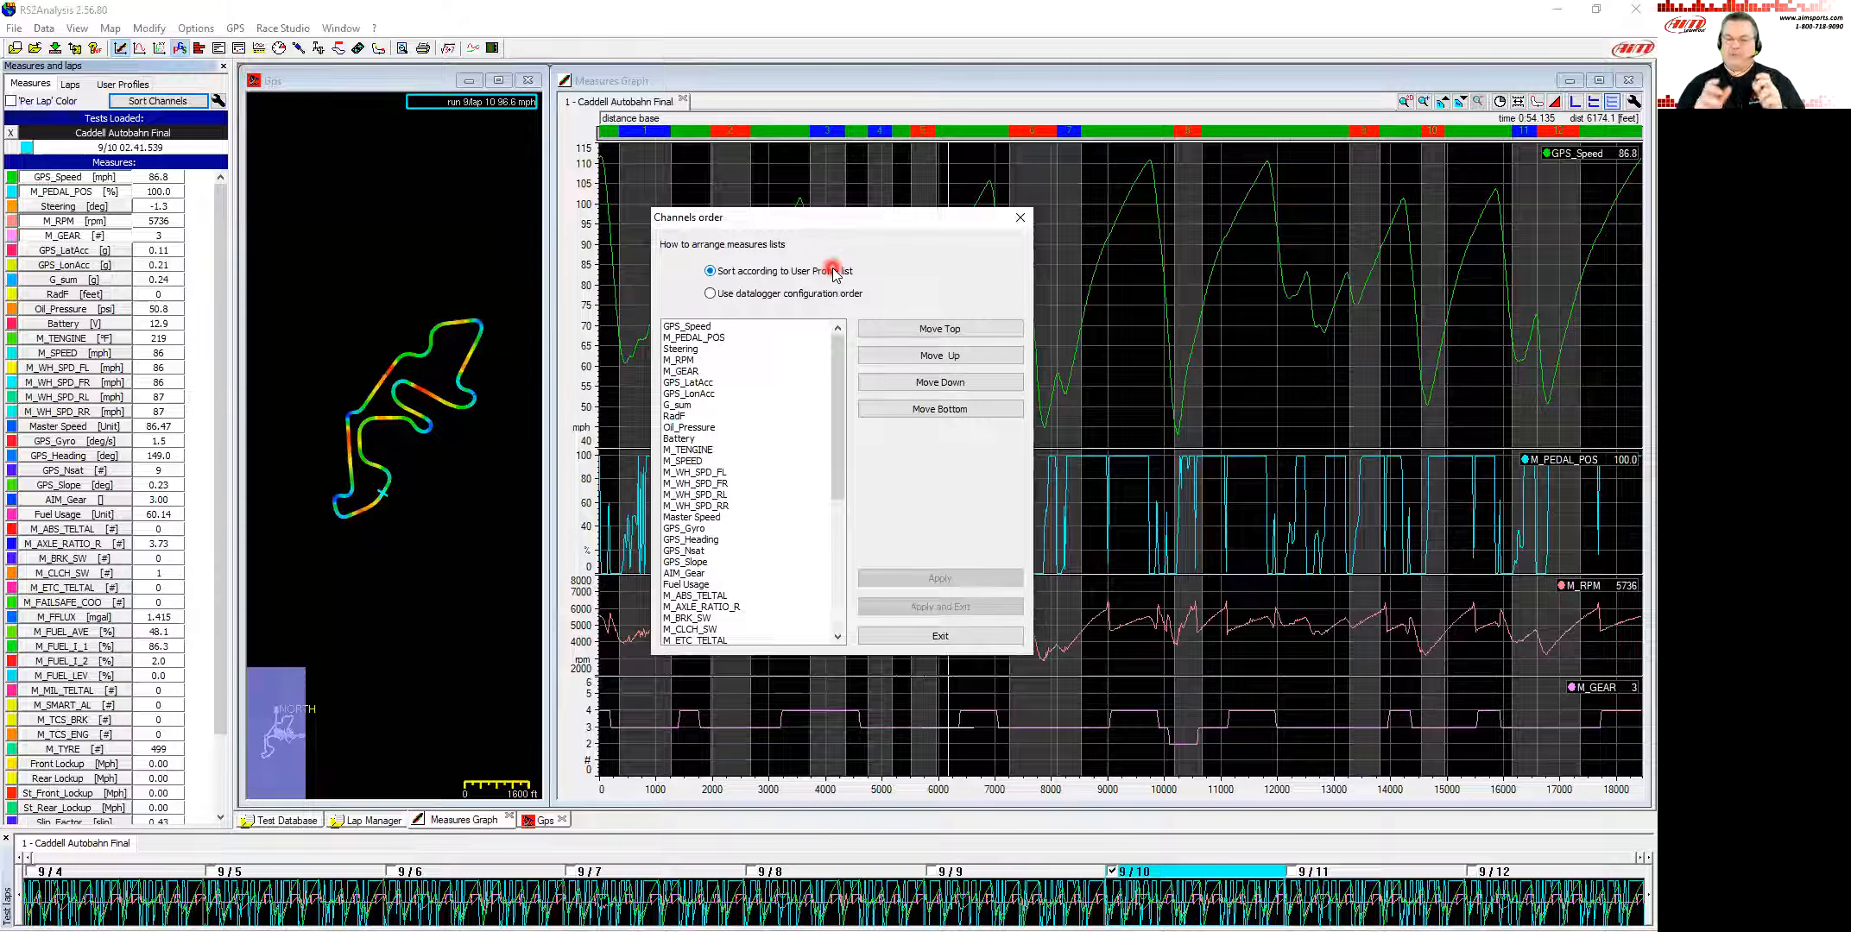
pyautogui.click(713, 318)
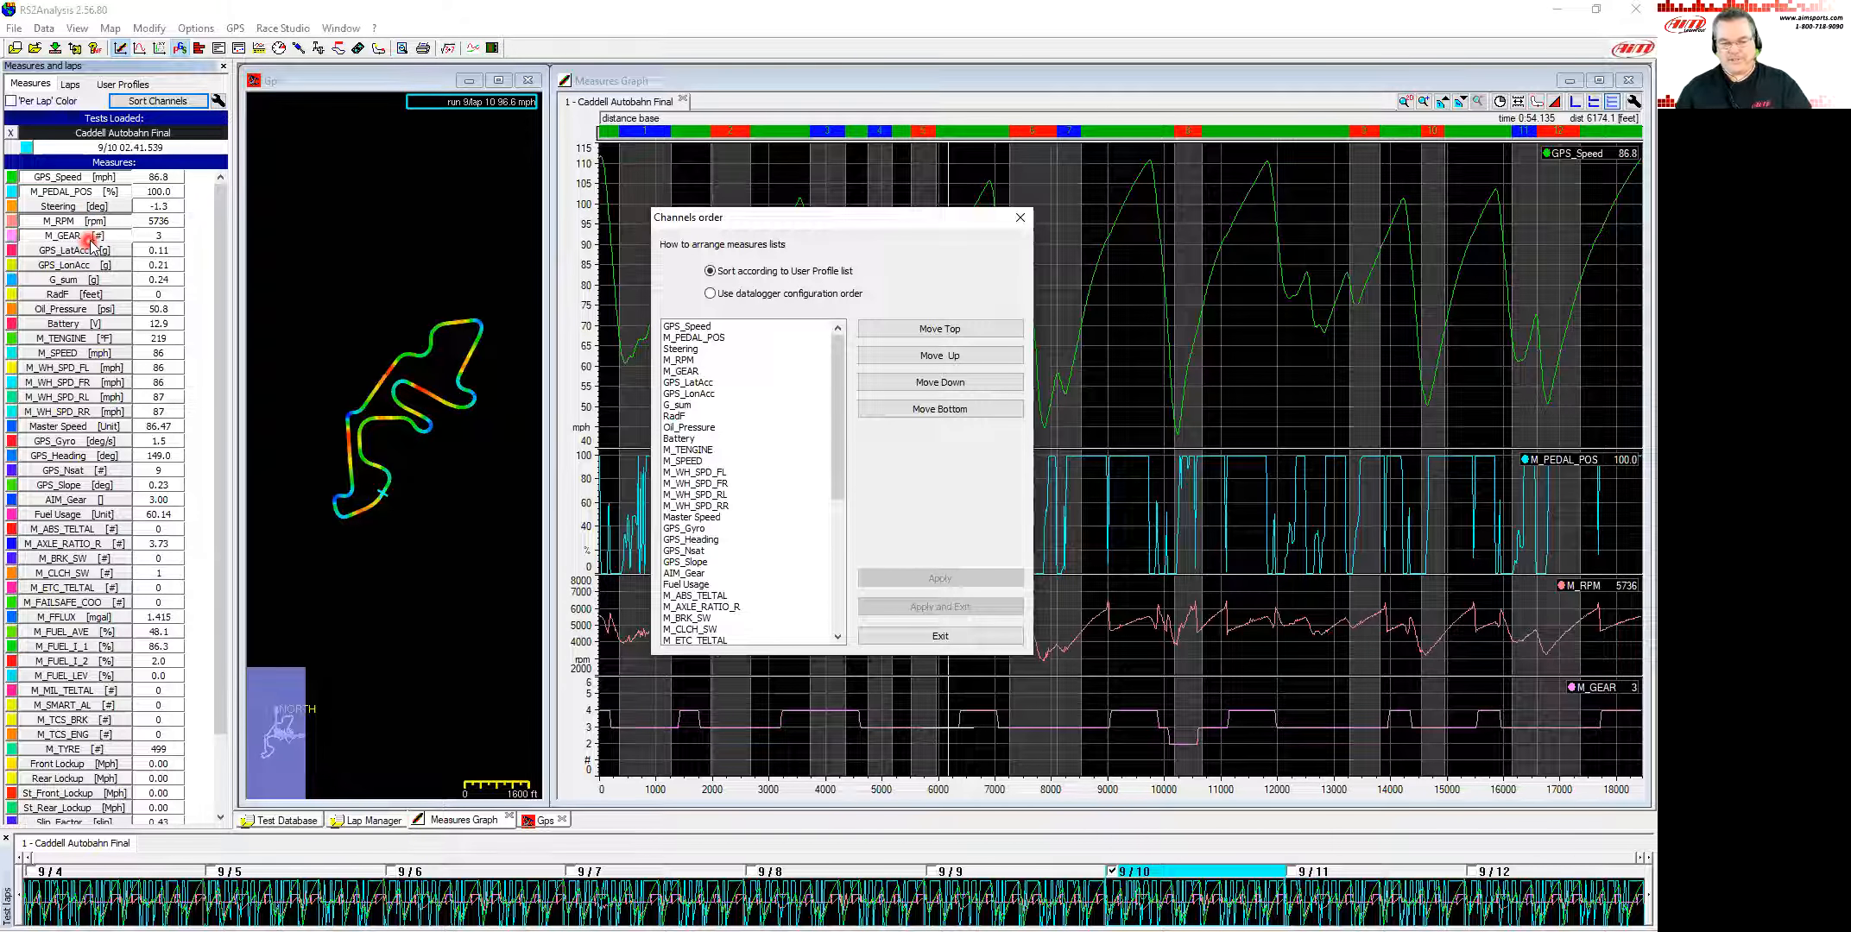
pyautogui.click(686, 349)
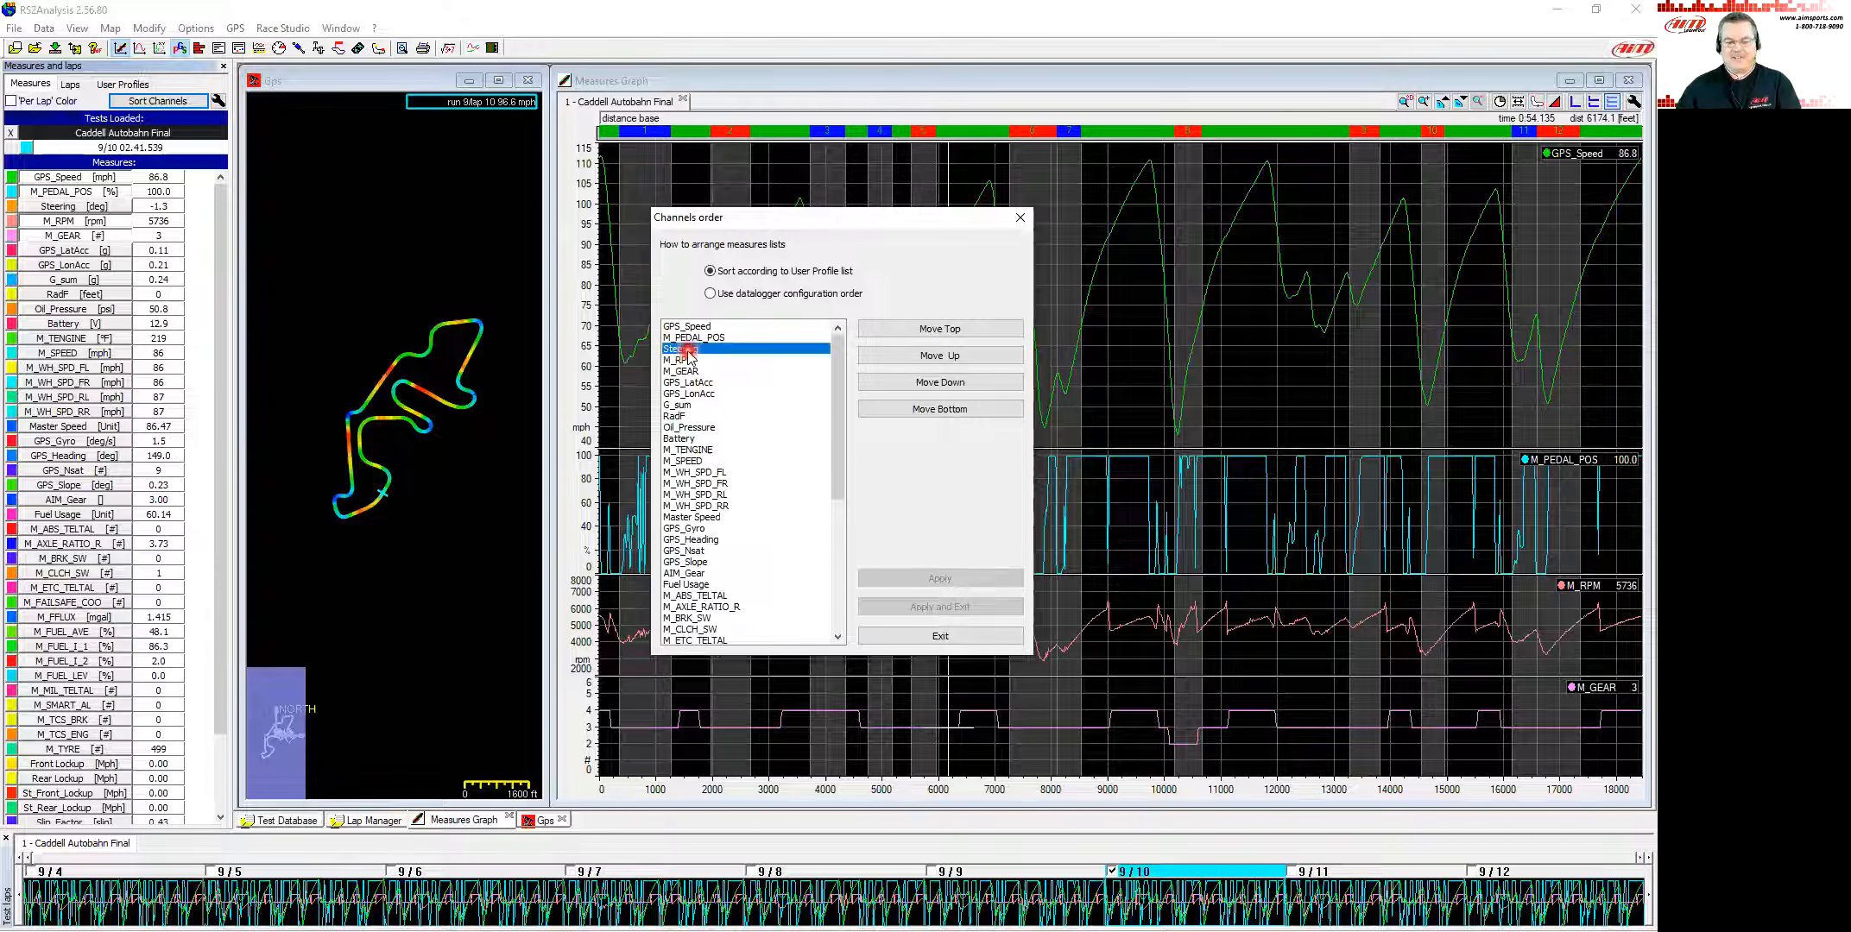
pyautogui.click(942, 331)
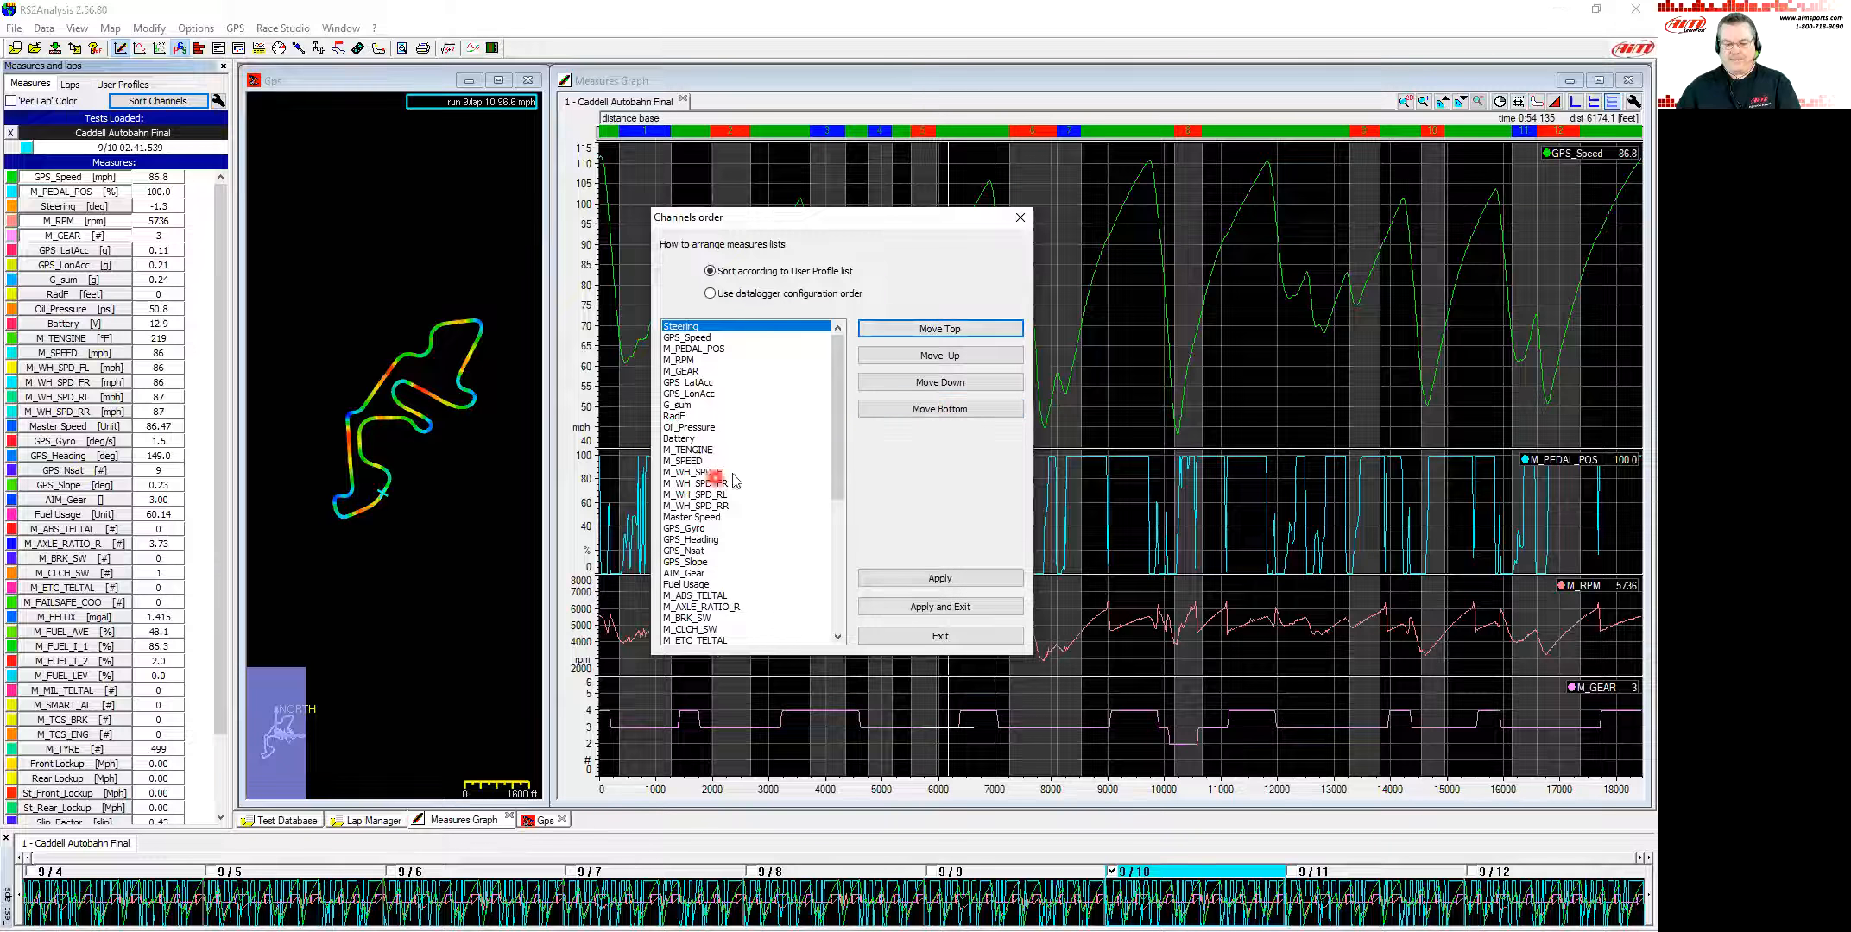
# Step: Move Steering down four places in the channel order so it sits directly below M_GEAR
pyautogui.click(966, 382)
pyautogui.click(966, 382)
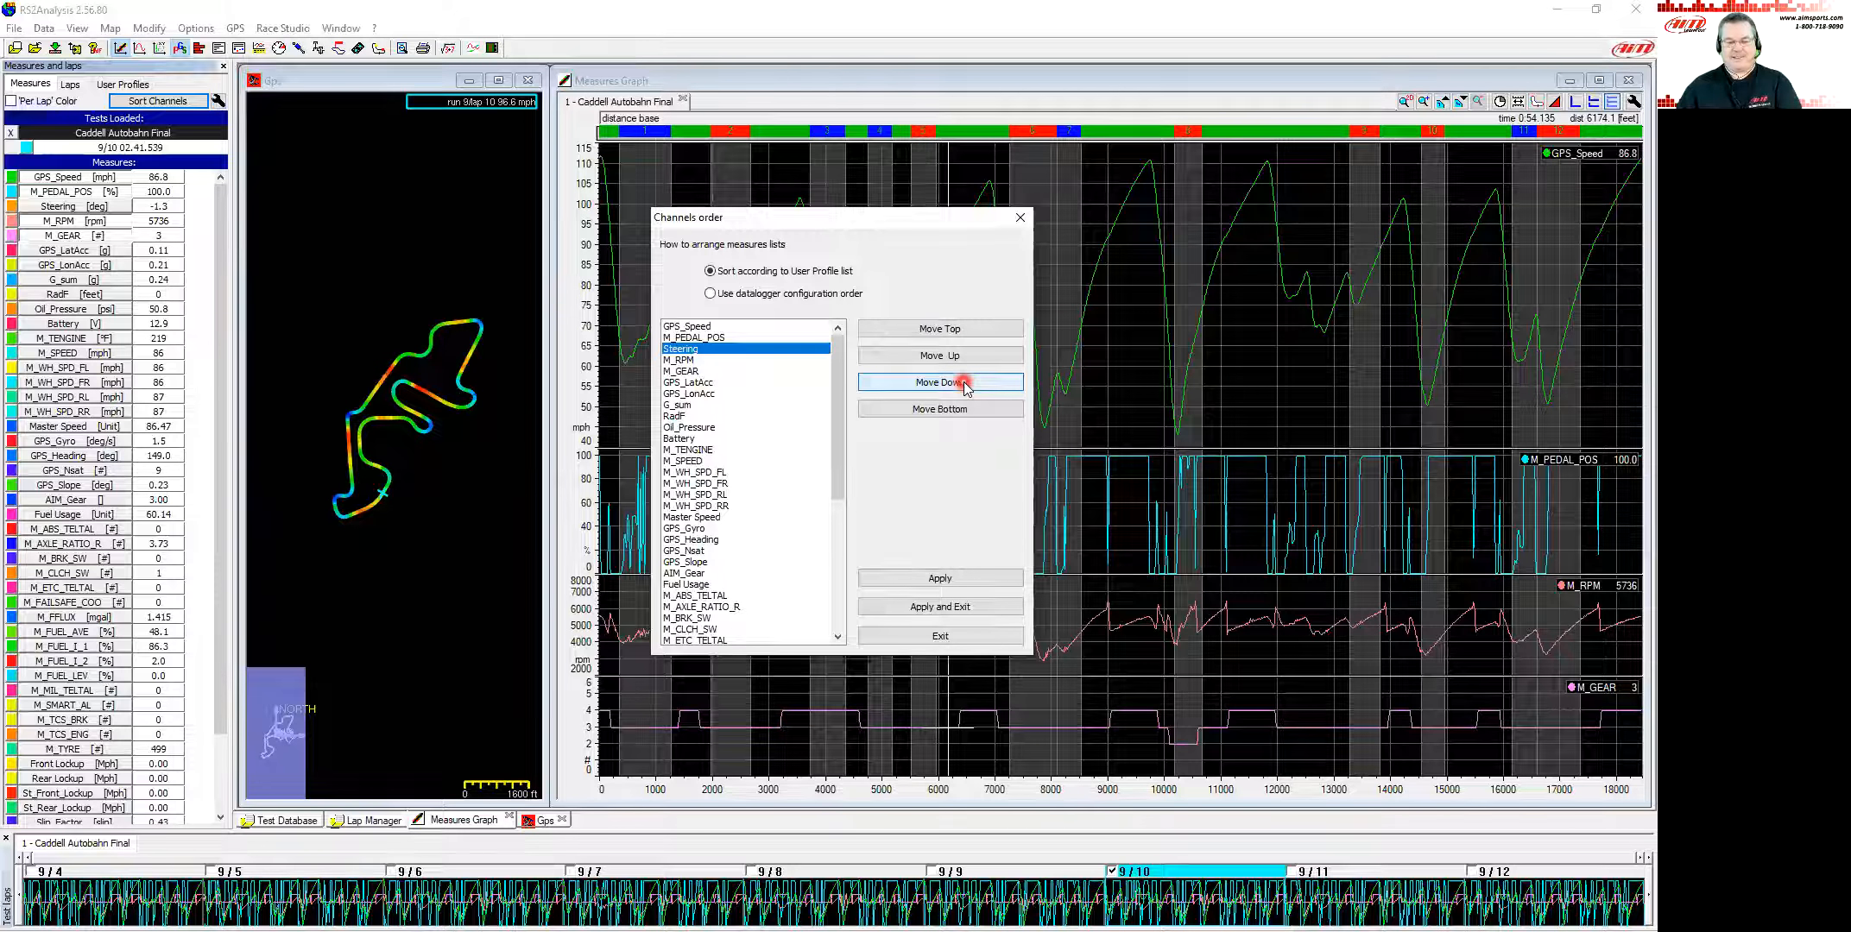
pyautogui.click(966, 382)
pyautogui.click(966, 382)
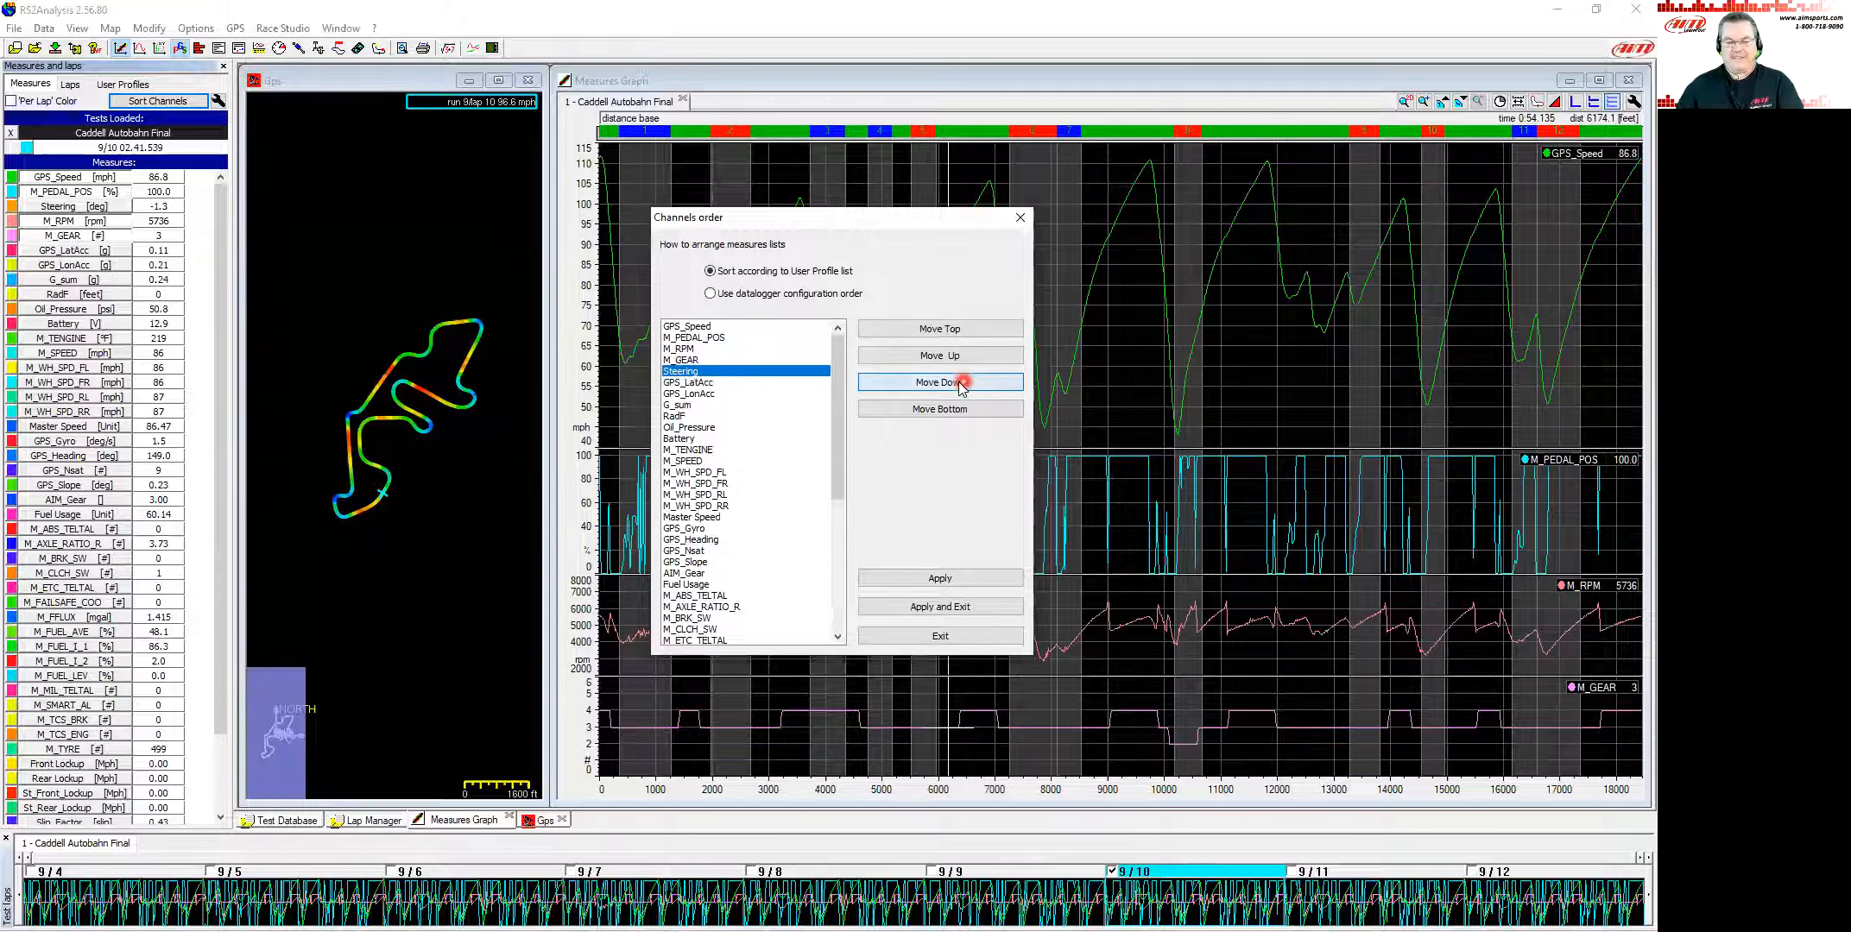
pyautogui.click(686, 371)
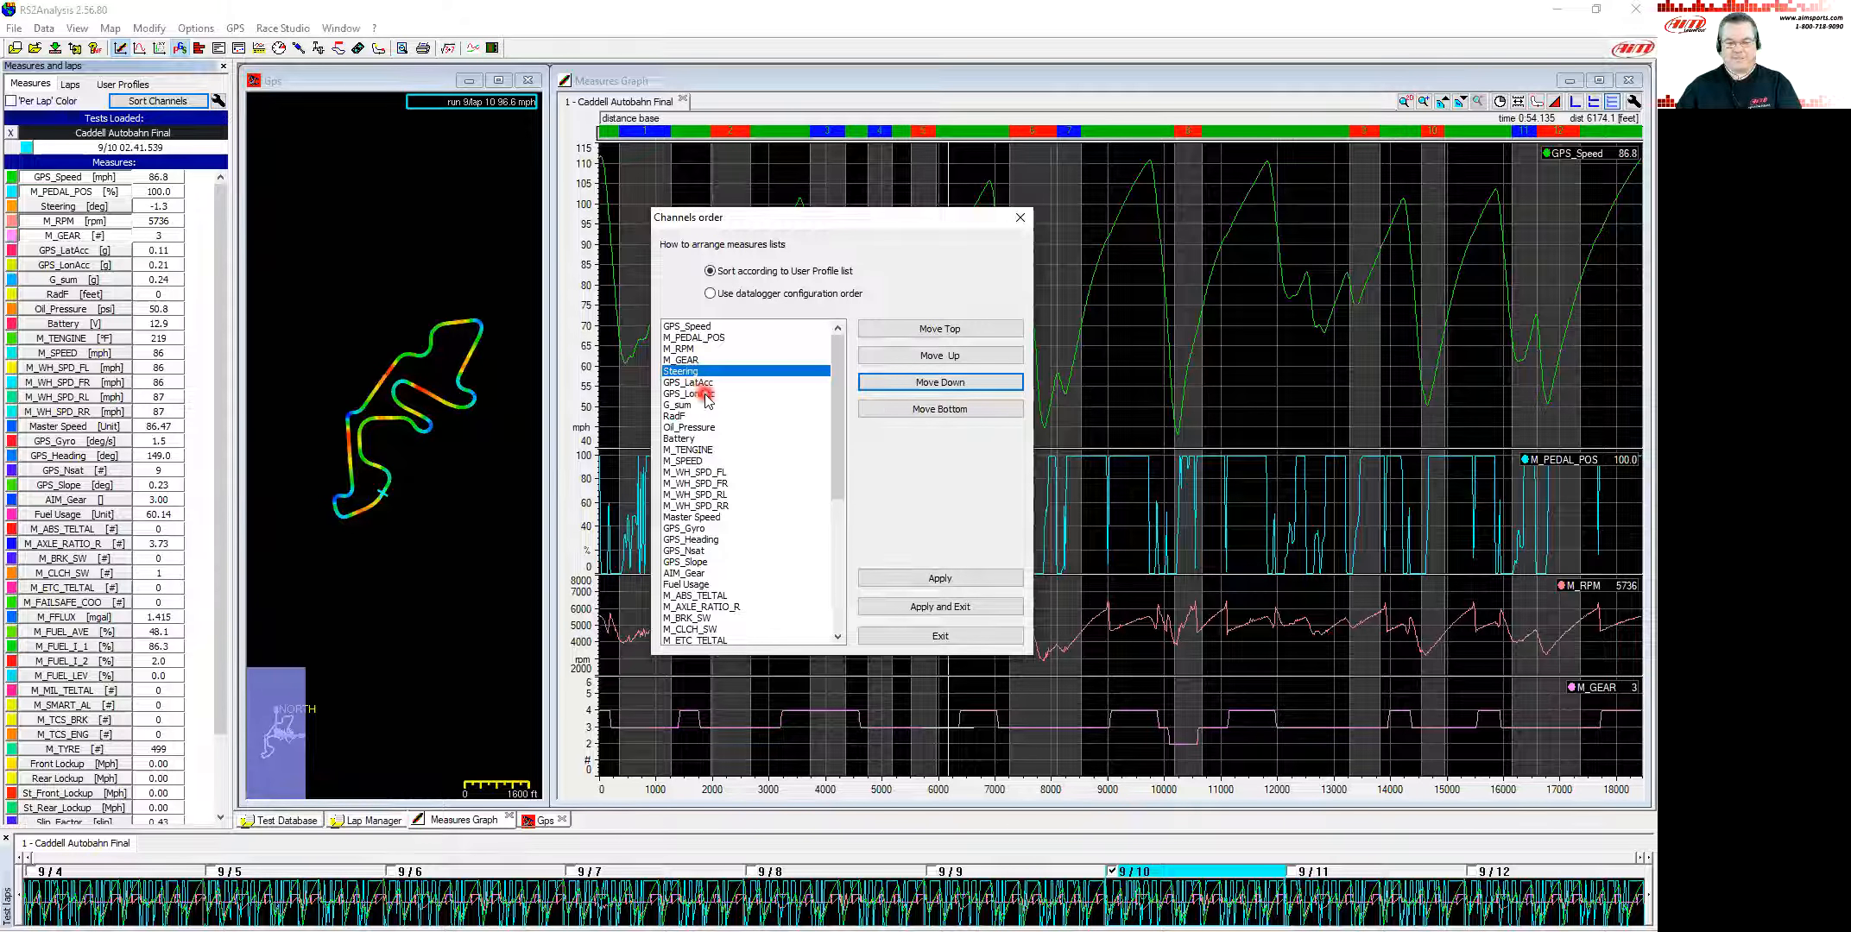
# Step: Move Battery up three places to directly below GPS_LonAcc and apply the new channel order
pyautogui.click(681, 440)
pyautogui.click(937, 356)
pyautogui.click(936, 357)
pyautogui.click(937, 356)
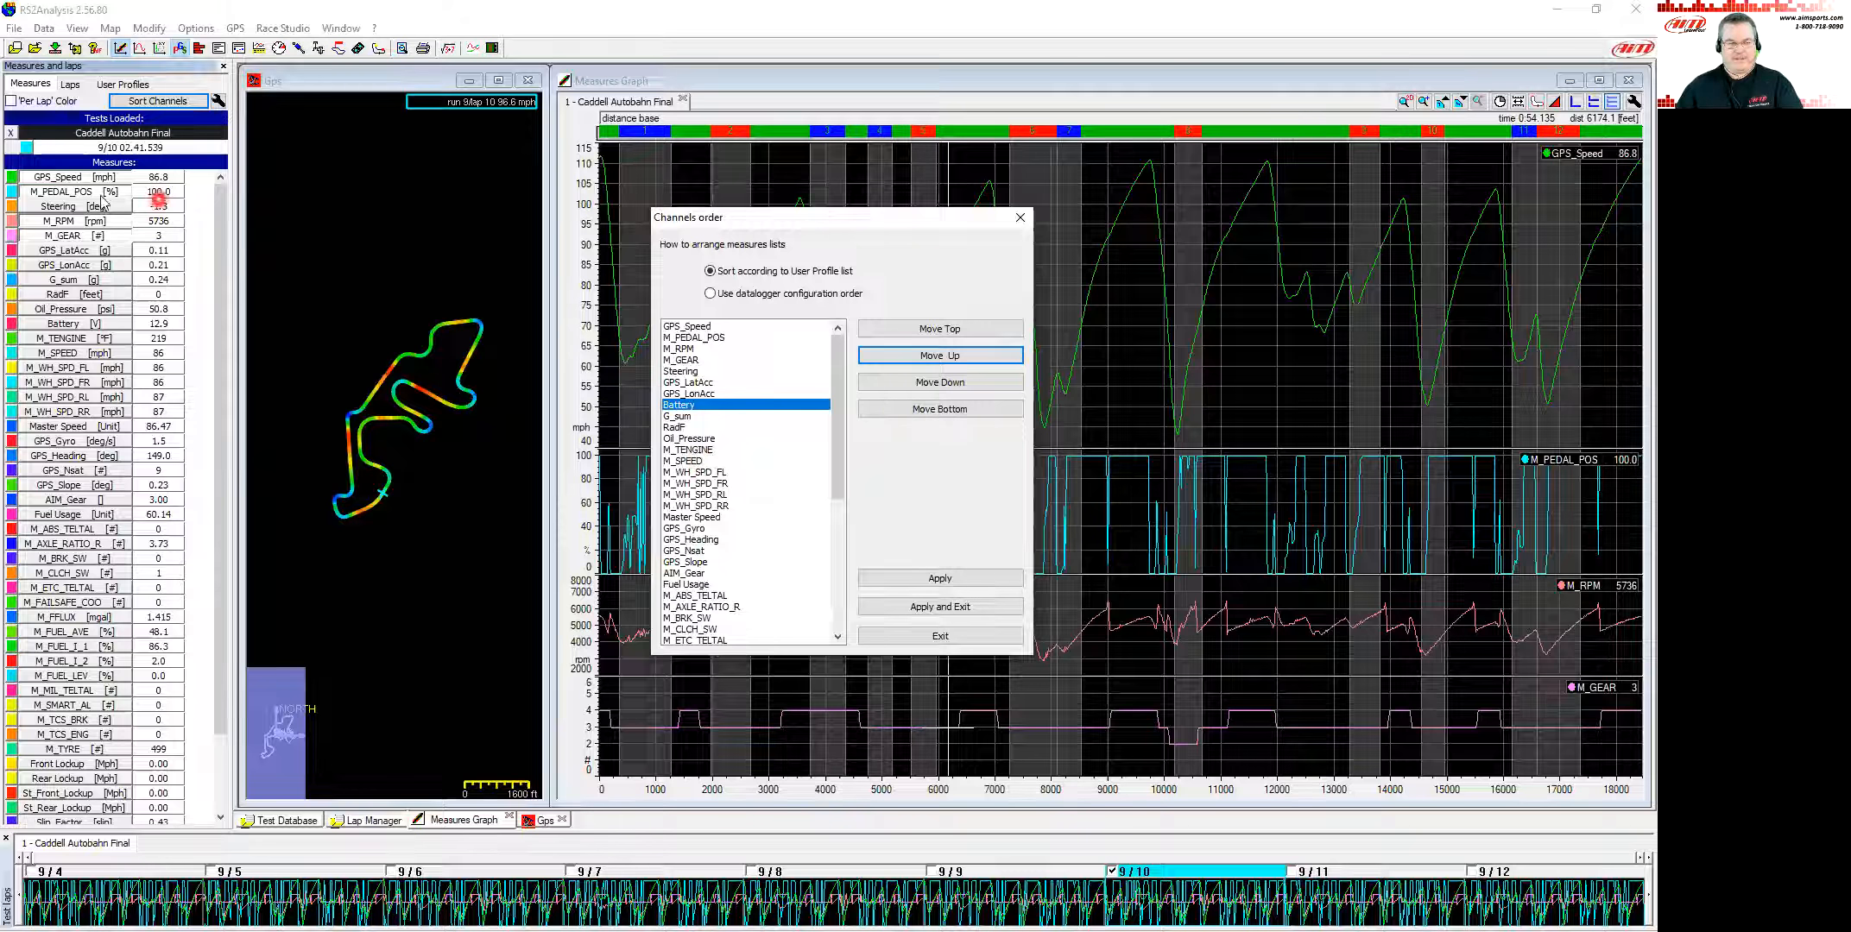
pyautogui.click(941, 609)
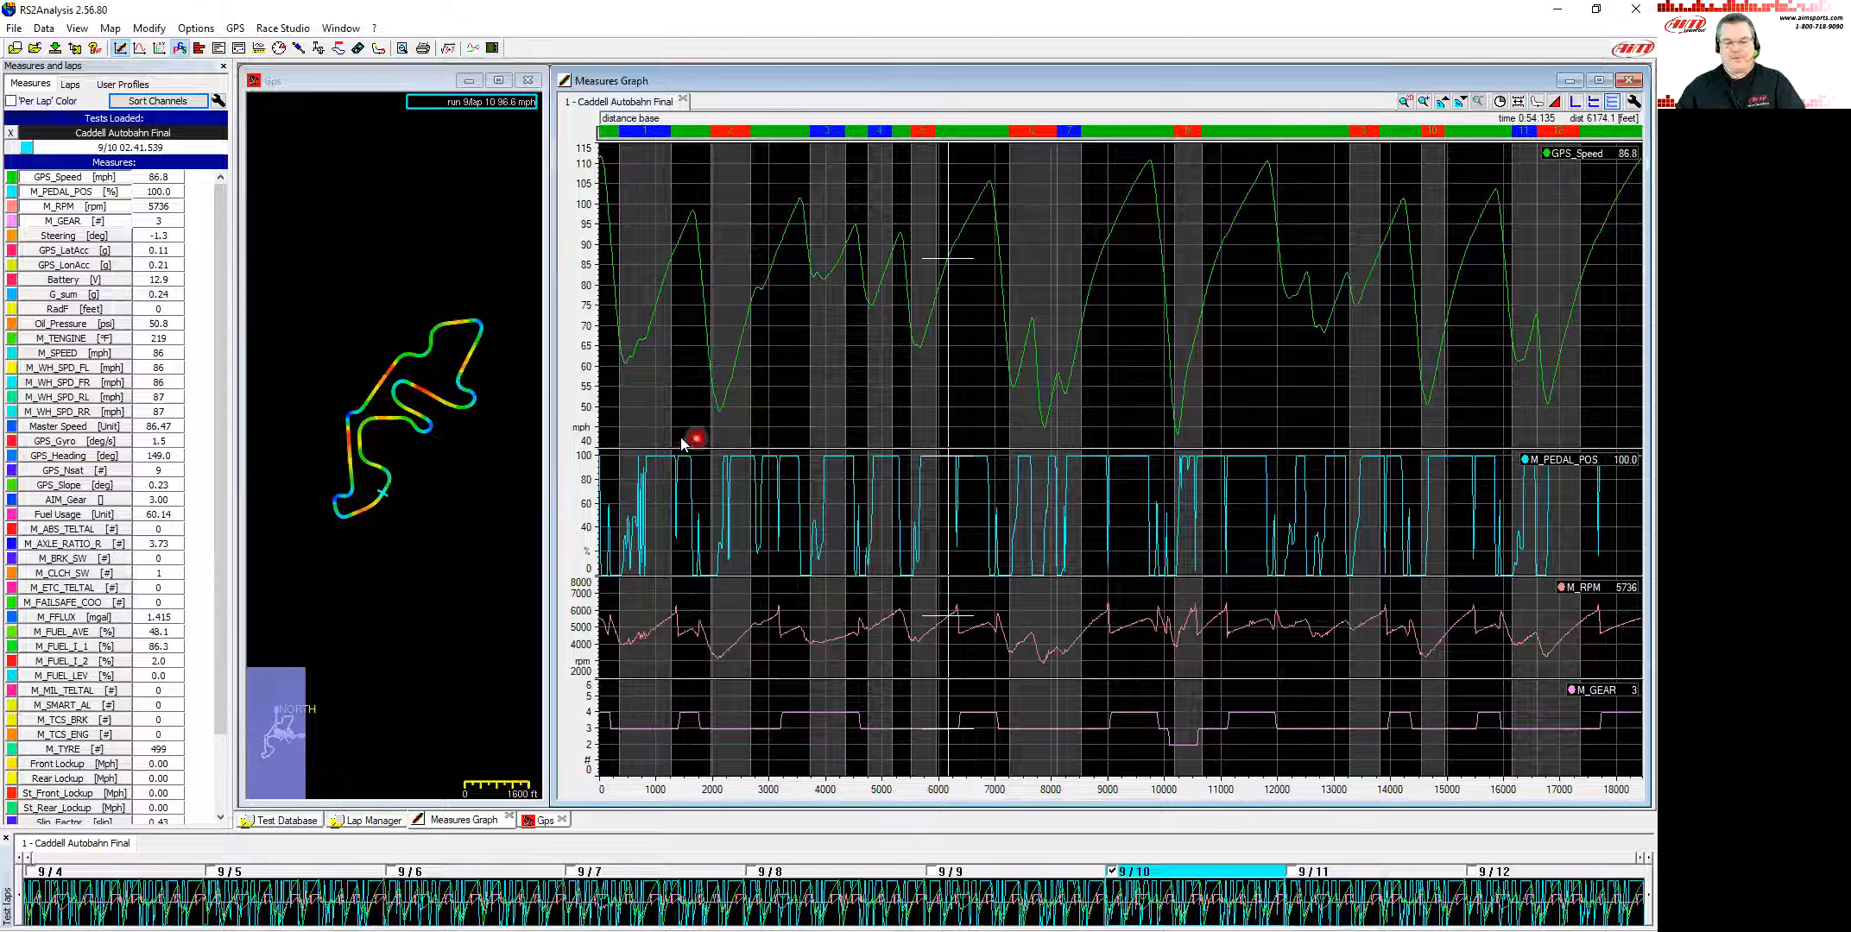
# Step: Add the Steering channel to the measures graph
pyautogui.click(64, 240)
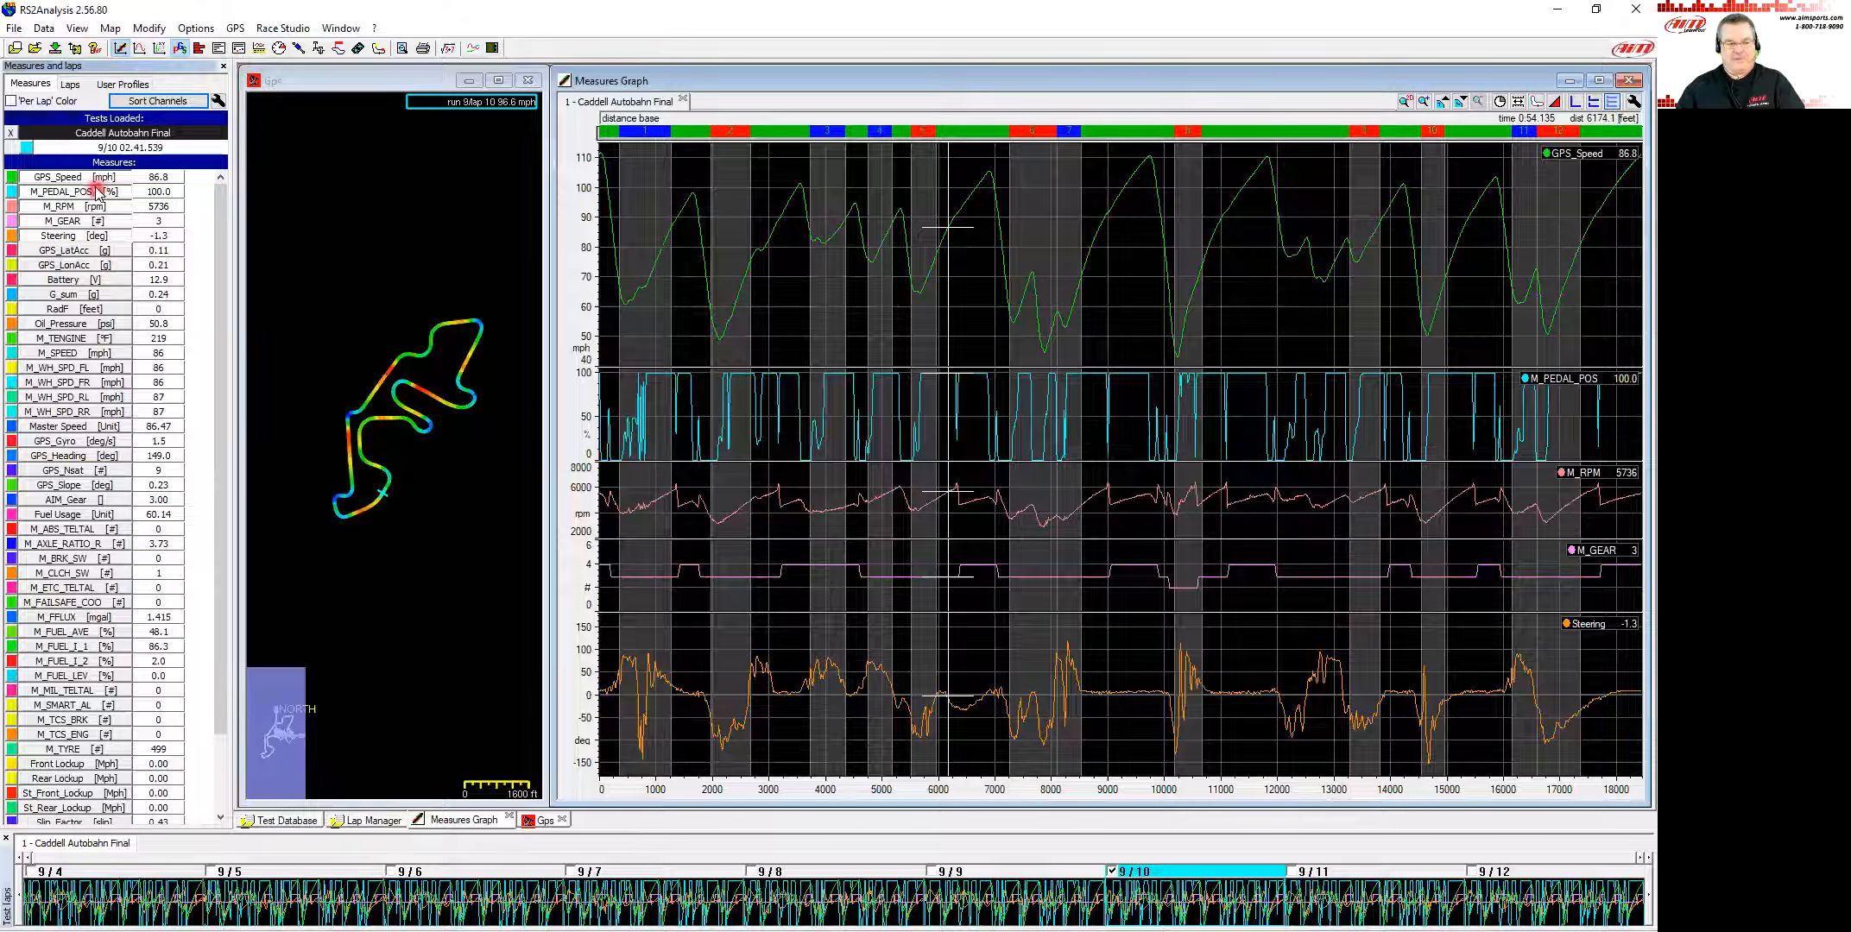
pyautogui.click(95, 294)
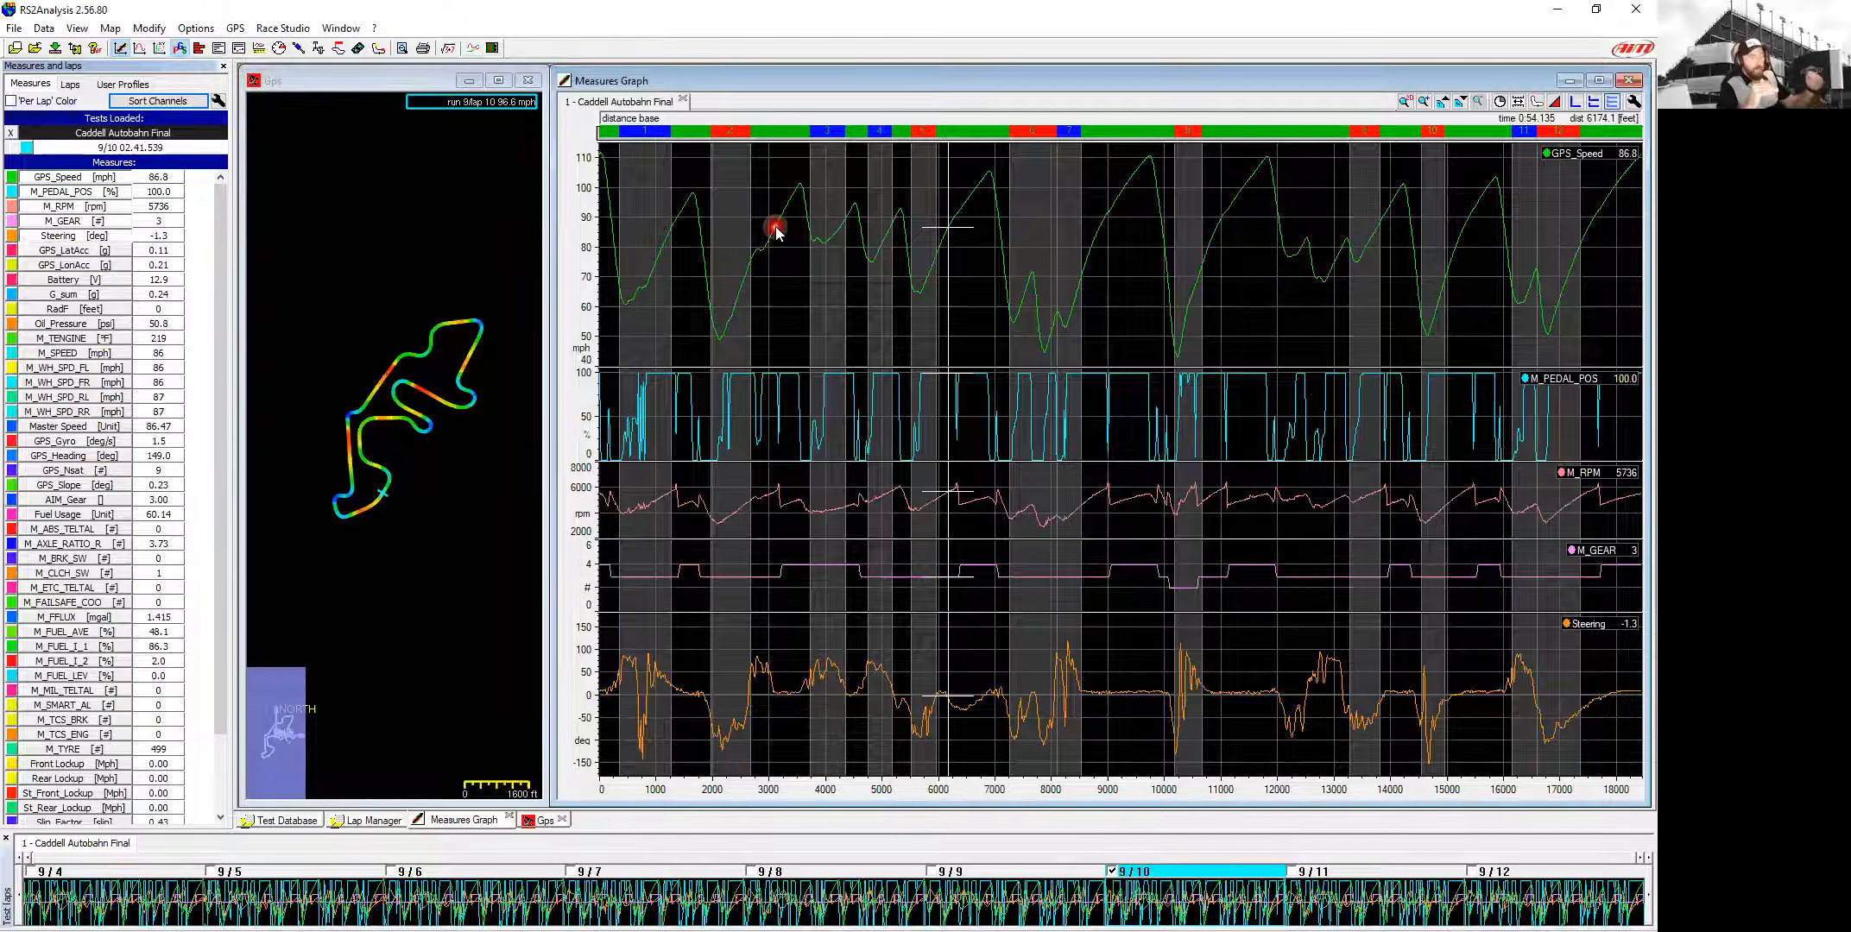
# Step: View the math channels of the Caddell Autobahn Final test and leave them without making changes
pyautogui.click(449, 48)
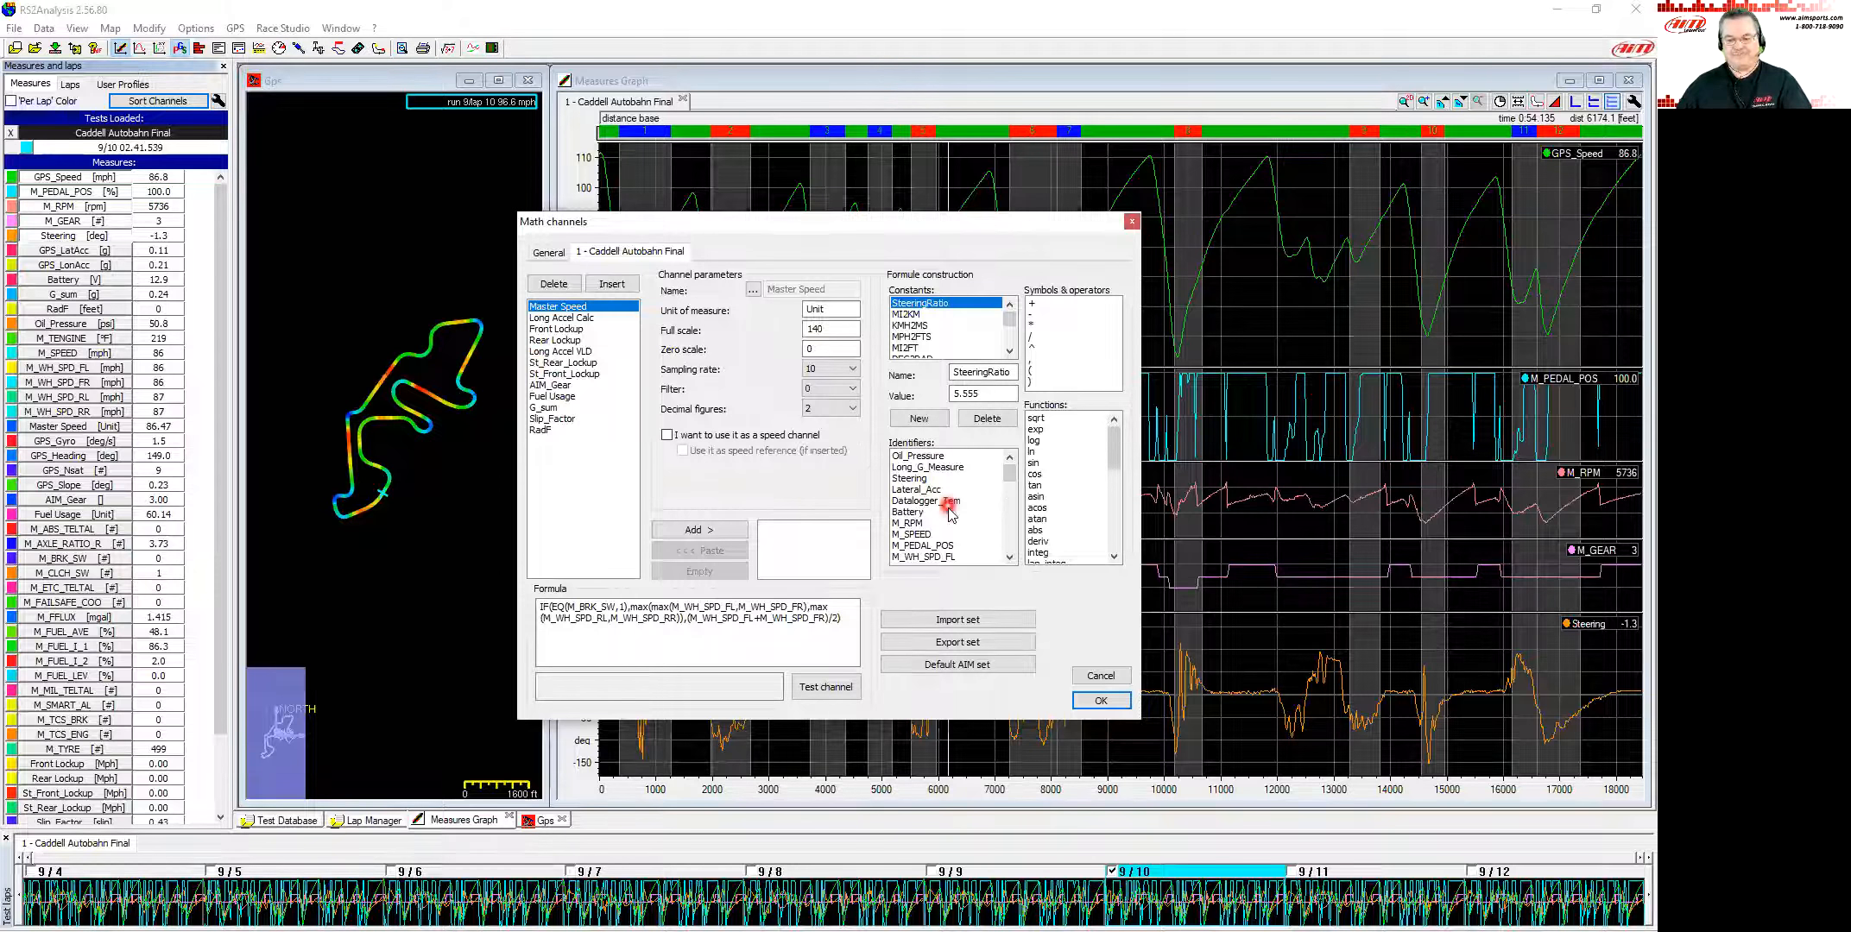
pyautogui.click(1100, 675)
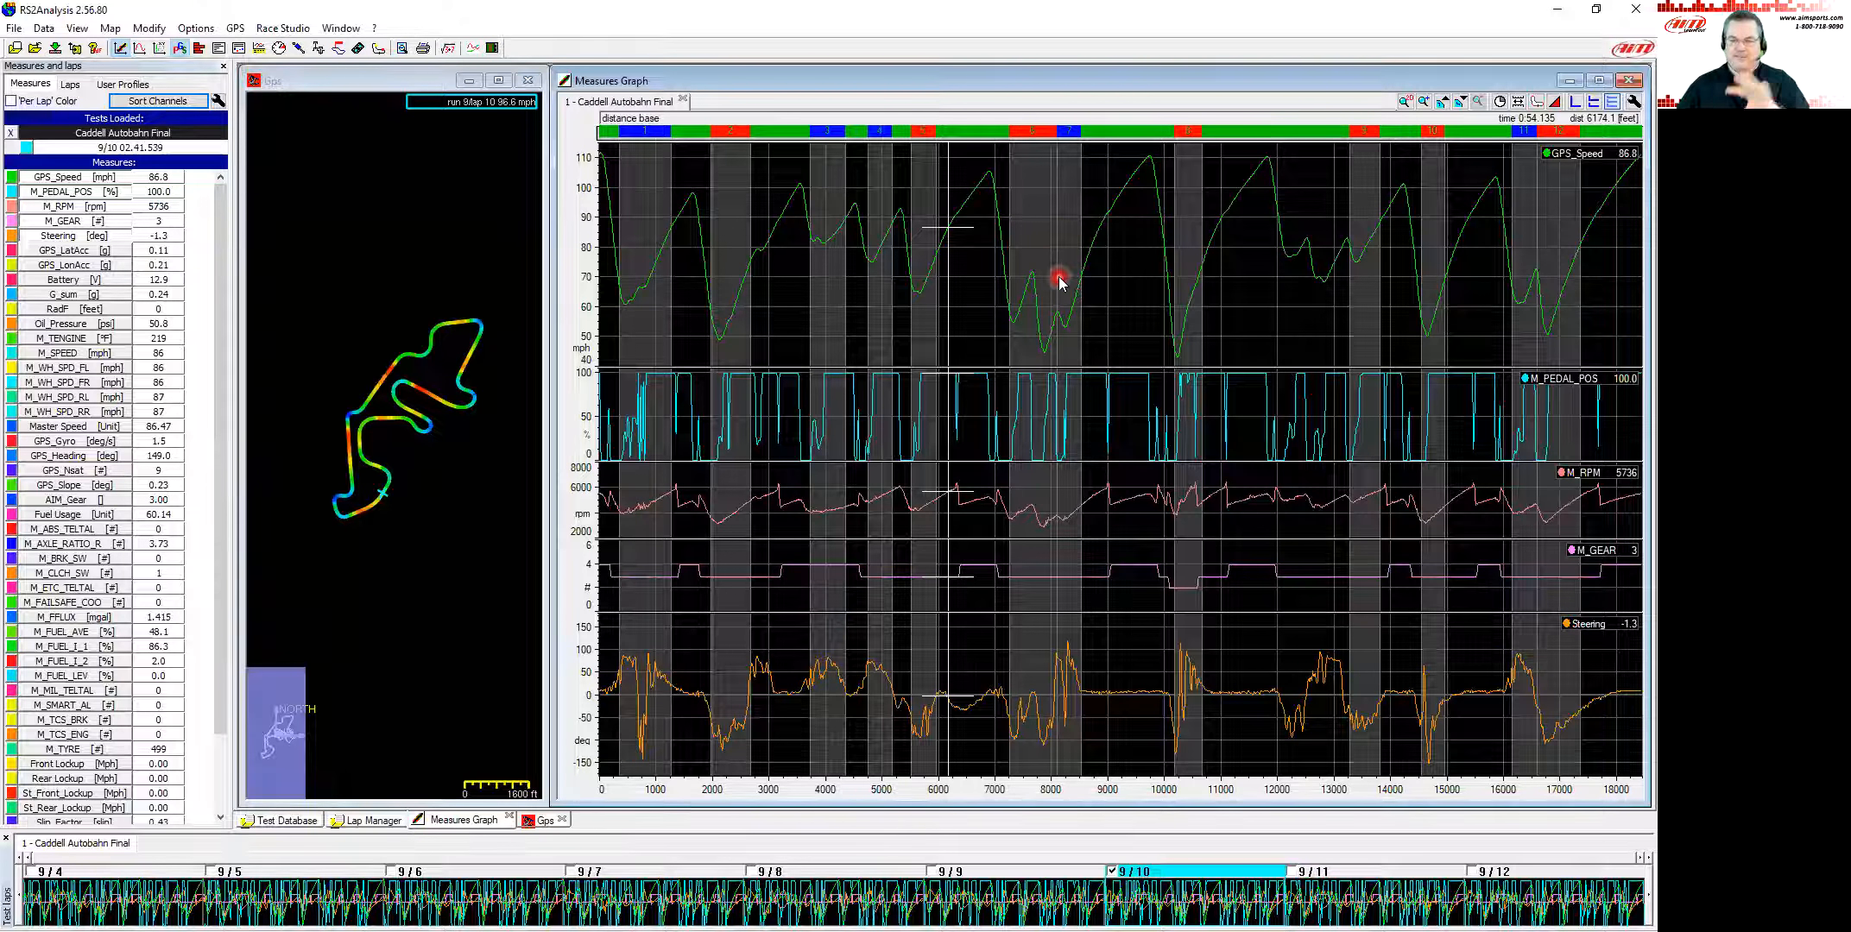
# Step: Overlay lap 9/9 on lap 9/10 and inspect their driving lines up close on the Gps track map
pyautogui.click(1021, 898)
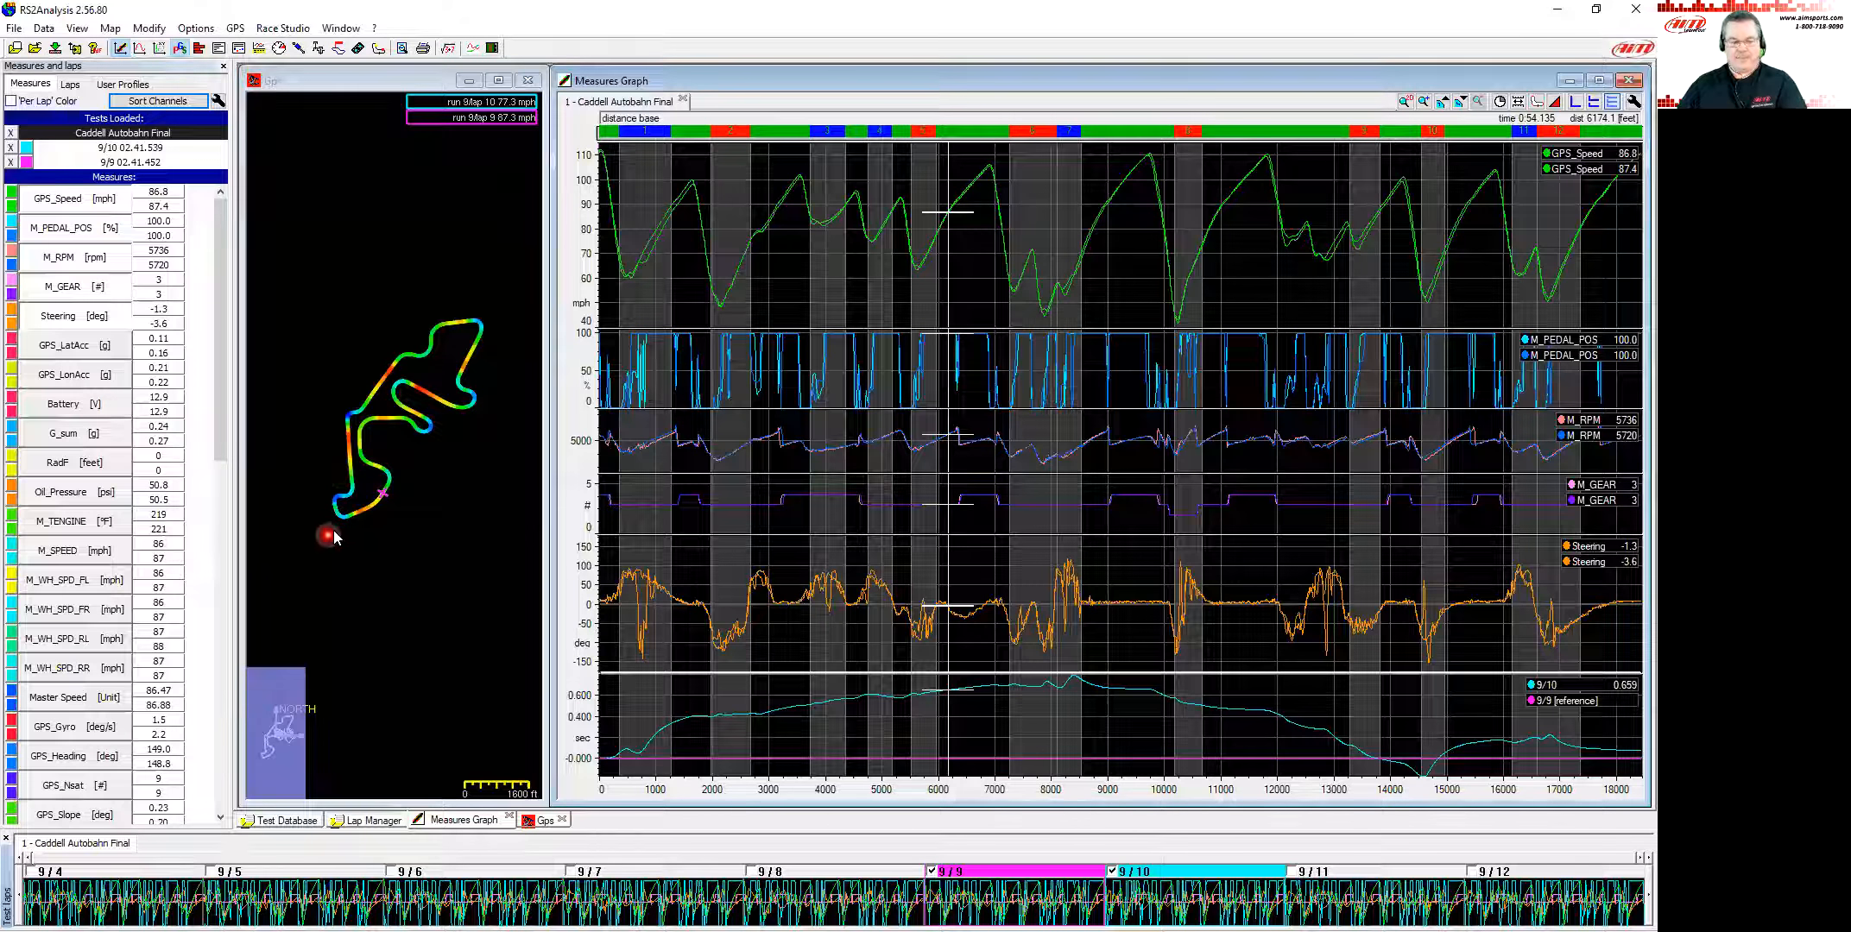
pyautogui.scroll(5, 341, 531)
pyautogui.moveTo(364, 579); pyautogui.dragTo(385, 93)
pyautogui.moveTo(375, 337); pyautogui.dragTo(606, 293)
pyautogui.moveTo(352, 291); pyautogui.dragTo(403, 390)
pyautogui.scroll(4, 406, 390)
pyautogui.scroll(3, 433, 319)
pyautogui.moveTo(338, 302); pyautogui.dragTo(324, 429)
pyautogui.scroll(4, 416, 366)
pyautogui.moveTo(351, 261); pyautogui.dragTo(409, 467)
pyautogui.scroll(5, 426, 433)
pyautogui.scroll(2, 439, 258)
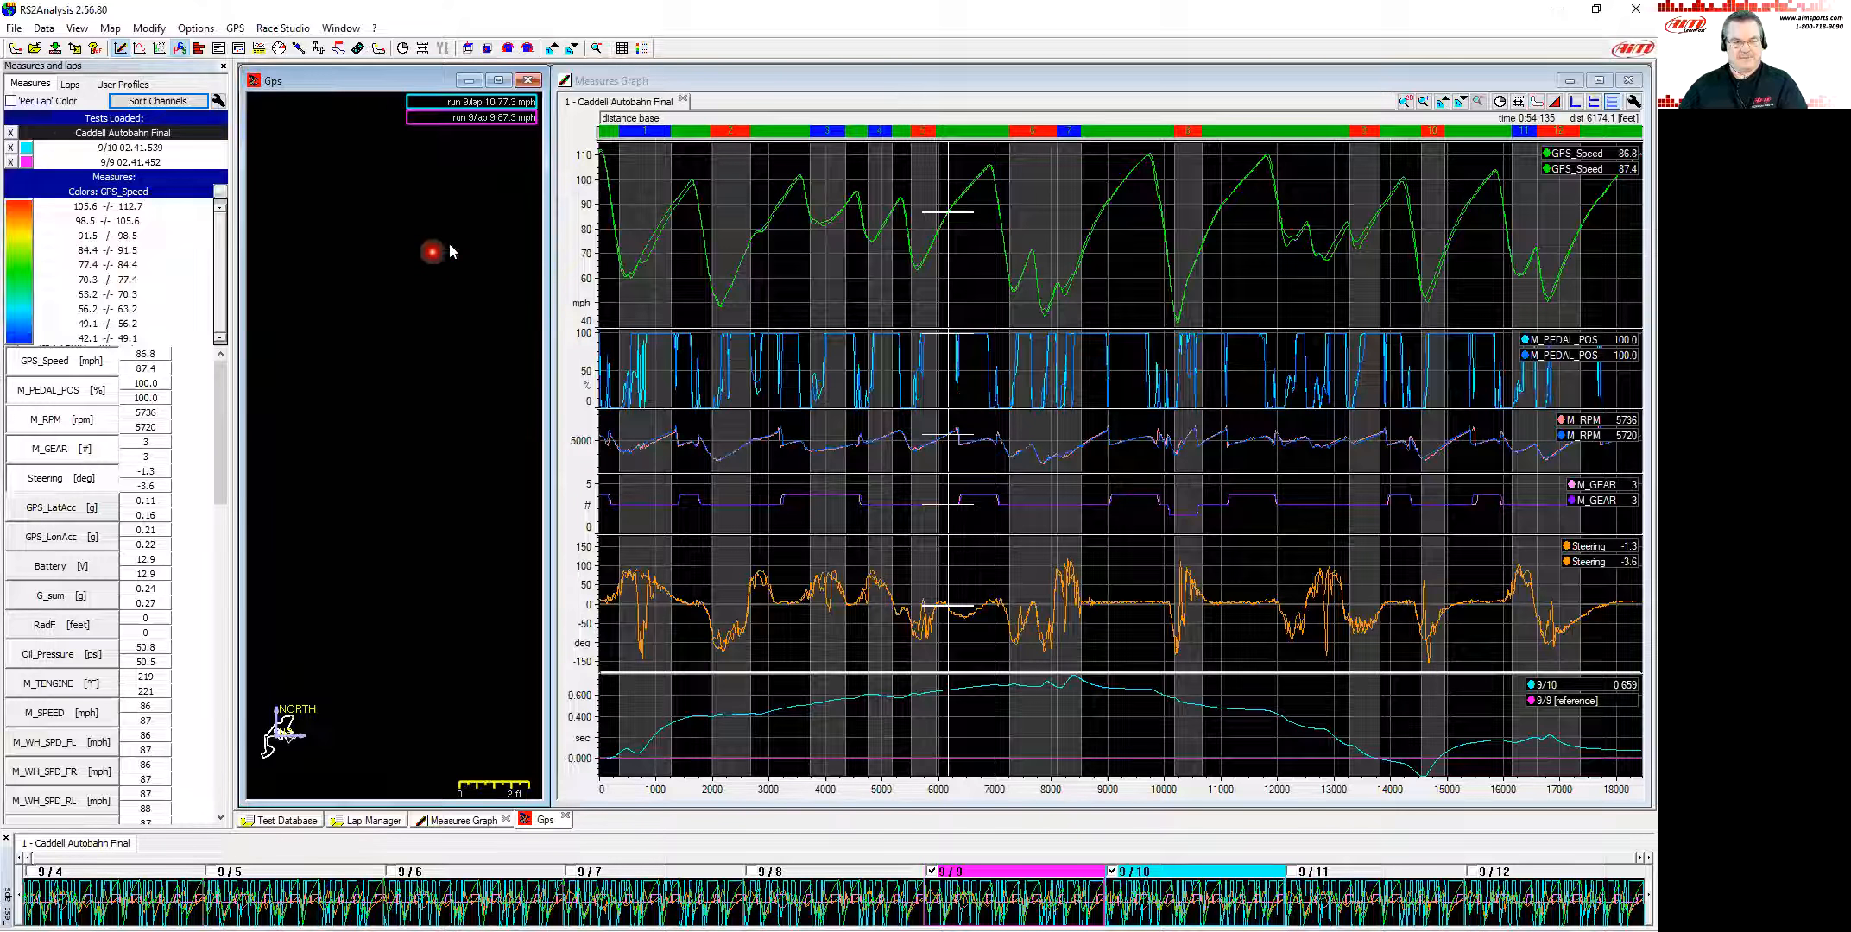
pyautogui.moveTo(449, 251); pyautogui.dragTo(439, 656)
pyautogui.scroll(3, 449, 459)
pyautogui.moveTo(308, 477); pyautogui.dragTo(373, 345)
pyautogui.scroll(-10, 407, 391)
pyautogui.scroll(-10, 418, 429)
pyautogui.scroll(-5, 396, 443)
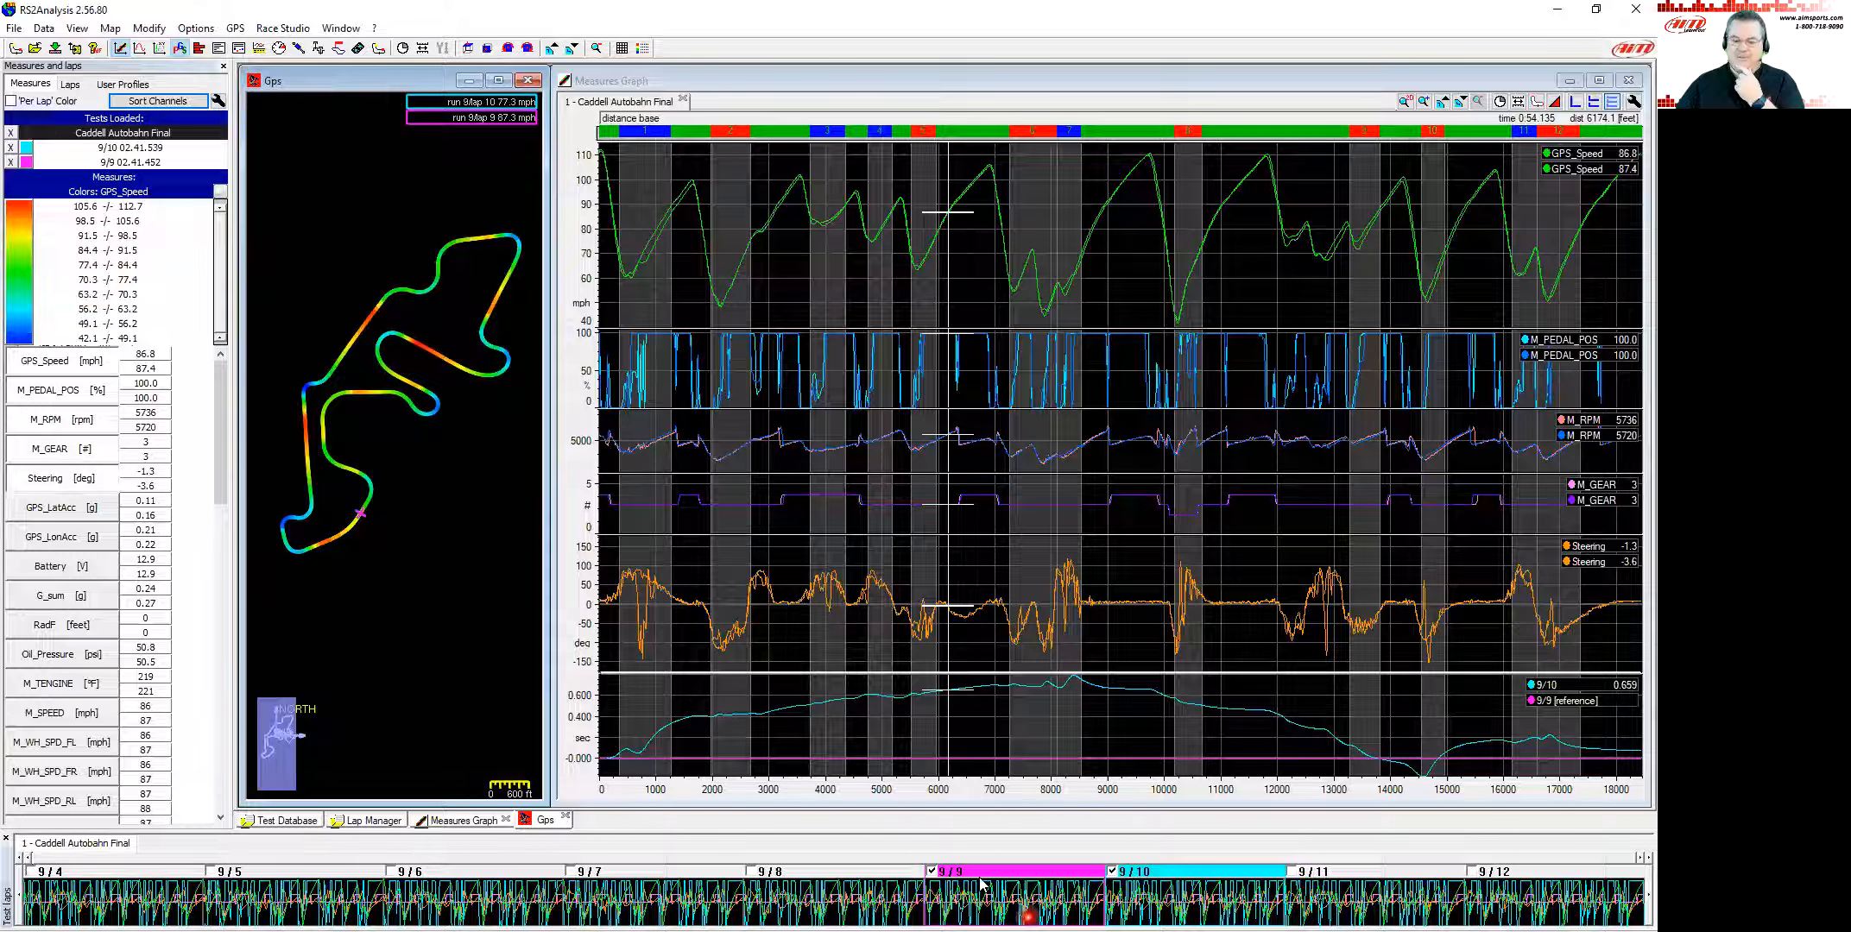
# Step: Place the graph cursor at about 6,970 and 6,680 feet to compare the two laps' channel values
pyautogui.click(992, 518)
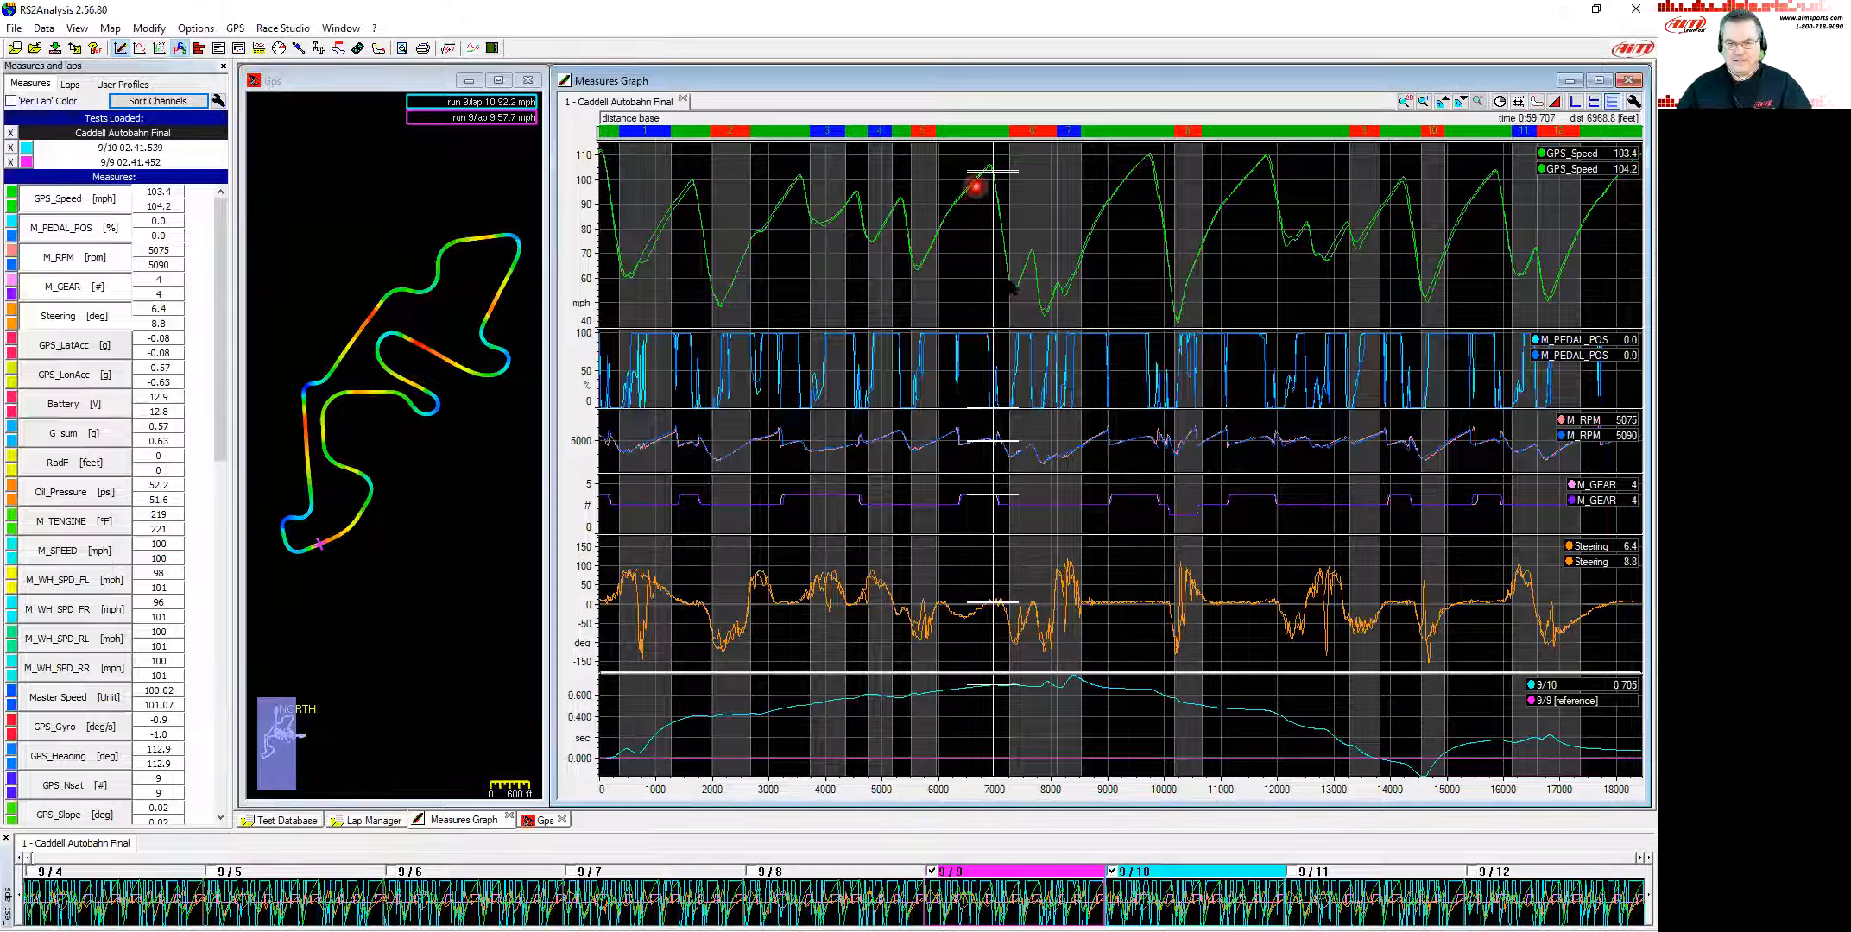
pyautogui.click(975, 188)
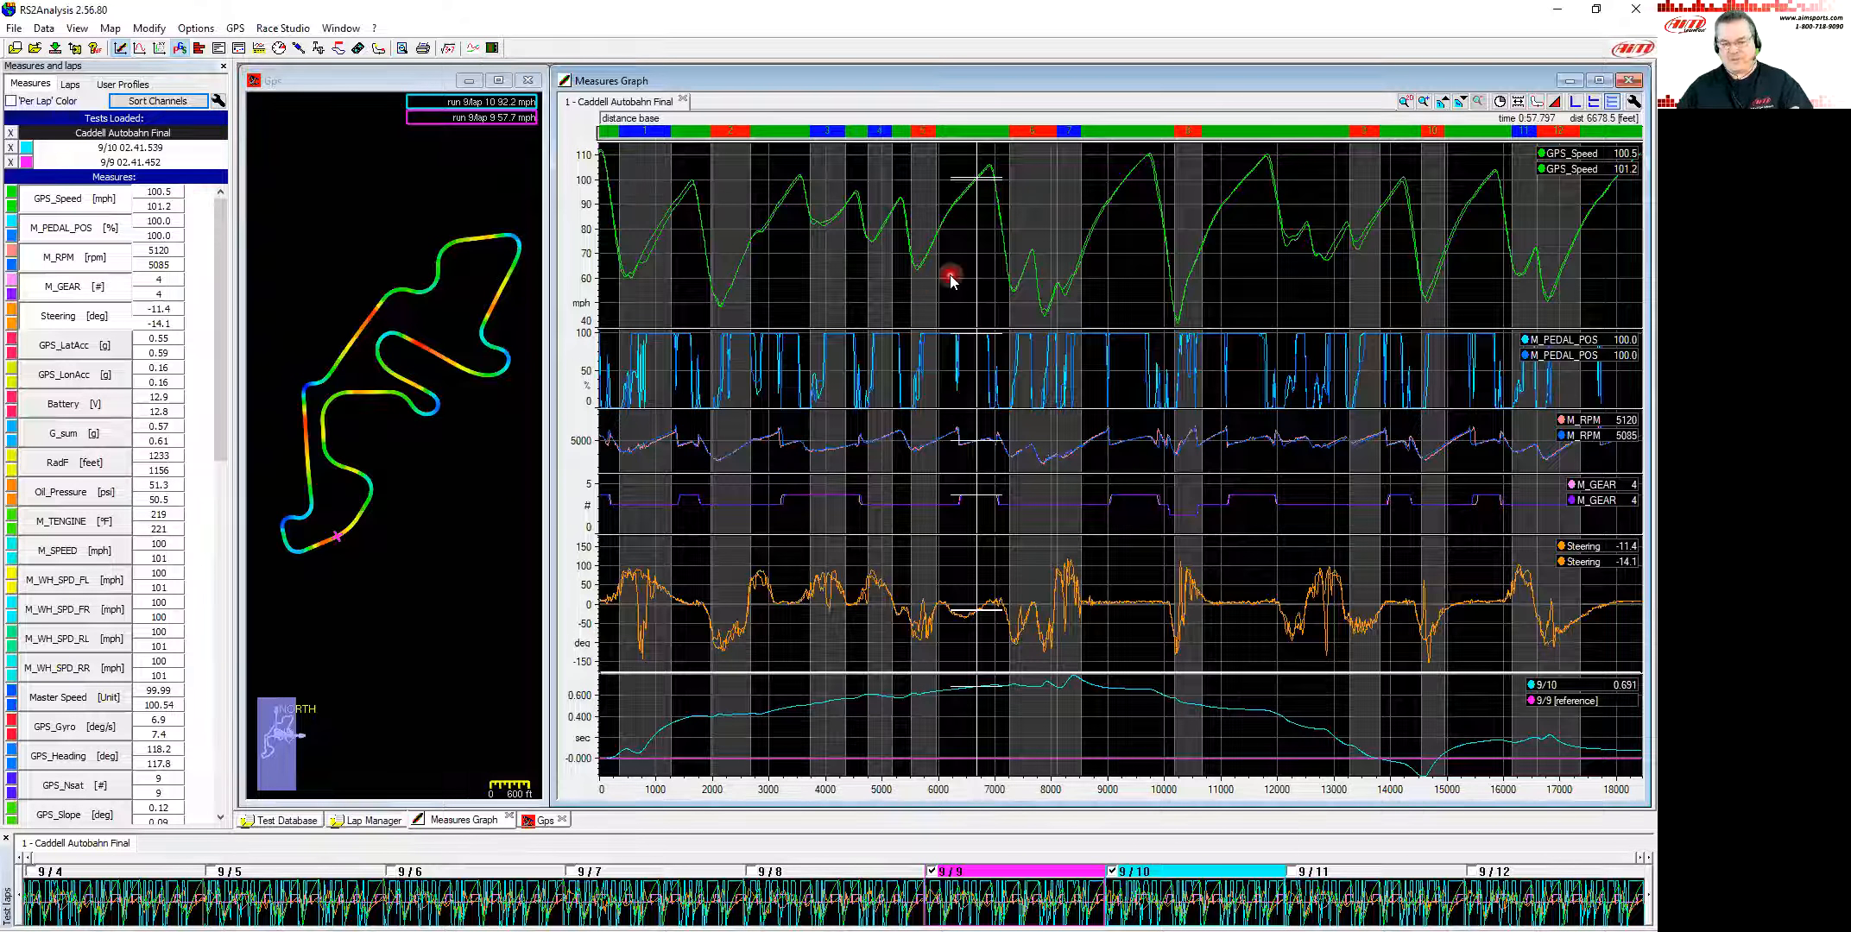
# Step: Turn on per-lap coloring and change the color of lap 9/9 to light yellow
pyautogui.click(12, 102)
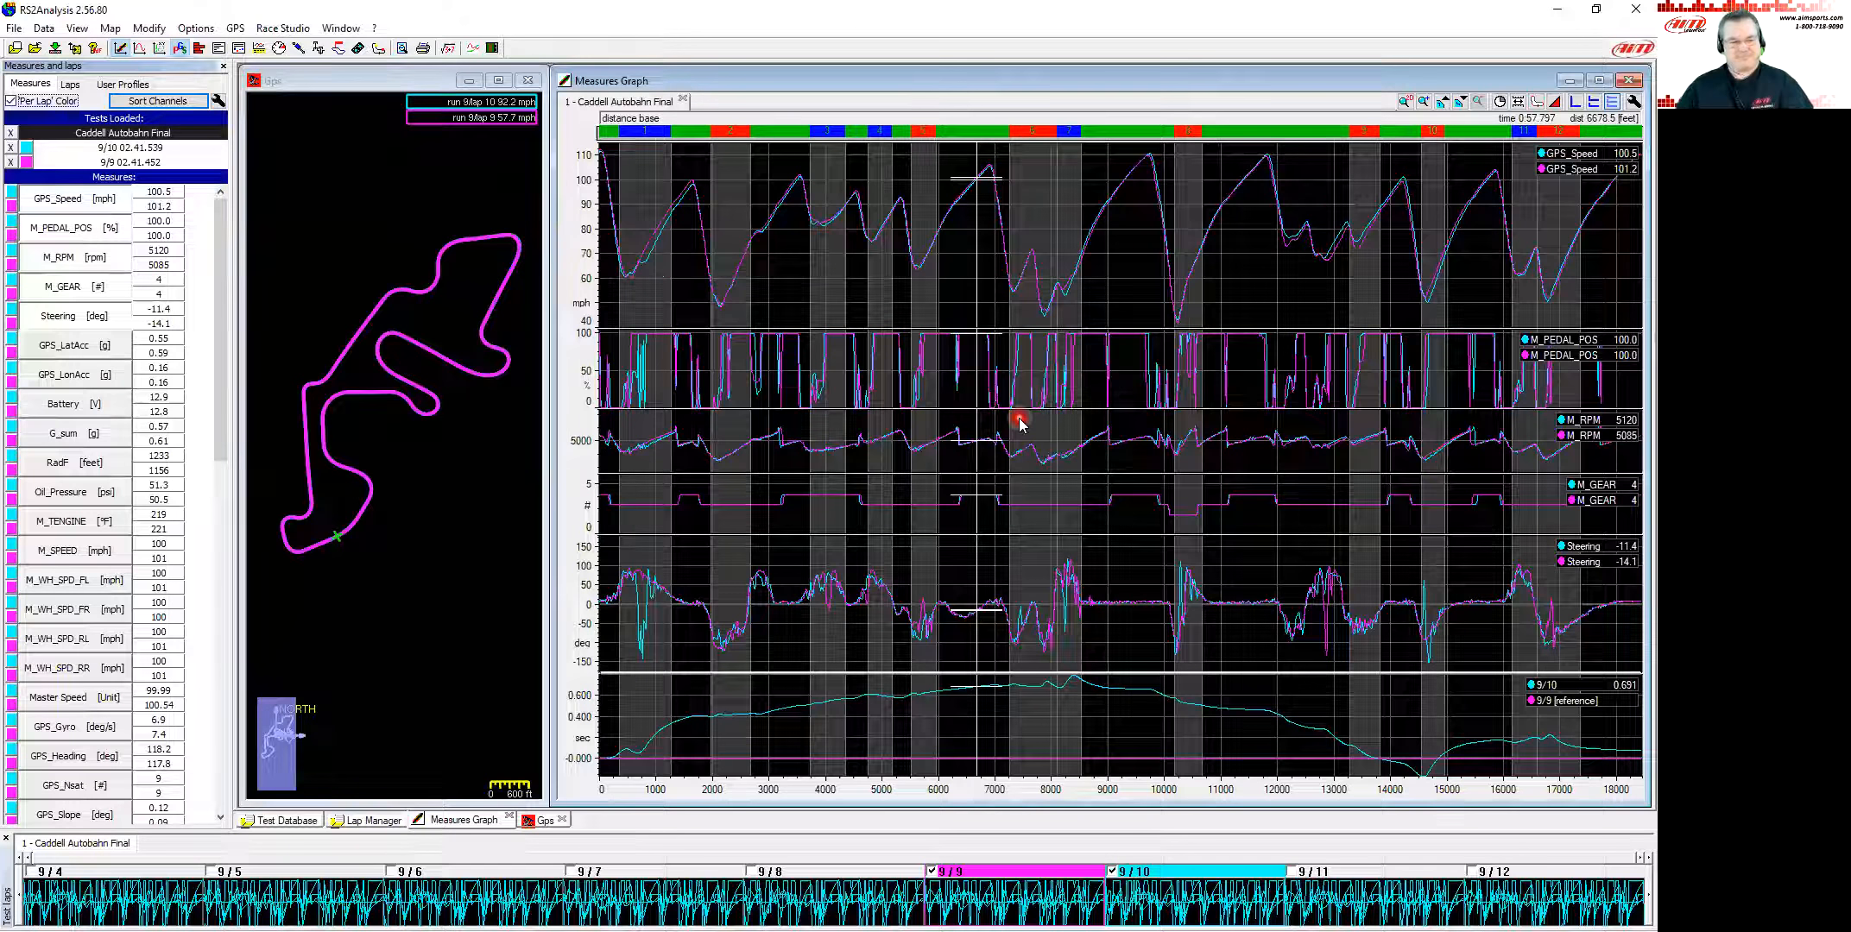
pyautogui.click(27, 162)
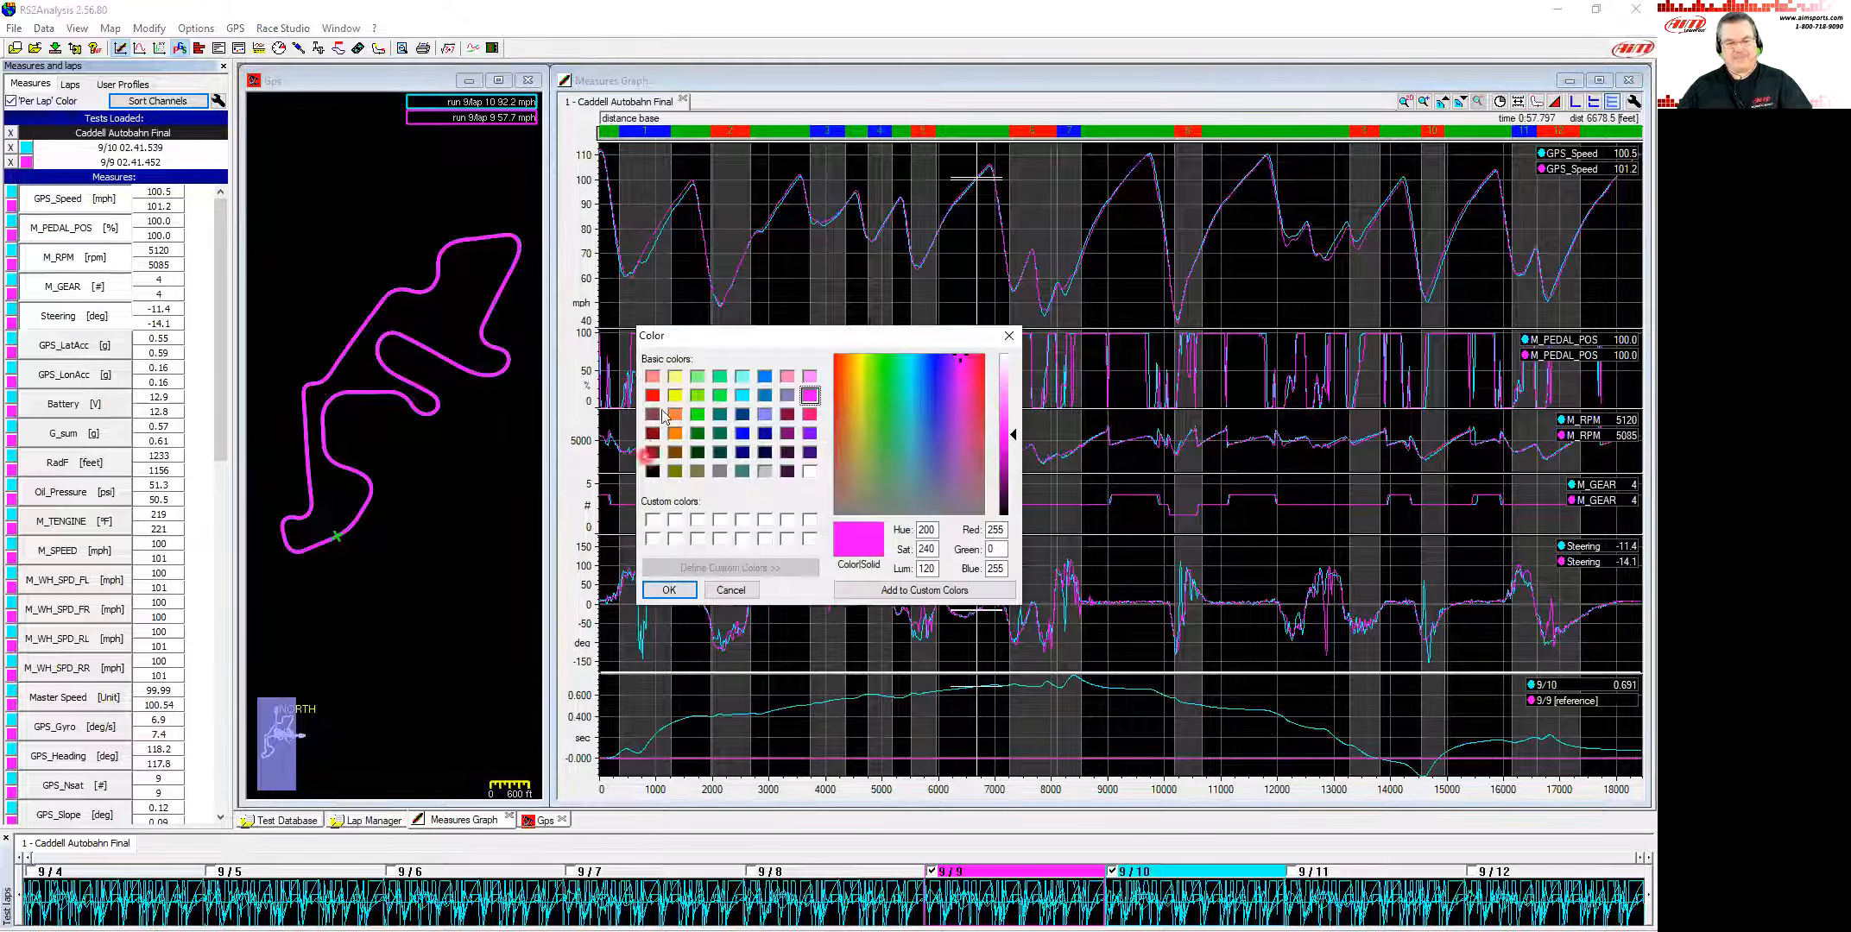
pyautogui.click(675, 376)
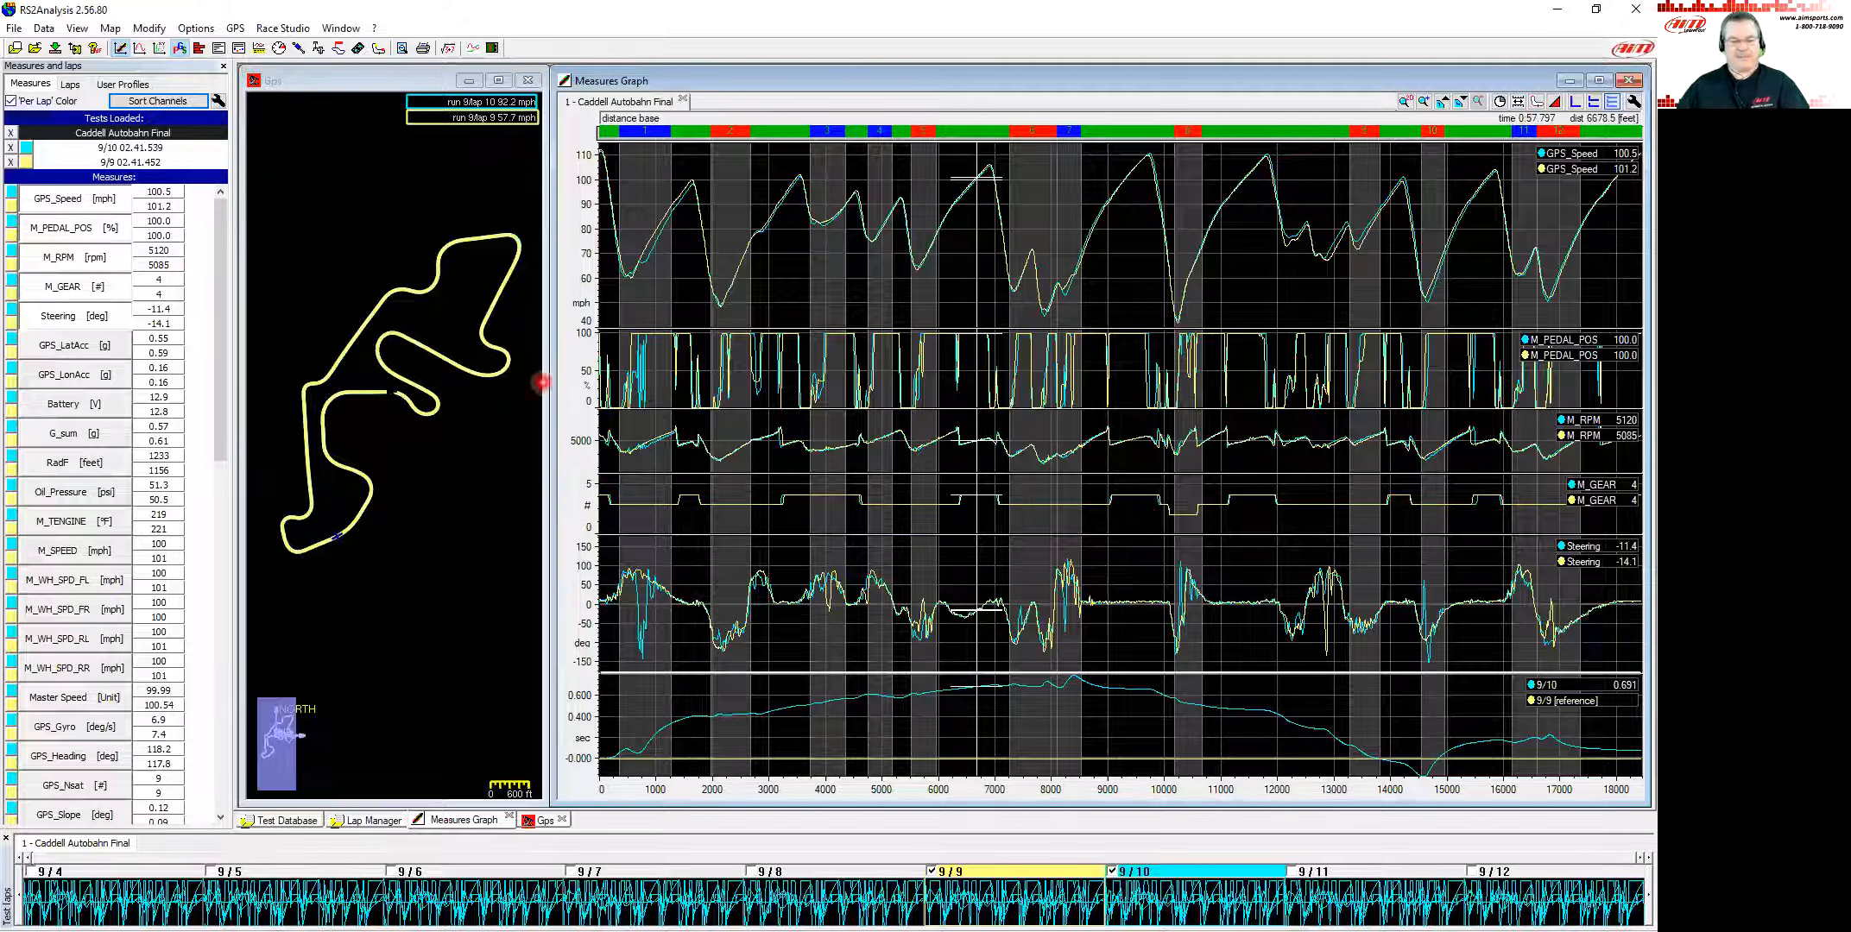
# Step: Examine a corner on the Gps map up close to compare the driving lines of laps 9/9 and 9/10
pyautogui.click(440, 260)
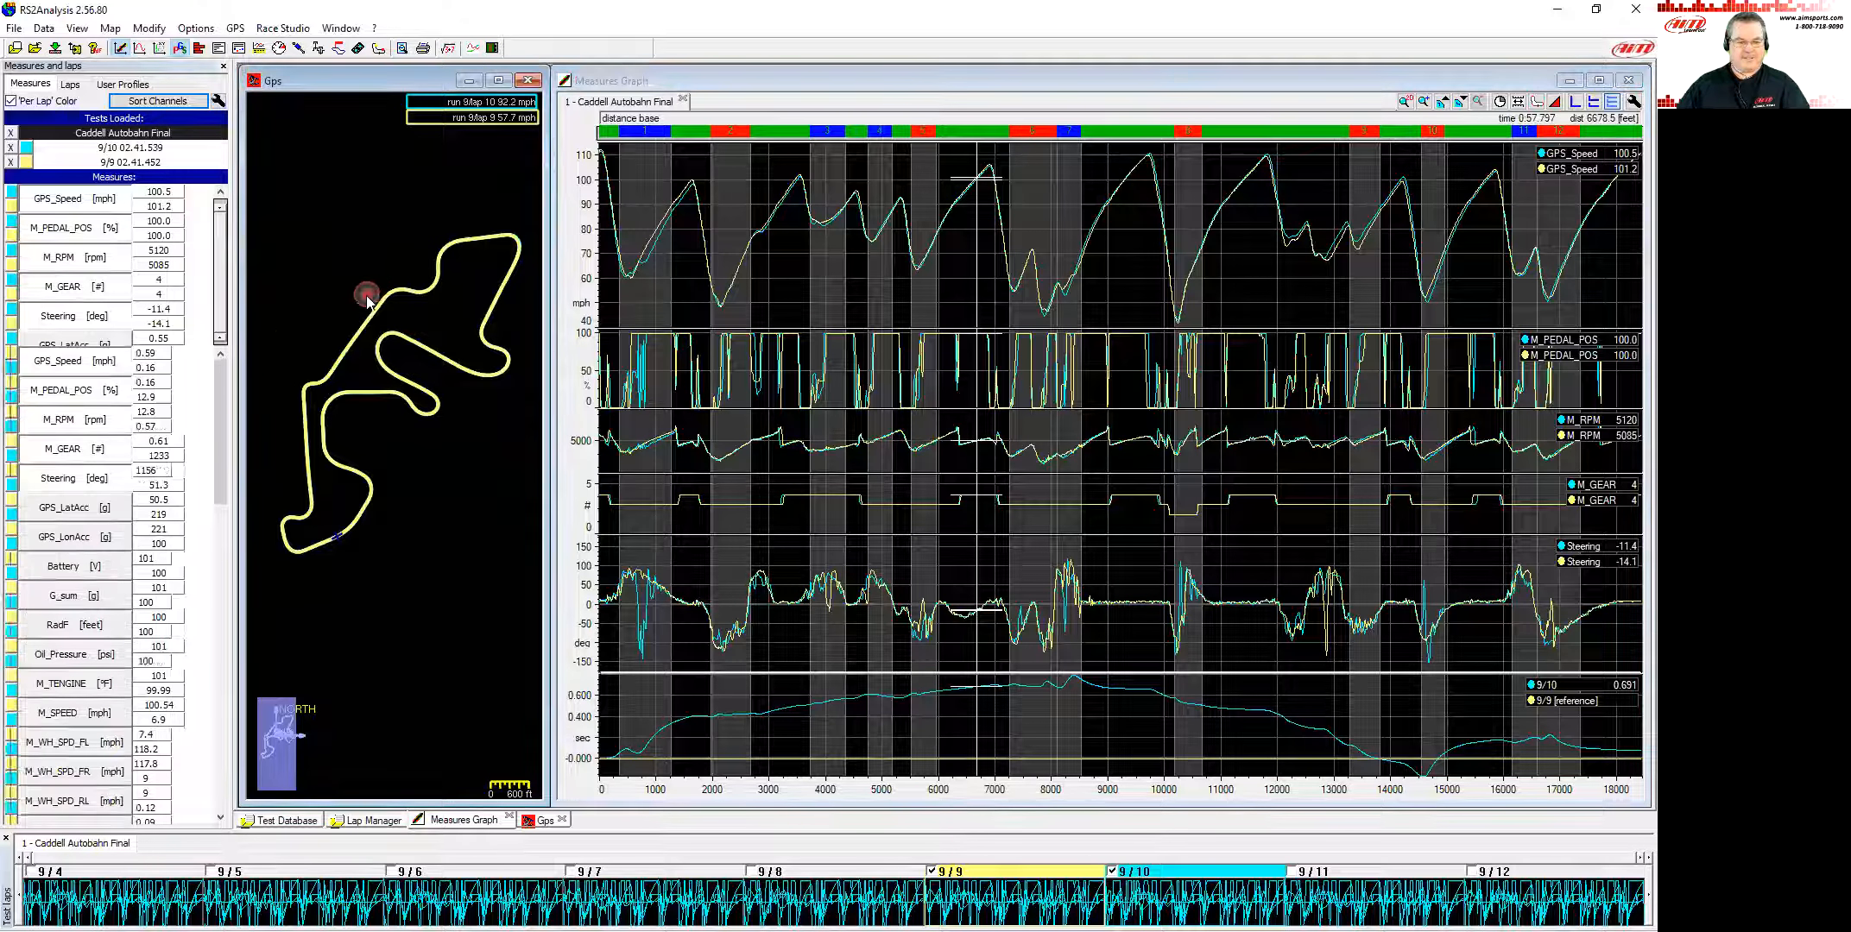
pyautogui.scroll(2, 388, 294)
pyautogui.moveTo(376, 185); pyautogui.dragTo(360, 423)
pyautogui.scroll(5, 401, 333)
pyautogui.moveTo(399, 253); pyautogui.dragTo(418, 443)
pyautogui.scroll(8, 422, 387)
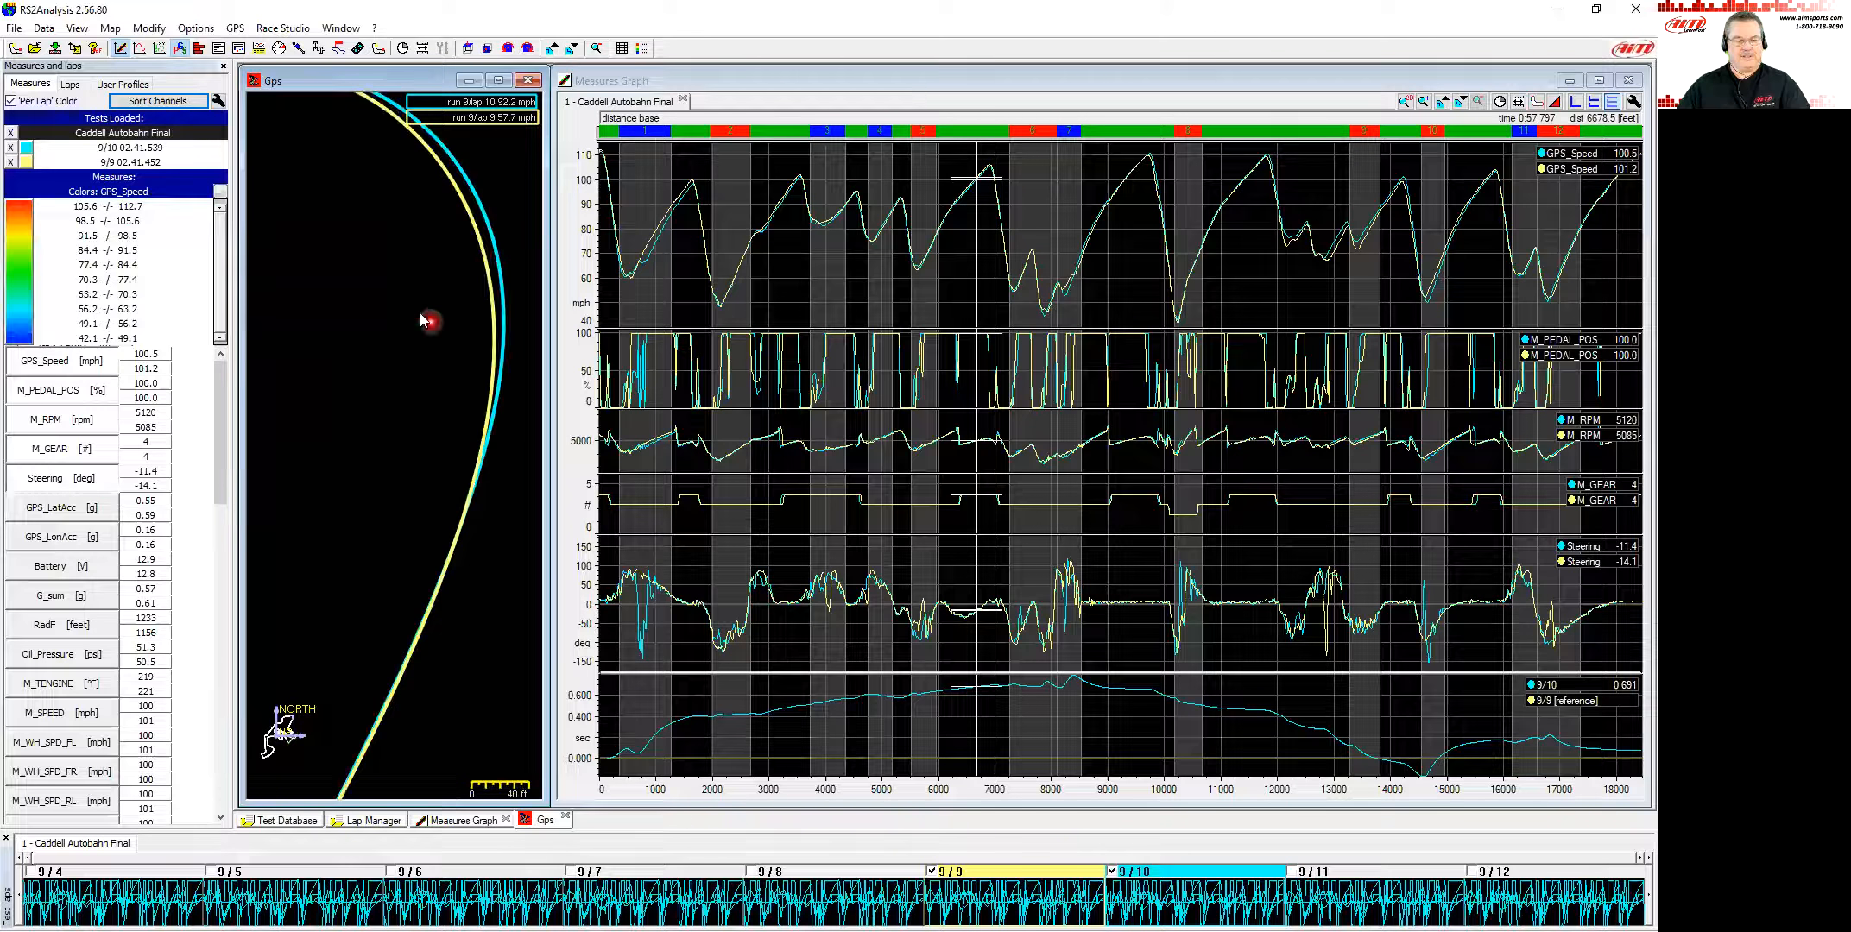
pyautogui.moveTo(420, 321); pyautogui.dragTo(390, 478)
pyautogui.moveTo(400, 368); pyautogui.dragTo(388, 405)
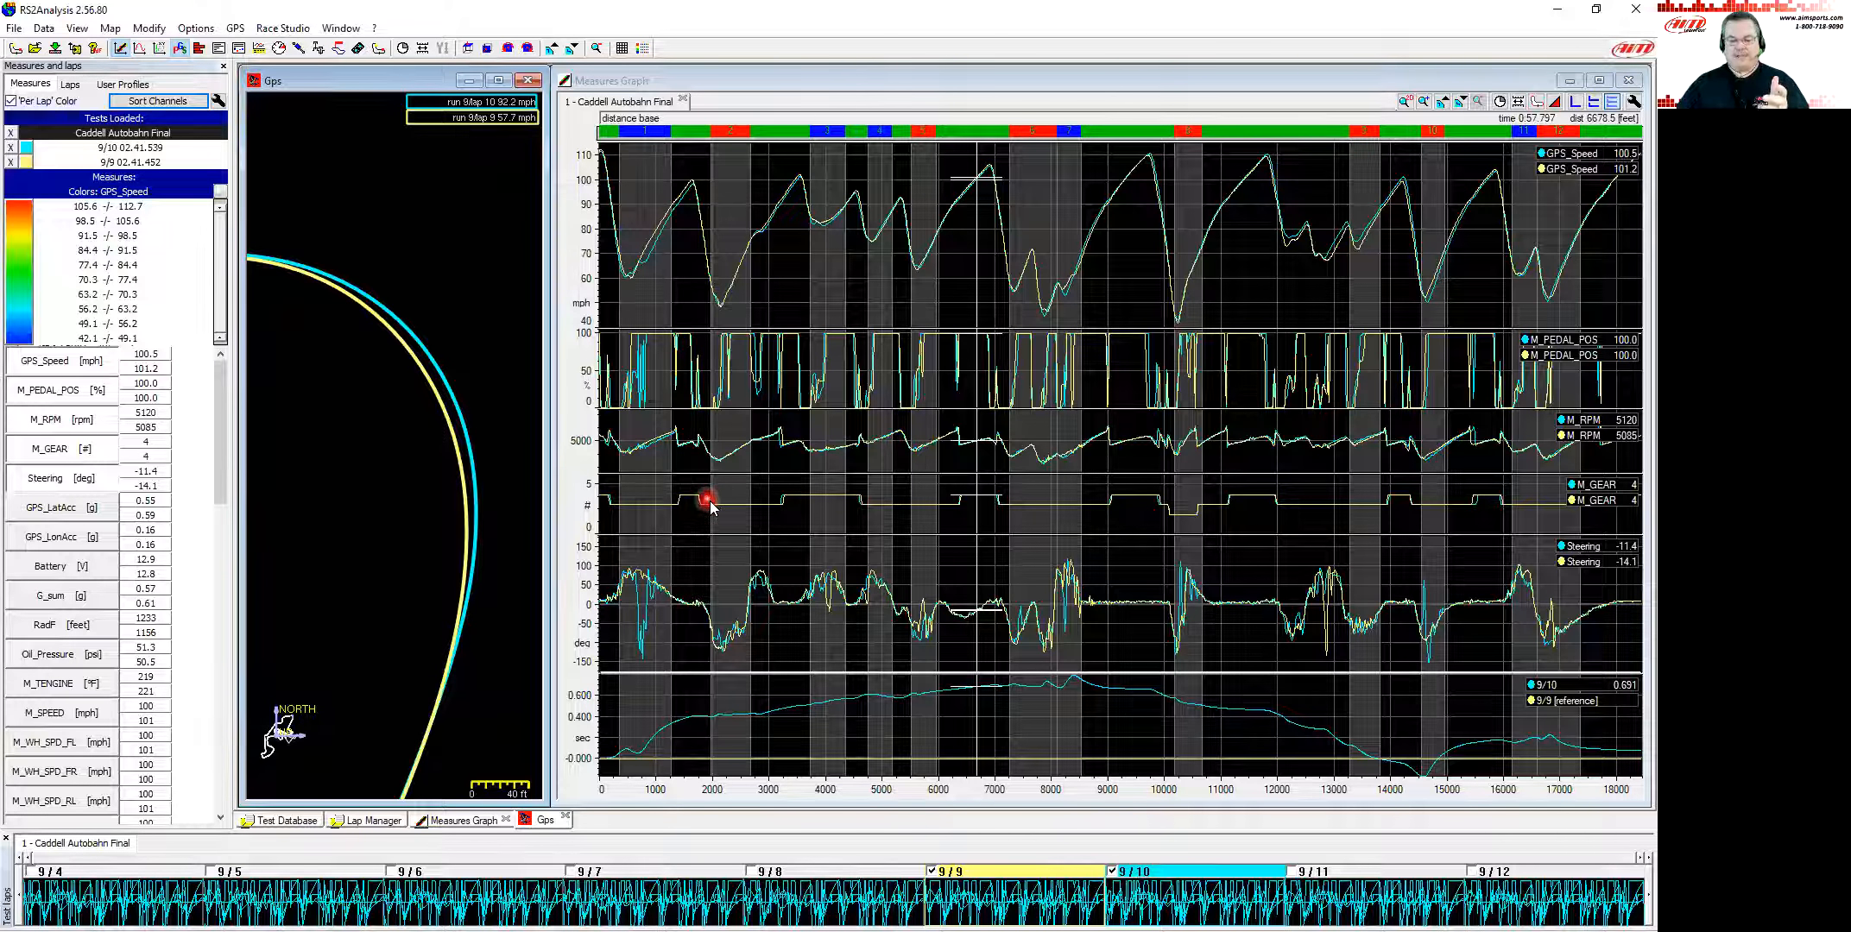
# Step: Remove lap 9/9 from the comparison and turn off per-lap coloring, with the whole track shown on the Gps map
pyautogui.click(1001, 882)
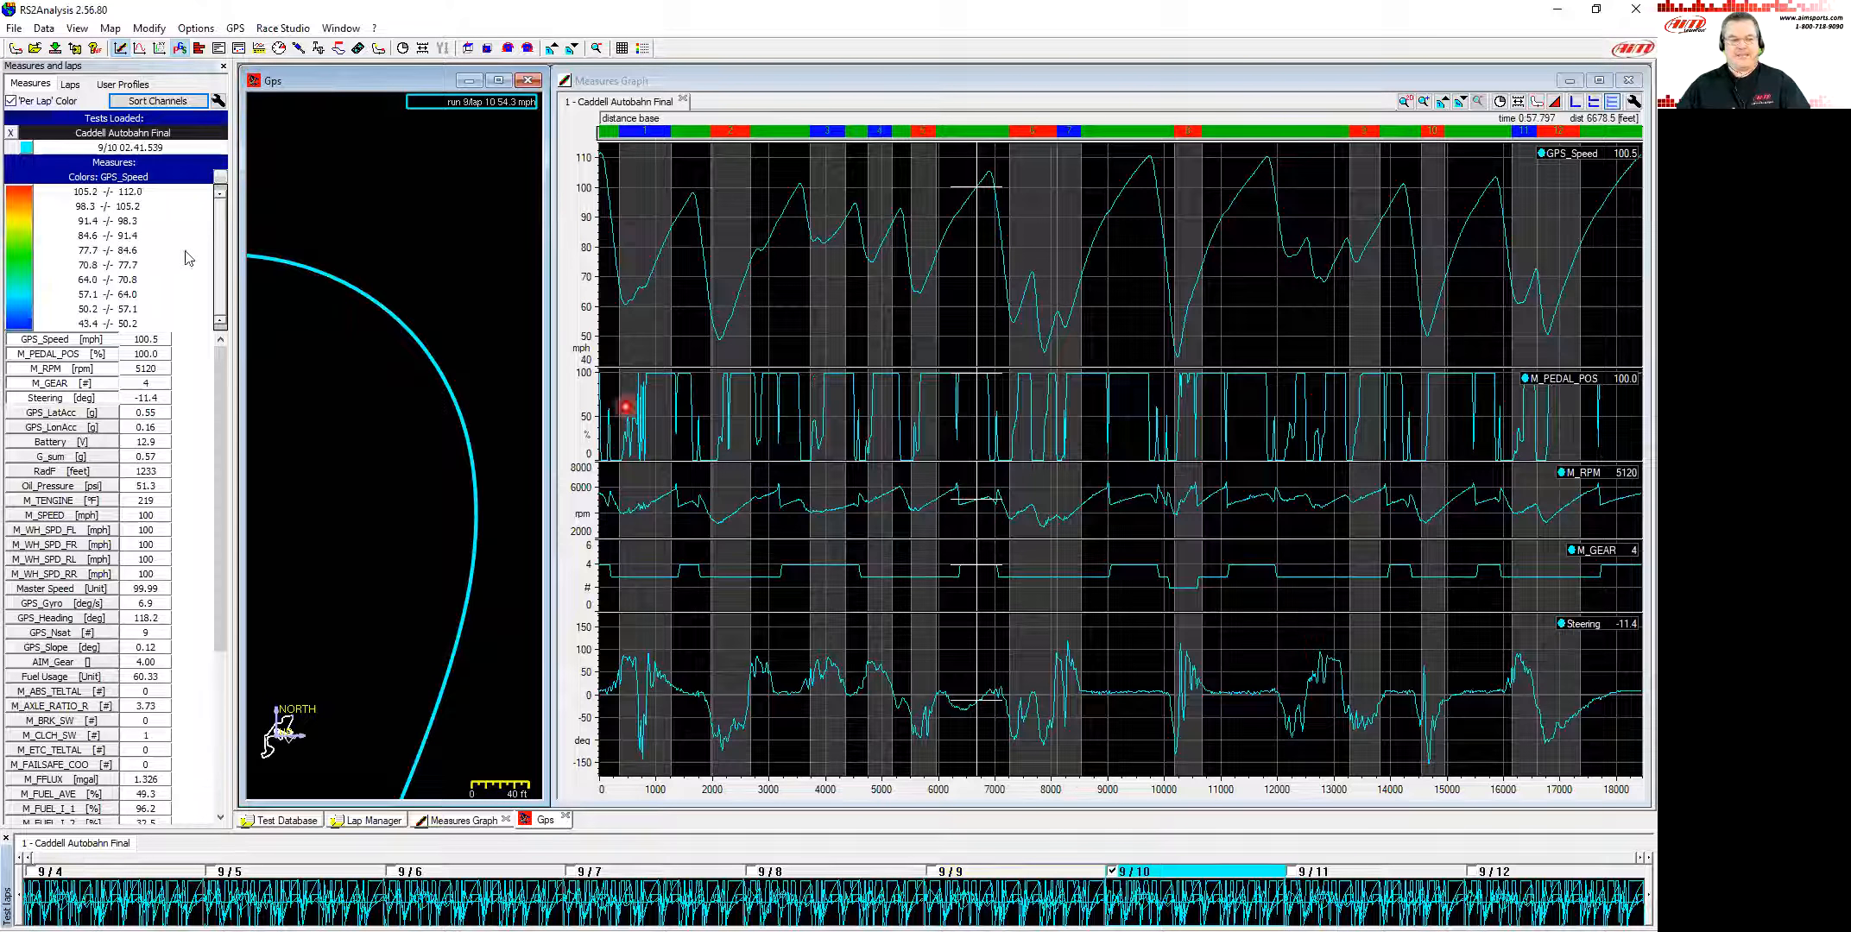
pyautogui.click(10, 101)
pyautogui.scroll(-6, 376, 587)
pyautogui.scroll(-4, 493, 378)
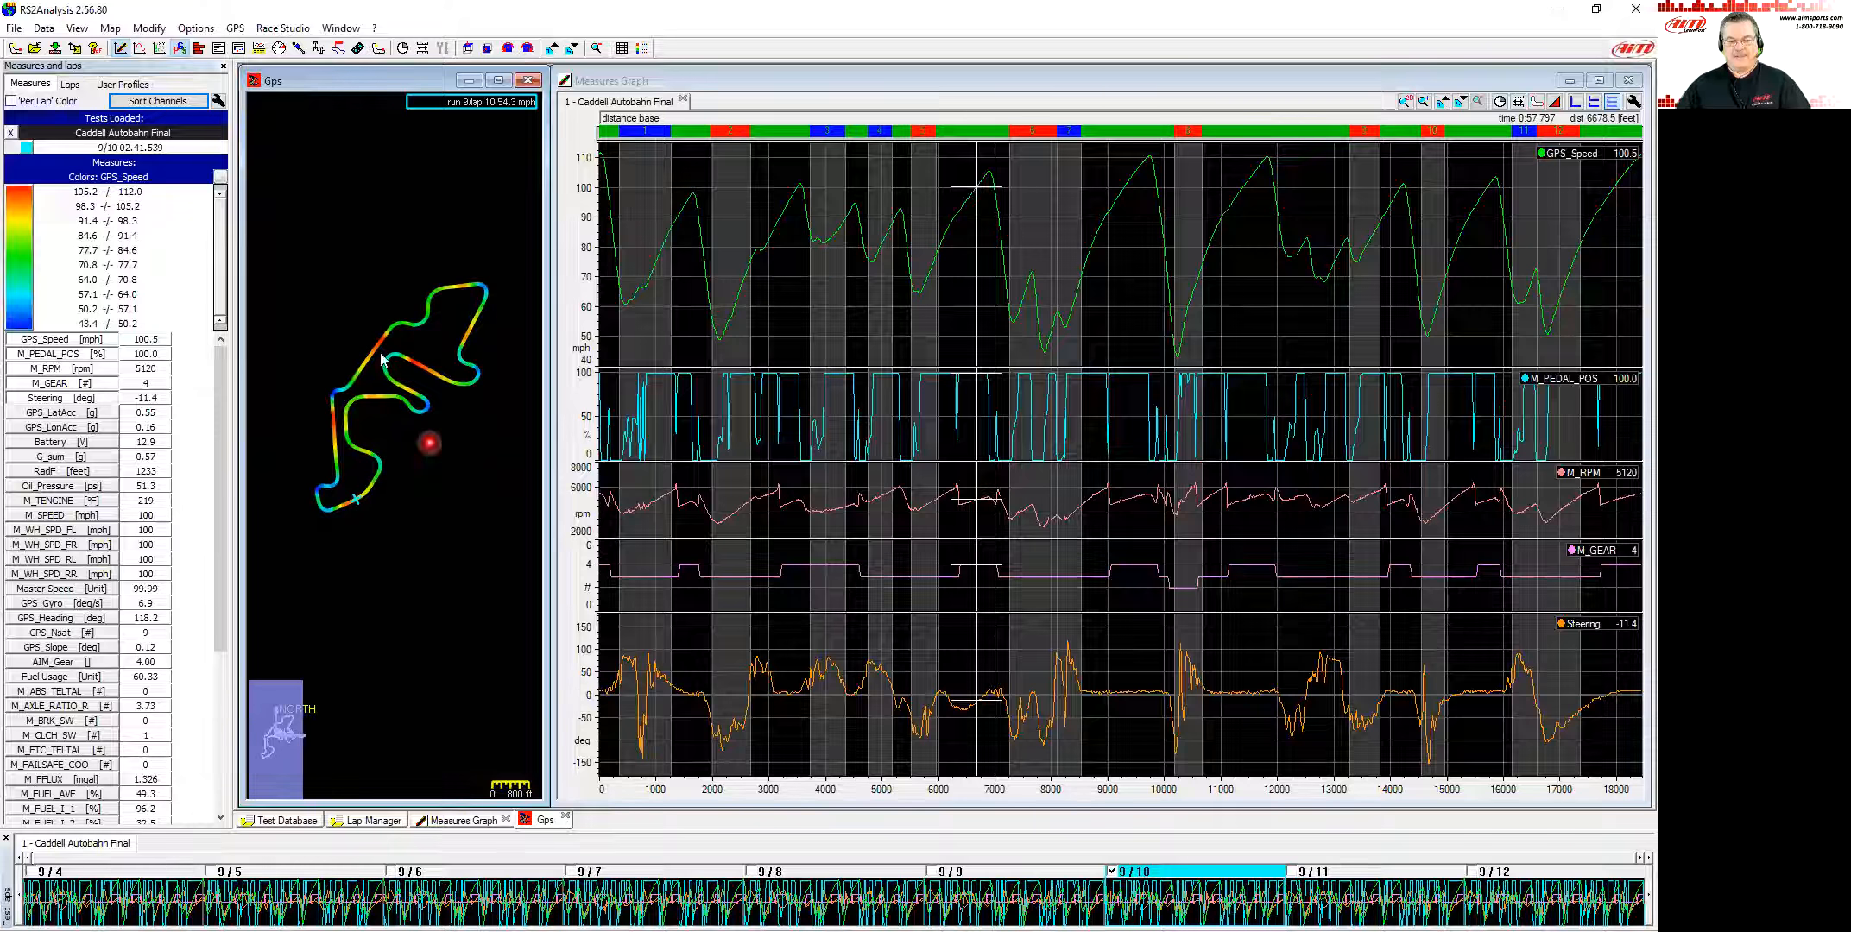
# Step: Move the graph cursor to about 9,050 and 9,215 feet to check the lap's values along the straight
pyautogui.click(1113, 298)
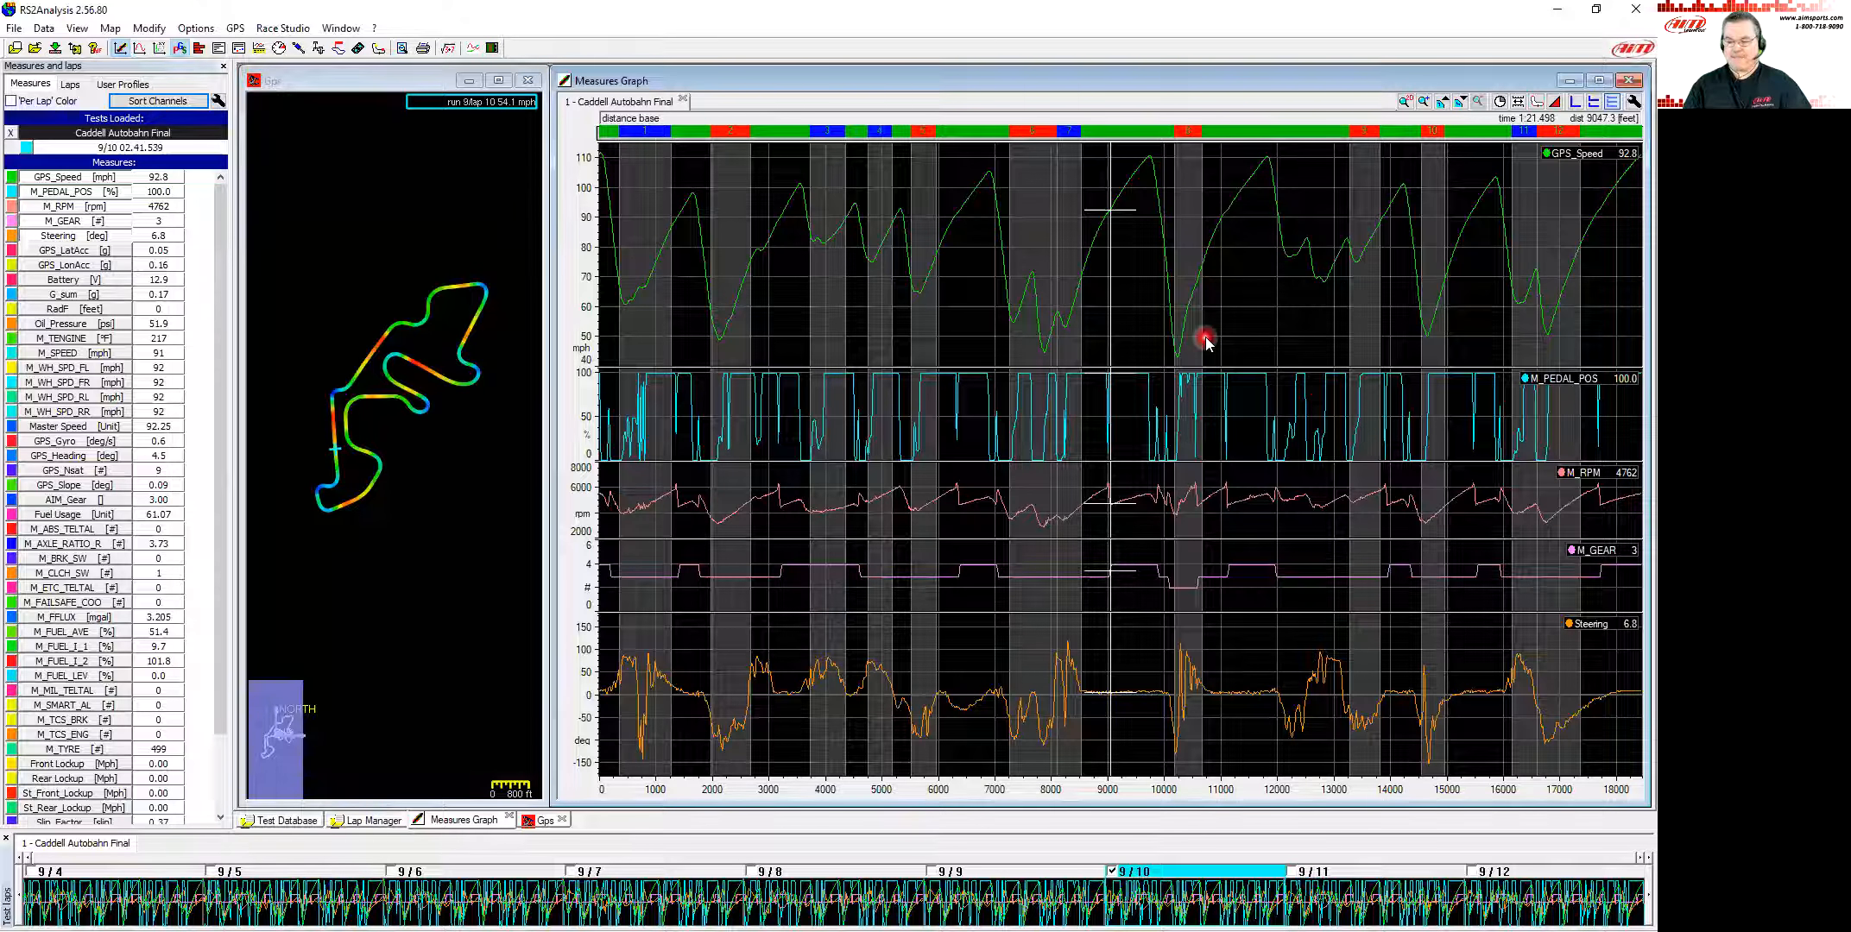
pyautogui.click(1118, 283)
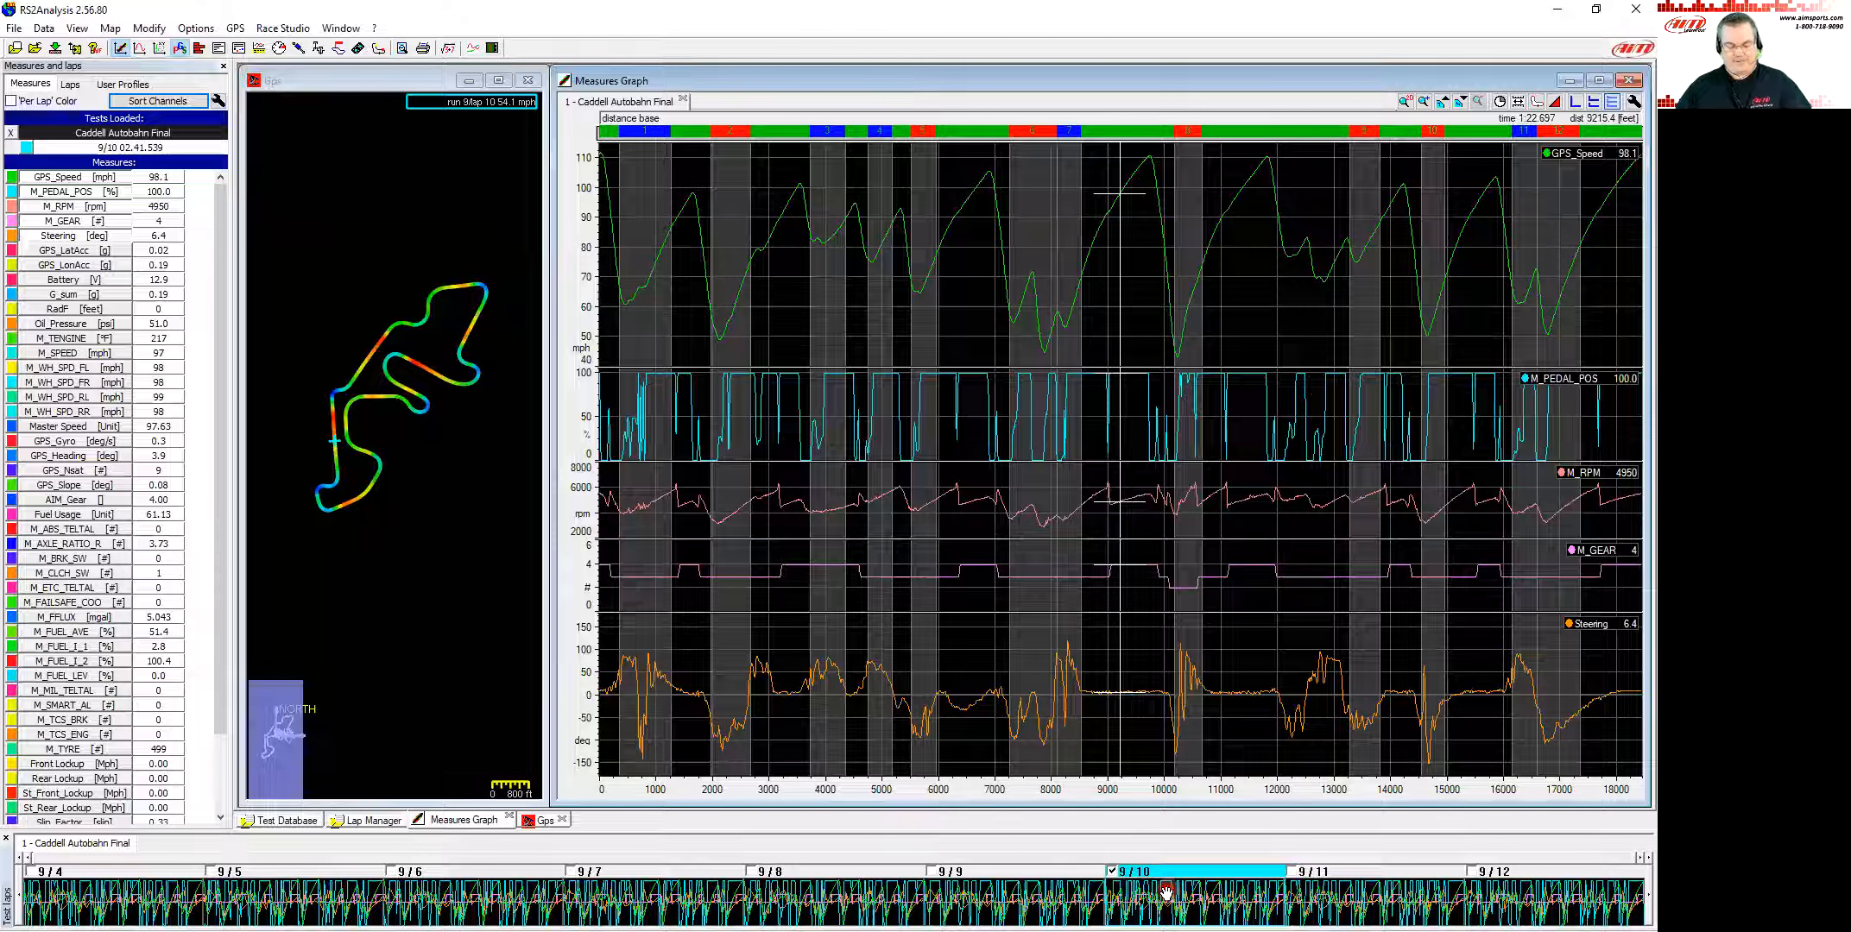
# Step: Hide and restore the test laps strip, and display lap 9/9 in place of lap 9/10
pyautogui.press('F4')
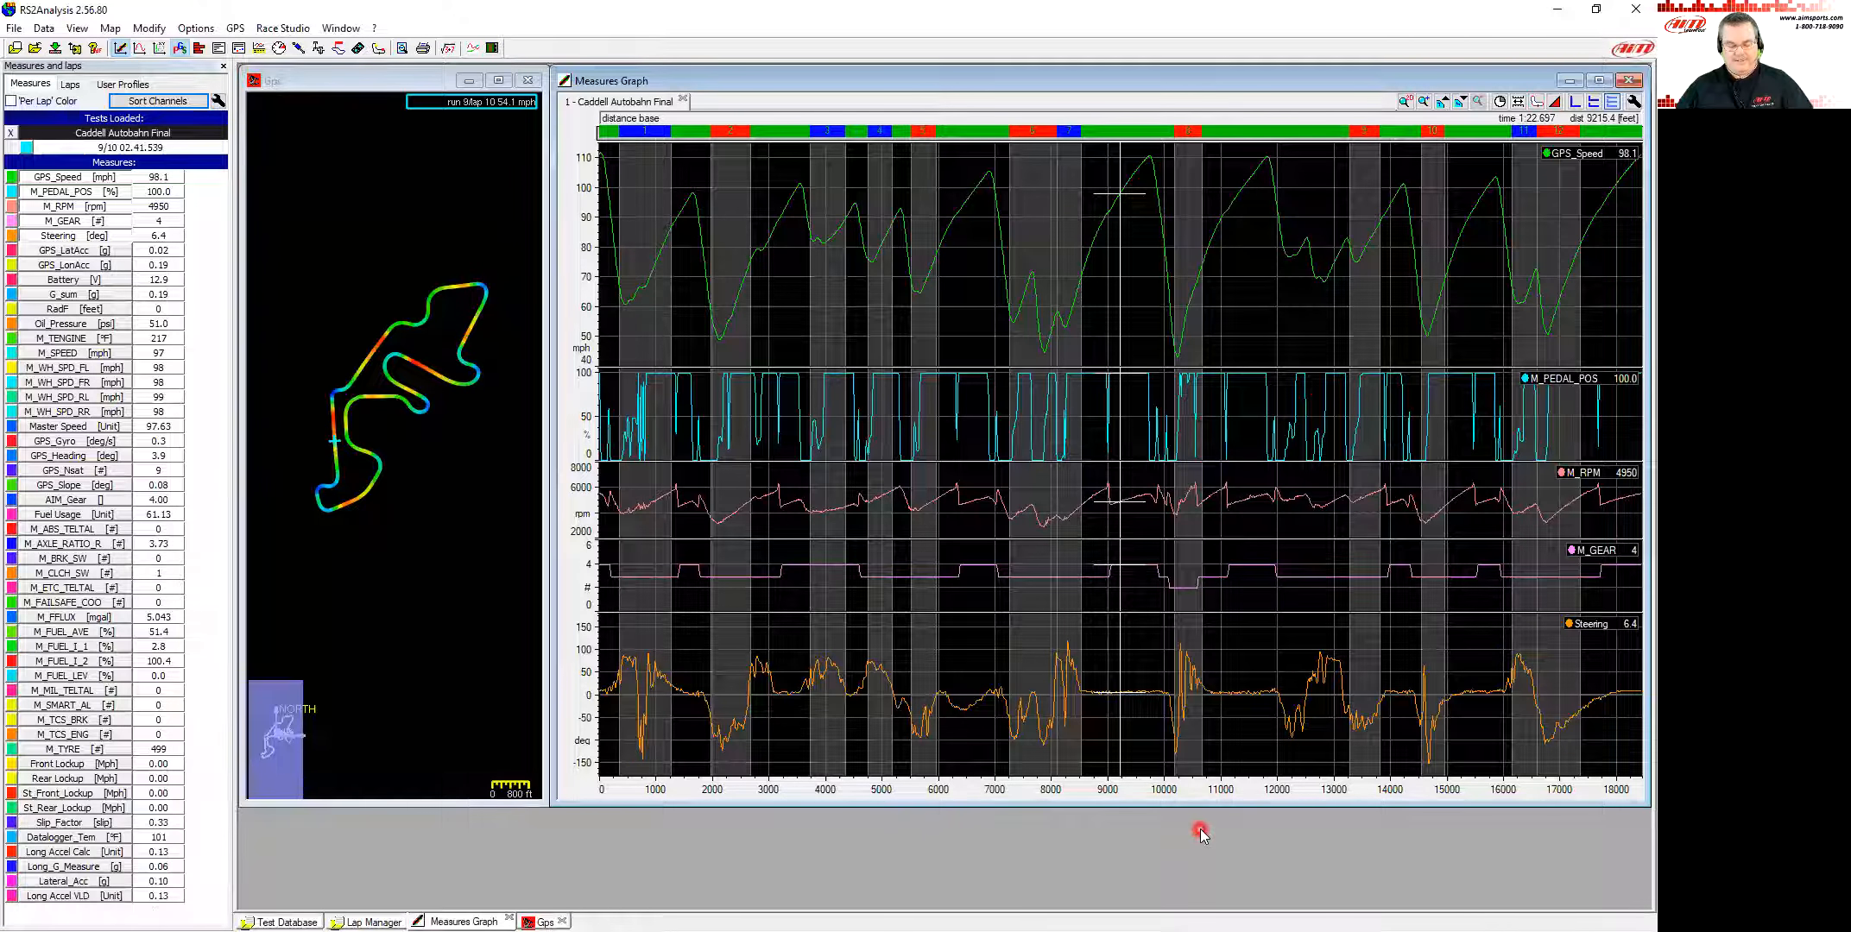
pyautogui.press('F4')
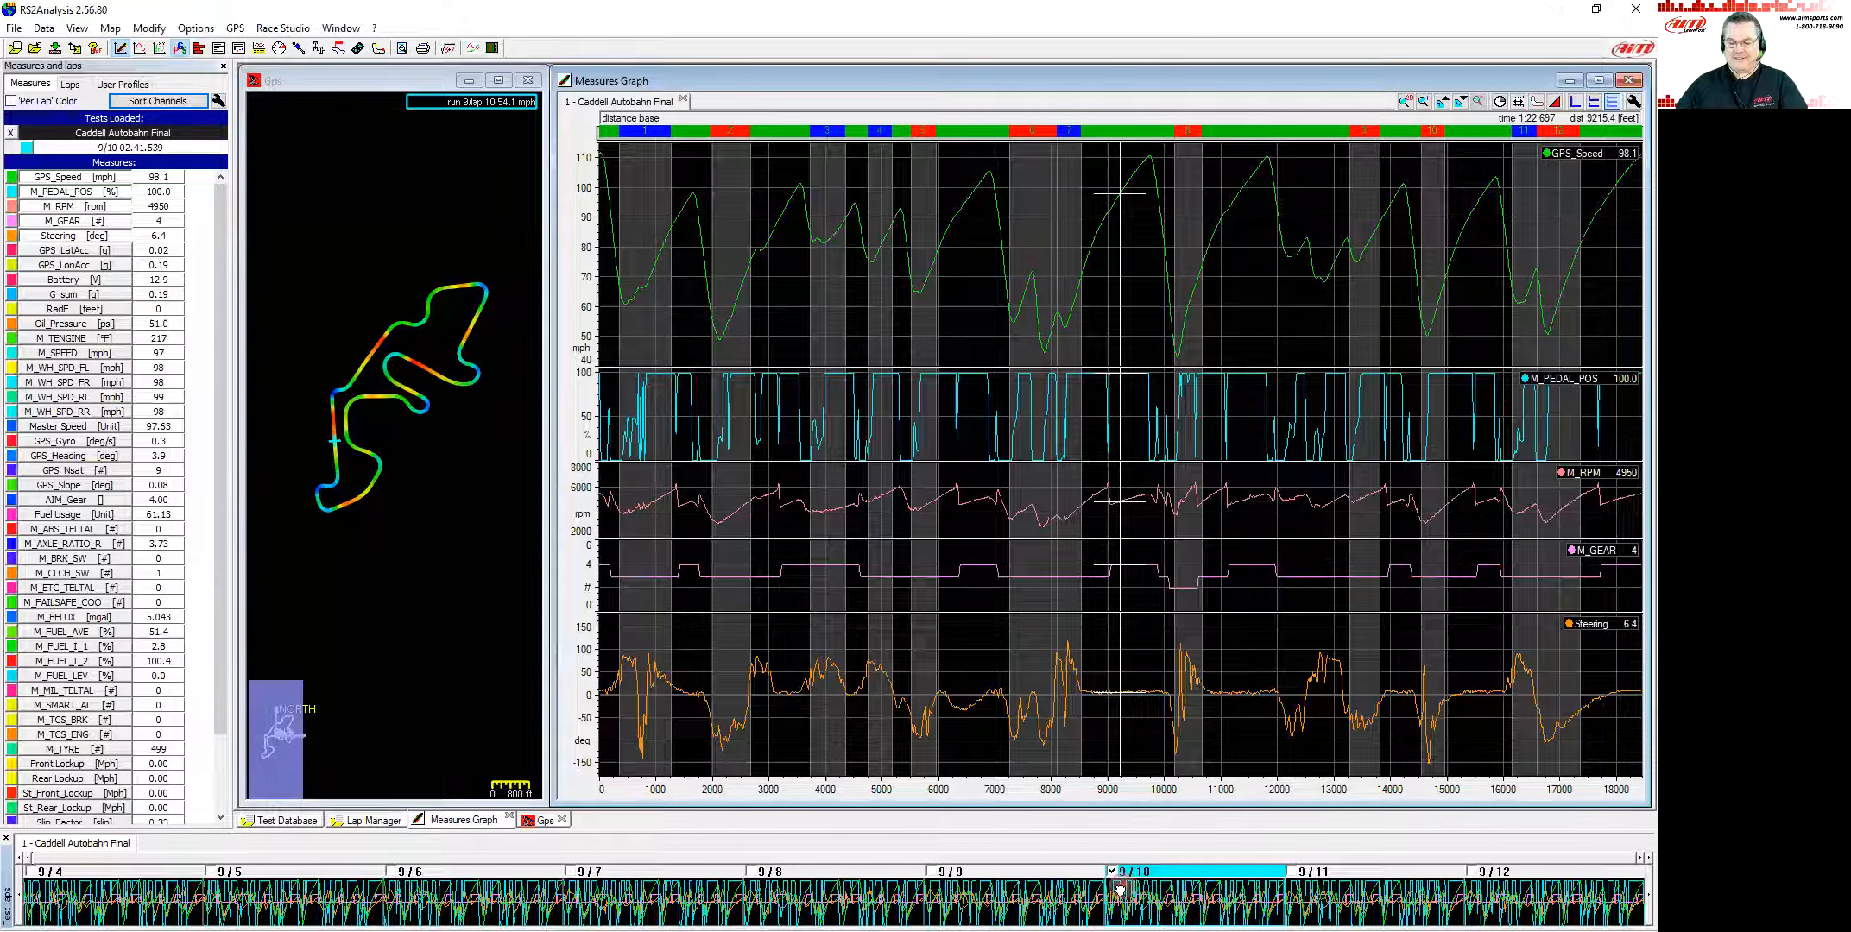
pyautogui.click(1069, 891)
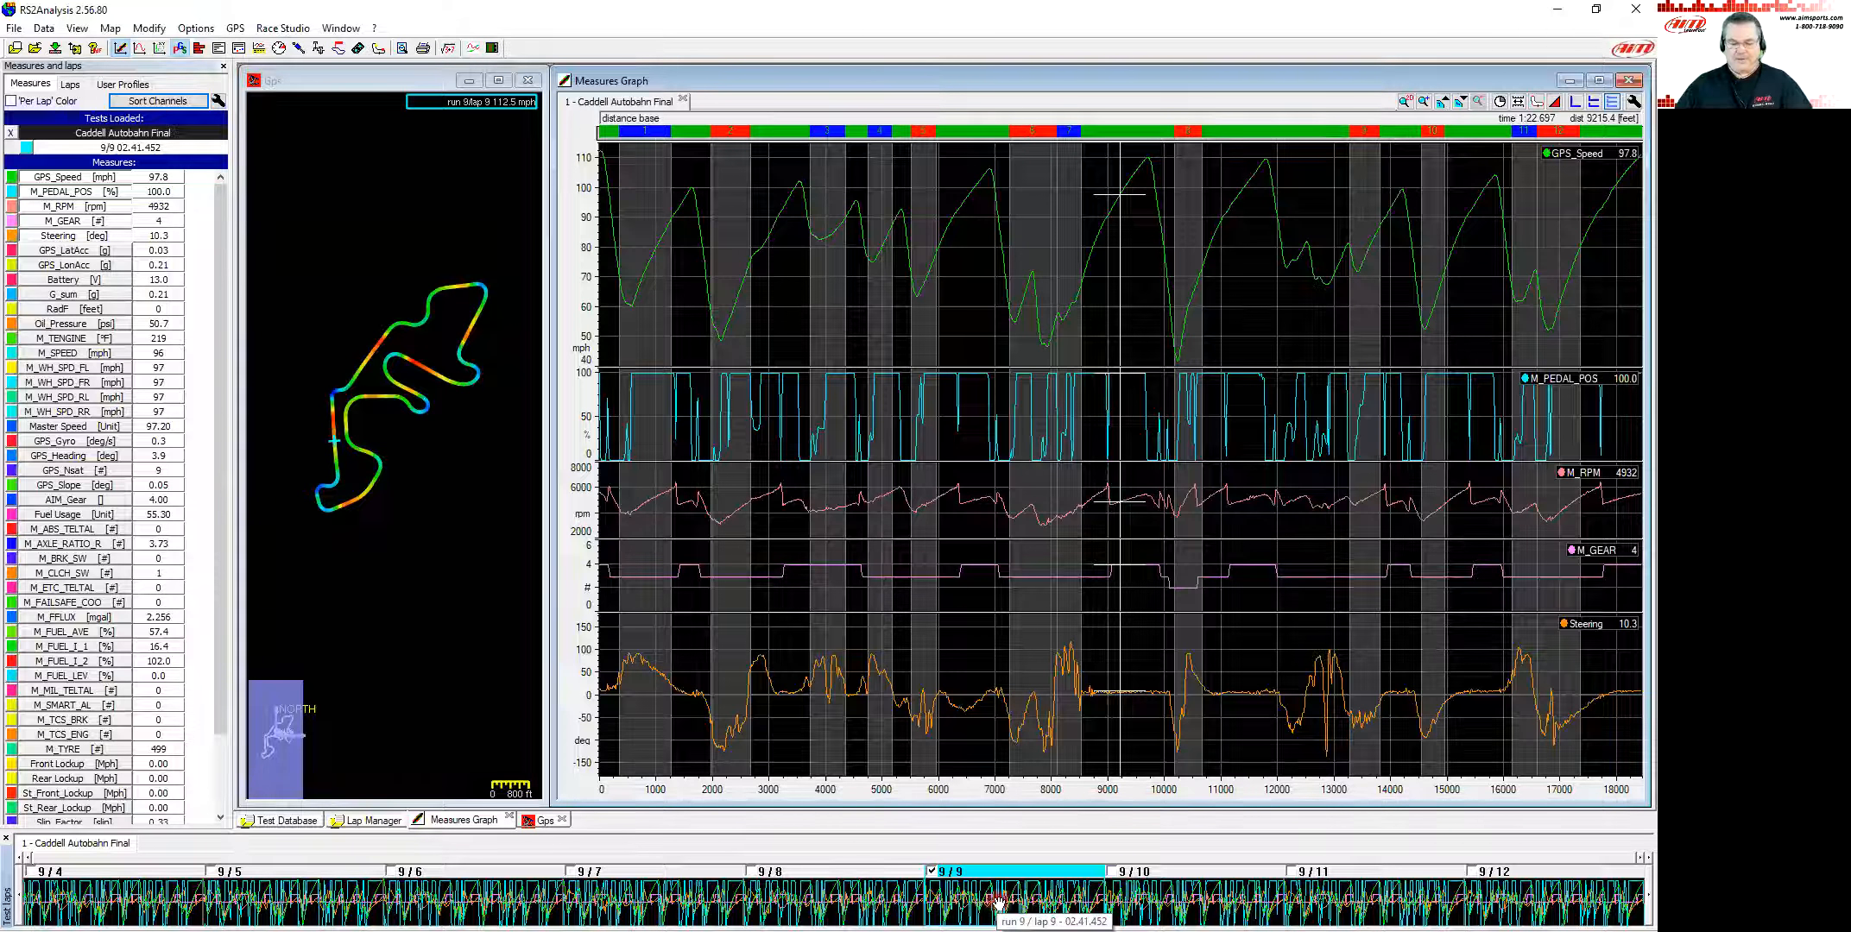
# Step: Display lap 9/10, switch to lap 9/7, and return to lap 9/10 from the test laps strip
pyautogui.click(1138, 885)
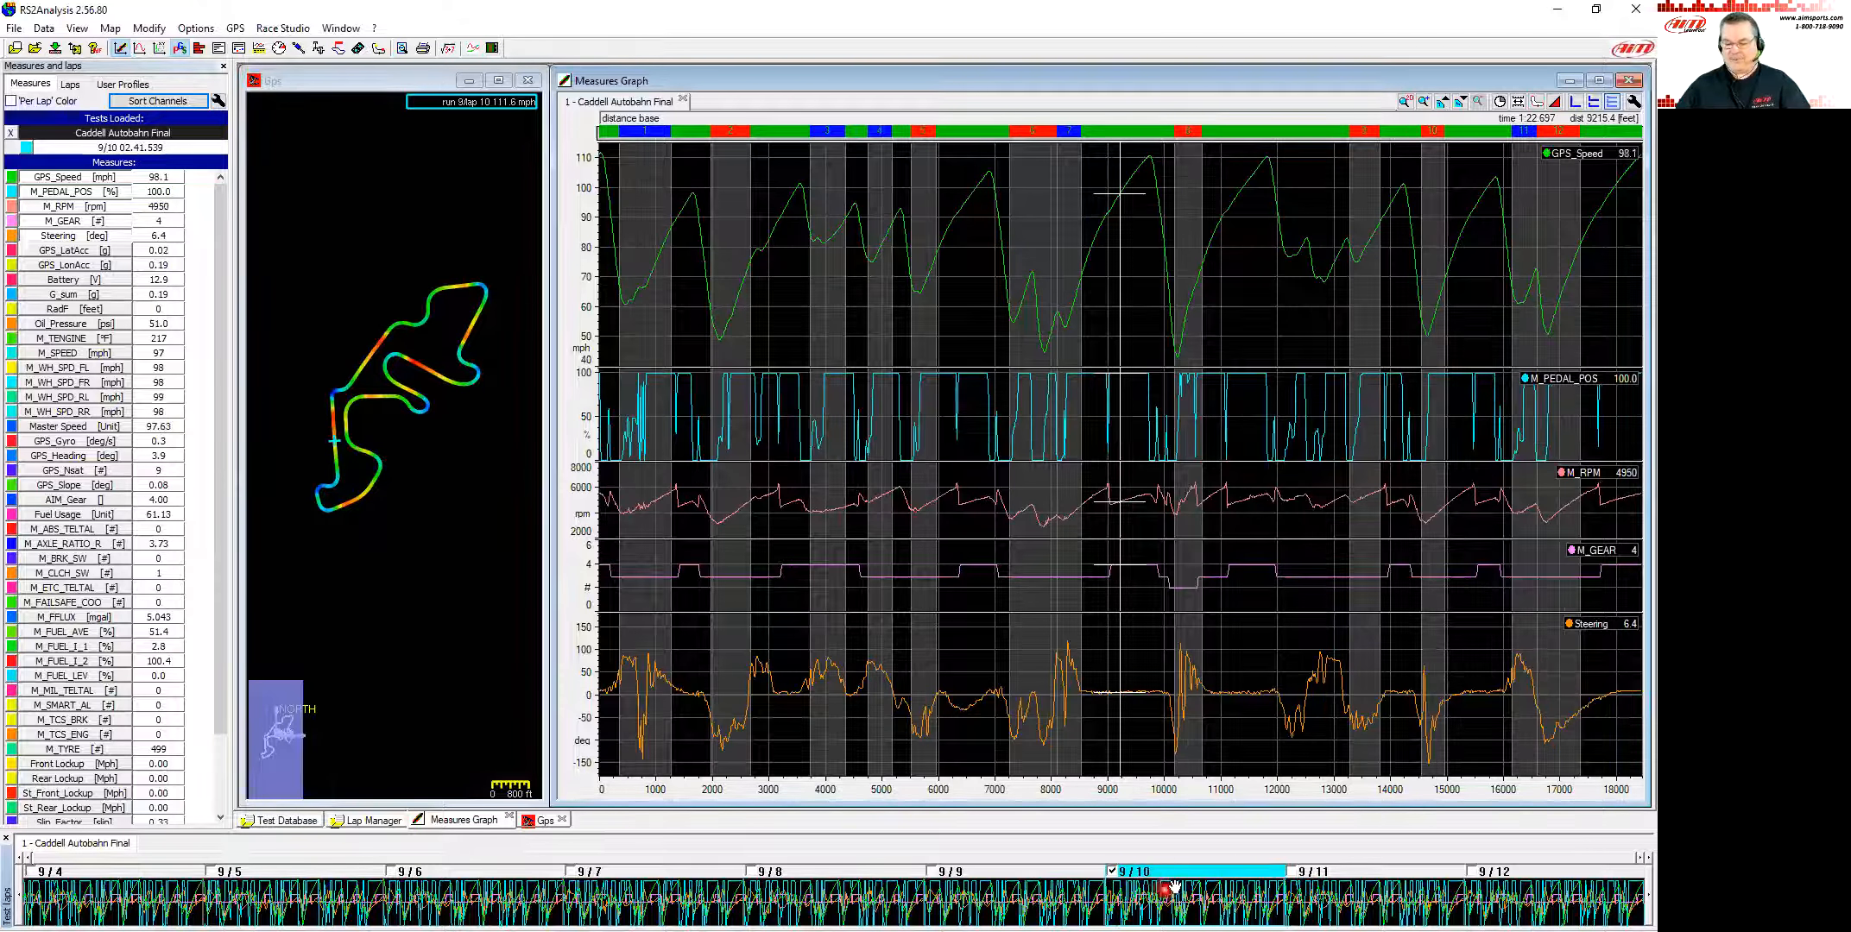
pyautogui.click(632, 902)
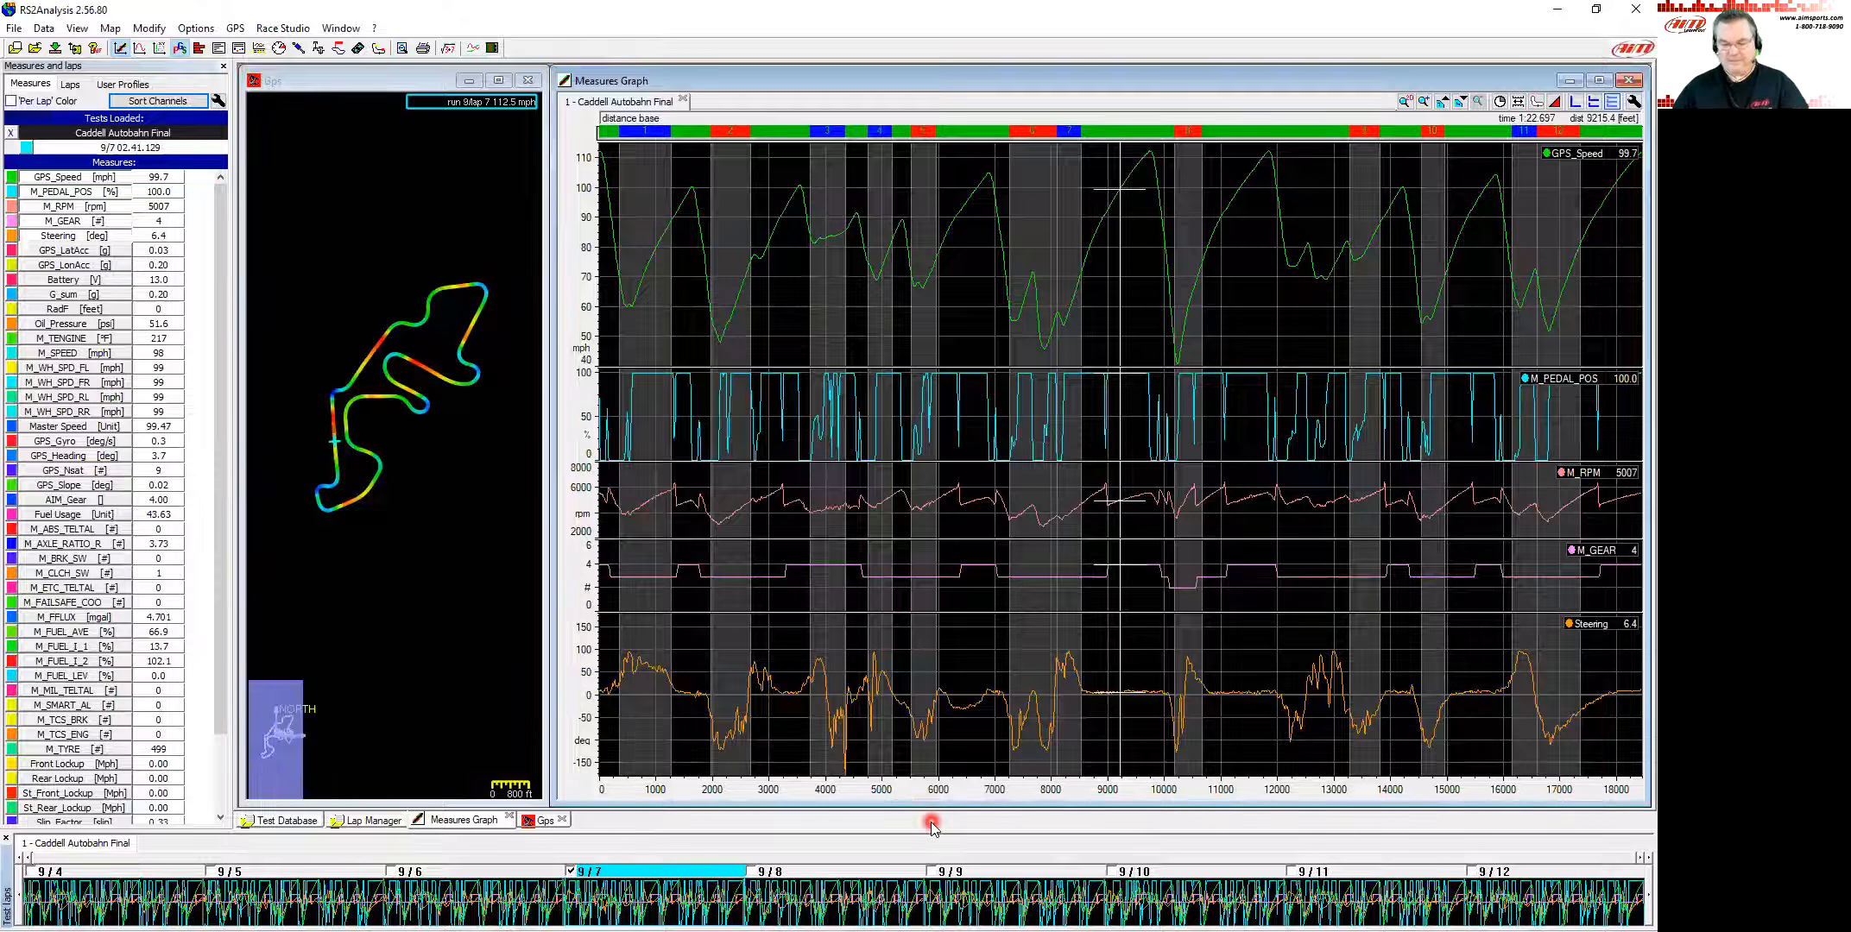
pyautogui.click(1121, 902)
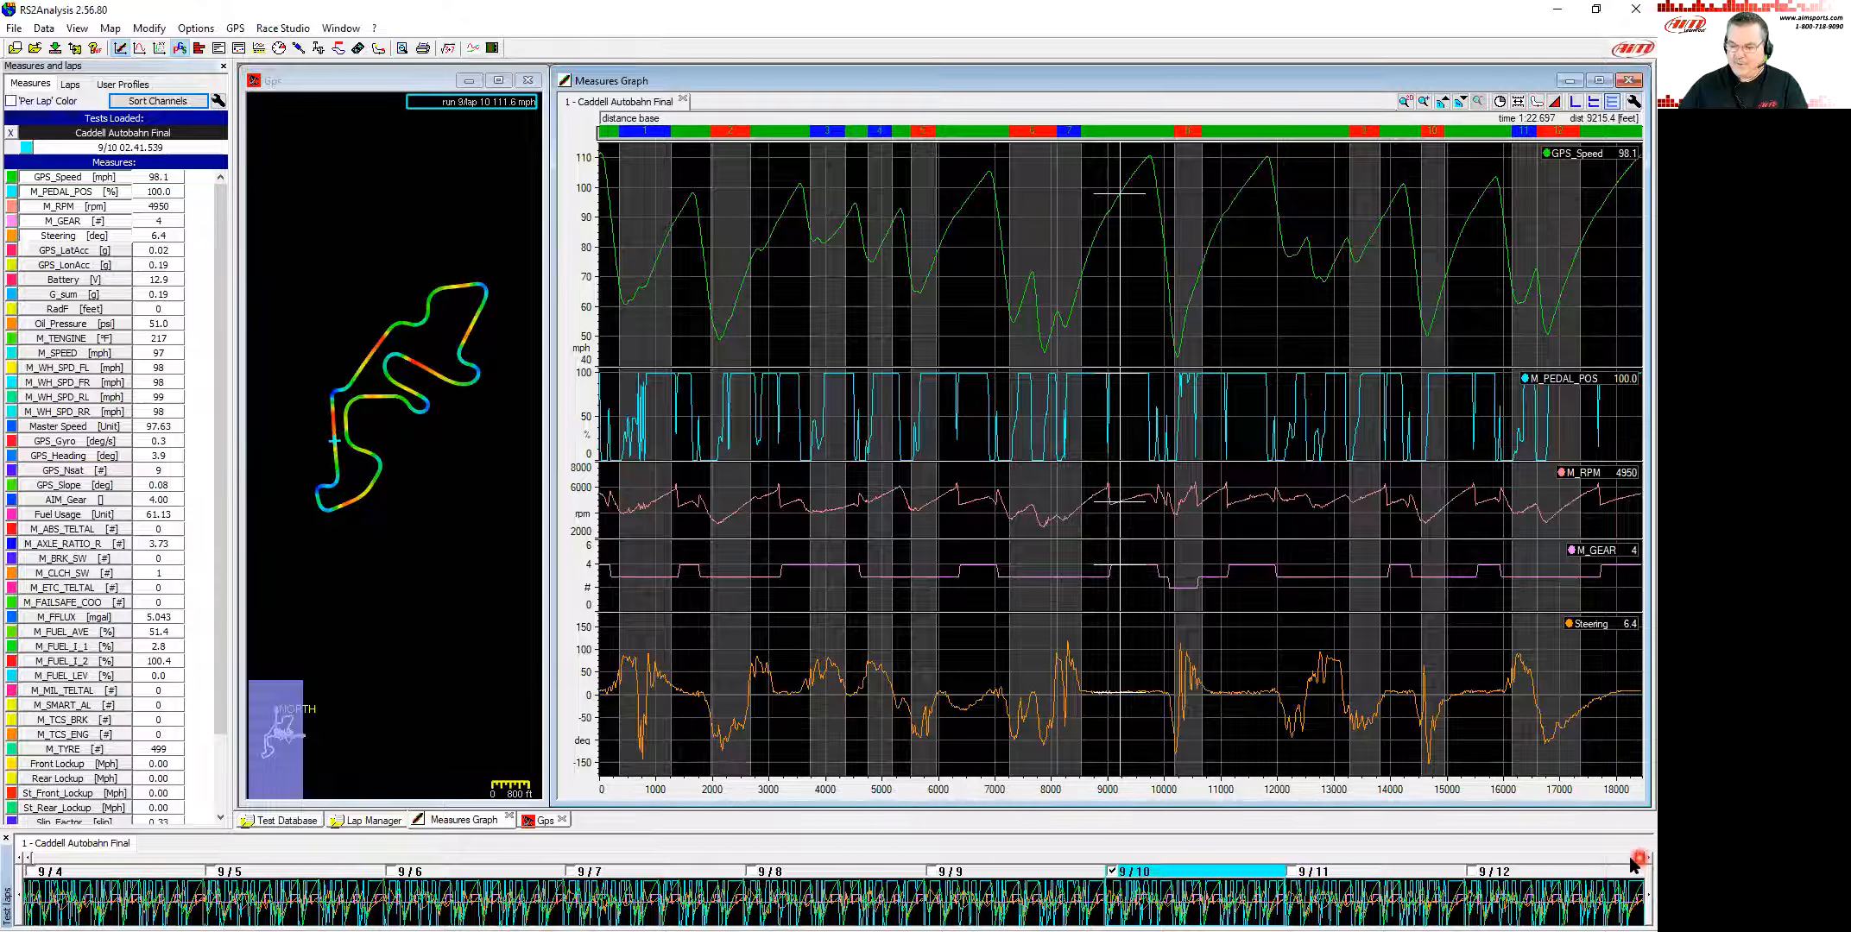
# Step: Zoom the test laps strip in to a few laps around 9/10, shift its range, and restore the full range of laps
pyautogui.moveTo(1634, 864)
pyautogui.mouseDown()
pyautogui.moveTo(662, 857)
pyautogui.moveTo(1145, 890)
pyautogui.mouseUp()
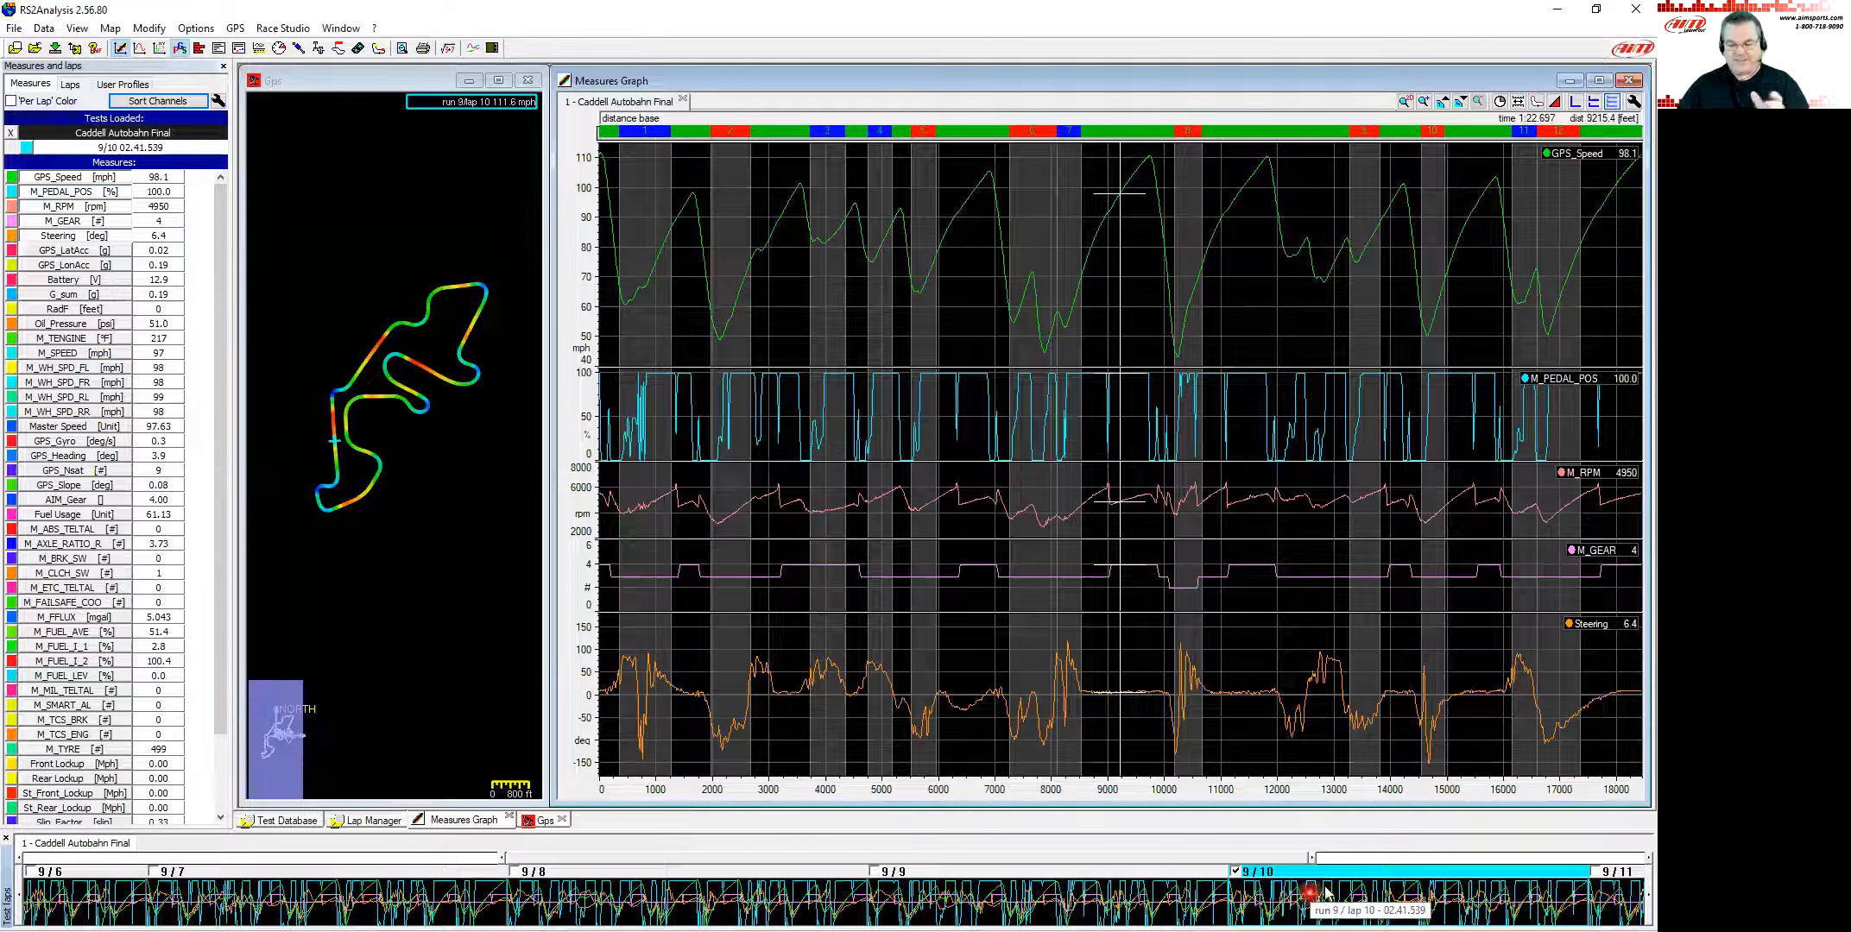
pyautogui.moveTo(1243, 859); pyautogui.dragTo(1372, 860)
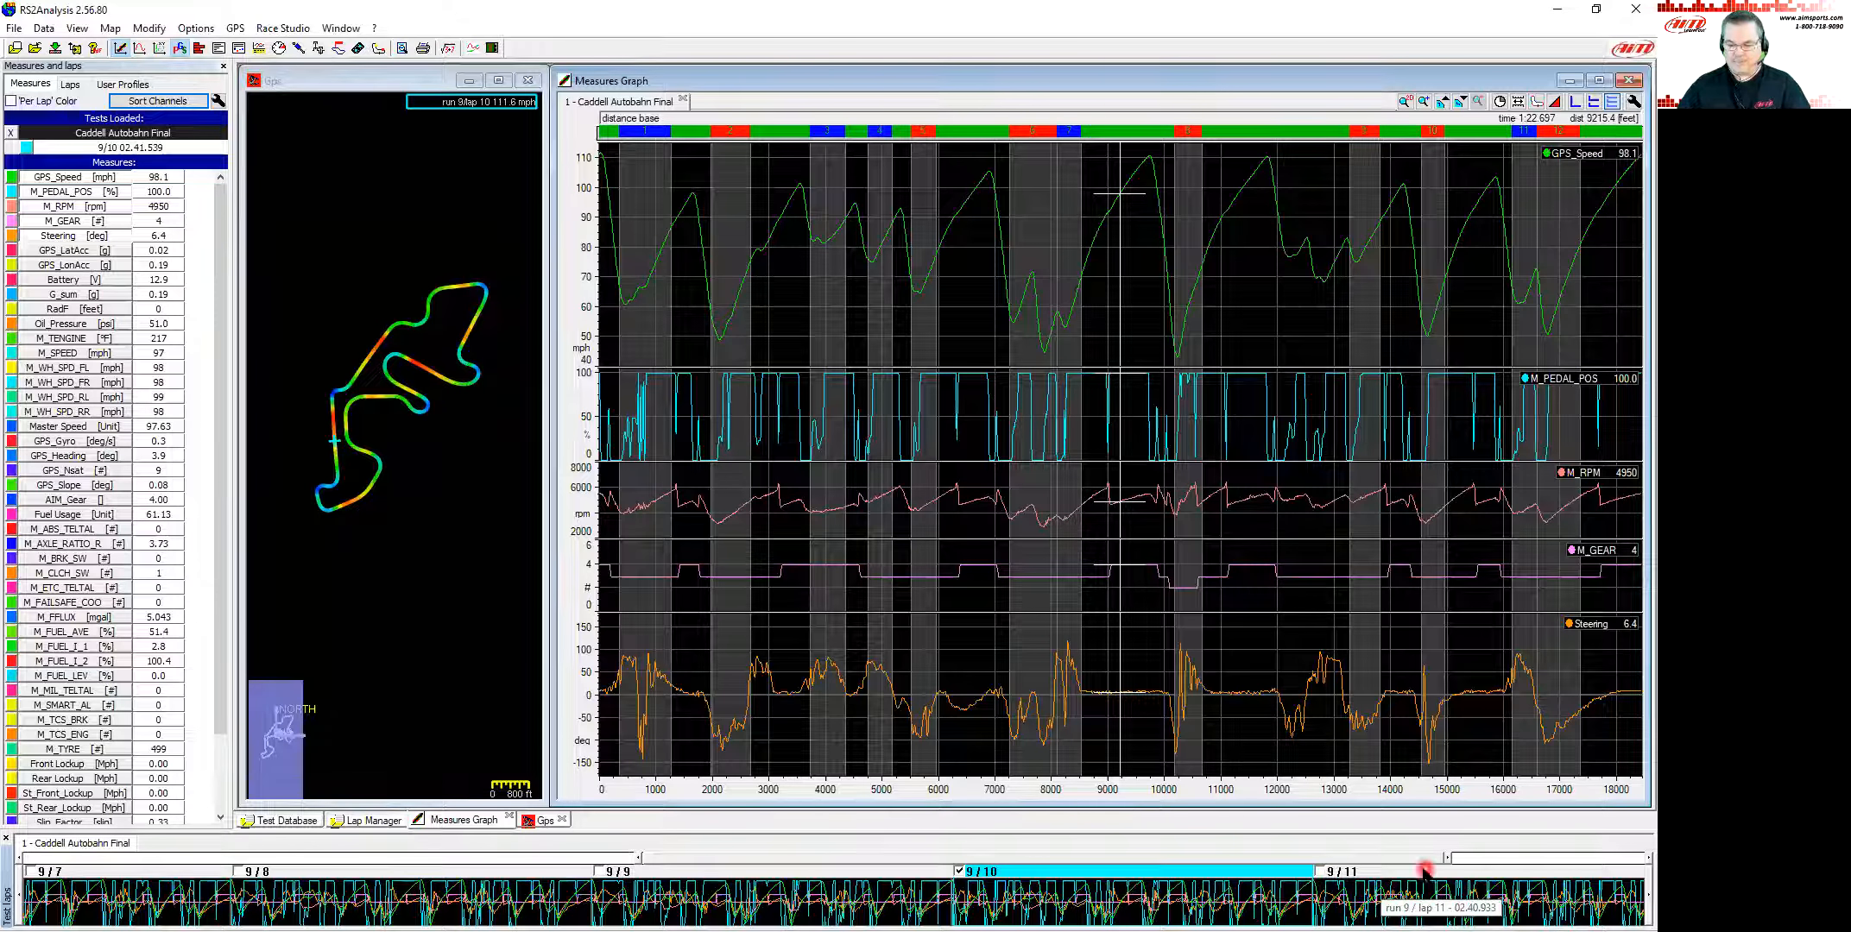
pyautogui.moveTo(1417, 859); pyautogui.dragTo(1634, 870)
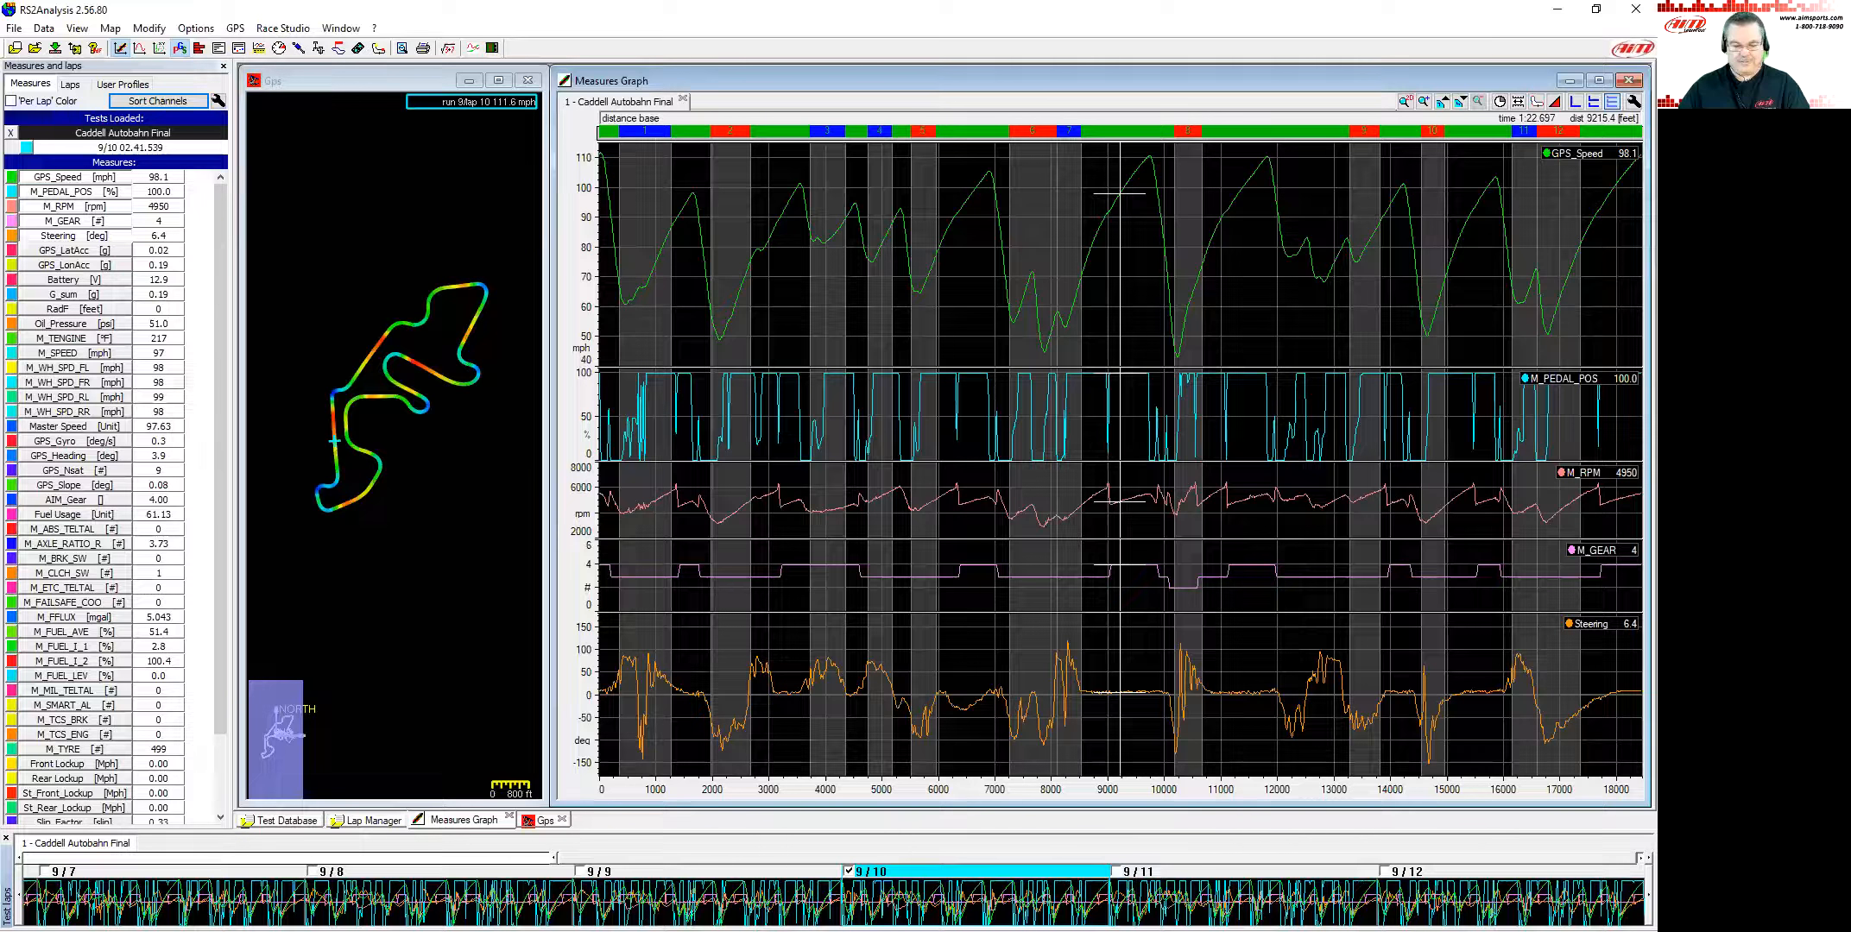
pyautogui.moveTo(553, 857); pyautogui.dragTo(3, 869)
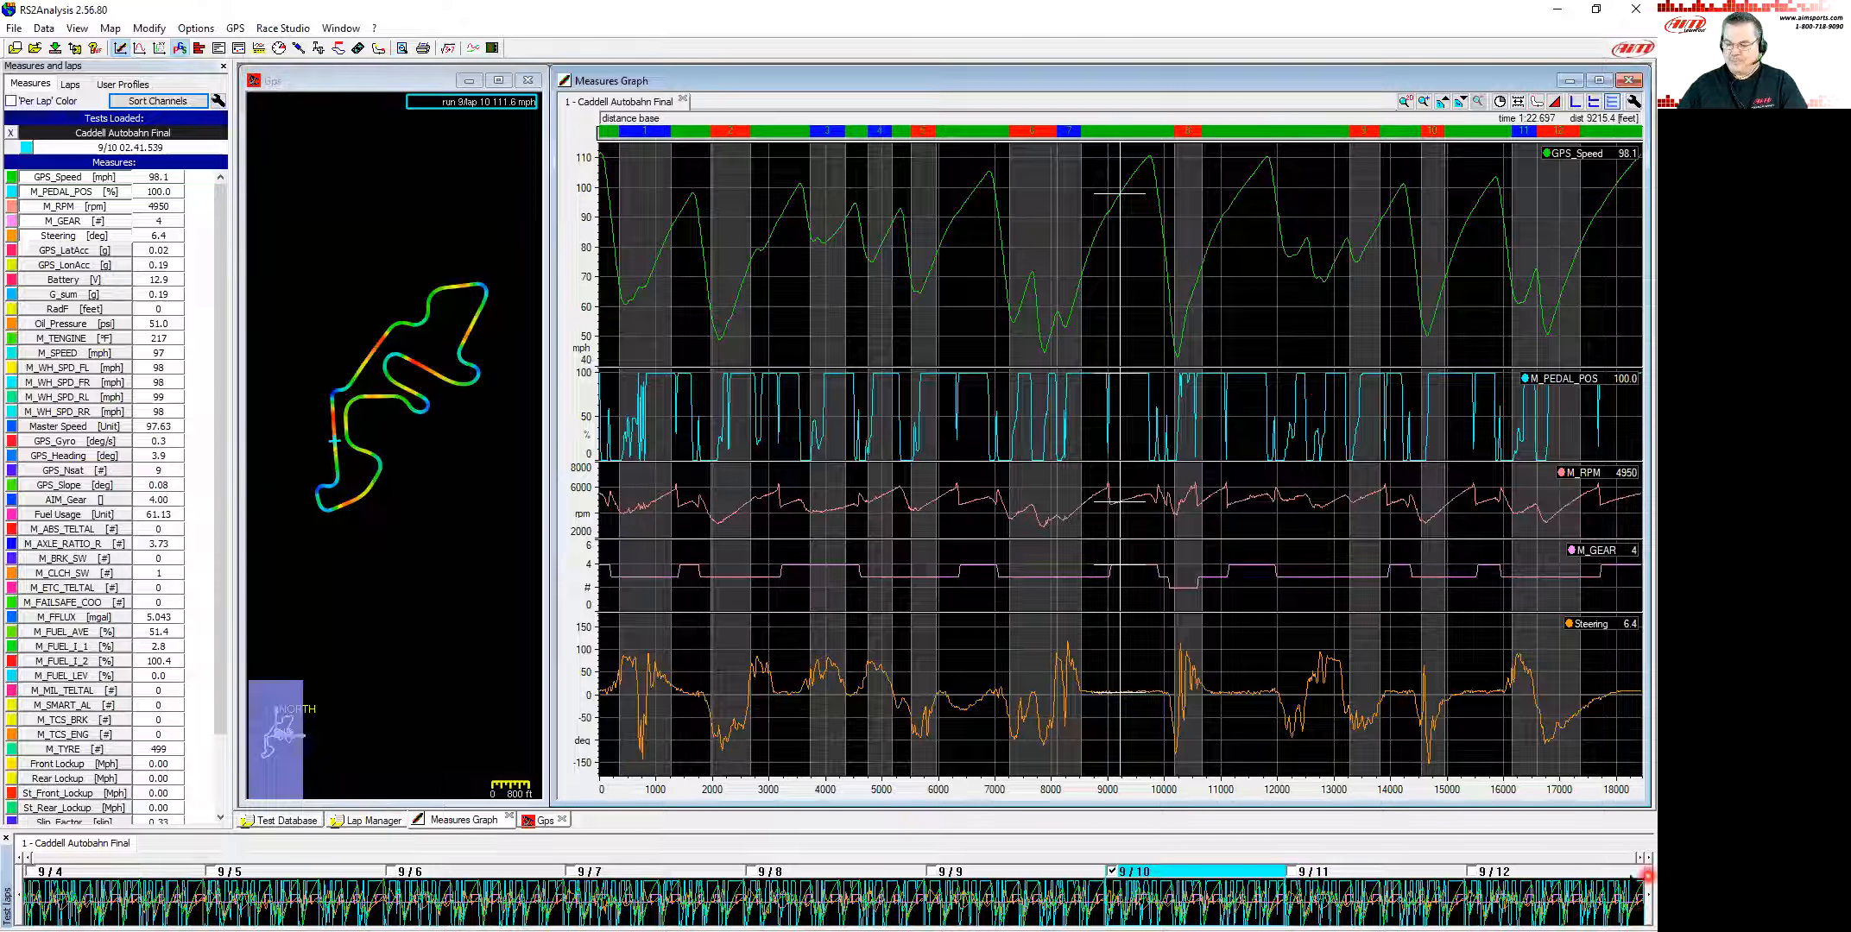
# Step: Step the displayed lap back through 9/8 to 9/7, and step forward again to lap 9/9
pyautogui.click(19, 898)
pyautogui.click(19, 897)
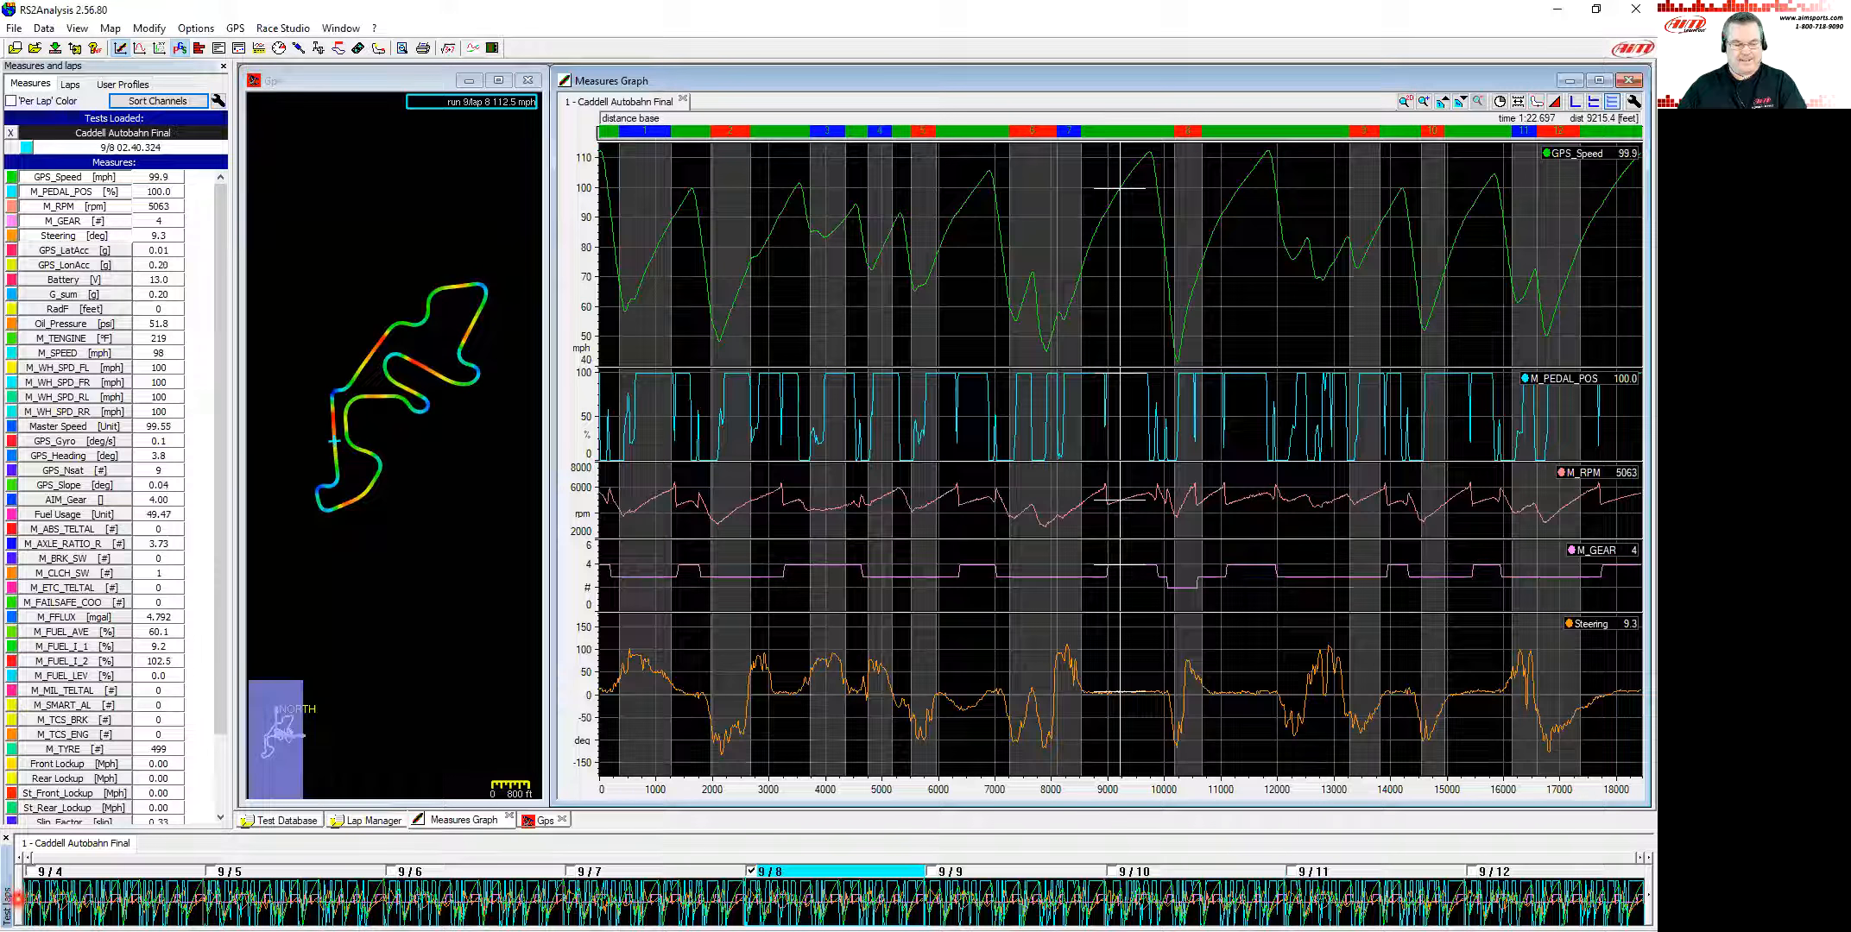
pyautogui.click(19, 897)
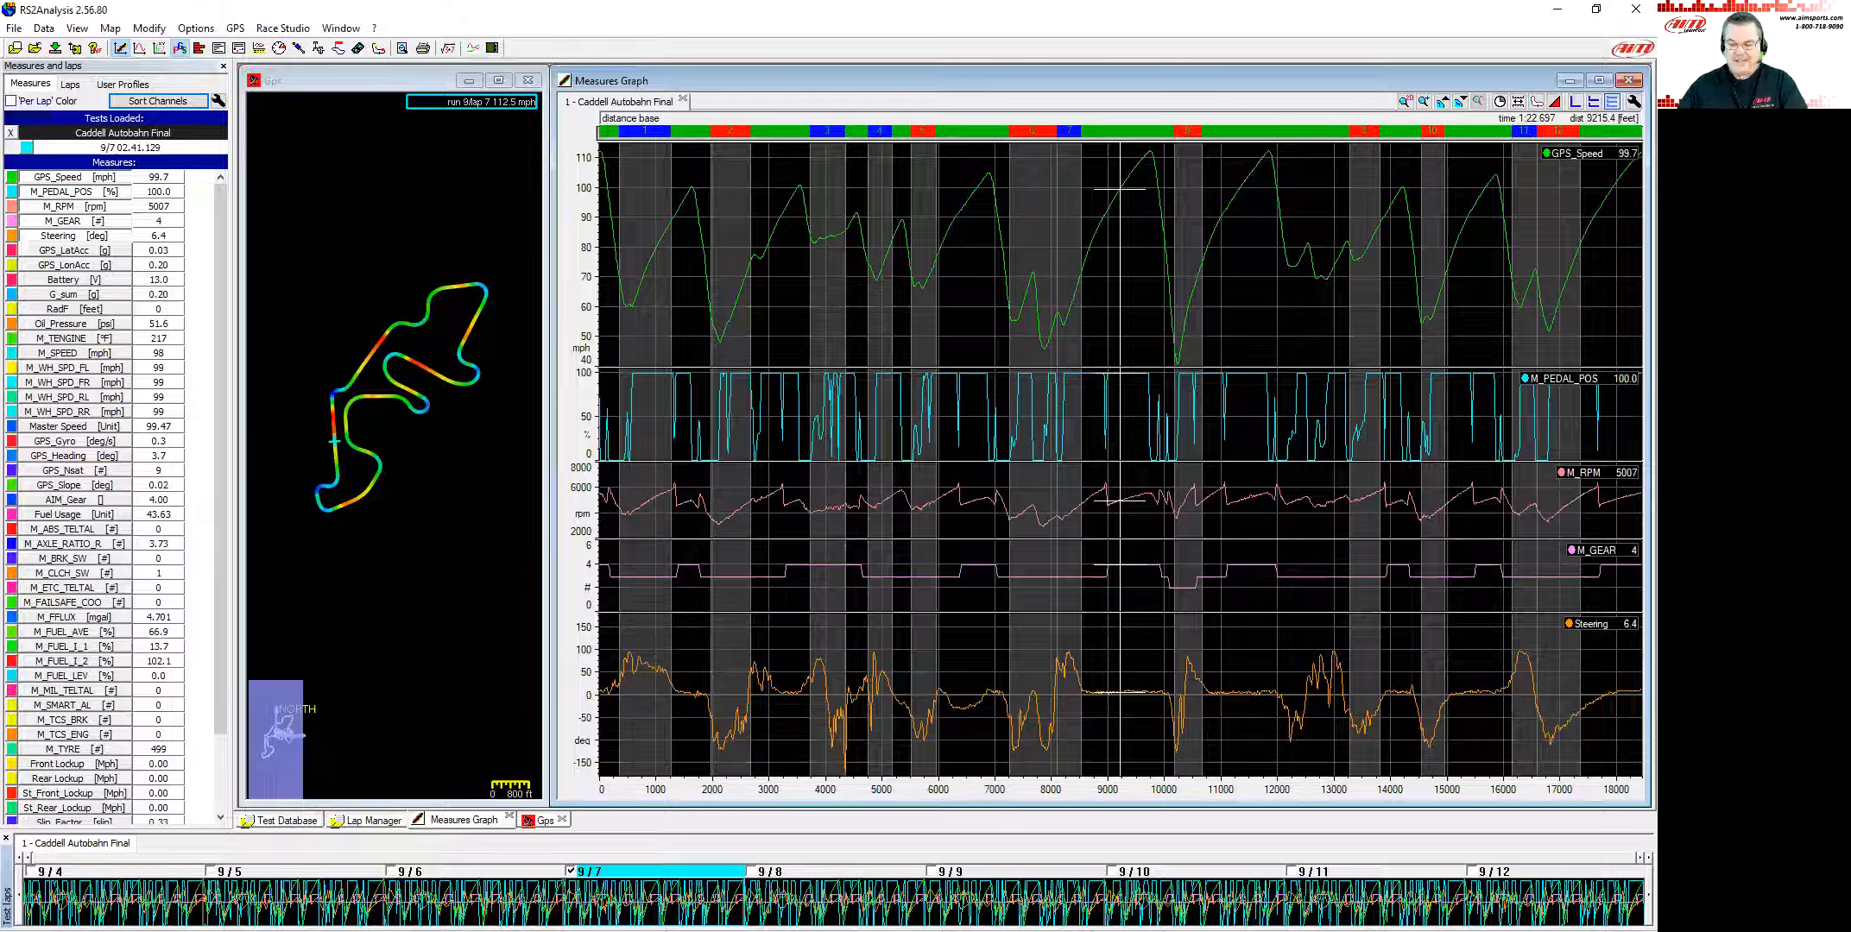
pyautogui.click(1639, 875)
pyautogui.click(1638, 874)
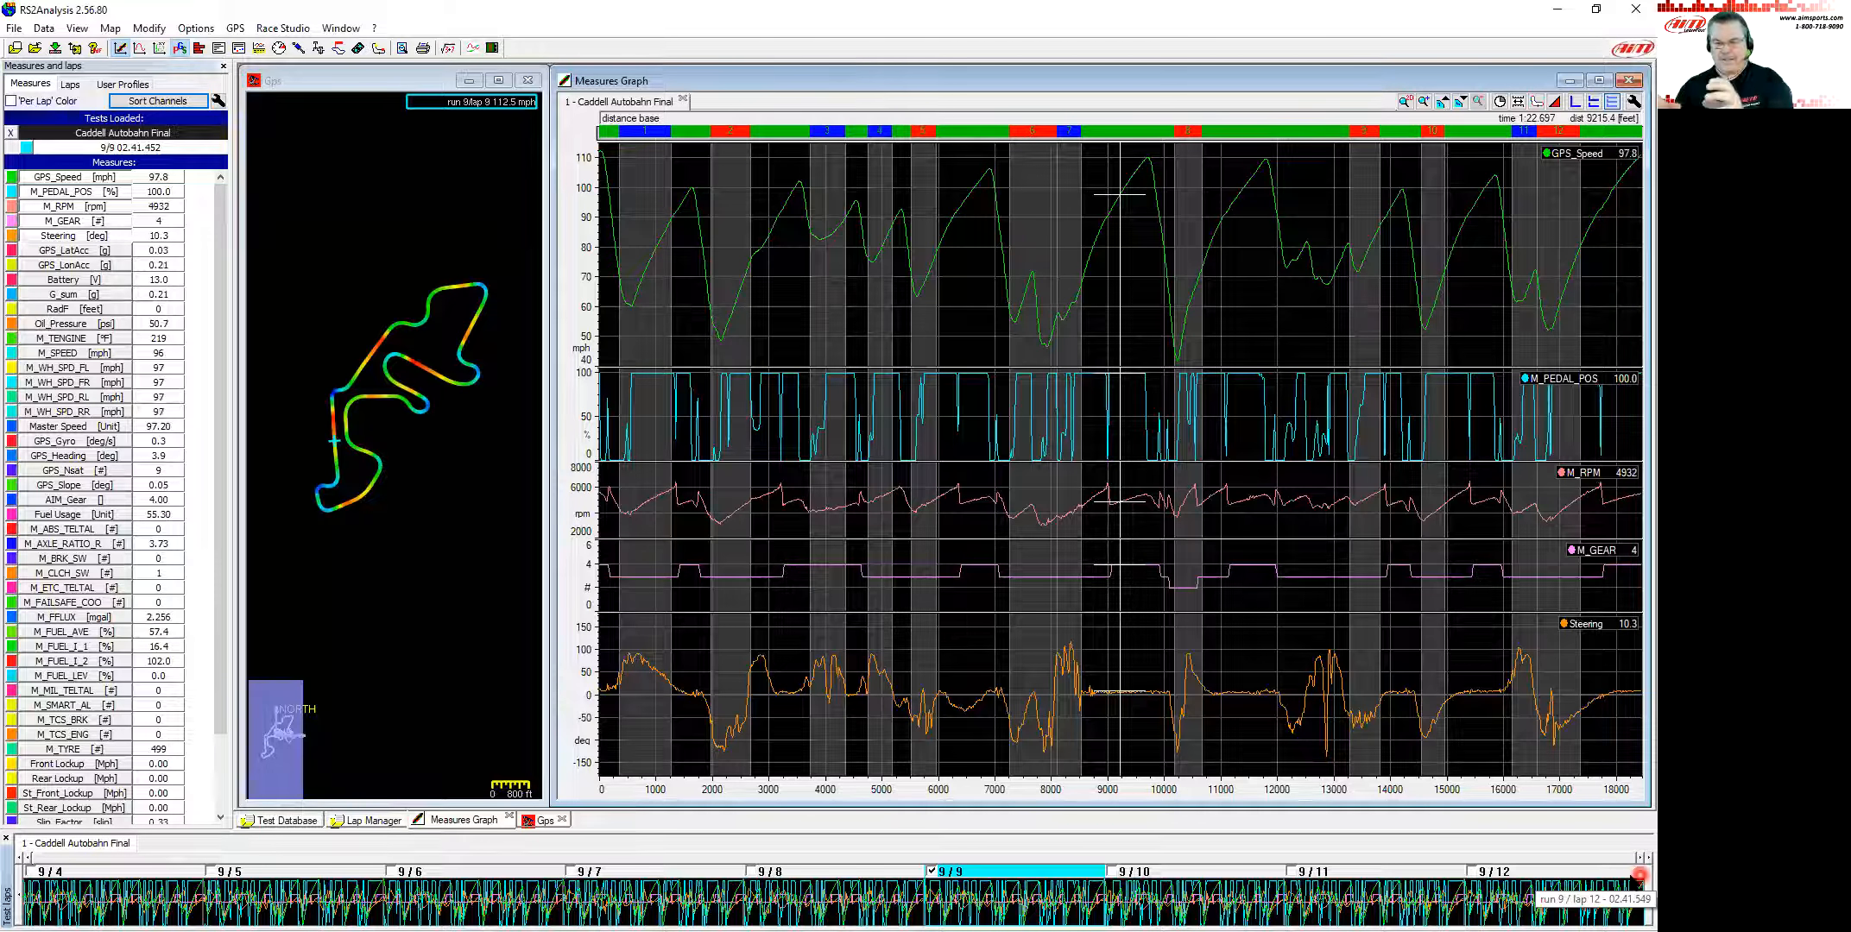
# Step: Add lap 9/8 to lap 9/9, shift the pair forward to laps 9/10 and 9/11, and back to 9/9 and 9/10
pyautogui.click(836, 898)
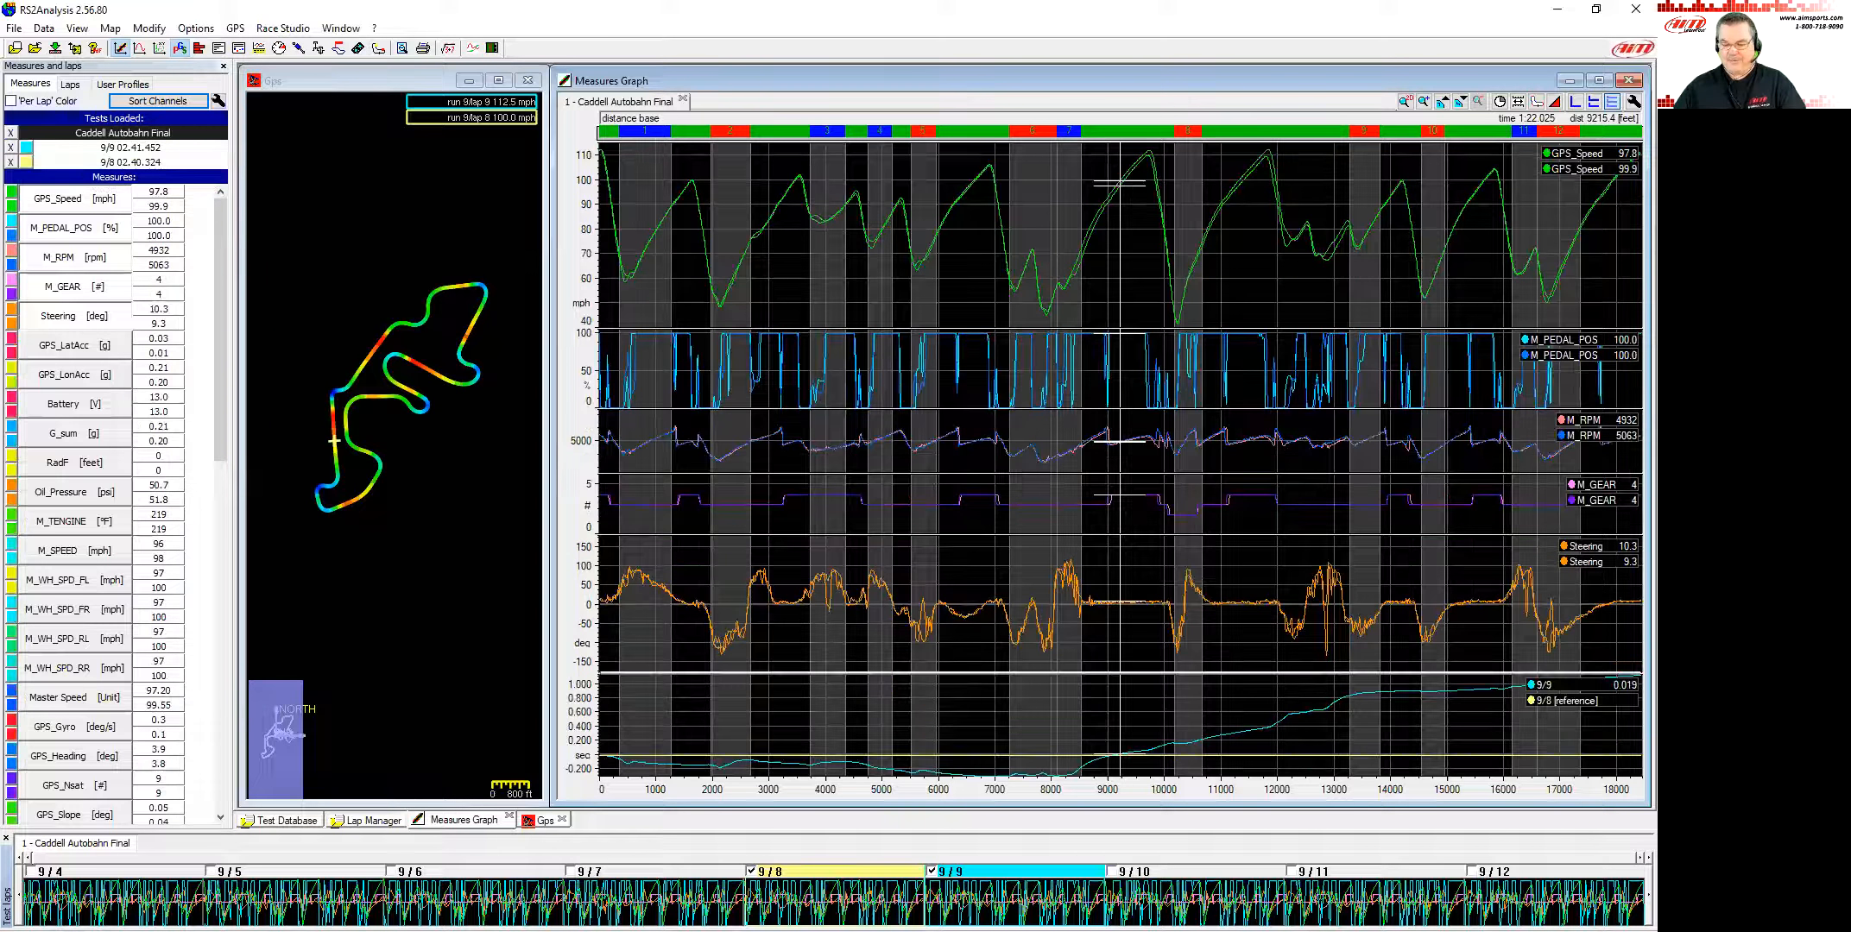
pyautogui.click(1647, 901)
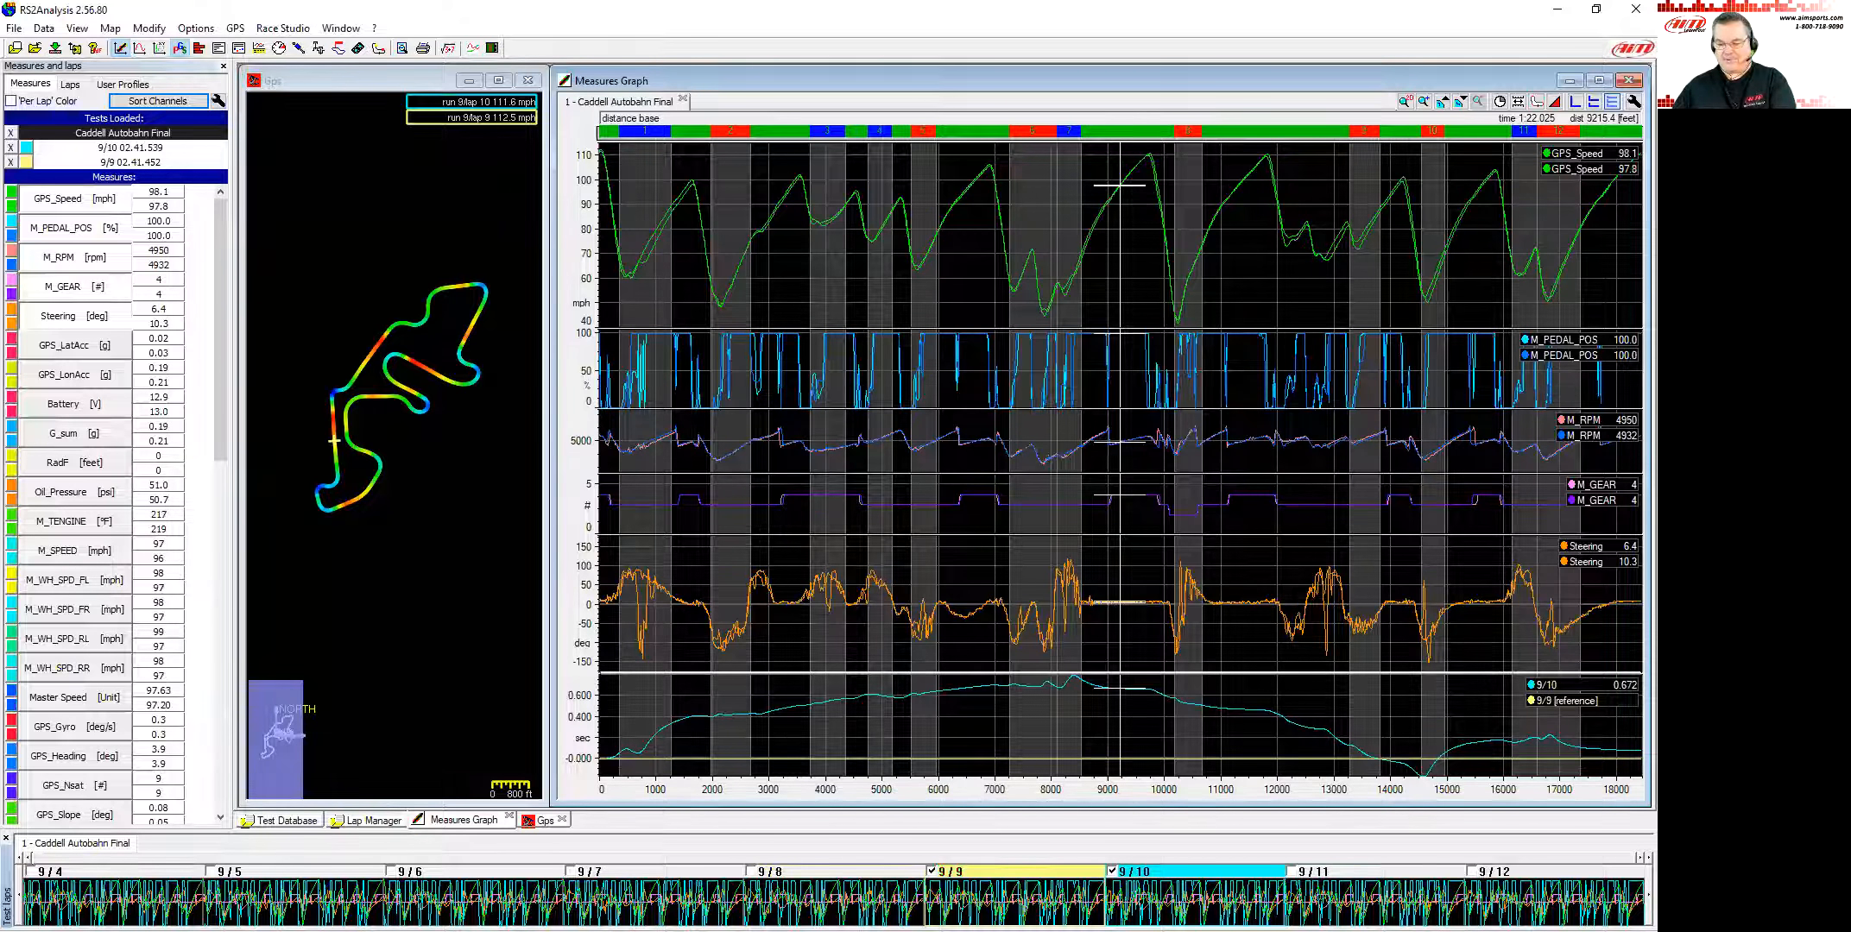
pyautogui.click(1647, 900)
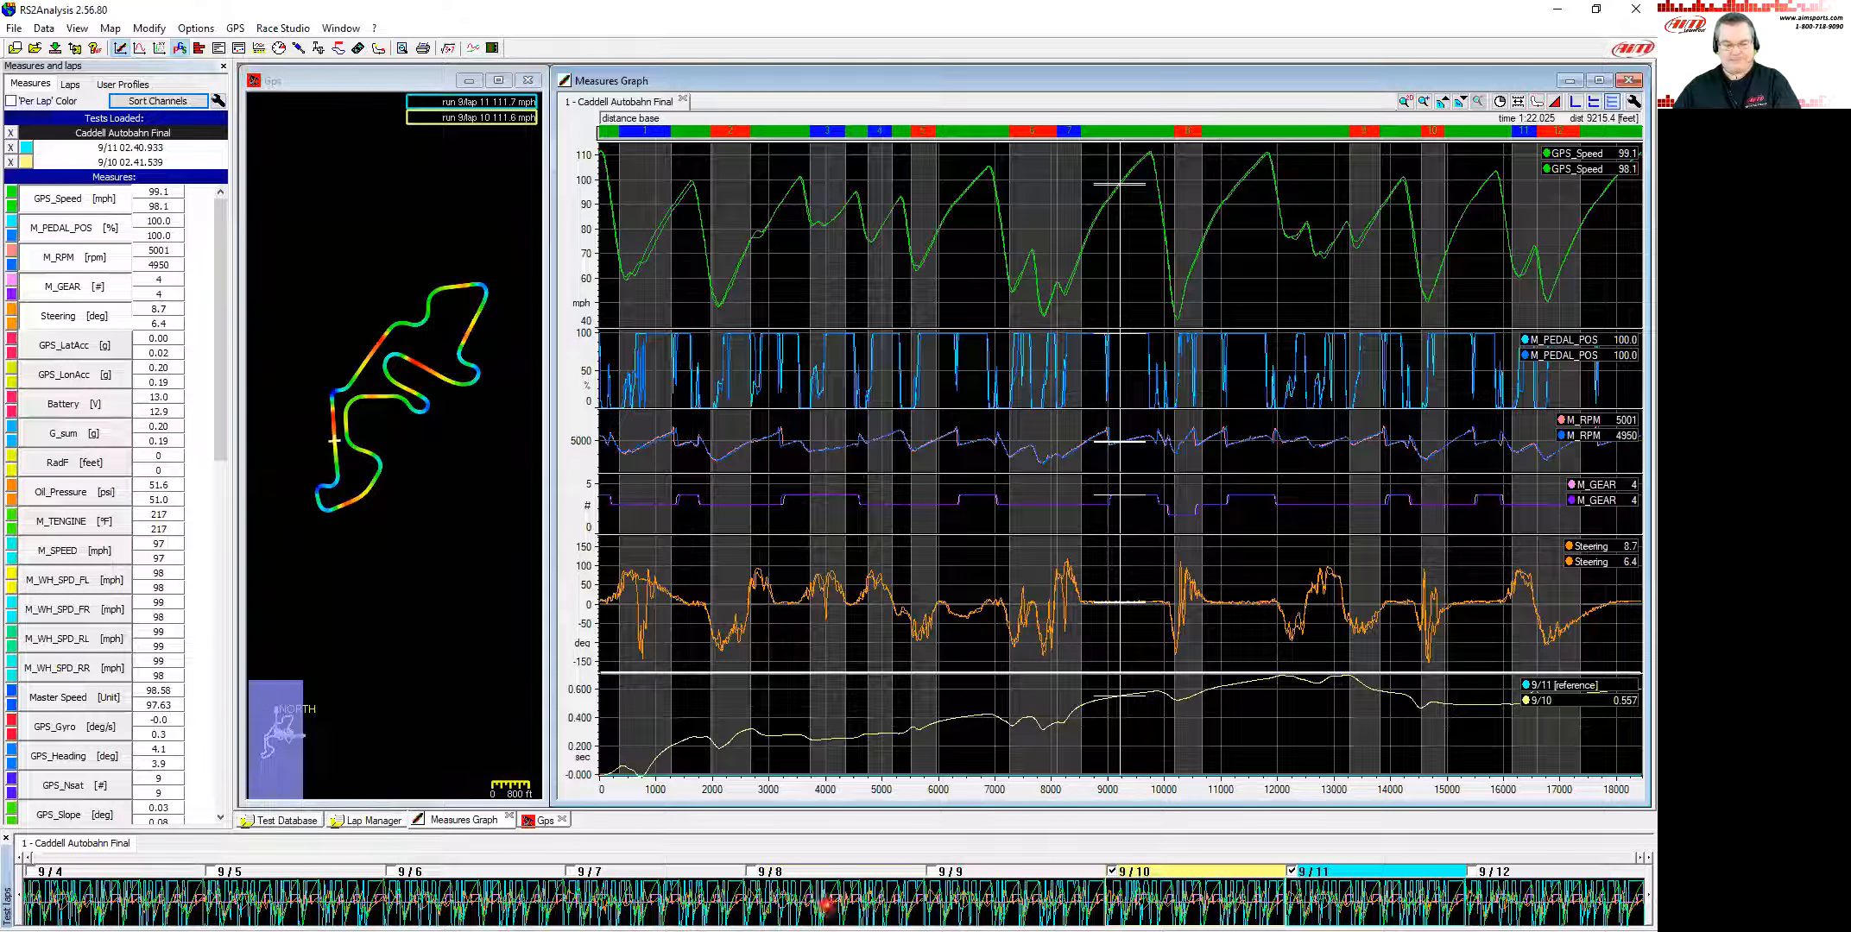
pyautogui.click(19, 903)
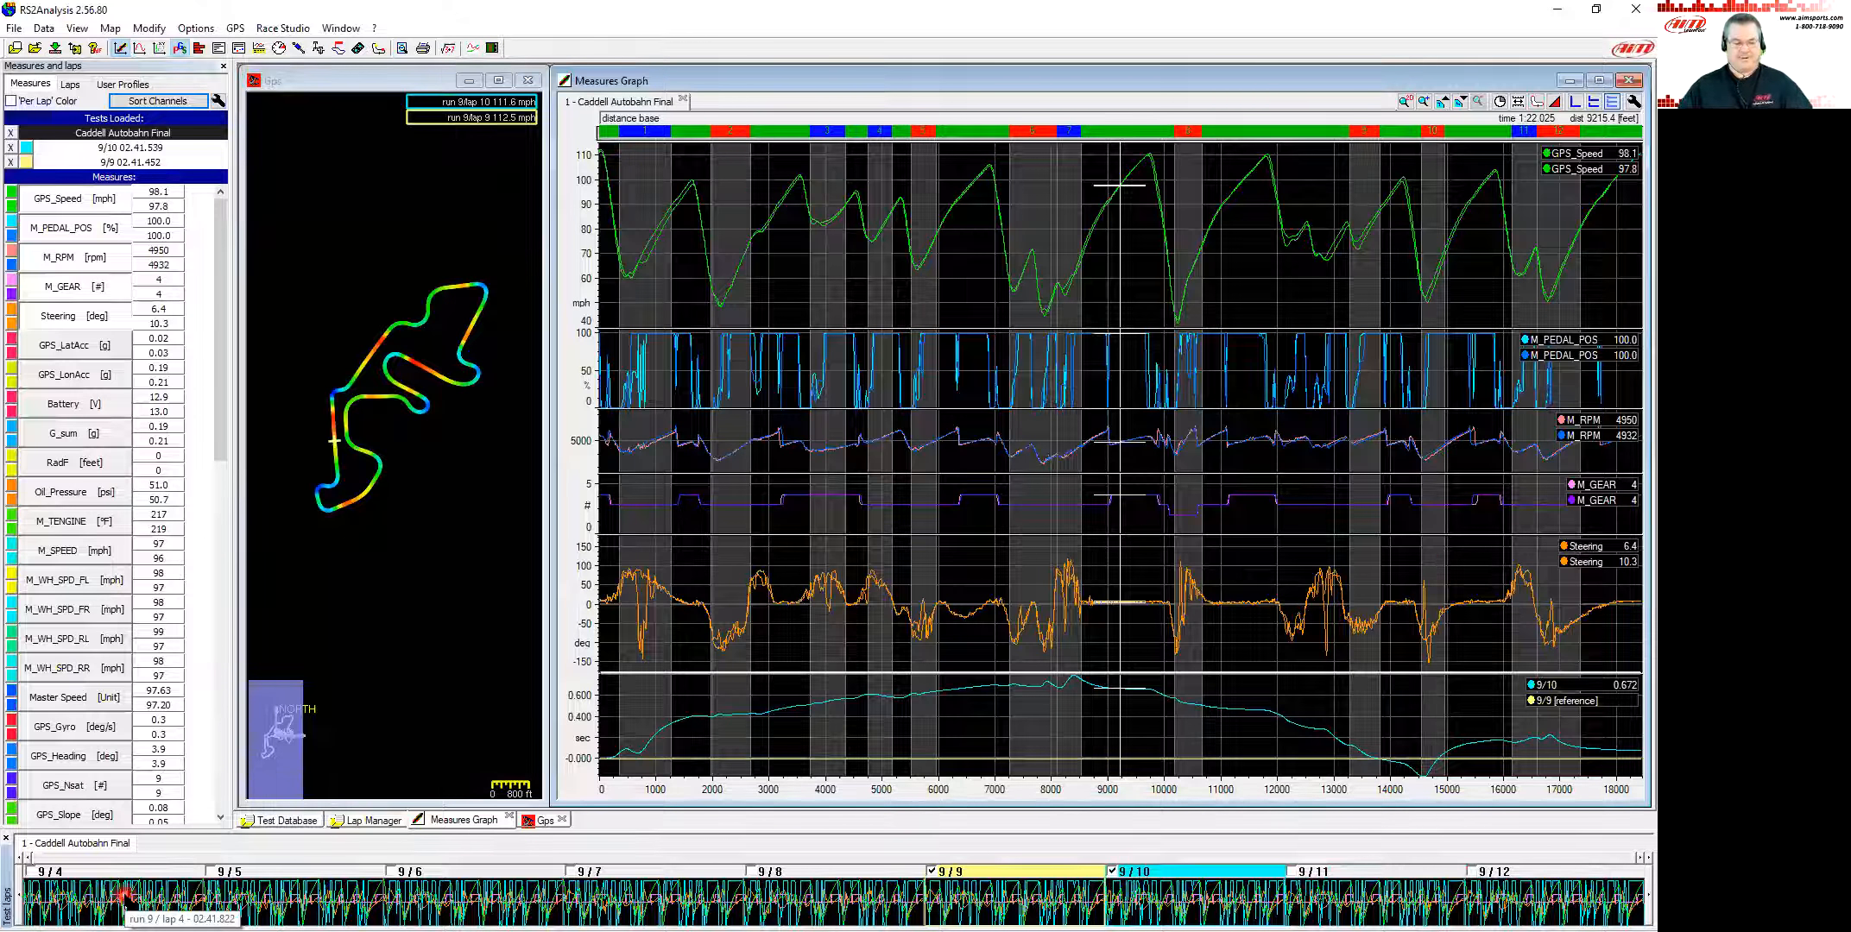
# Step: Remove lap 9/9 from the comparison and advance the single displayed lap to 9/11
pyautogui.click(253, 856)
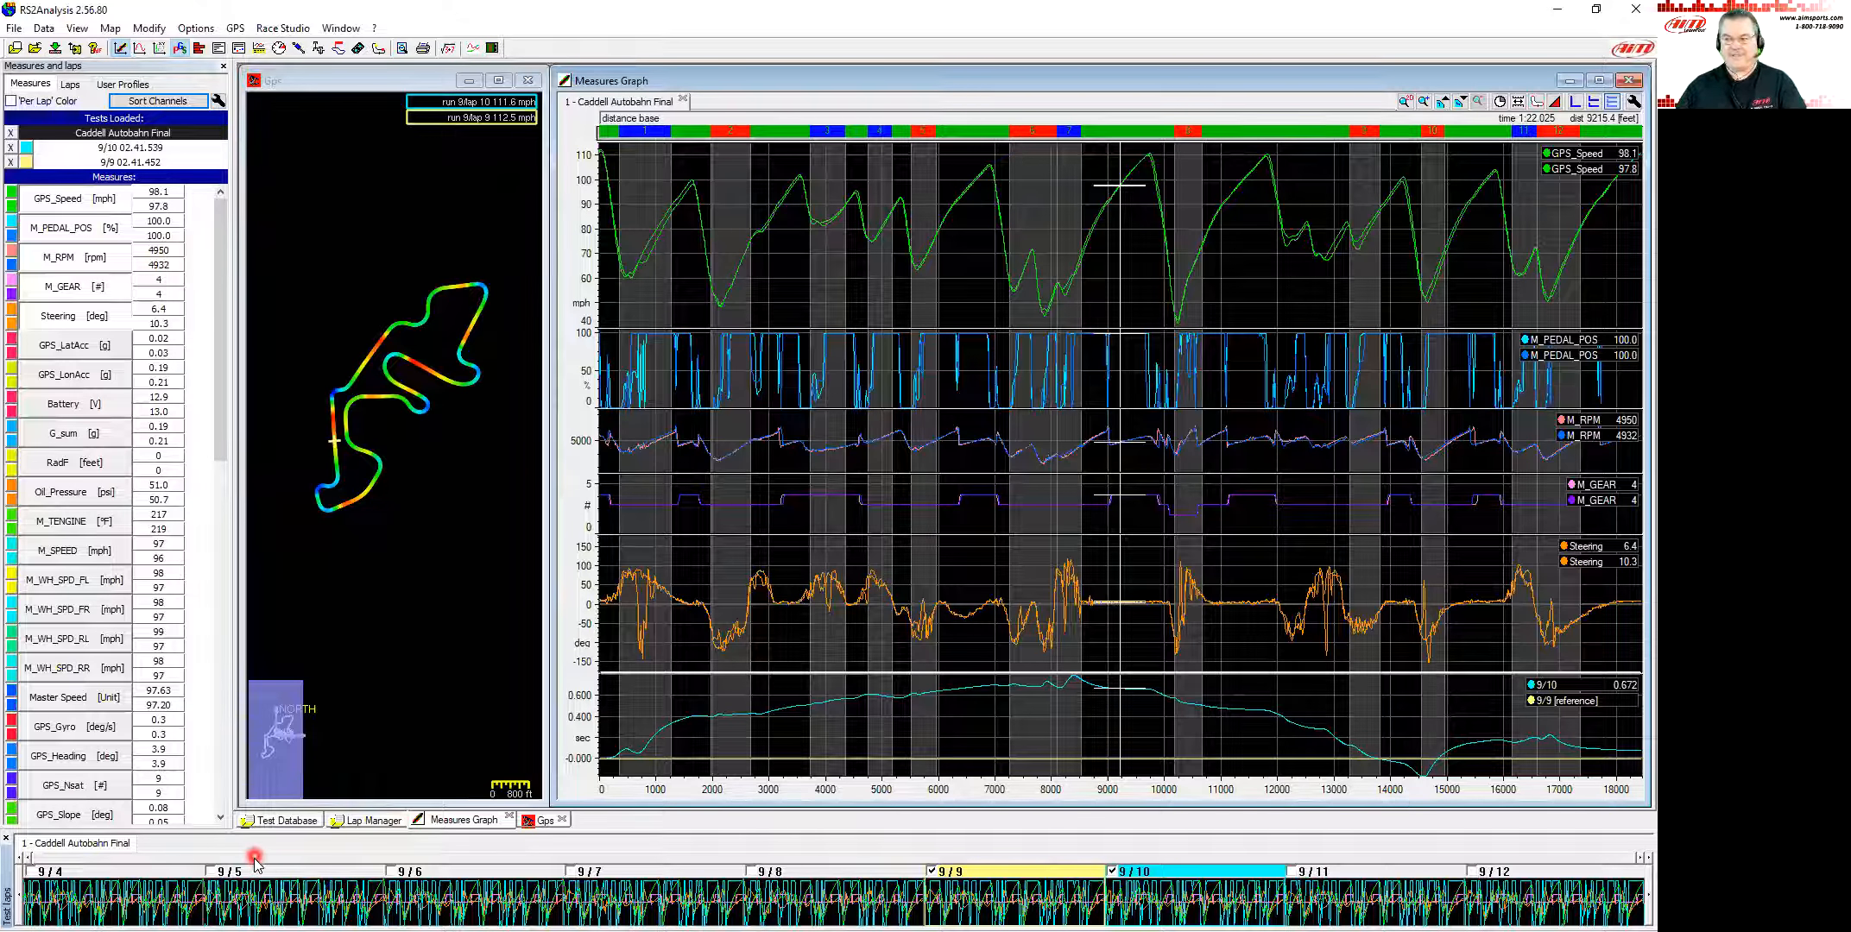
pyautogui.click(1052, 889)
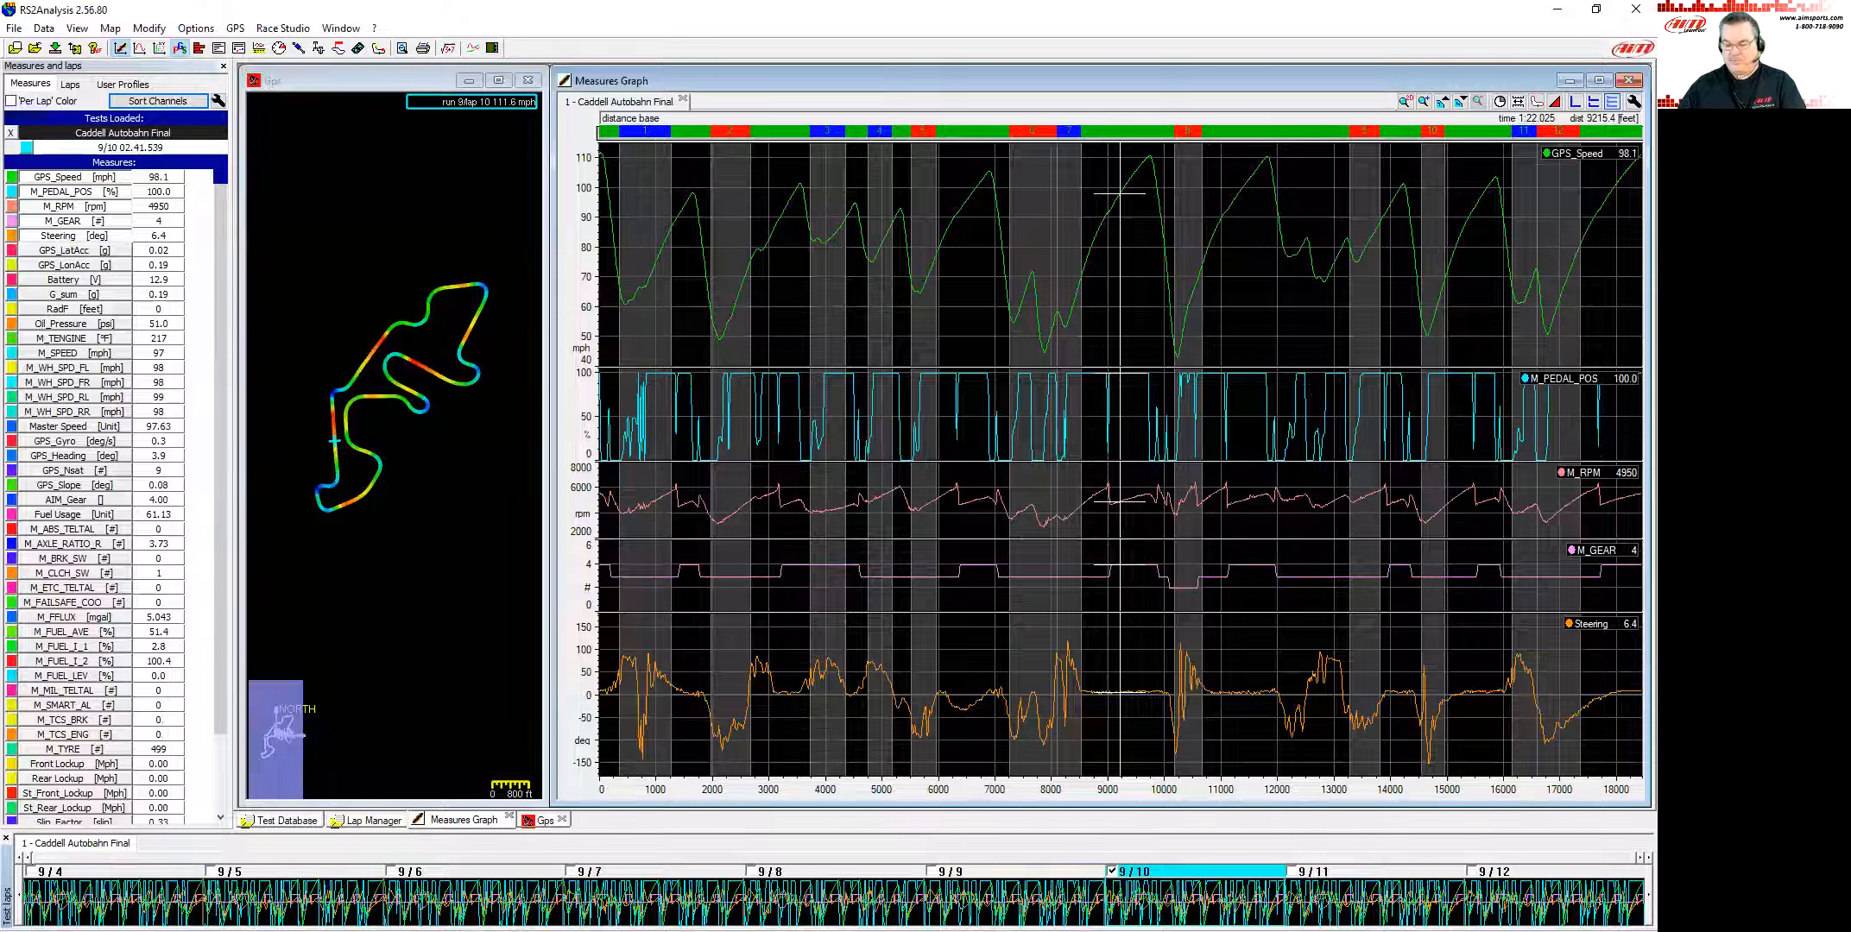
pyautogui.click(1649, 899)
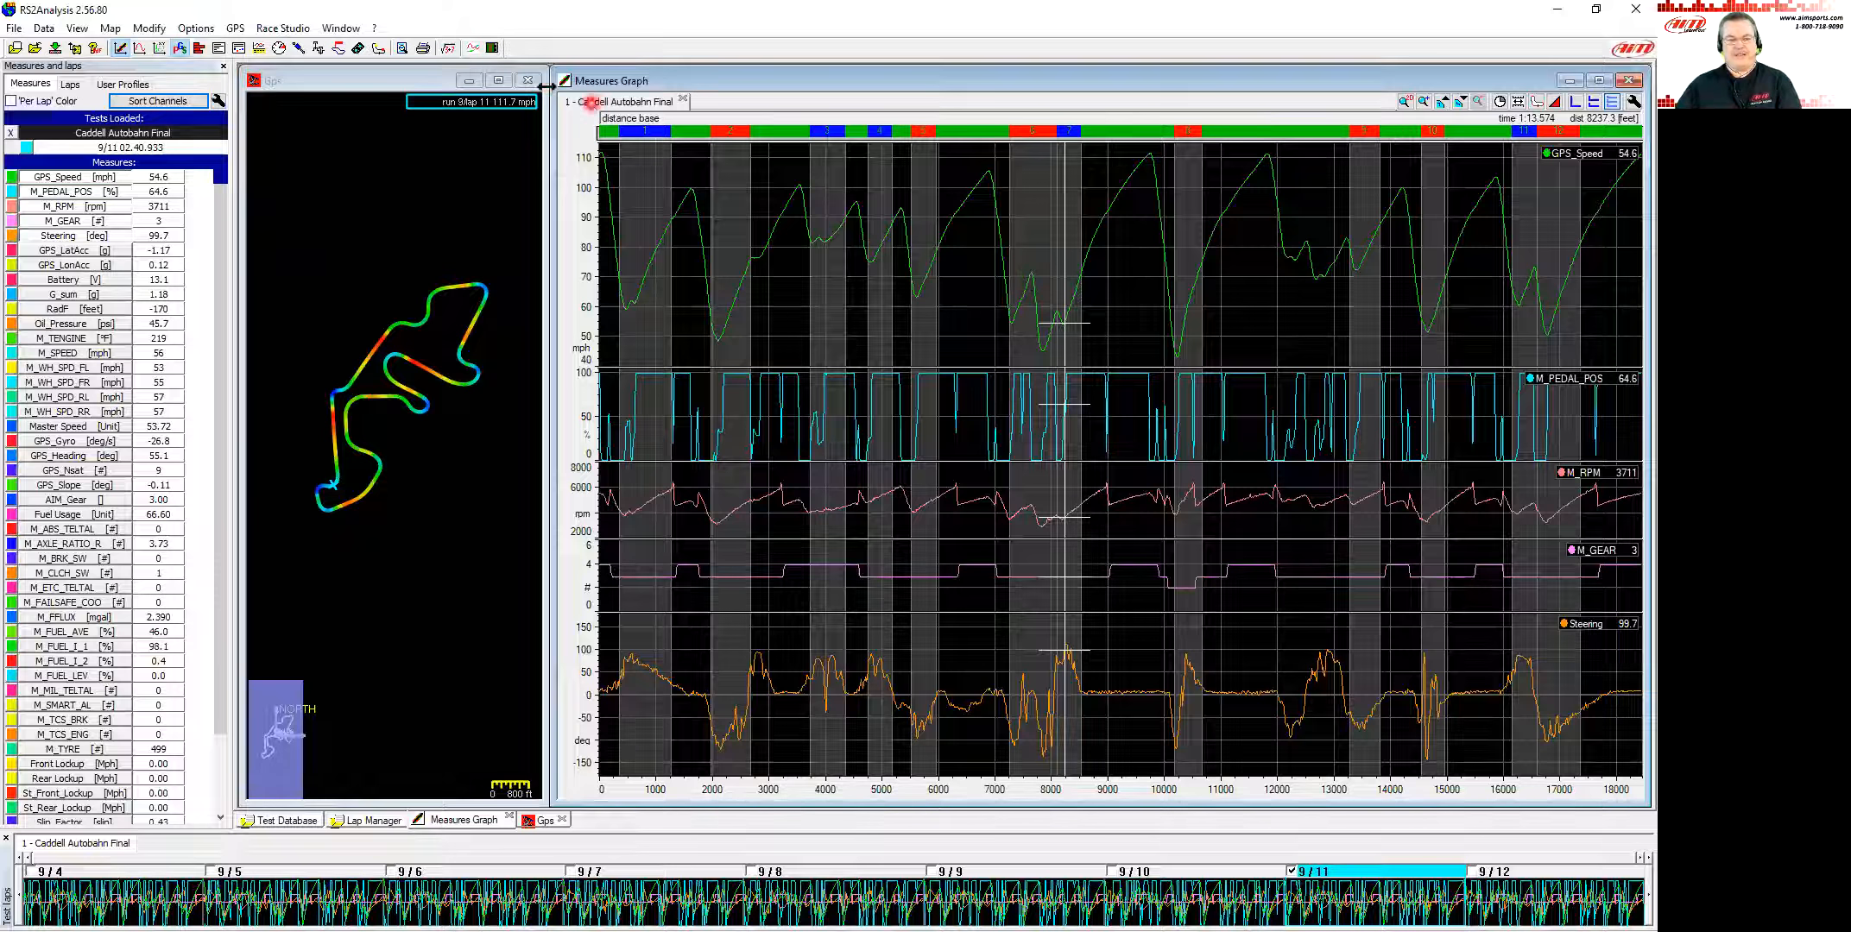
# Step: Open the plot color settings and set the on-screen plot cursor color to red
pyautogui.click(474, 49)
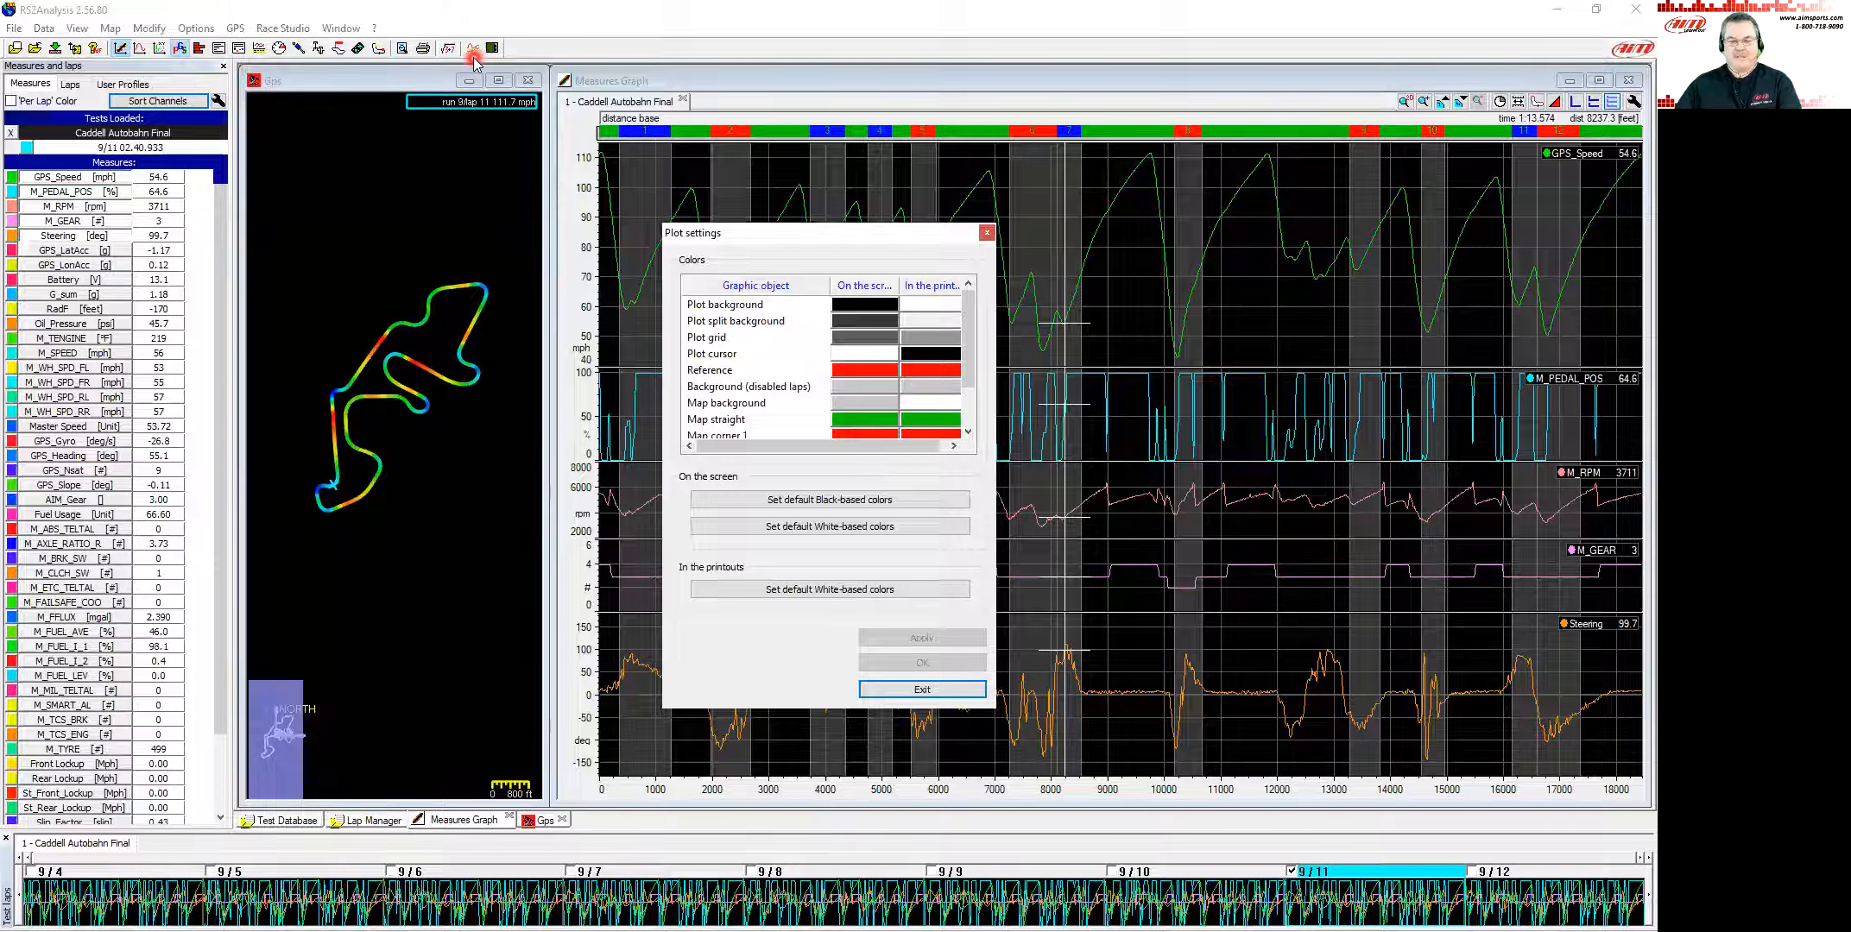
pyautogui.moveTo(890, 231); pyautogui.dragTo(1003, 208)
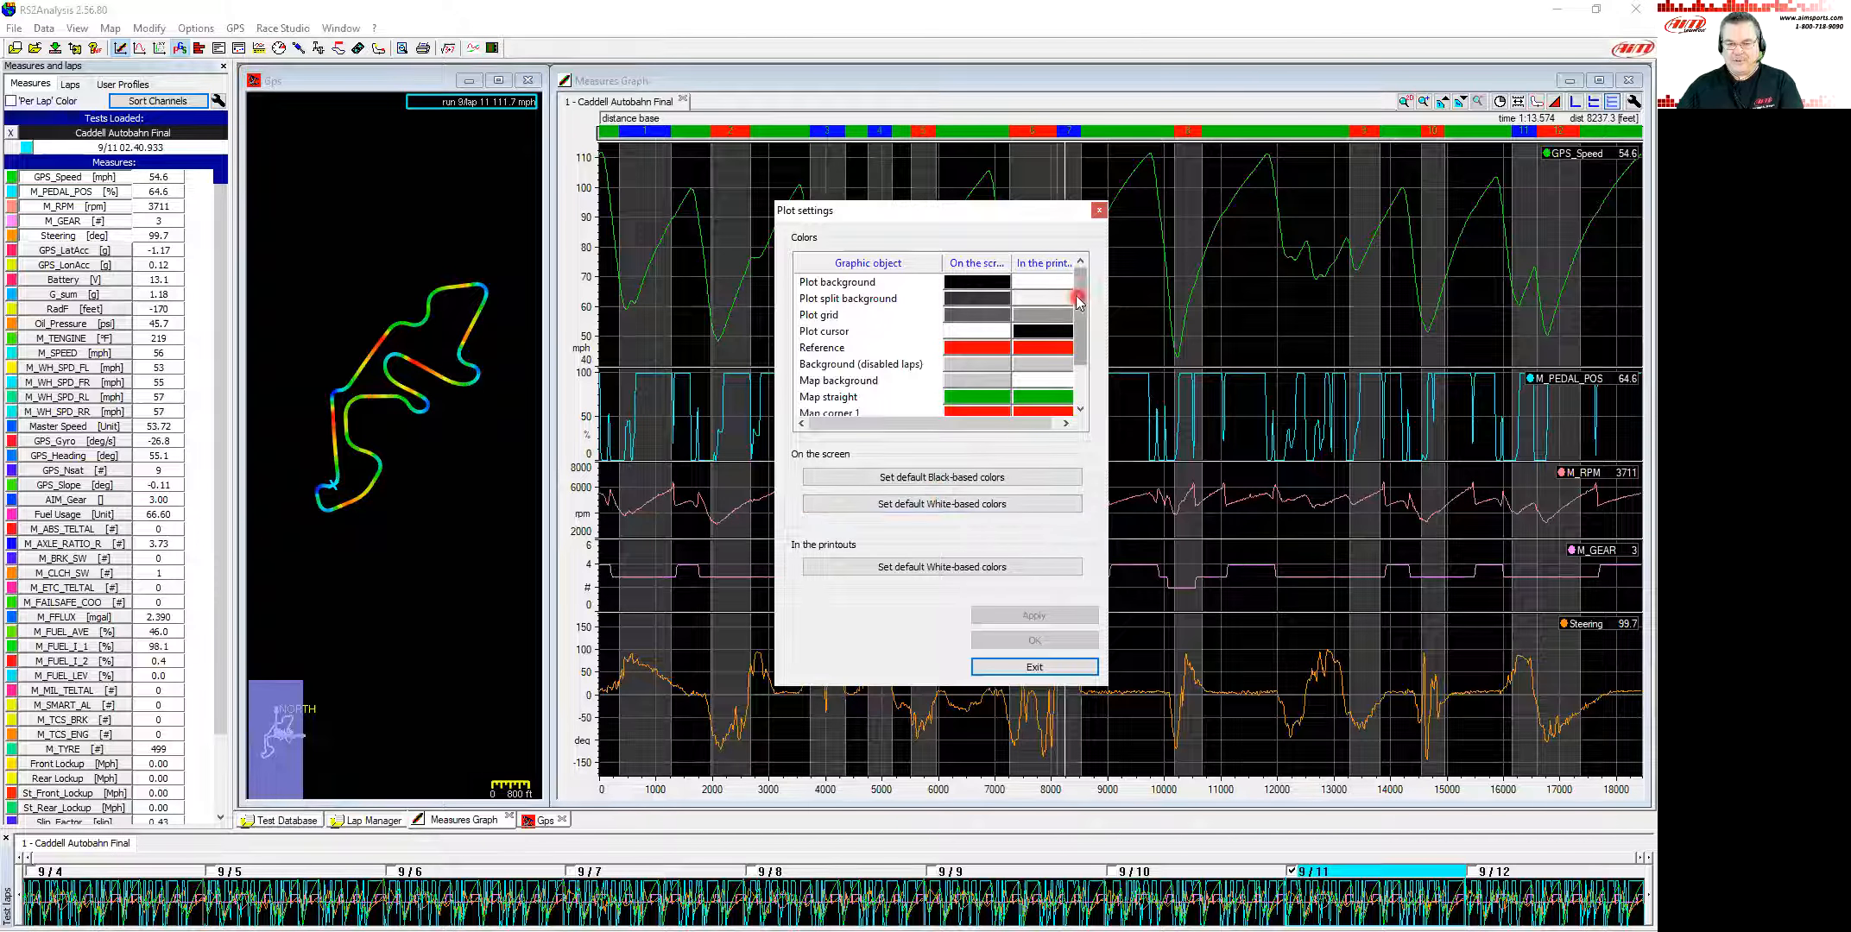
pyautogui.moveTo(1083, 296); pyautogui.dragTo(1089, 257)
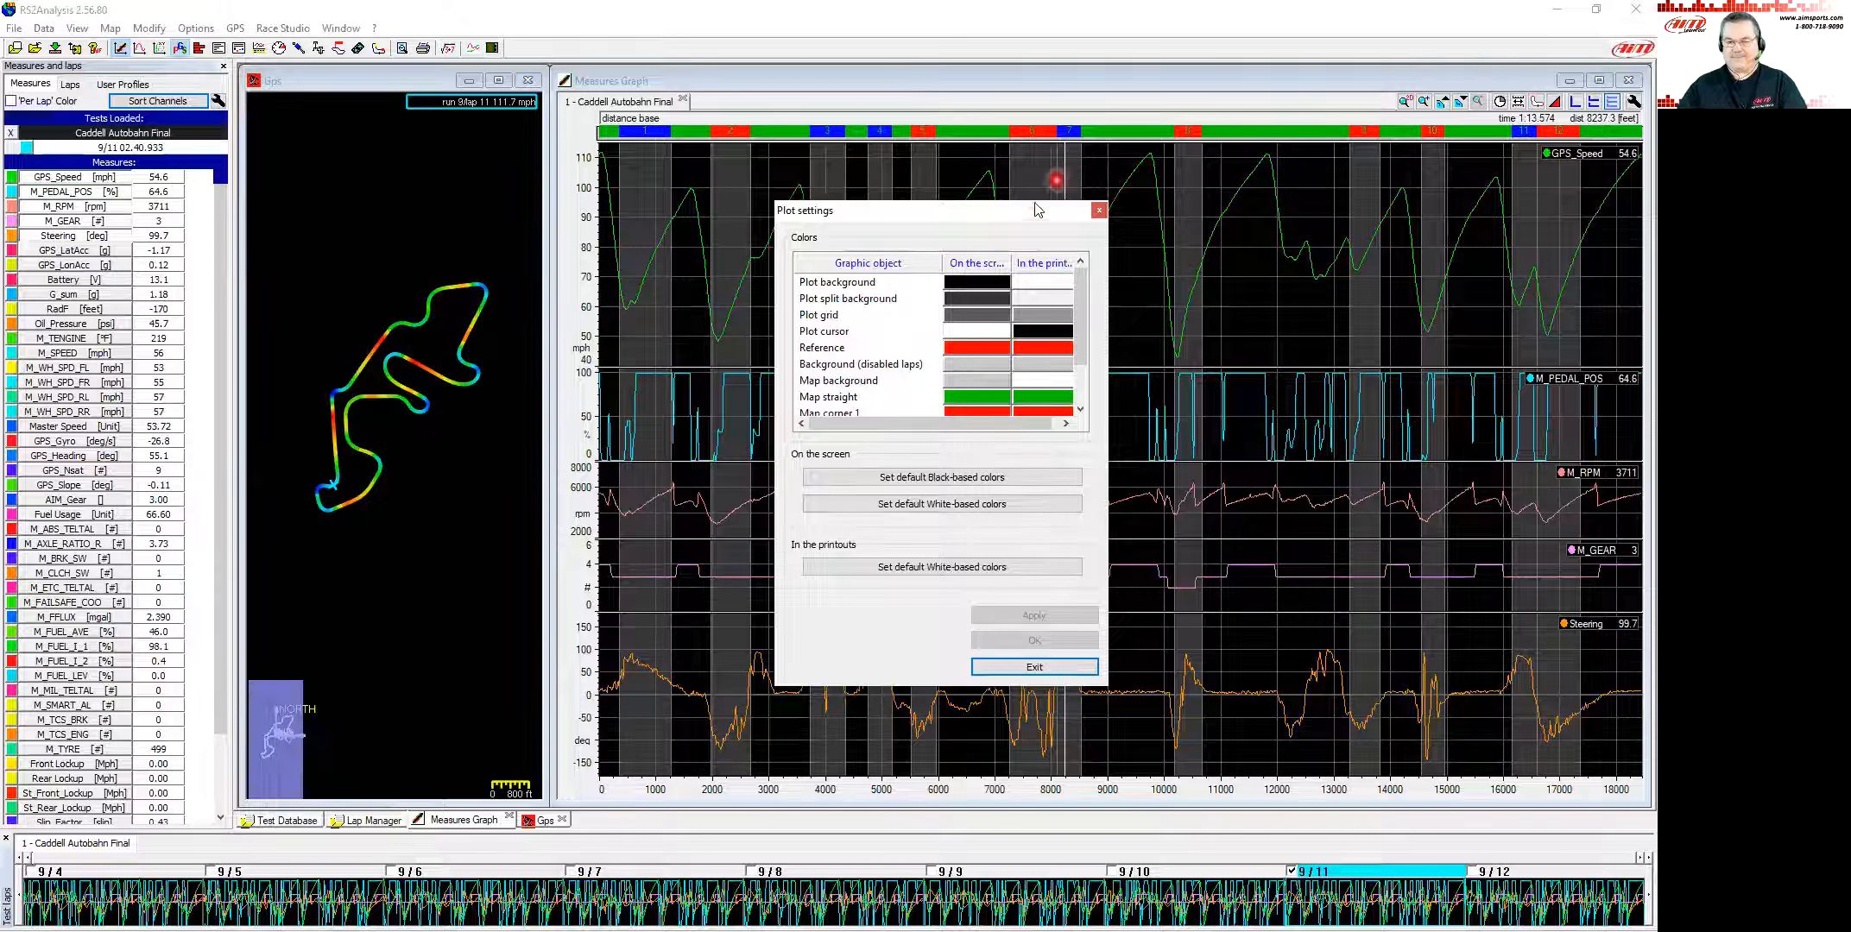
pyautogui.moveTo(1068, 199); pyautogui.dragTo(929, 199)
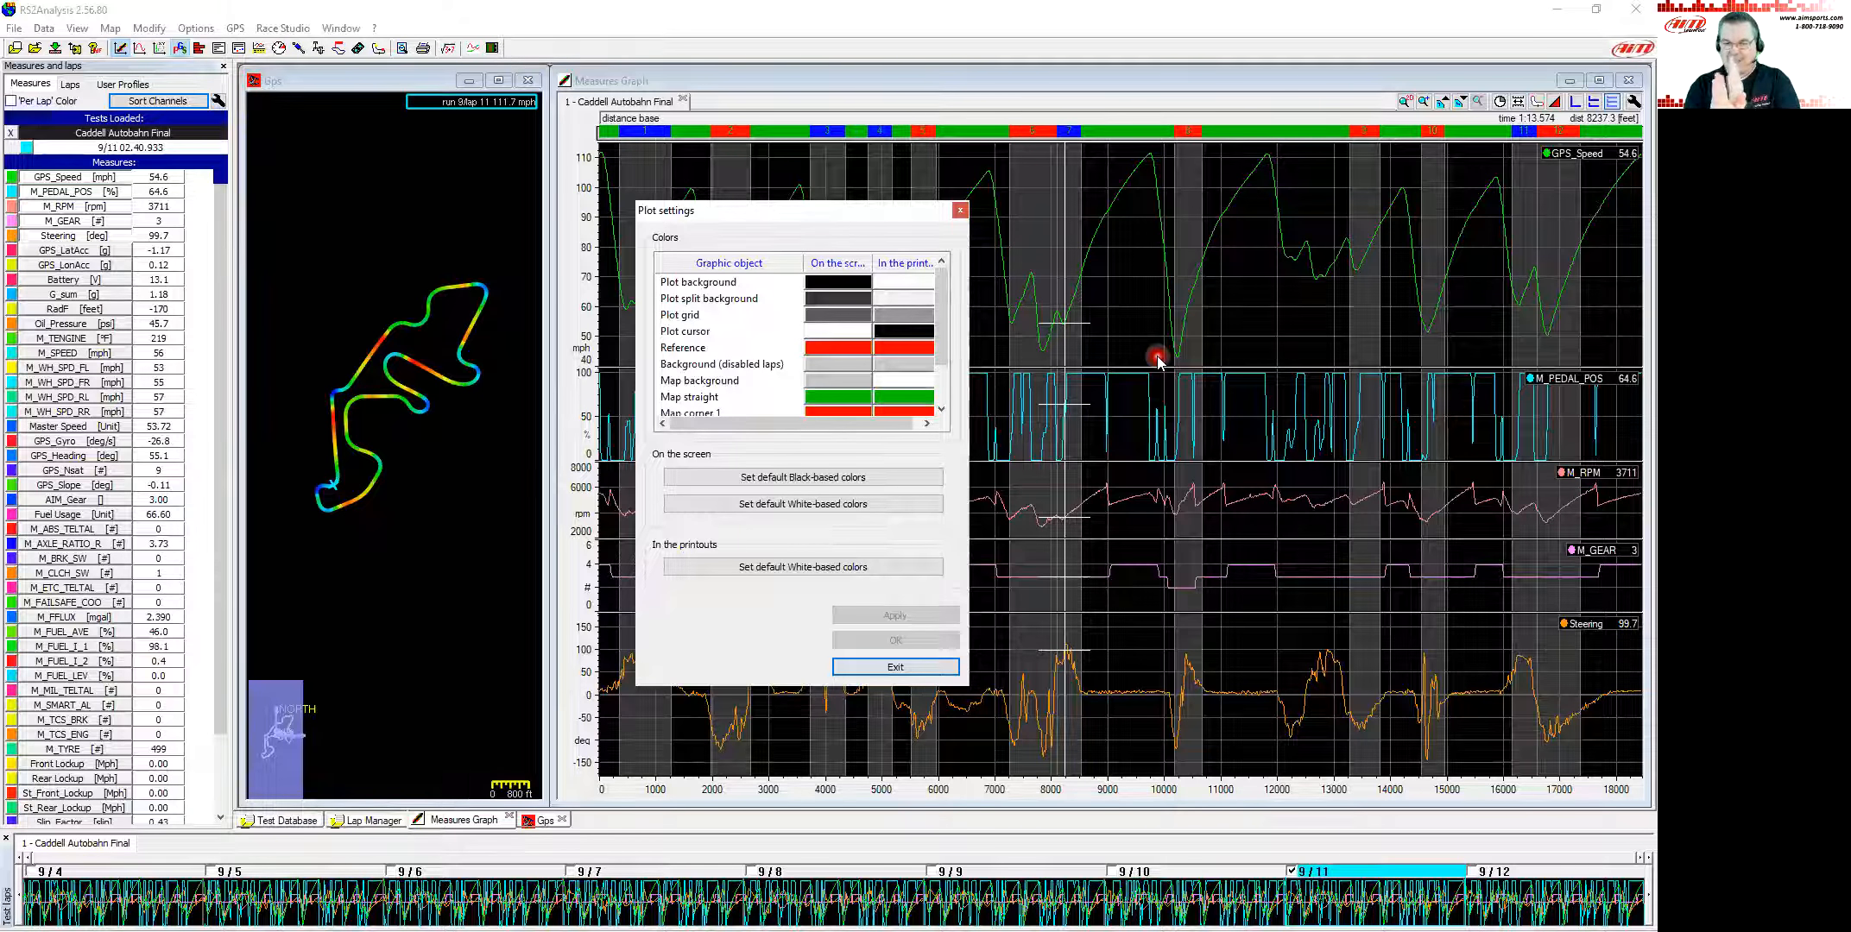
pyautogui.click(824, 335)
pyautogui.doubleClick(824, 332)
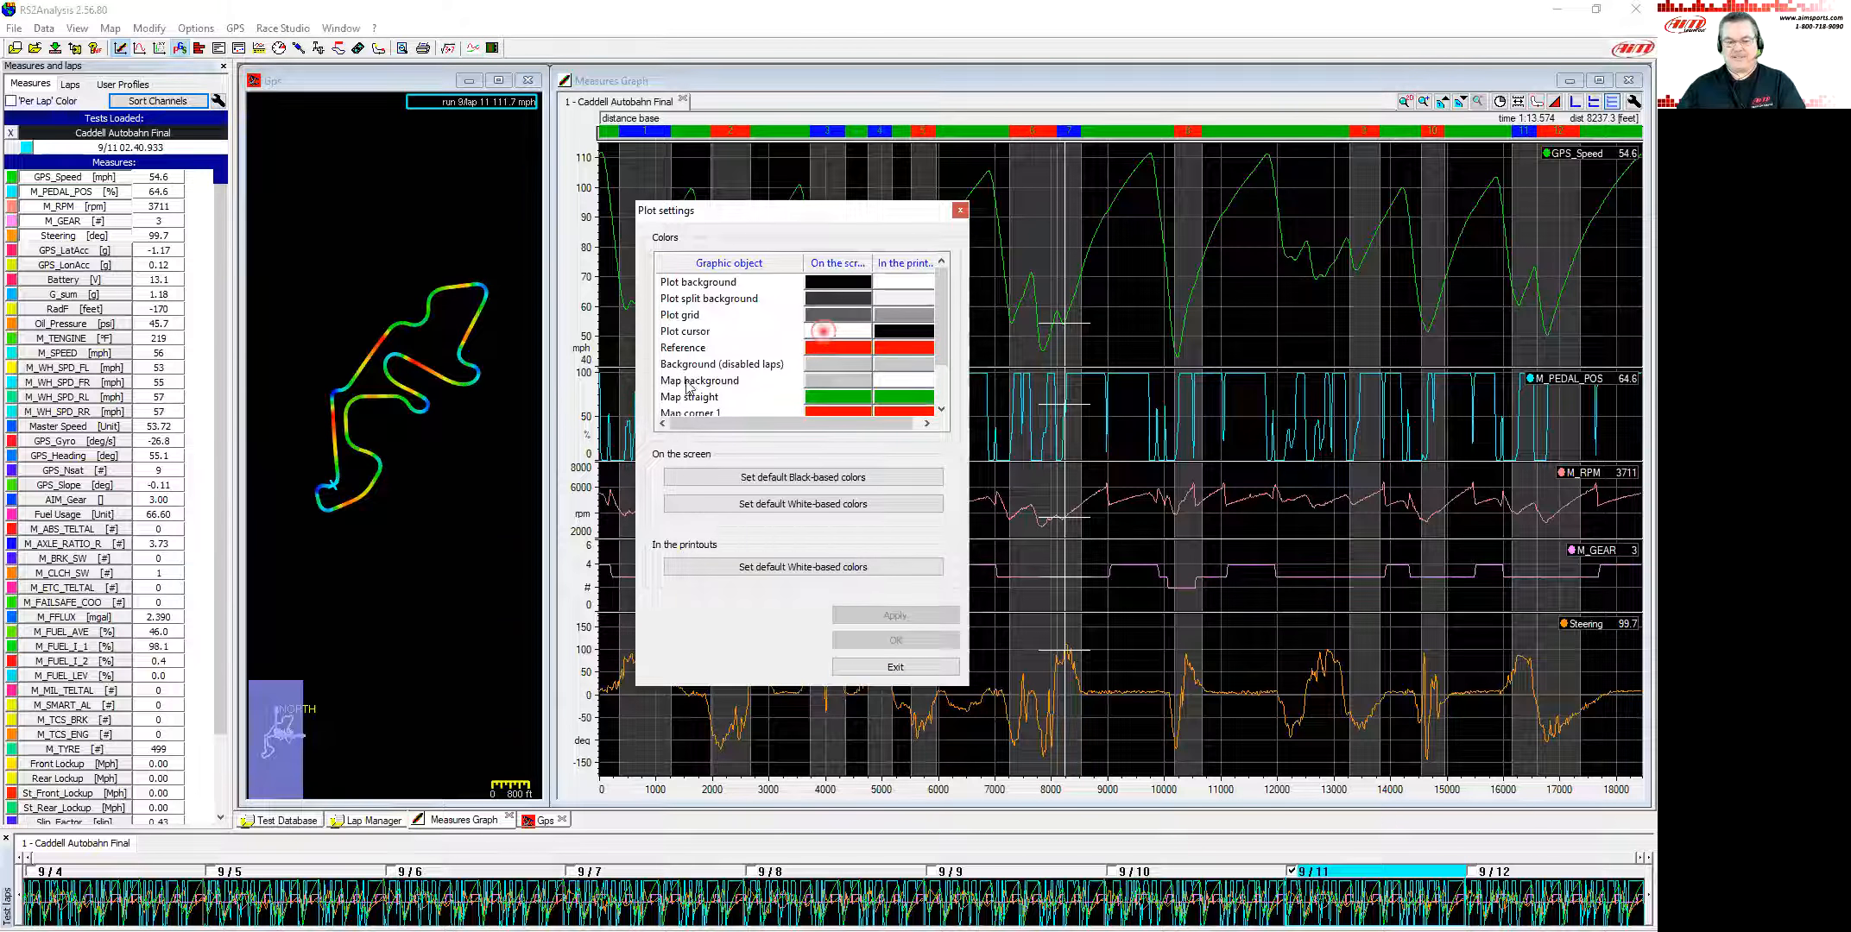
pyautogui.click(626, 377)
pyautogui.click(642, 567)
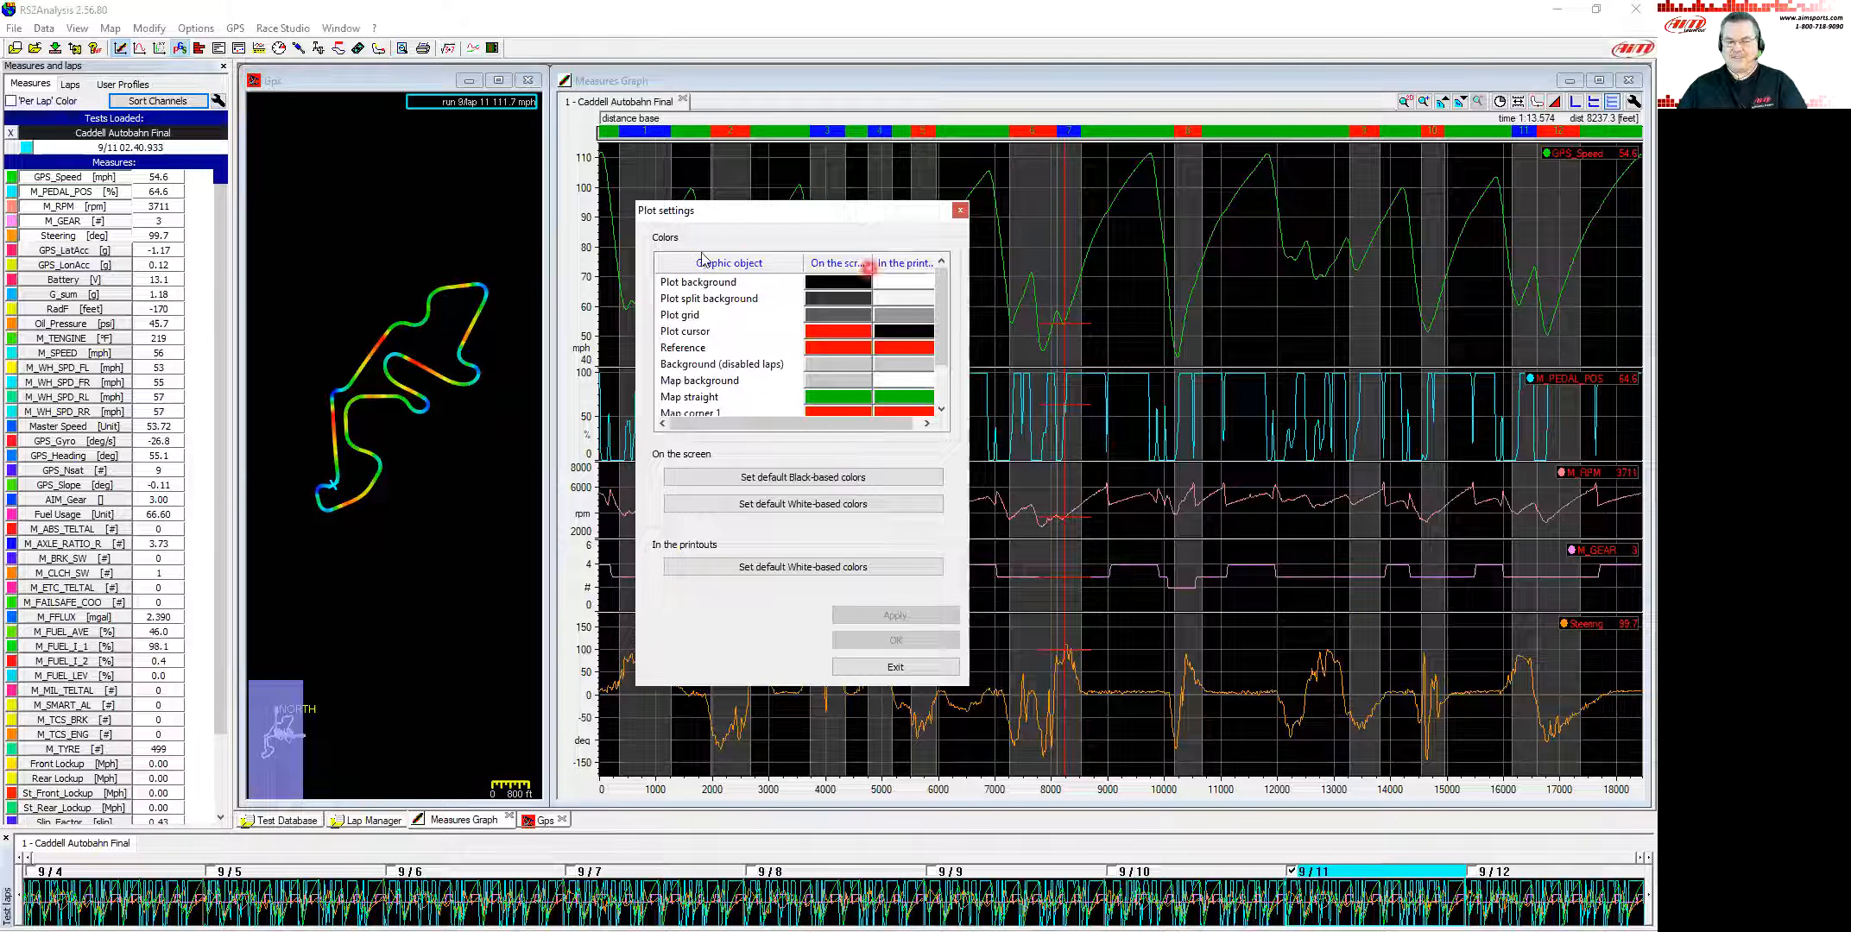
pyautogui.click(836, 366)
pyautogui.click(910, 322)
pyautogui.click(848, 320)
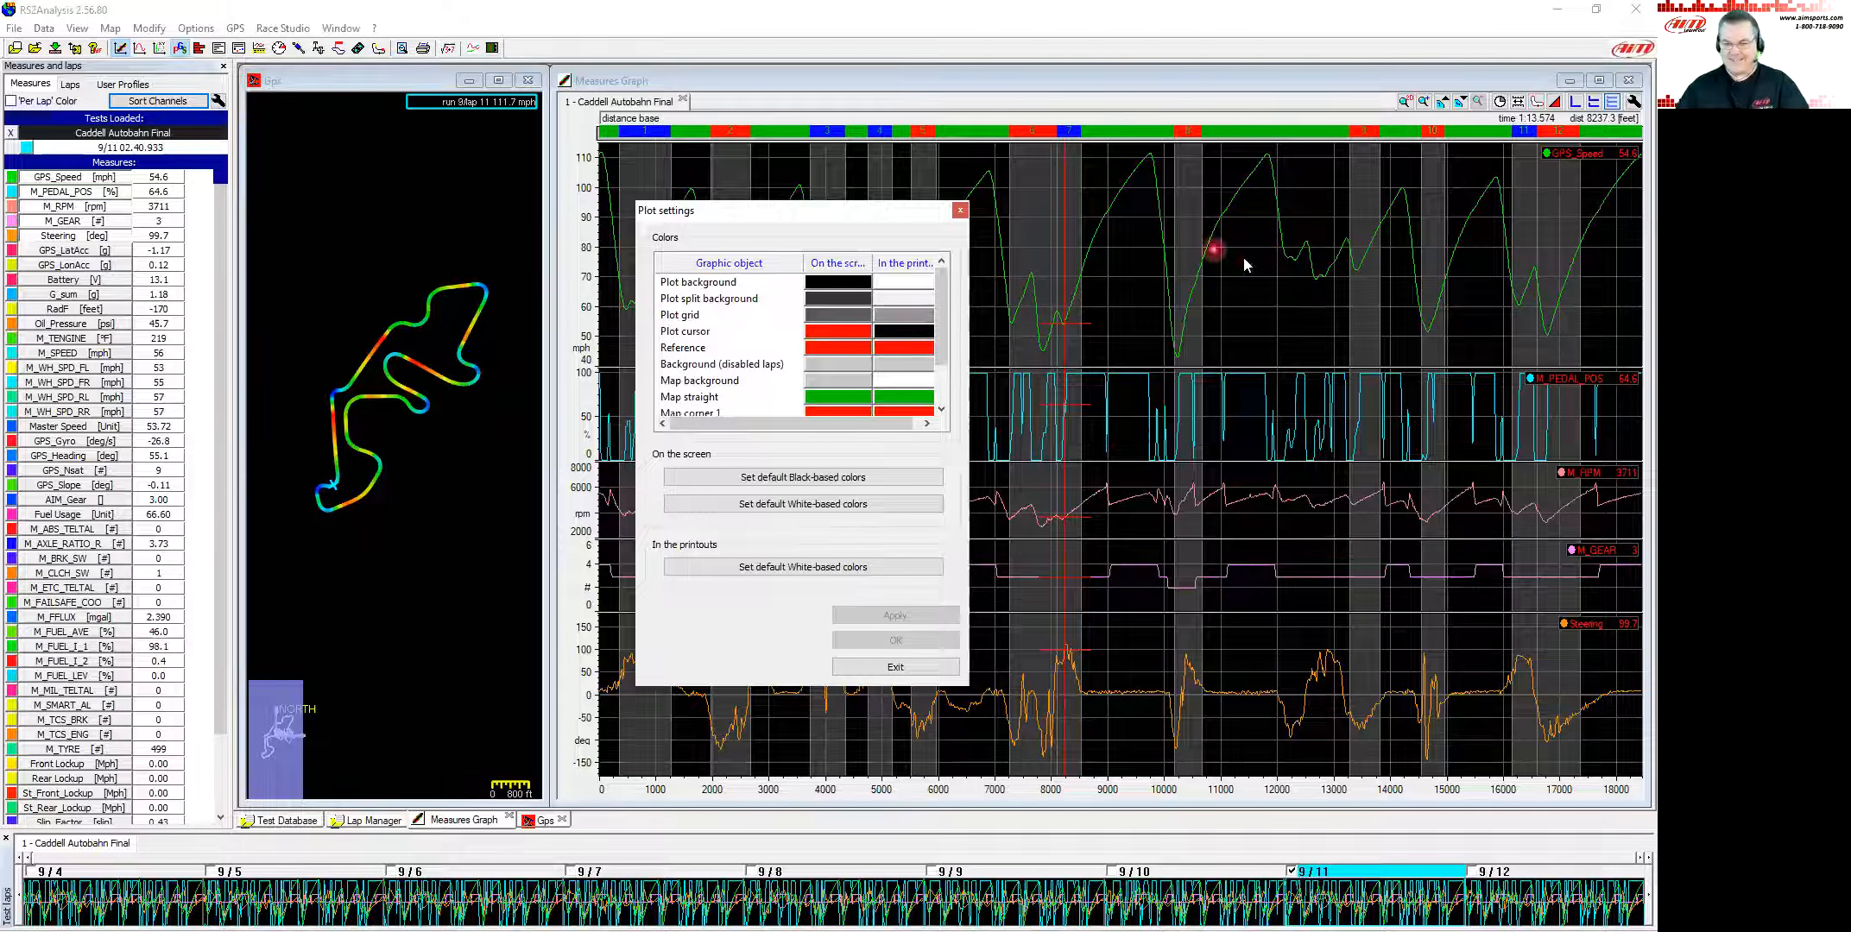
pyautogui.click(1276, 291)
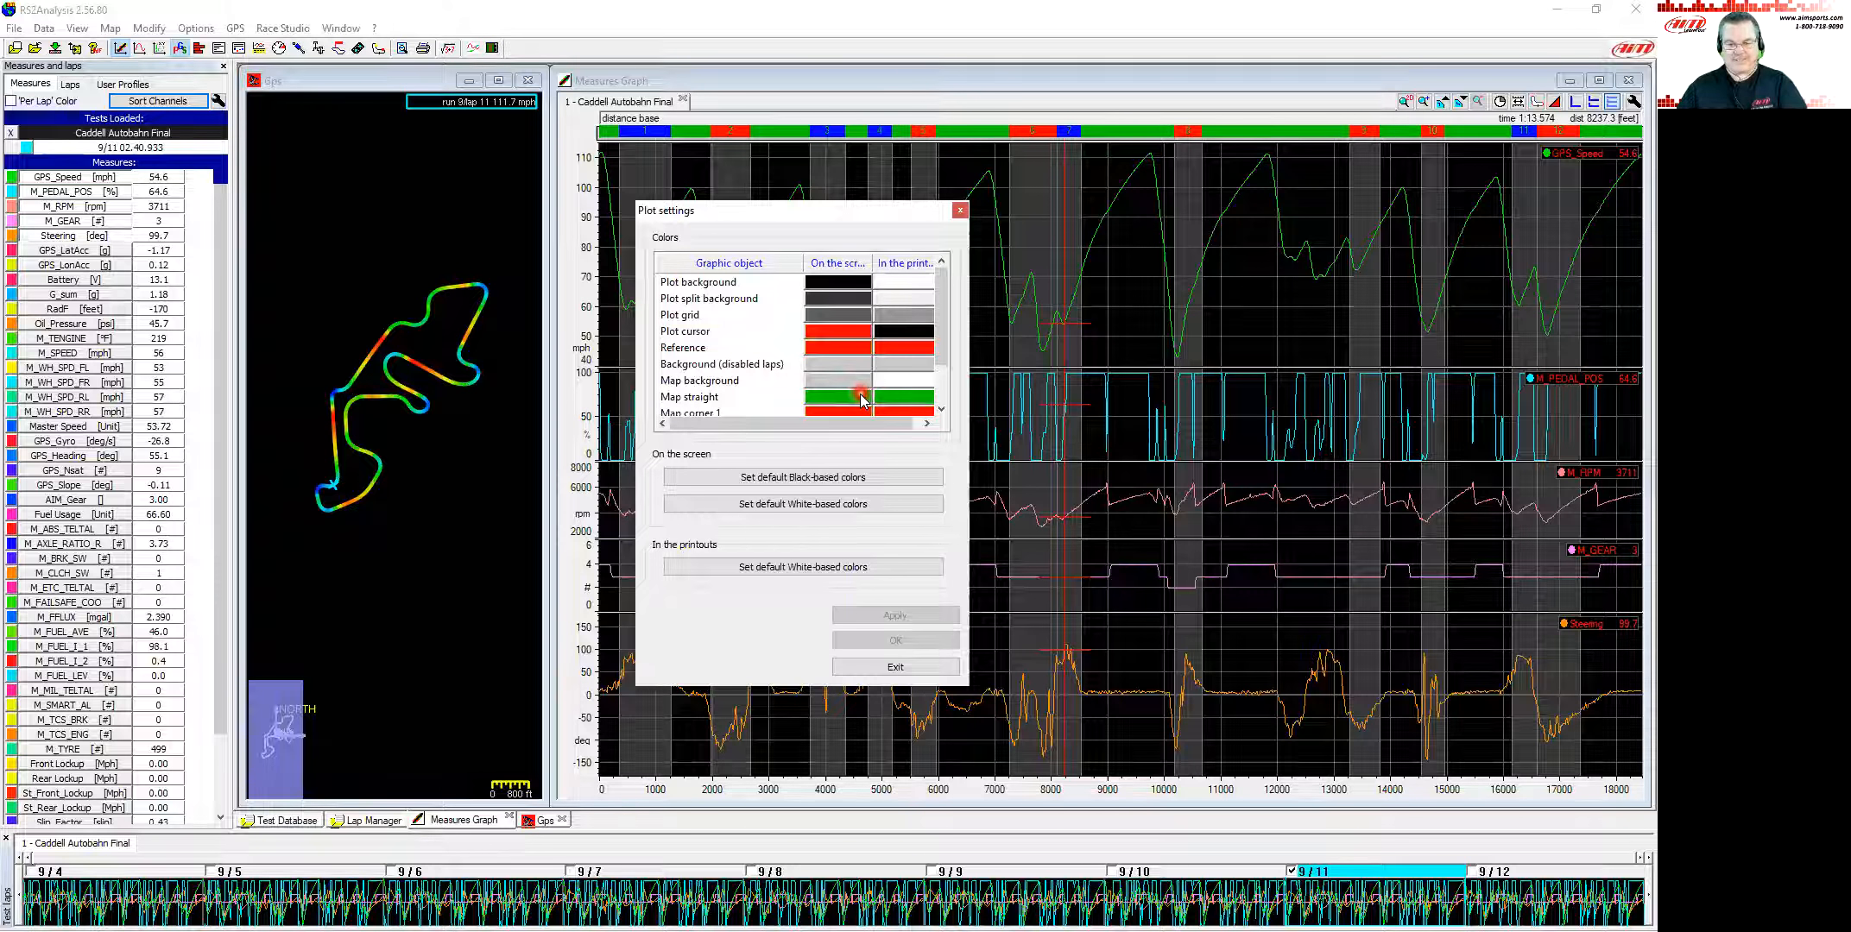
pyautogui.scroll(-1, 946, 354)
pyautogui.moveTo(948, 401); pyautogui.dragTo(954, 296)
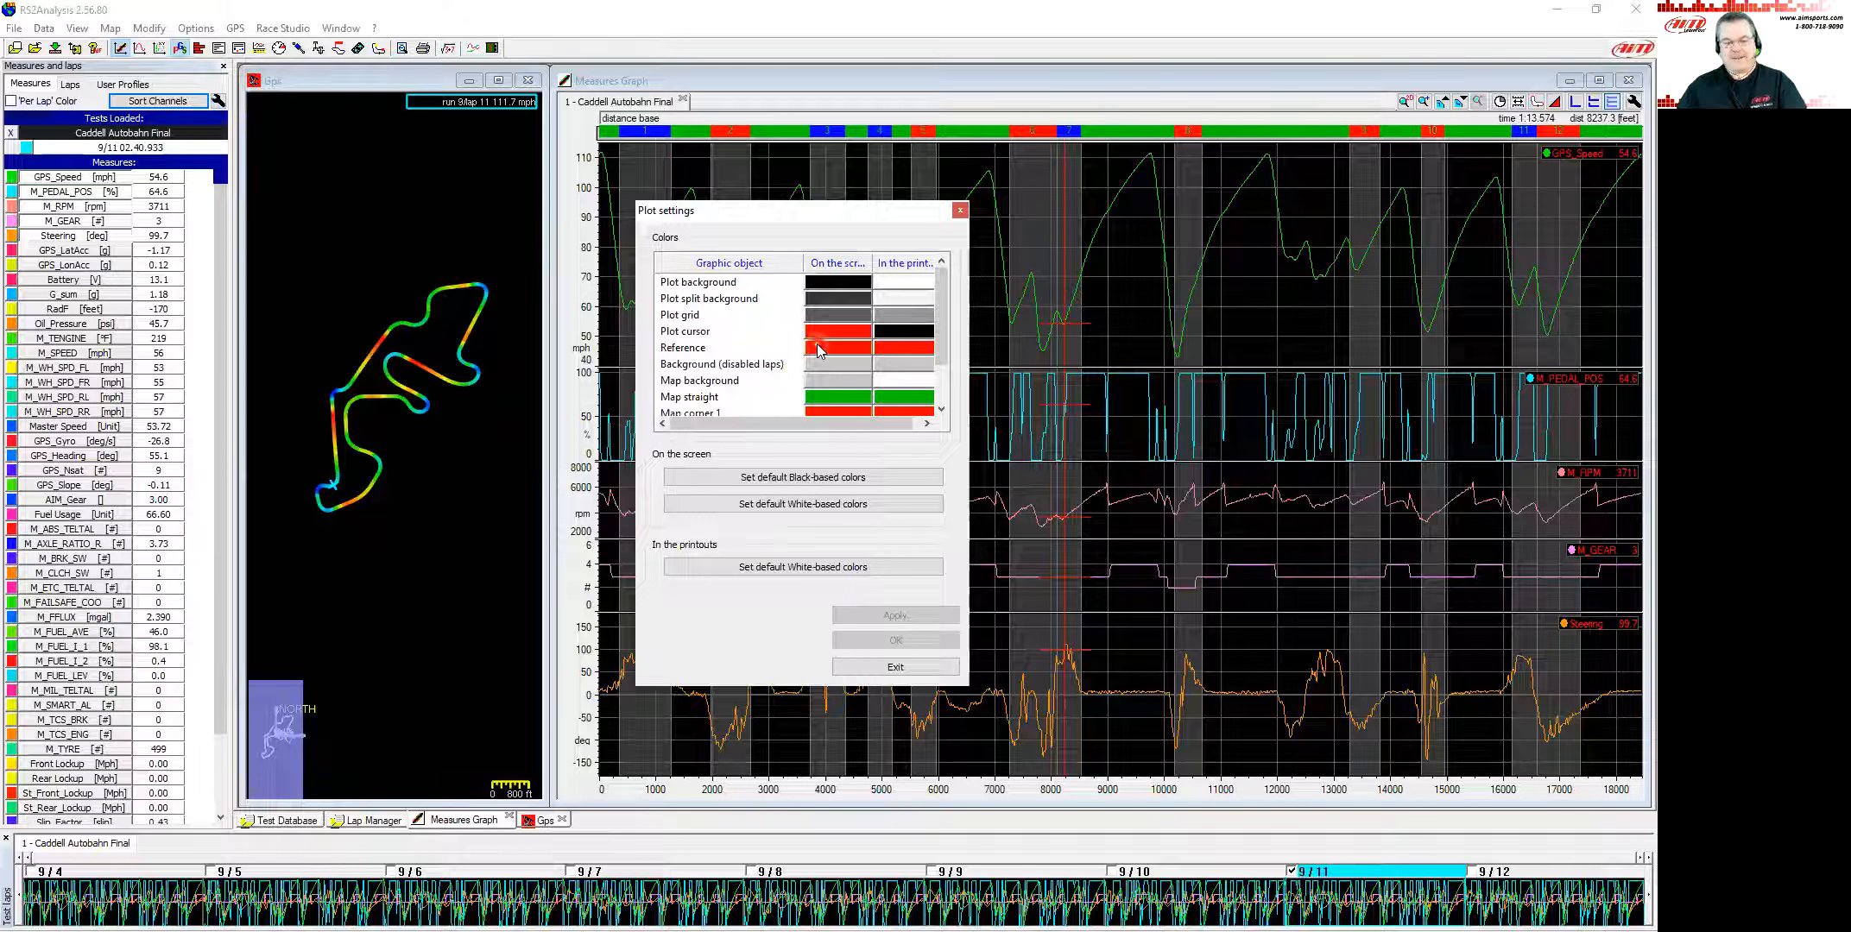
# Step: Apply the default white-based colors to the on-screen plots and close the plot settings
pyautogui.click(803, 505)
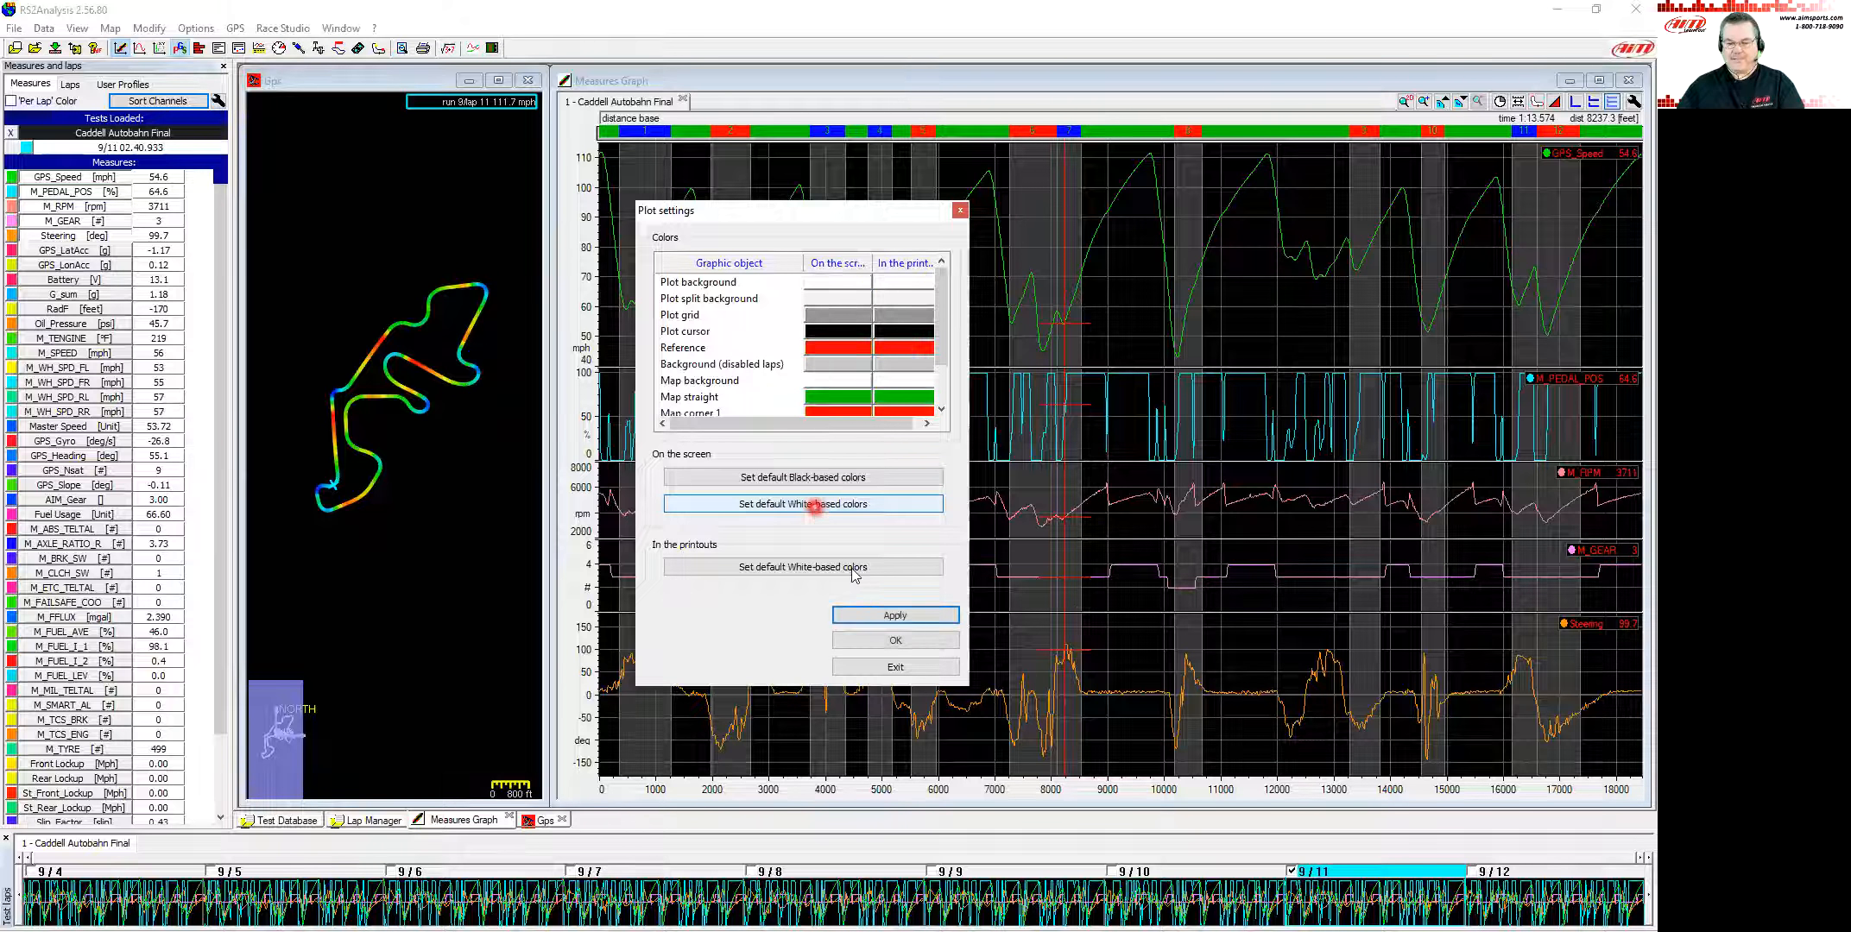
pyautogui.click(895, 617)
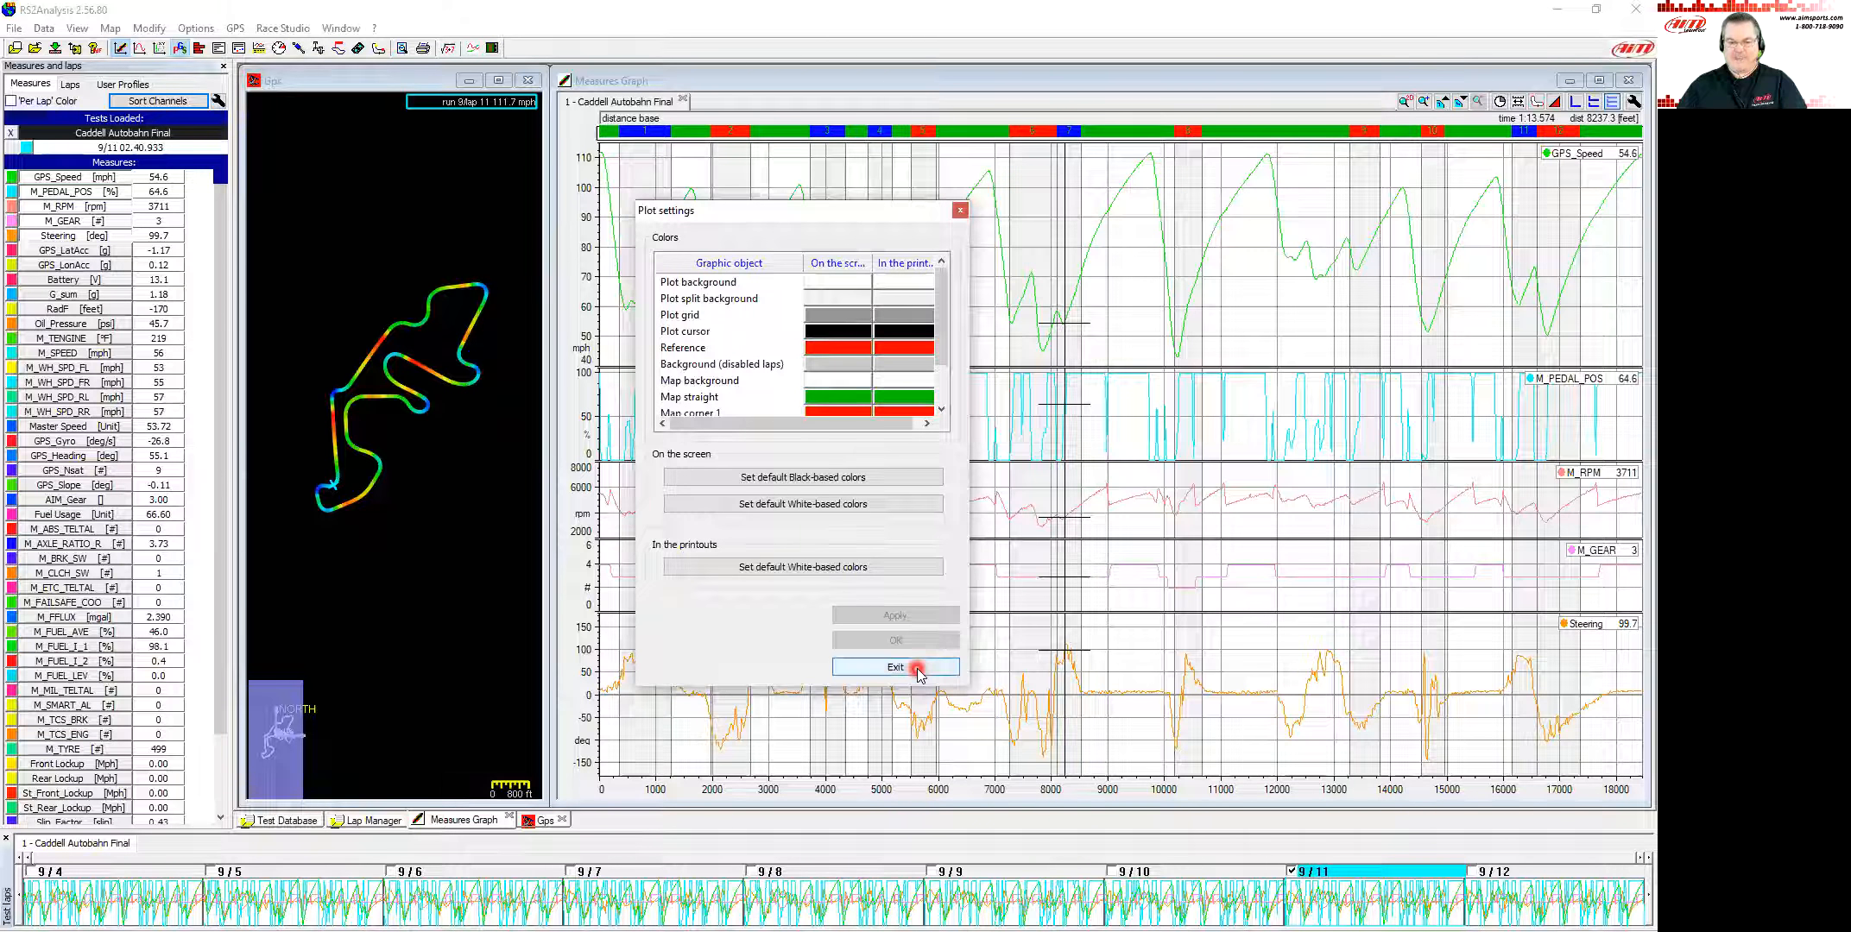
pyautogui.click(913, 669)
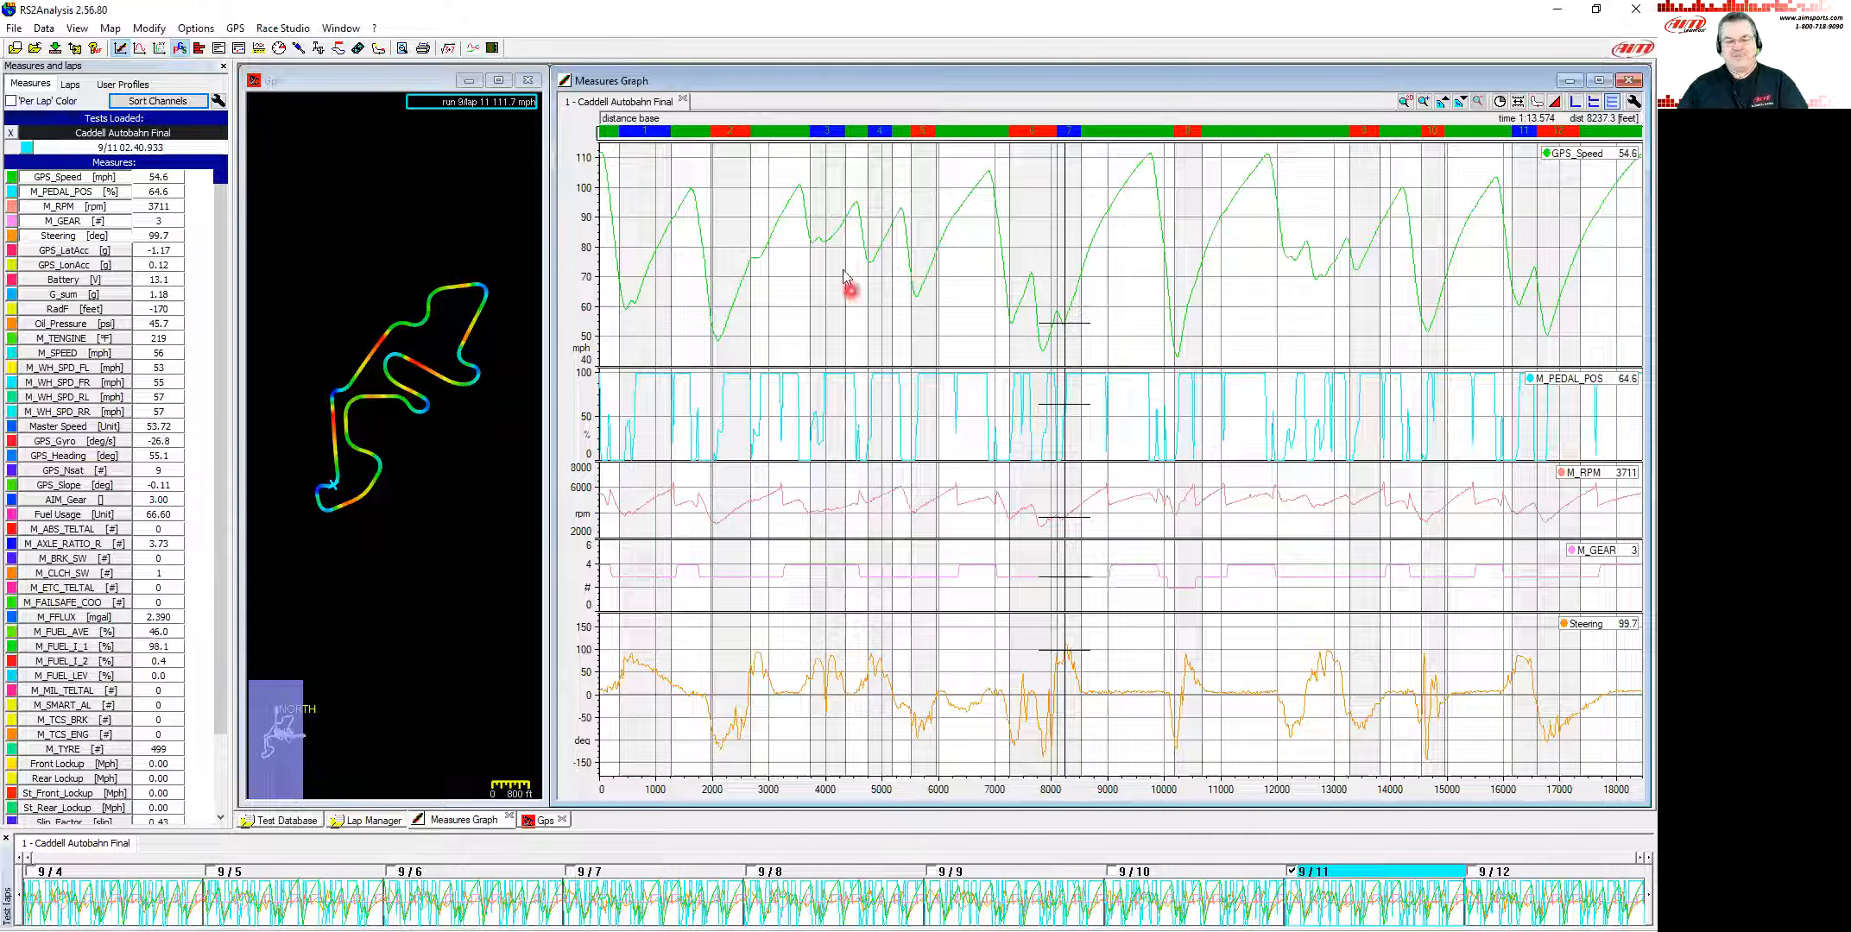
# Step: Change the GPS_Speed channel color to dark green with red 0, green 64 and blue 0
pyautogui.click(13, 181)
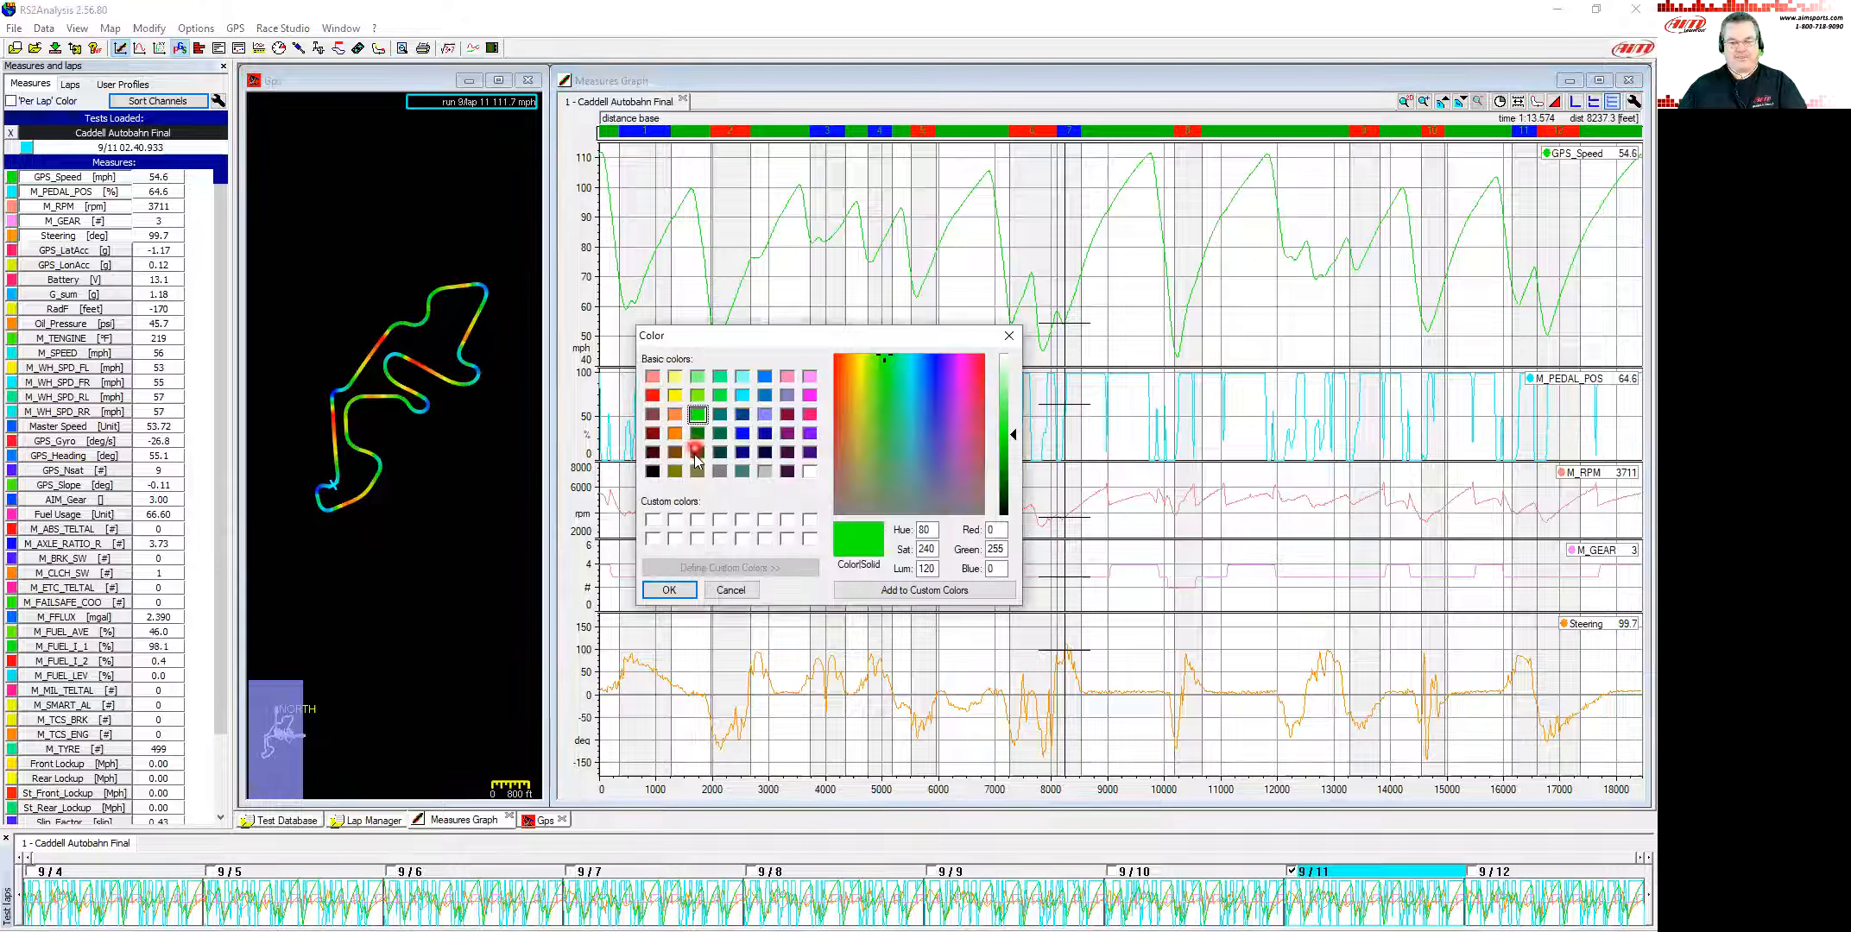
pyautogui.click(697, 452)
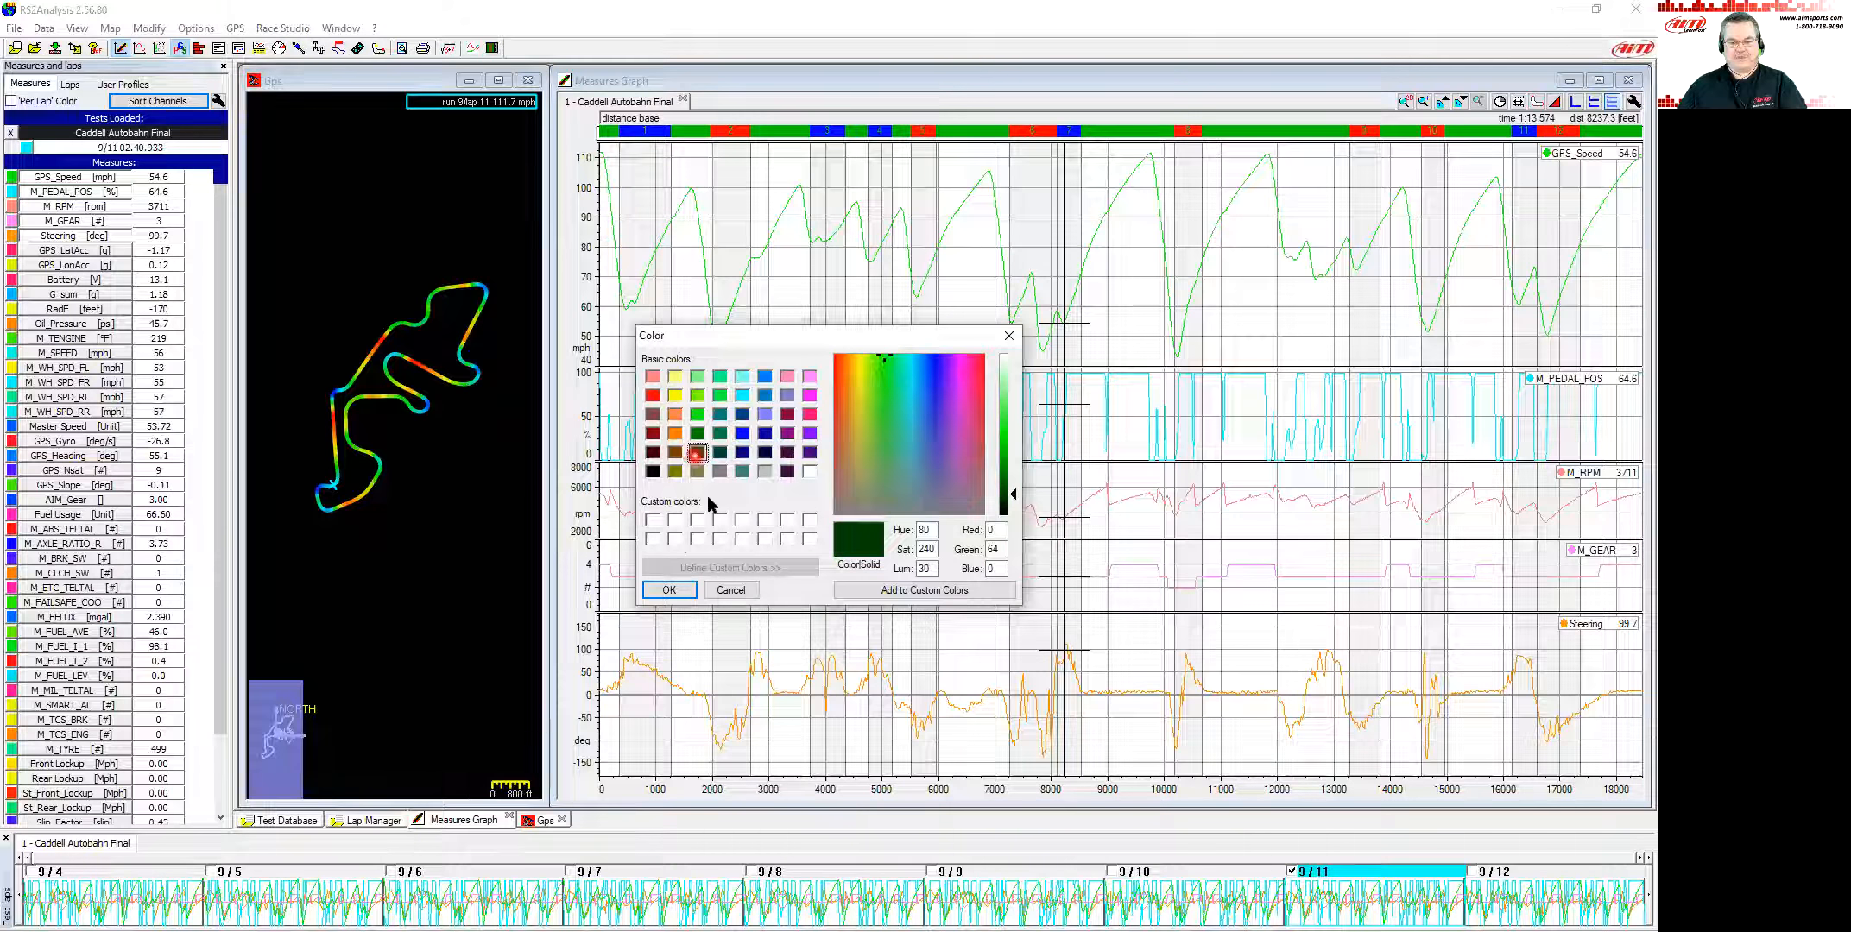
pyautogui.click(672, 591)
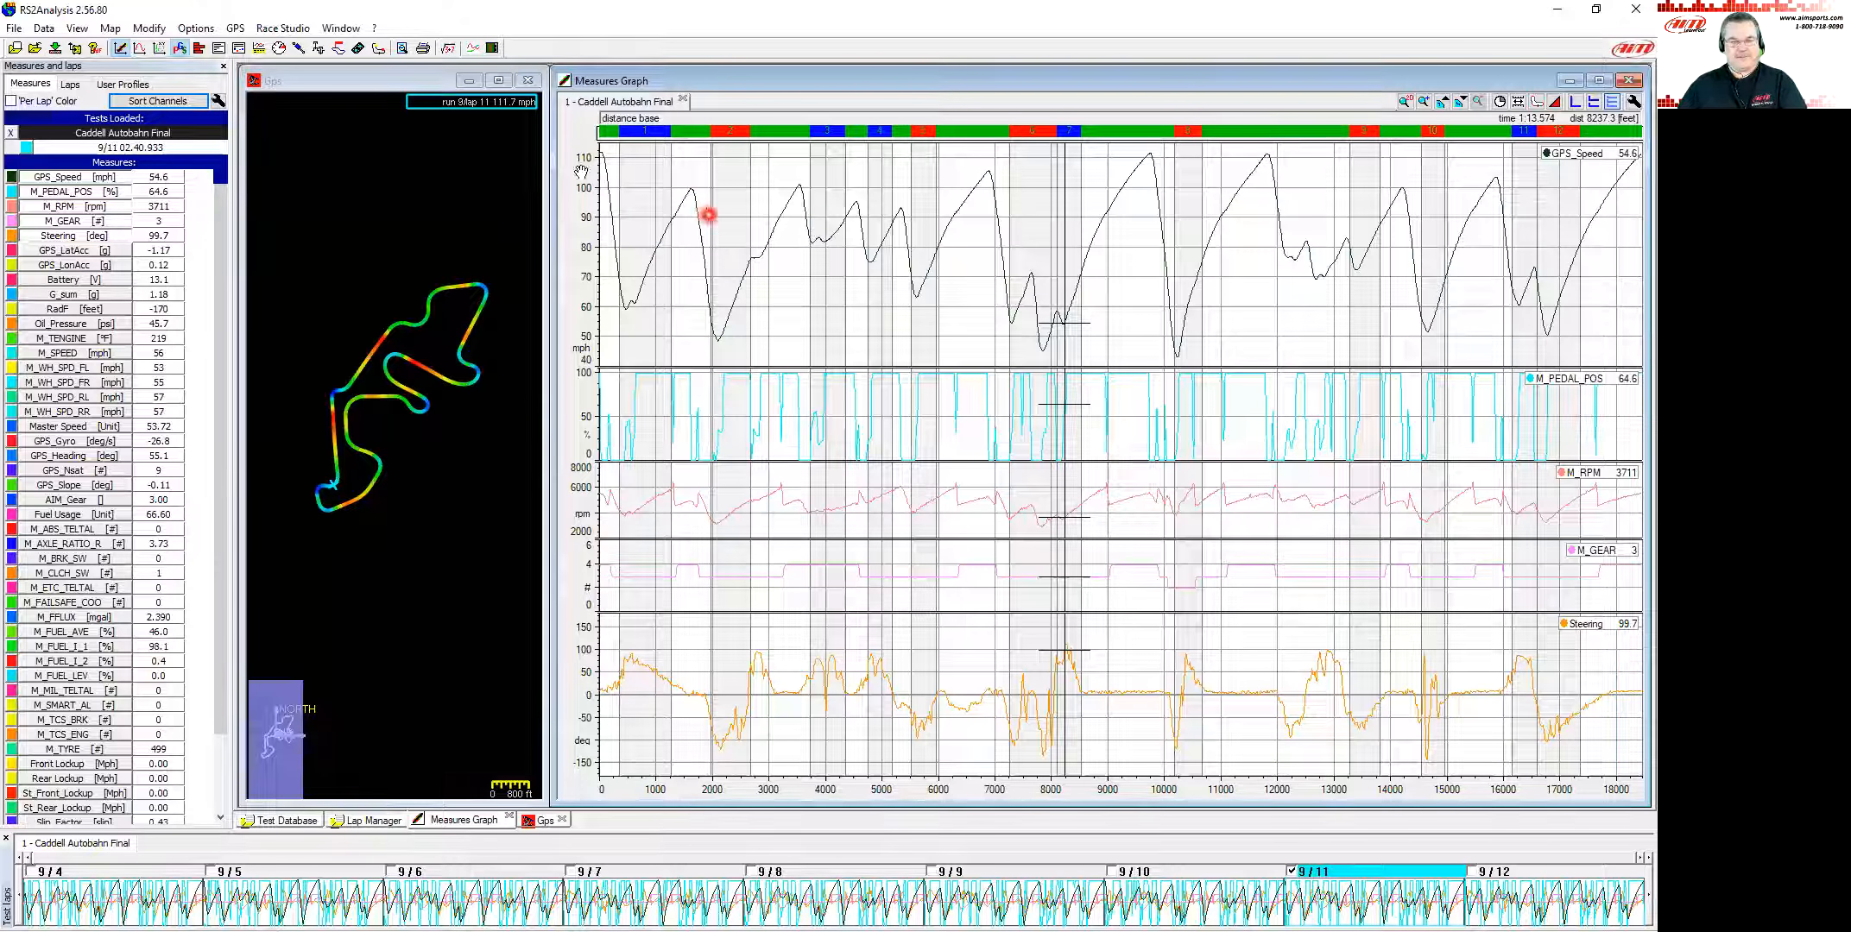
# Step: Set the on-screen plots back to the default black-based colors in the plot settings
pyautogui.click(471, 49)
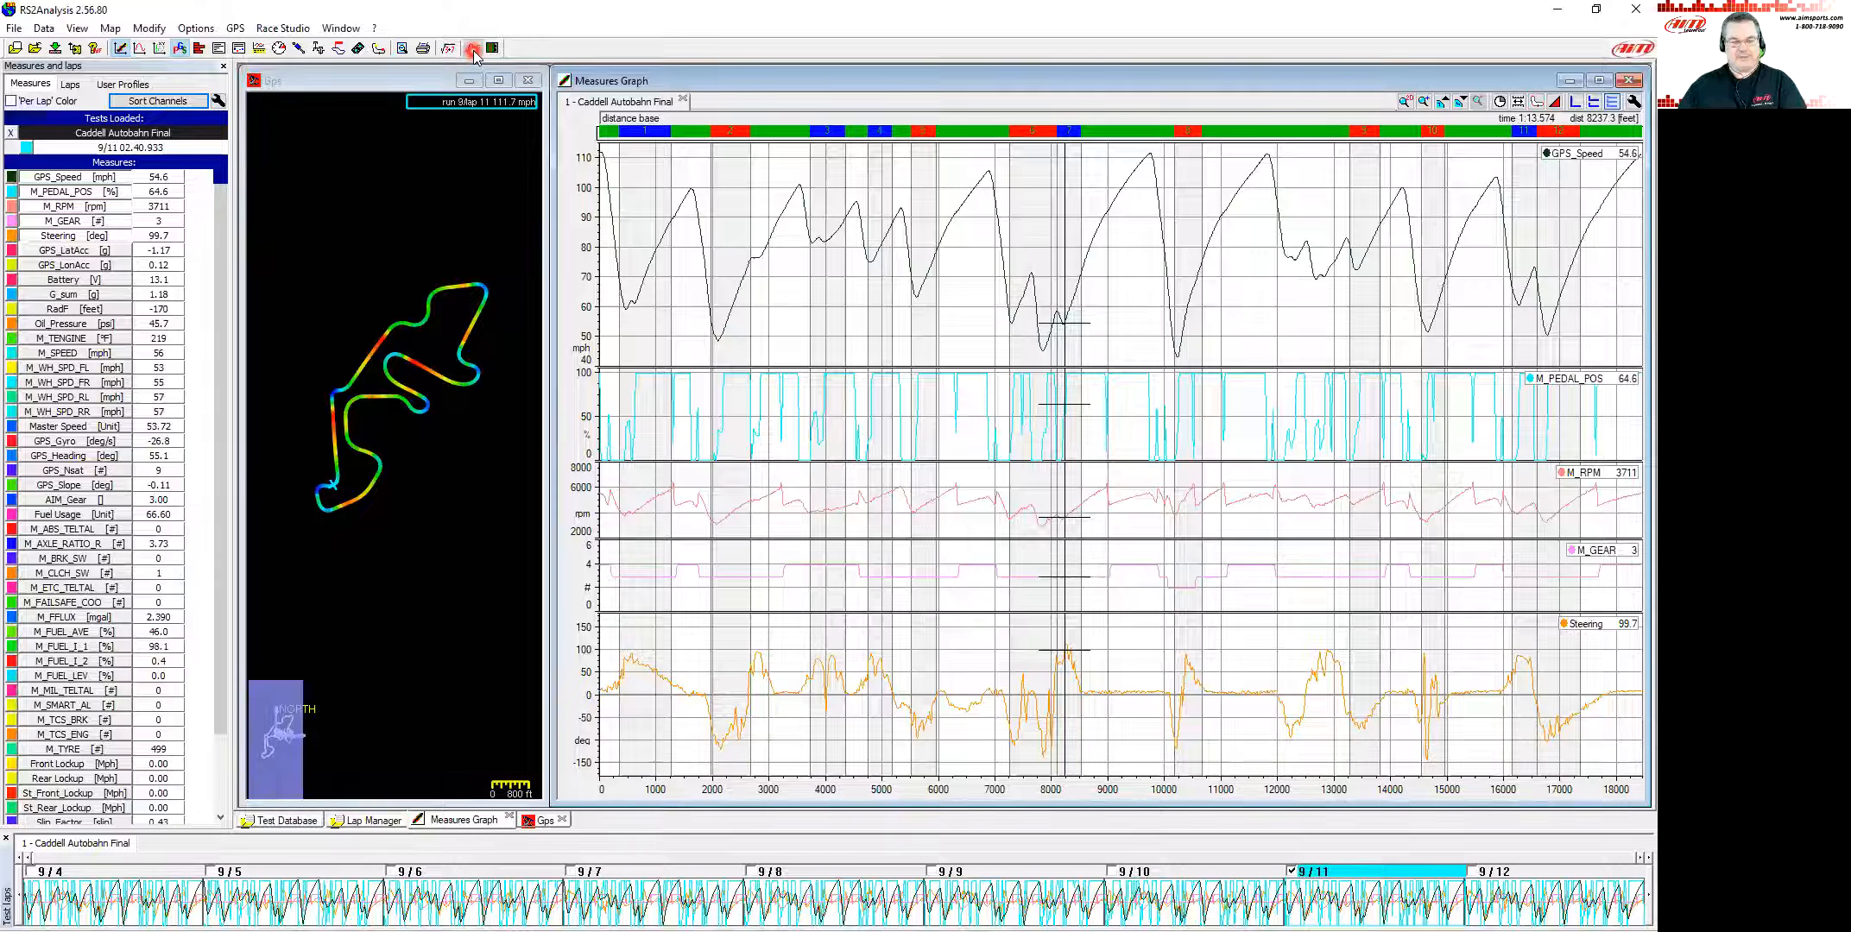
pyautogui.click(857, 505)
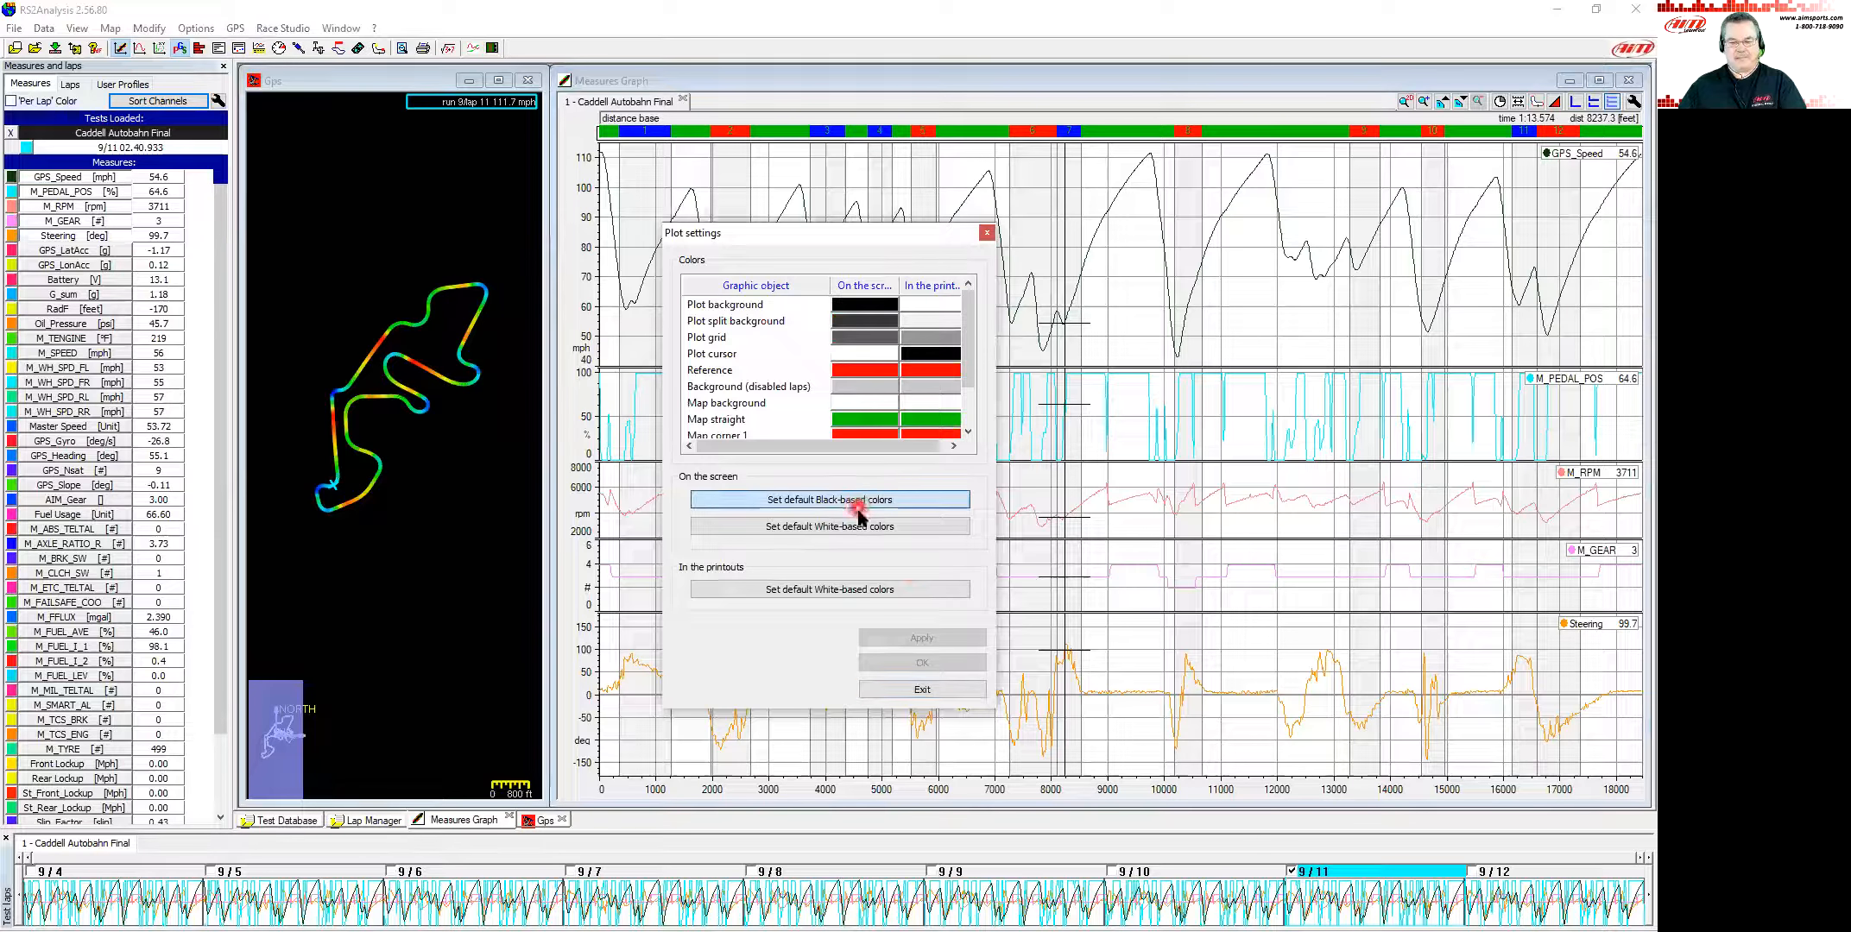
pyautogui.click(919, 664)
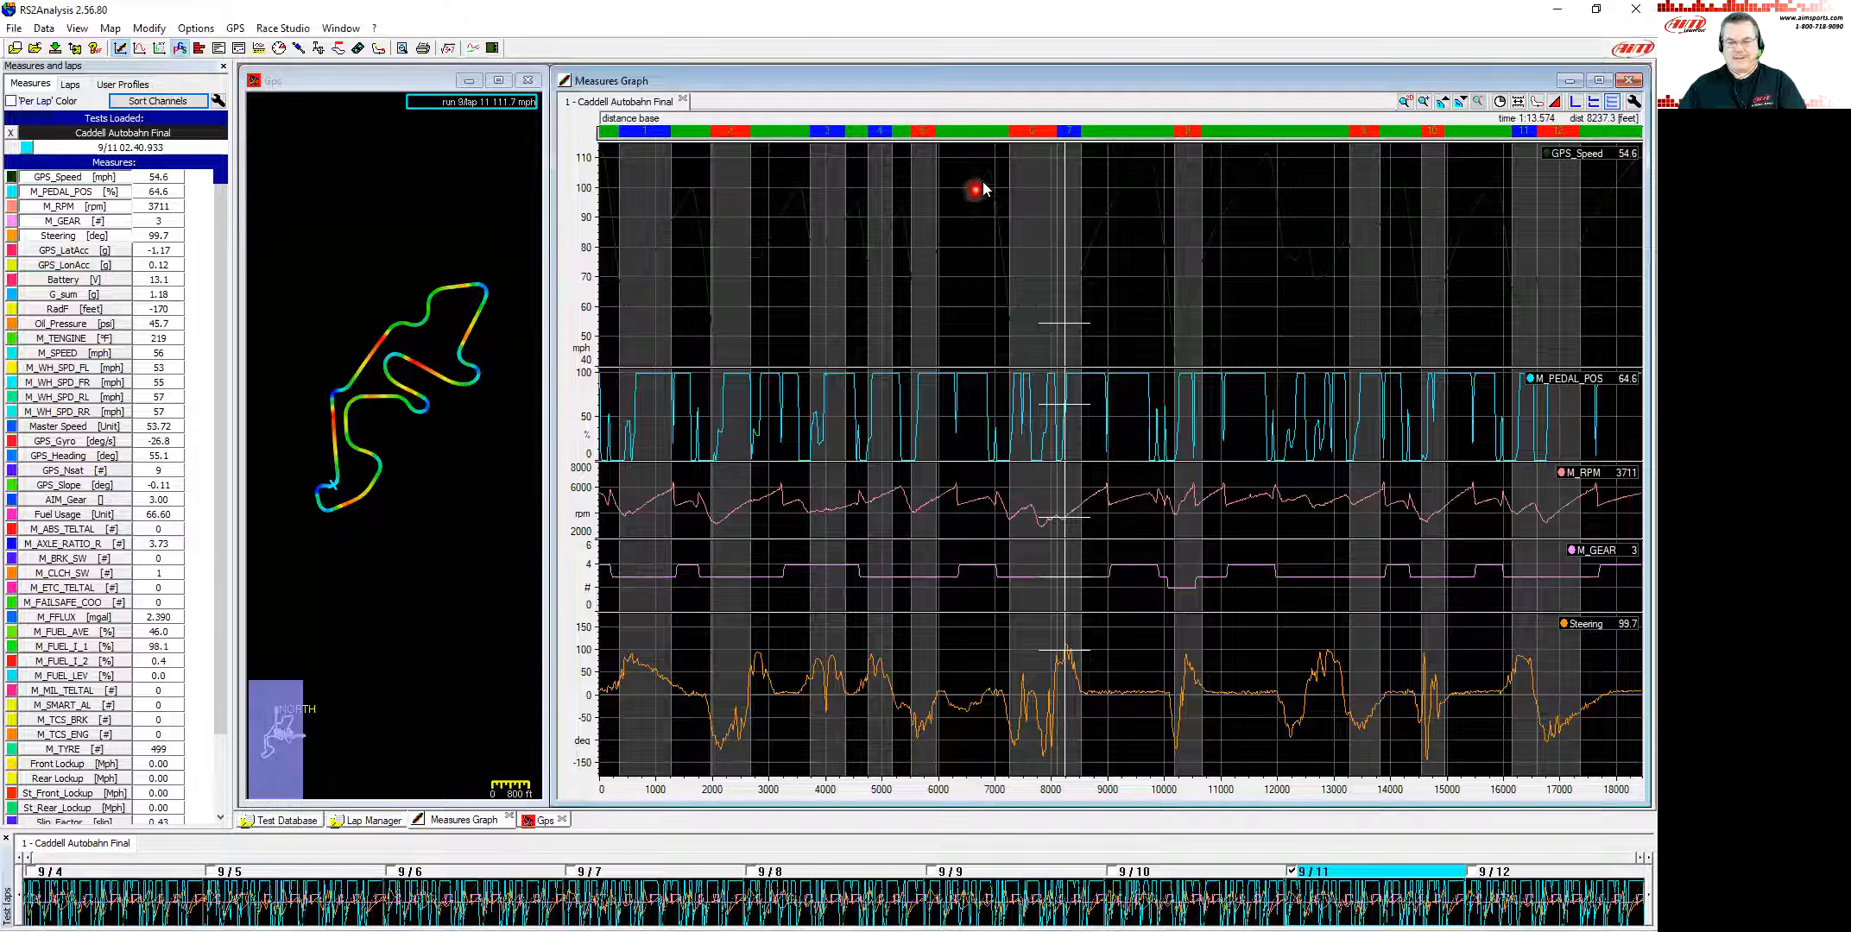
# Step: Change the GPS_Speed channel color to bright yellow-green and slightly raise the divider between the GPS_Speed and M_PEDAL_POS plots
pyautogui.click(11, 178)
pyautogui.click(697, 397)
pyautogui.click(670, 591)
pyautogui.moveTo(957, 281); pyautogui.dragTo(973, 296)
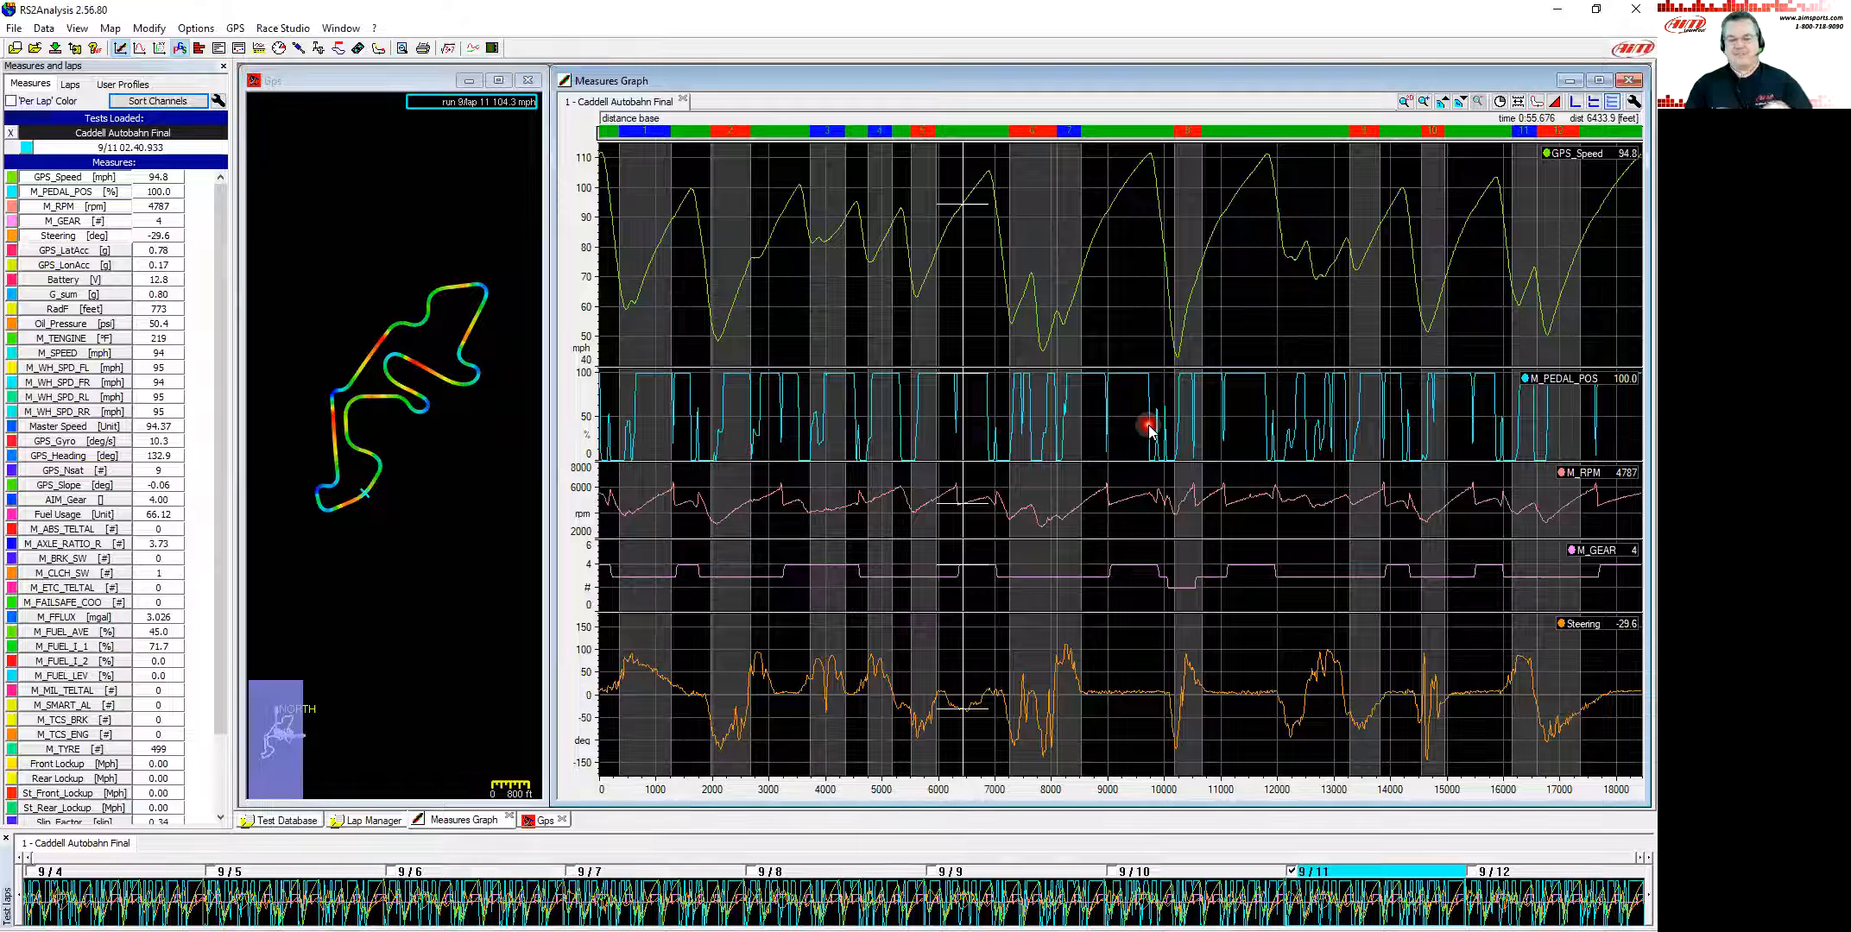
pyautogui.moveTo(1166, 367)
pyautogui.mouseDown()
pyautogui.moveTo(1161, 305)
pyautogui.moveTo(1157, 358)
pyautogui.mouseUp()
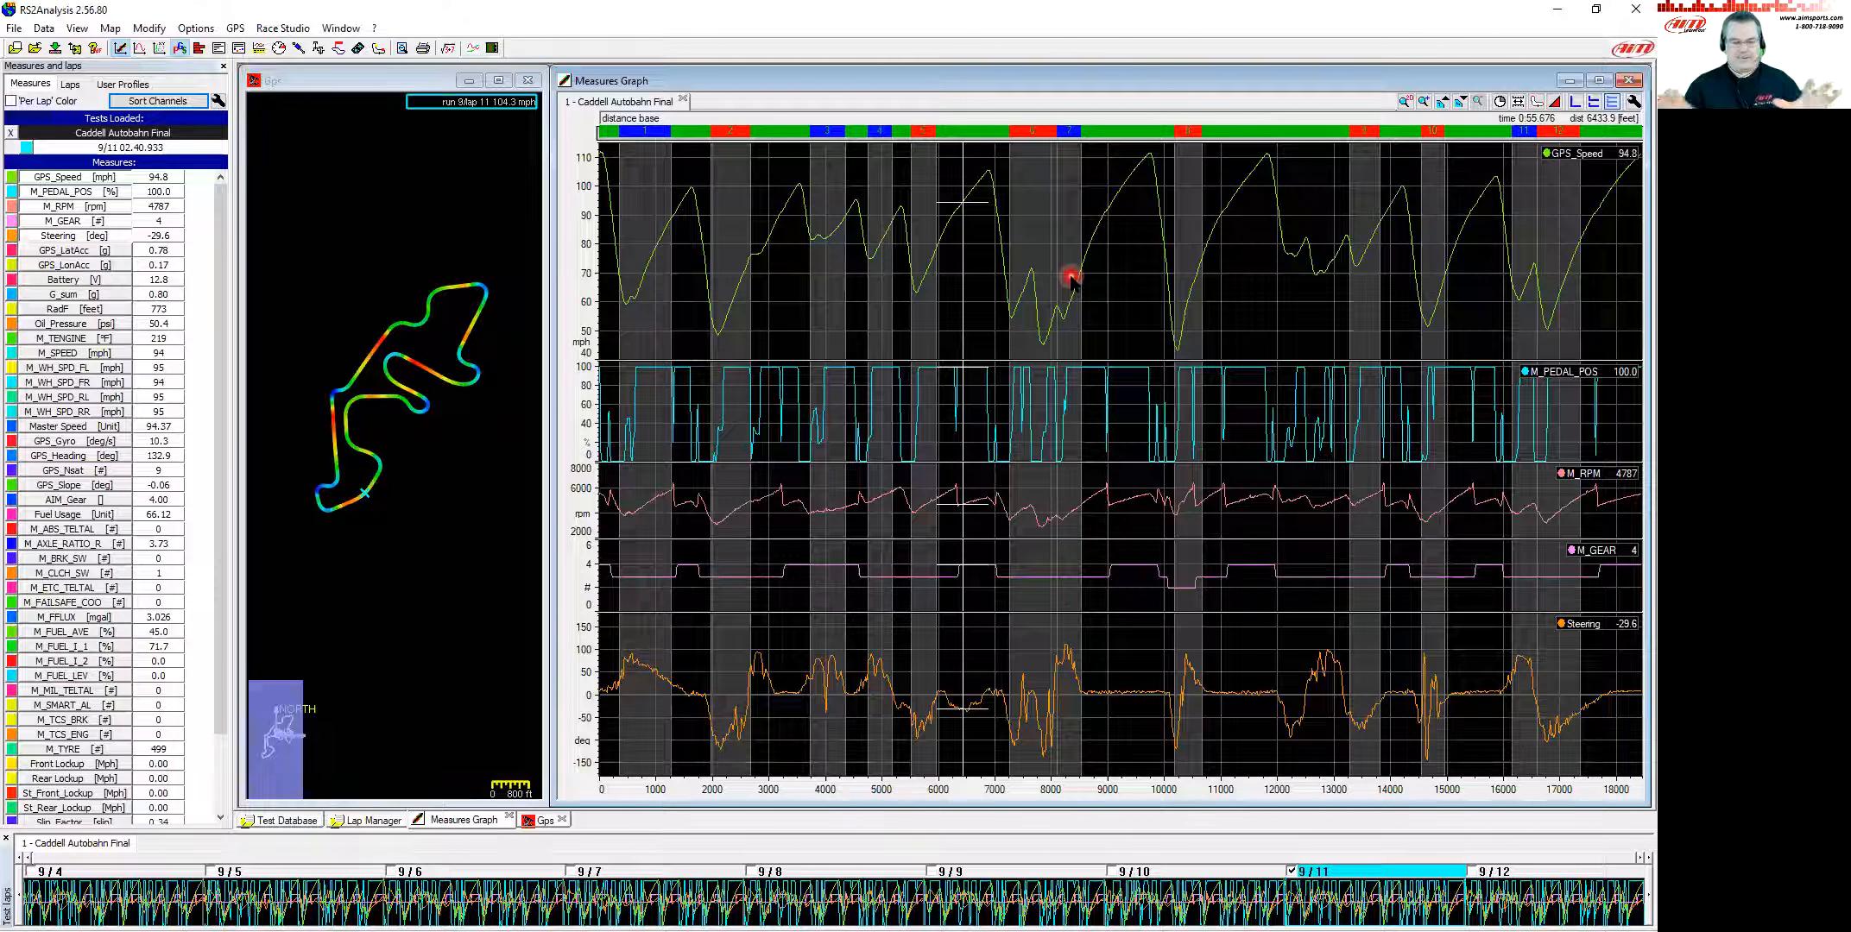
# Step: Create a user profile named Home Dark that stores all current settings
pyautogui.click(129, 85)
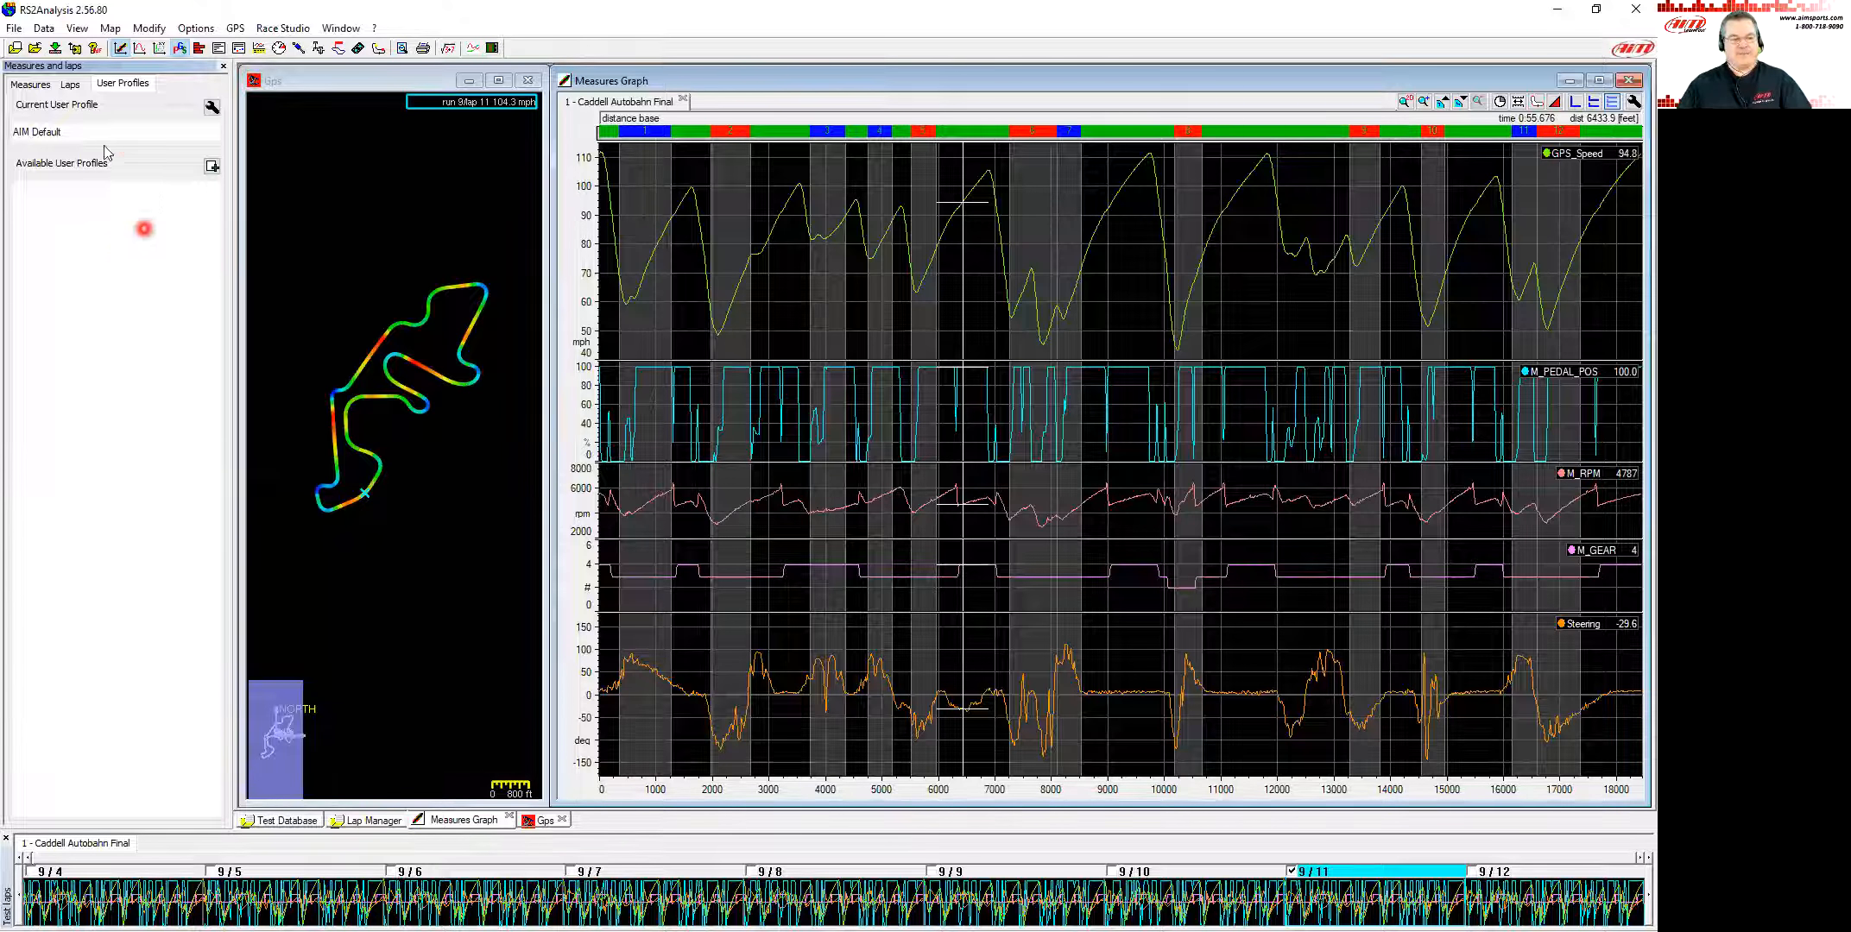
pyautogui.click(211, 167)
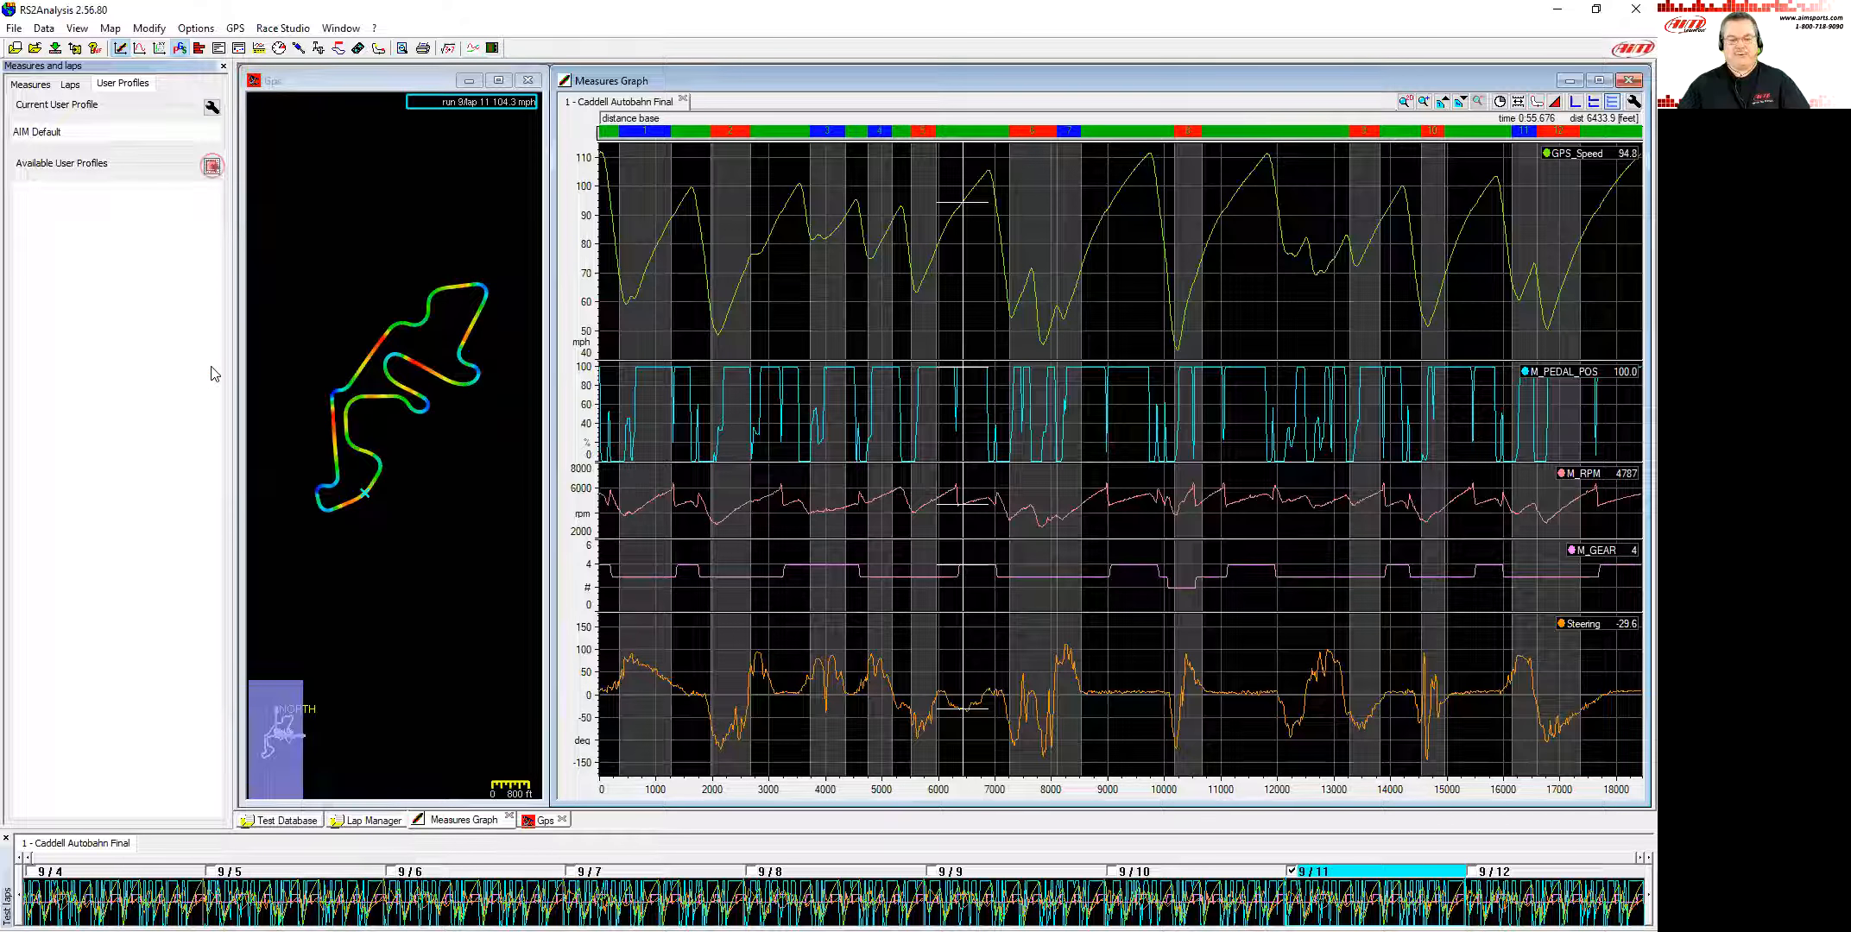
pyautogui.write('Home Dark')
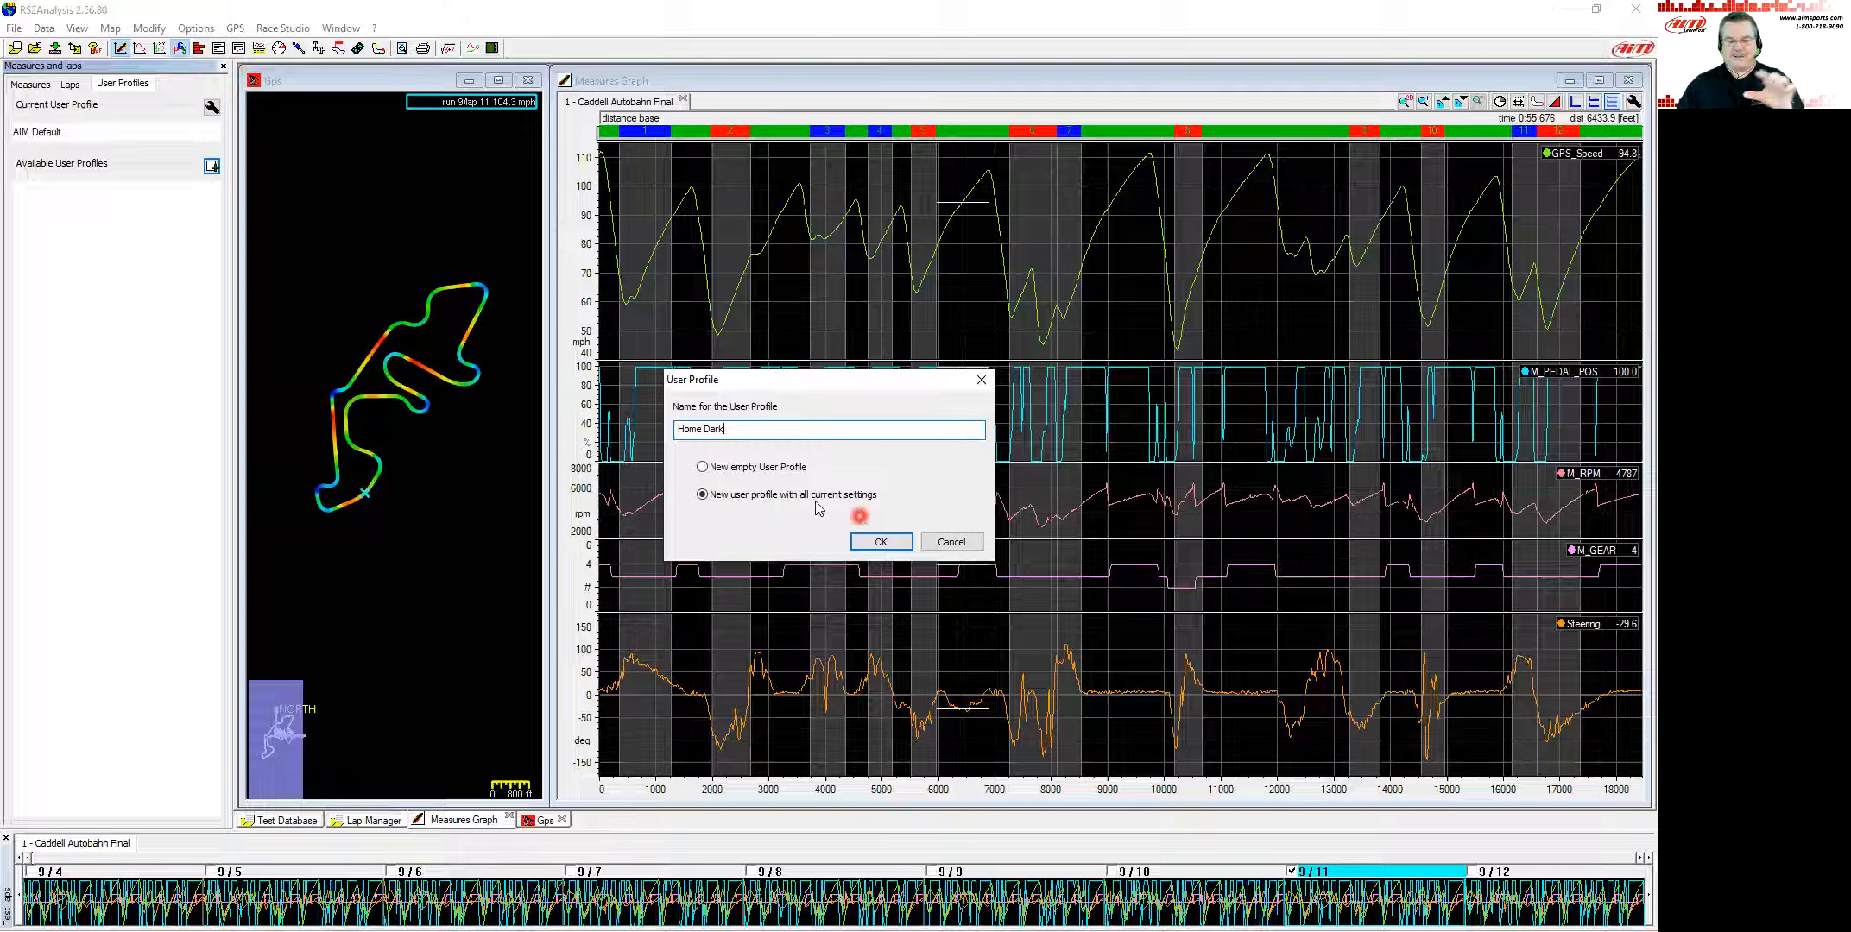
pyautogui.click(876, 541)
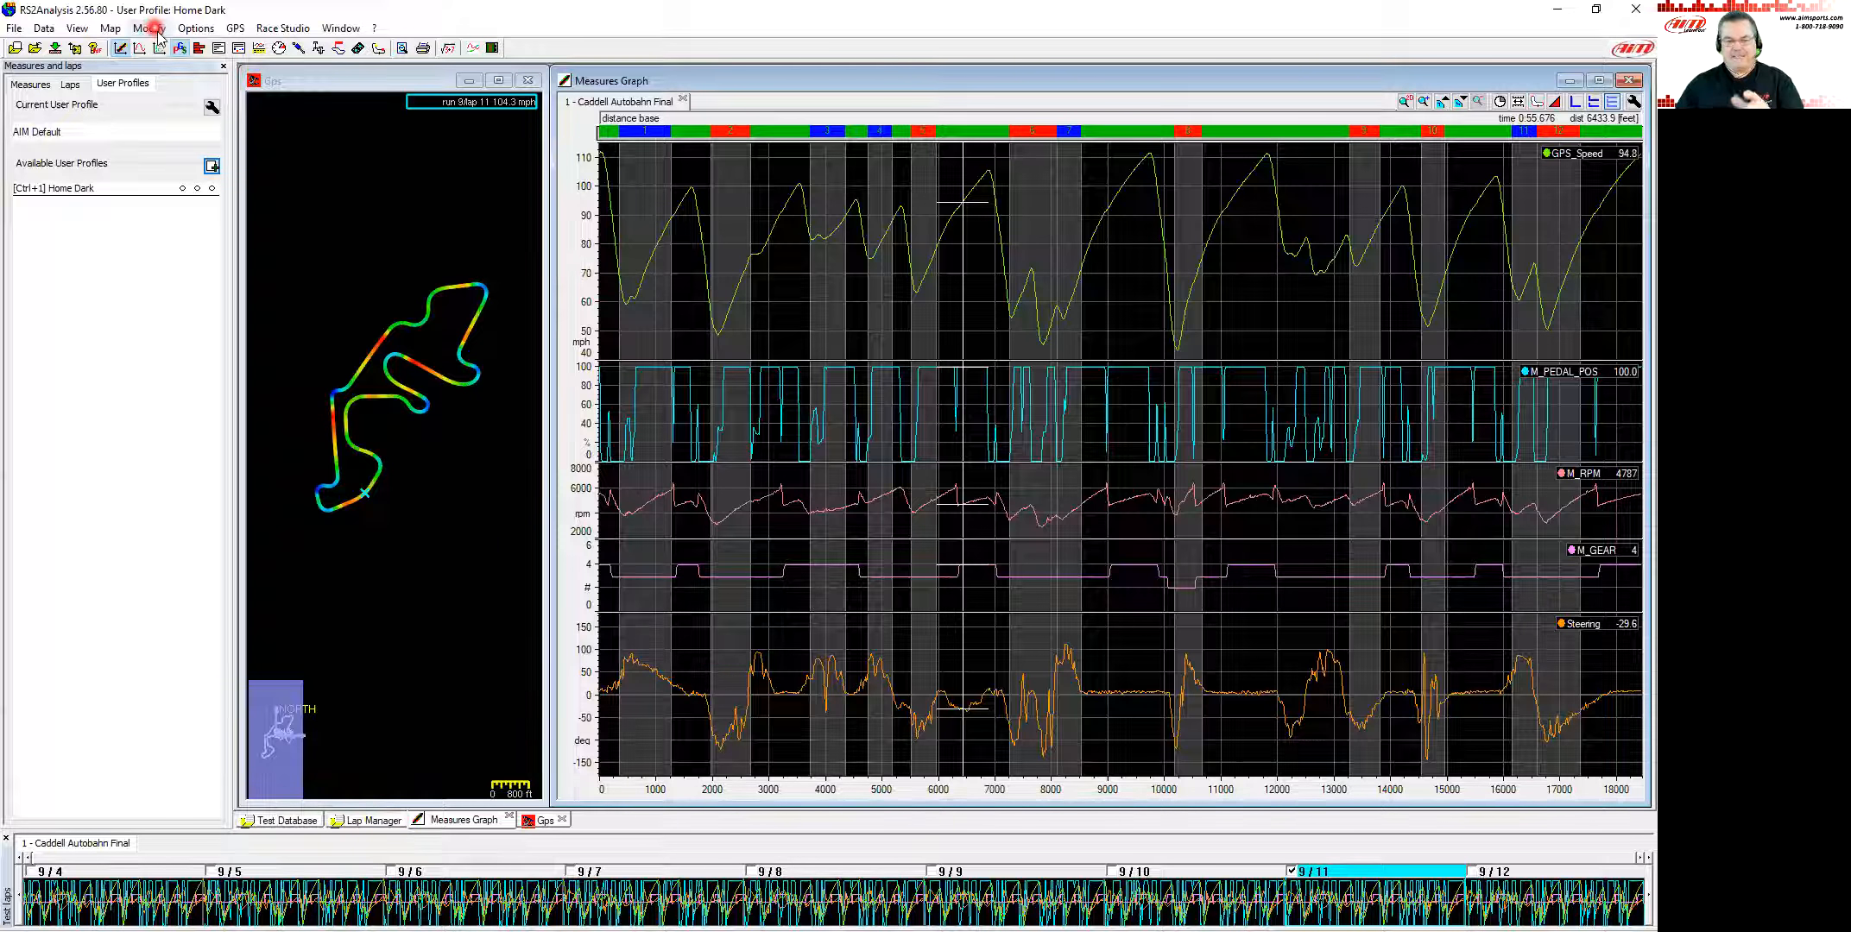
pyautogui.click(1003, 251)
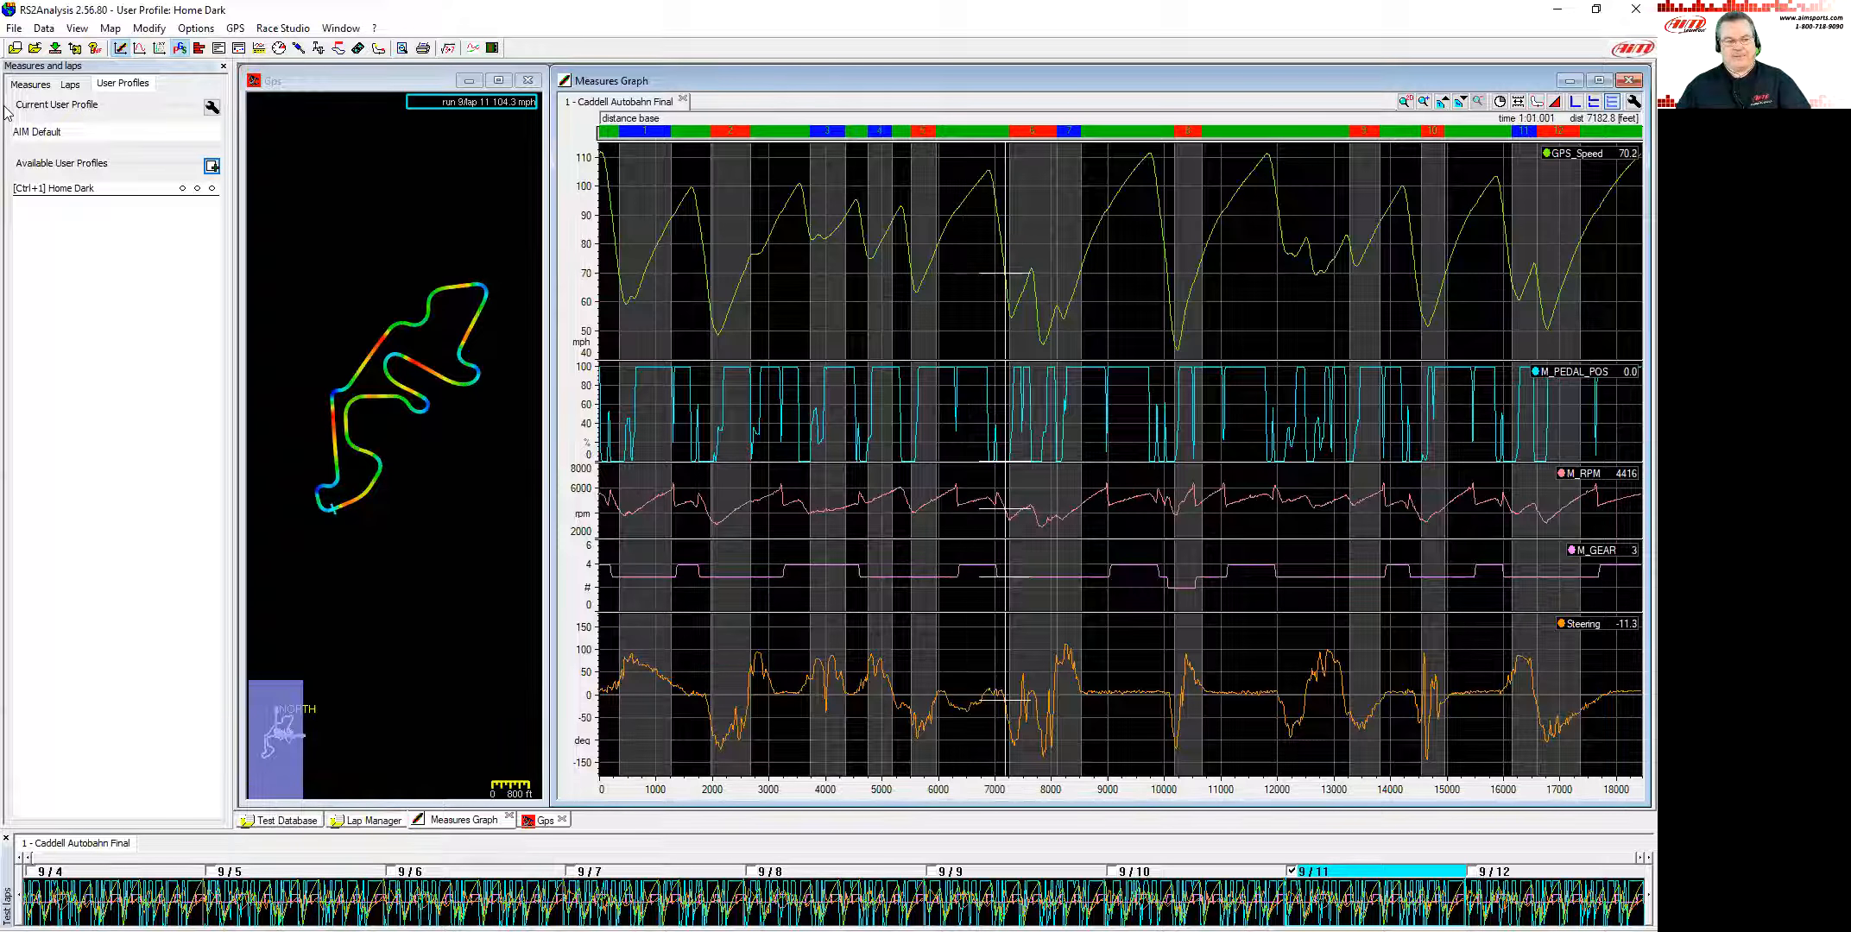
# Step: Return to the measures list and apply the default white-based colors to the on-screen plots
pyautogui.click(30, 85)
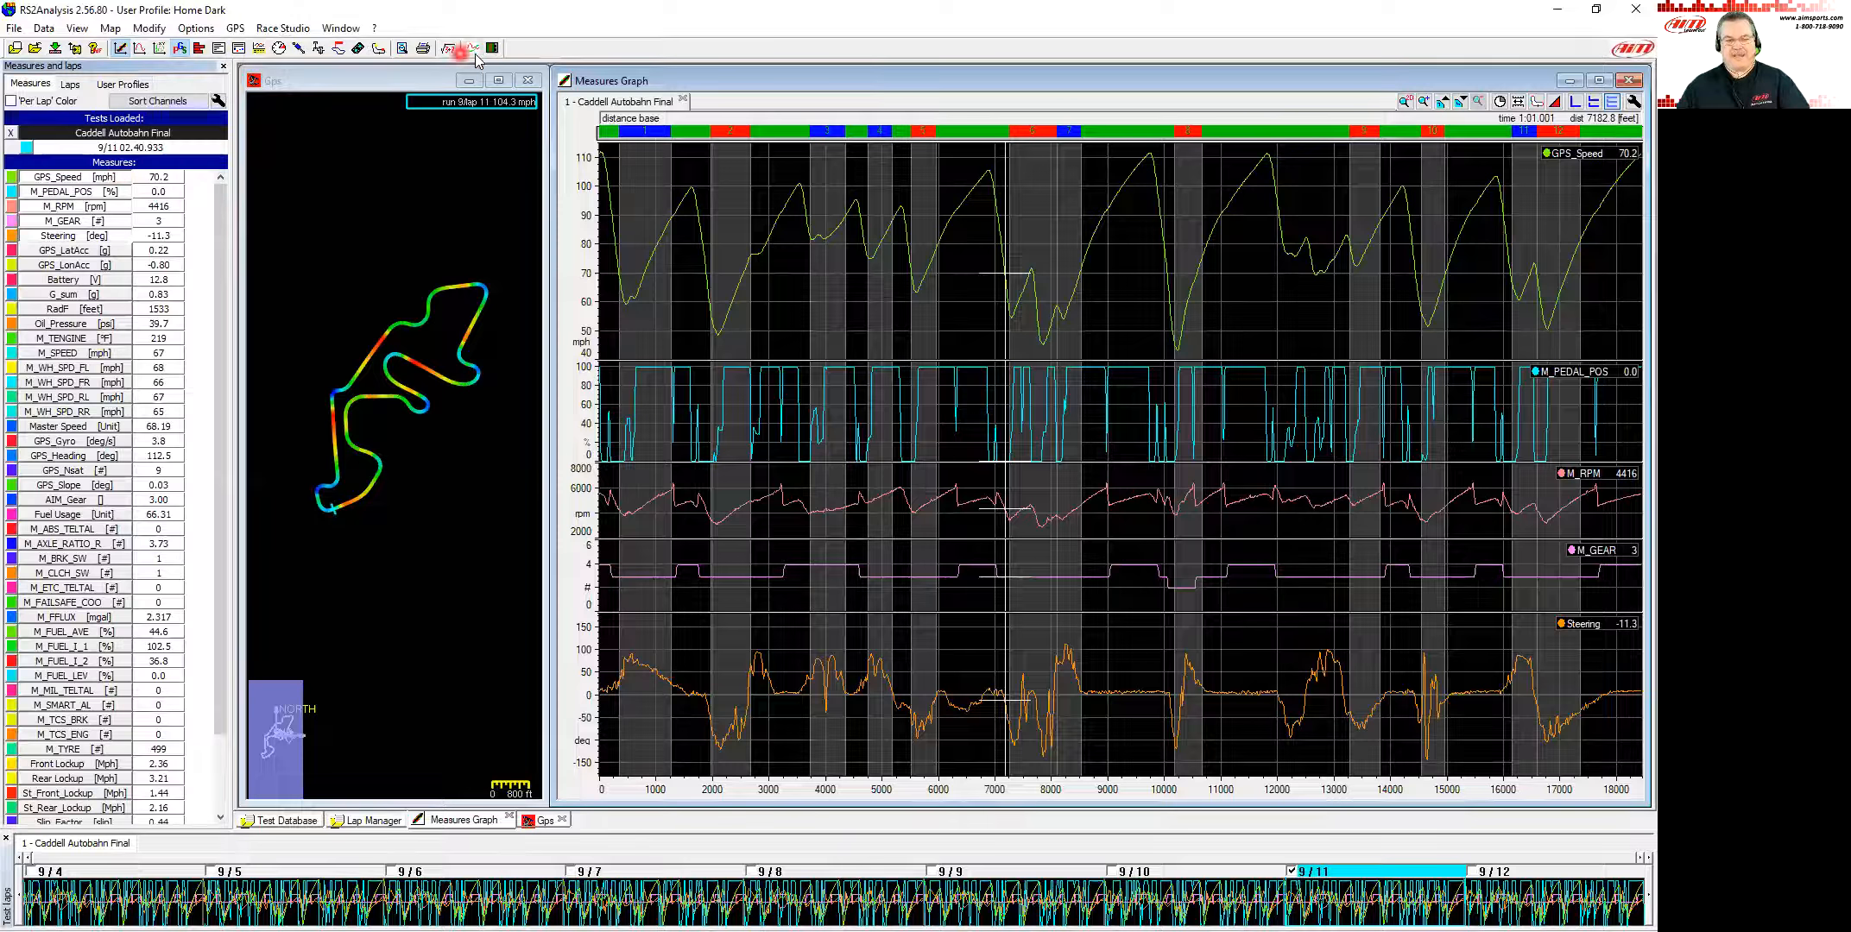
pyautogui.click(833, 525)
pyautogui.click(913, 662)
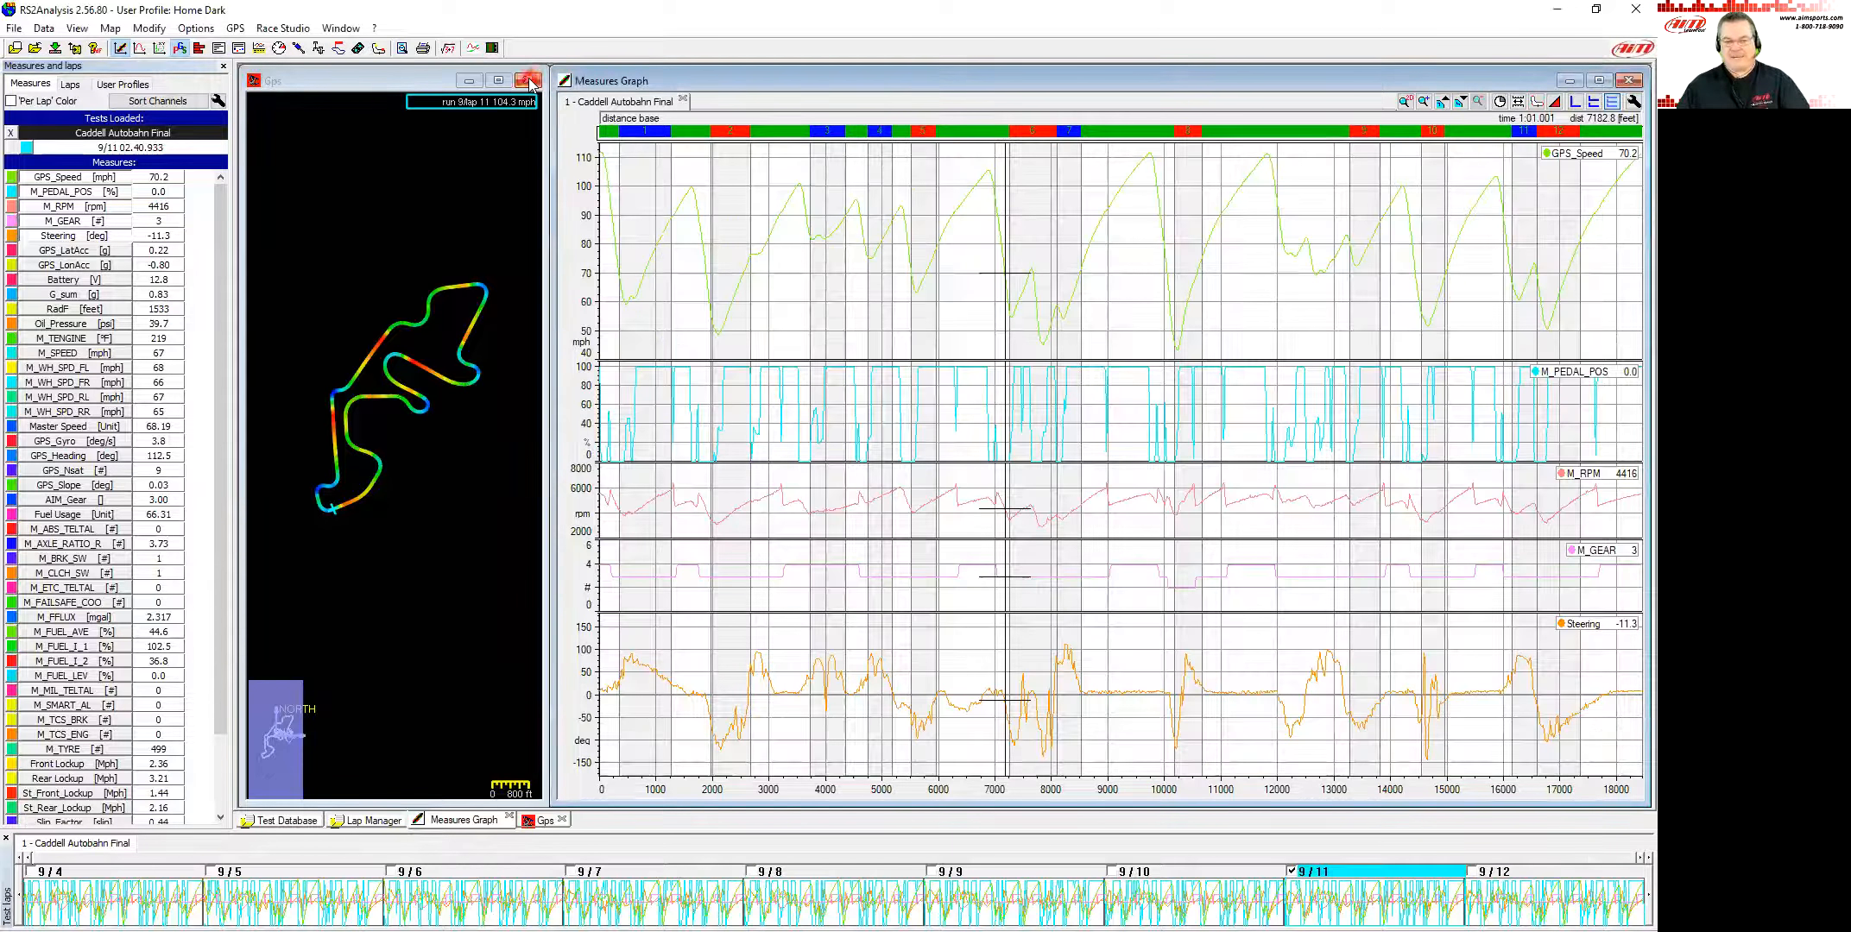
# Step: Close the Gps map and maximize the measures graph
pyautogui.click(528, 81)
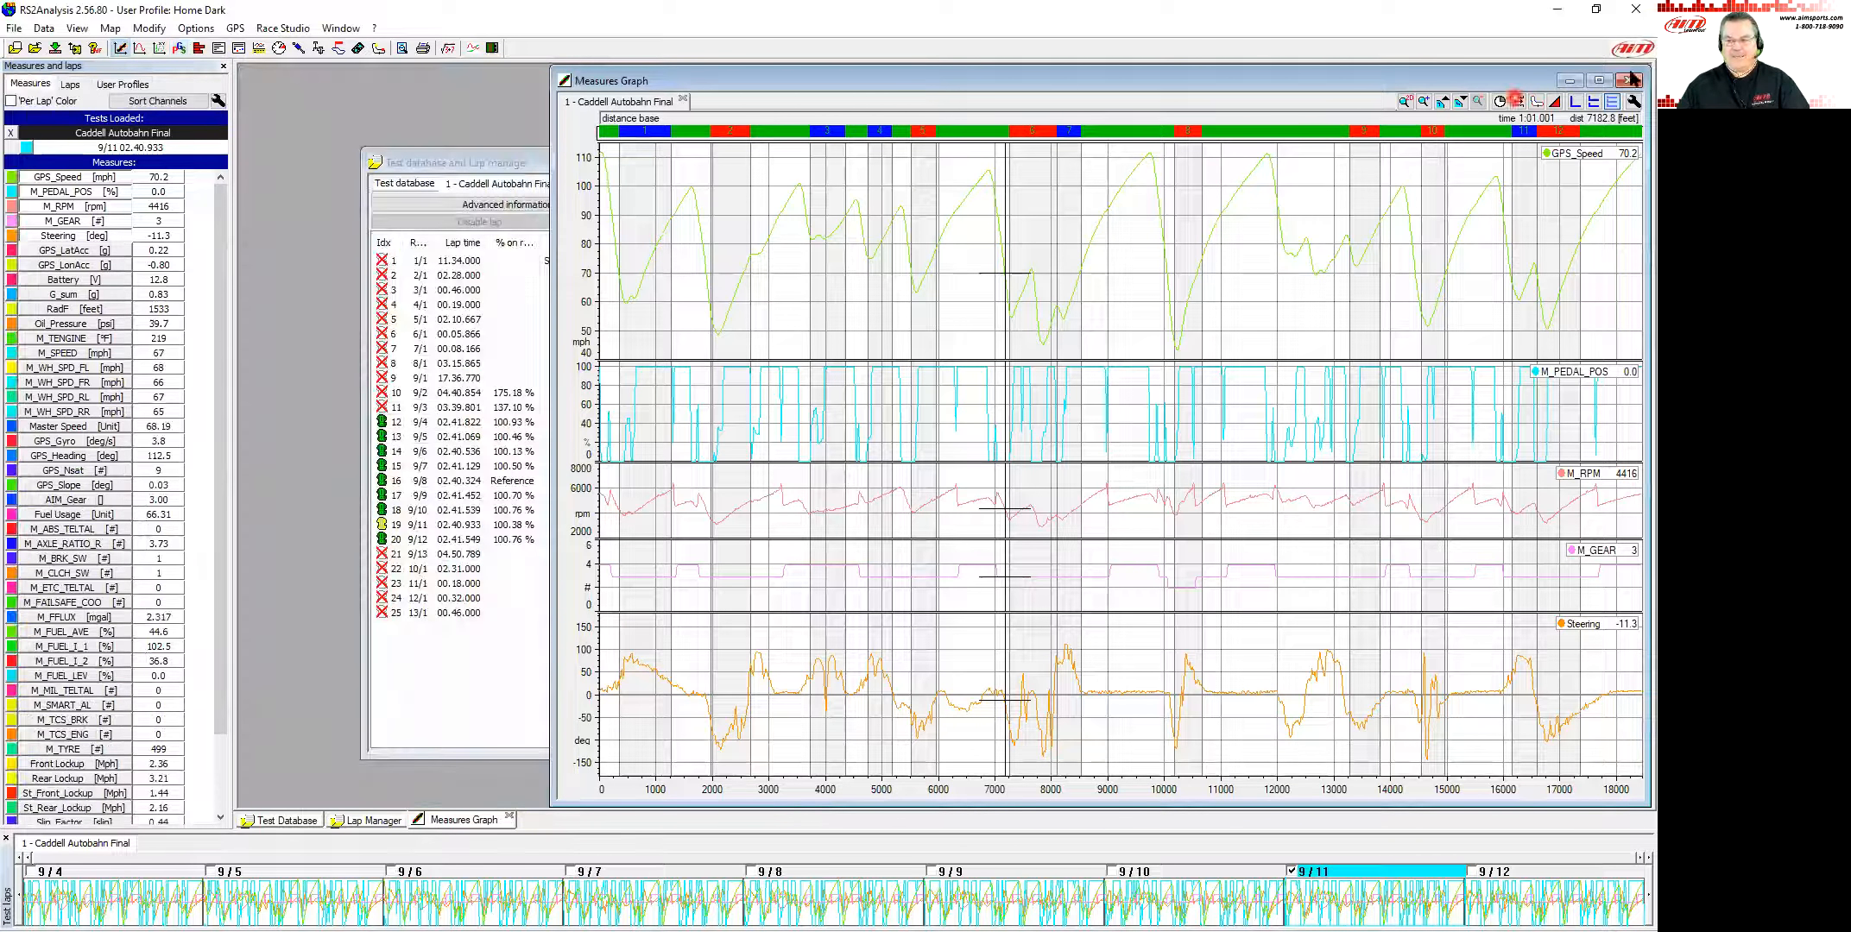
pyautogui.click(1599, 81)
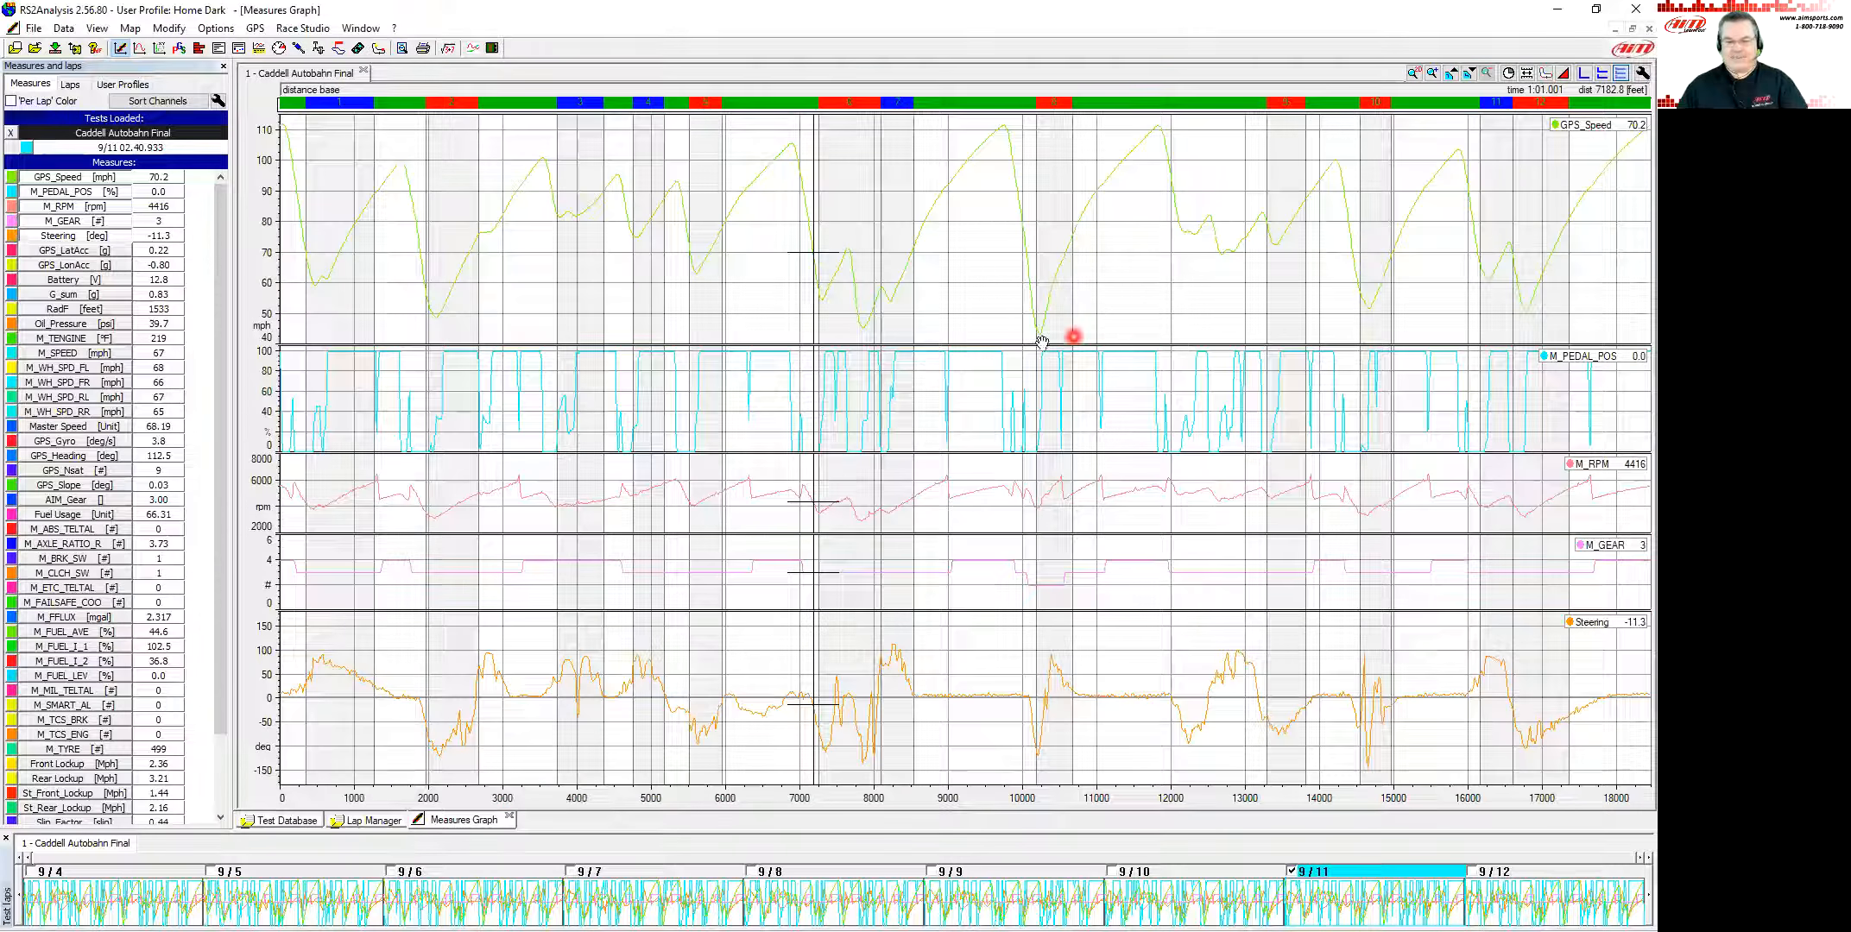
# Step: Enable coloring per lap and set the color of the loaded 9/11 lap to blue
pyautogui.click(12, 101)
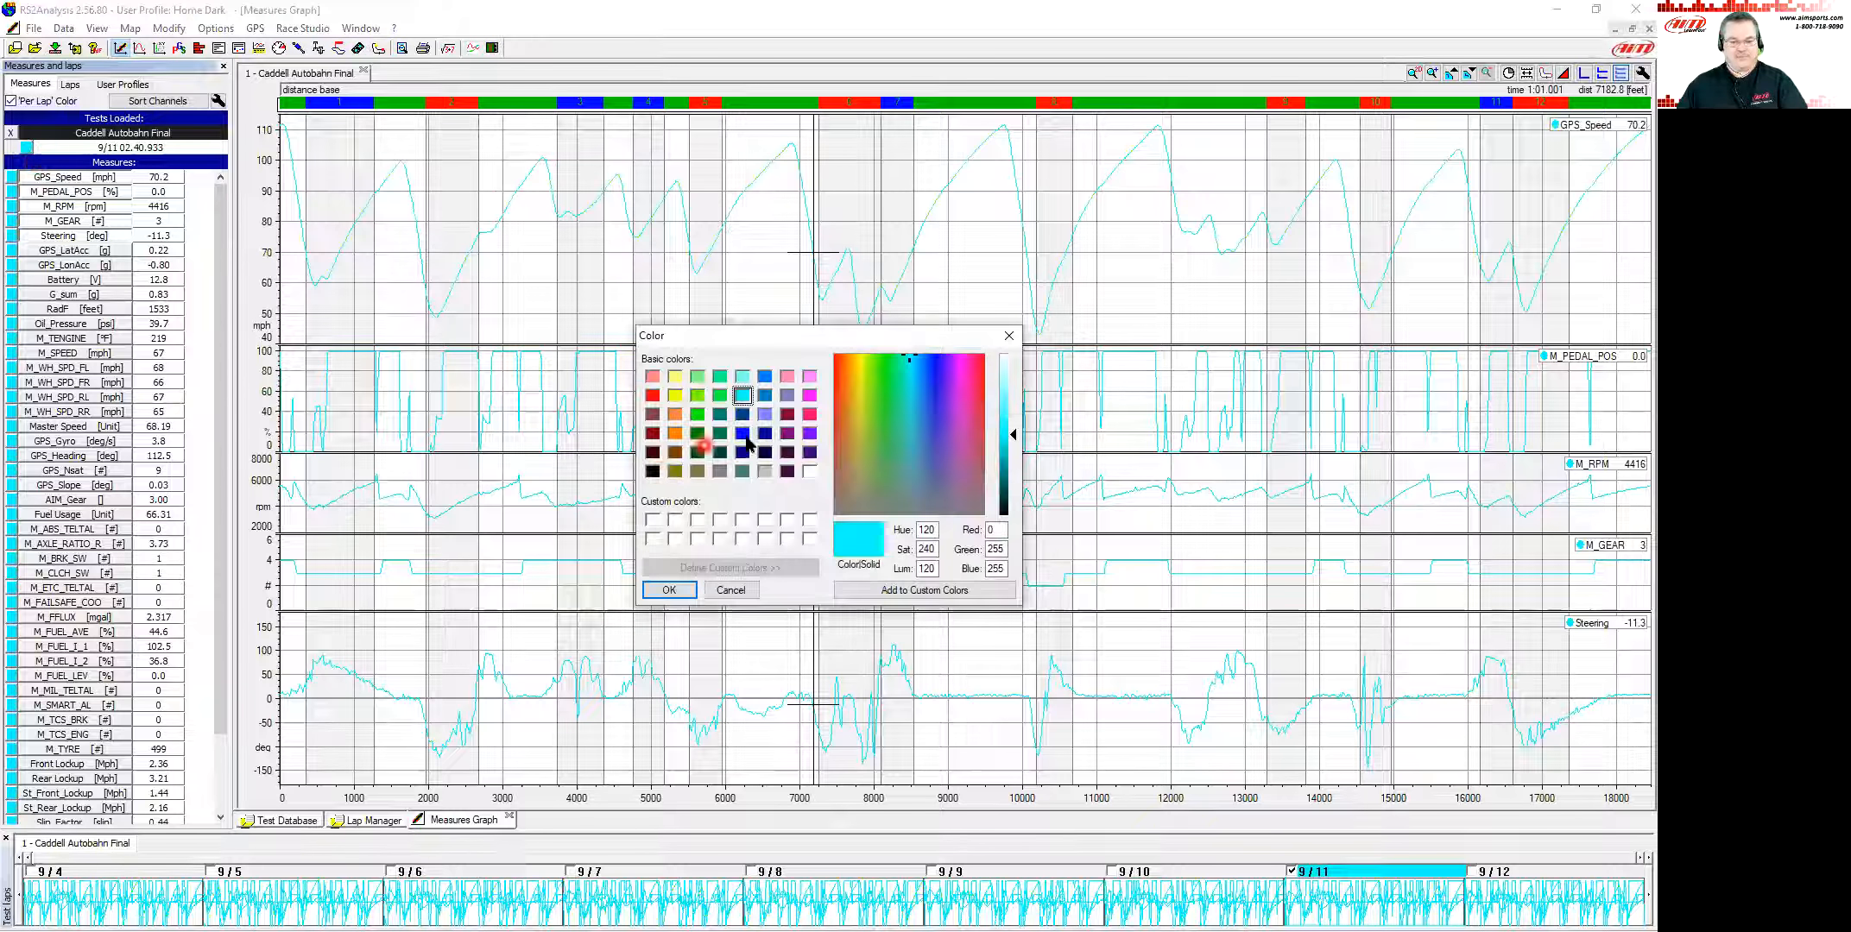
pyautogui.click(742, 434)
pyautogui.click(691, 589)
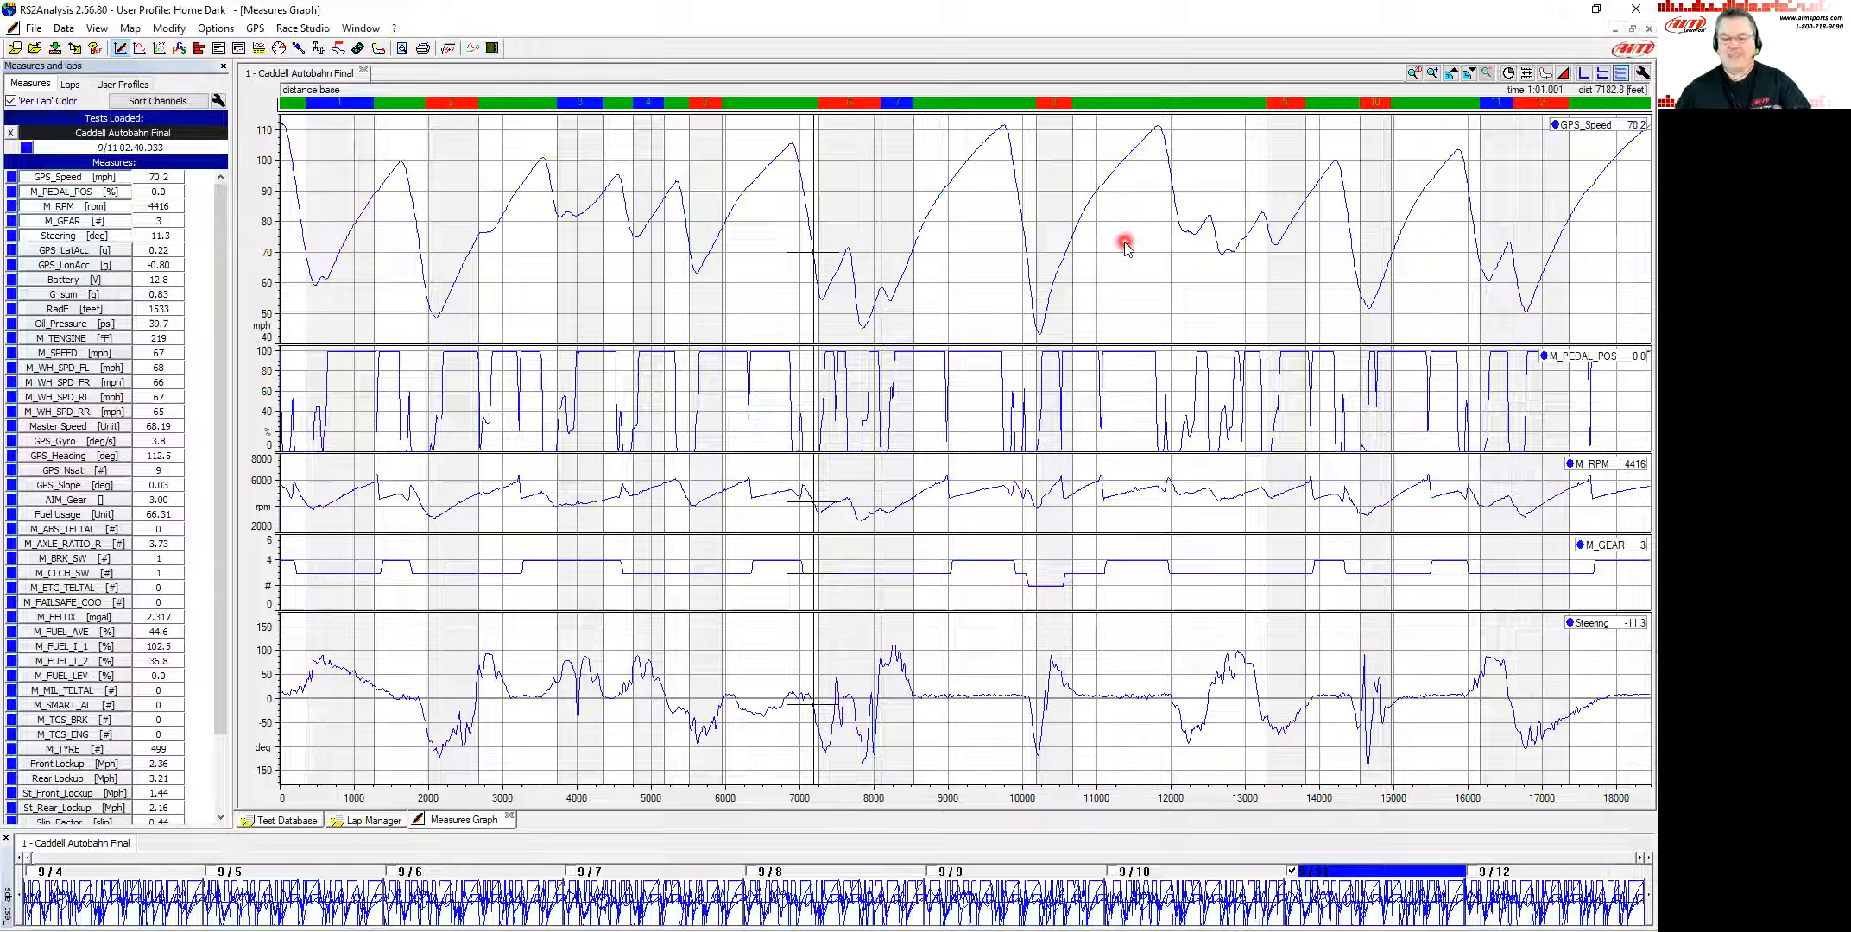
# Step: Remove the Steering and M_GEAR channels from the measures graph and move the graph cursor to about 9,360 feet
pyautogui.click(67, 235)
pyautogui.click(69, 222)
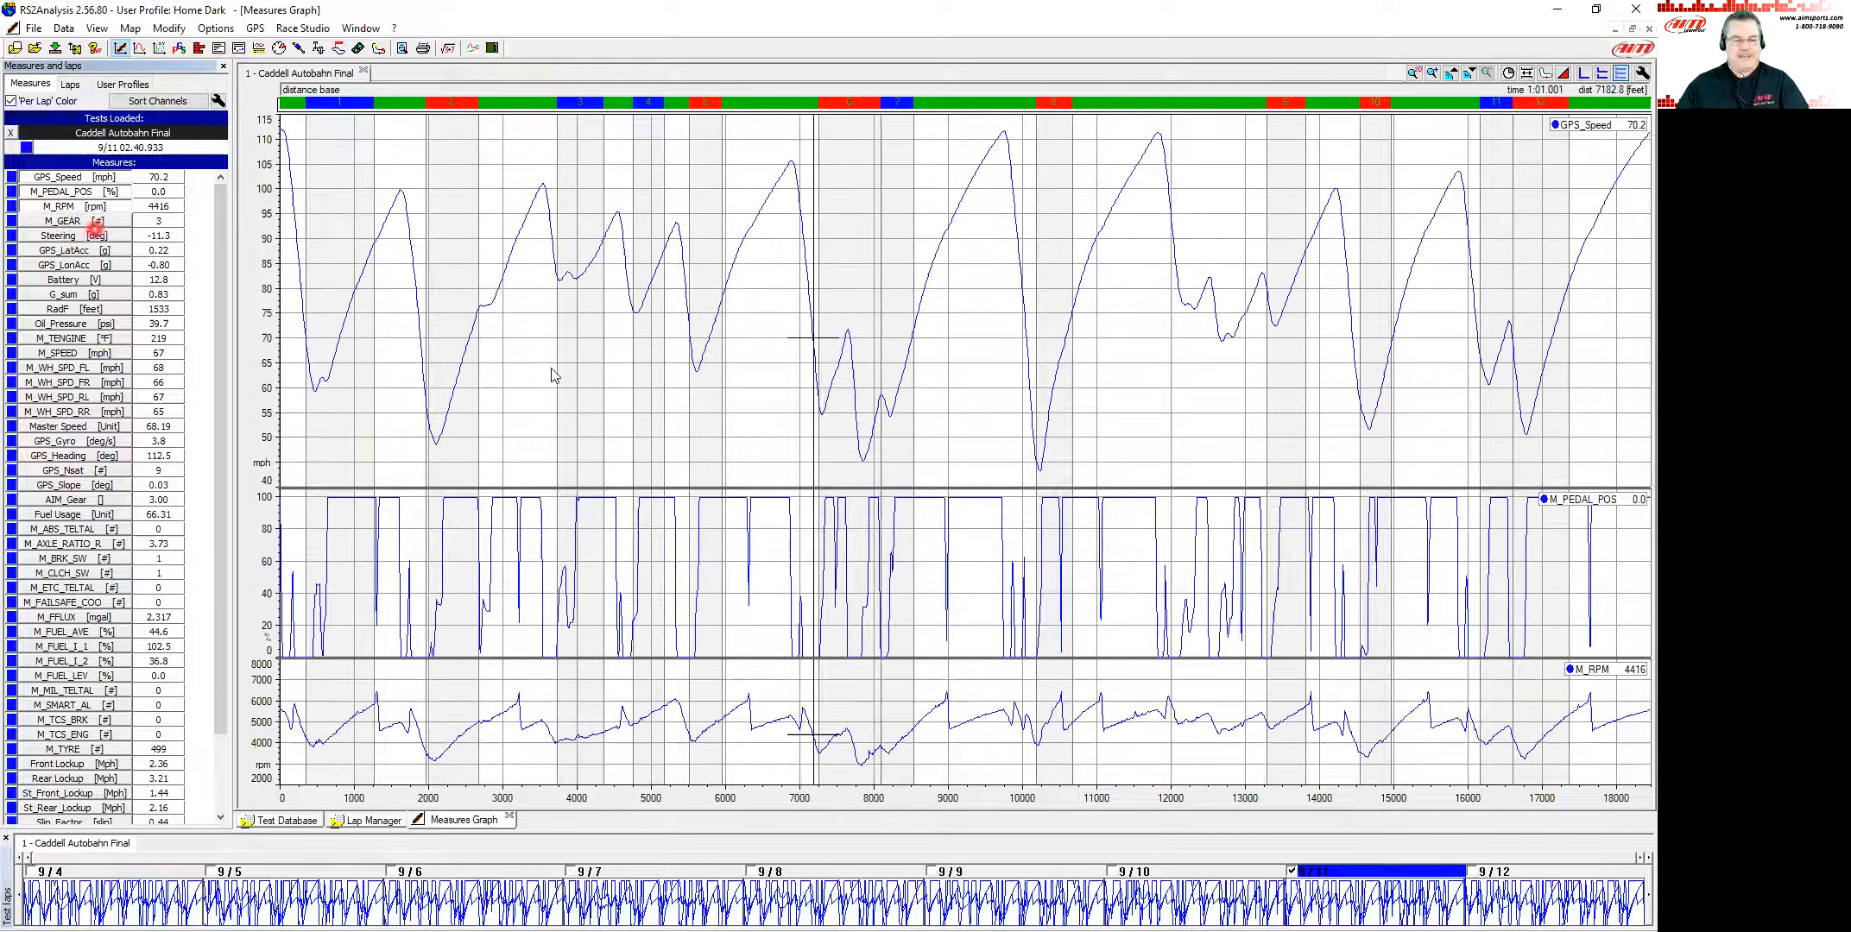
pyautogui.moveTo(893, 331); pyautogui.dragTo(975, 338)
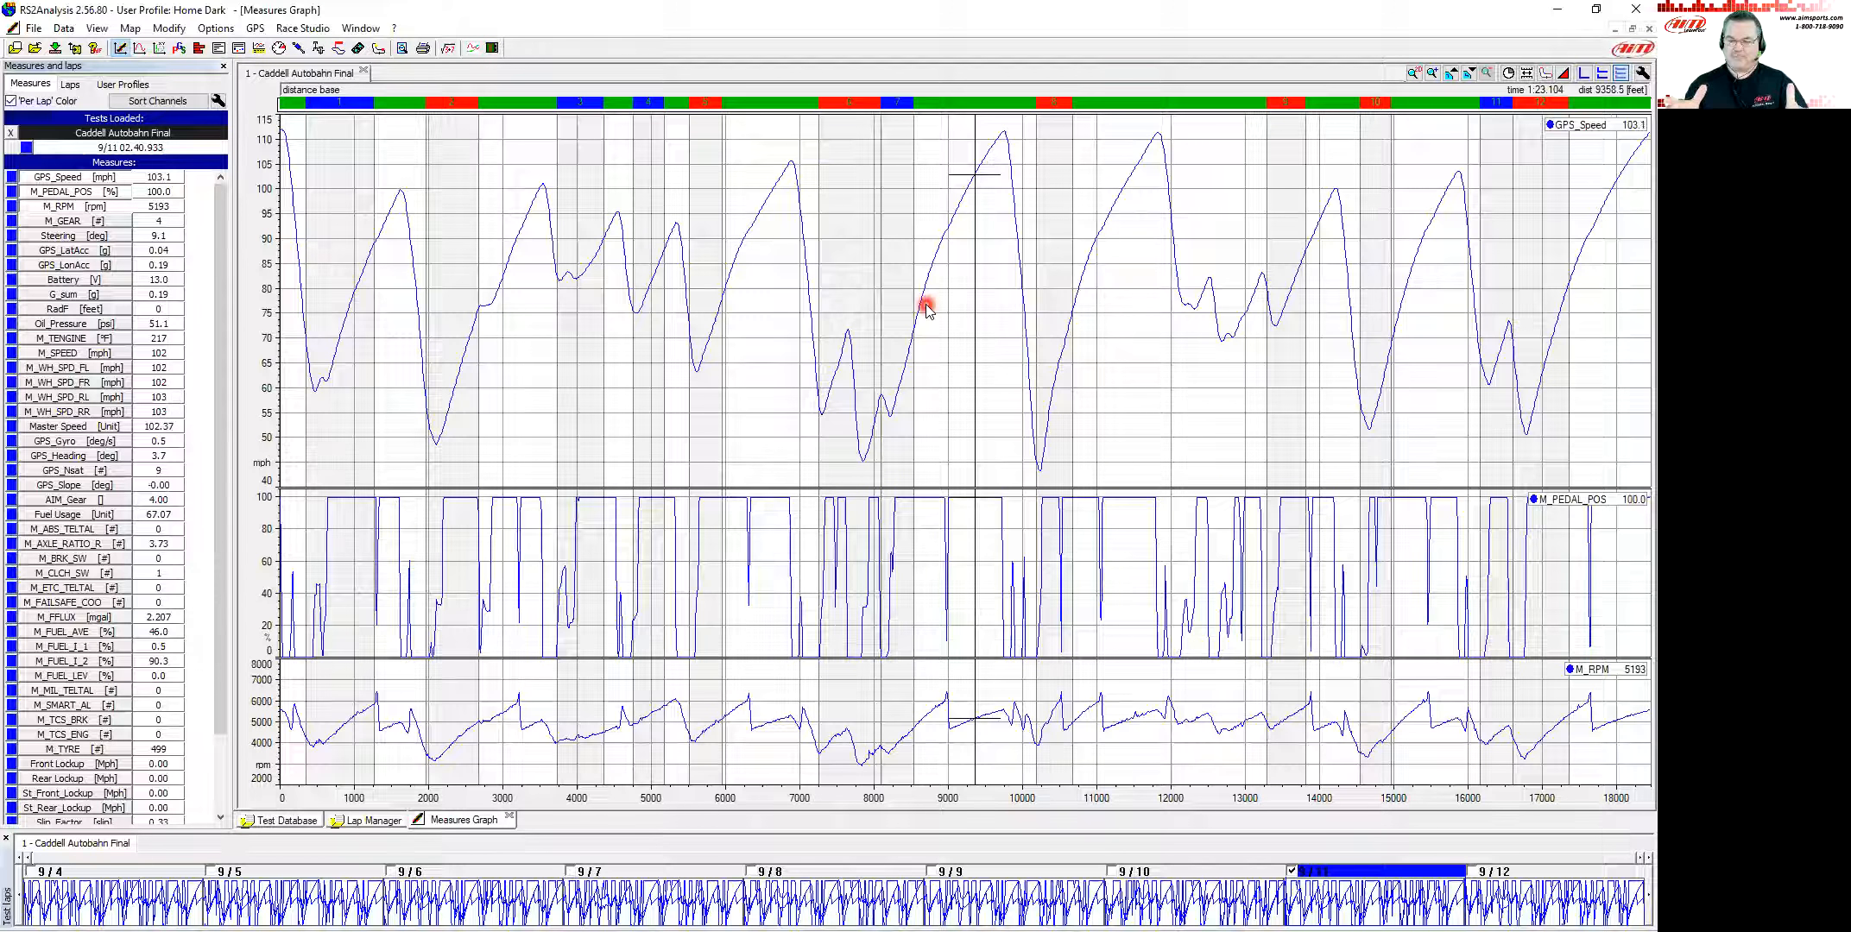
# Step: Create a second user profile named Mod Home White with all current settings
pyautogui.click(131, 86)
pyautogui.click(212, 165)
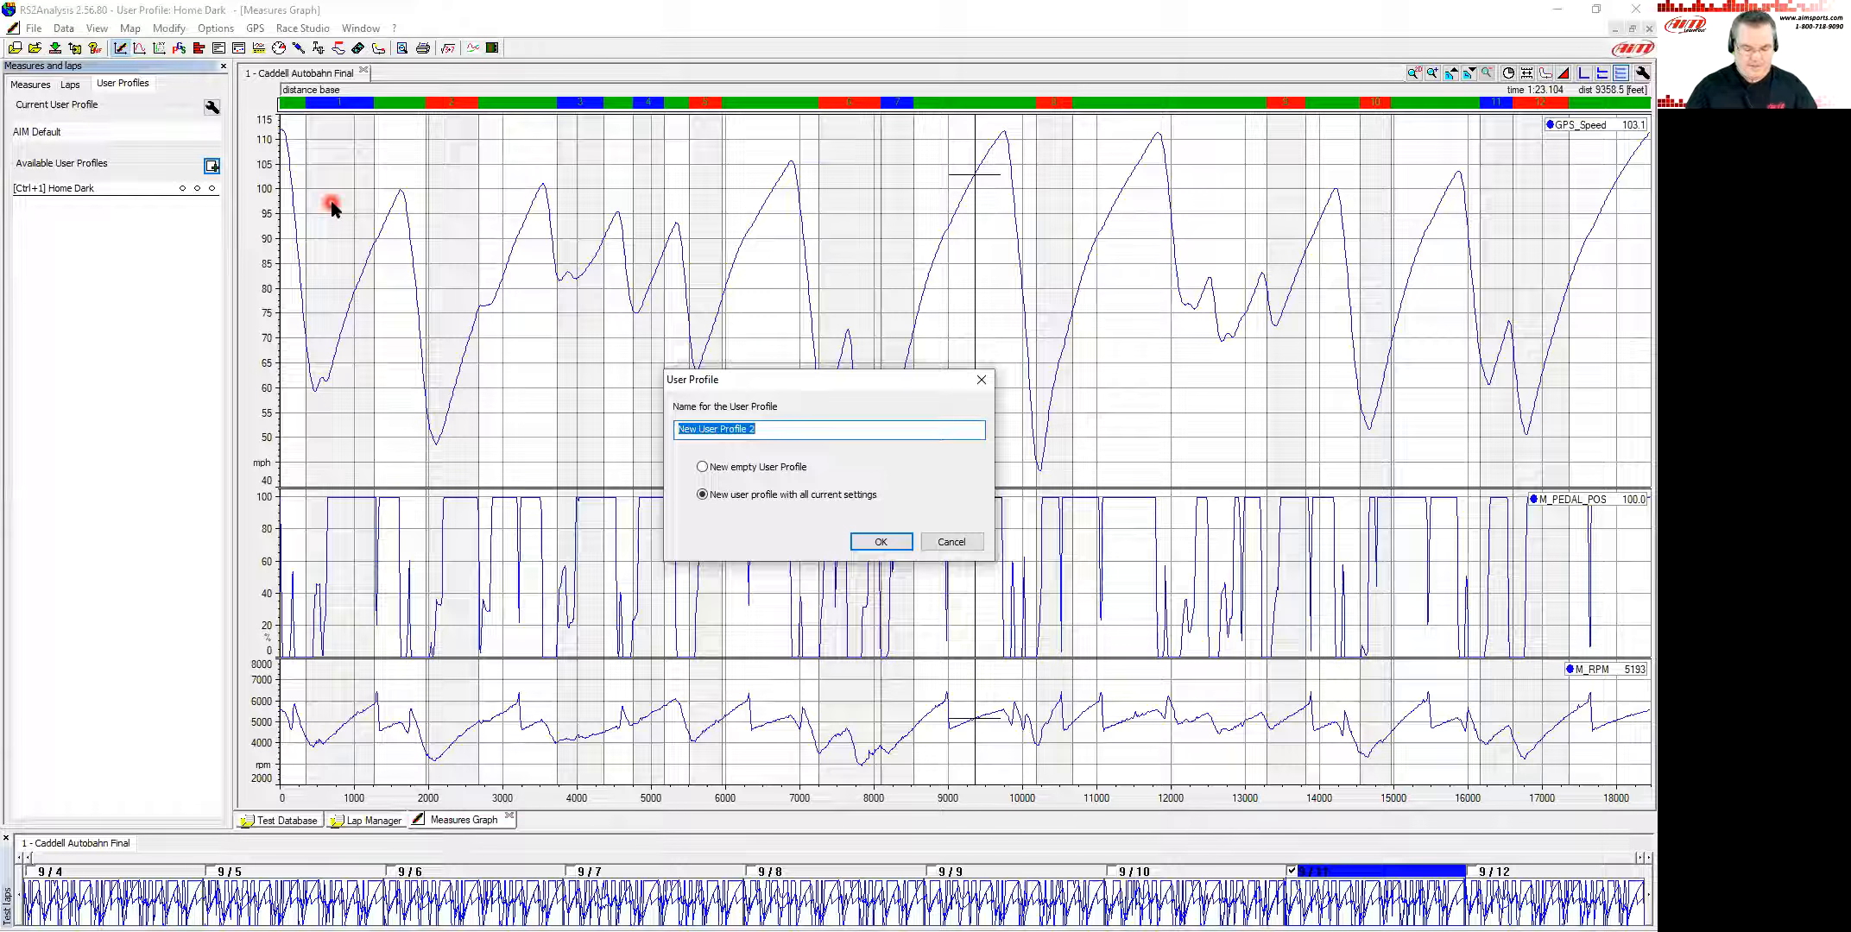
pyautogui.write('Mod Home White')
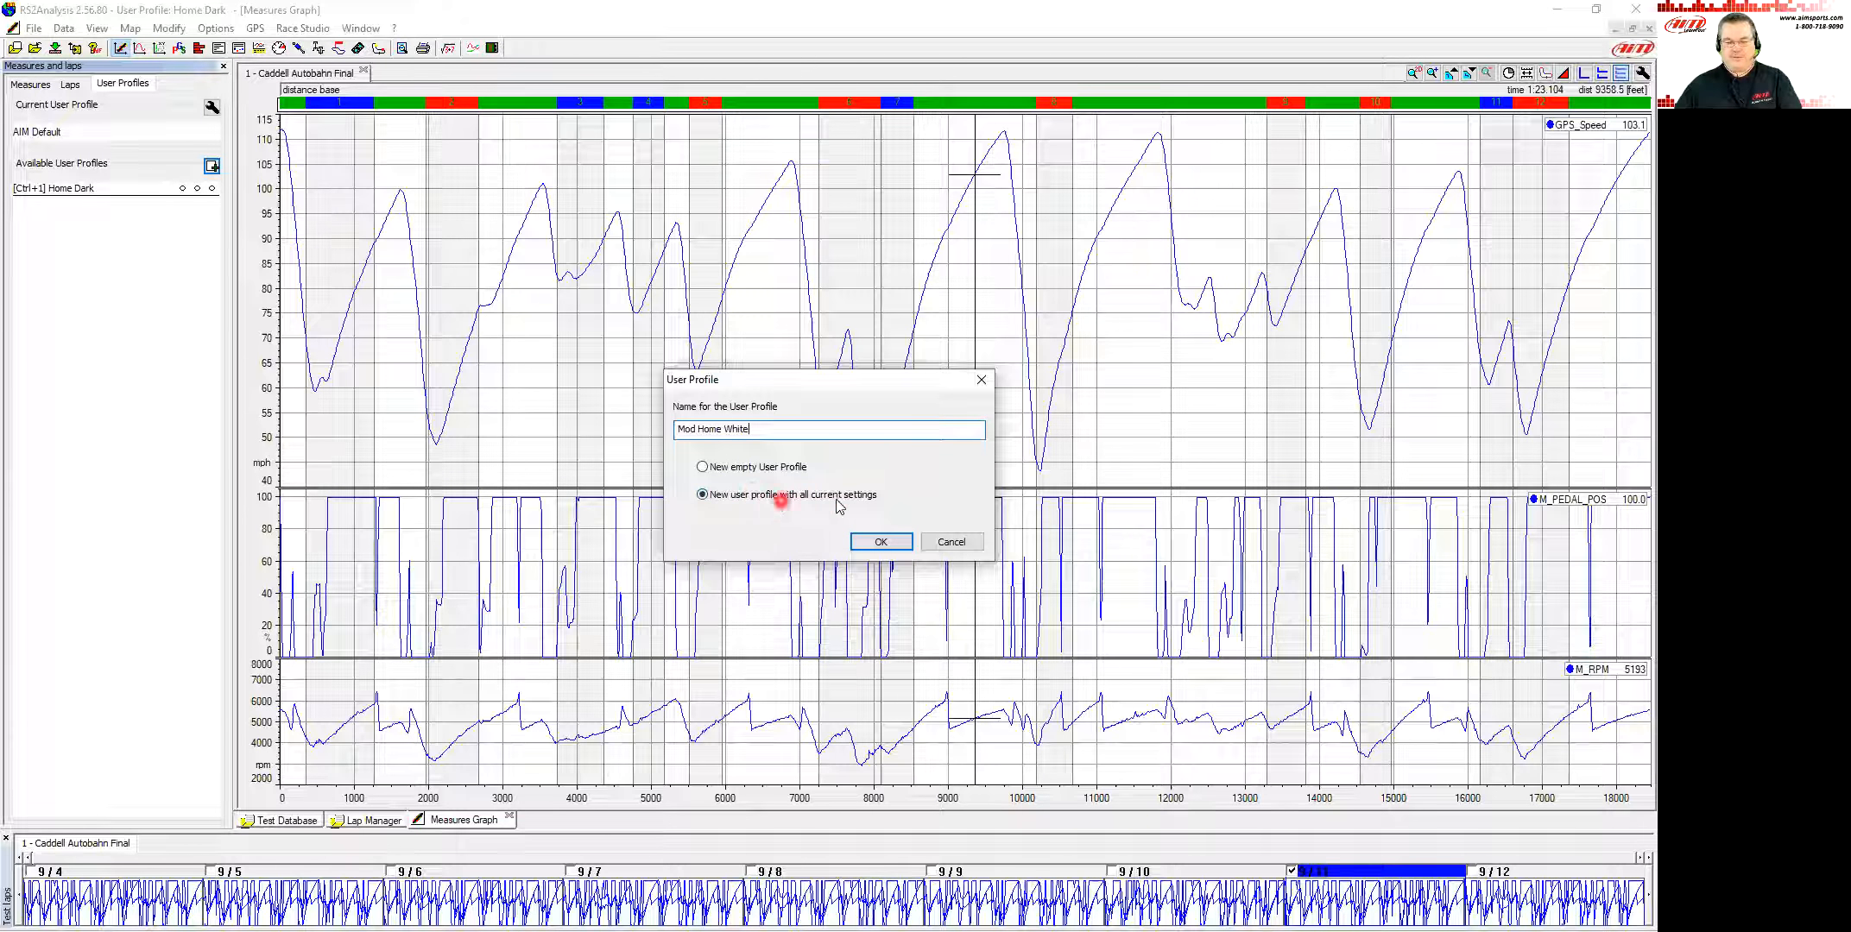
pyautogui.click(884, 543)
pyautogui.click(776, 334)
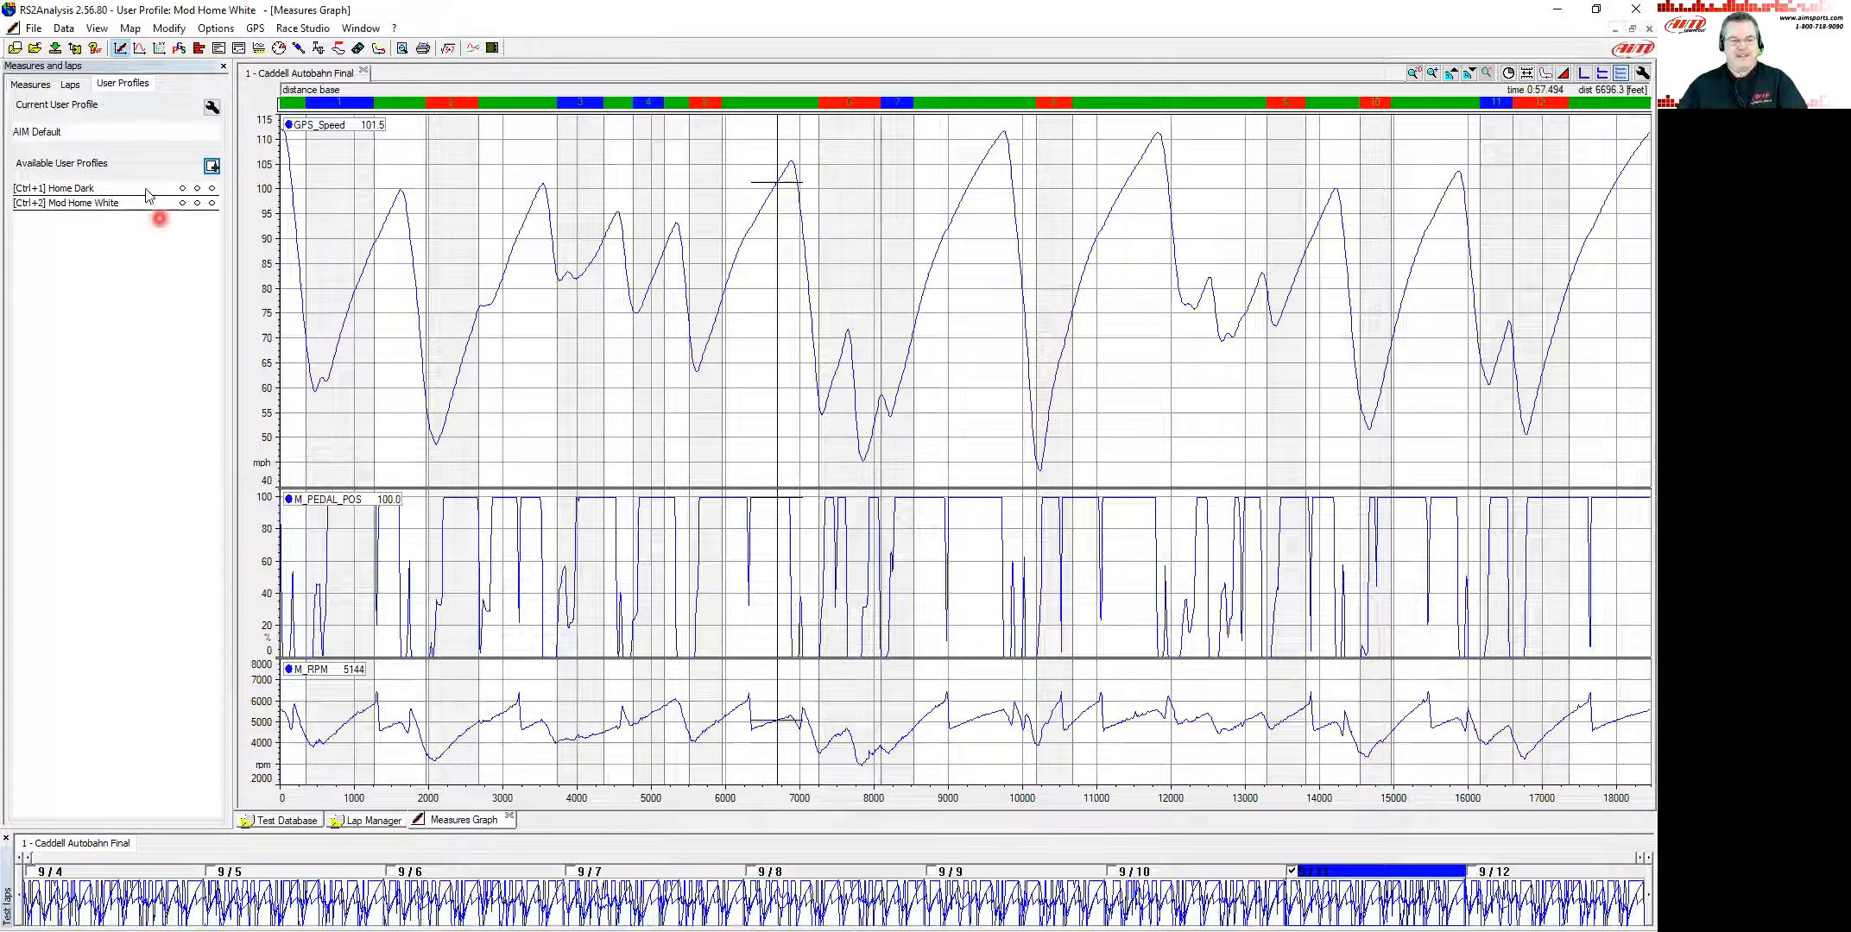
# Step: Switch between the saved user profiles by loading Home Dark, Mod Home White and Home Dark again
pyautogui.moveTo(162, 199)
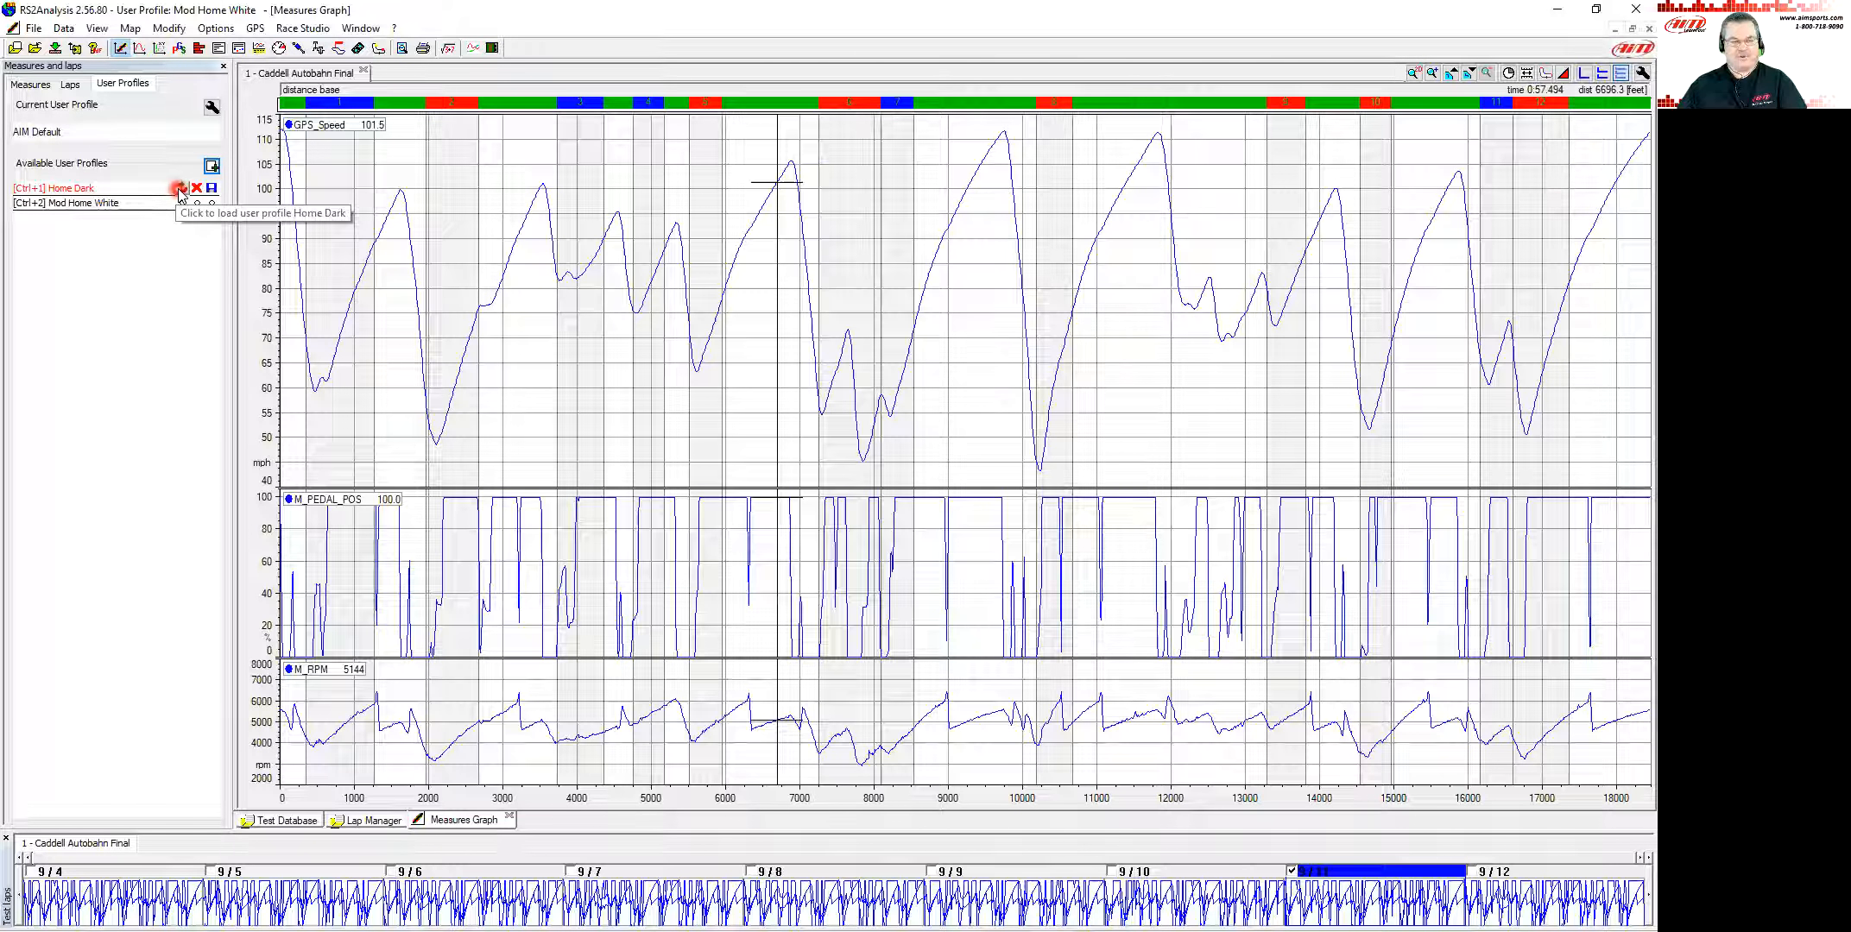
pyautogui.click(182, 188)
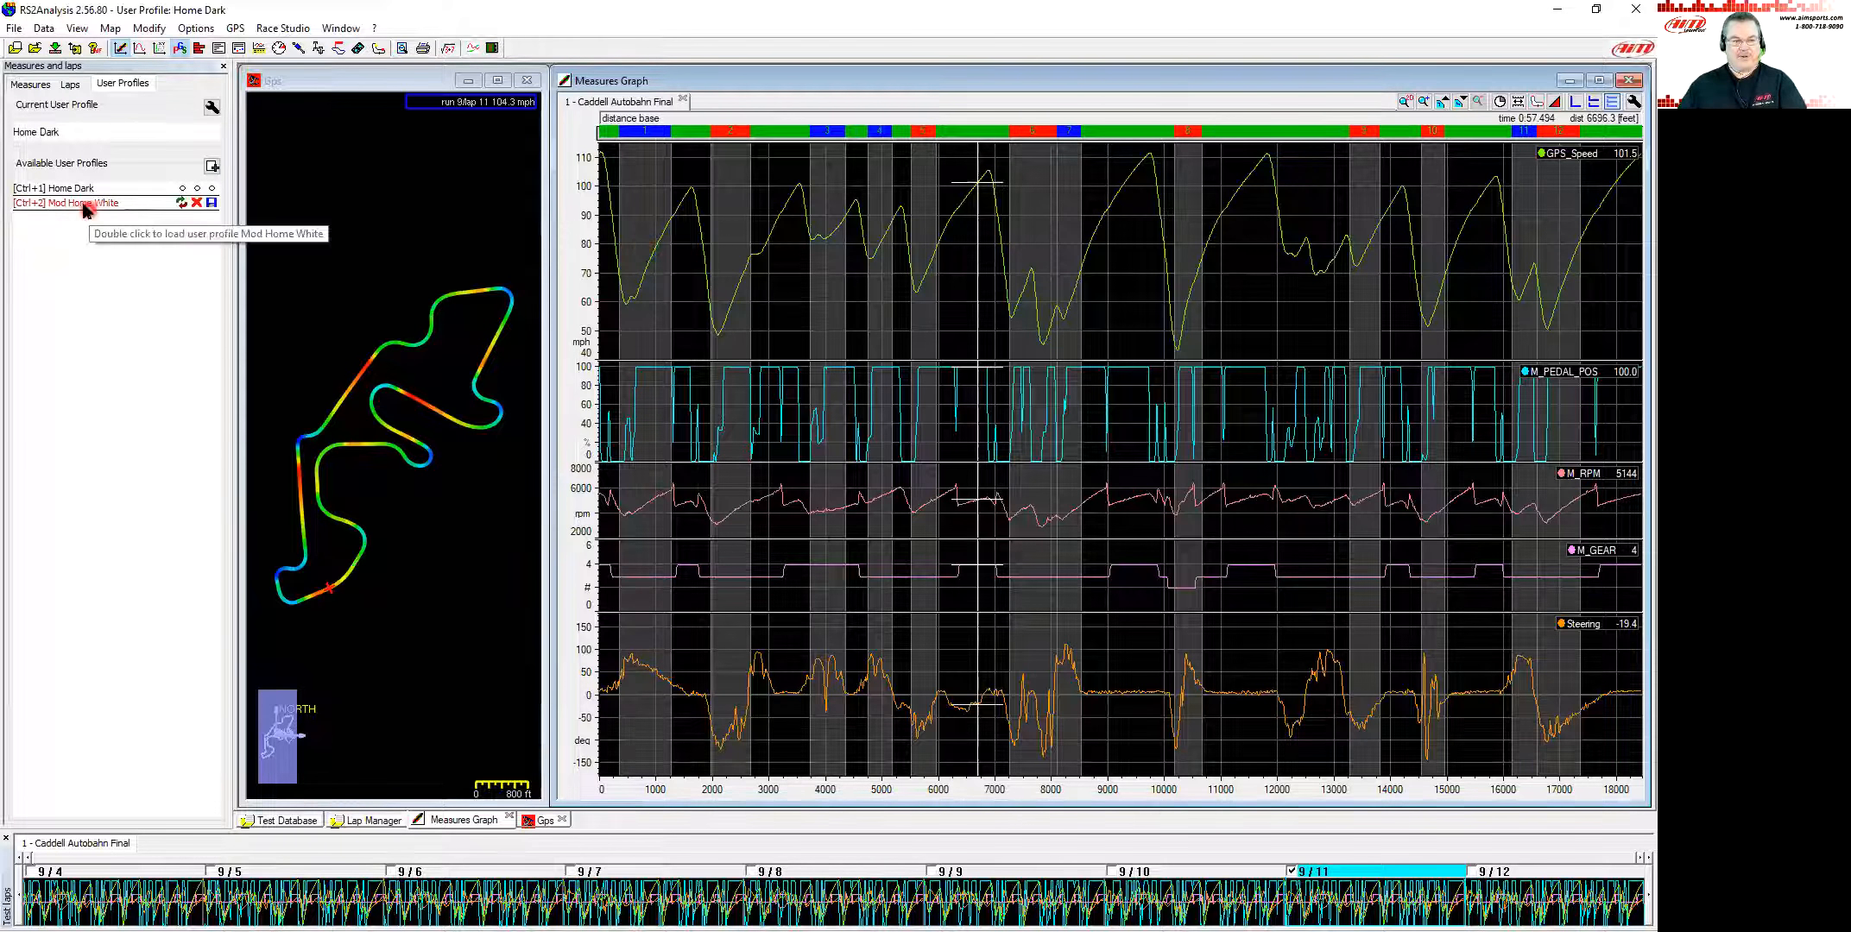
pyautogui.doubleClick(180, 202)
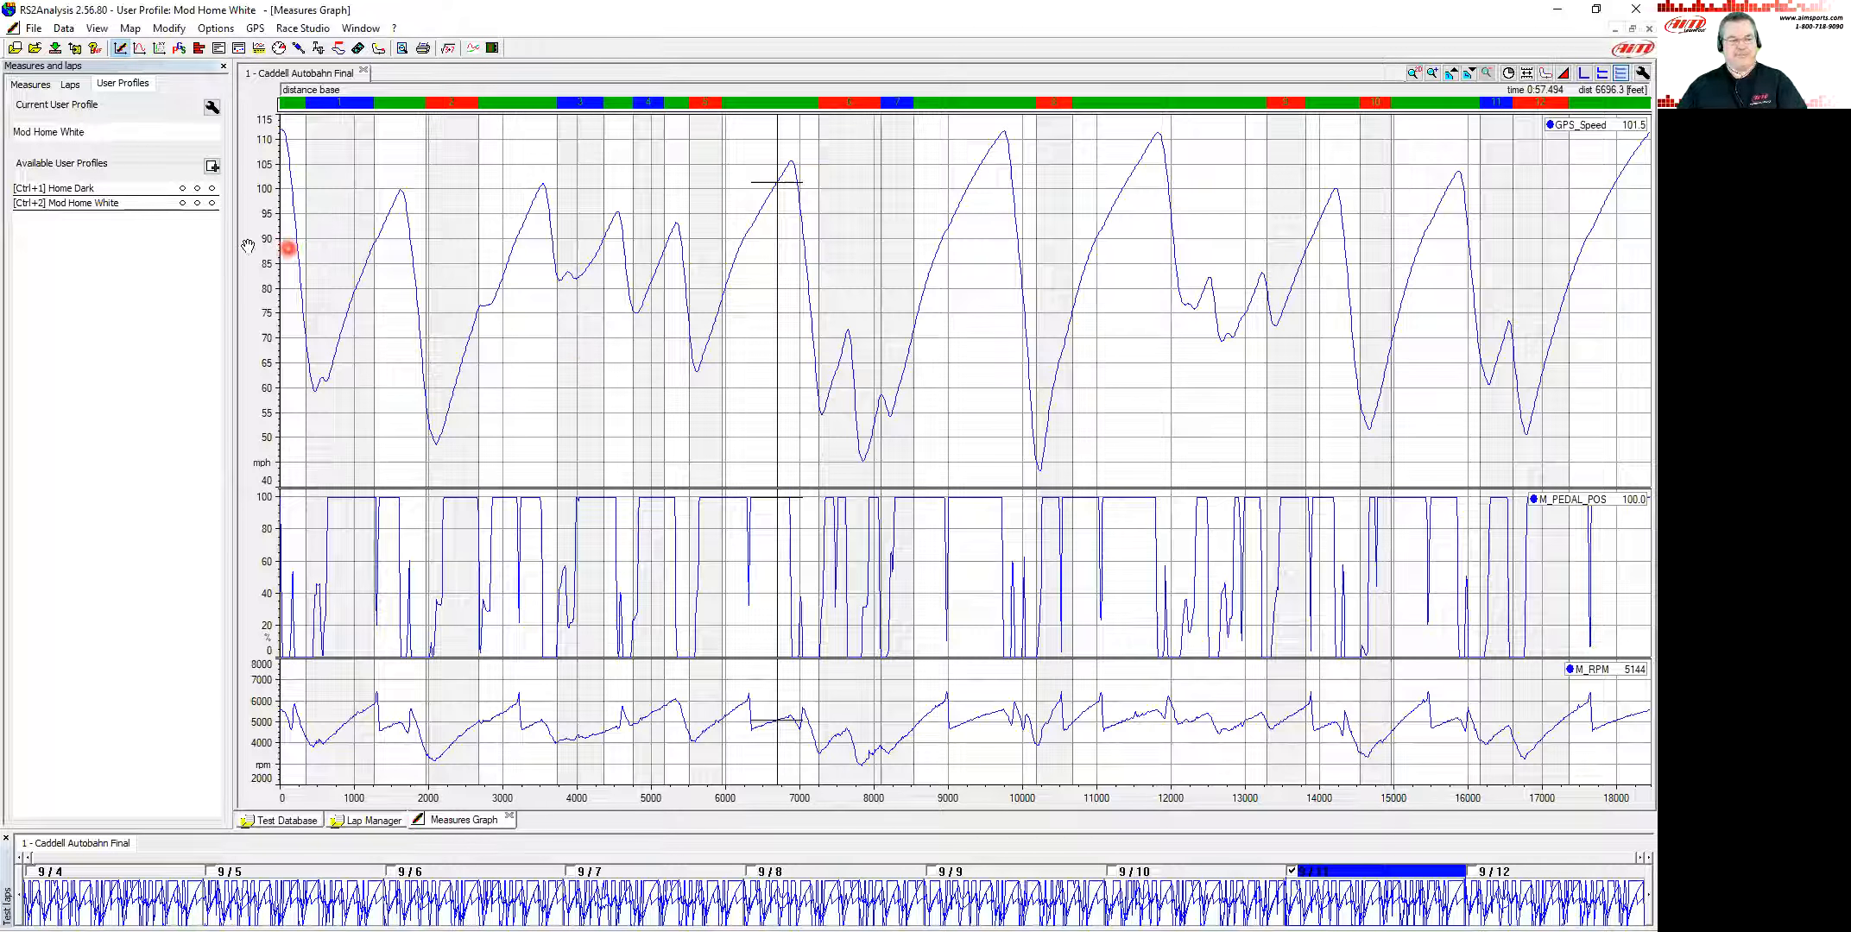
pyautogui.click(182, 188)
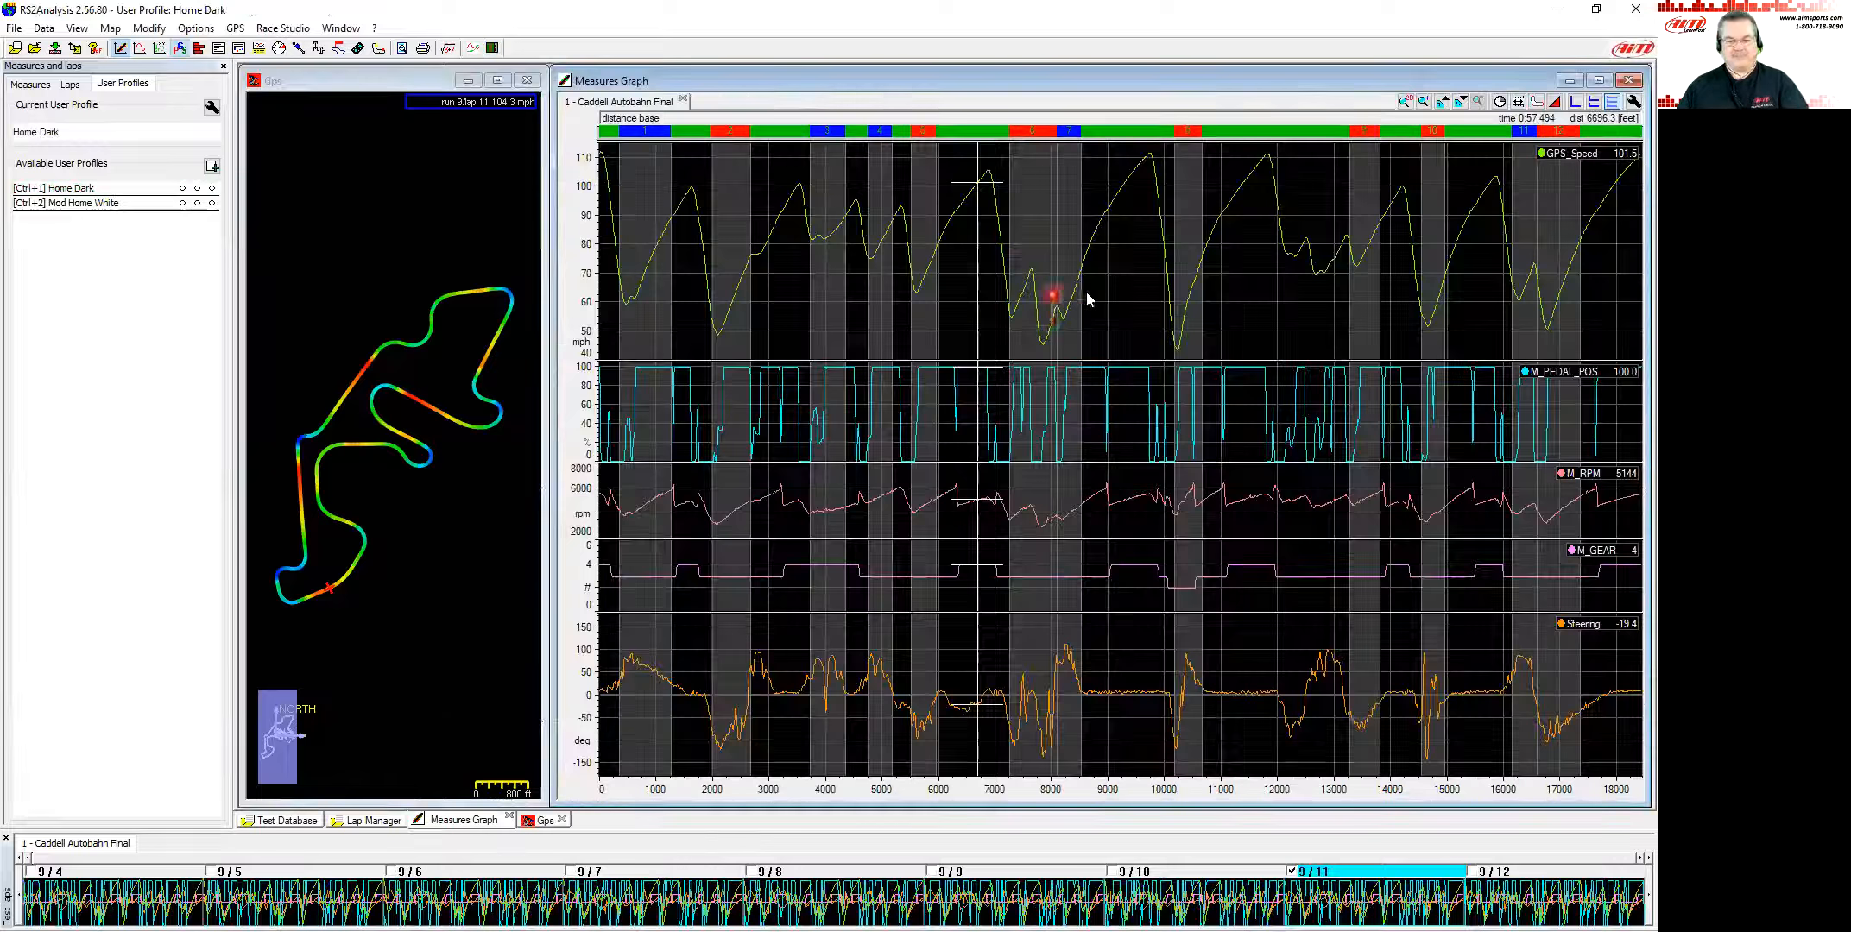
pyautogui.click(1098, 290)
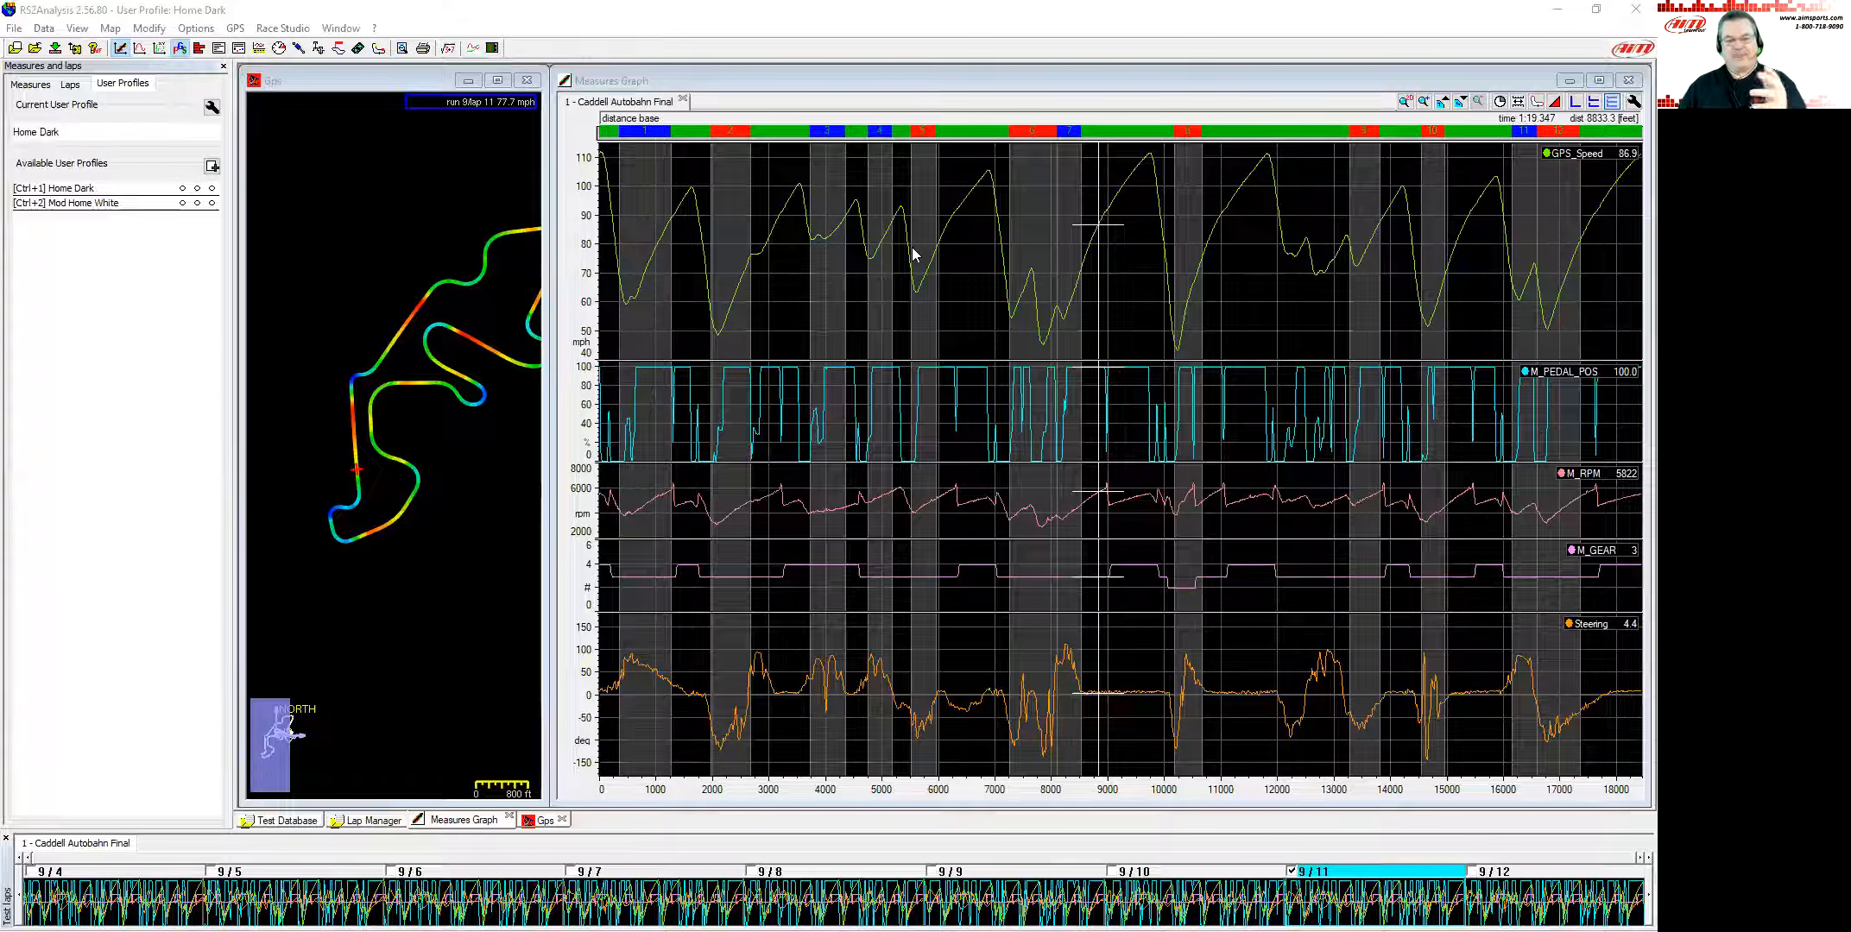
# Step: Show the measures list, place the graph cursor at about 6,360 feet and repeatedly zoom the graph in and out around it
pyautogui.click(33, 85)
pyautogui.moveTo(1162, 281); pyautogui.dragTo(960, 276)
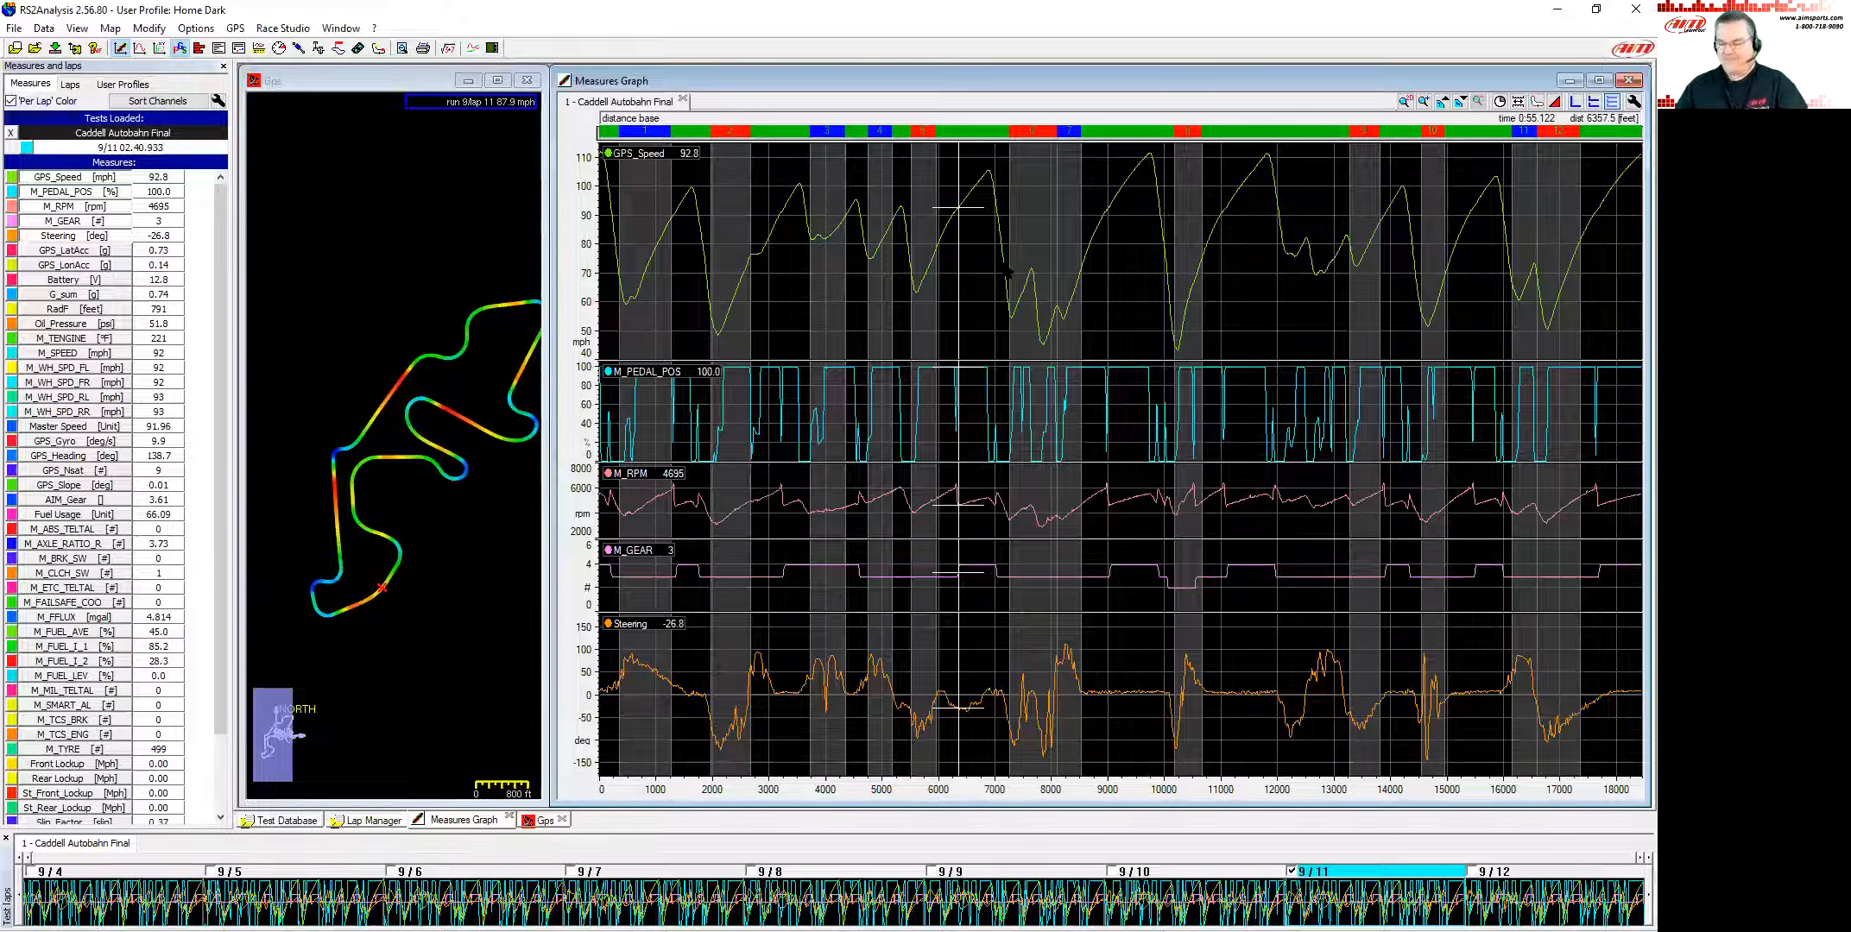
pyautogui.press('Up')
pyautogui.press('Up')
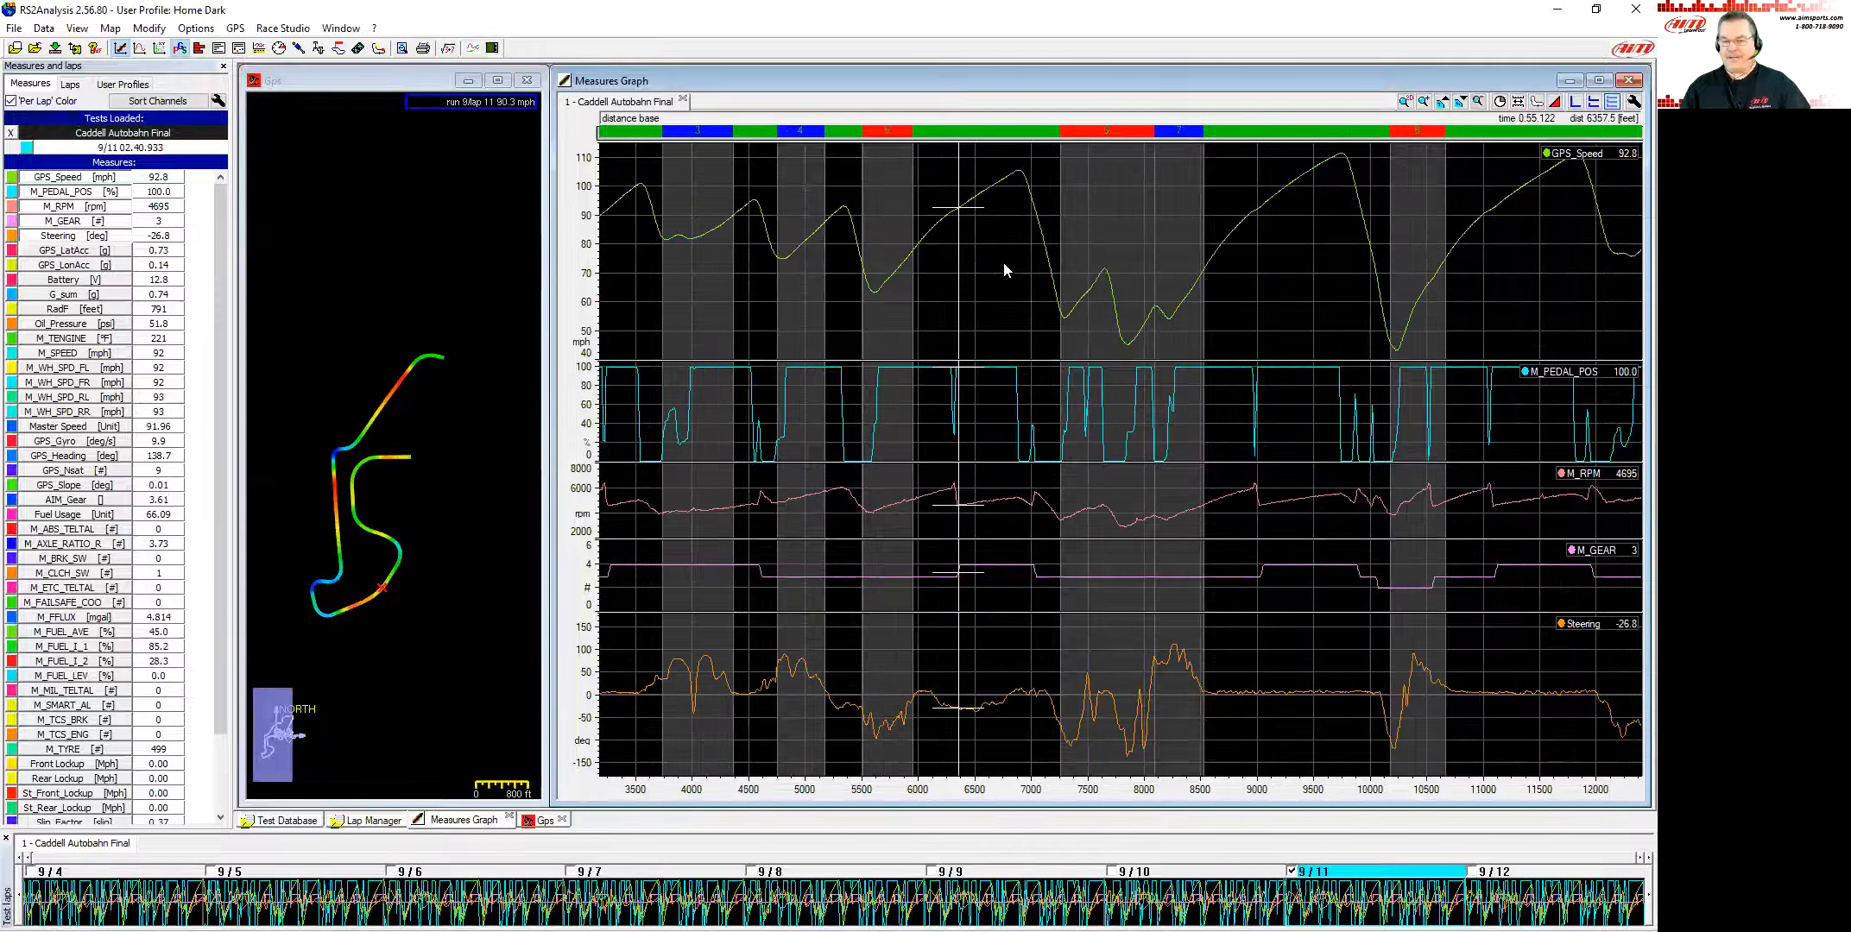
pyautogui.press('Down')
pyautogui.press('Down')
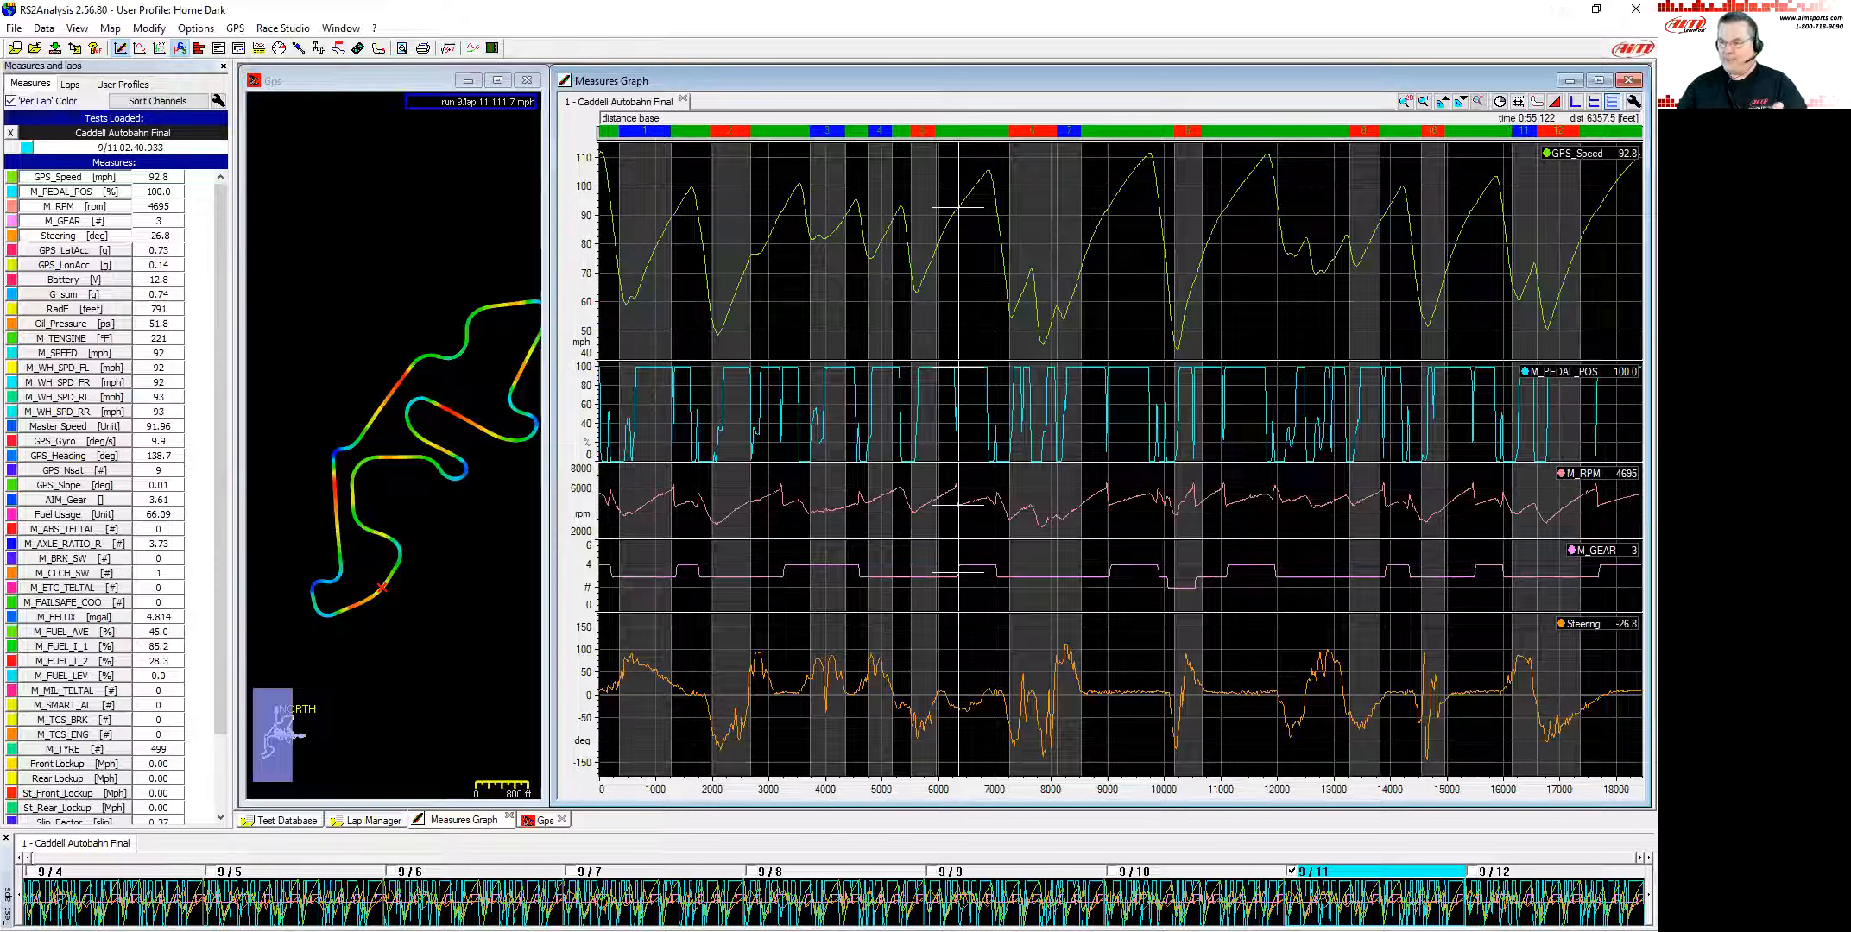
pyautogui.press('Up')
pyautogui.press('Up')
pyautogui.press('Up')
pyautogui.press('Down')
pyautogui.press('Down')
pyautogui.press('Down')
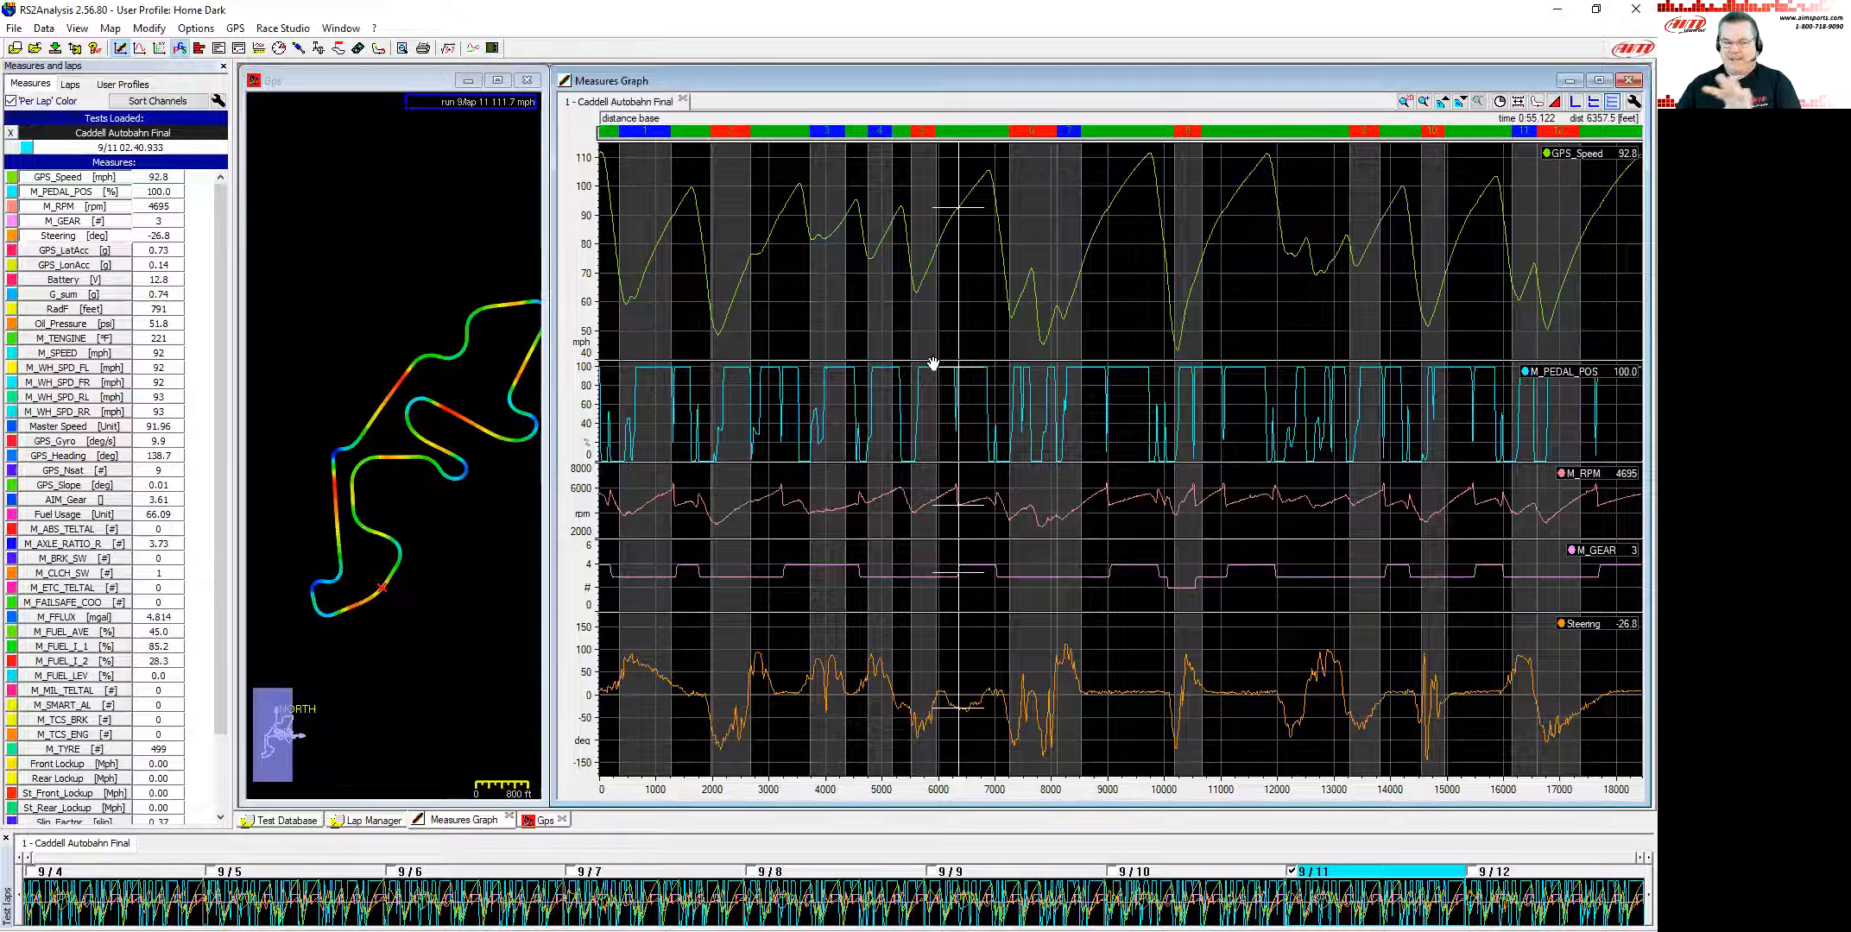
# Step: Move the graph cursor to about 2,050 and 8,830 feet, and view the second spot zoomed in before restoring the full lap
pyautogui.click(646, 197)
pyautogui.click(713, 207)
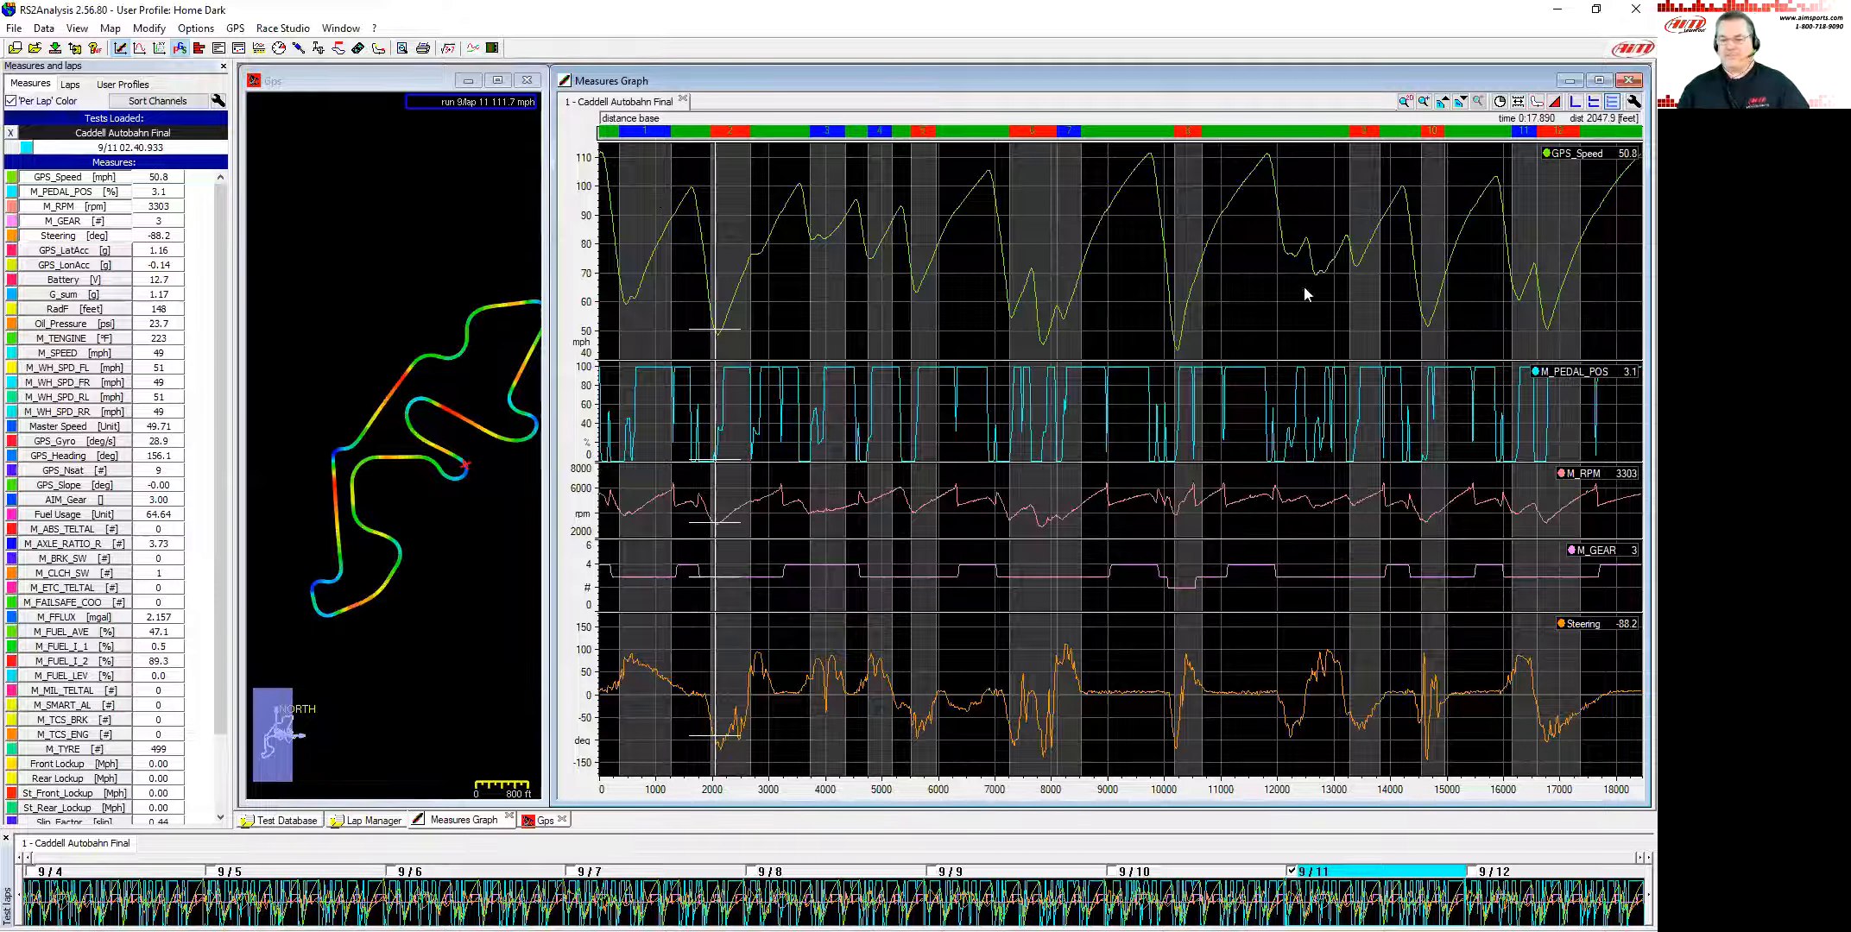
pyautogui.click(1098, 200)
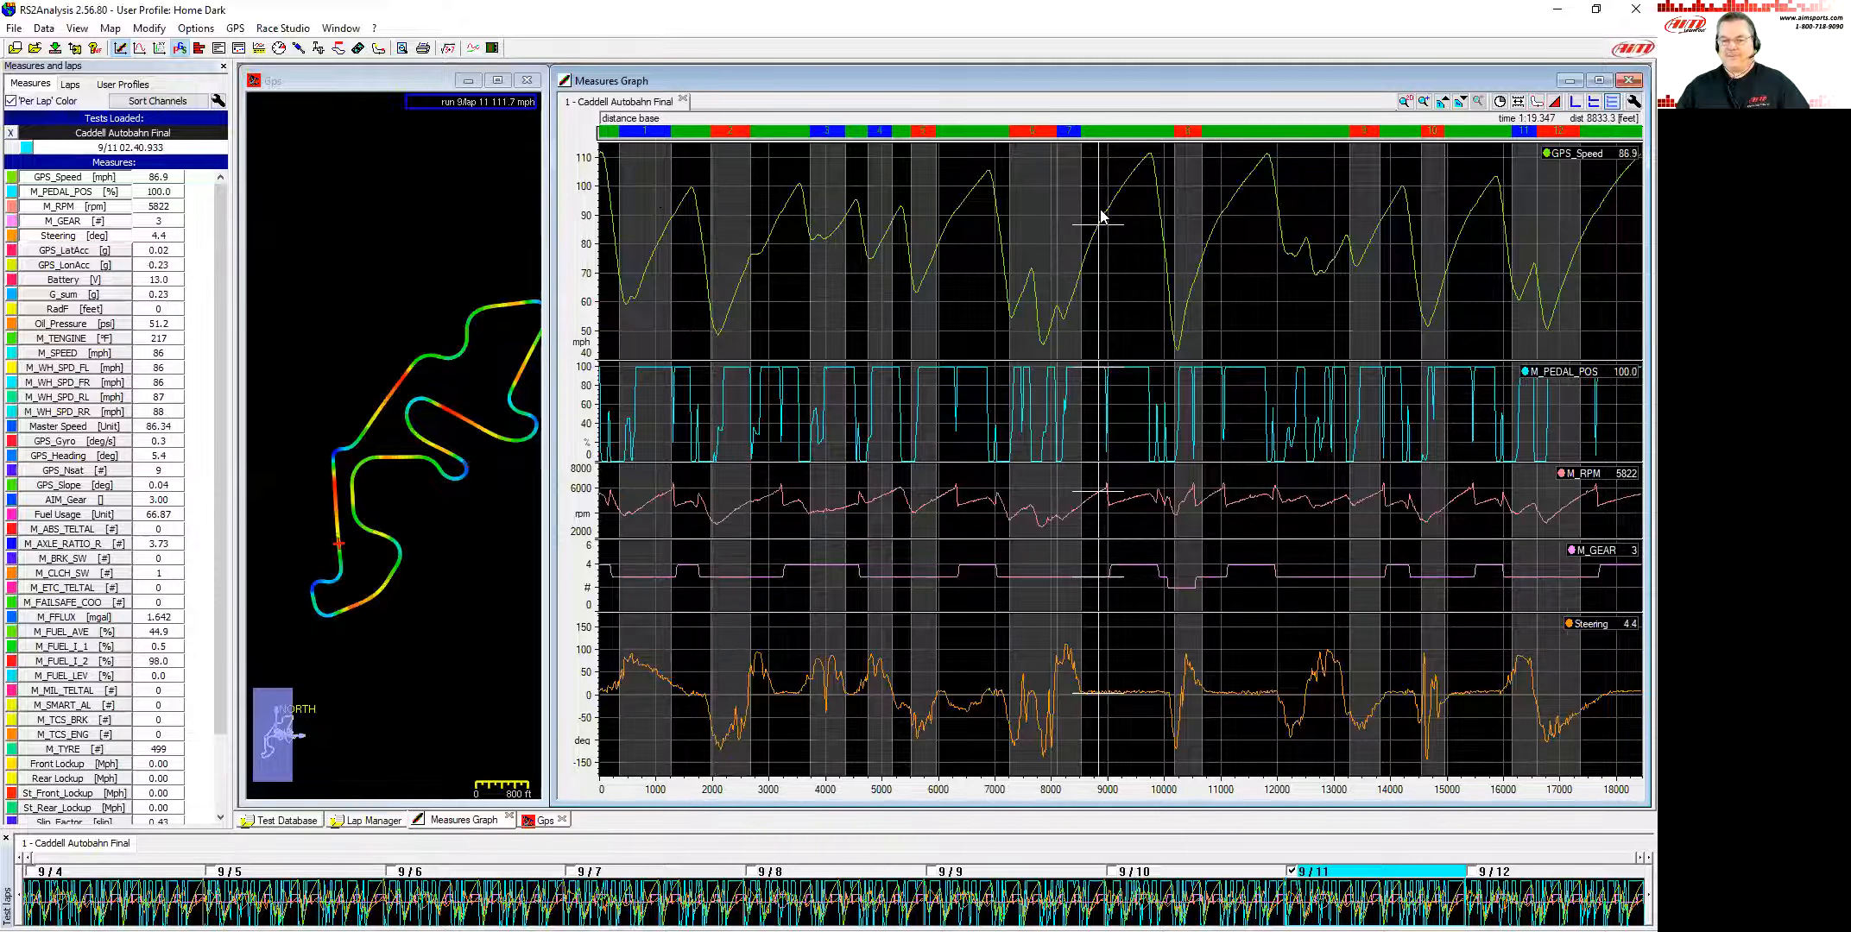
pyautogui.scroll(2, 1103, 217)
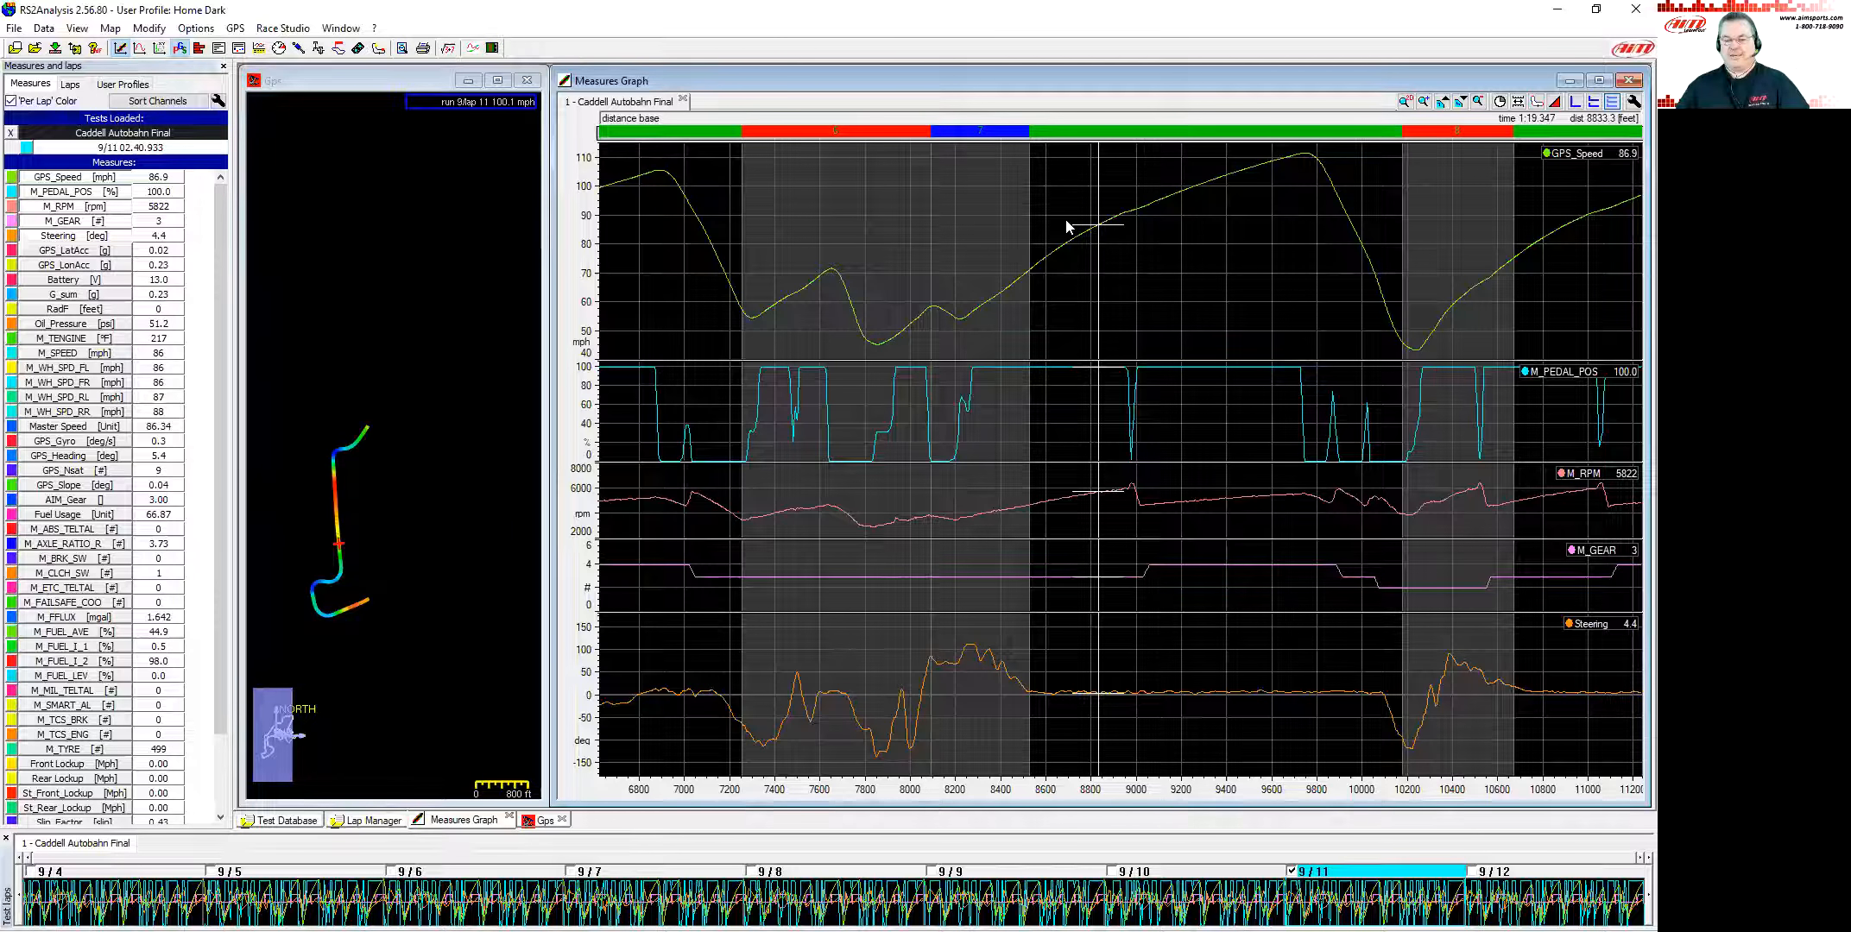
pyautogui.scroll(-2, 1096, 259)
# Step: Place the cursor at the GPS_Speed low point near 2,110 feet and inspect that corner zoomed in before restoring the full lap
pyautogui.click(713, 337)
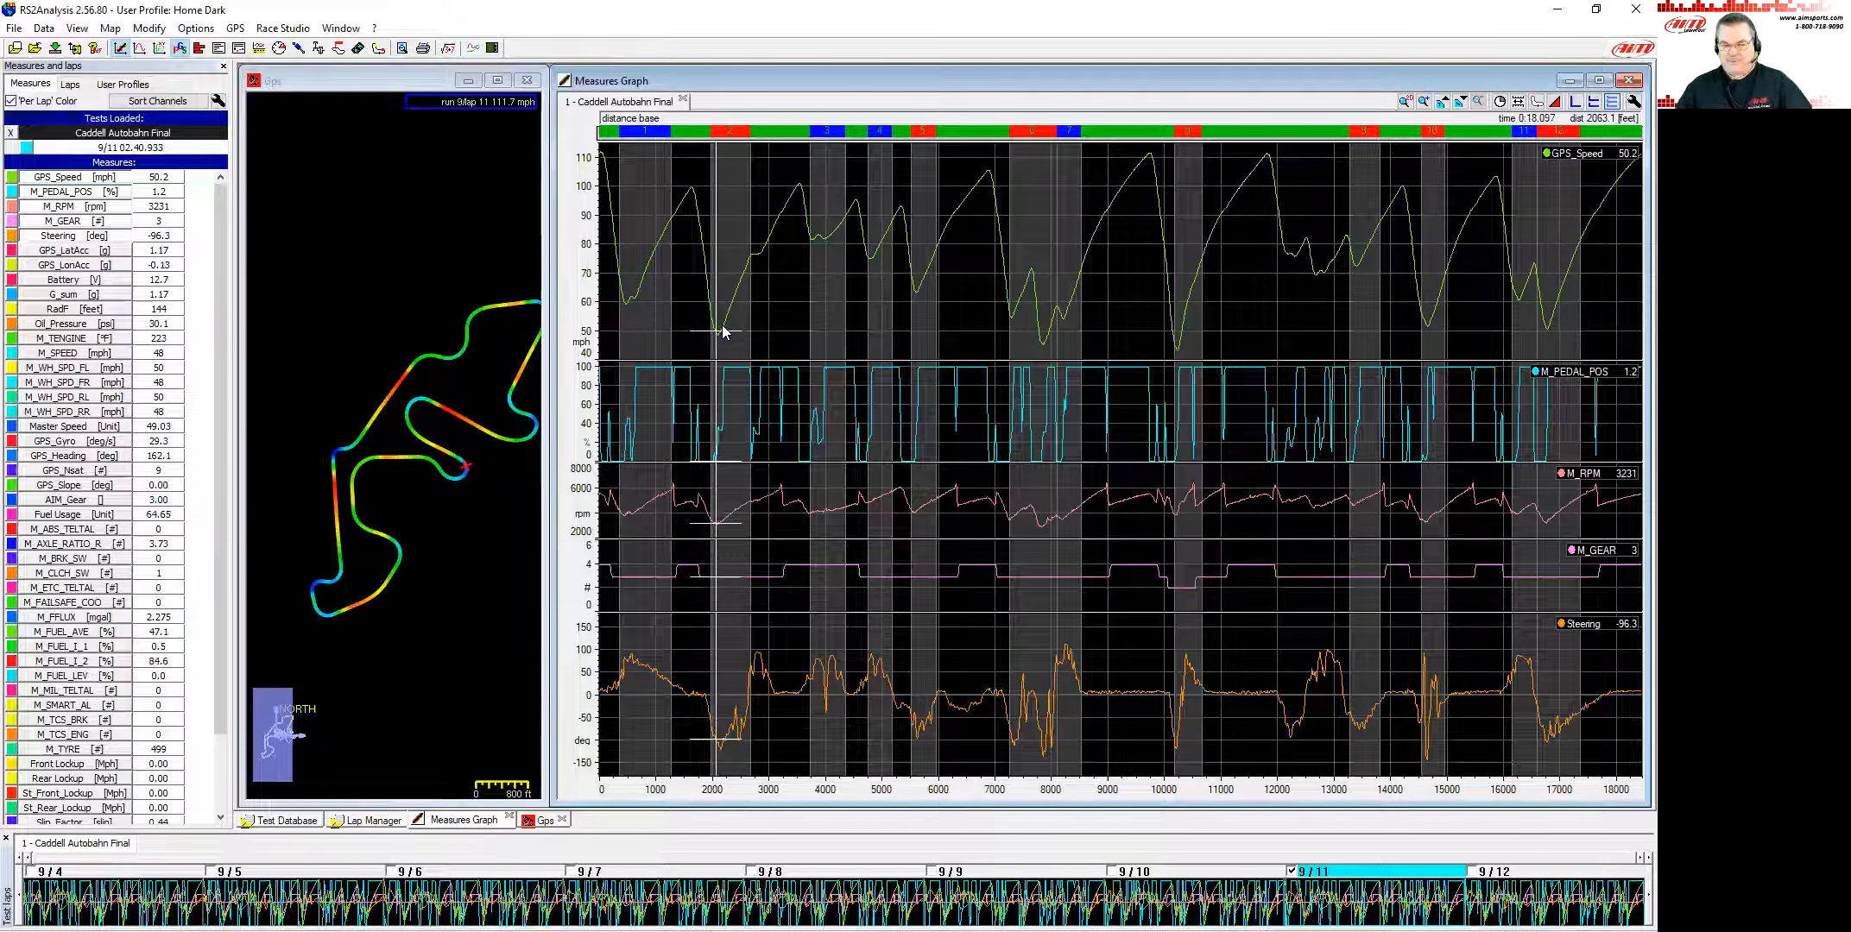
pyautogui.click(718, 336)
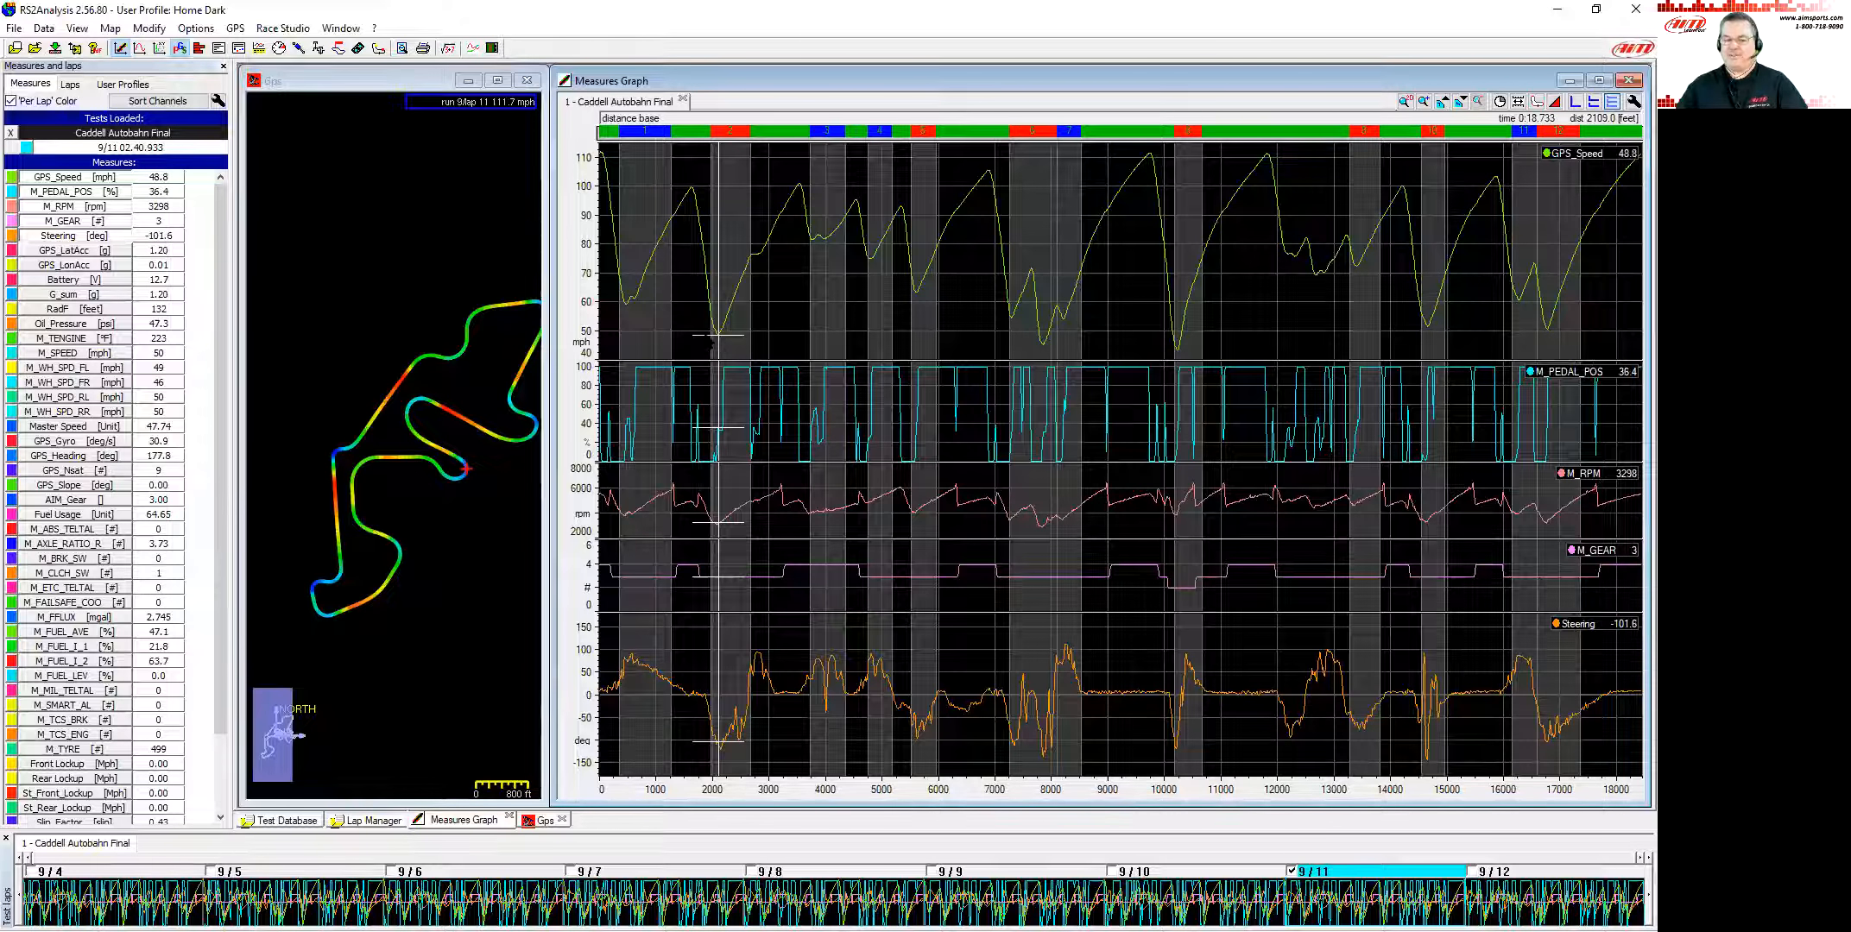
pyautogui.scroll(3, 713, 339)
pyautogui.scroll(2, 706, 340)
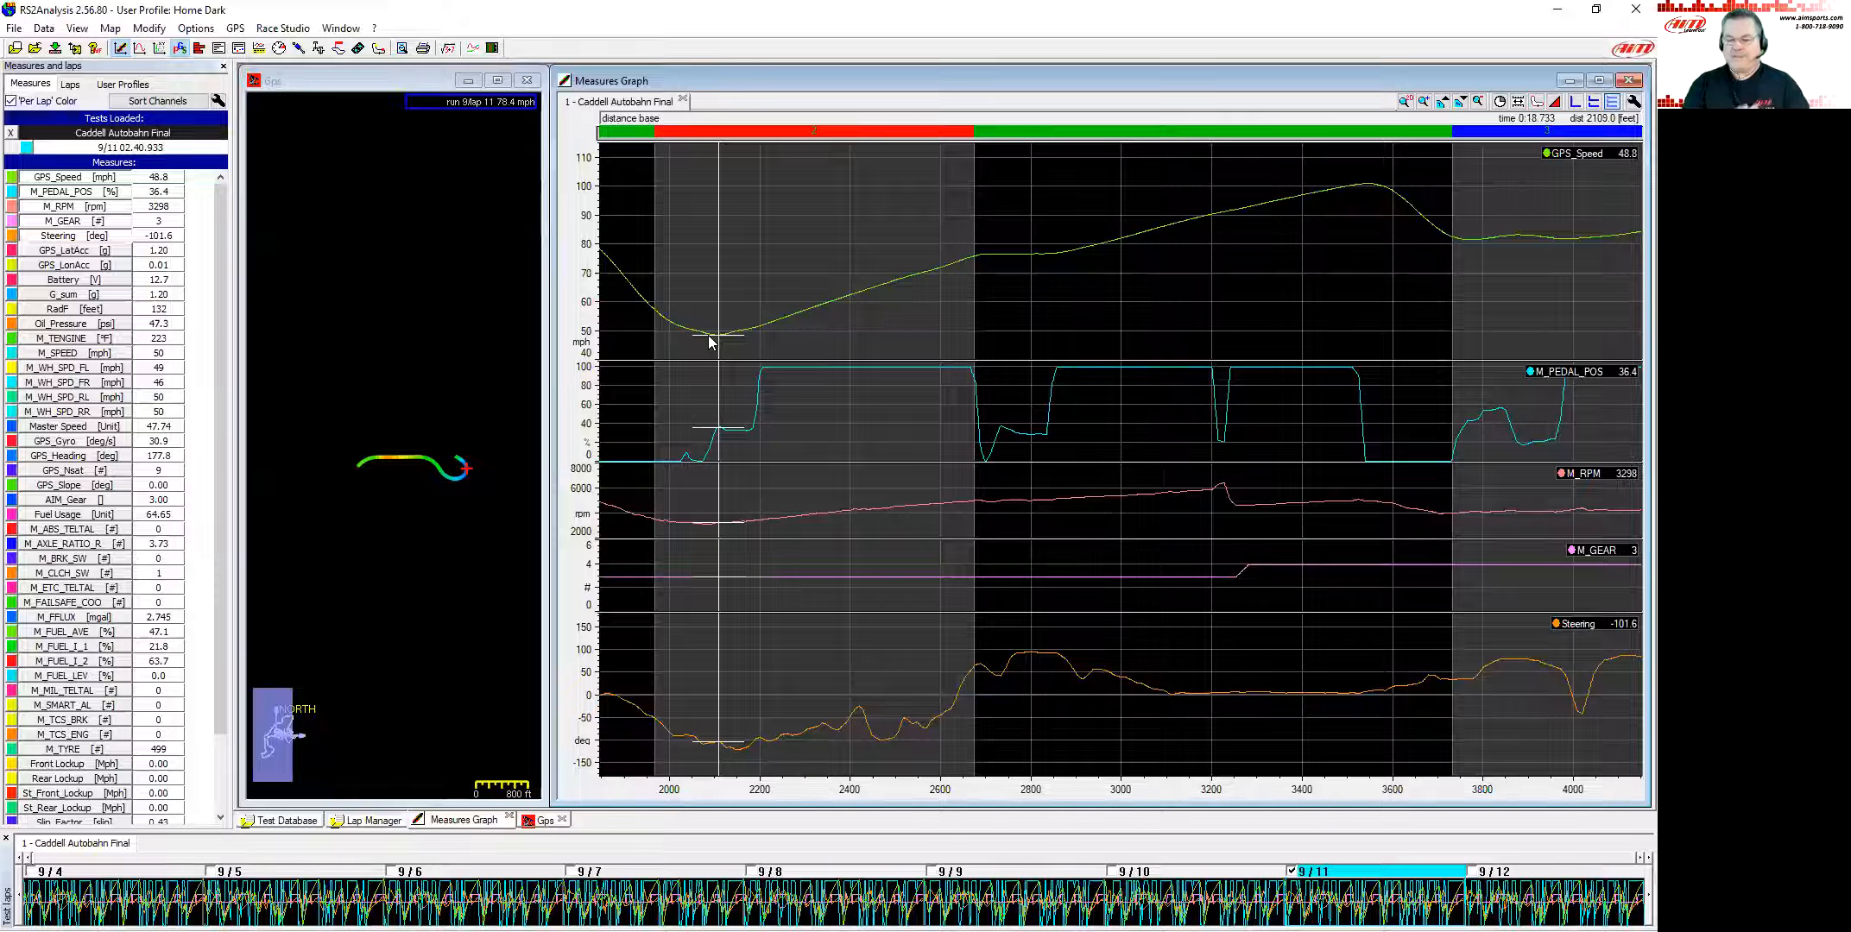
pyautogui.scroll(-3, 762, 295)
# Step: Place the cursor at about 11,340 feet and examine the channel traces around it in close-up
pyautogui.click(1094, 293)
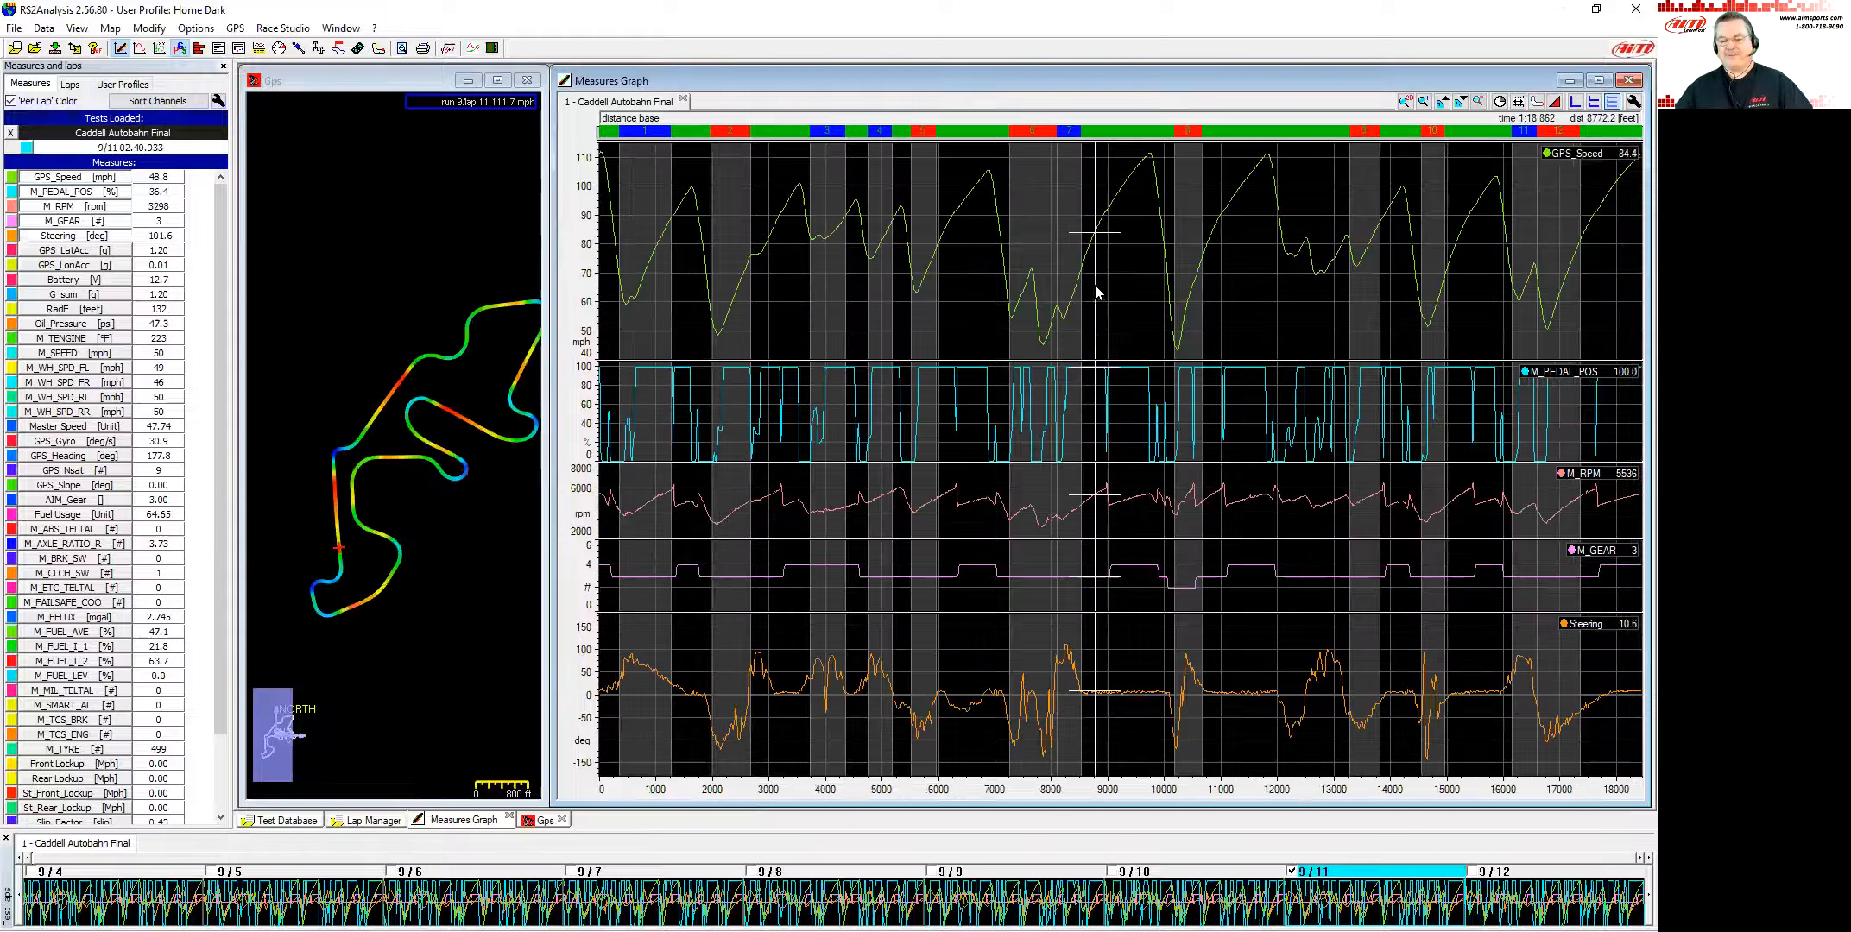
pyautogui.click(1239, 308)
pyautogui.scroll(3, 1199, 305)
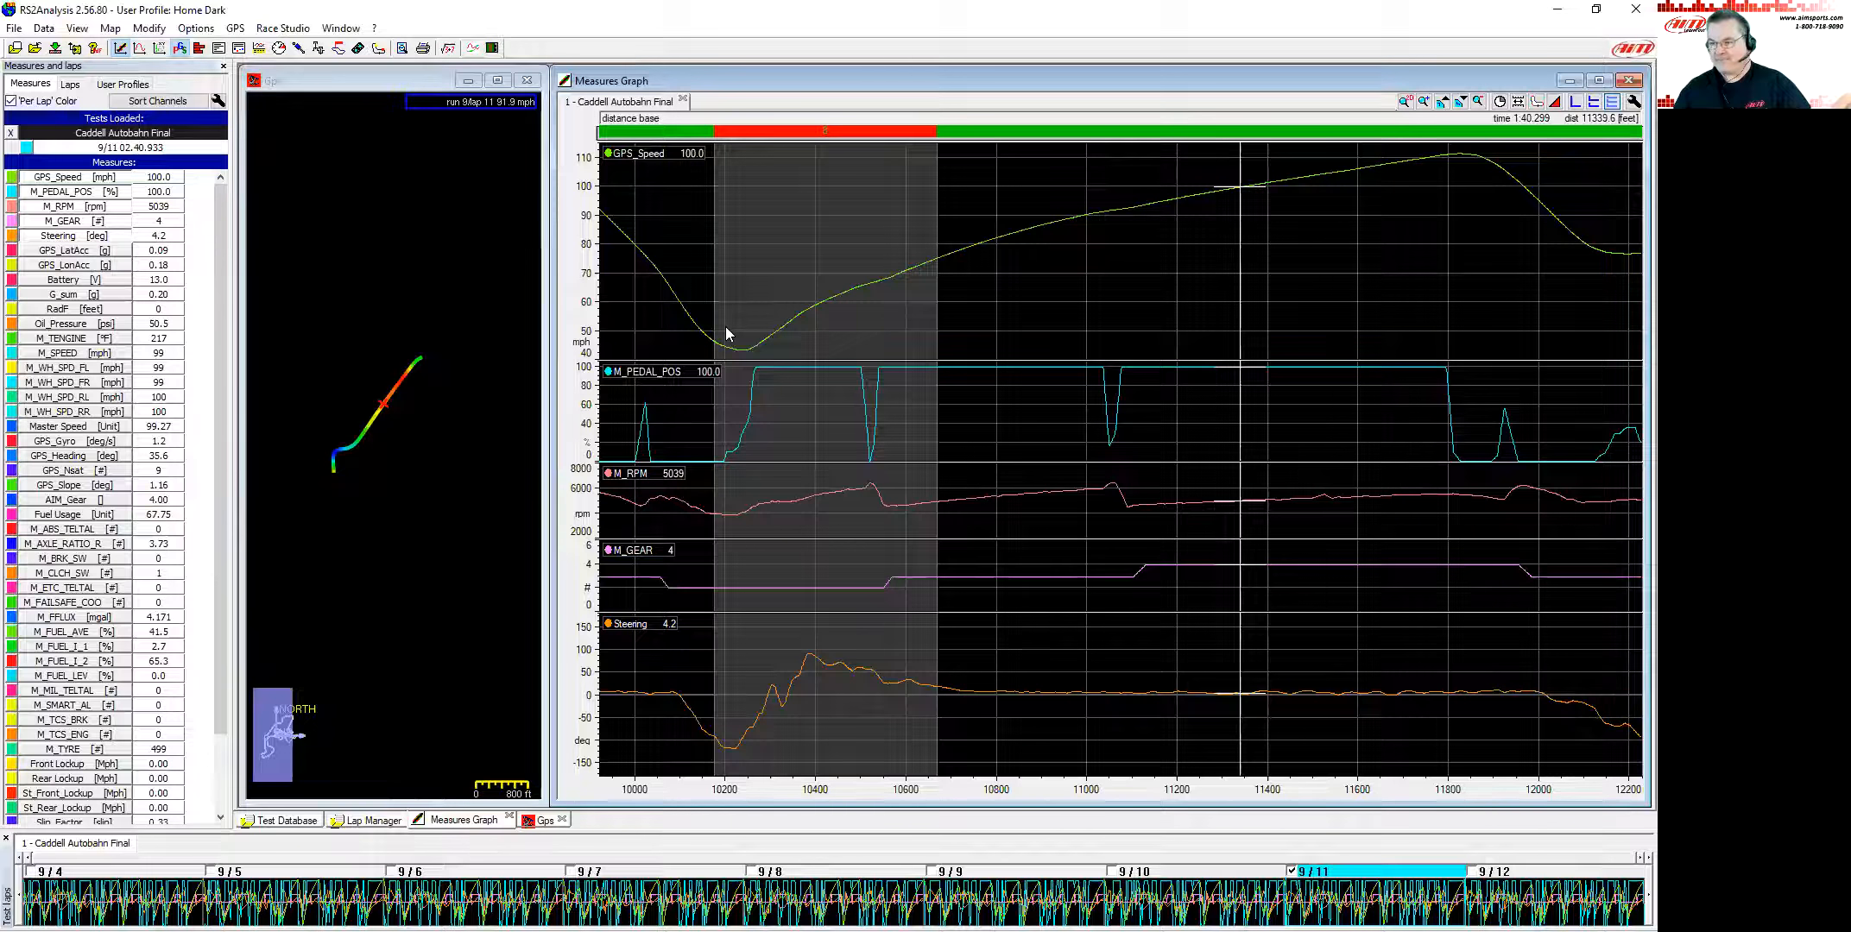
# Step: Restore the full lap in the graph, place the cursor at about 5,590 feet and examine that corner in close-up
pyautogui.scroll(-3, 725, 328)
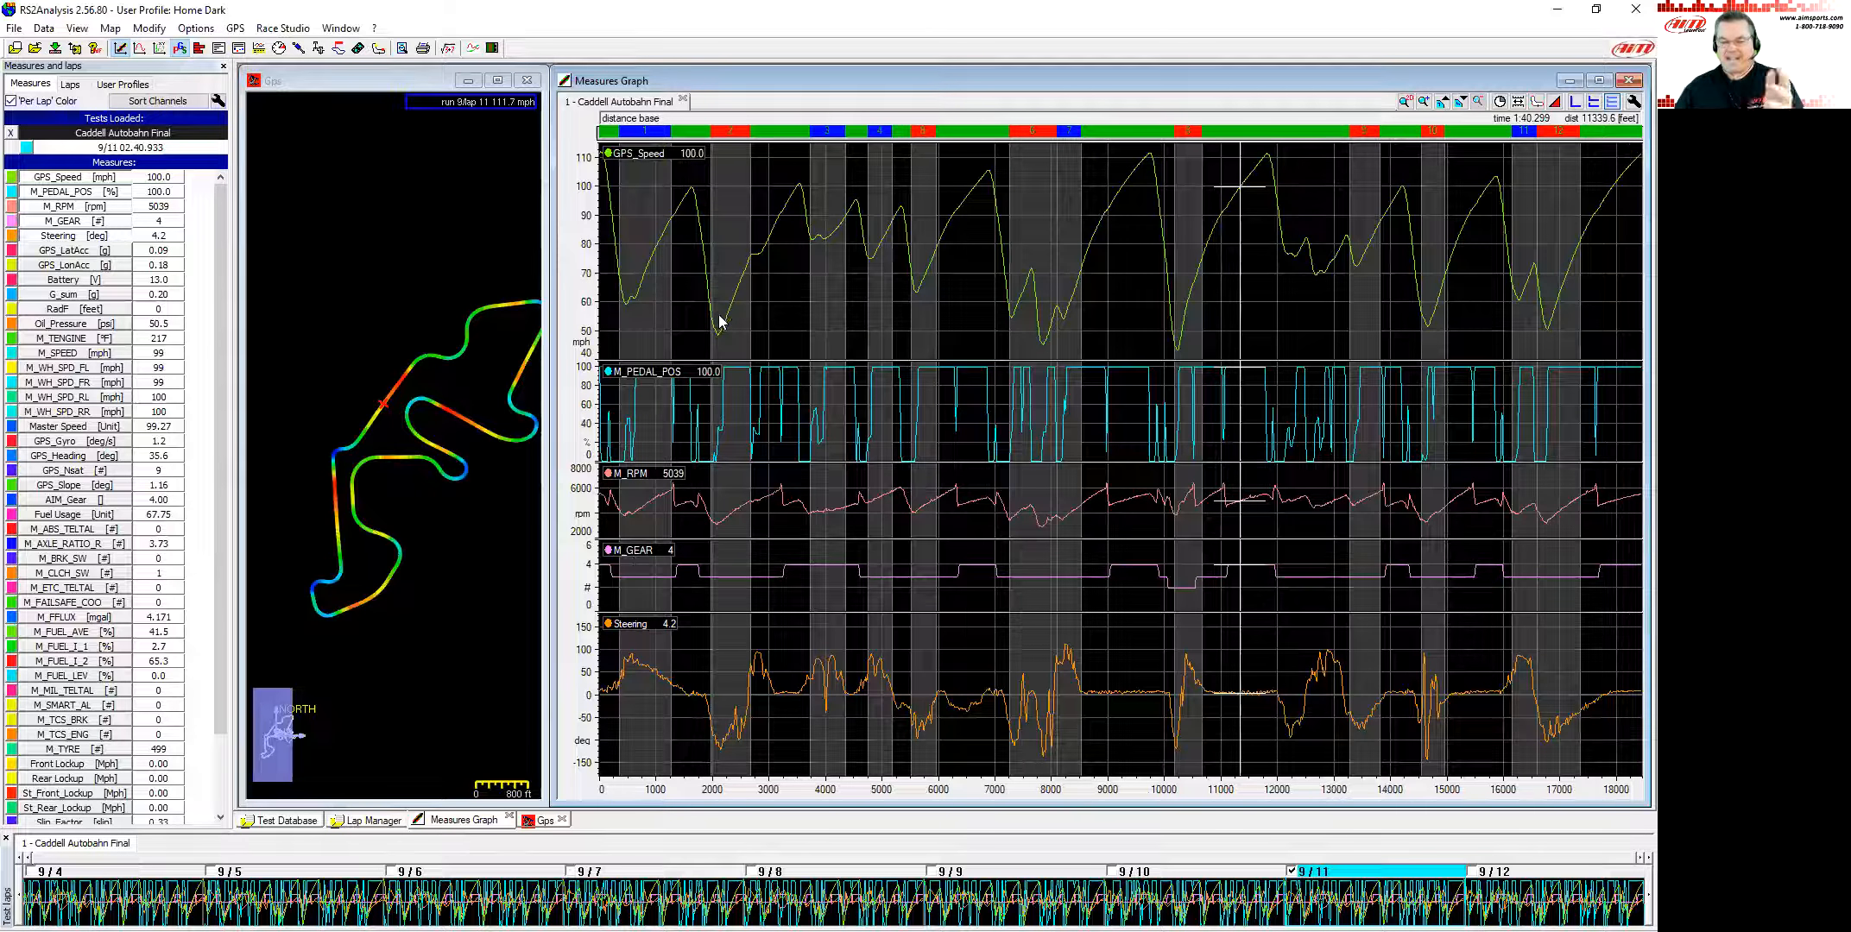
pyautogui.click(915, 289)
pyautogui.scroll(1, 911, 330)
pyautogui.scroll(1, 909, 323)
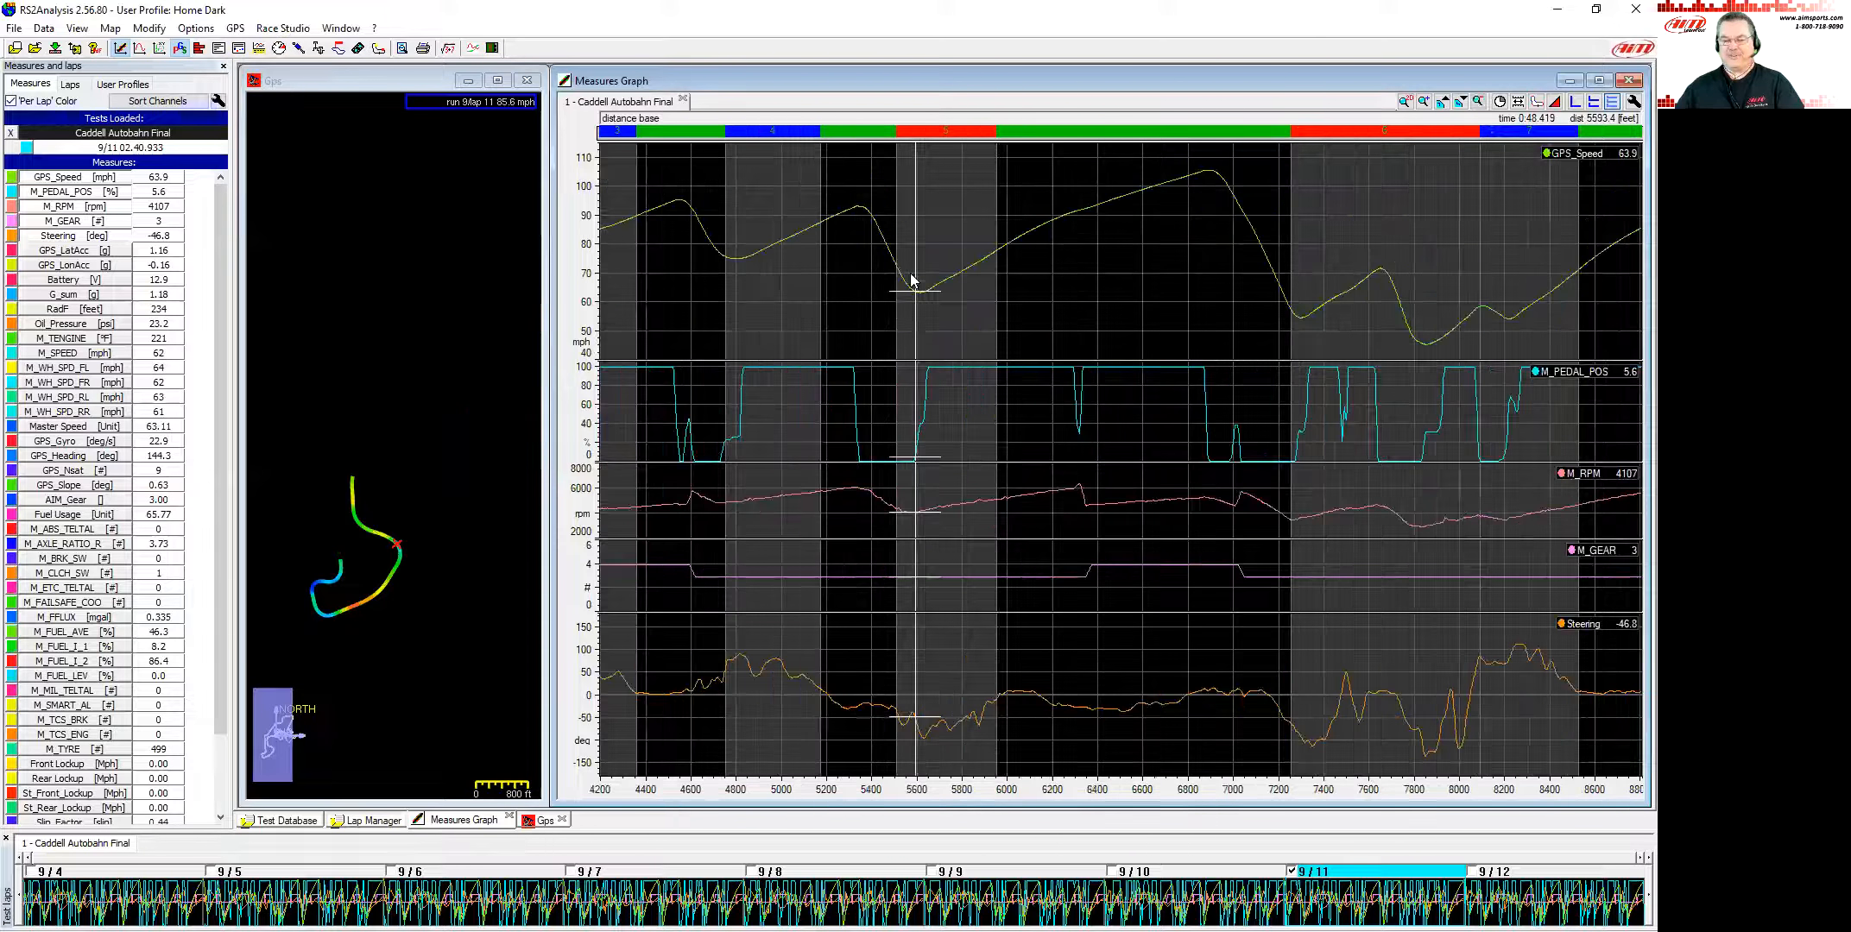
pyautogui.scroll(1, 903, 299)
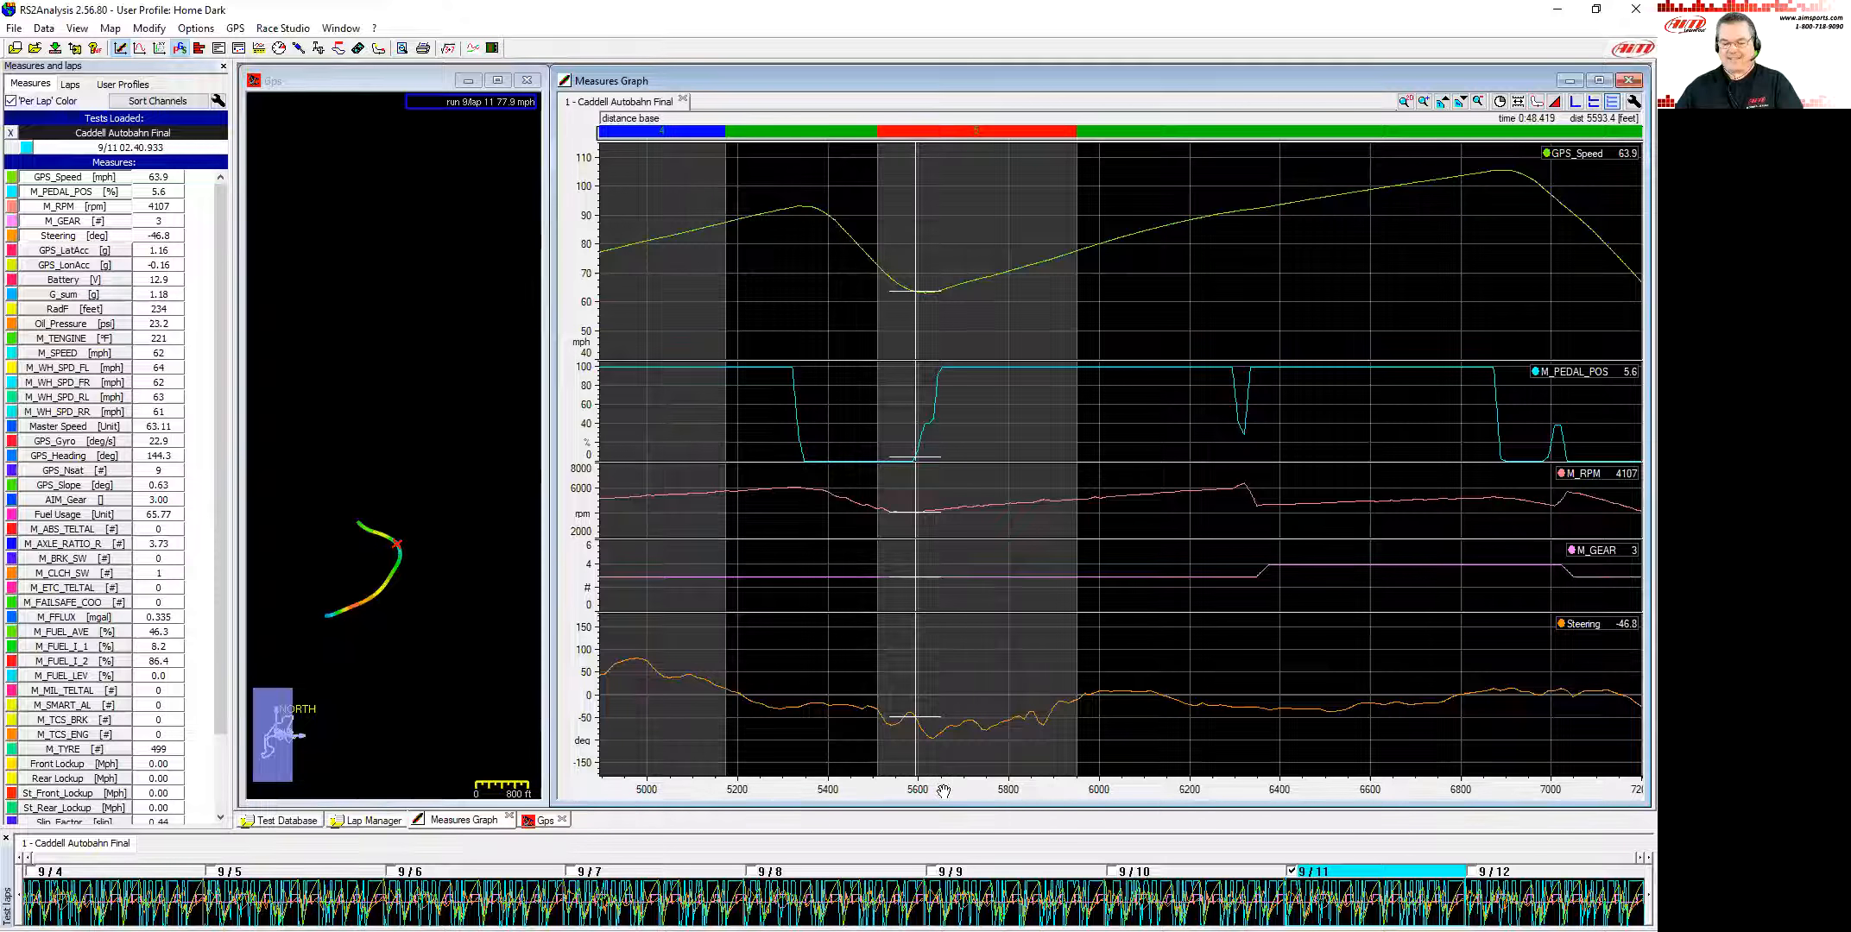
# Step: Shift the zoomed graph back to the preceding corner and place the cursor at its low-speed point near 4,810 feet
pyautogui.moveTo(793, 789); pyautogui.dragTo(1299, 814)
pyautogui.moveTo(1060, 282); pyautogui.dragTo(1082, 280)
pyautogui.moveTo(1098, 789)
pyautogui.mouseDown()
pyautogui.moveTo(1024, 786)
pyautogui.moveTo(1118, 787)
pyautogui.moveTo(1081, 787)
pyautogui.mouseUp()
pyautogui.moveTo(1061, 656); pyautogui.dragTo(1070, 260)
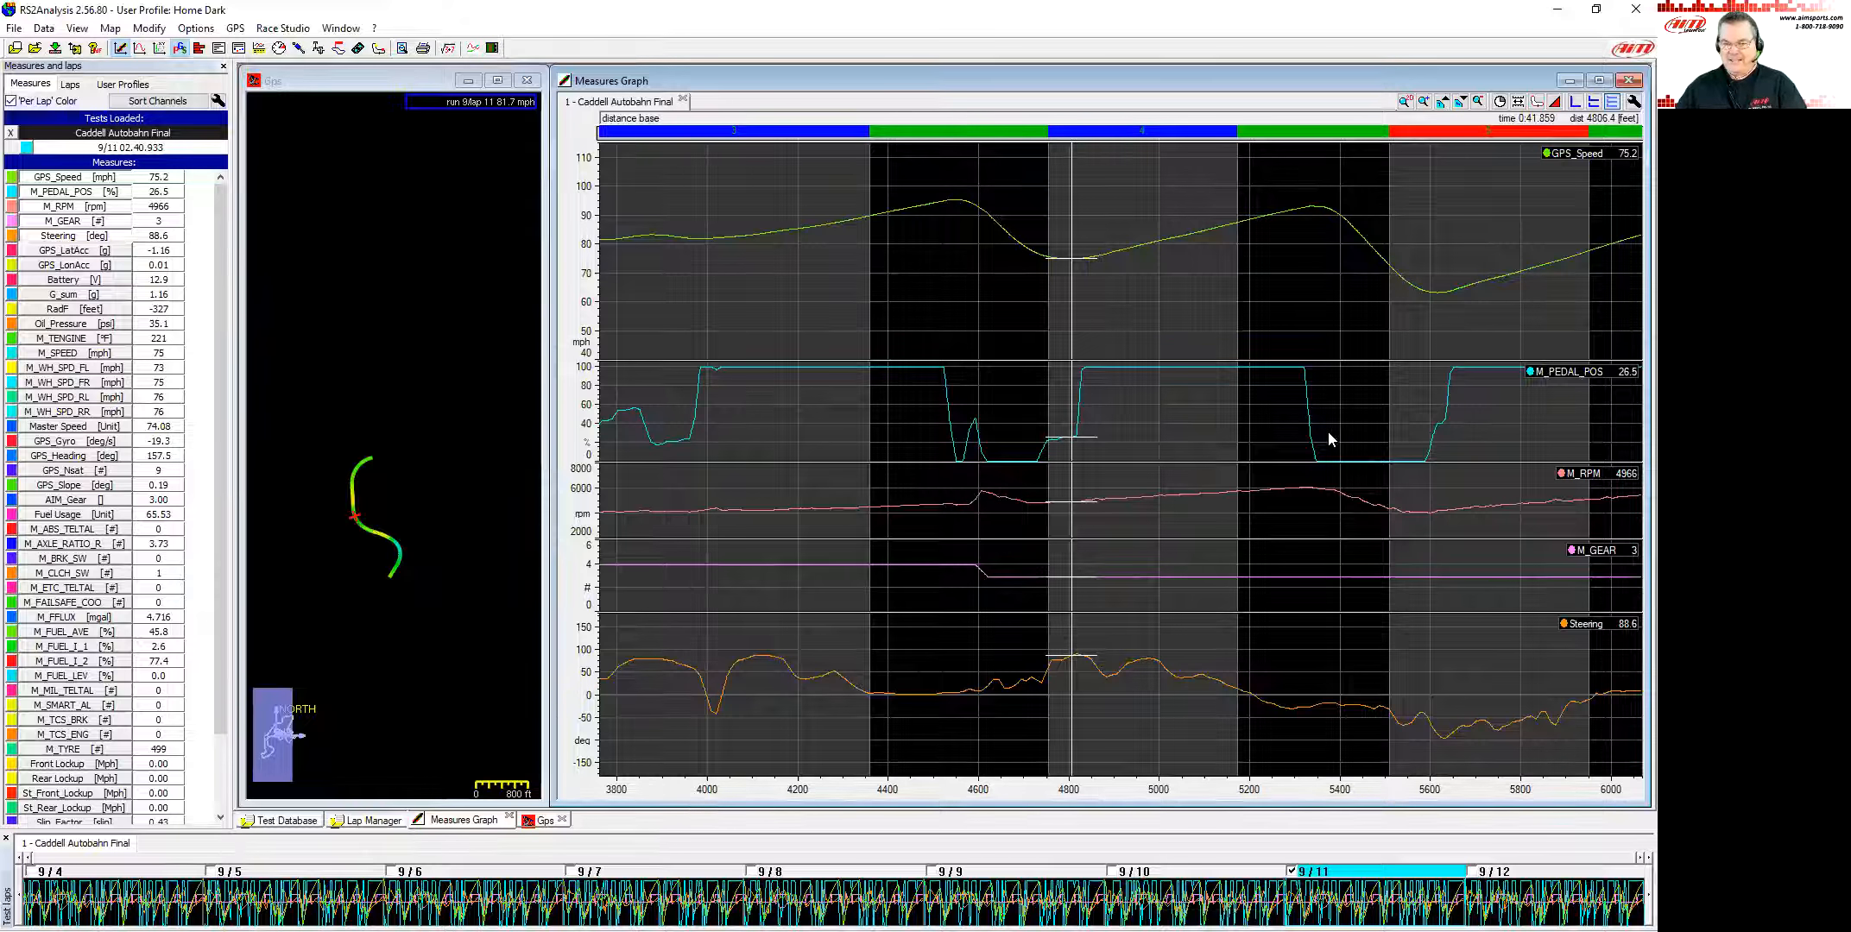
# Step: Place the cursor at the GPS_Speed low point near 7,840 feet and centre a close-up of that corner in the graph
pyautogui.scroll(-3, 1187, 316)
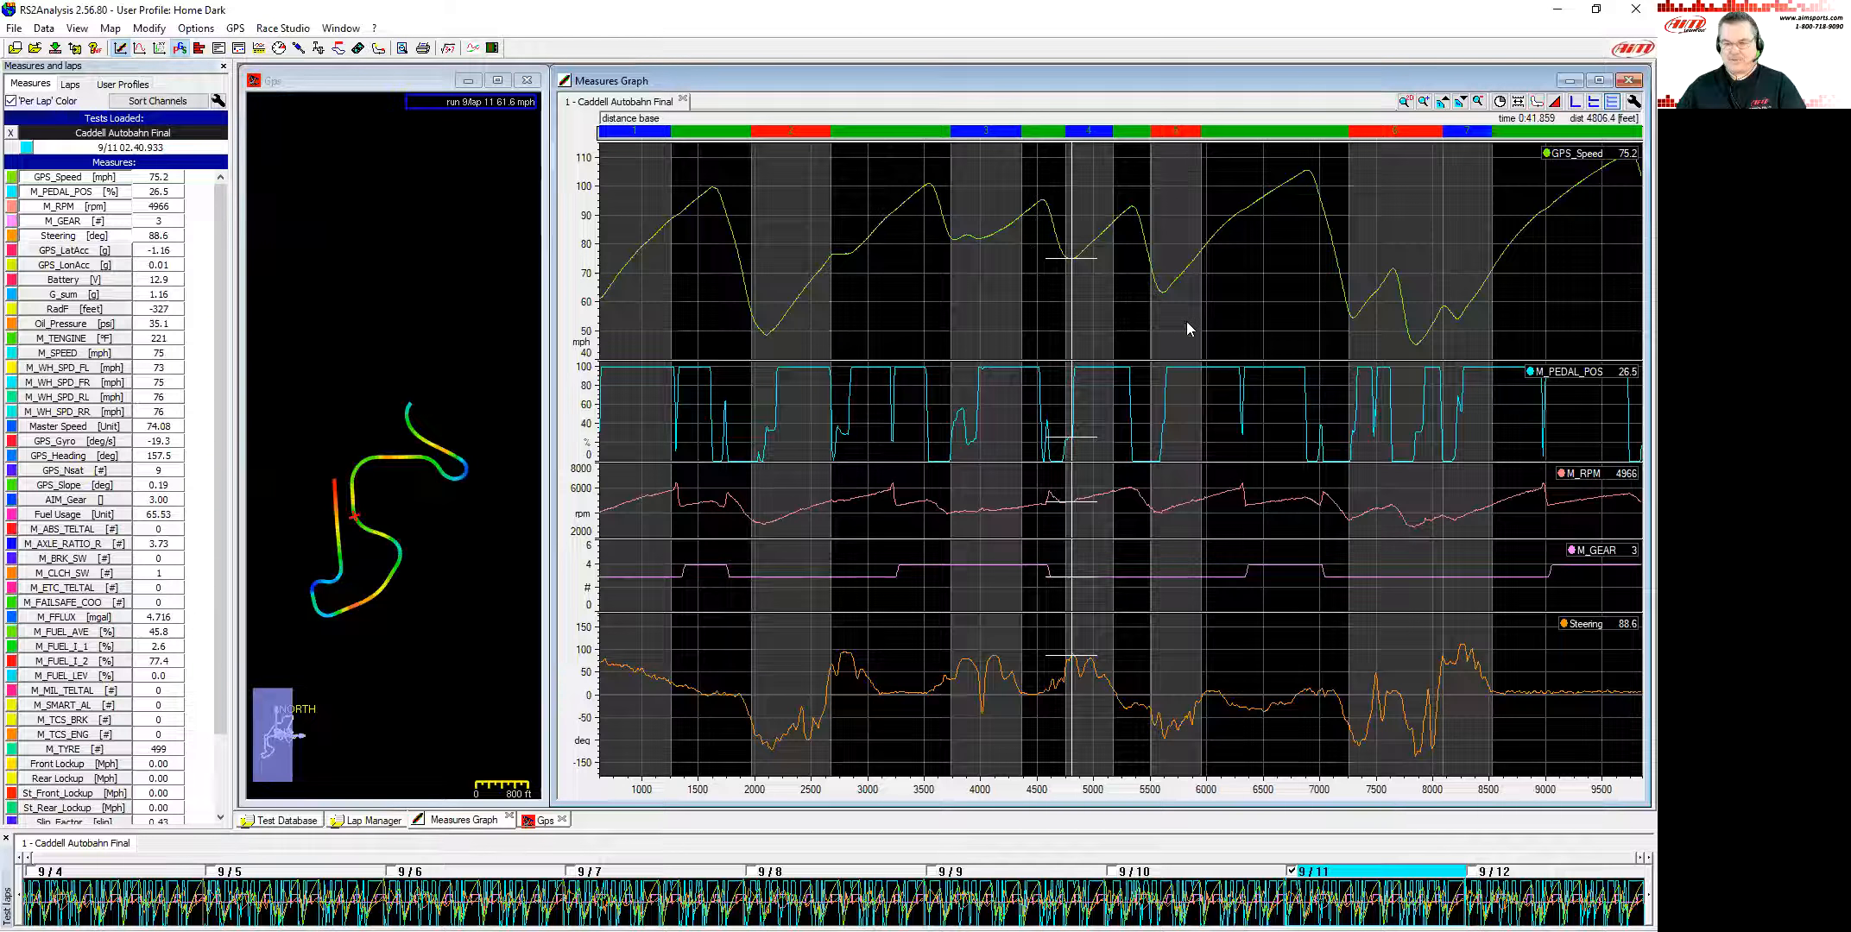
pyautogui.click(1415, 348)
pyautogui.scroll(3, 1413, 346)
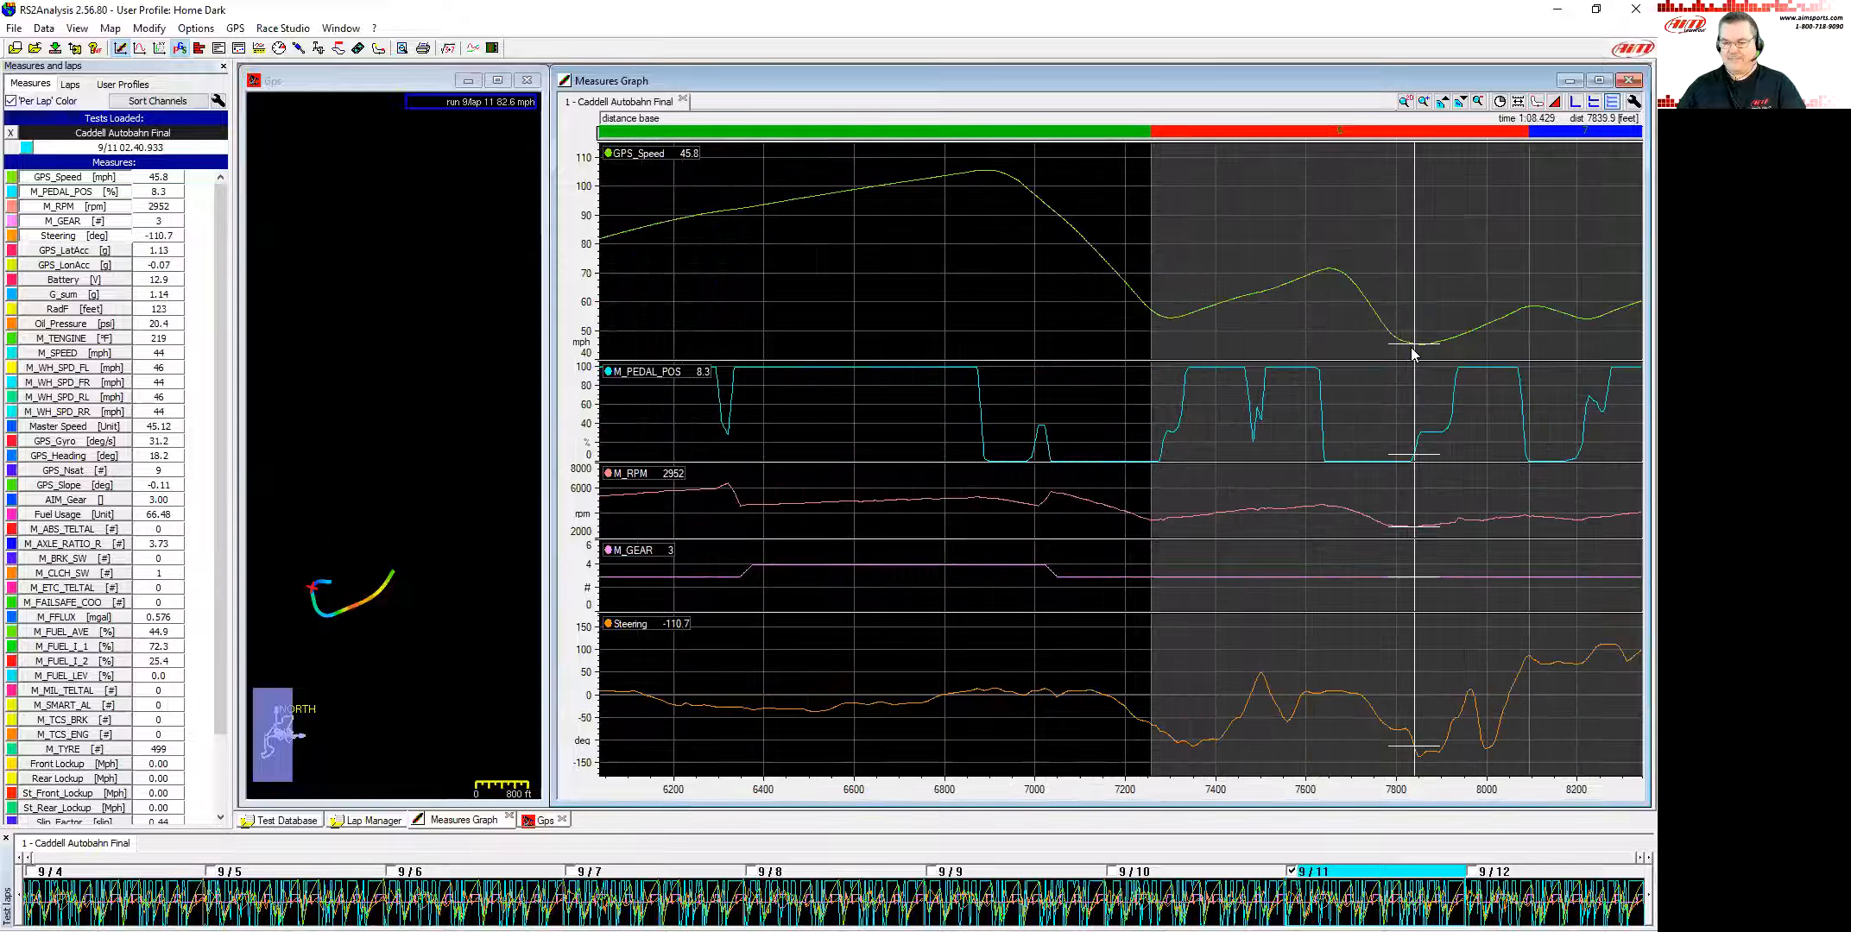
pyautogui.moveTo(1362, 782); pyautogui.dragTo(1040, 807)
pyautogui.click(1070, 326)
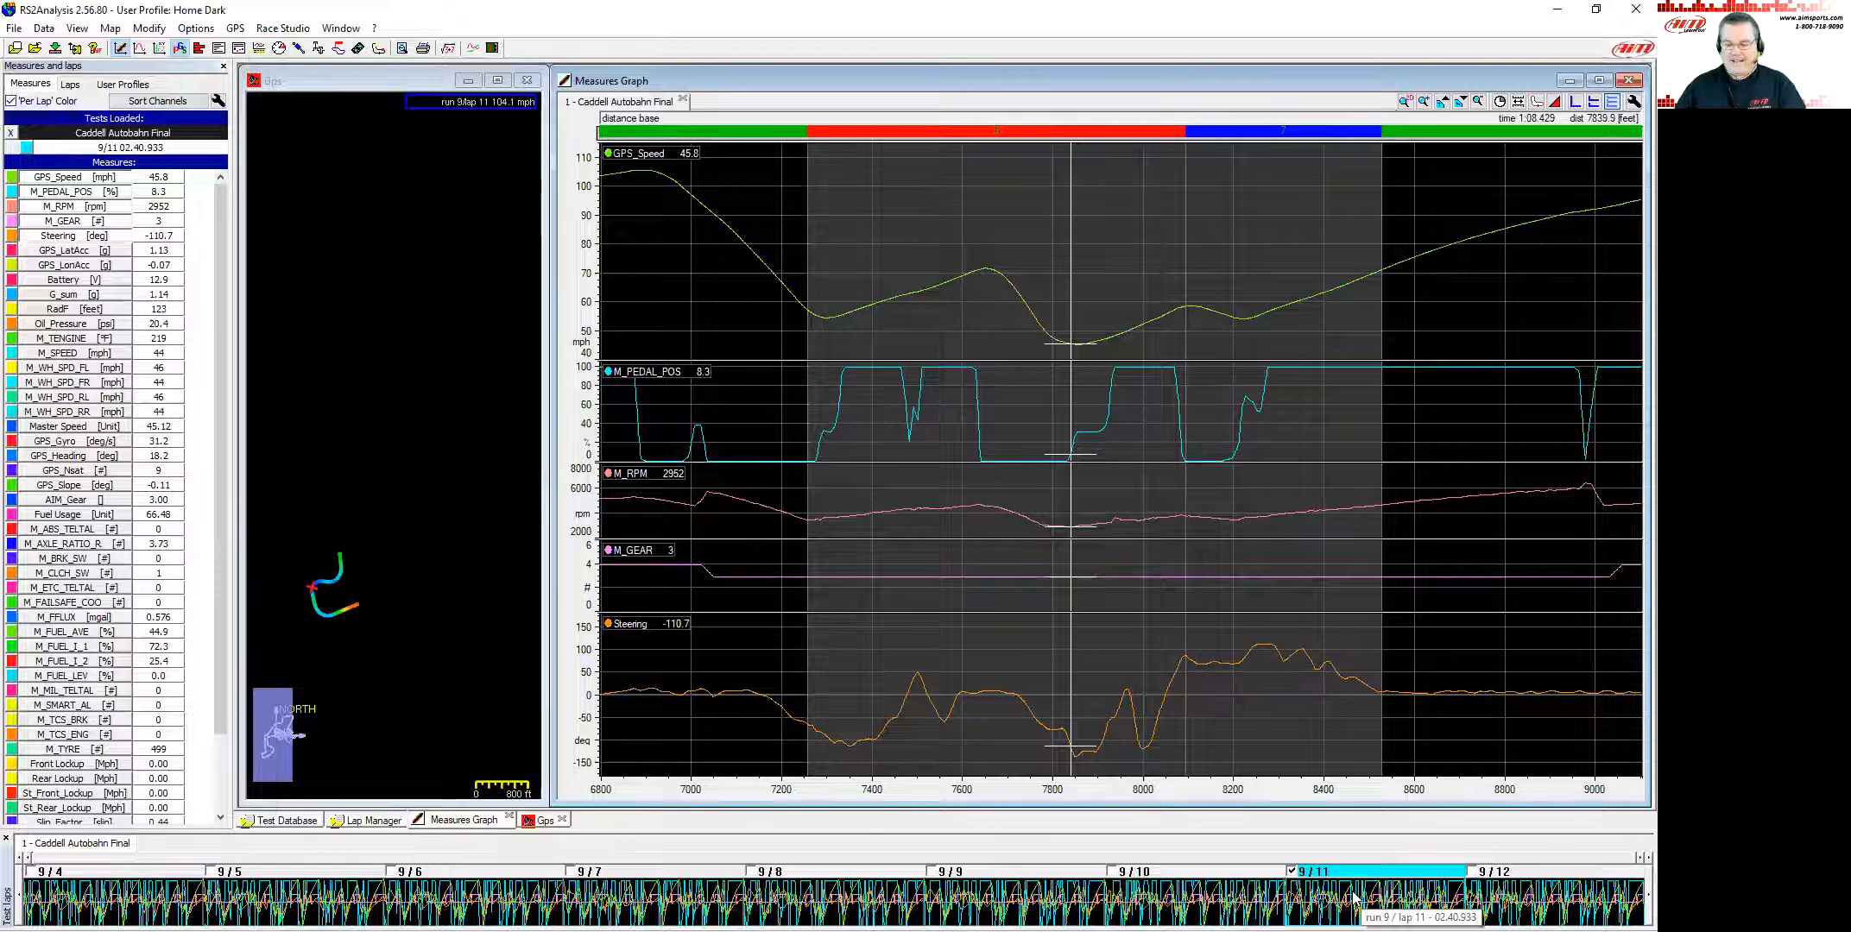
# Step: Switch the graph back and forth among laps 8 to 11 of run 9 to compare the traces near 7,840 feet
pyautogui.click(1253, 903)
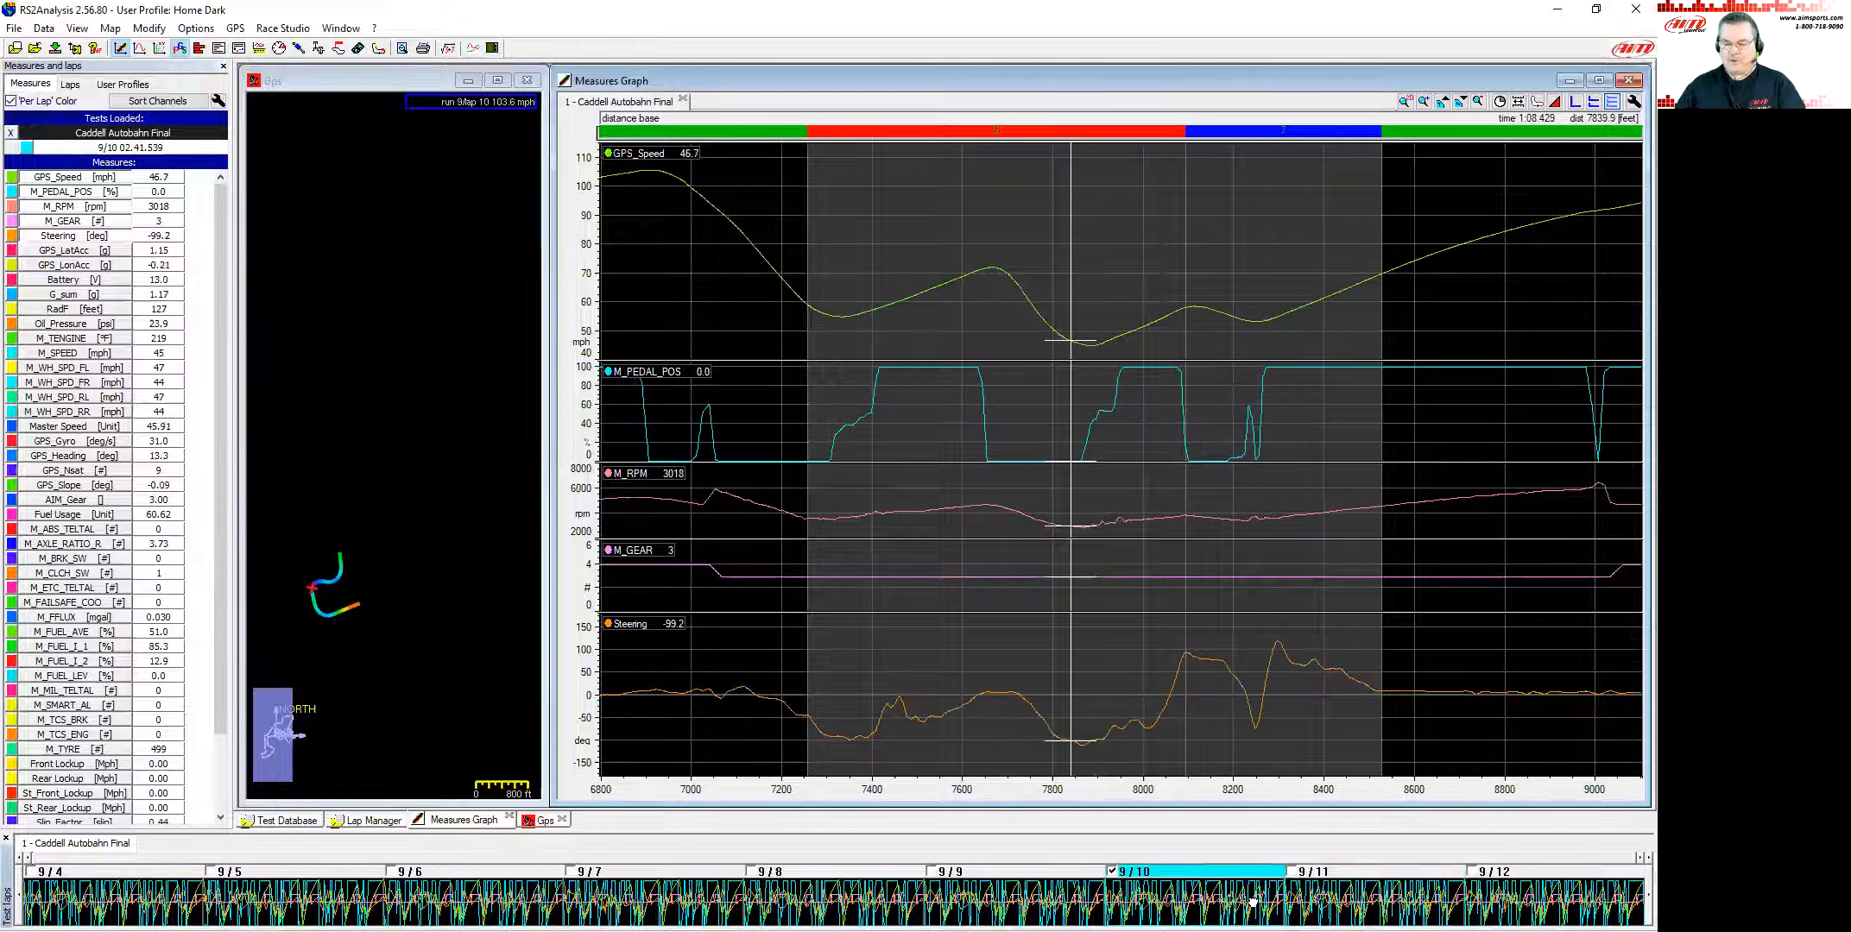
pyautogui.click(1079, 898)
pyautogui.click(888, 887)
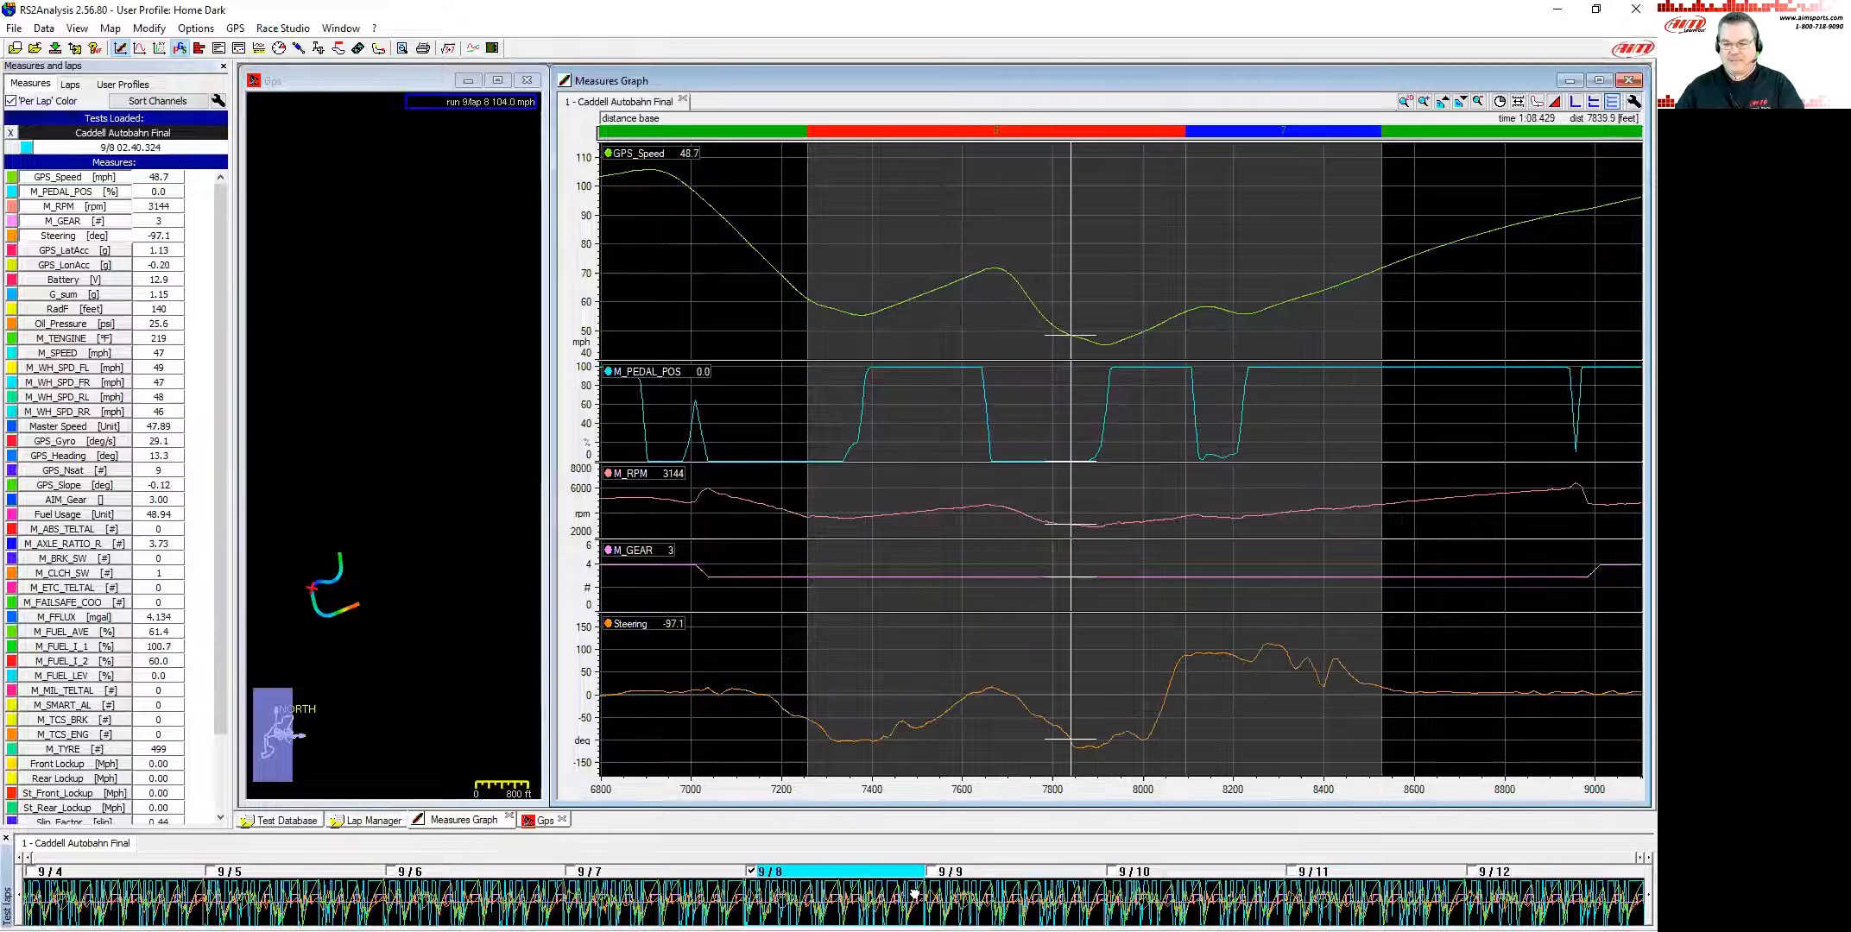
pyautogui.click(1016, 900)
pyautogui.click(1185, 900)
pyautogui.click(1036, 900)
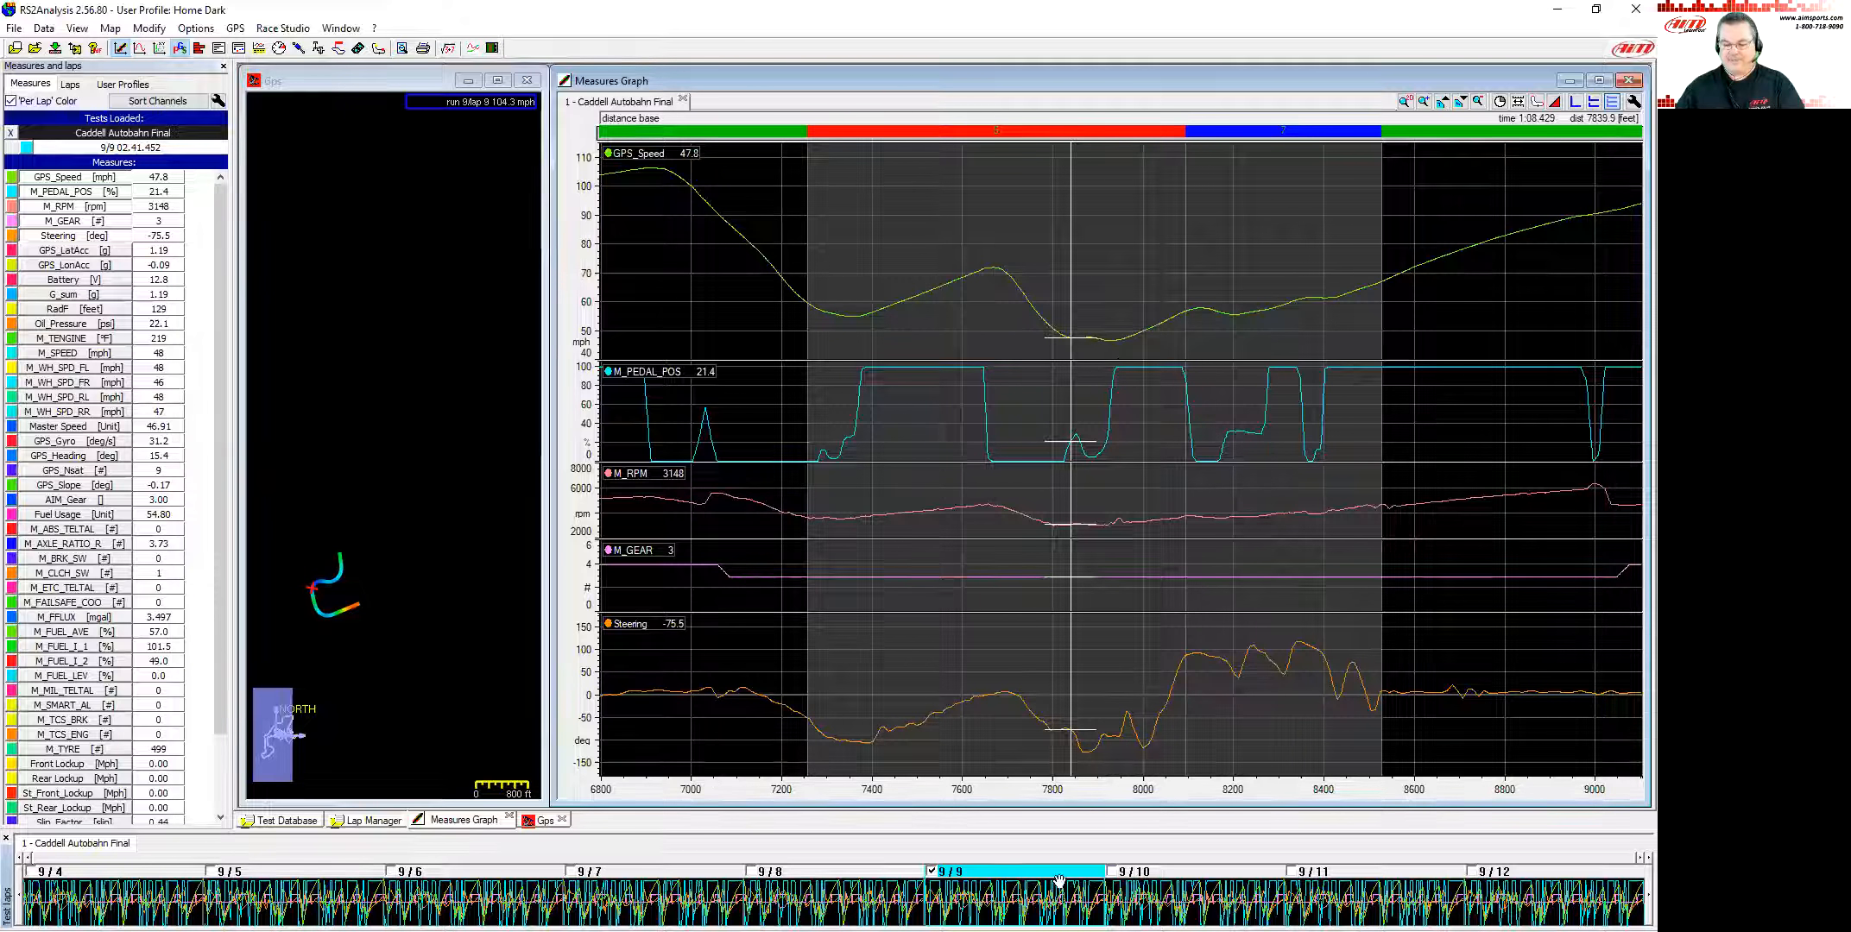
pyautogui.click(1140, 886)
pyautogui.click(1345, 900)
pyautogui.click(1167, 889)
pyautogui.click(989, 887)
pyautogui.click(769, 886)
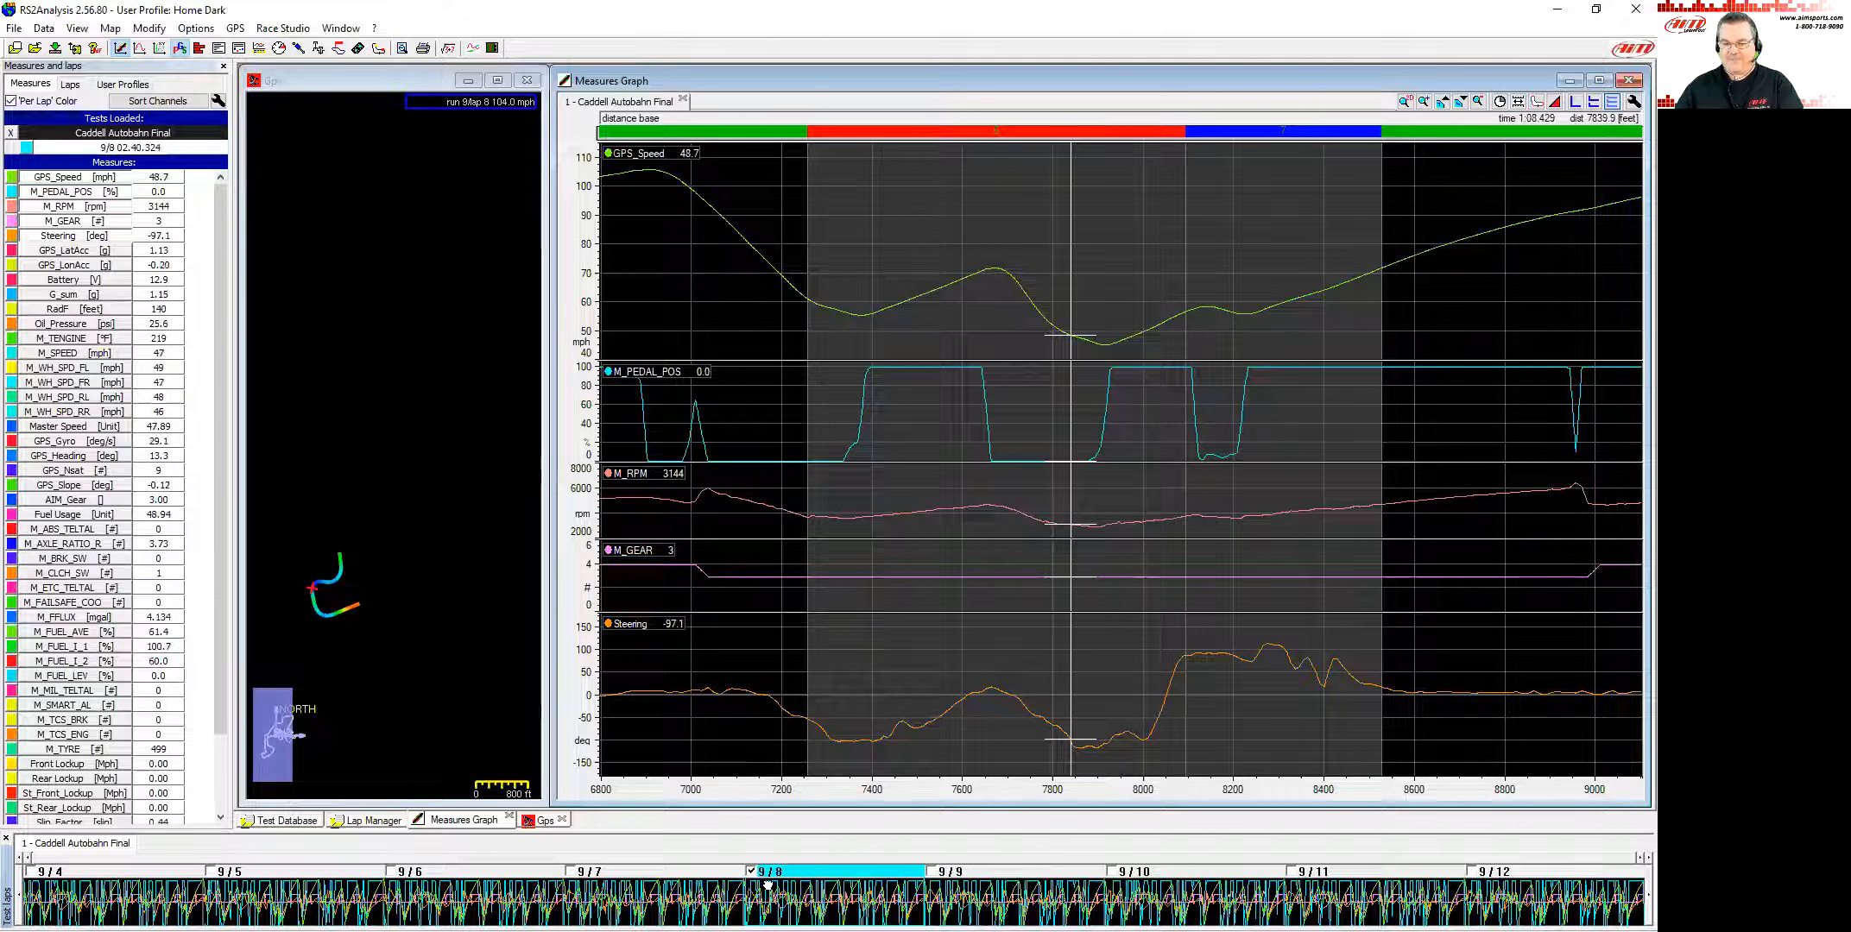
# Step: Display laps 7, 6 and 5 of run 9, step forward through to lap 11, and return to lap 10
pyautogui.click(671, 889)
pyautogui.click(484, 898)
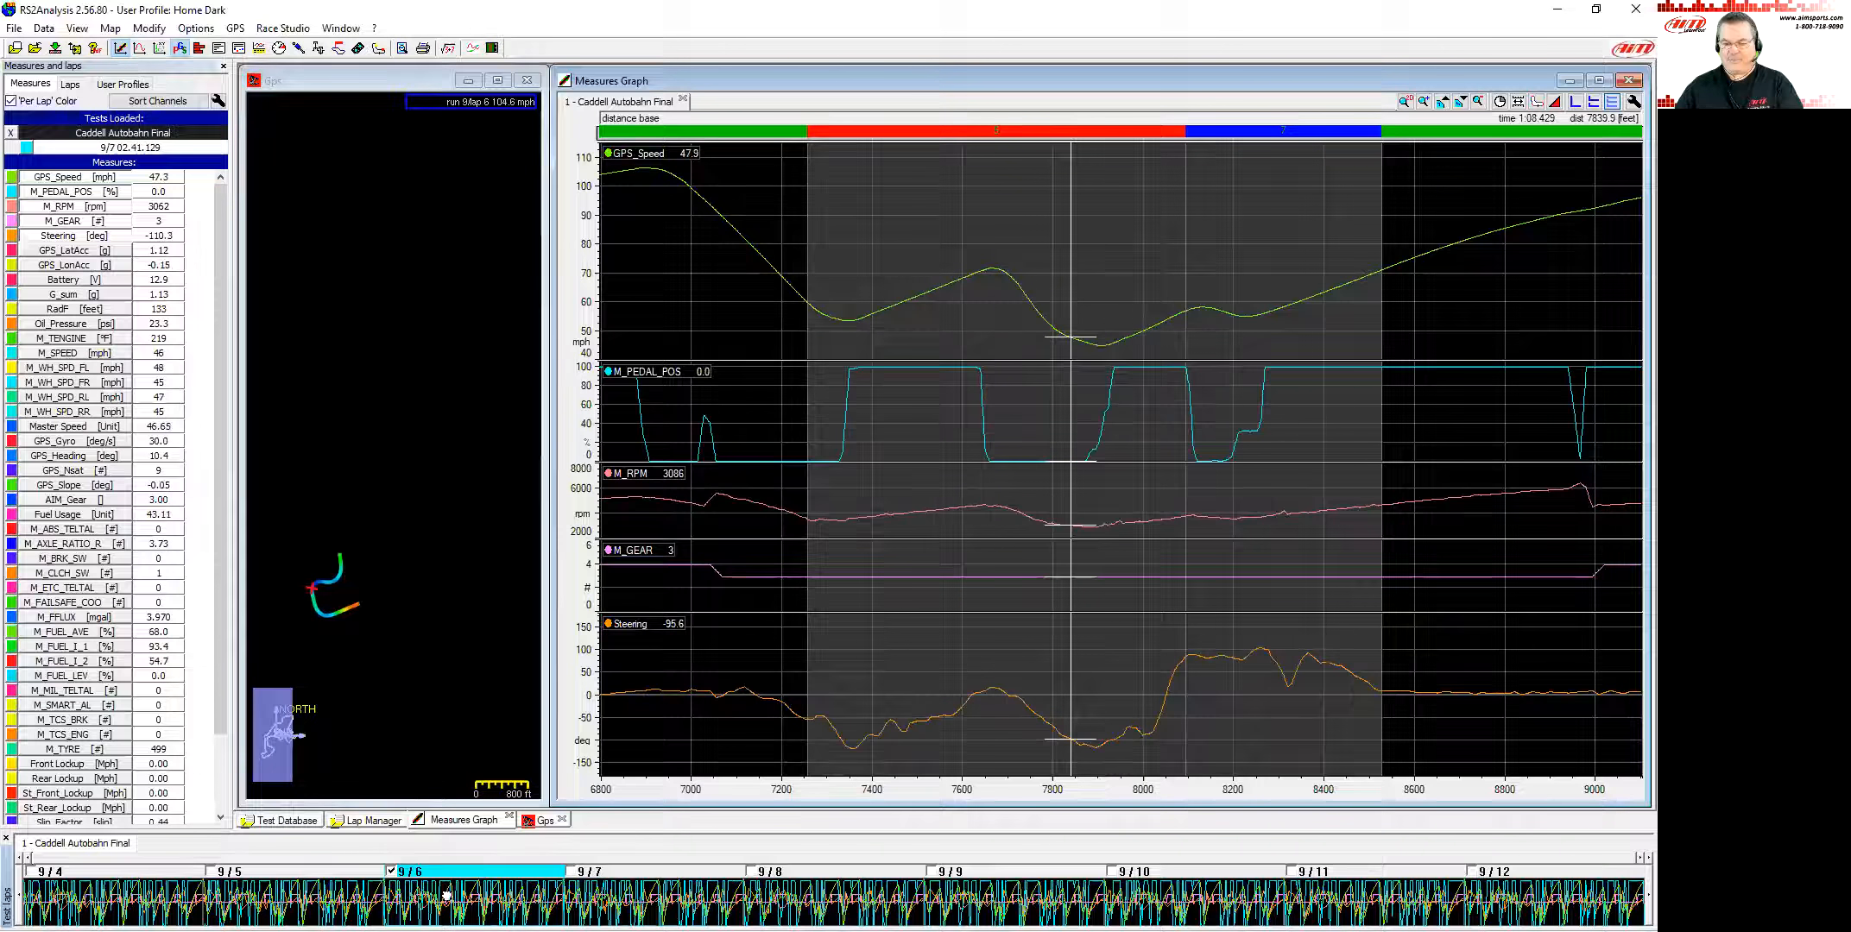
pyautogui.click(327, 903)
pyautogui.click(459, 907)
pyautogui.click(657, 894)
pyautogui.click(837, 881)
pyautogui.click(1048, 865)
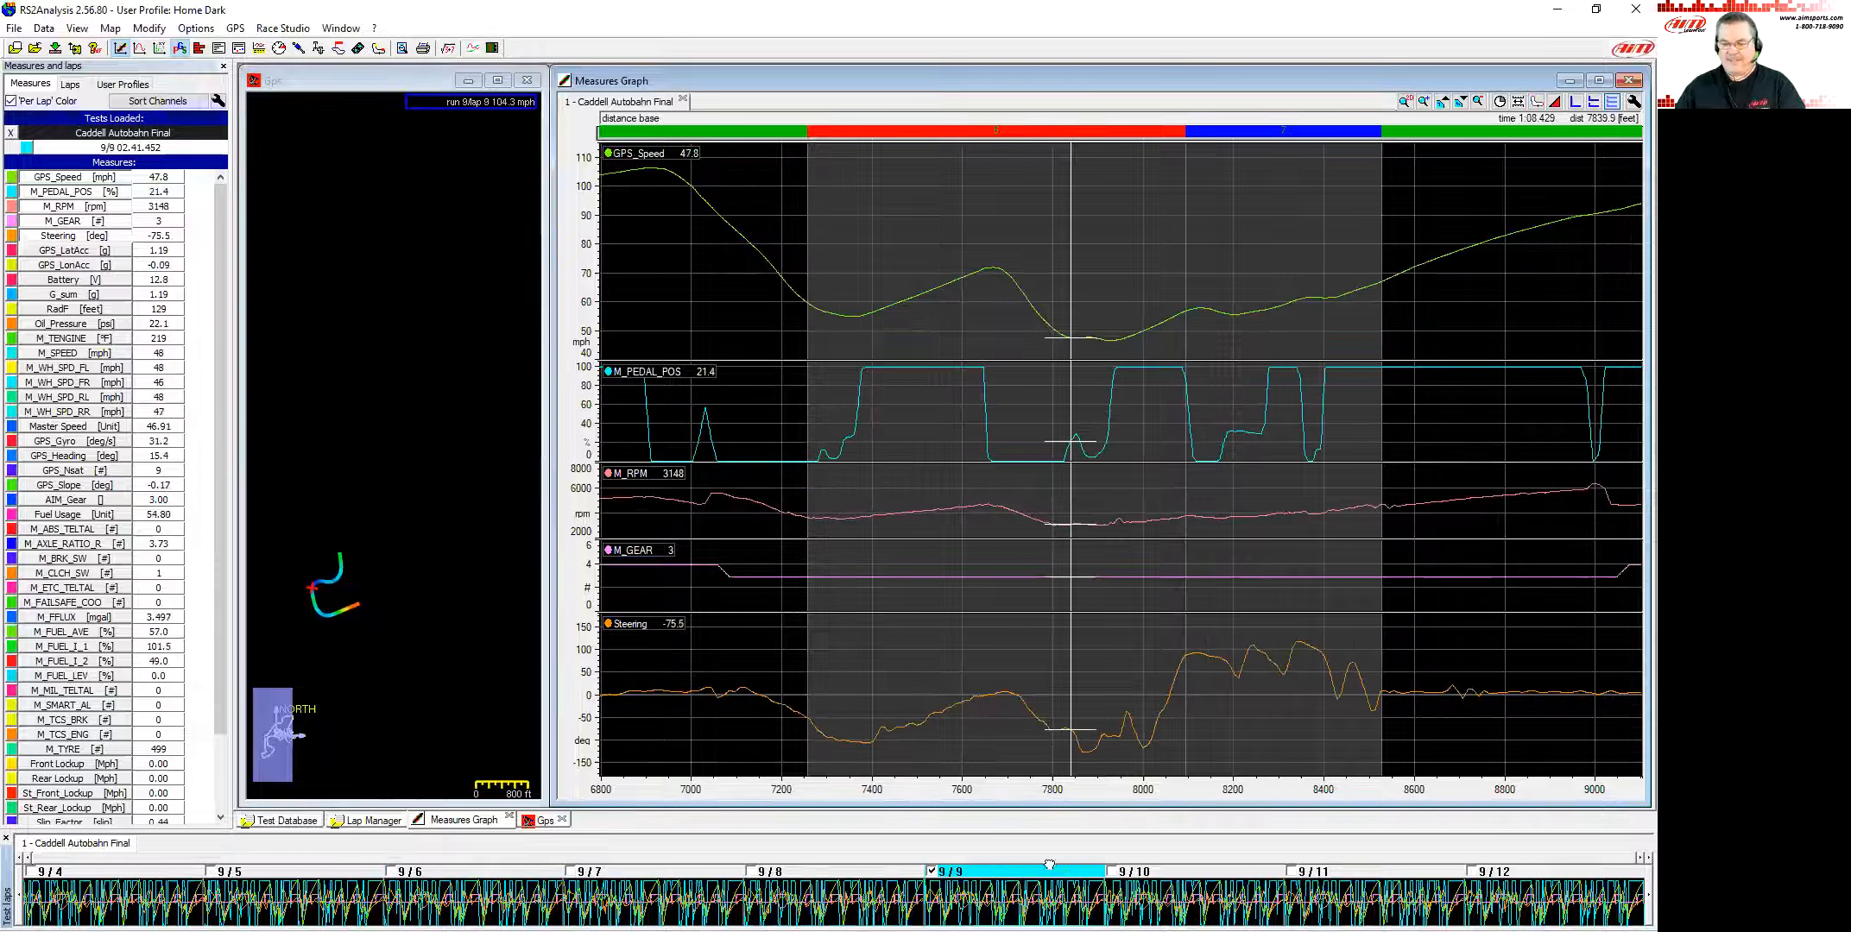
pyautogui.click(1253, 886)
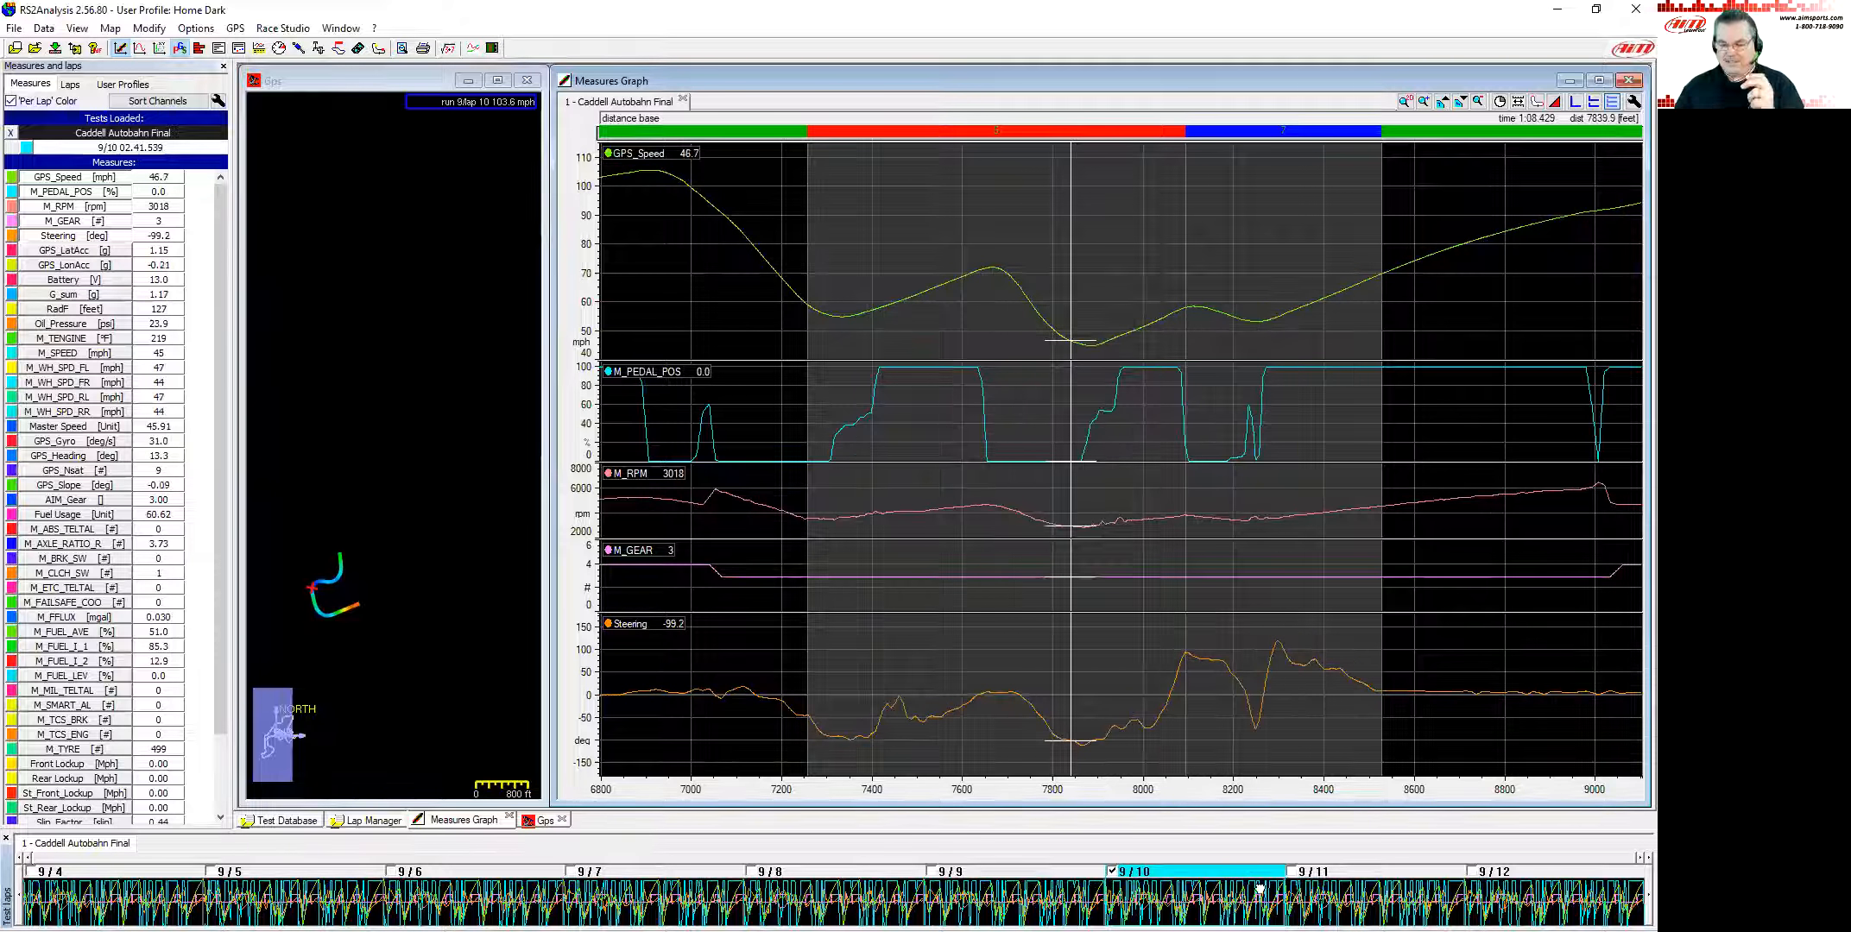
pyautogui.click(1336, 888)
pyautogui.click(1208, 905)
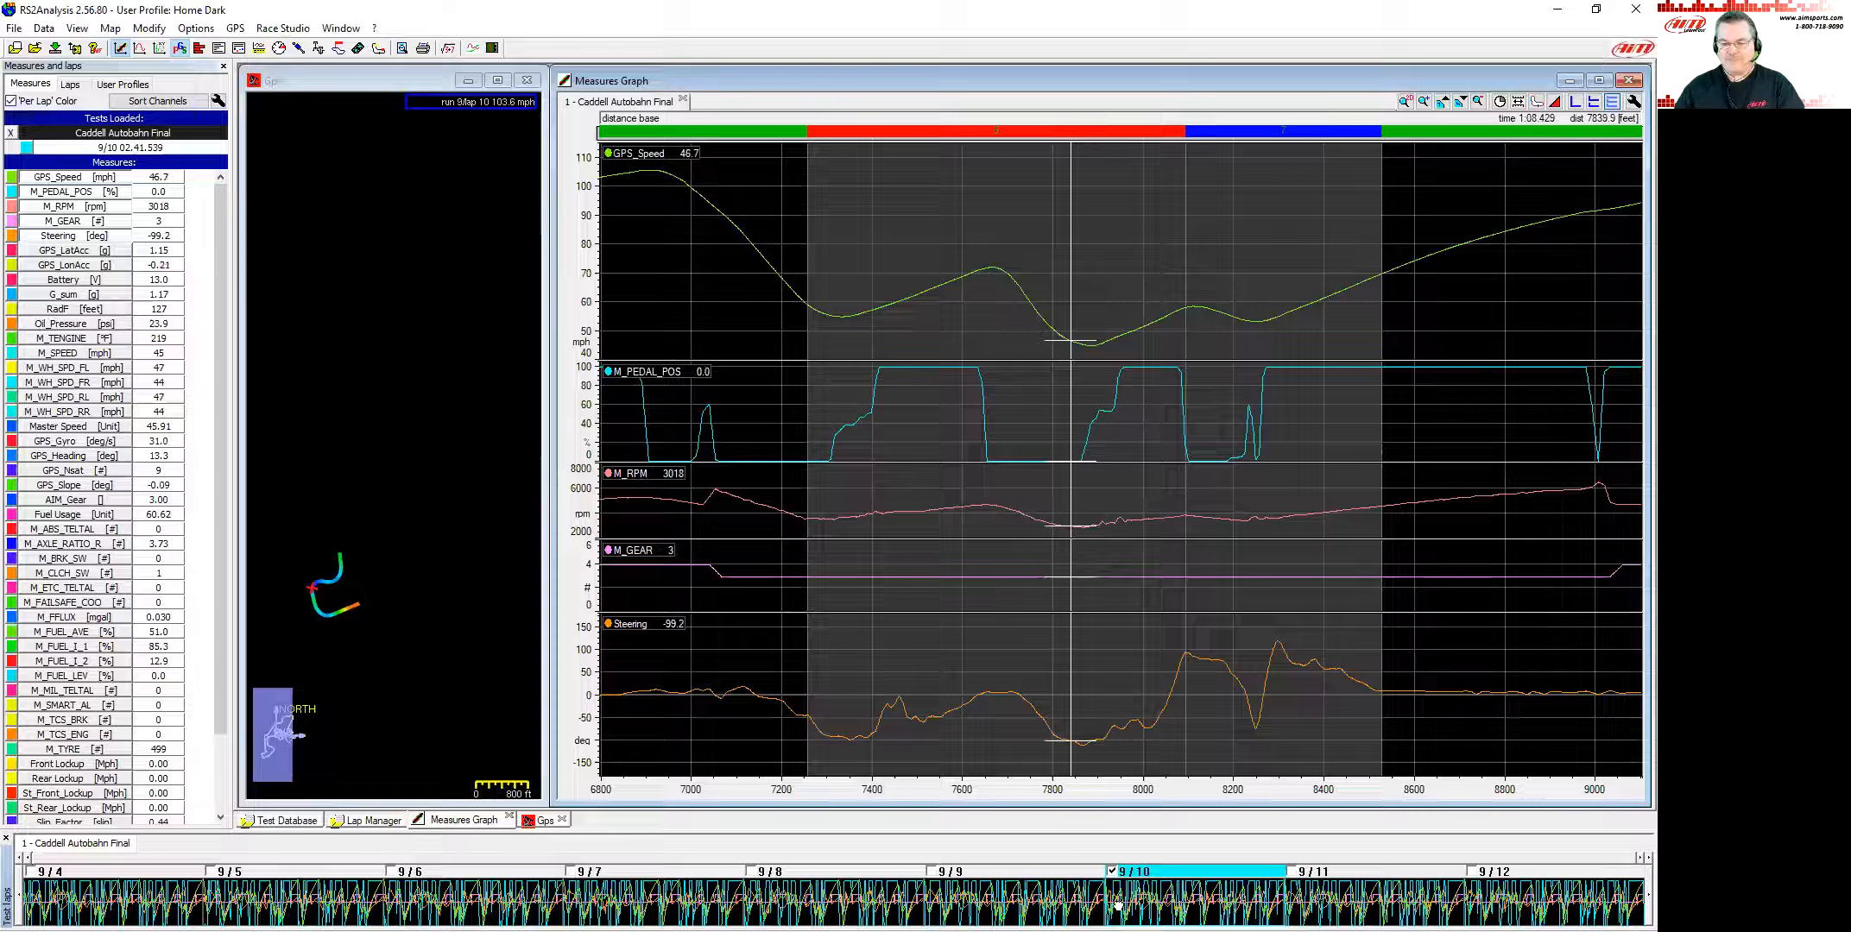
# Step: Flip repeatedly through laps 7 to 11 to compare throttle and steering in the zoomed corner, finishing on lap 10
pyautogui.click(1041, 906)
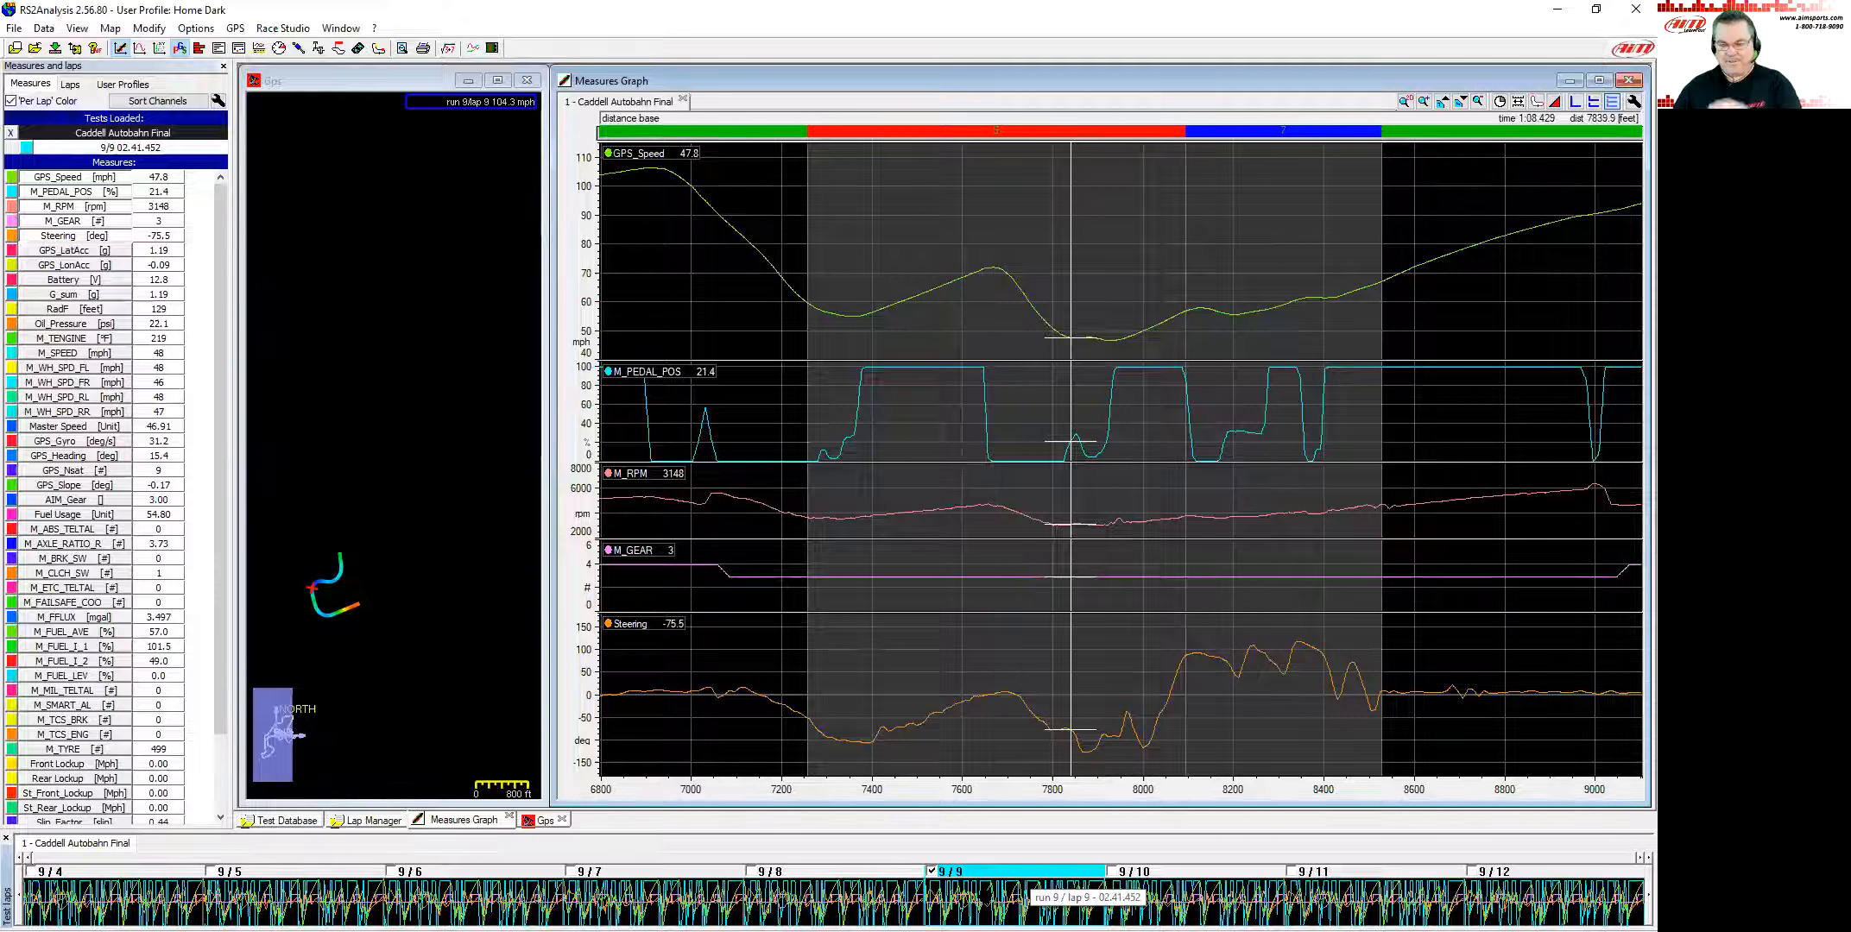
pyautogui.click(849, 900)
pyautogui.click(1039, 902)
pyautogui.click(1211, 902)
pyautogui.click(1351, 900)
pyautogui.click(1226, 903)
pyautogui.click(984, 895)
pyautogui.click(838, 895)
pyautogui.click(690, 894)
pyautogui.click(859, 890)
pyautogui.click(979, 889)
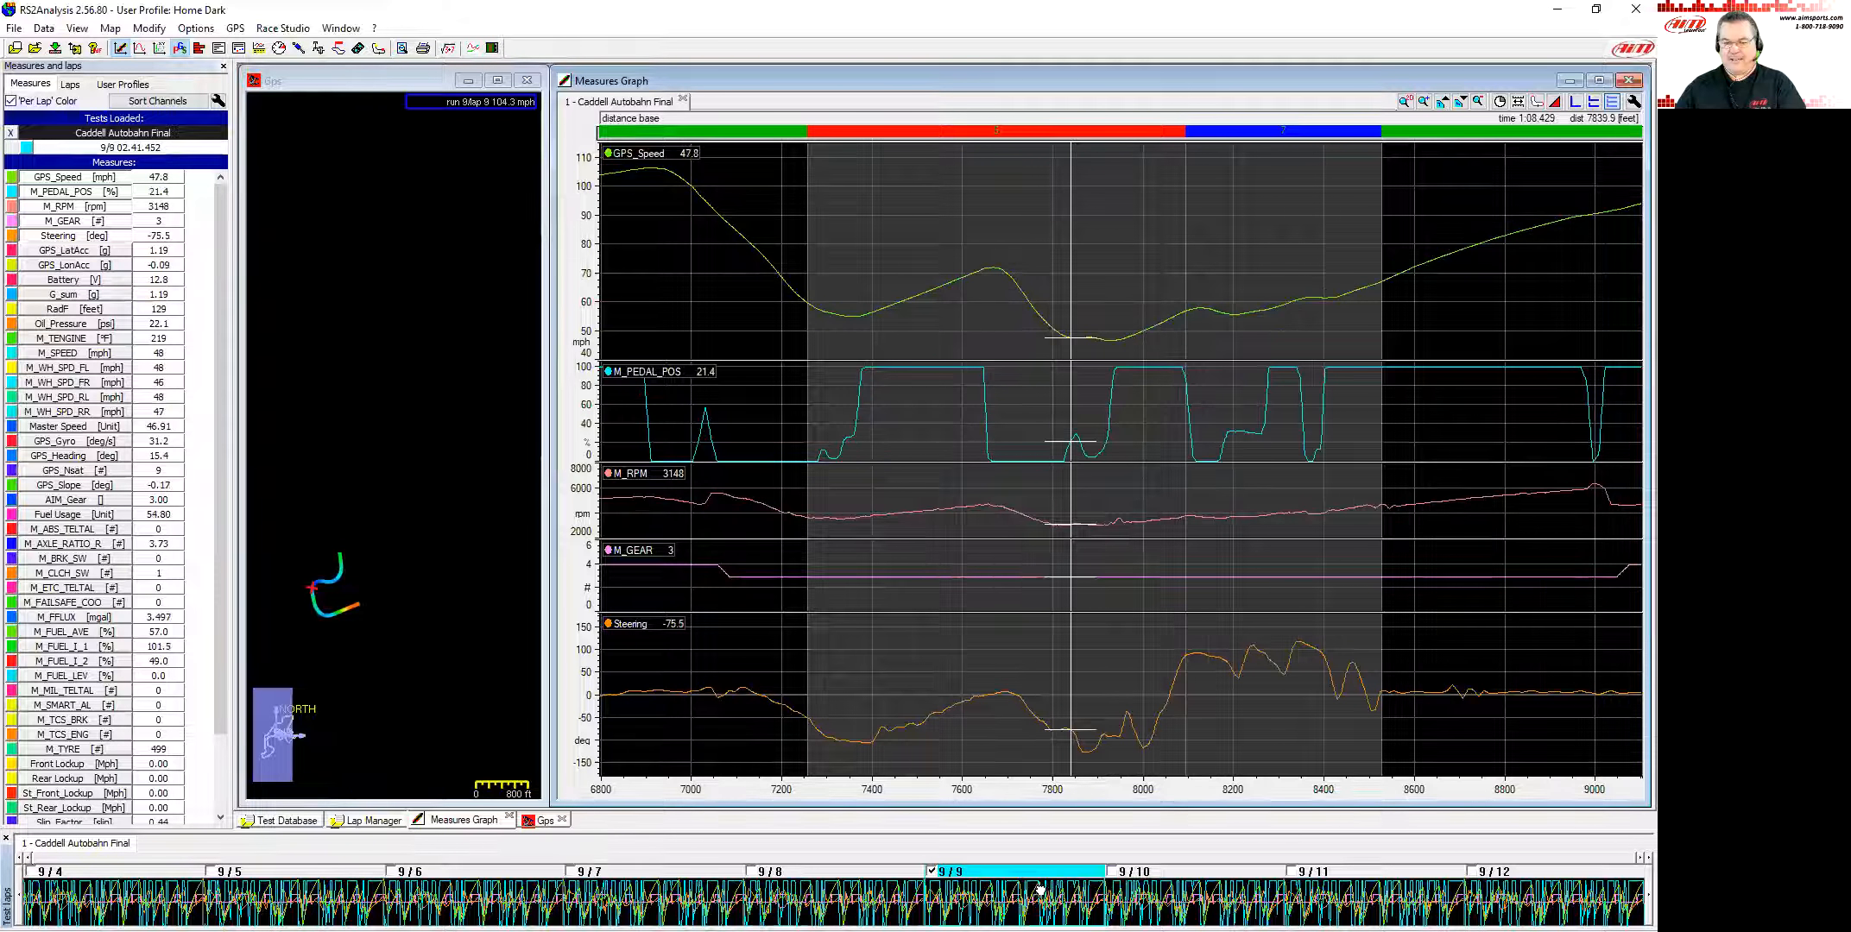
pyautogui.click(1139, 896)
pyautogui.click(1026, 902)
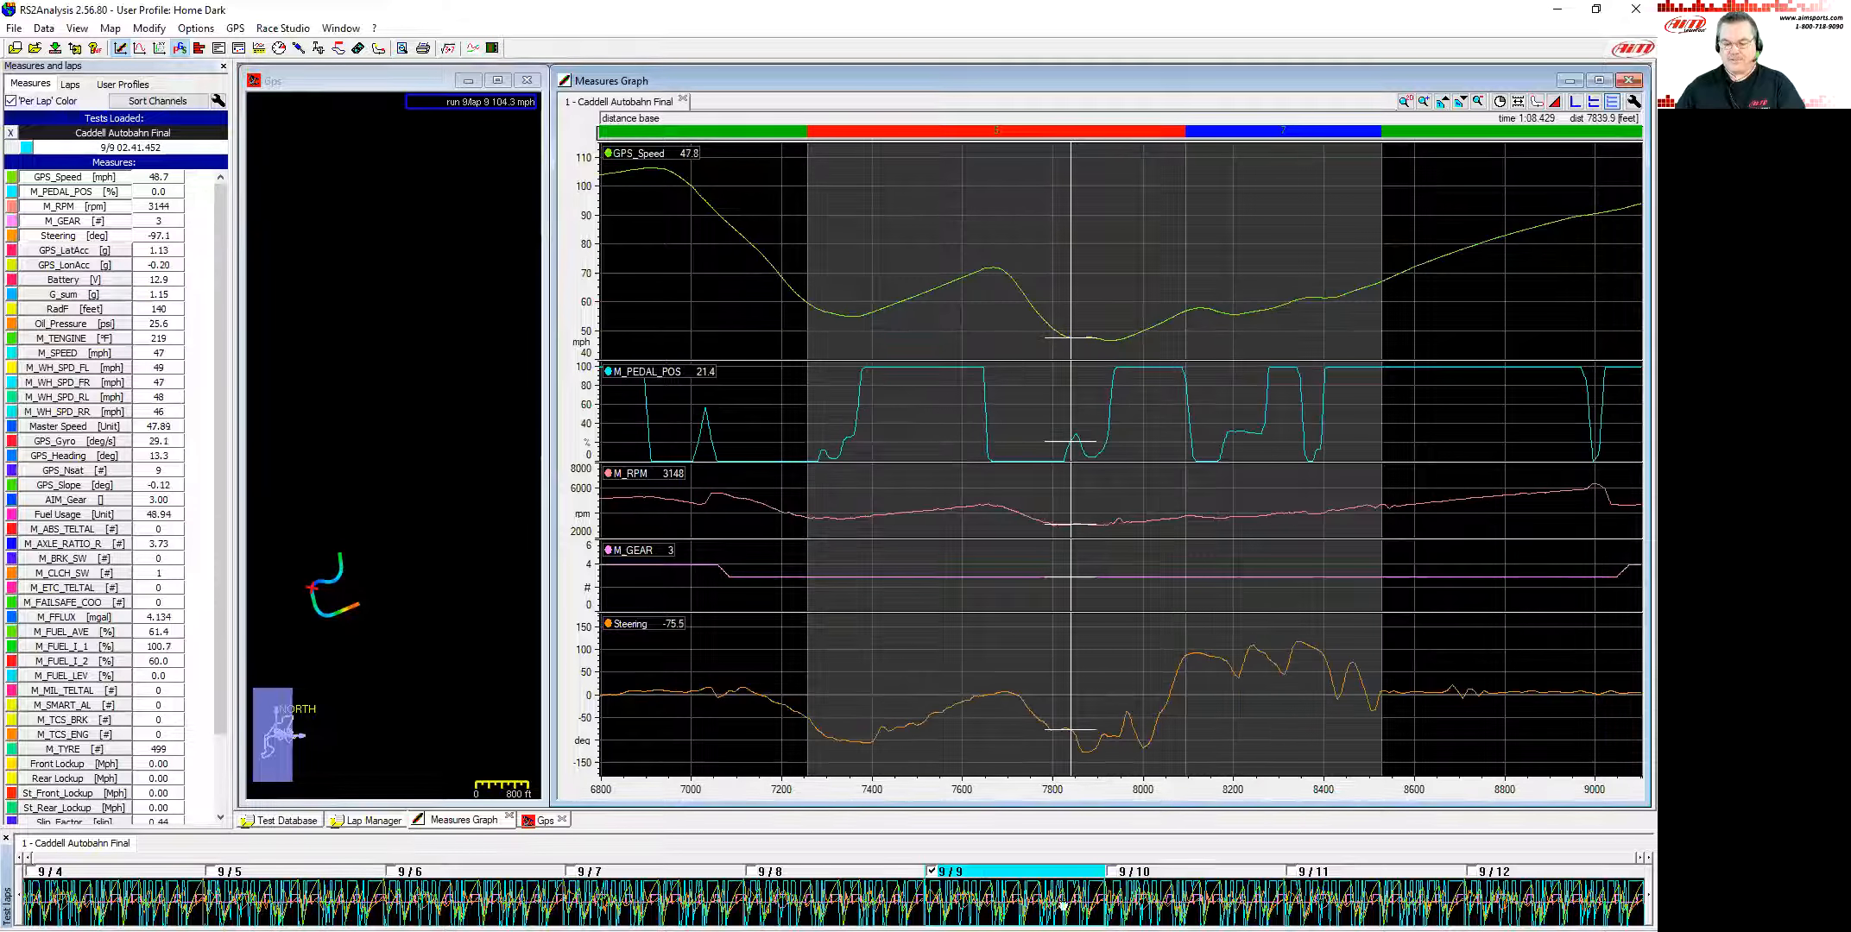
pyautogui.click(1137, 906)
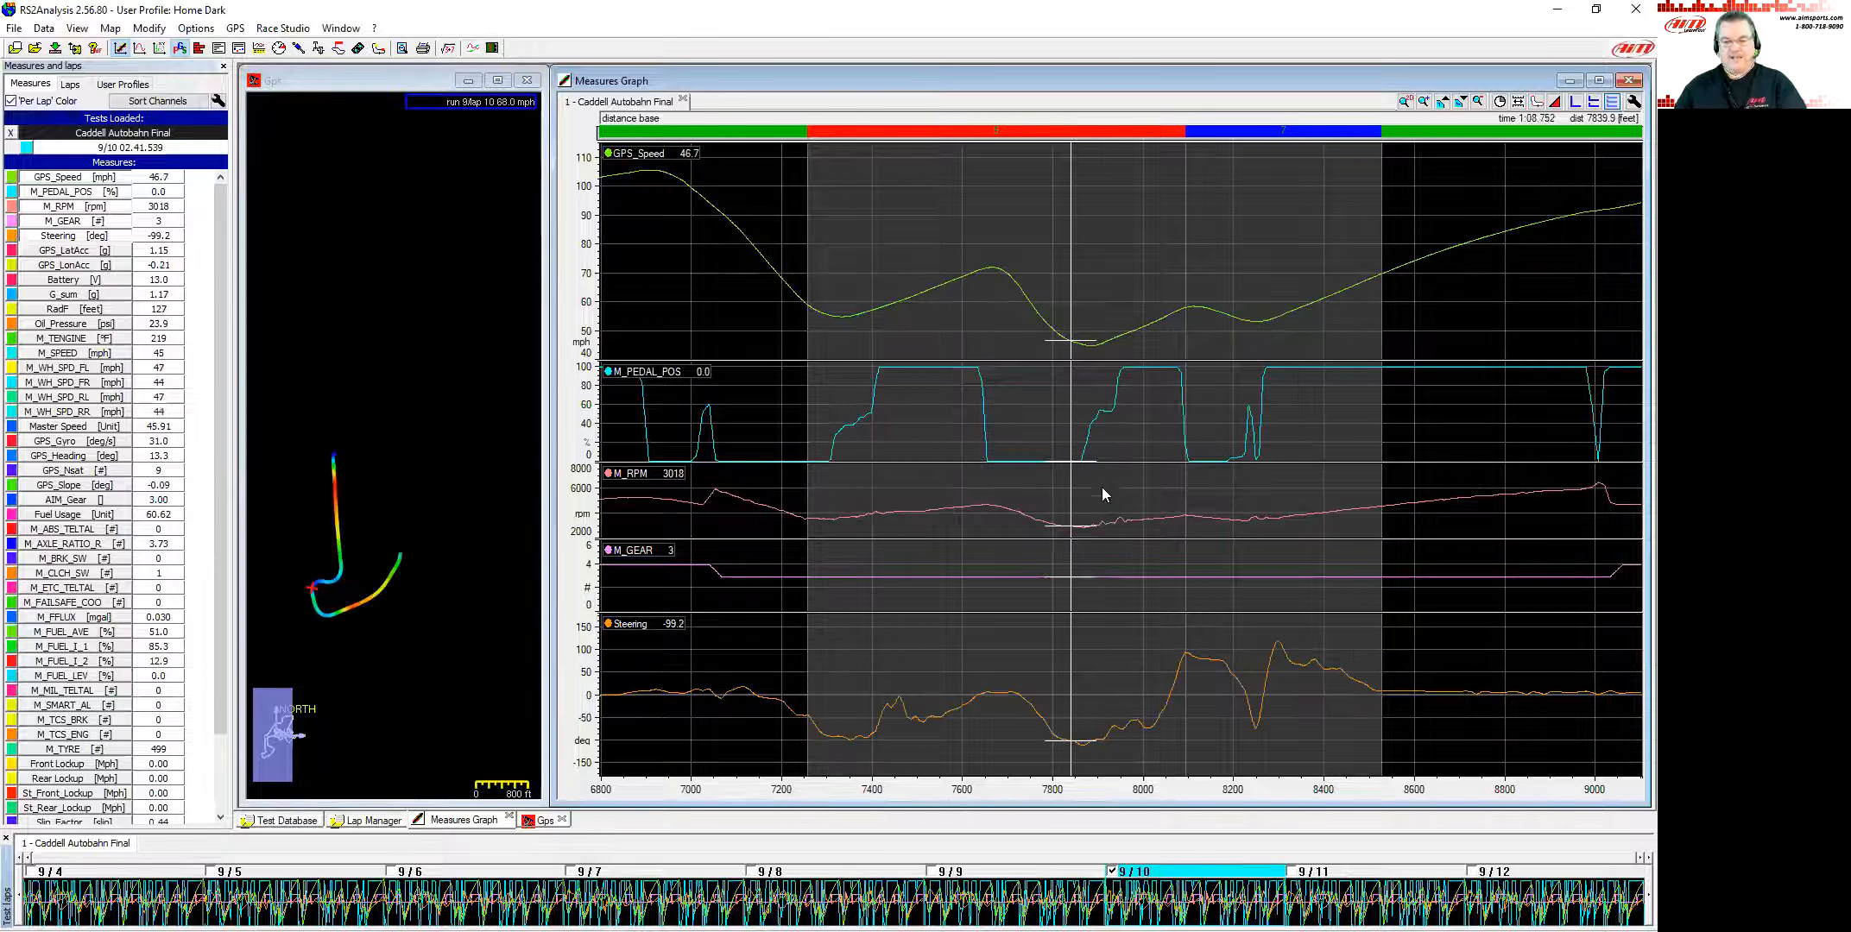
# Step: Restore the full lap in the graph and zoom the GPS track map in and out
pyautogui.scroll(-5, 1103, 483)
pyautogui.click(422, 414)
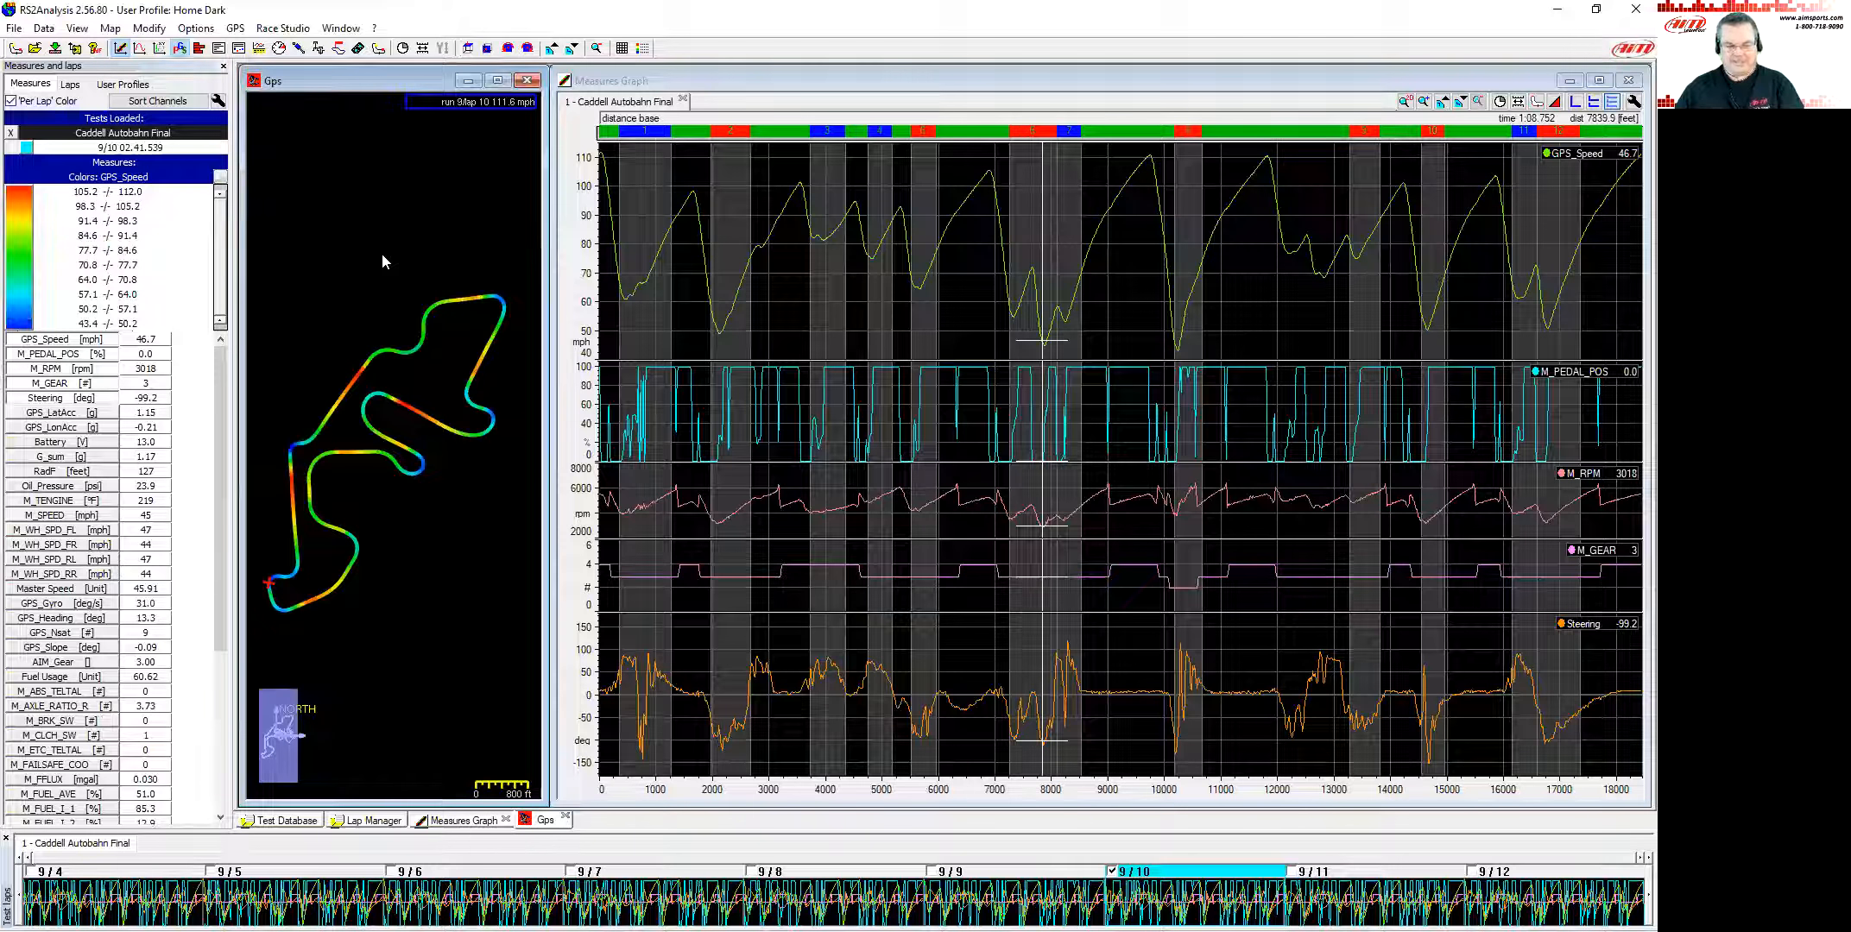
pyautogui.moveTo(401, 250)
pyautogui.mouseDown()
pyautogui.moveTo(418, 229)
pyautogui.moveTo(396, 238)
pyautogui.mouseUp()
pyautogui.scroll(5, 419, 290)
pyautogui.scroll(-4, 428, 296)
pyautogui.scroll(4, 425, 302)
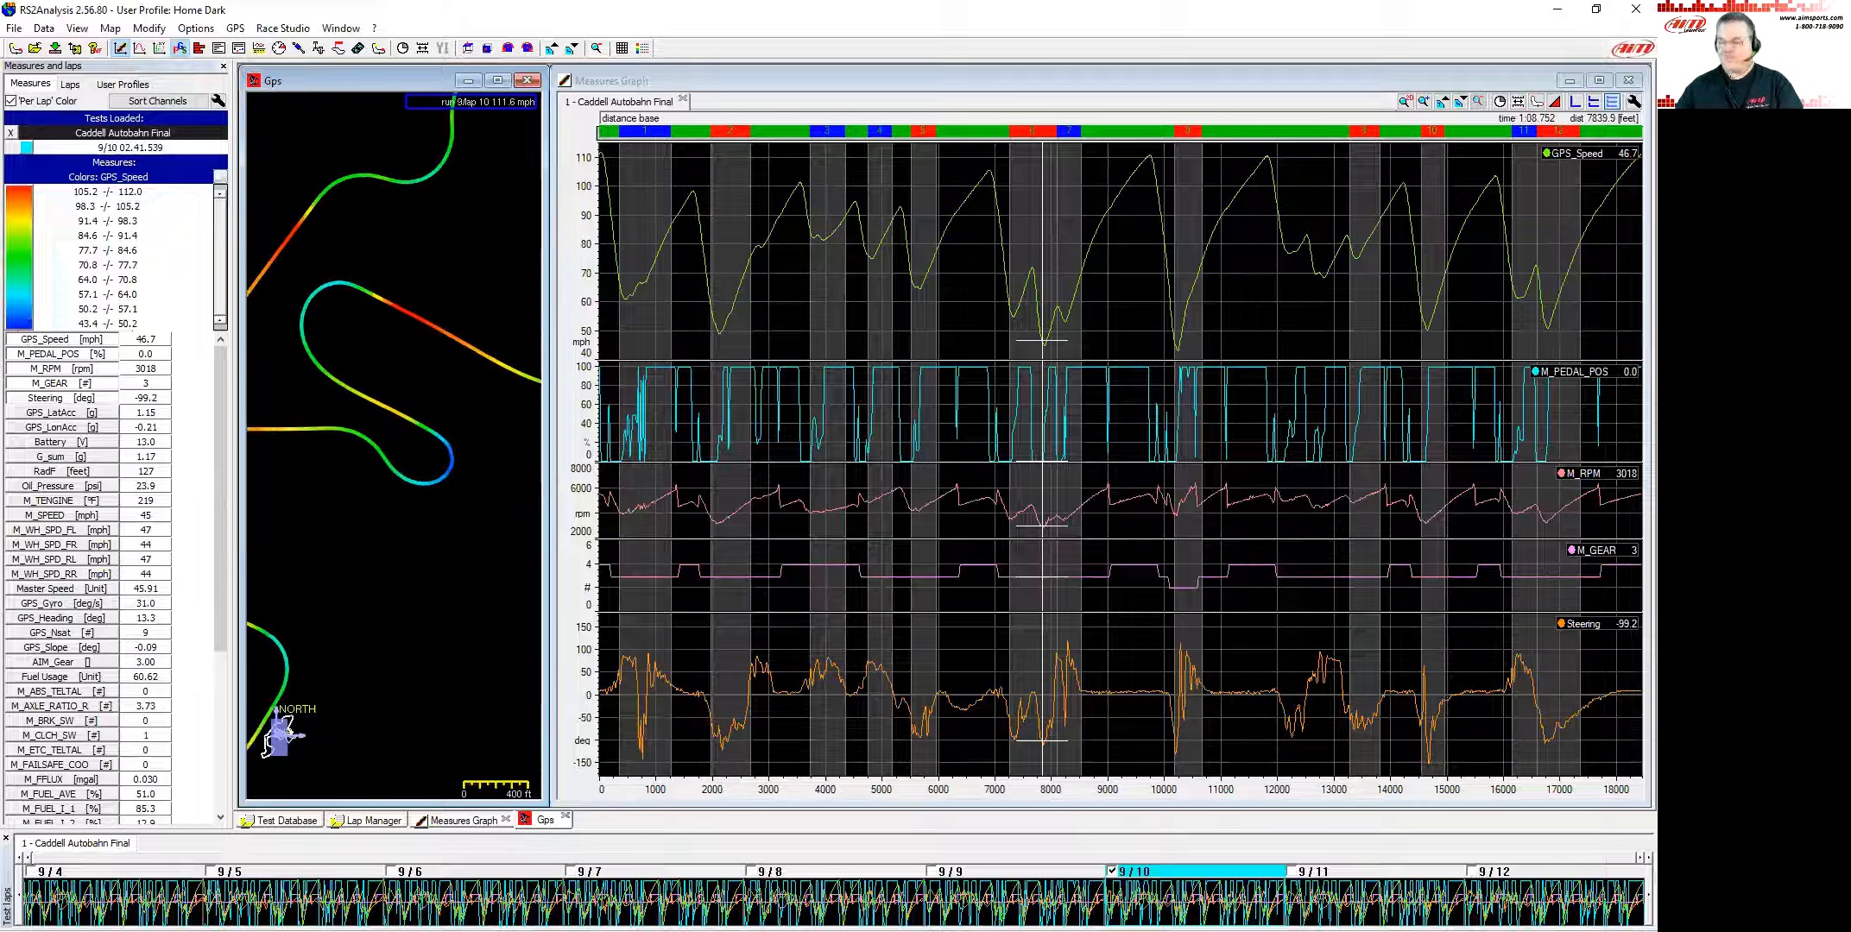
pyautogui.scroll(-6, 421, 301)
pyautogui.scroll(3, 398, 384)
pyautogui.scroll(-3, 392, 390)
pyautogui.scroll(2, 394, 384)
# Step: Centre a hairpin in the GPS map, inspect it in close-up, and return to an overview of the track
pyautogui.moveTo(393, 389); pyautogui.dragTo(426, 337)
pyautogui.scroll(4, 453, 410)
pyautogui.moveTo(454, 404); pyautogui.dragTo(319, 443)
pyautogui.scroll(3, 320, 442)
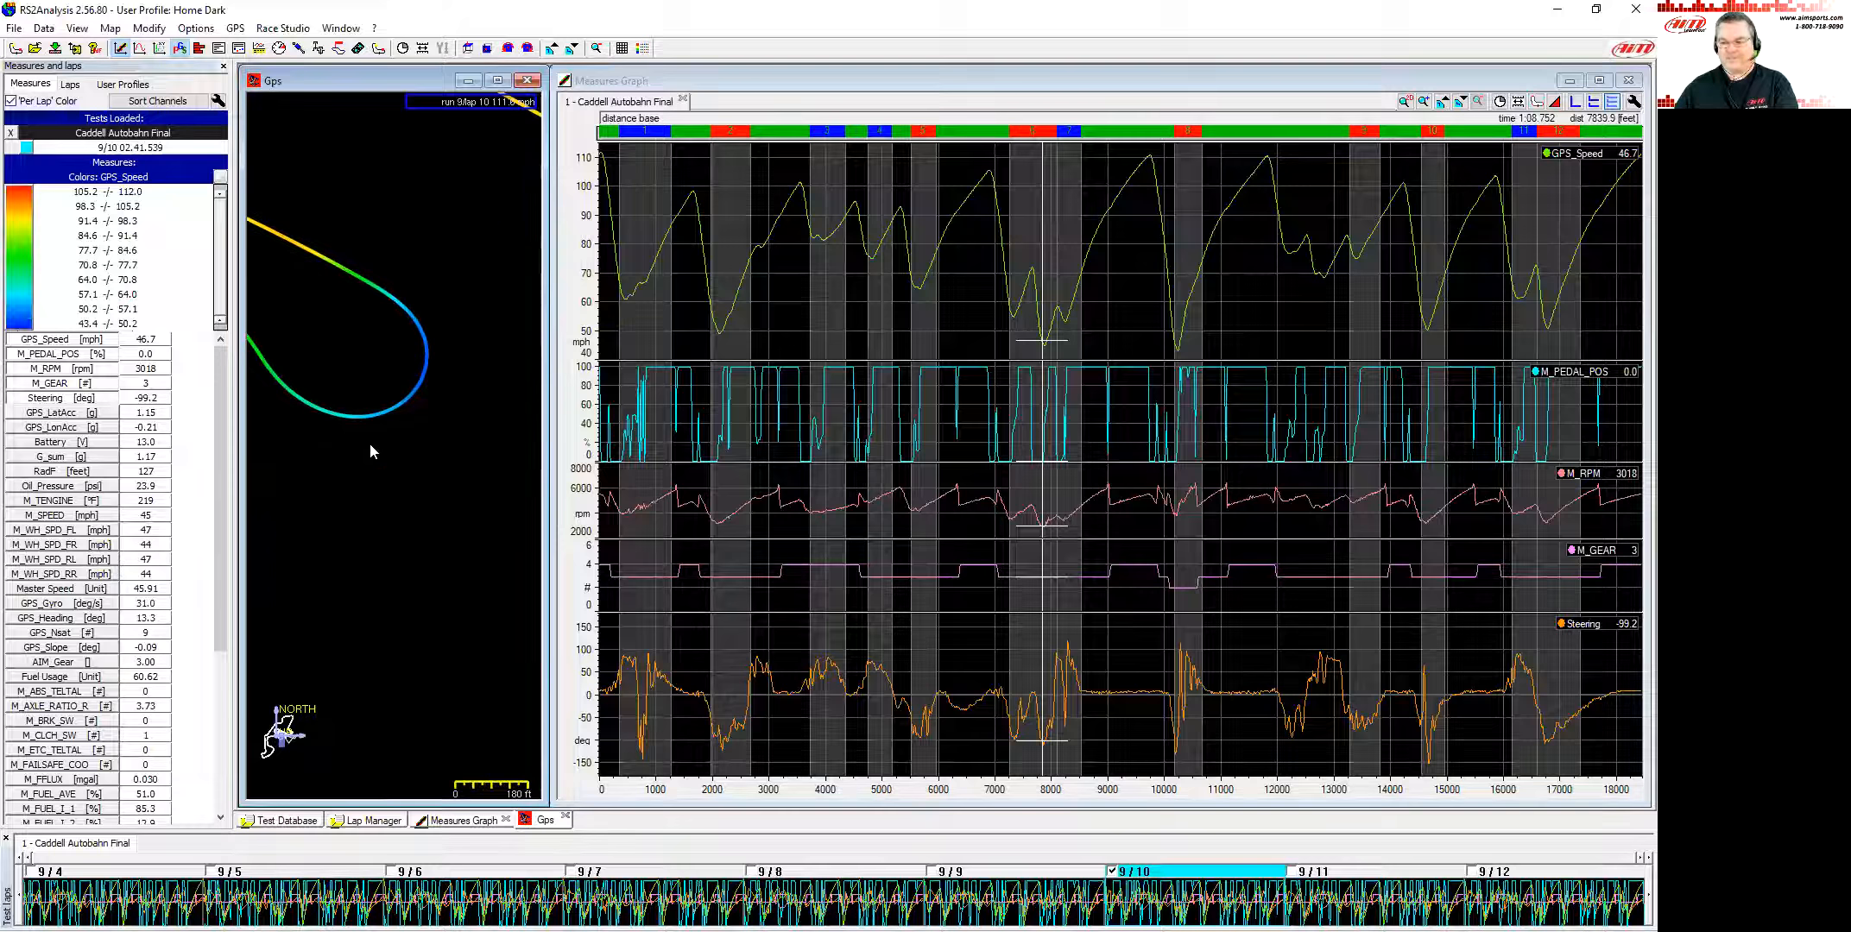
pyautogui.scroll(-8, 417, 421)
pyautogui.scroll(3, 446, 470)
# Step: Place the graph cursor at the speed peak near 7,670 feet and reposition the GPS map to show the whole track
pyautogui.click(1035, 258)
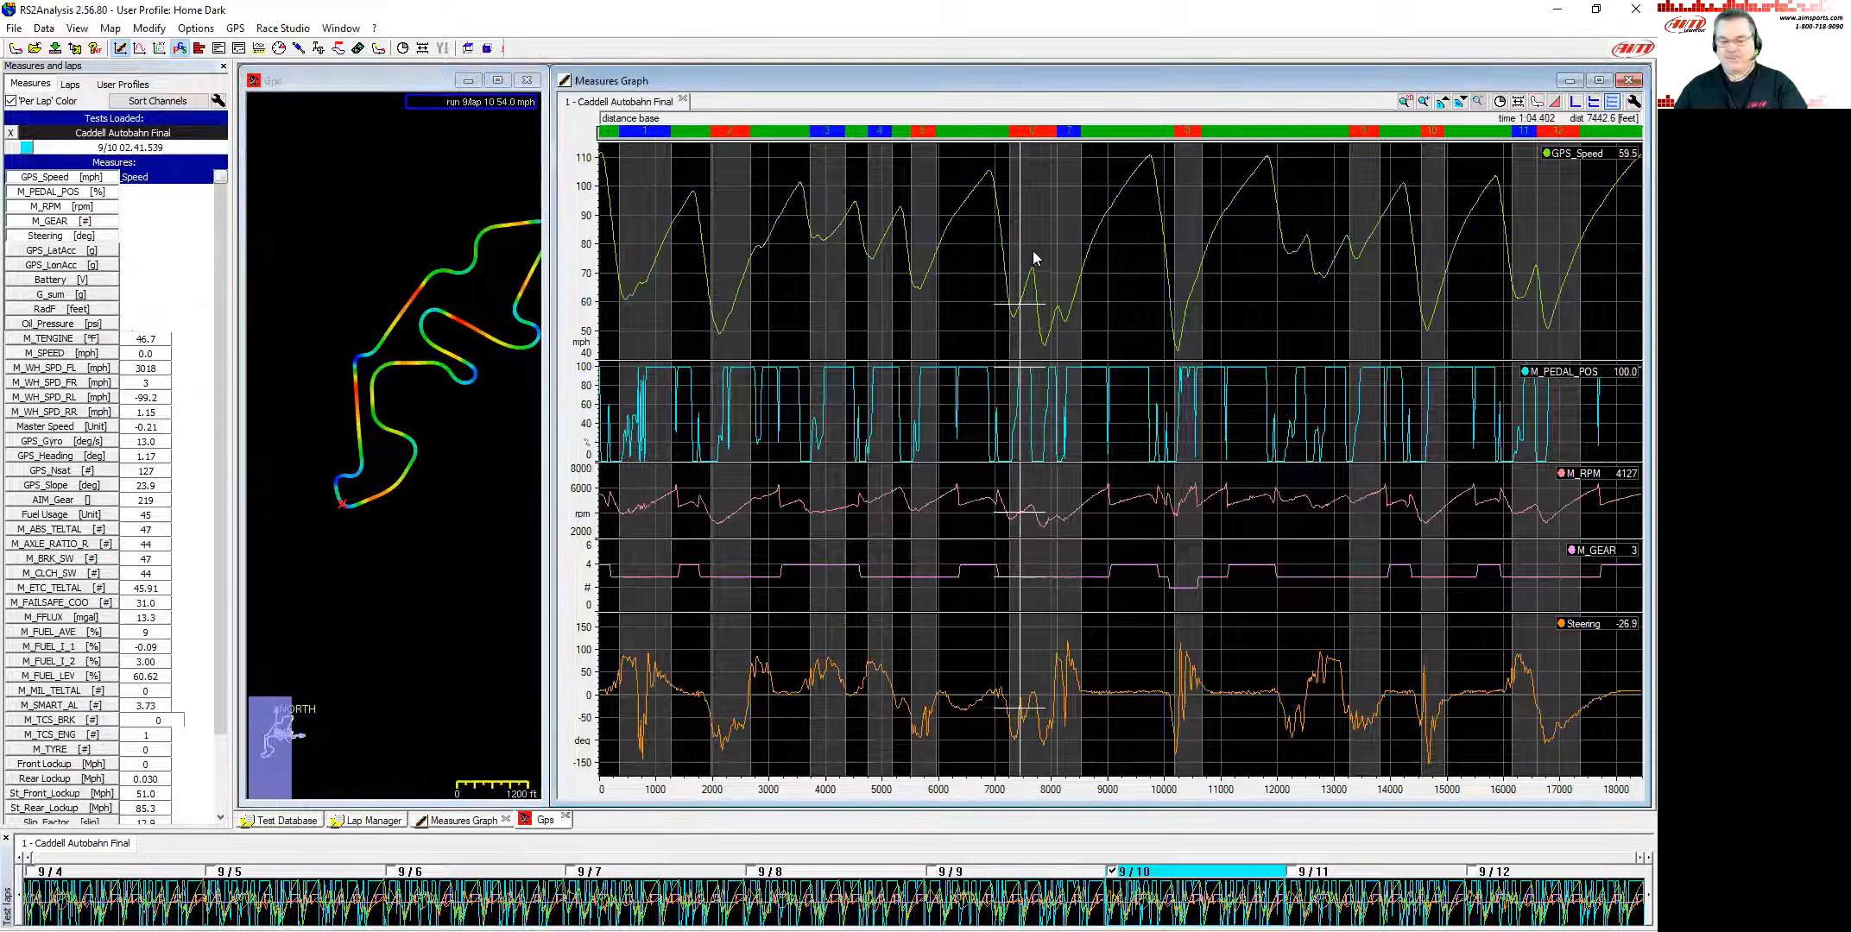
pyautogui.click(1035, 259)
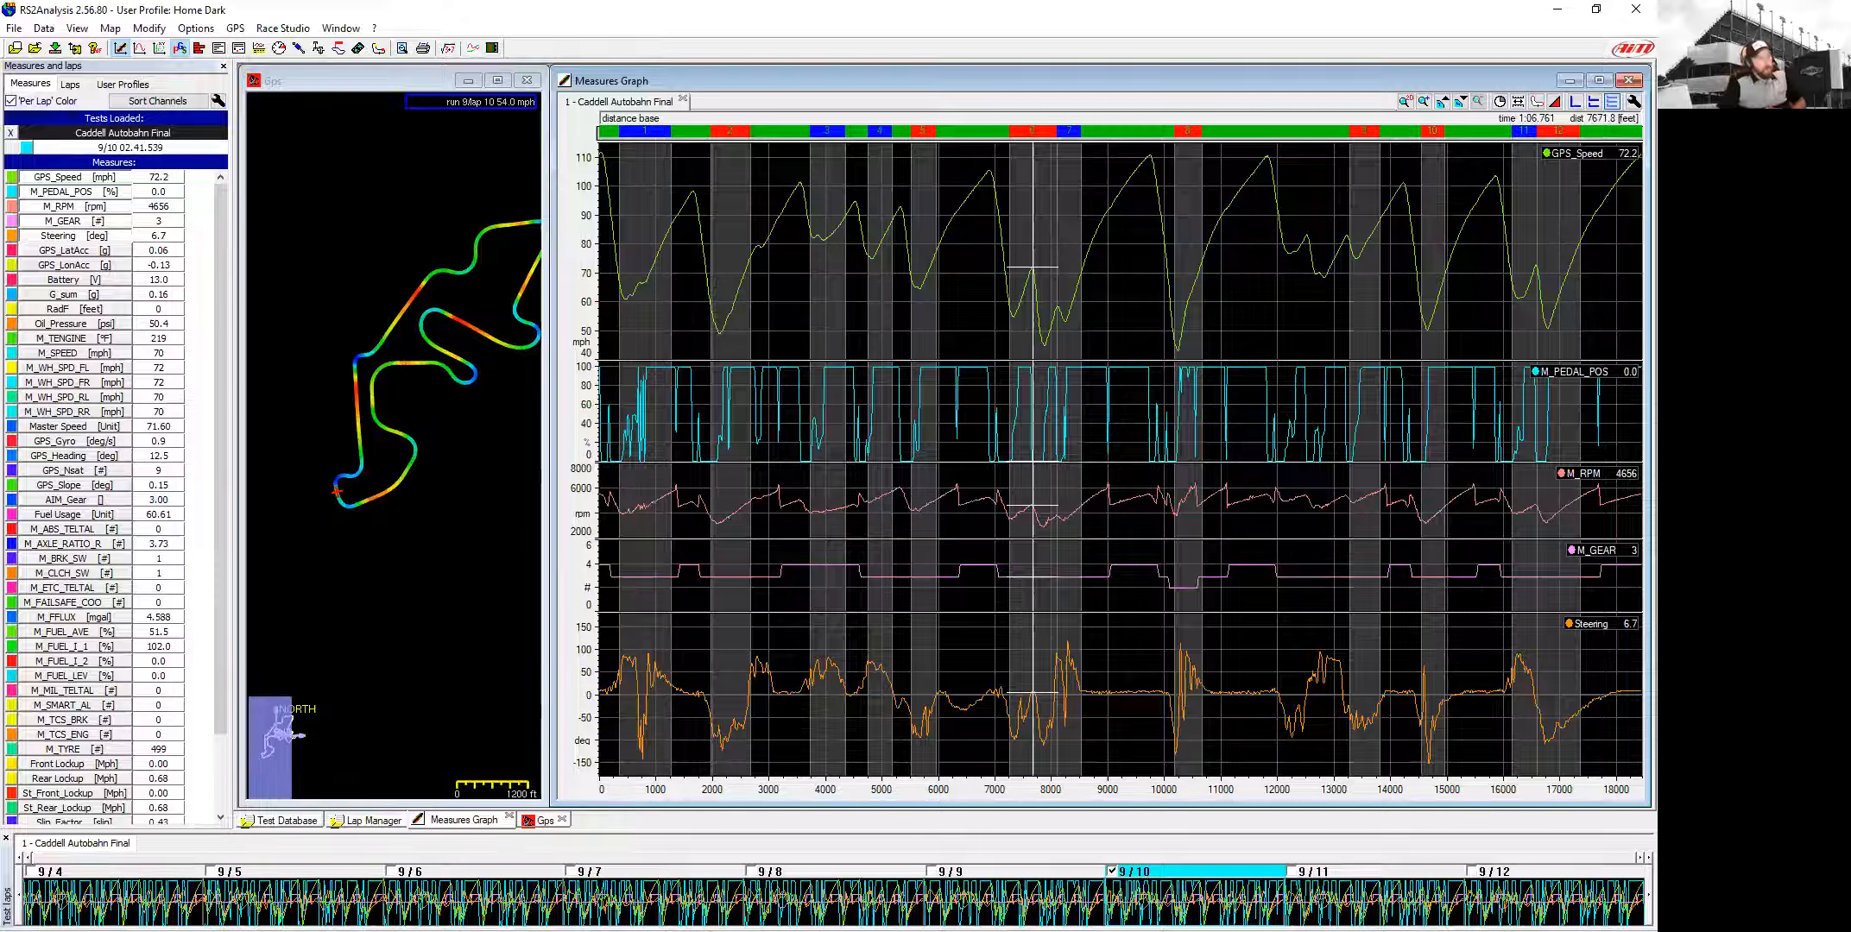
pyautogui.click(390, 451)
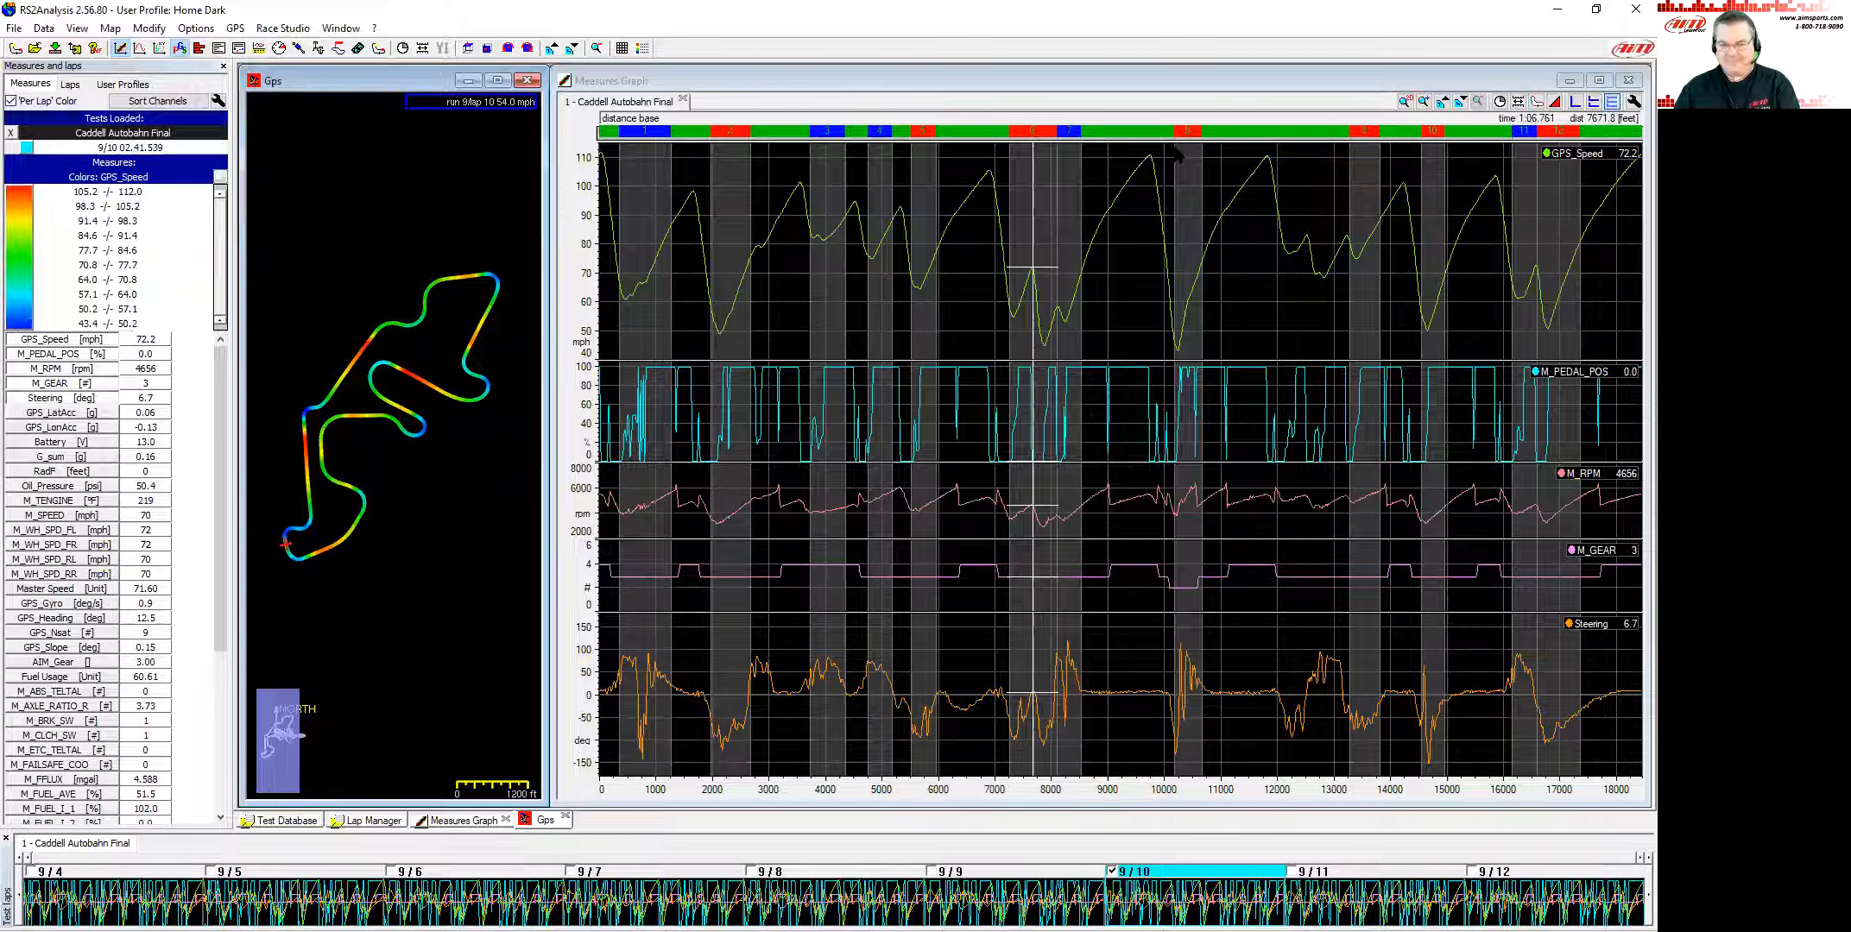
pyautogui.moveTo(450, 364)
pyautogui.mouseDown()
pyautogui.moveTo(478, 322)
pyautogui.moveTo(455, 358)
pyautogui.mouseUp()
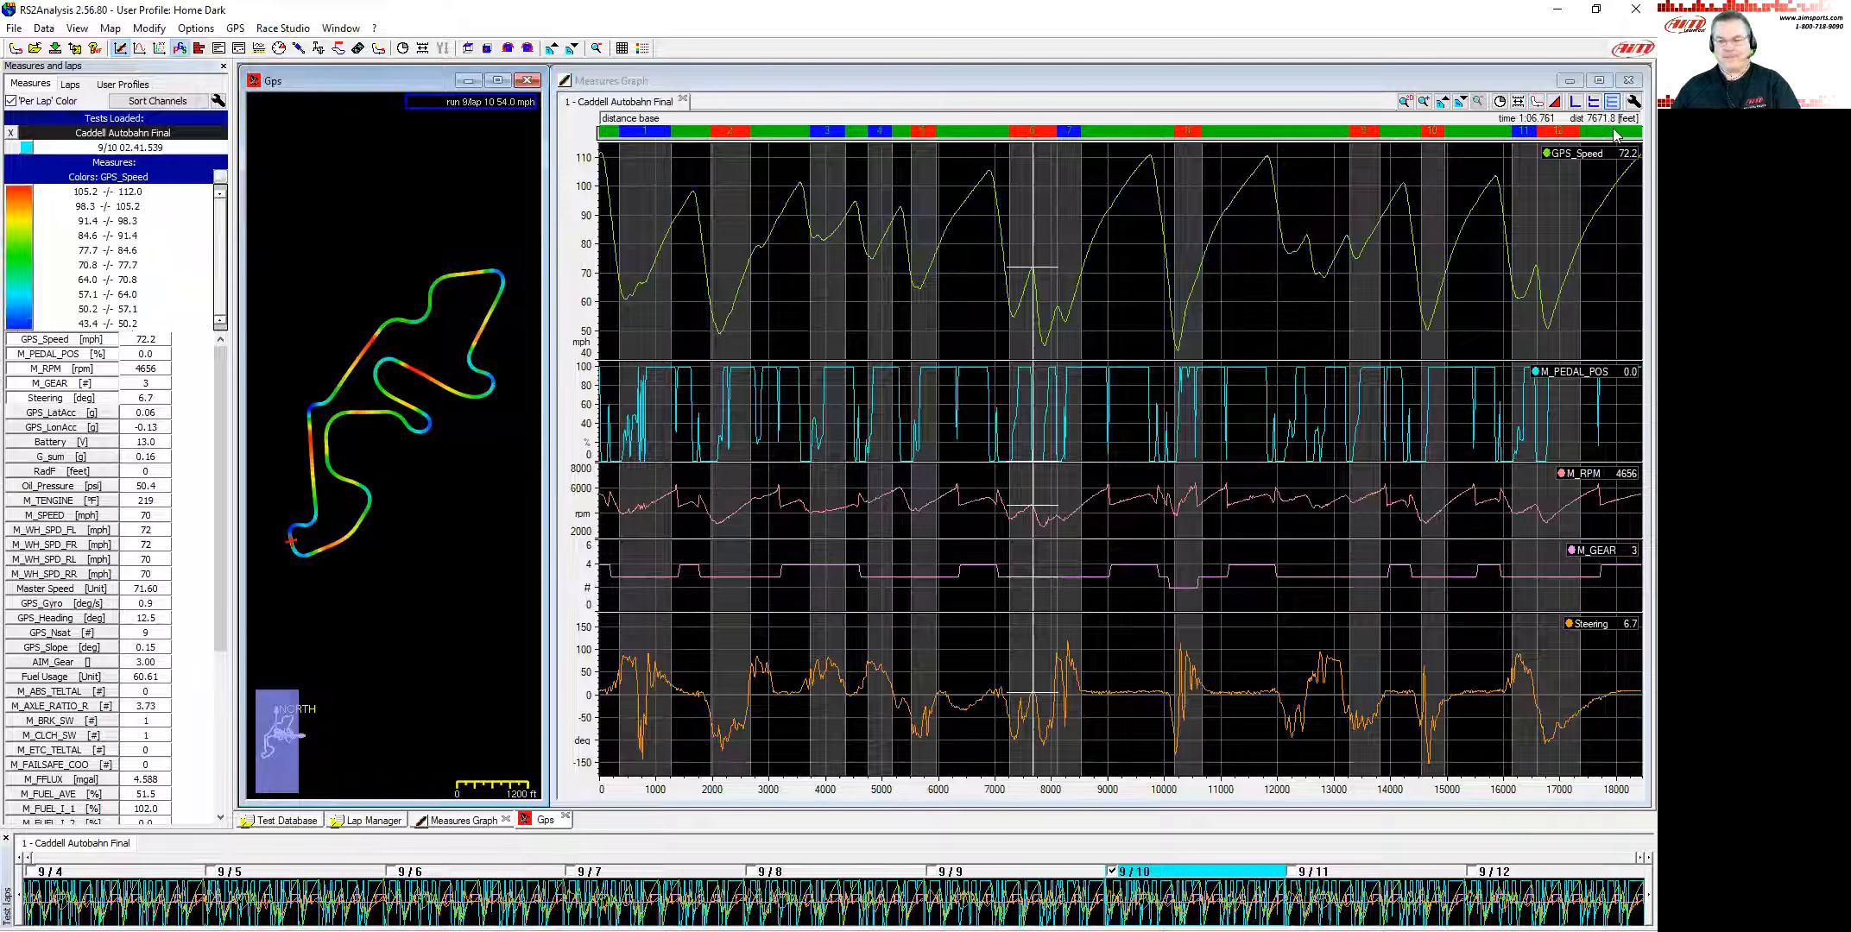
# Step: Show the graph's track map window, move it slightly to view the corner segments, and close it
pyautogui.click(1536, 102)
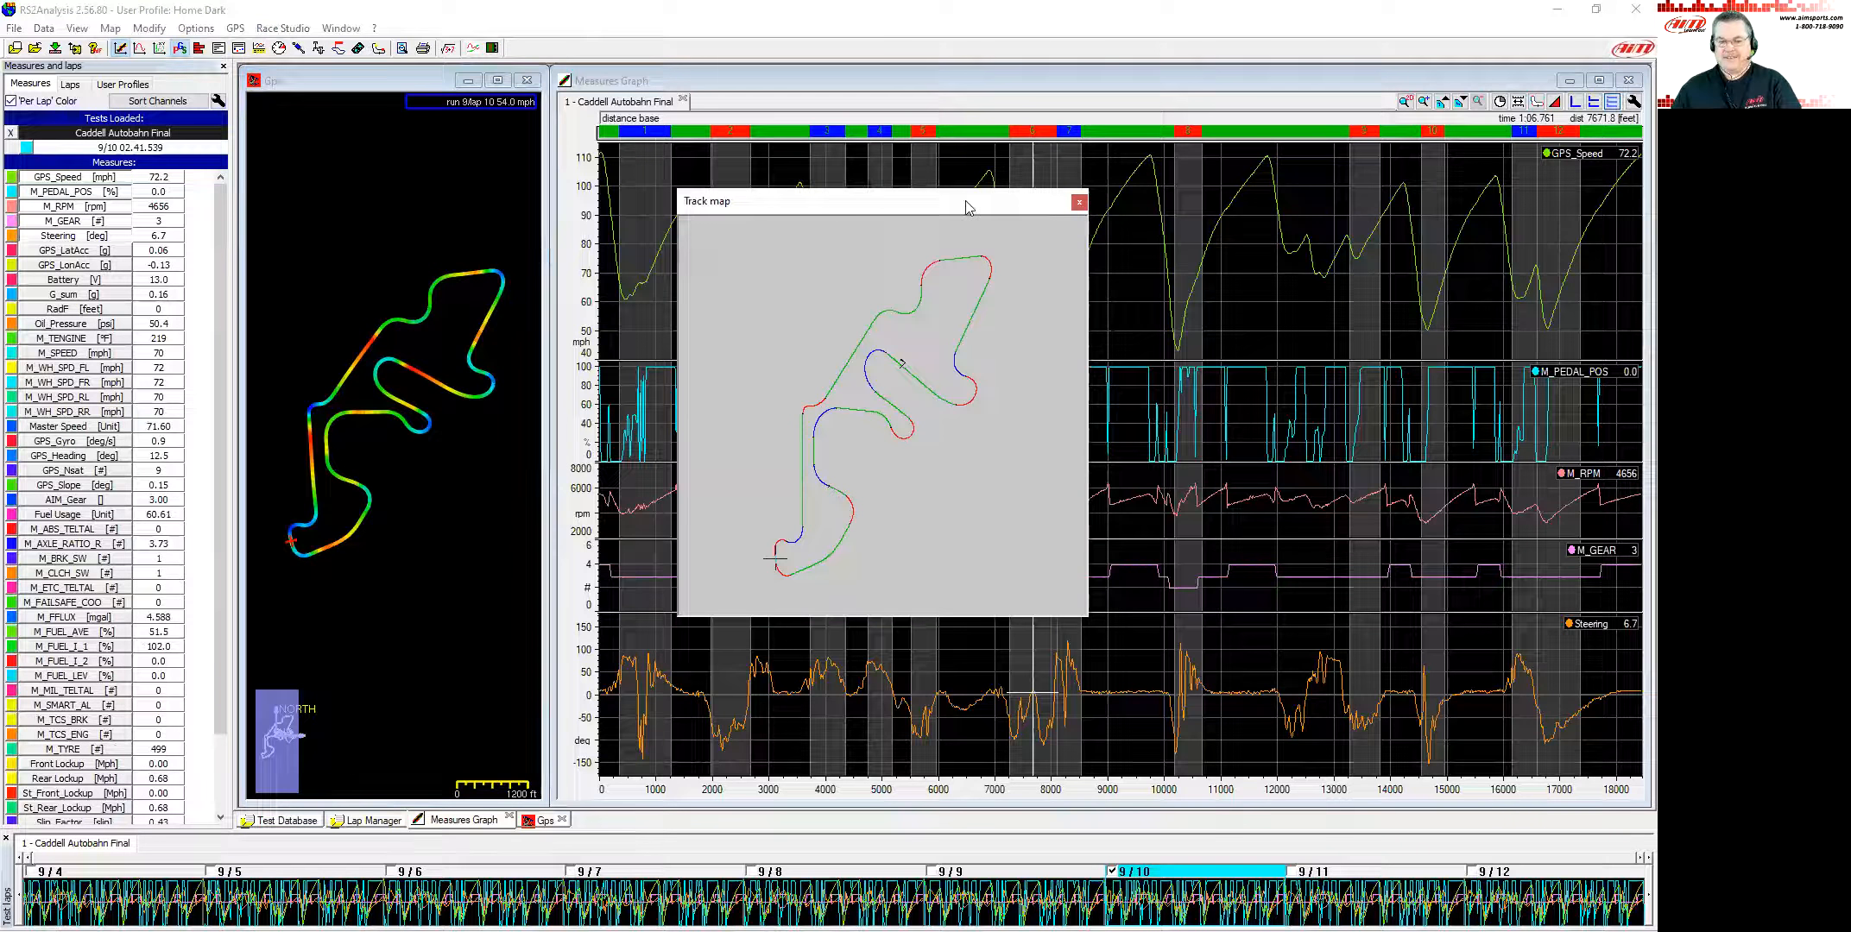
pyautogui.moveTo(962, 209); pyautogui.dragTo(960, 223)
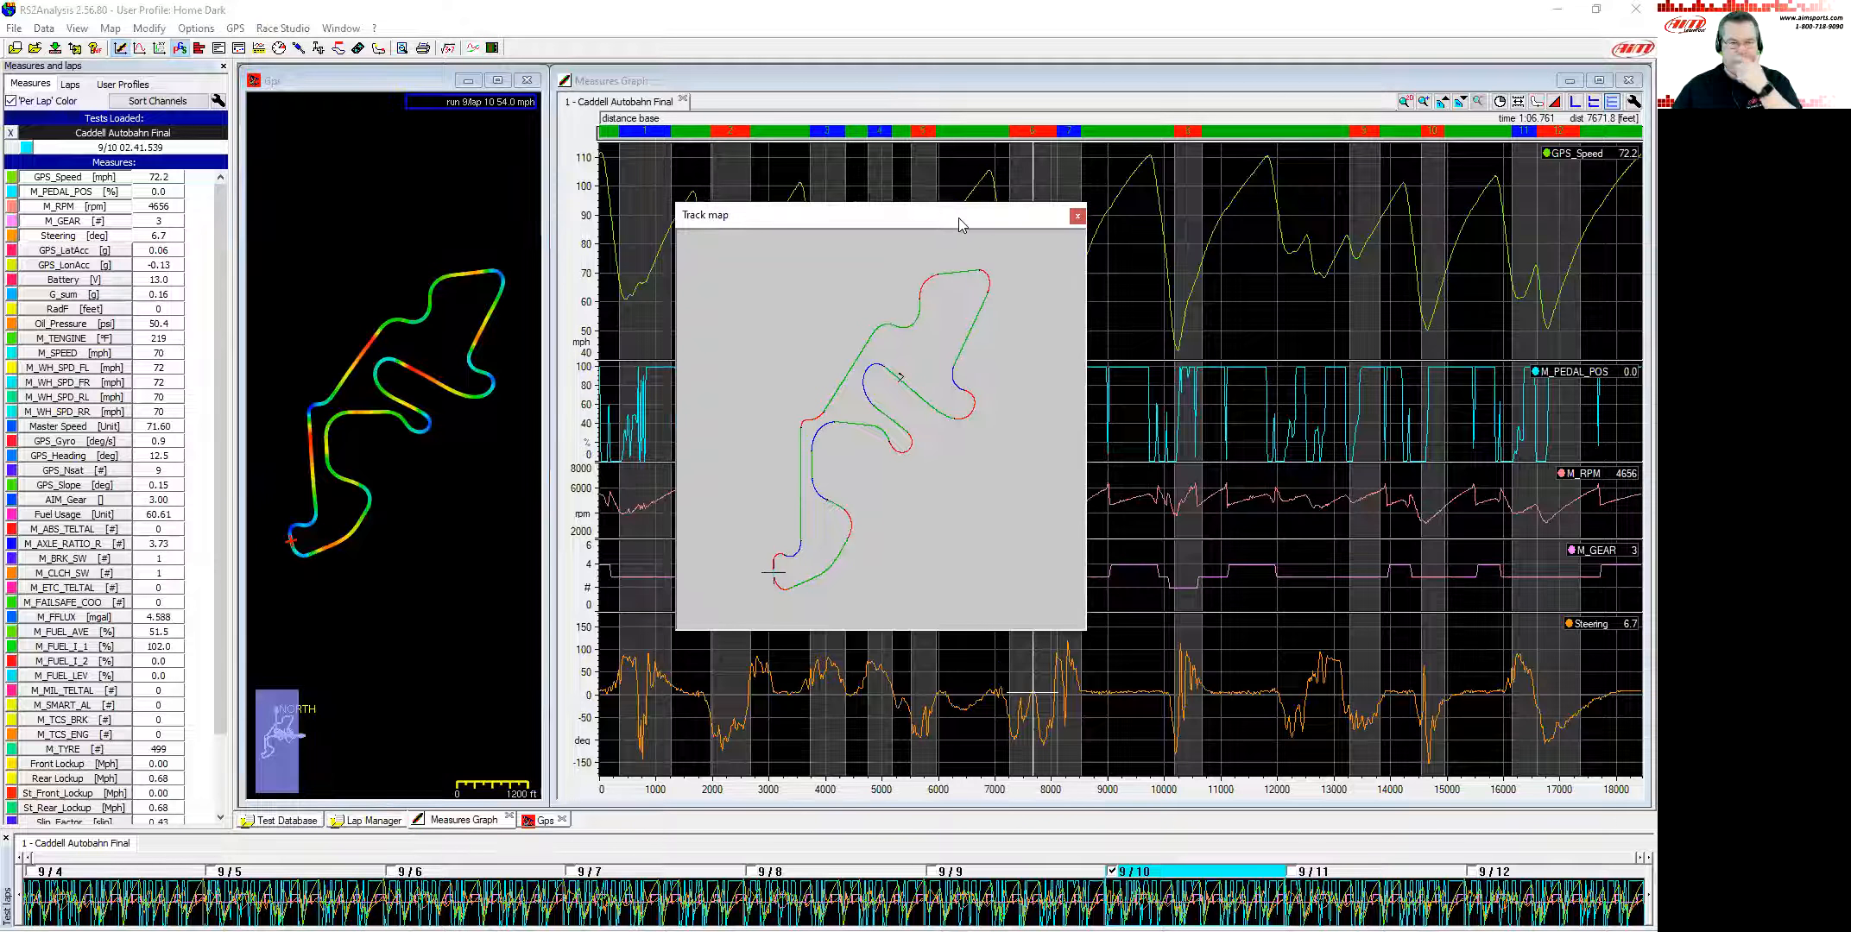
pyautogui.click(1077, 217)
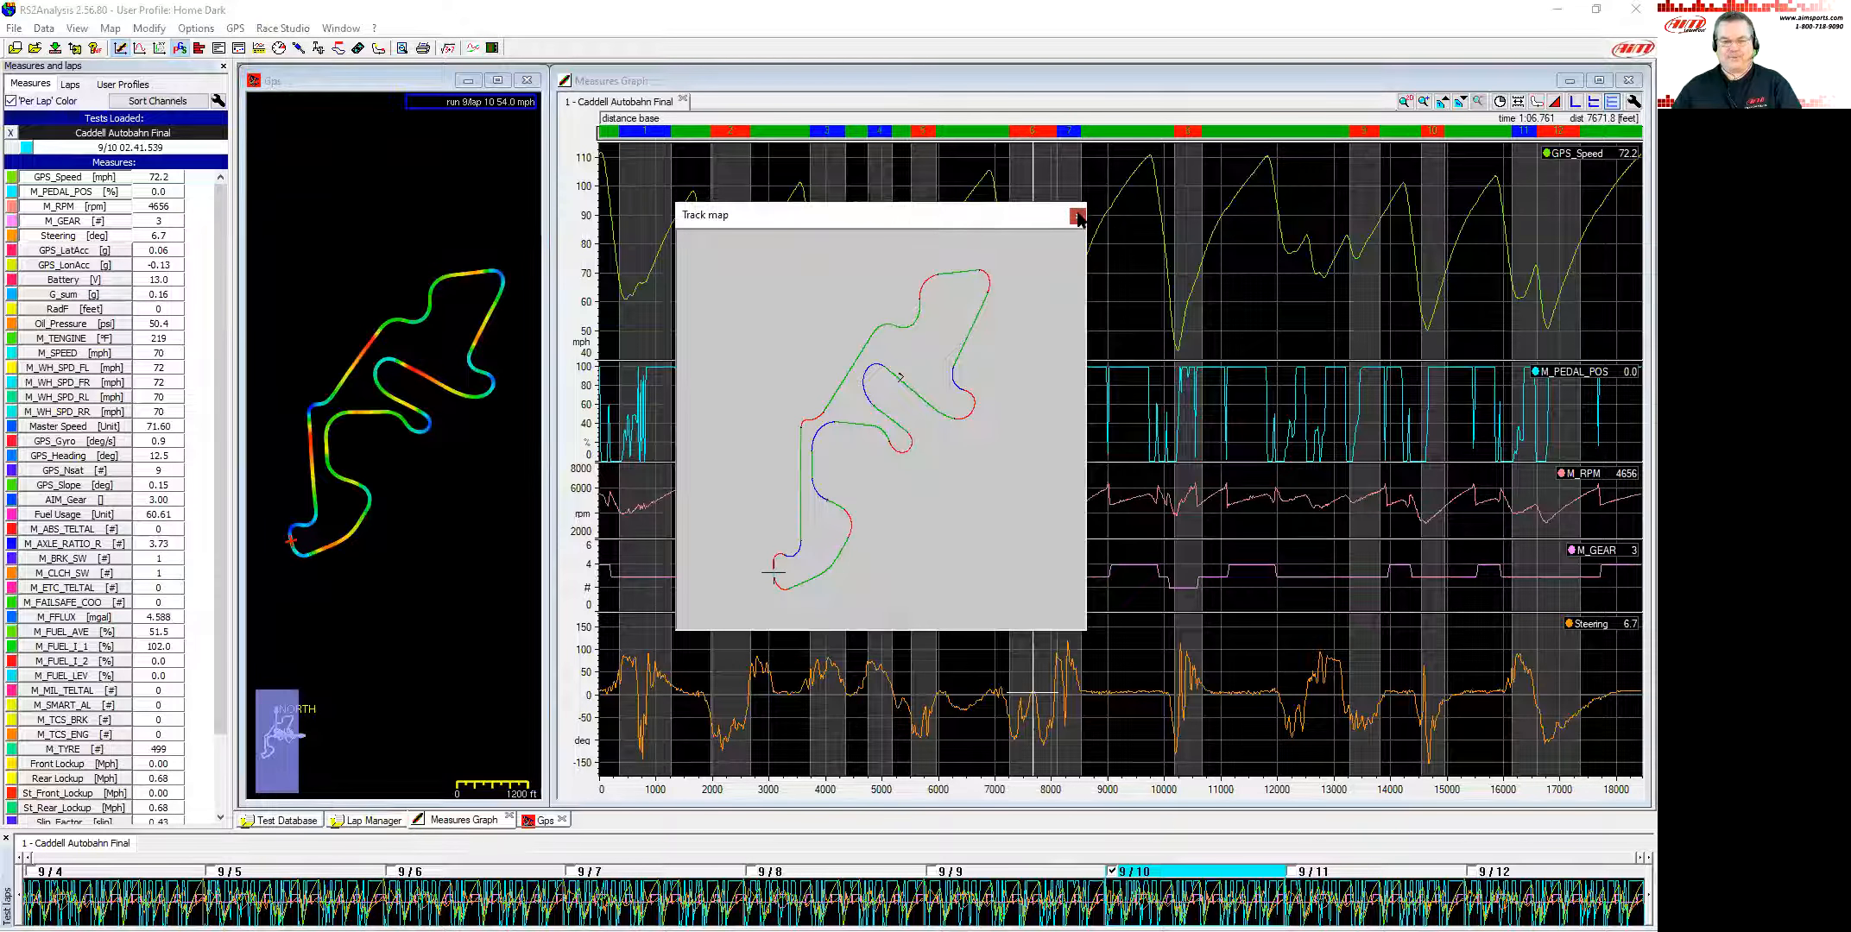
# Step: Open the Modify track map dialog to review its corner and shape options, and leave it without saving
pyautogui.click(110, 29)
pyautogui.click(120, 50)
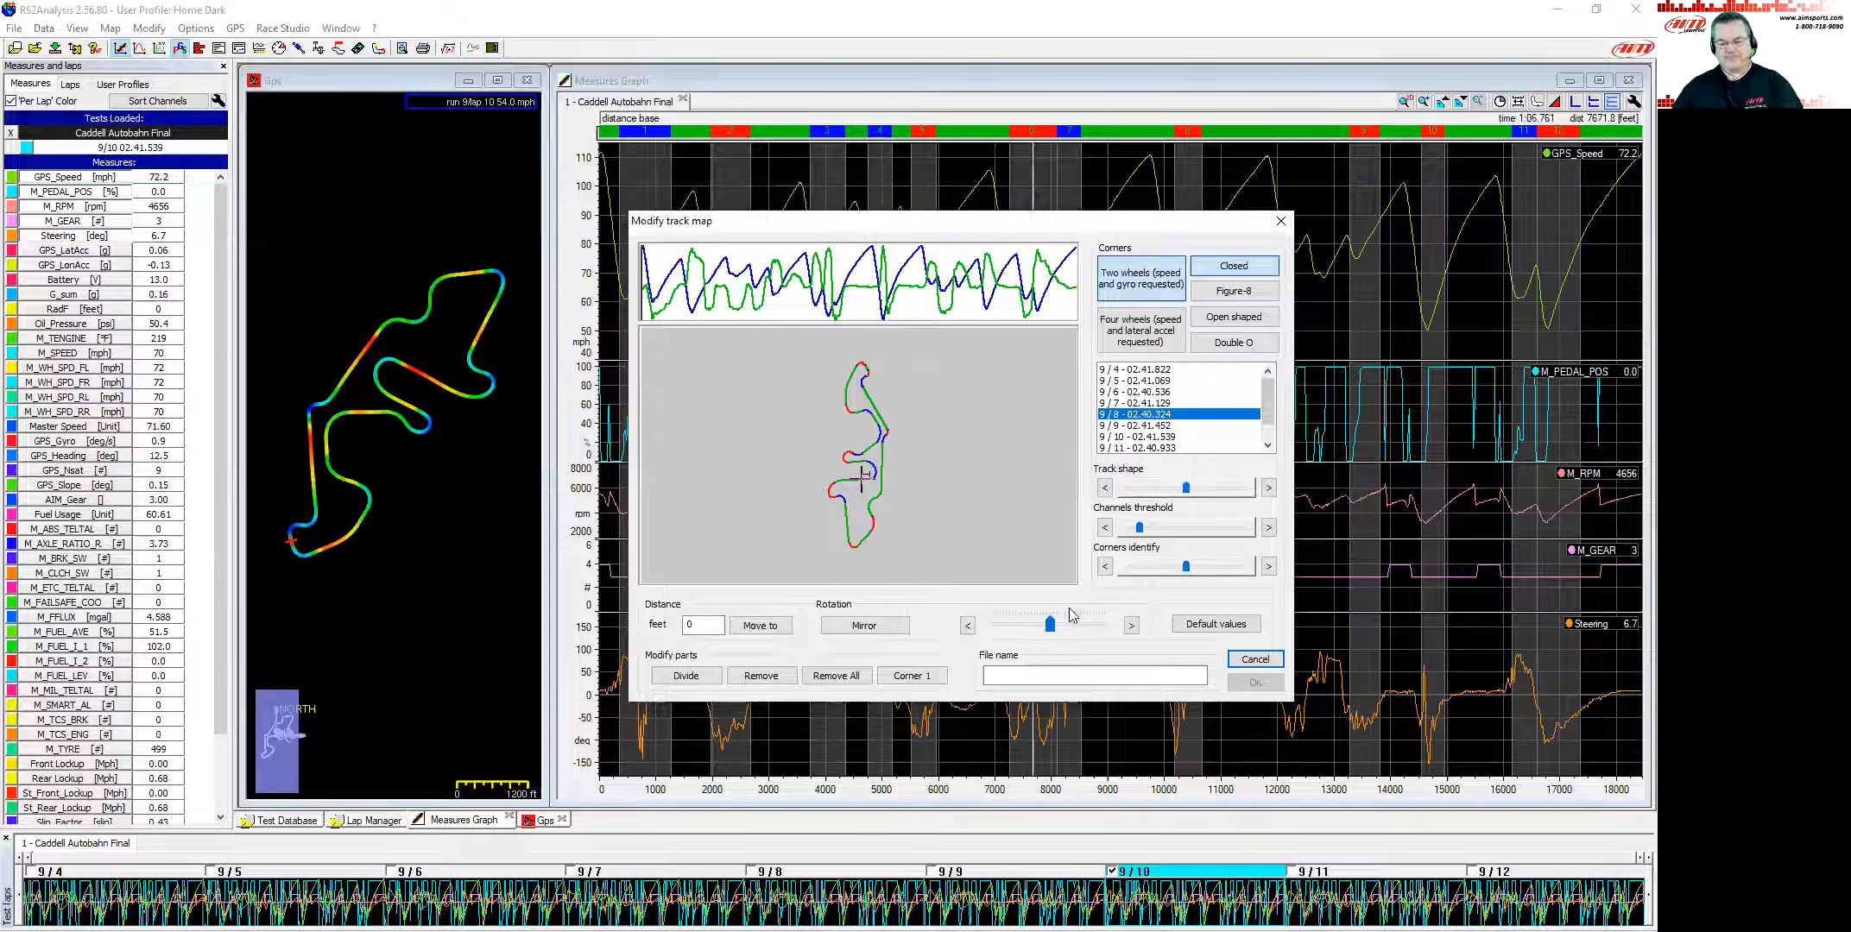
pyautogui.click(1272, 662)
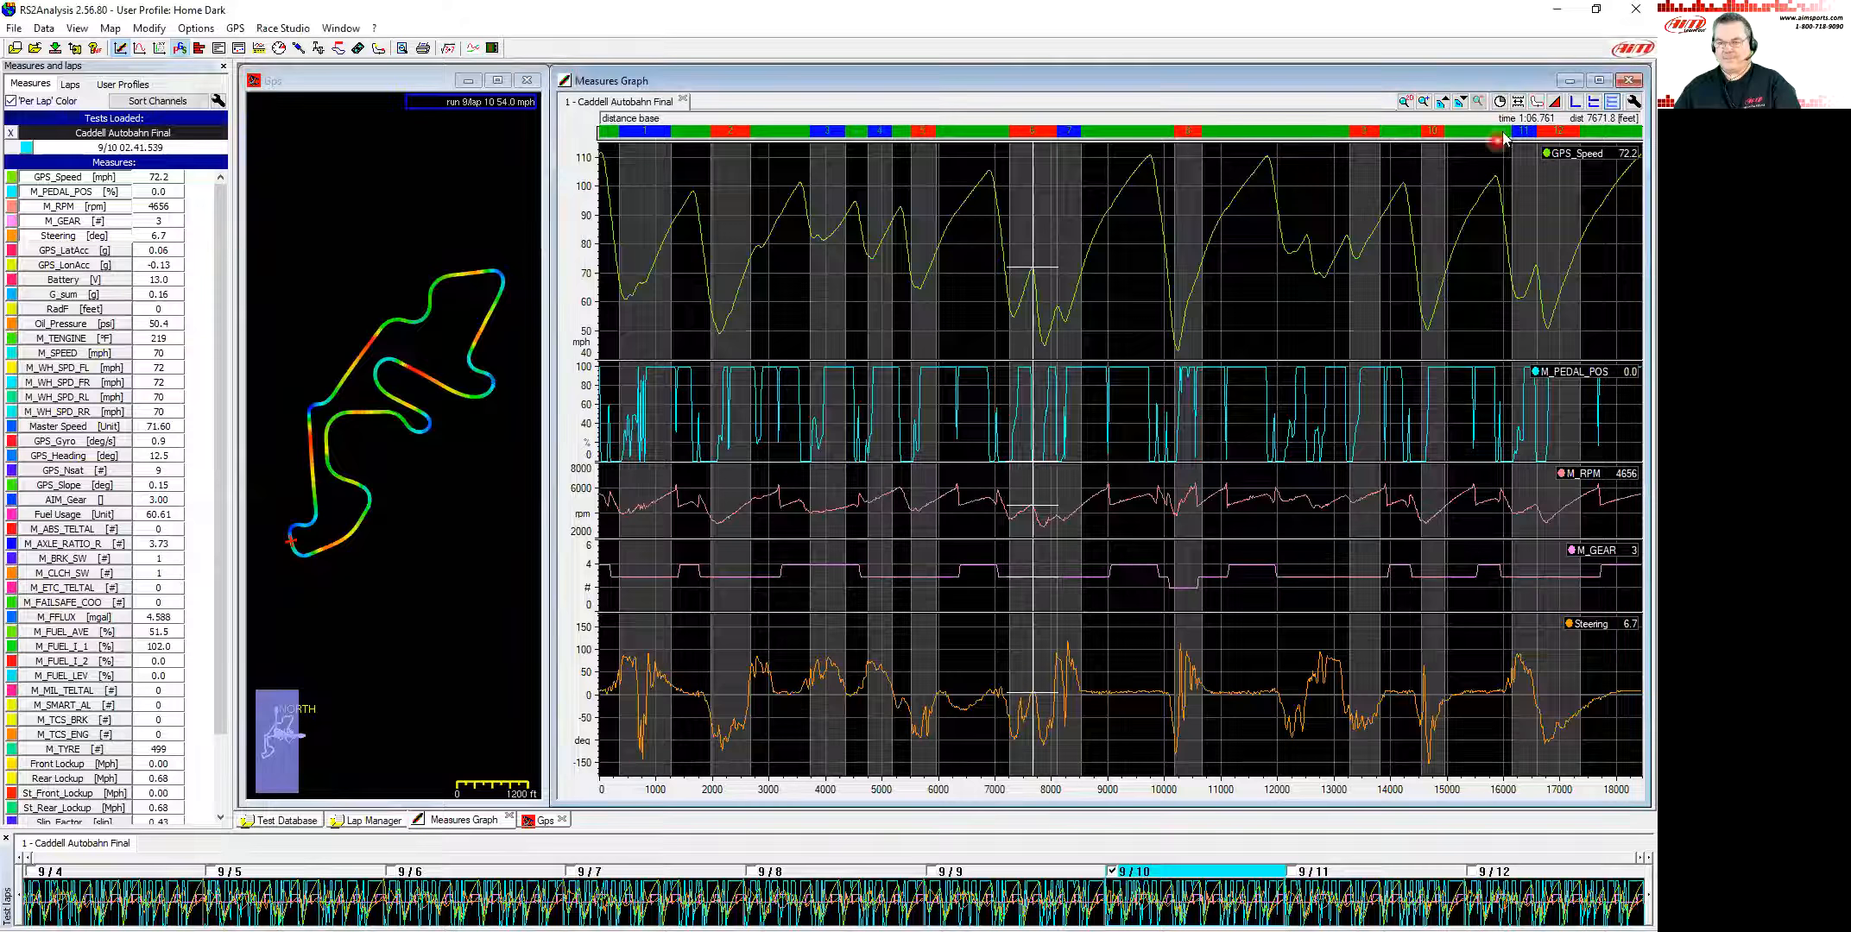
# Step: Switch the measures graph to time base and return it to distance base
pyautogui.click(1500, 101)
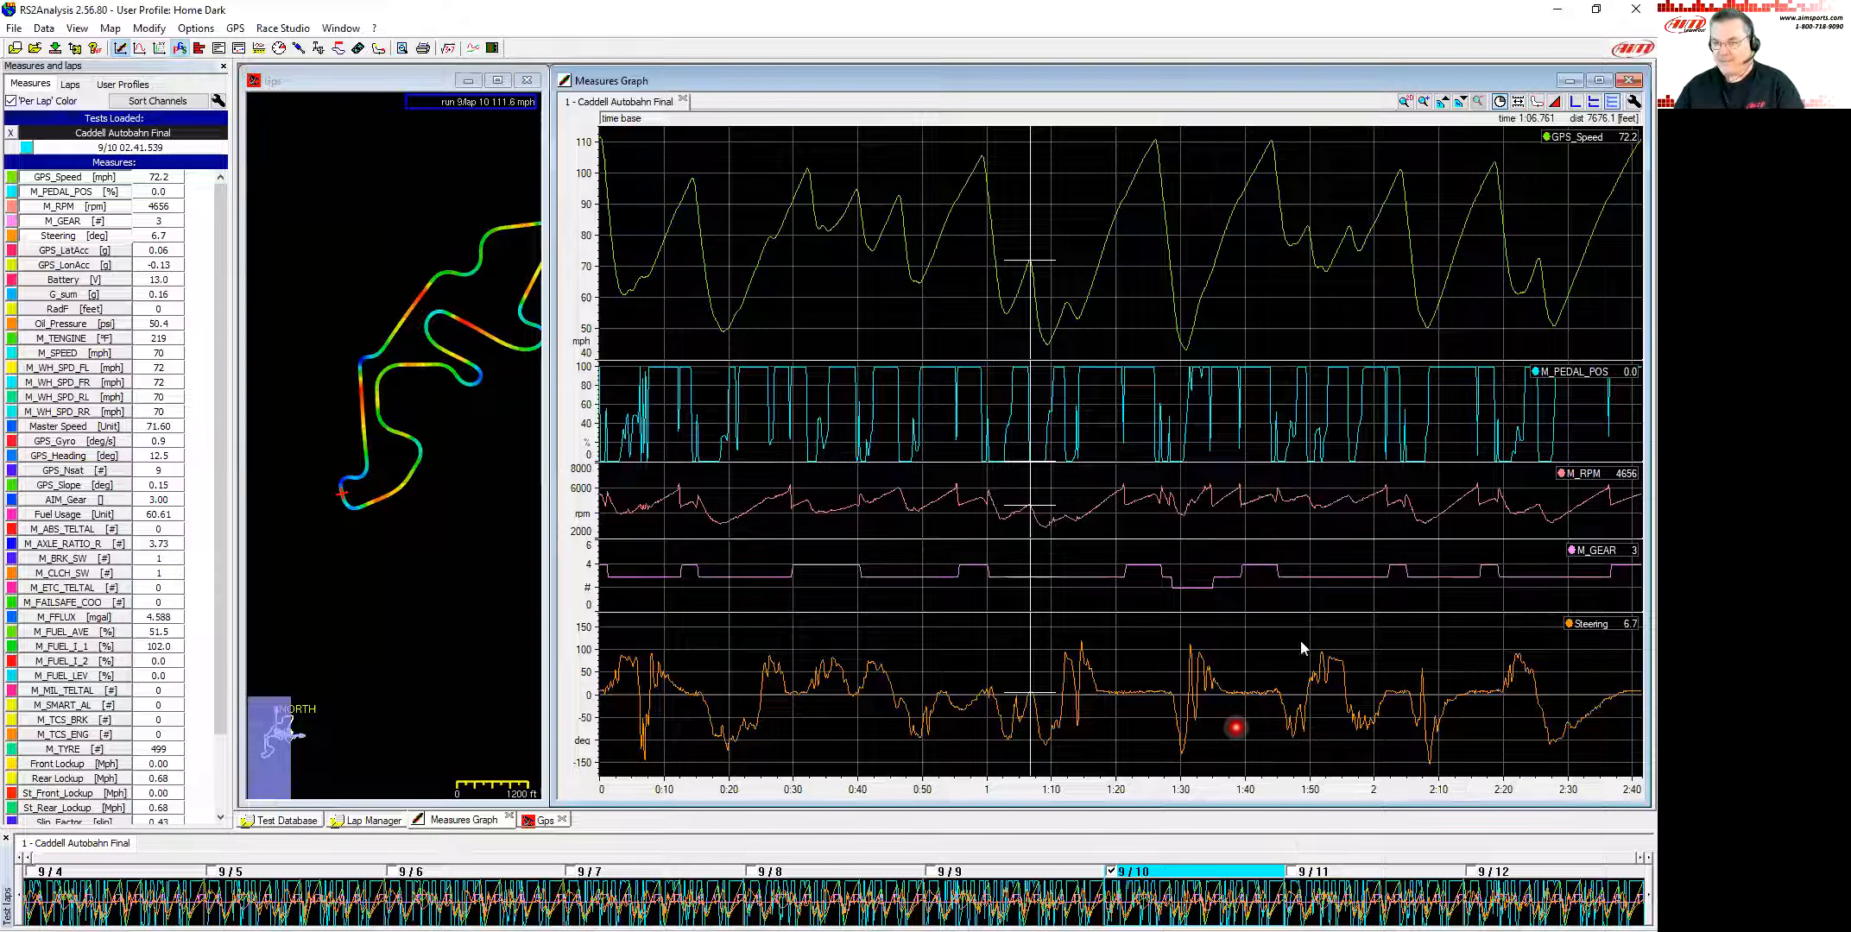
pyautogui.click(1500, 101)
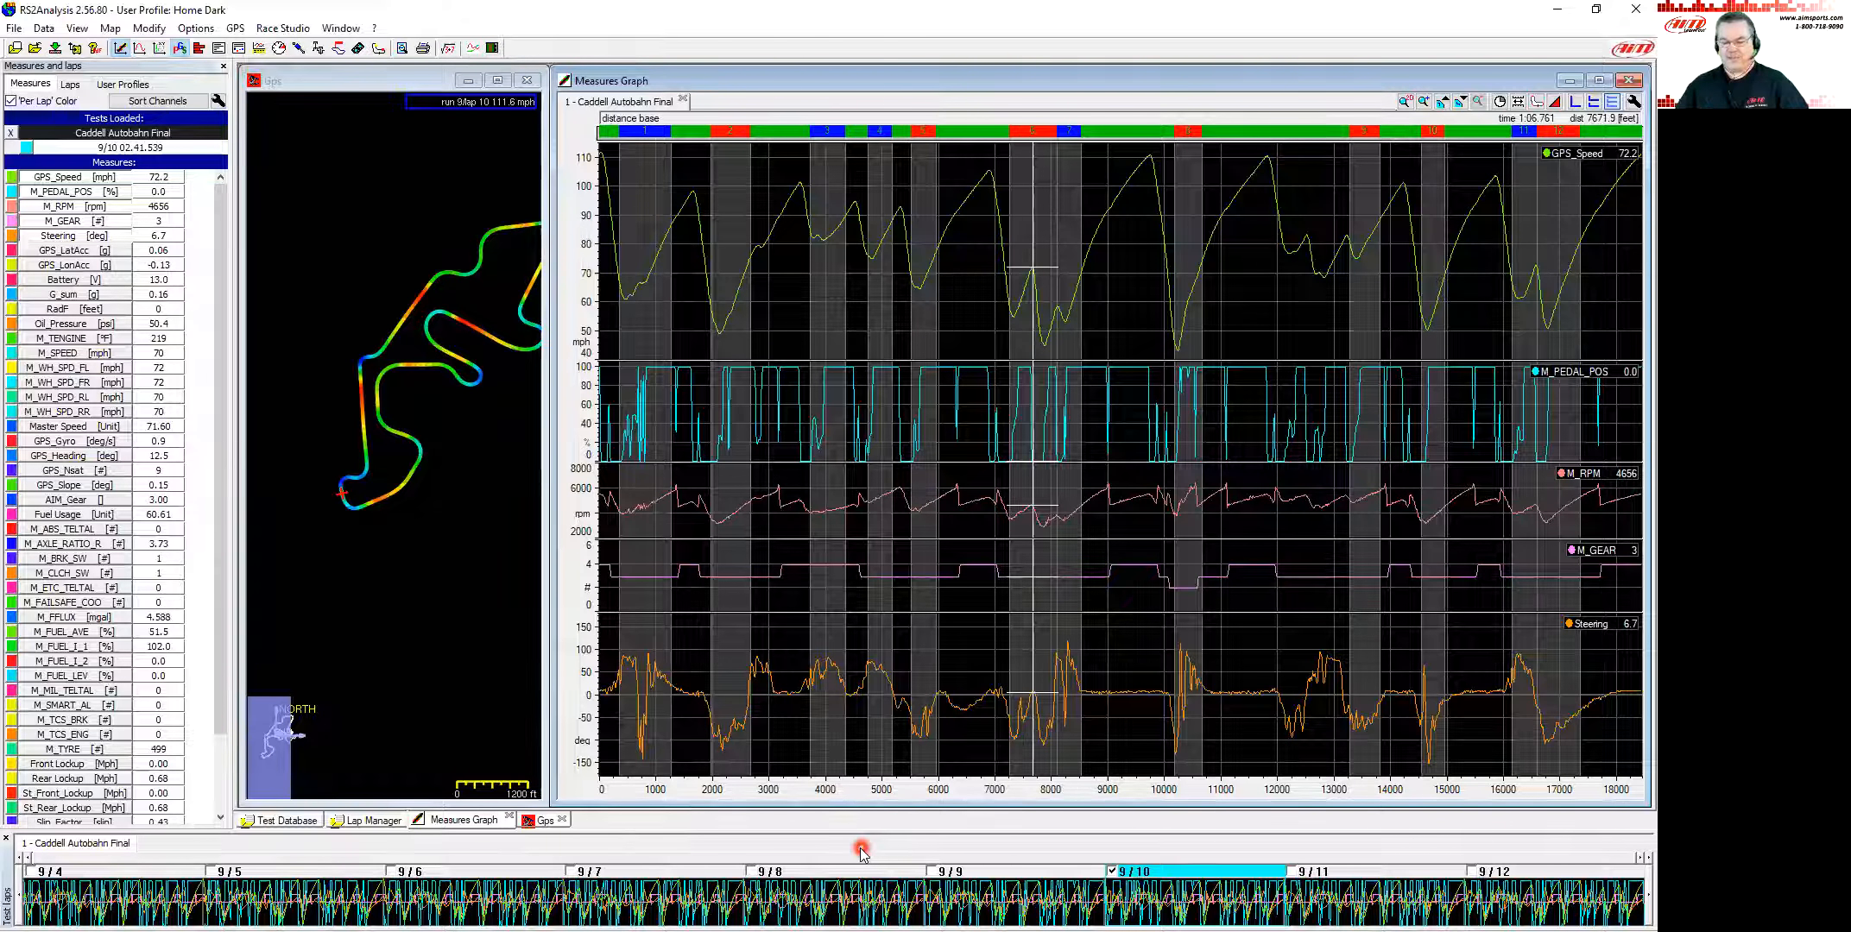
# Step: Overlay lap 9 on lap 10 of run 9 and move the graph cursor to about 6,510 feet
pyautogui.click(1021, 901)
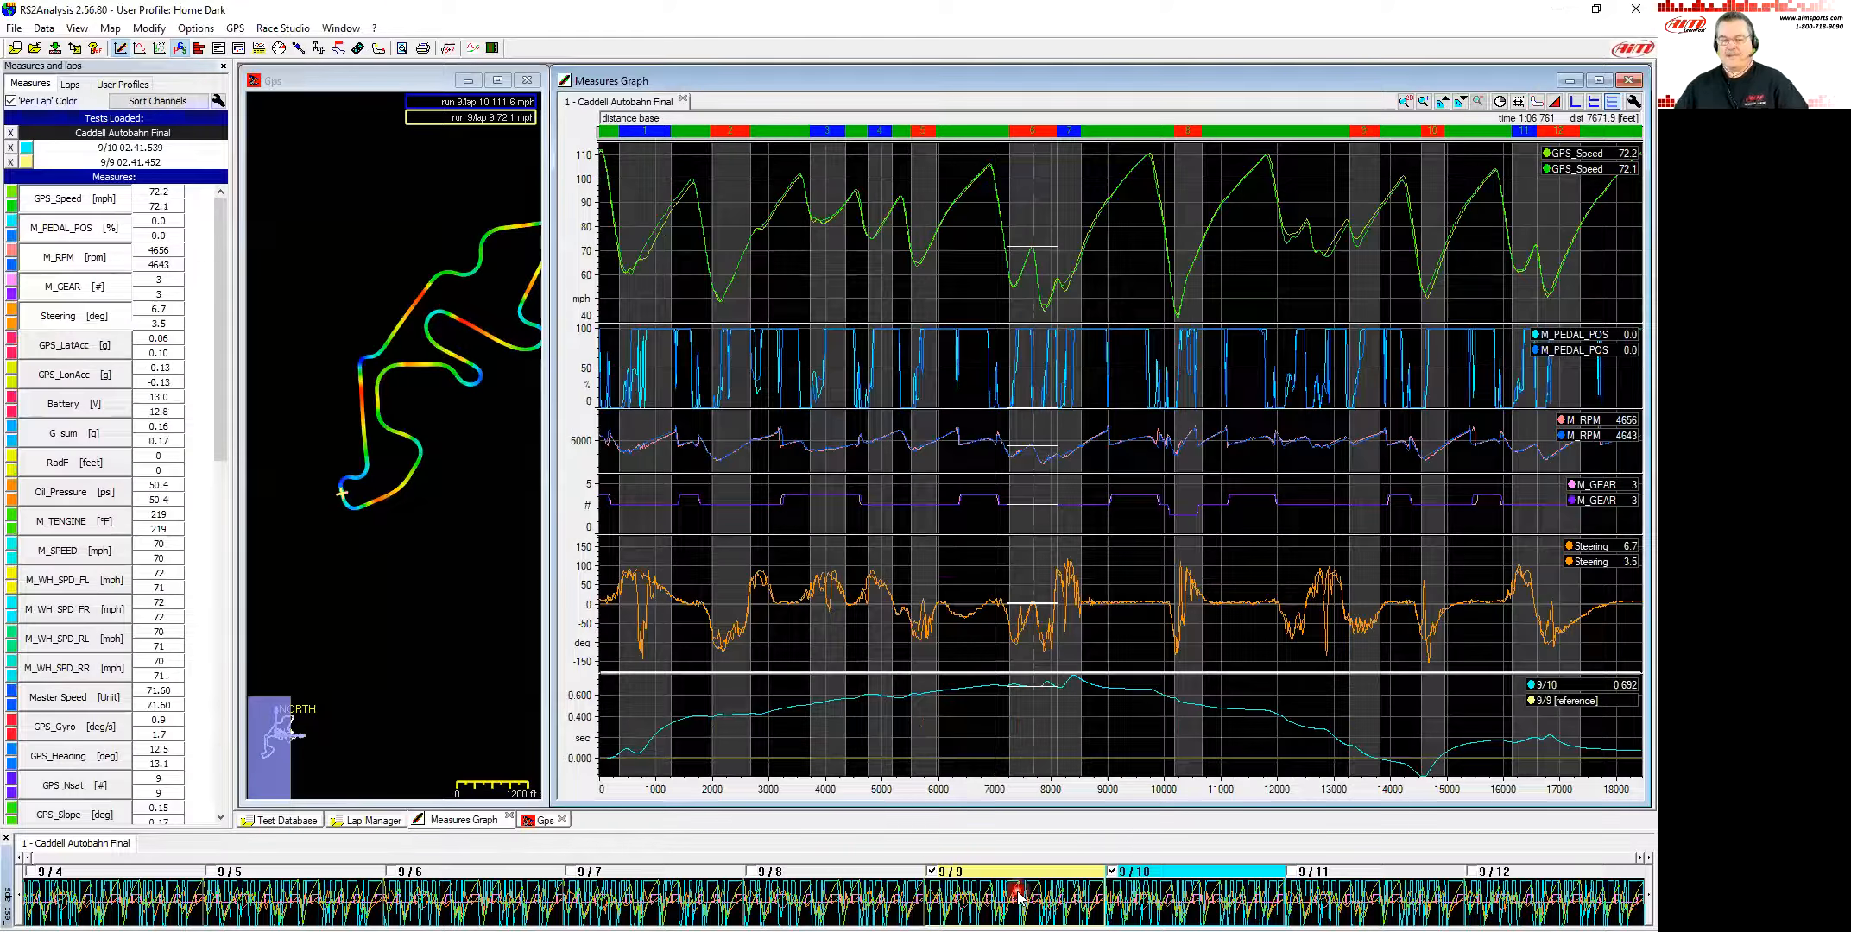
pyautogui.click(992, 100)
pyautogui.click(964, 180)
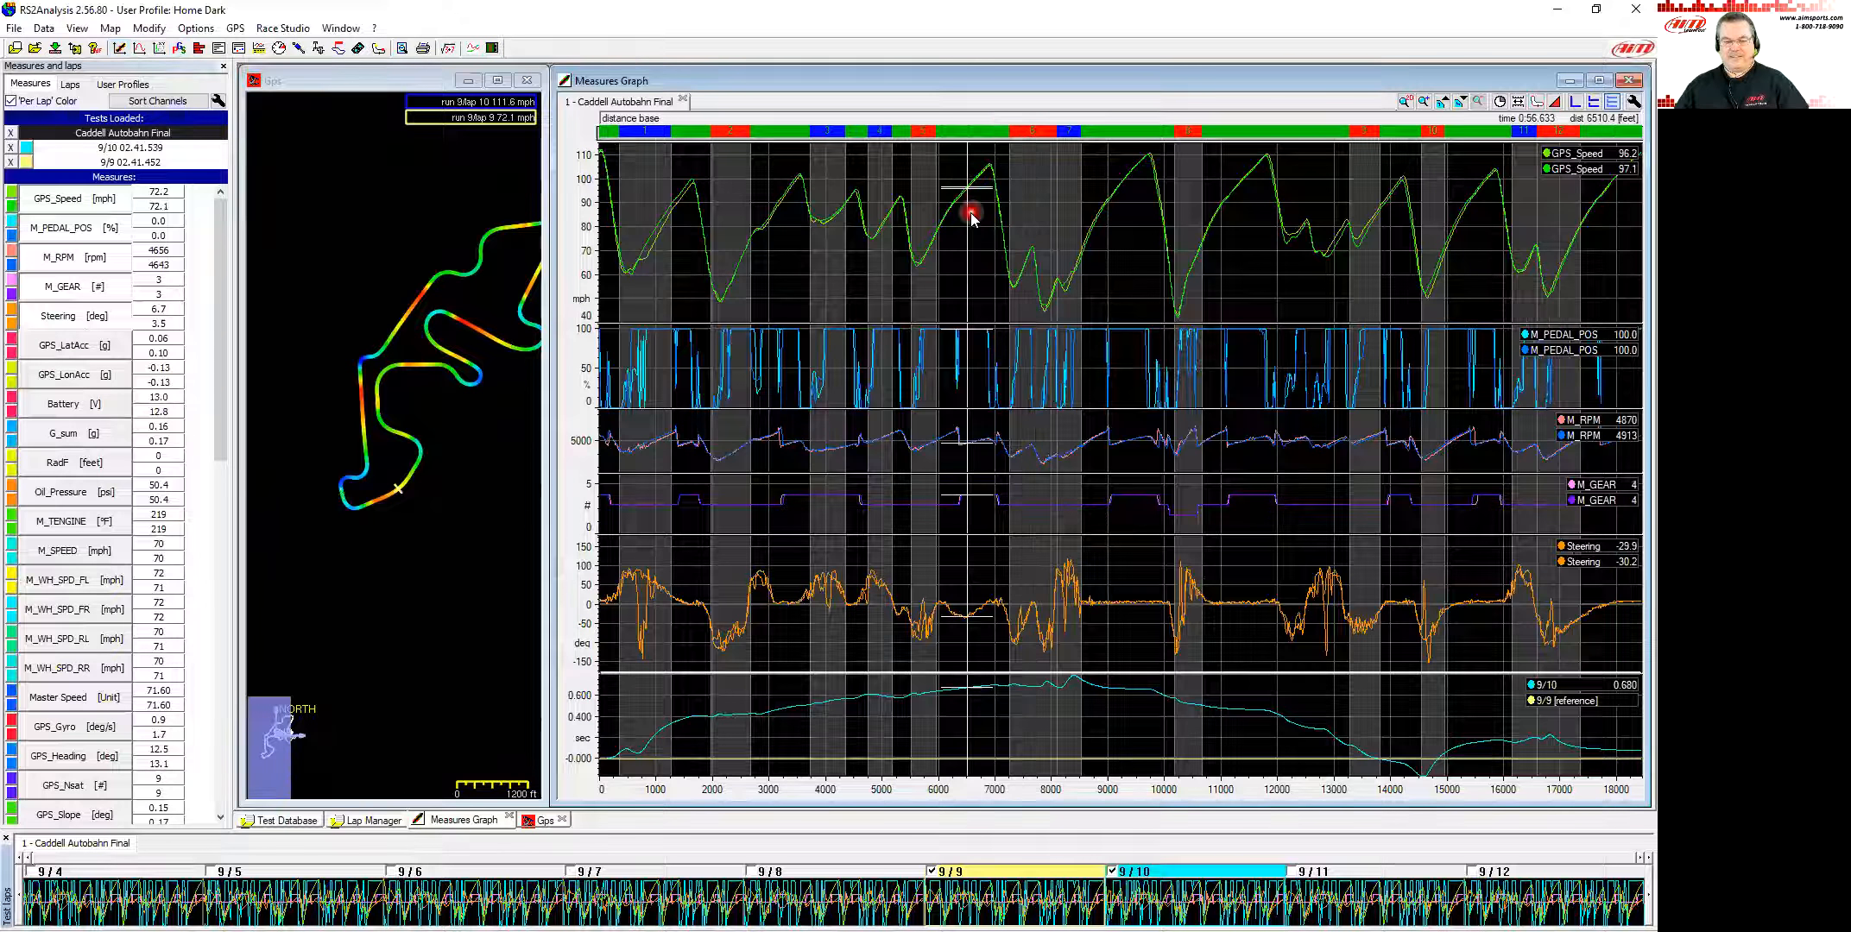
# Step: Switch the measures graph to time base and color the overlaid traces by lap
pyautogui.click(393, 490)
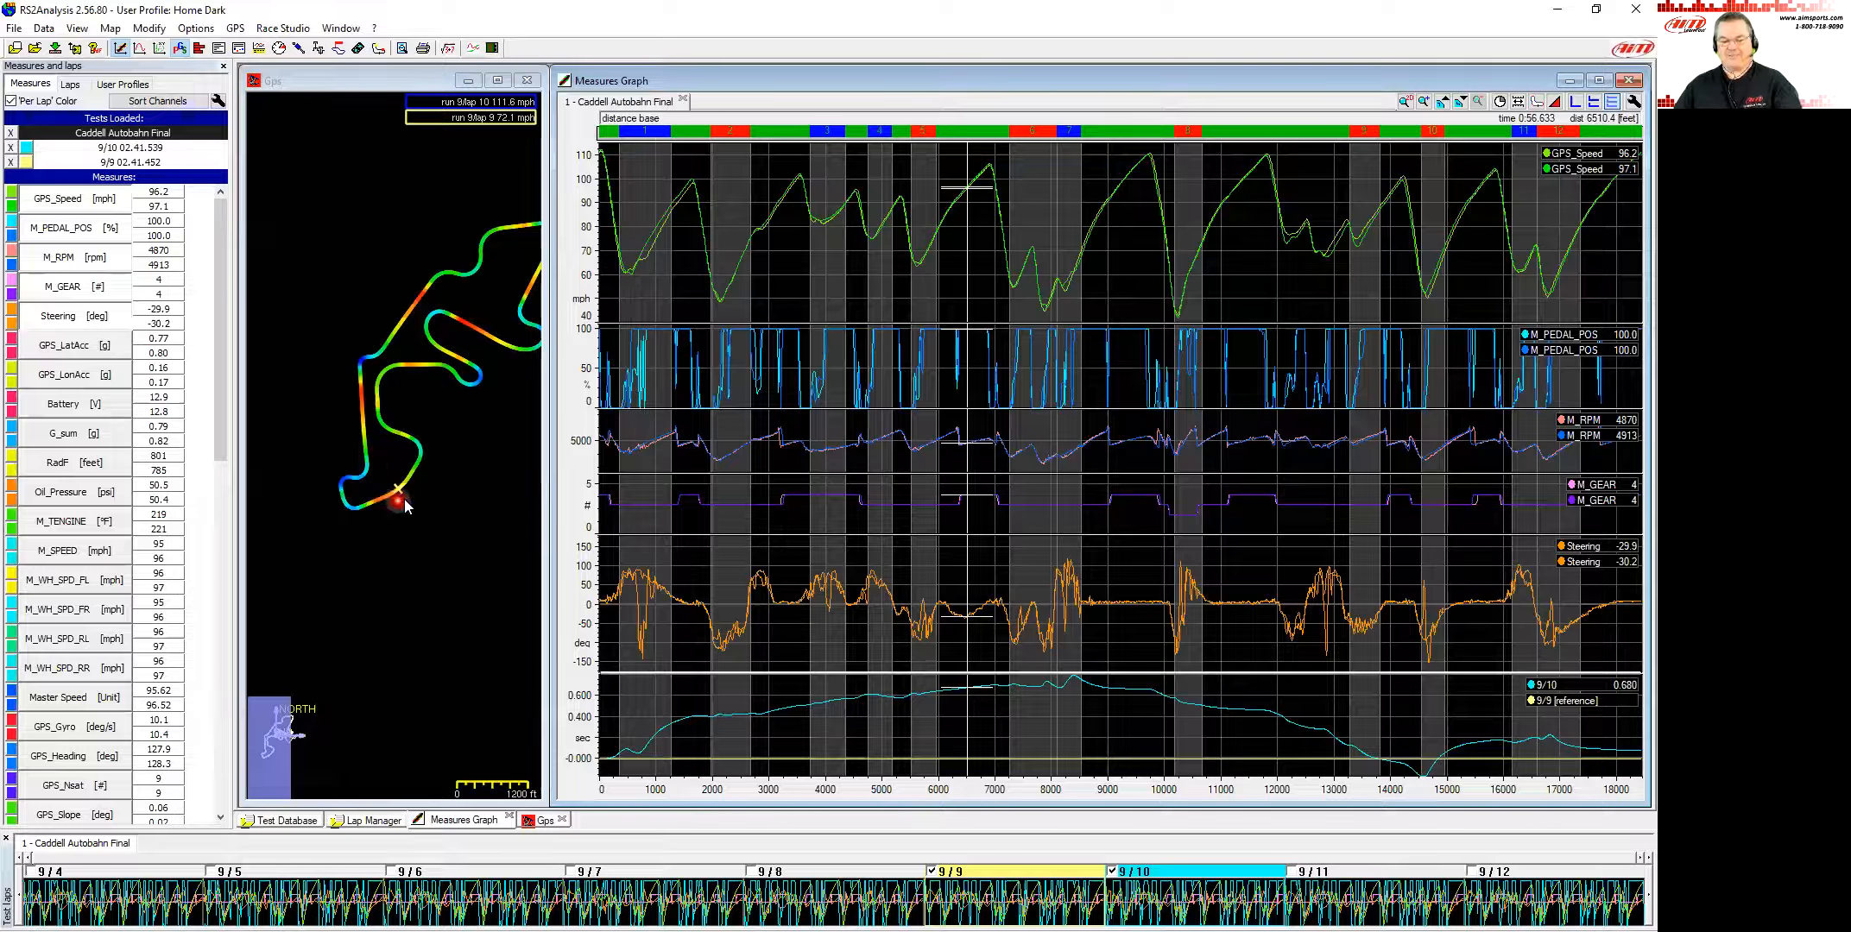
pyautogui.moveTo(403, 490)
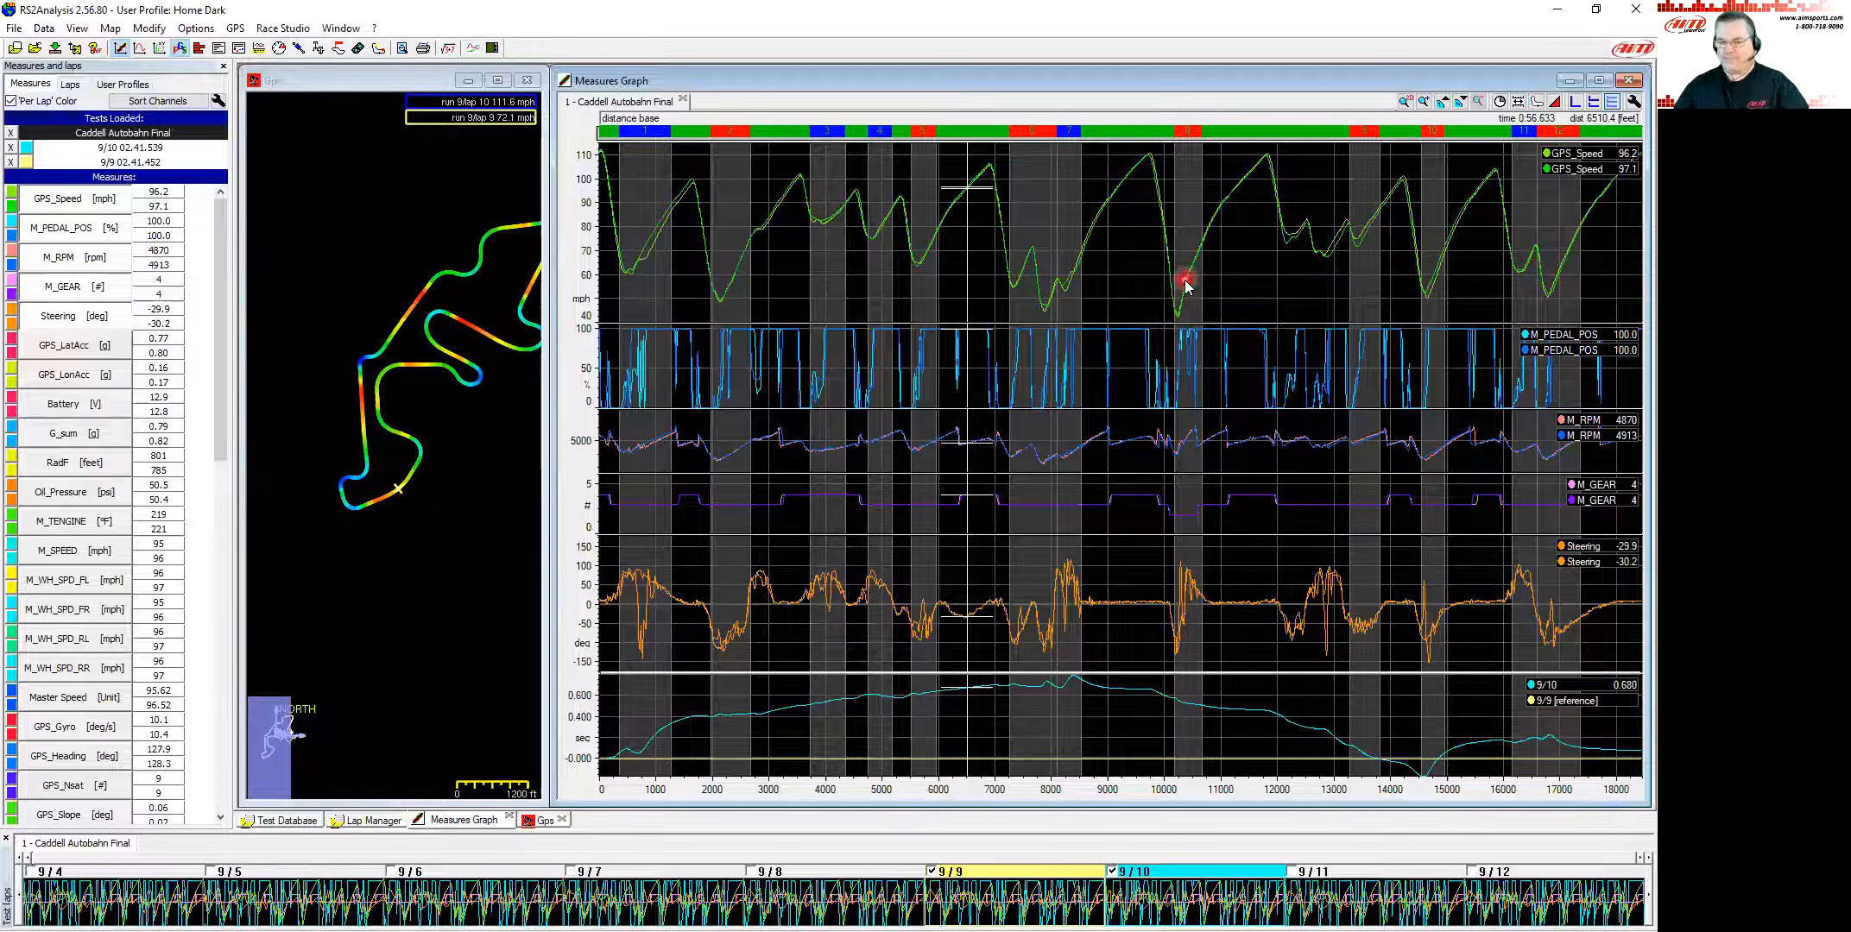
pyautogui.click(1501, 102)
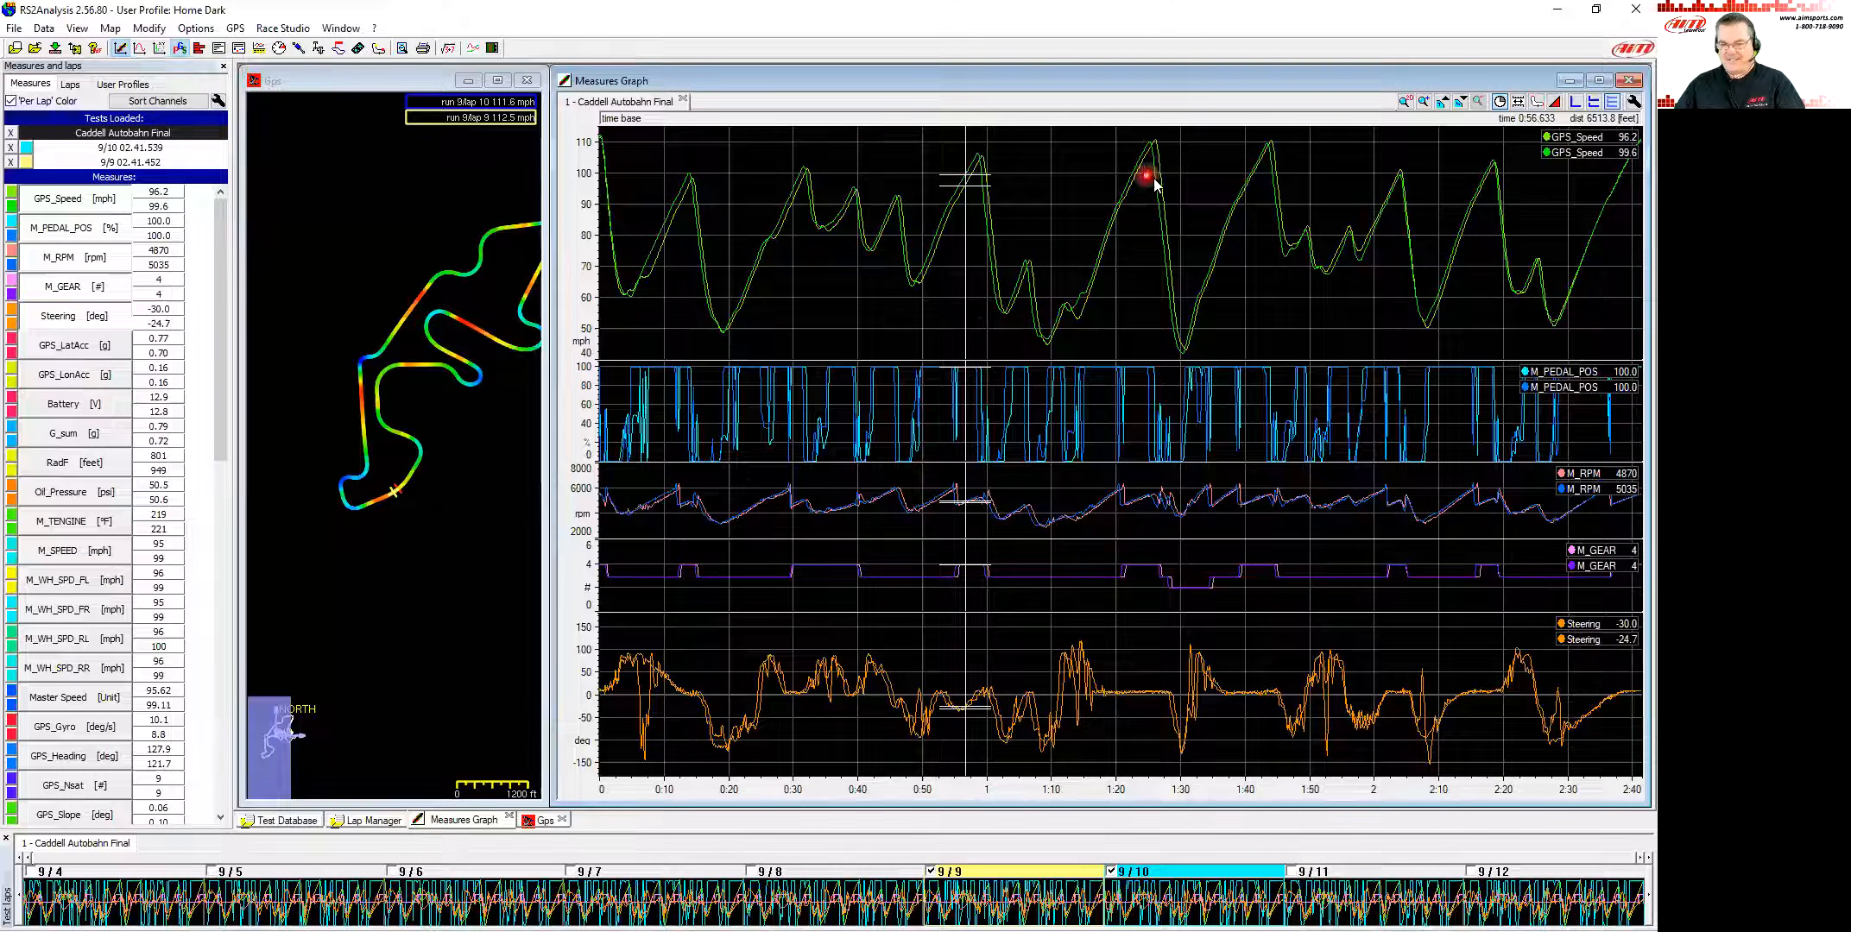
pyautogui.click(12, 102)
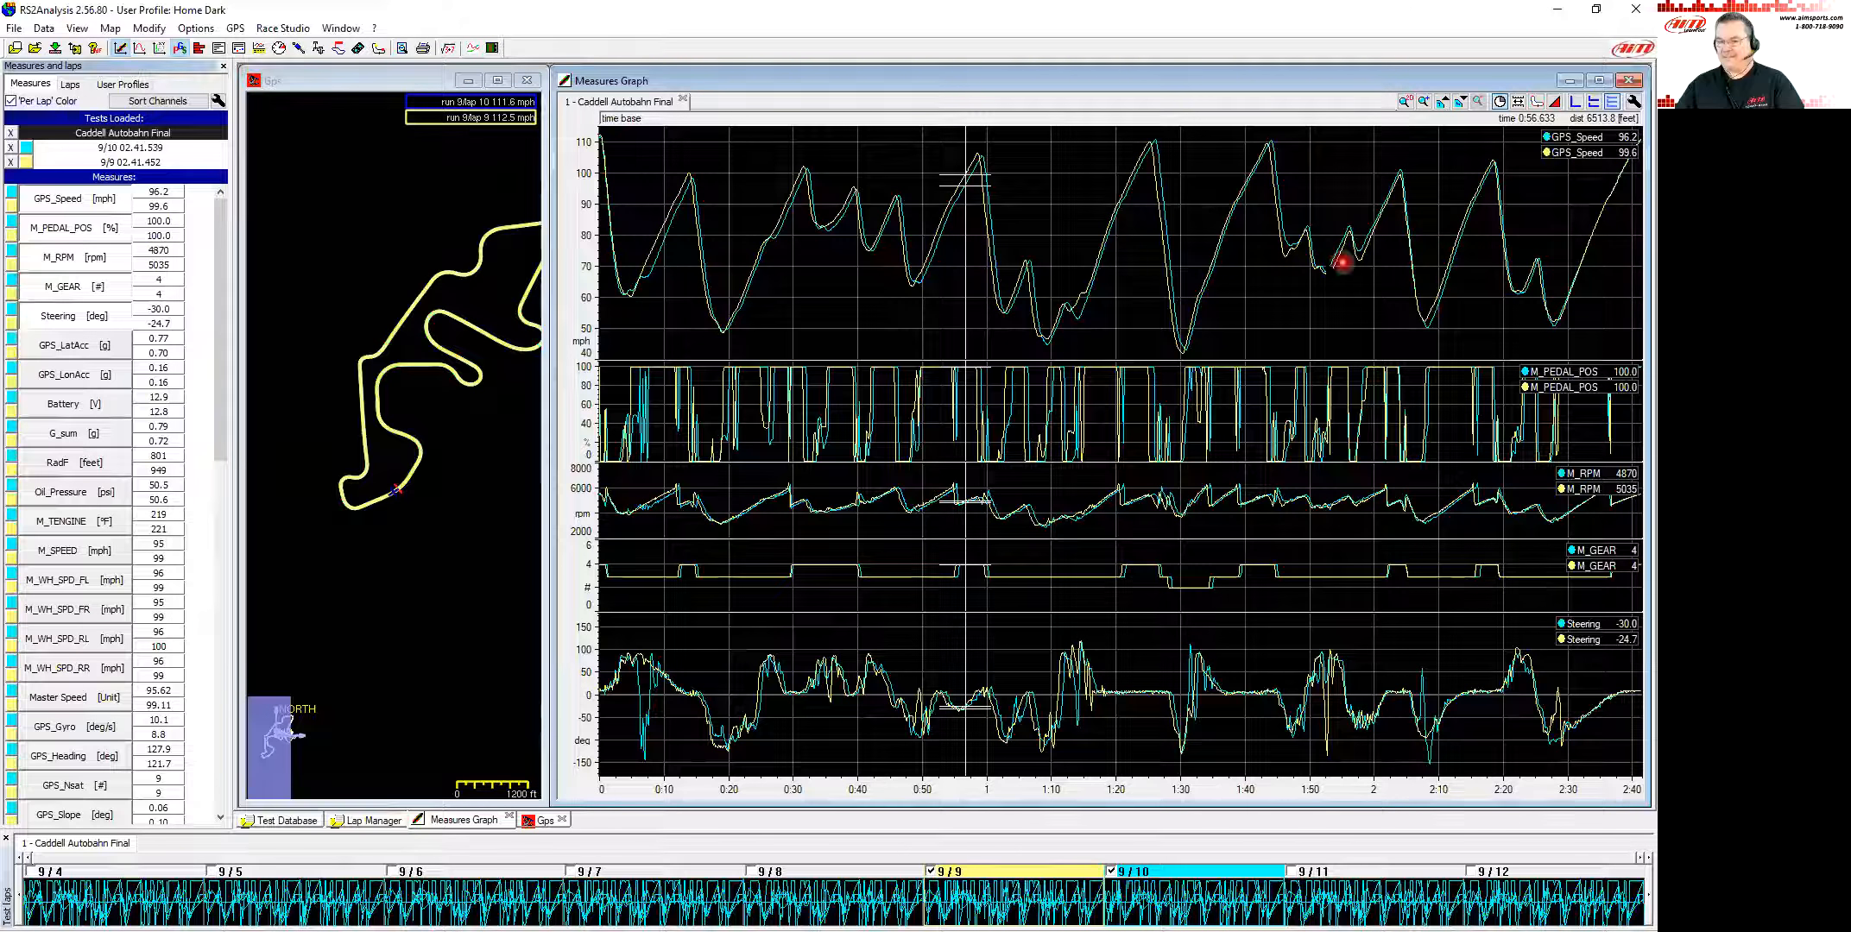
# Step: Place the graph cursor at about 1:25.45 on the speed peak and return the graph to distance base
pyautogui.click(1149, 163)
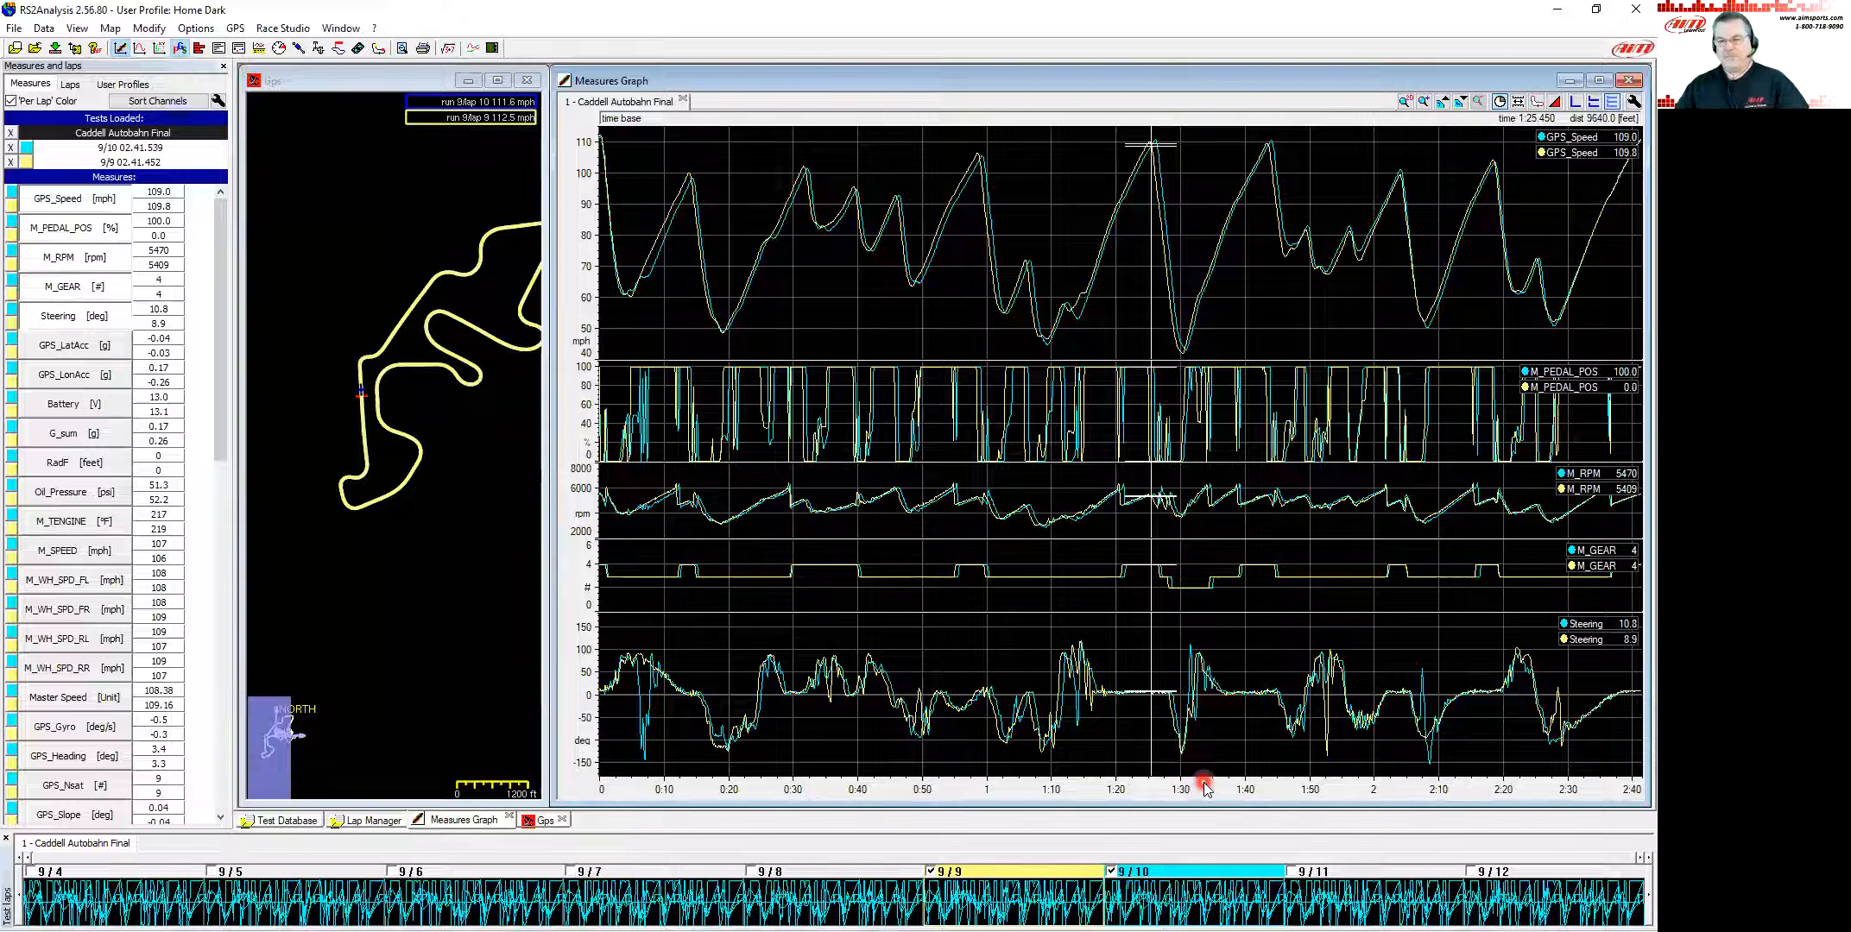
pyautogui.click(1501, 101)
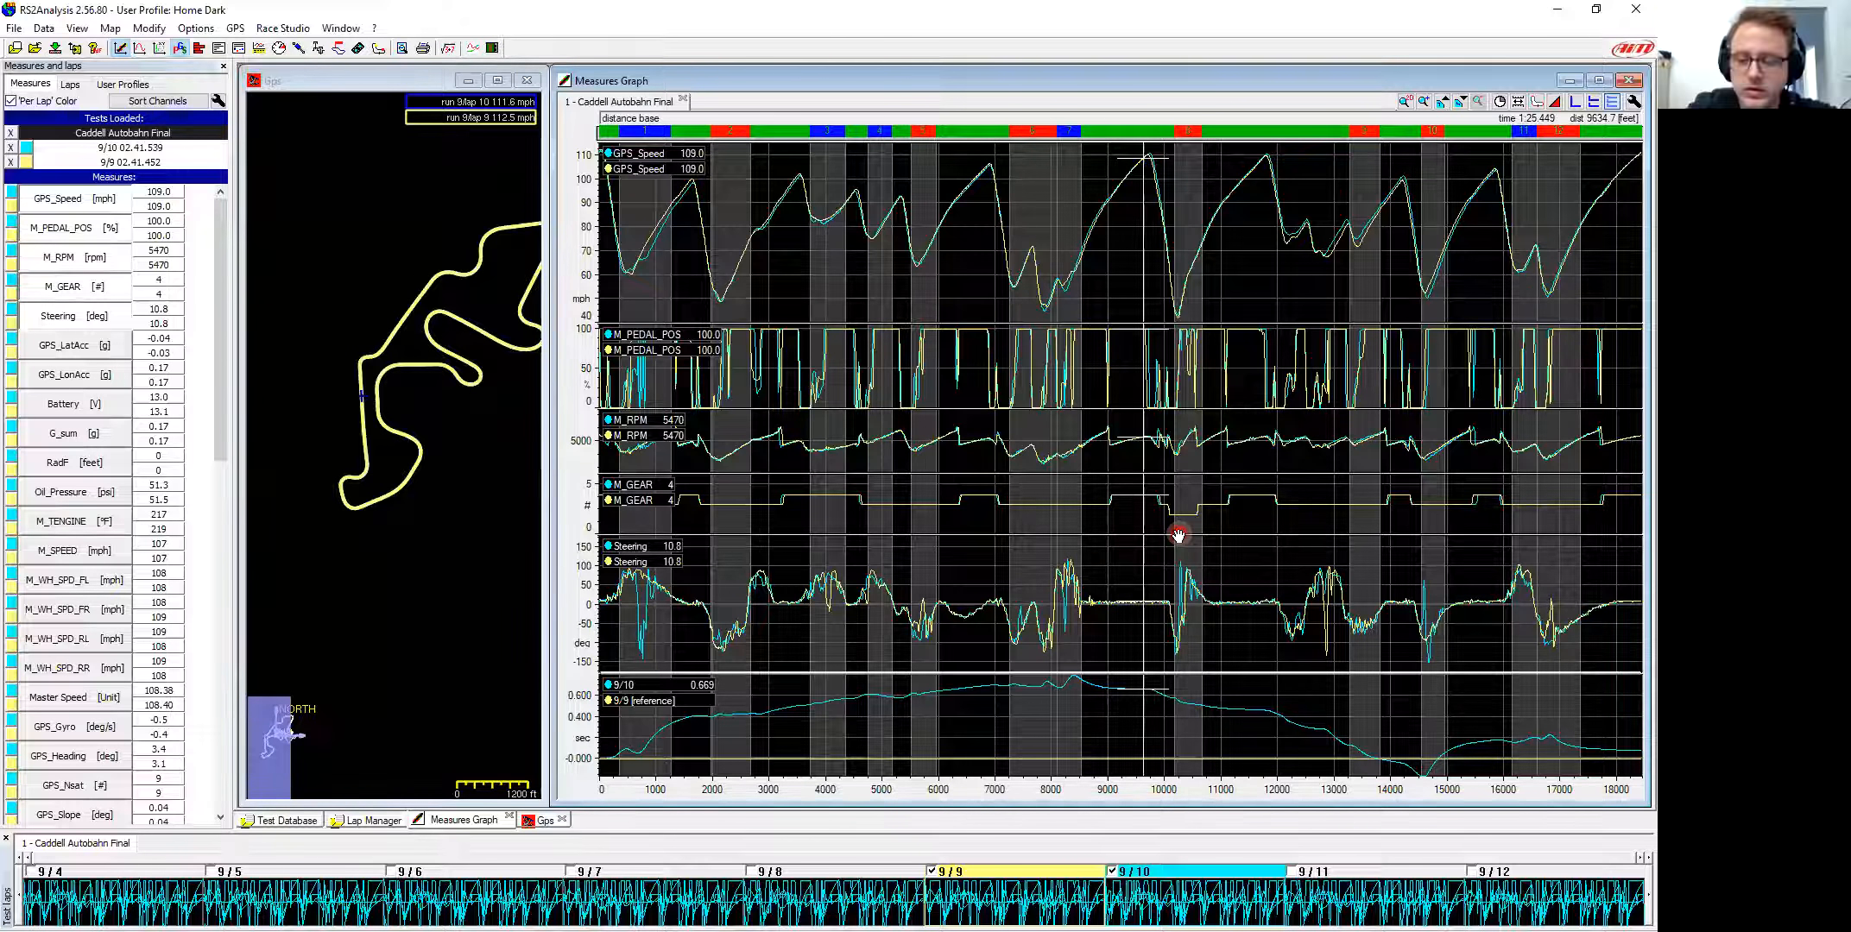
# Step: Remove lap 9 of run 9 from the overlay and move the graph cursor to about 9,506 feet on lap 10
pyautogui.click(1064, 893)
pyautogui.click(1112, 306)
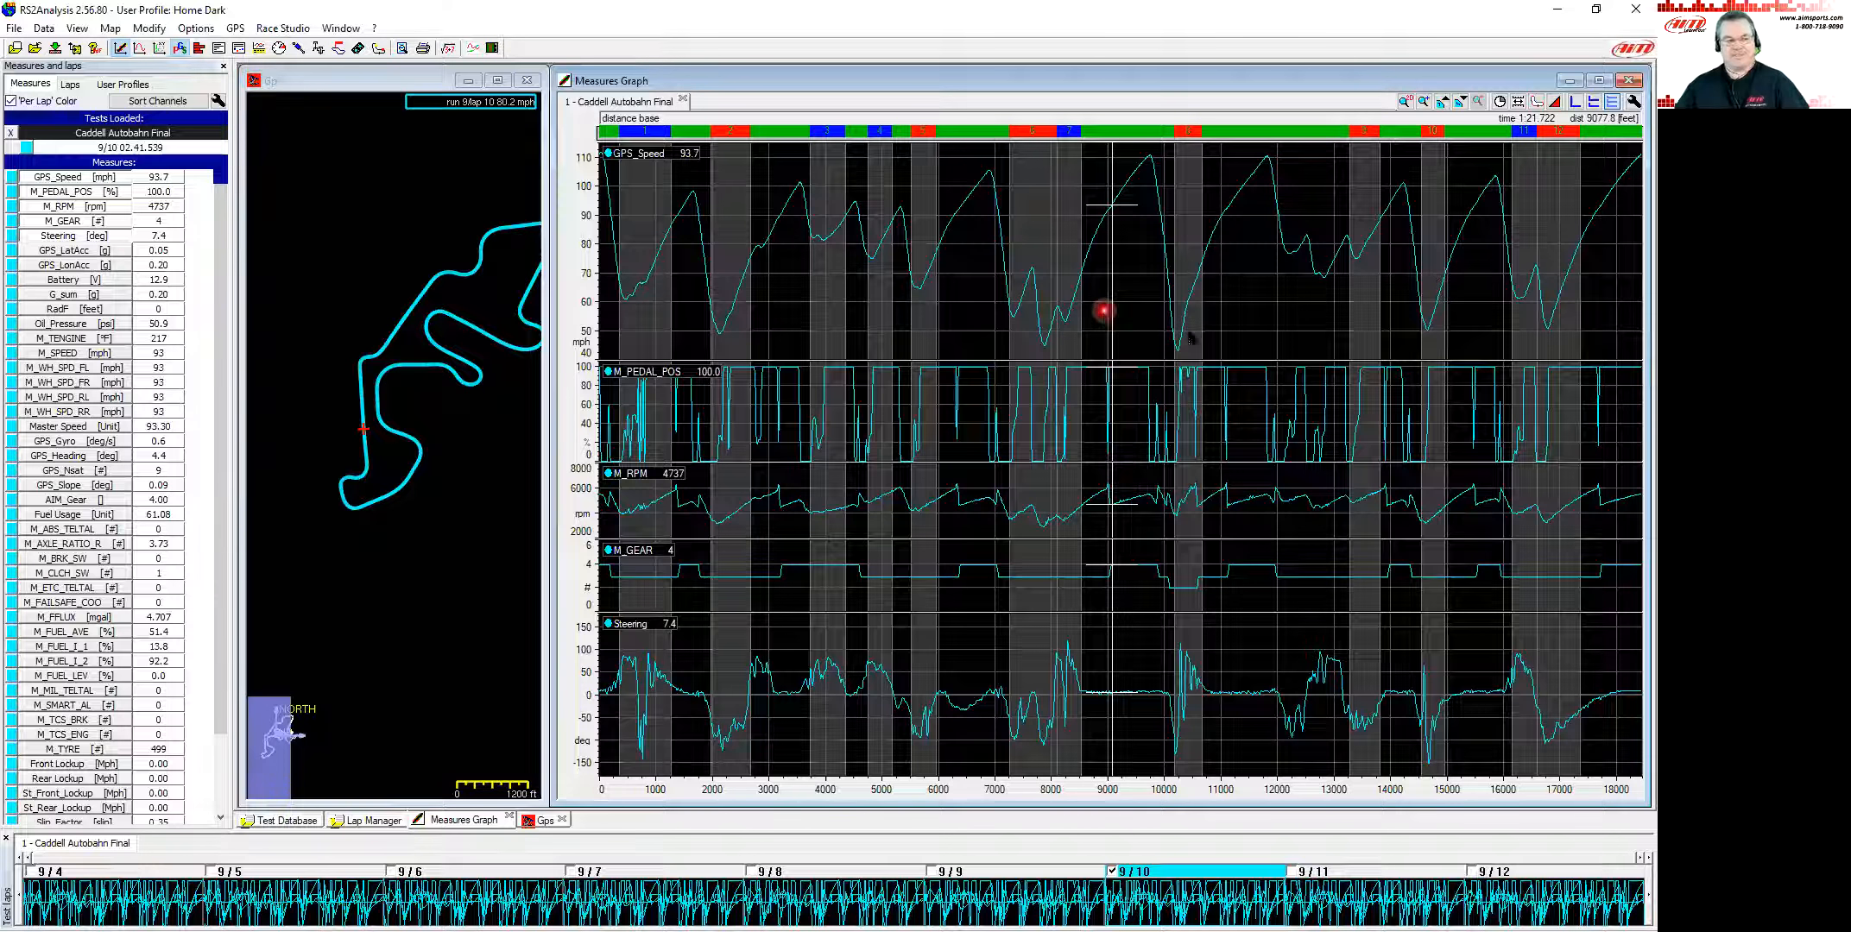
pyautogui.click(17, 28)
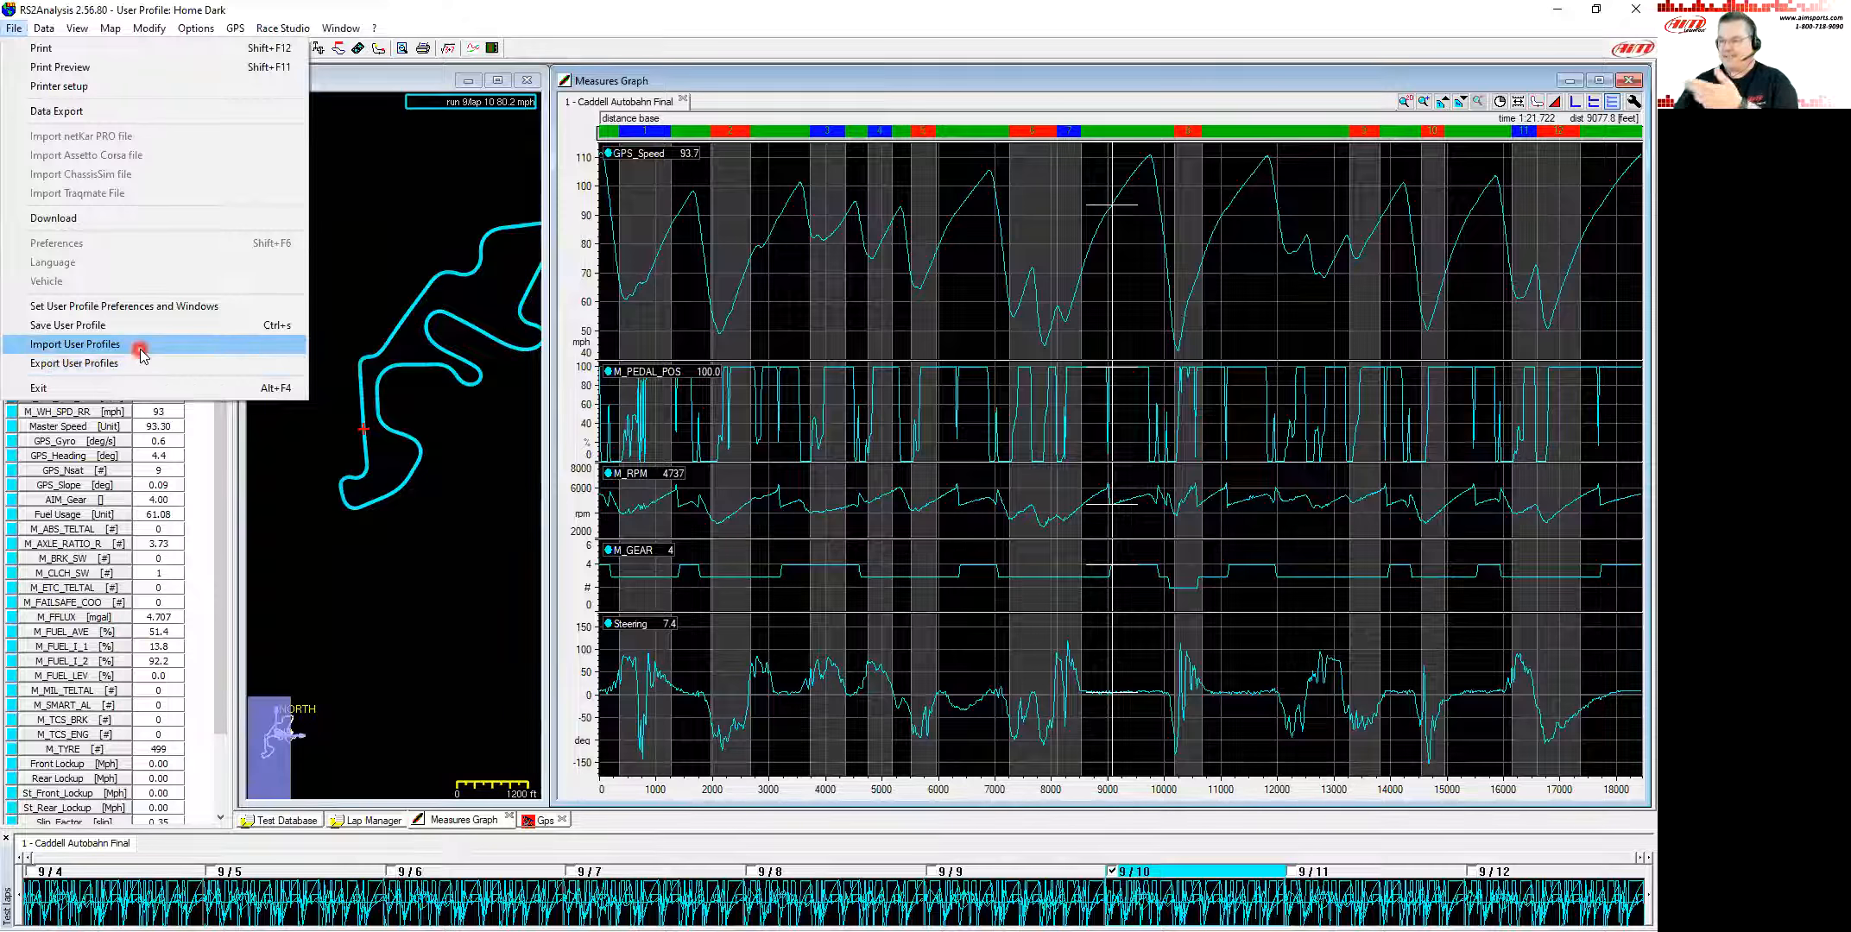
pyautogui.click(1136, 248)
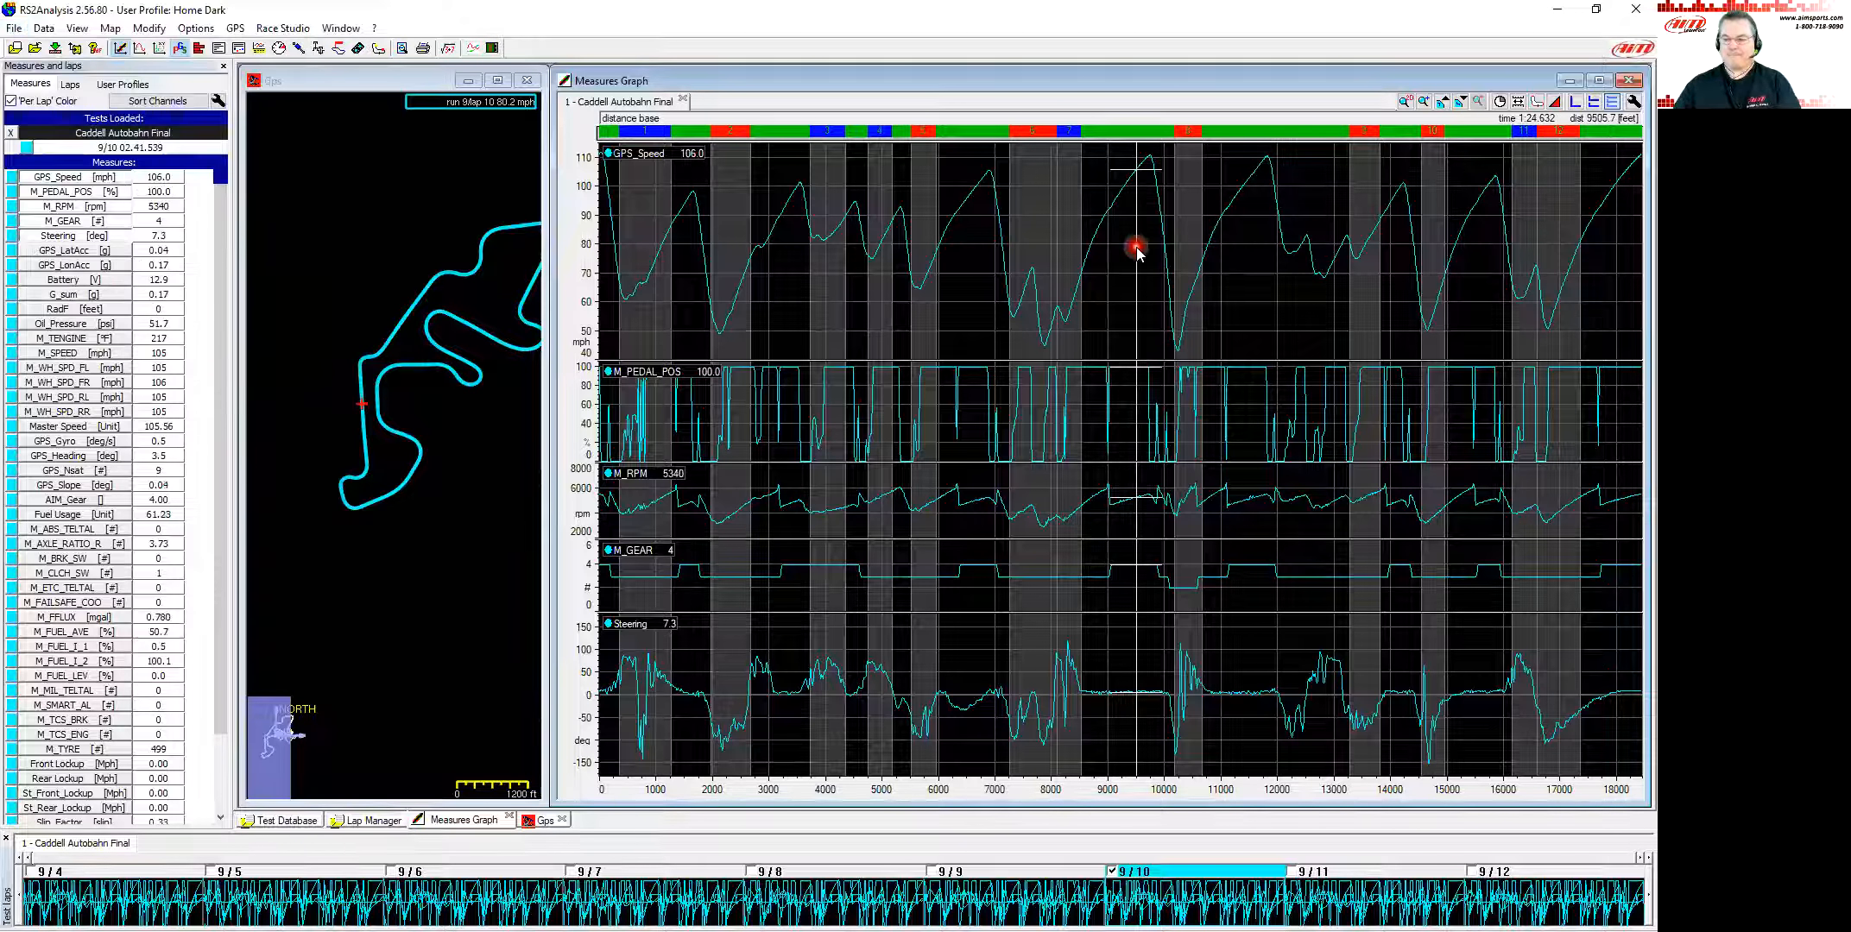